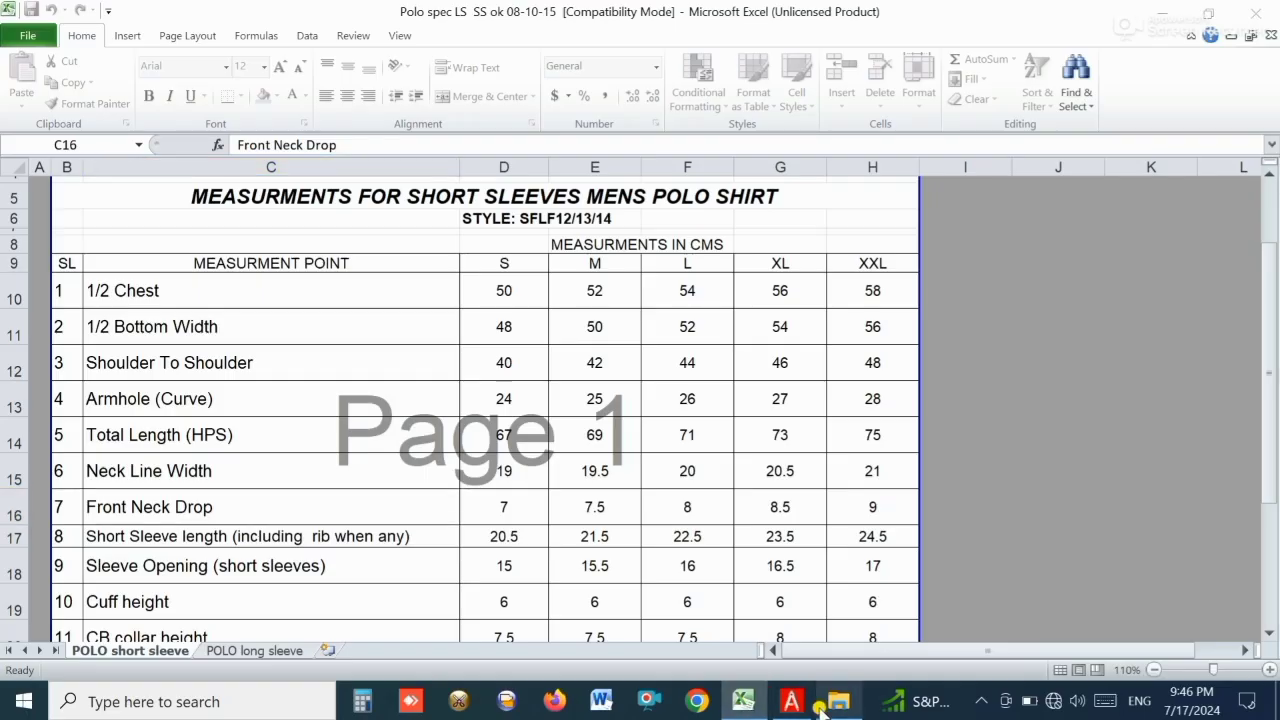
- Close the file folder window, then review the SITF25 T-shirt sketch in PDF Architect and the short-sleeve polo measurement chart in Excel
click(836, 703)
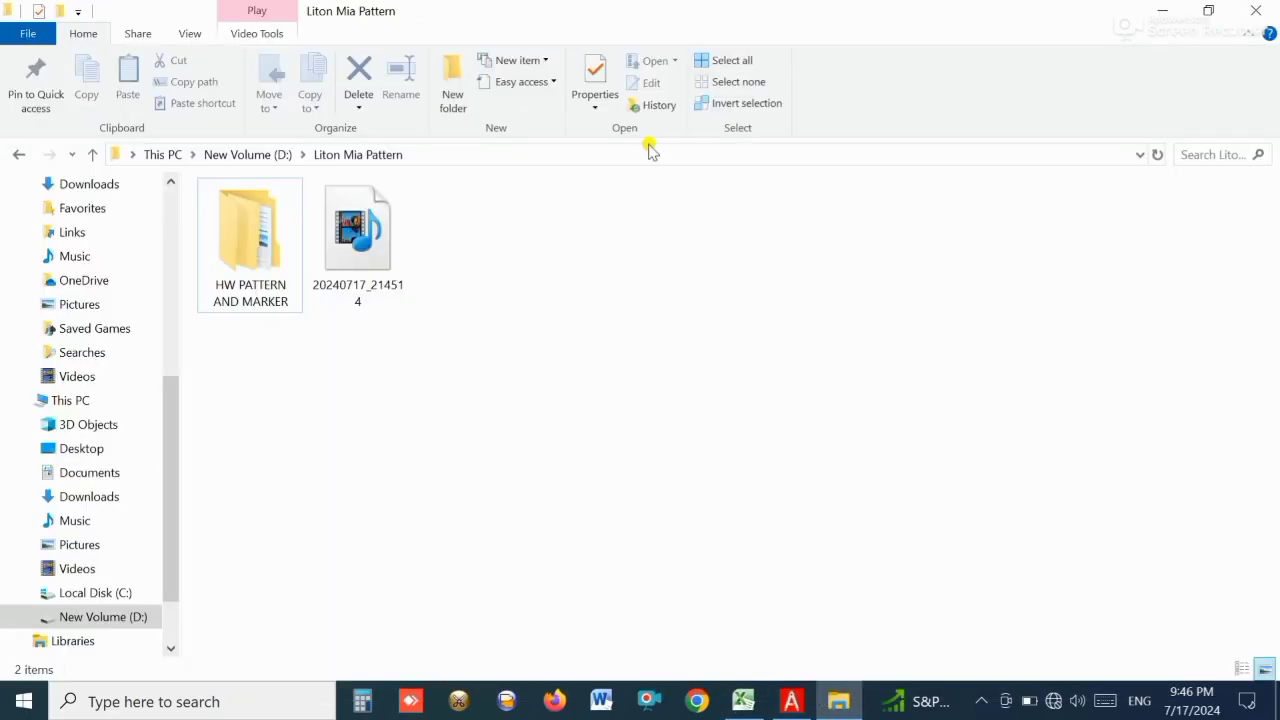
click(1252, 10)
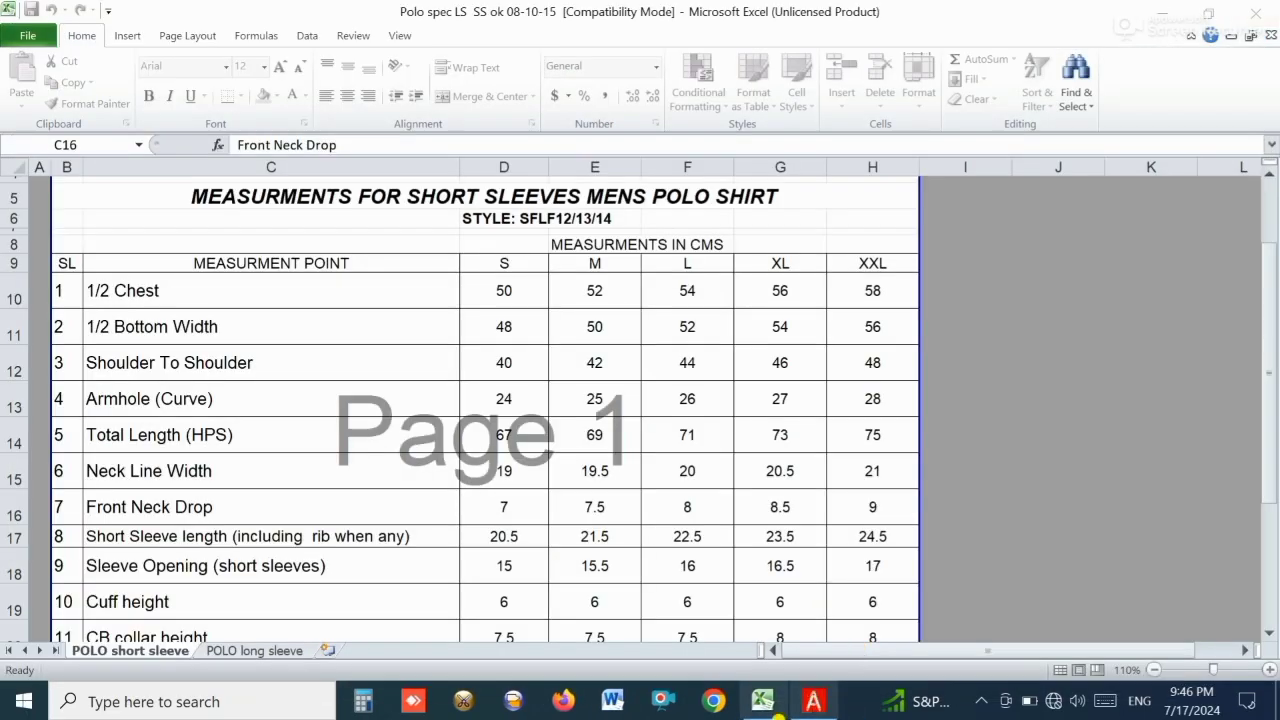
click(790, 703)
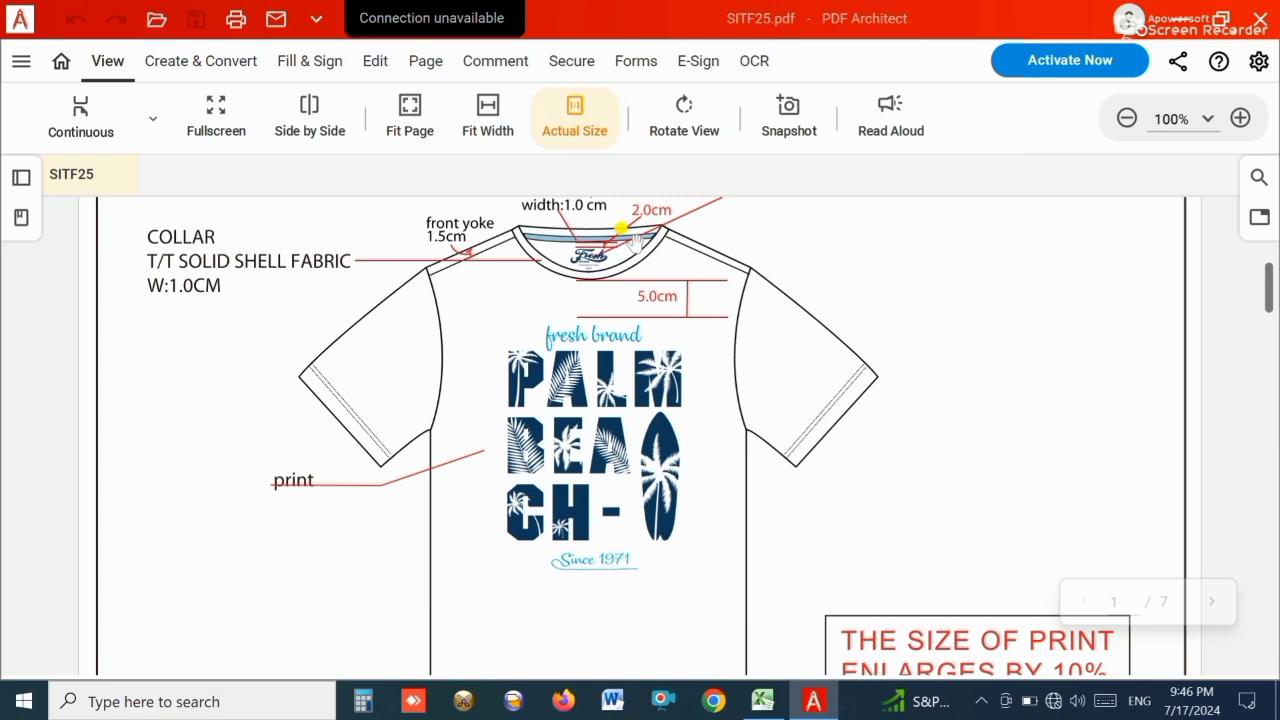
click(464, 699)
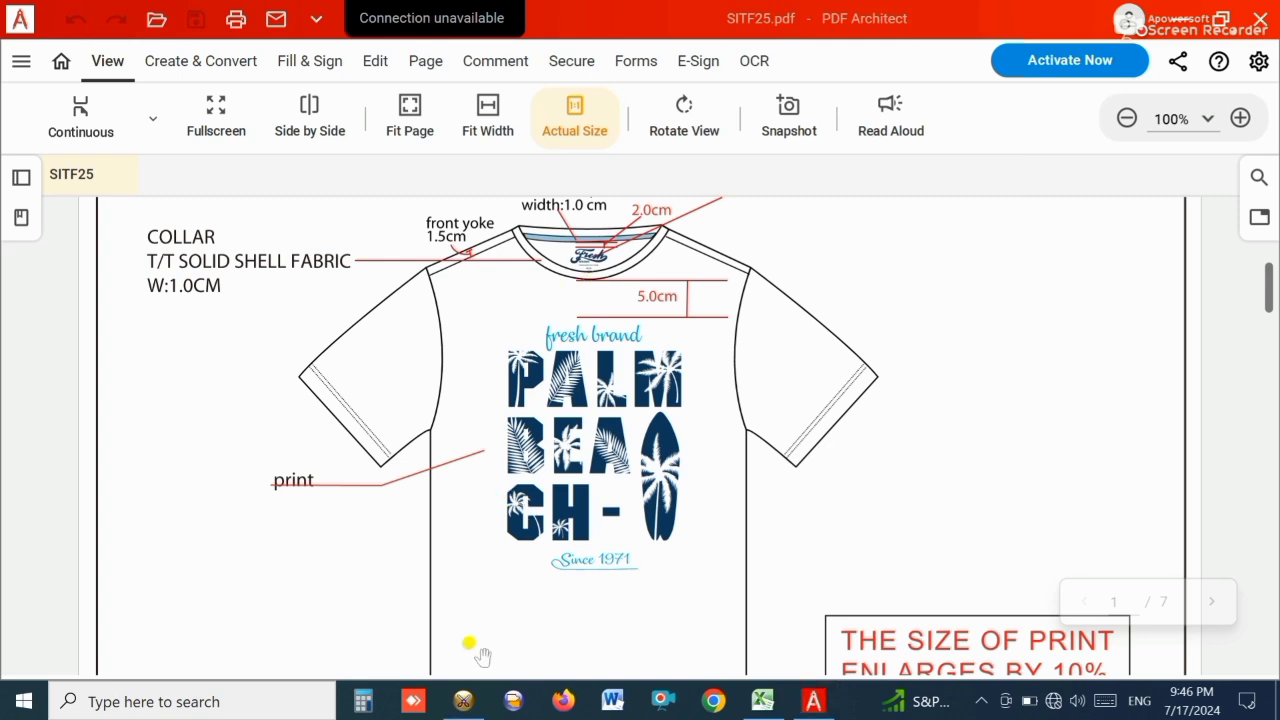
click(463, 702)
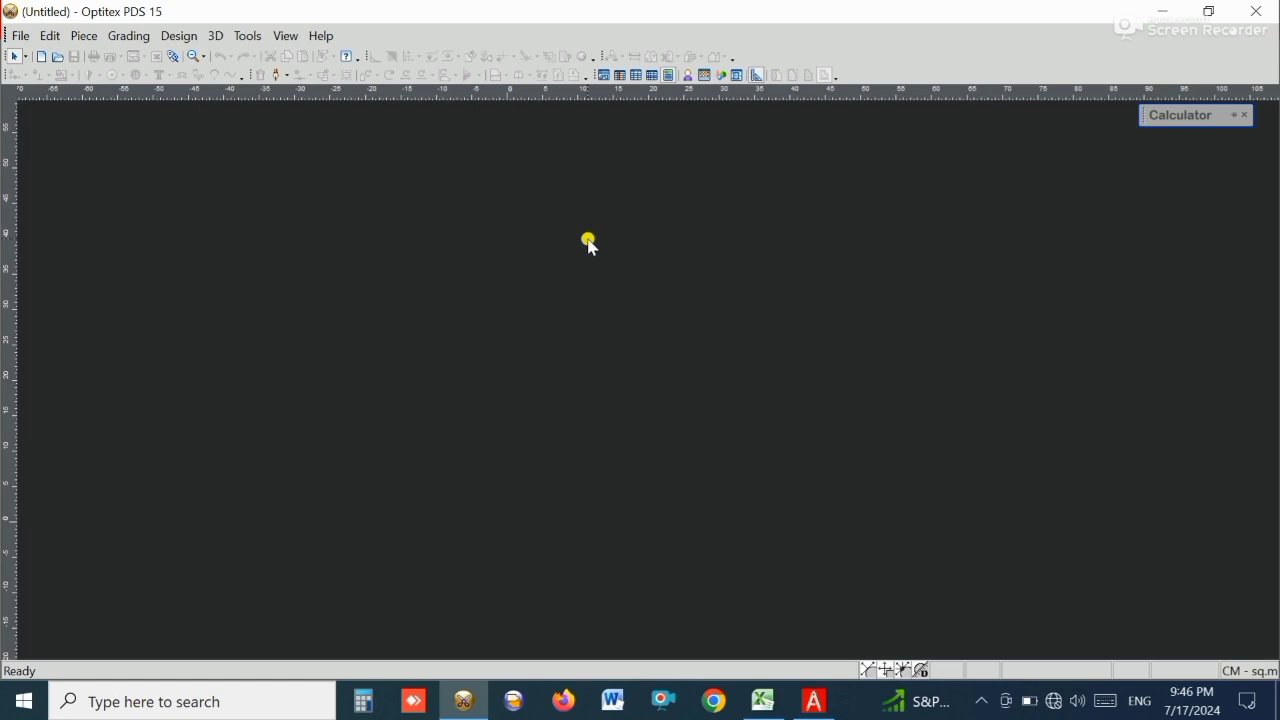
click(764, 702)
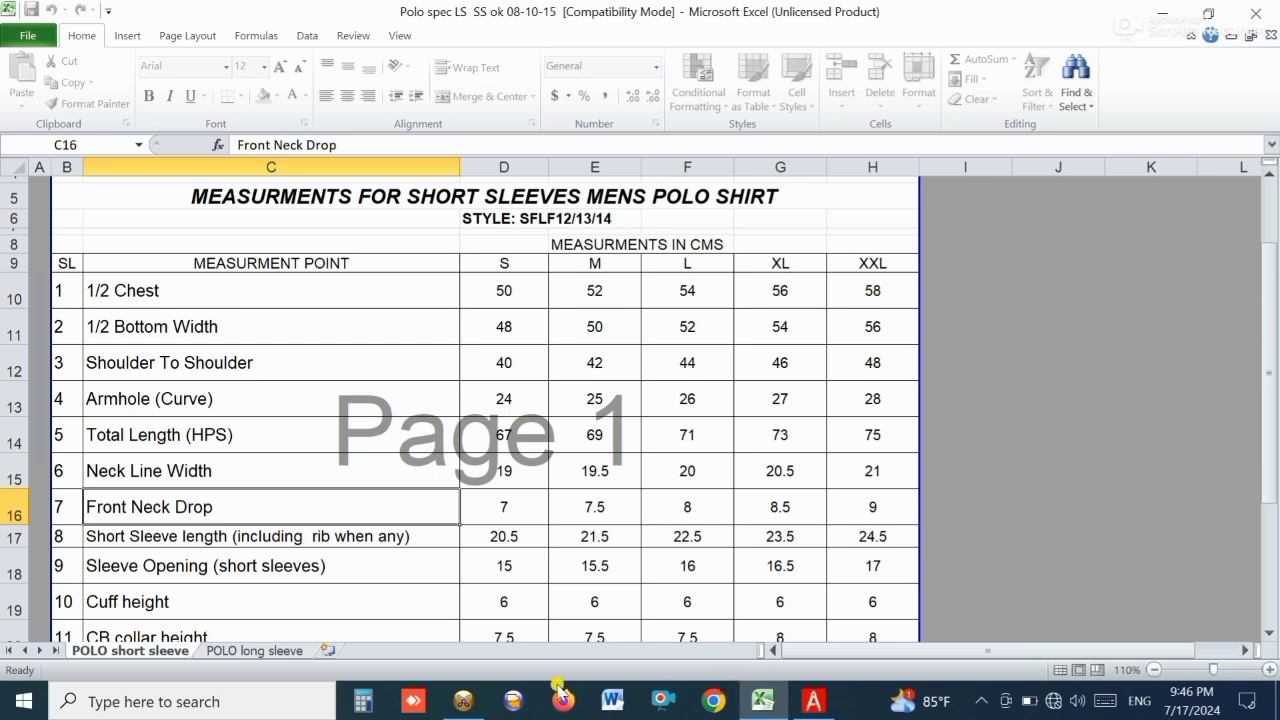
- Switch to Optitex PDS and create a rectangular piece with a length of 75 cm and a width of 35 cm
mouse_move(468, 706)
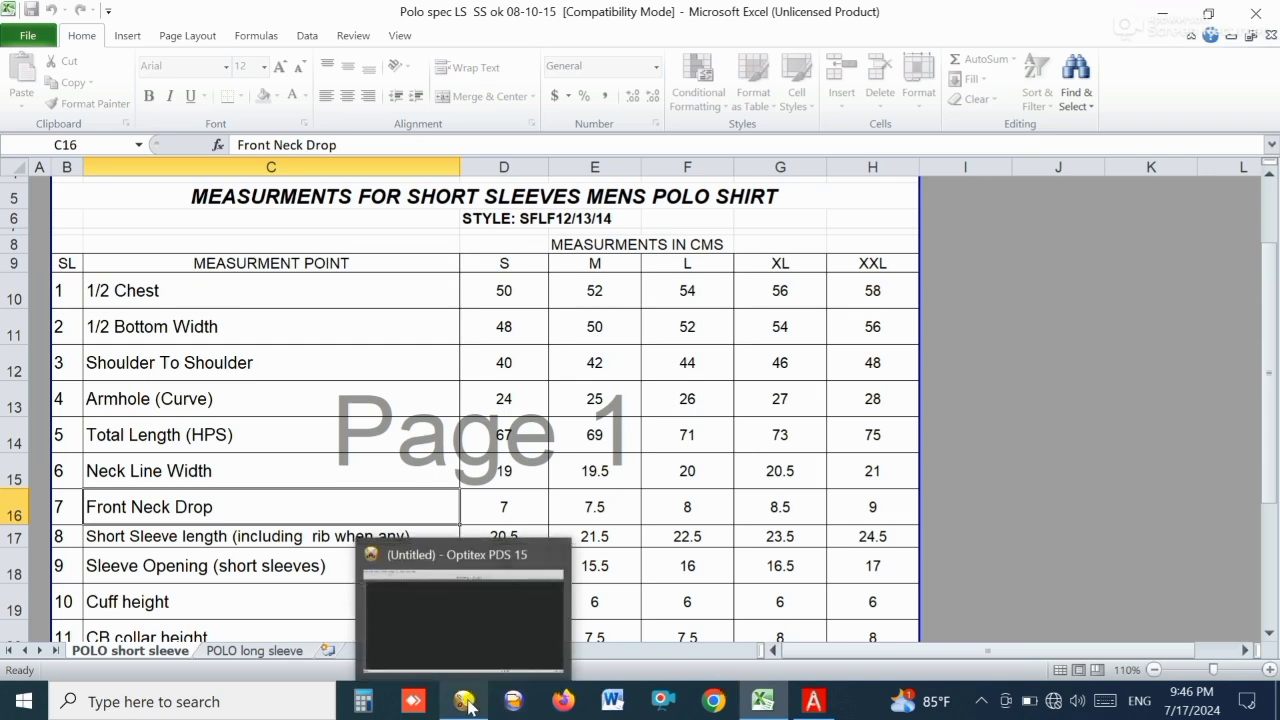
click(466, 704)
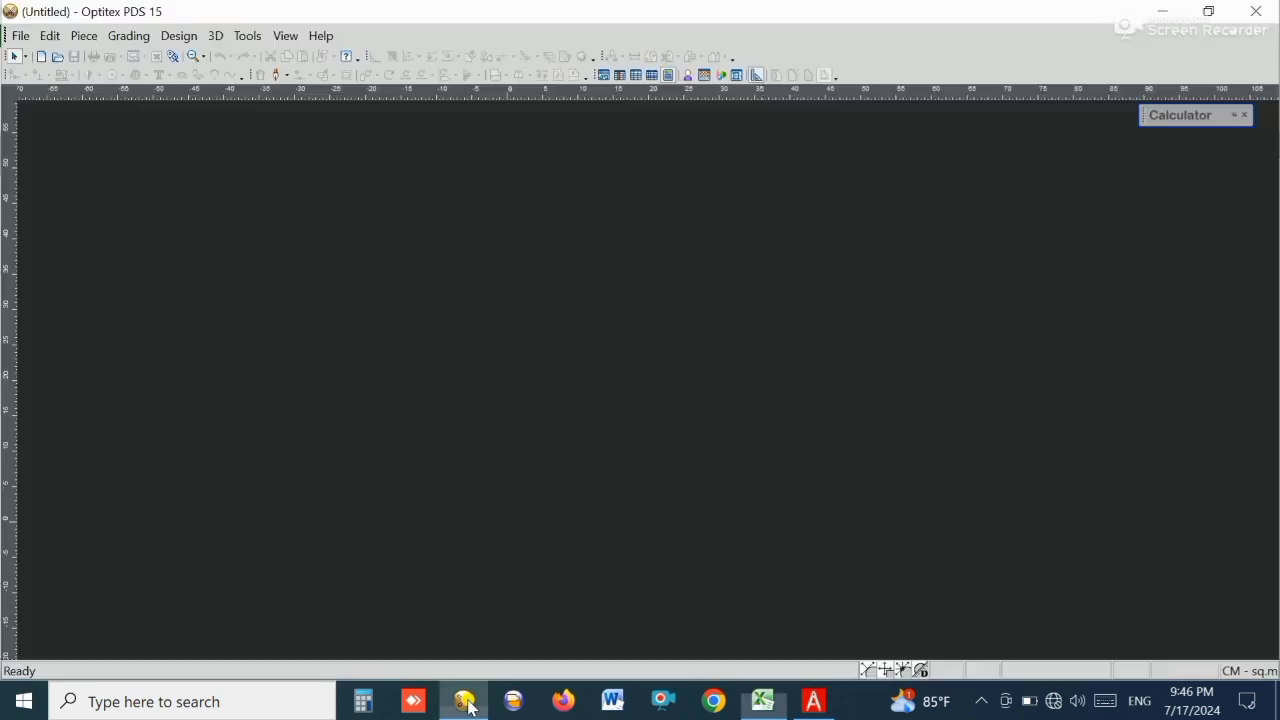
right_click(597, 270)
click(645, 315)
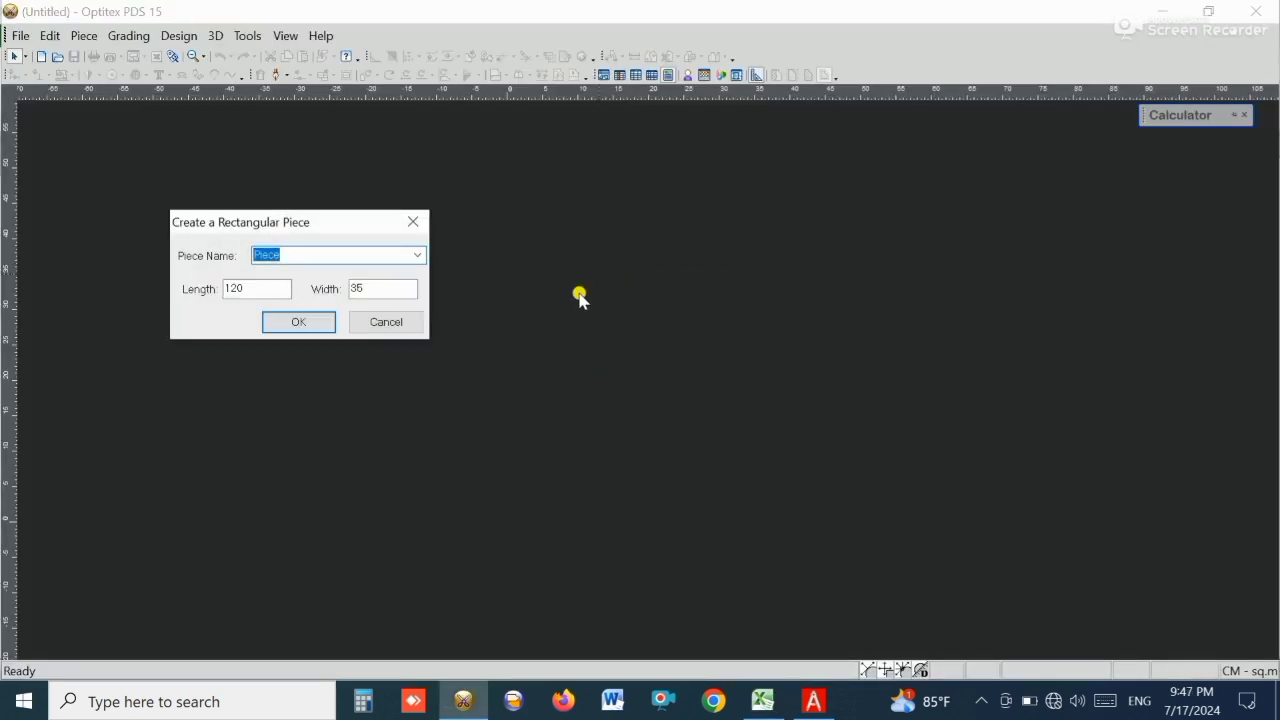
key(Tab)
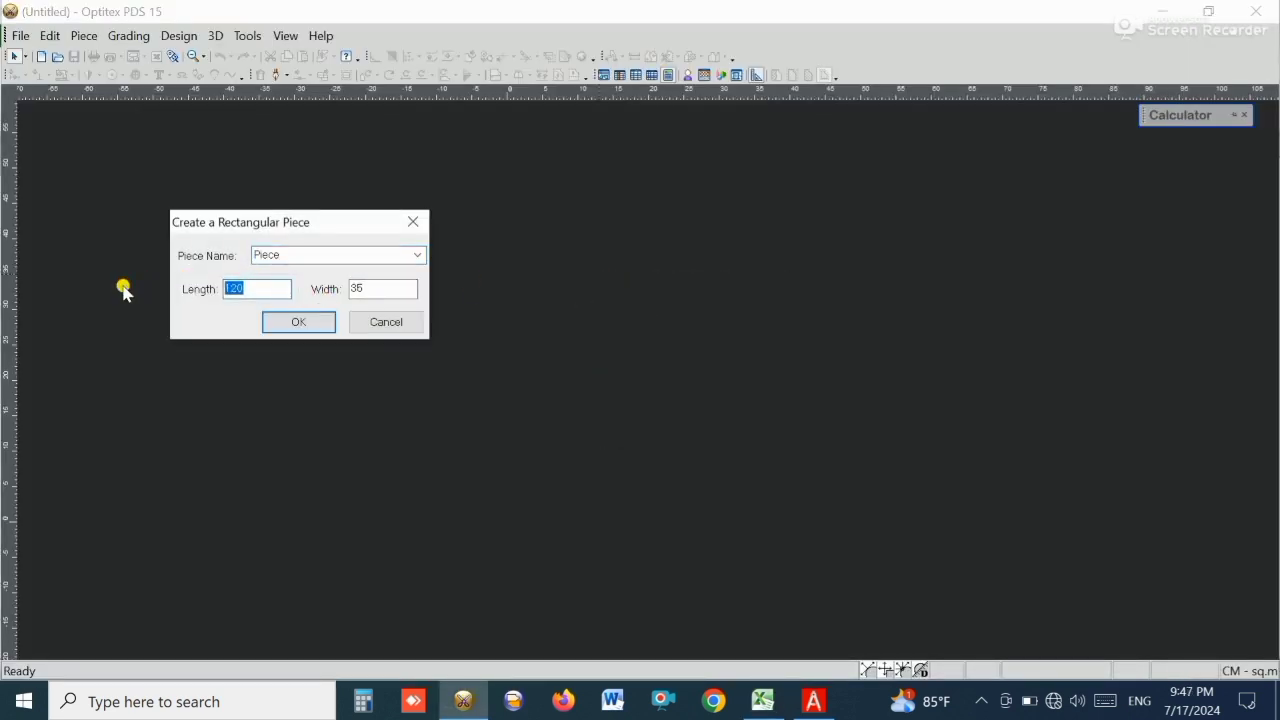
text(75)
key(Tab)
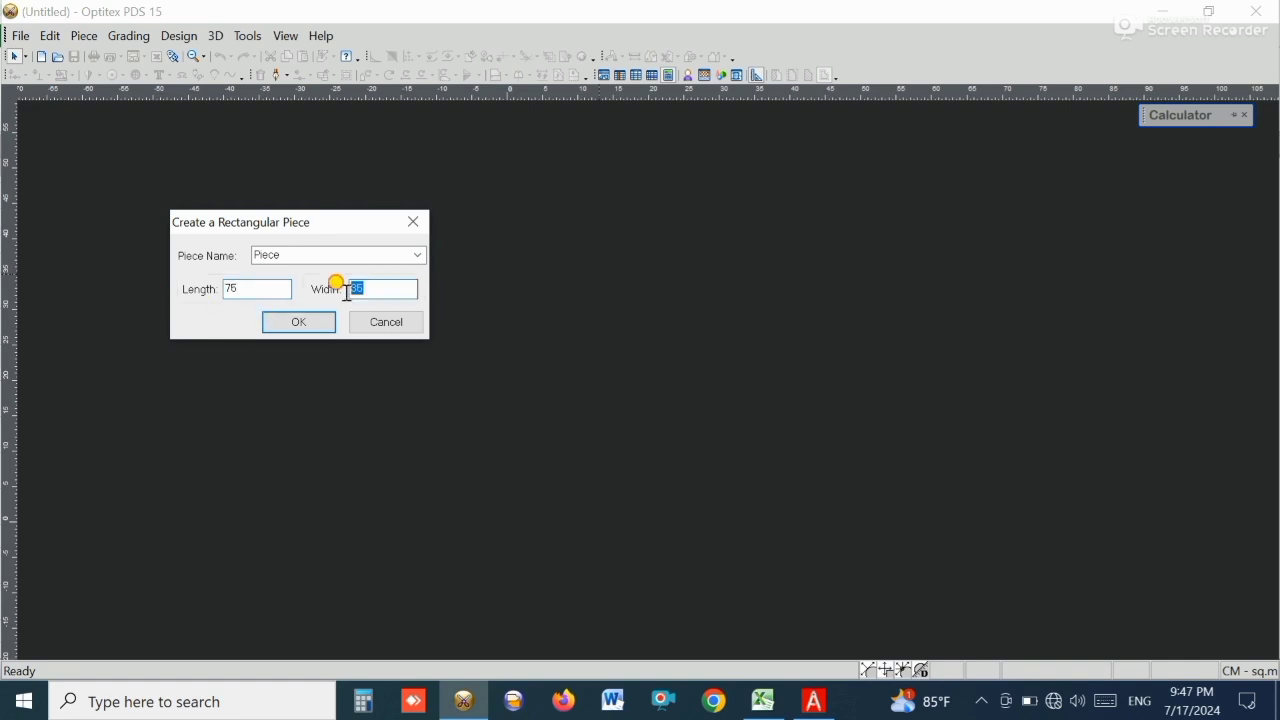
click(300, 323)
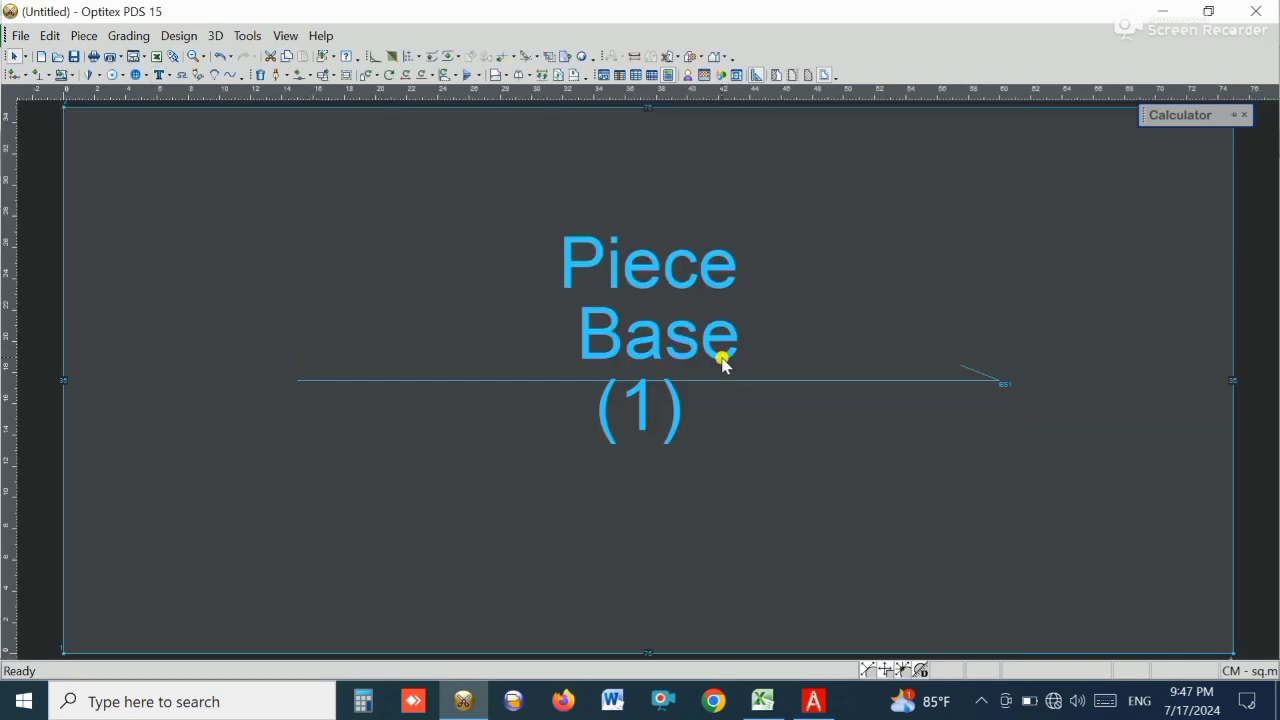
- Create a line parallel to the piece's left short edge at a distance of 71 cm, adding points on the snapped contour
scroll(723, 357, down, 2)
scroll(648, 374, up, 1)
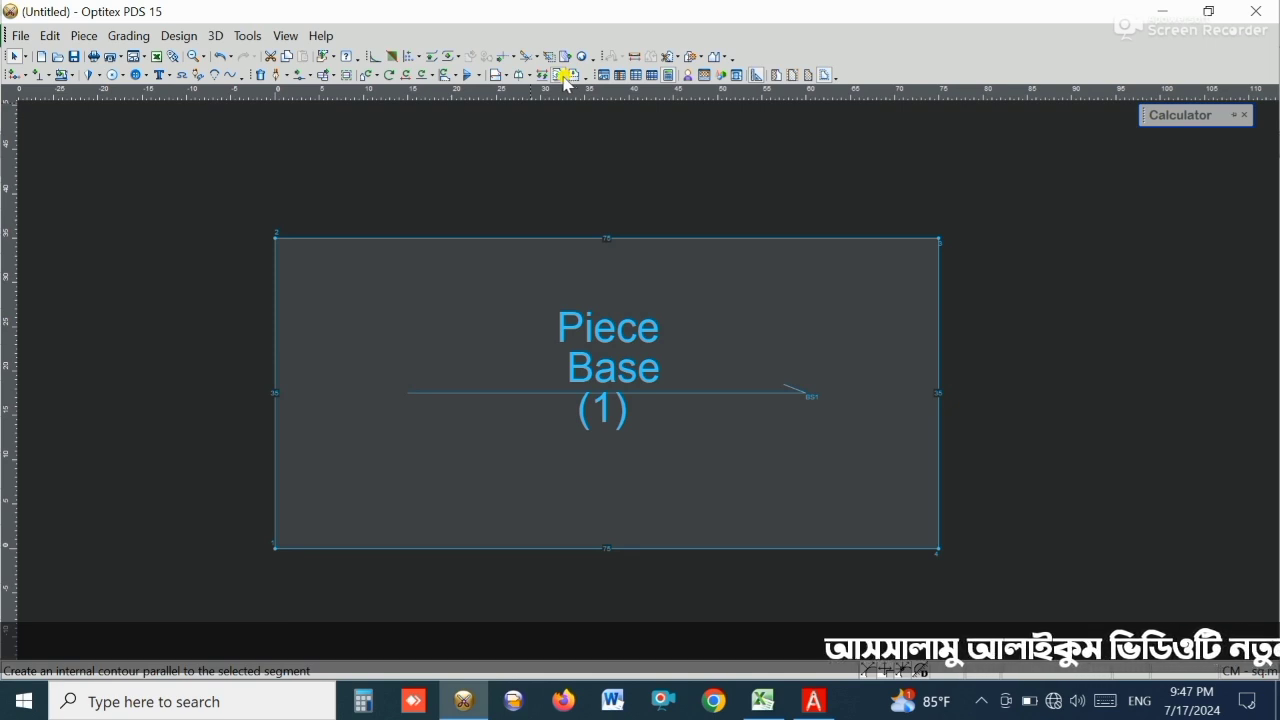
click(564, 78)
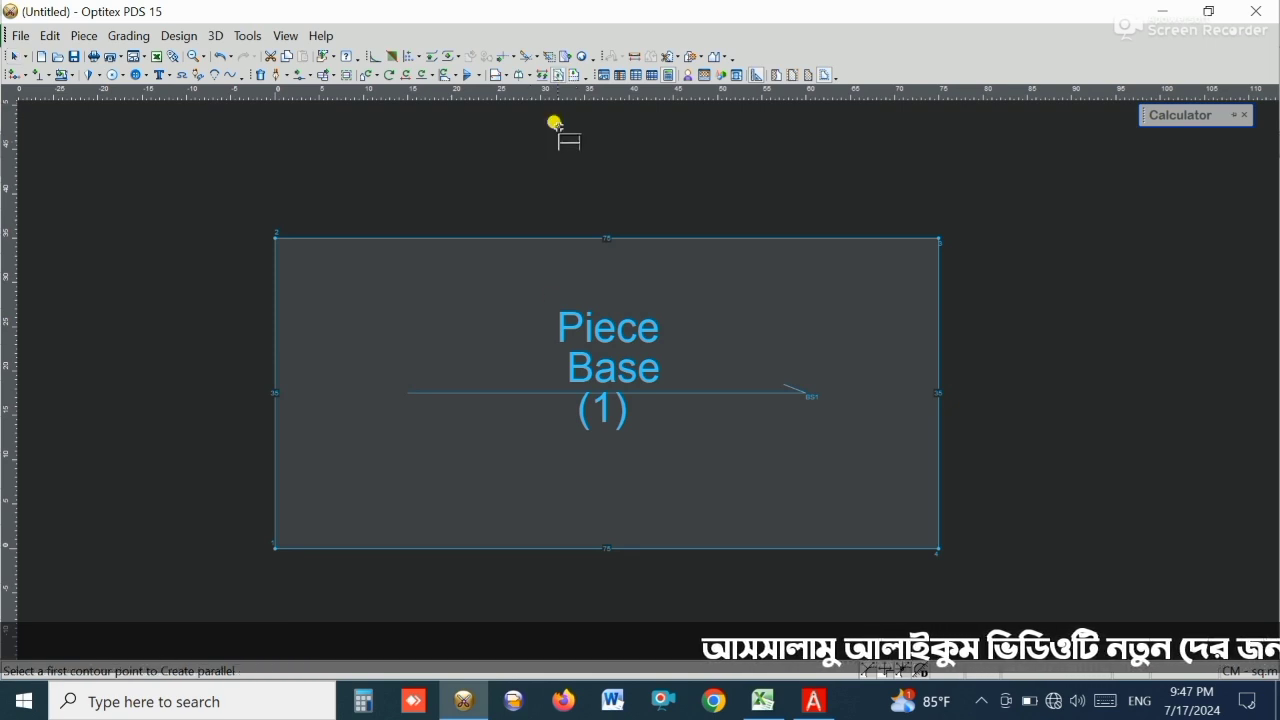
click(274, 547)
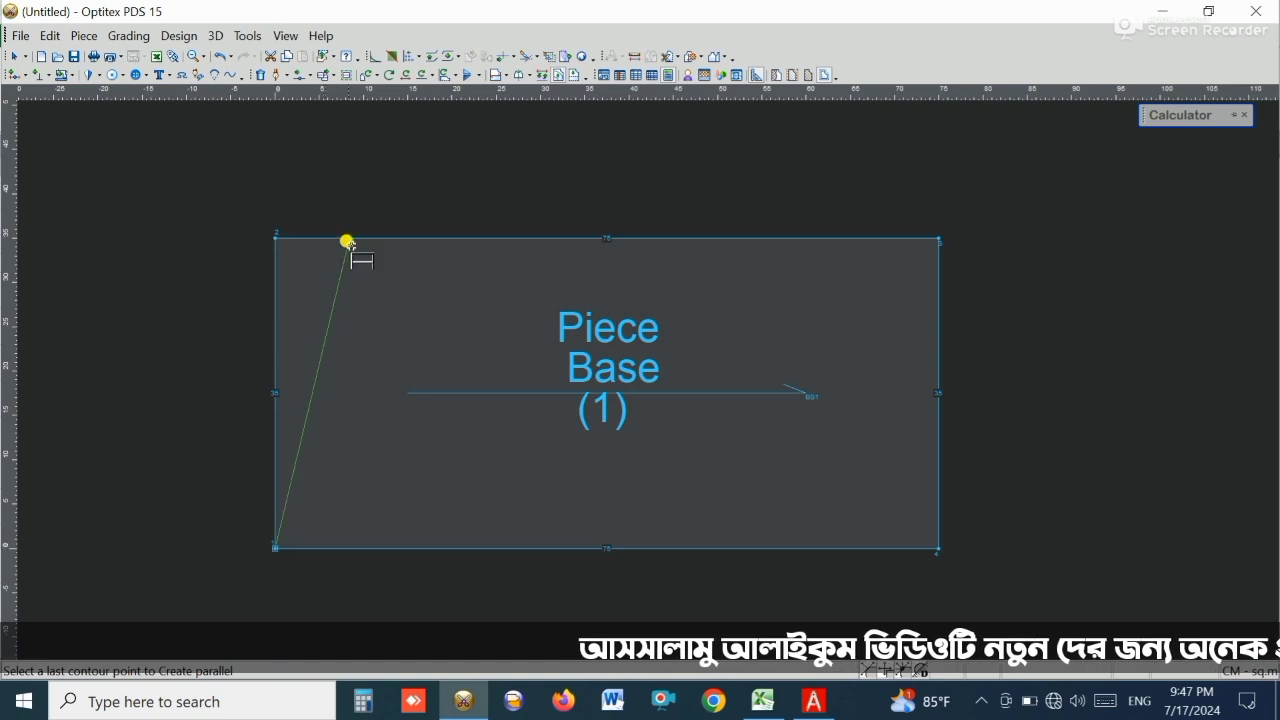
click(276, 237)
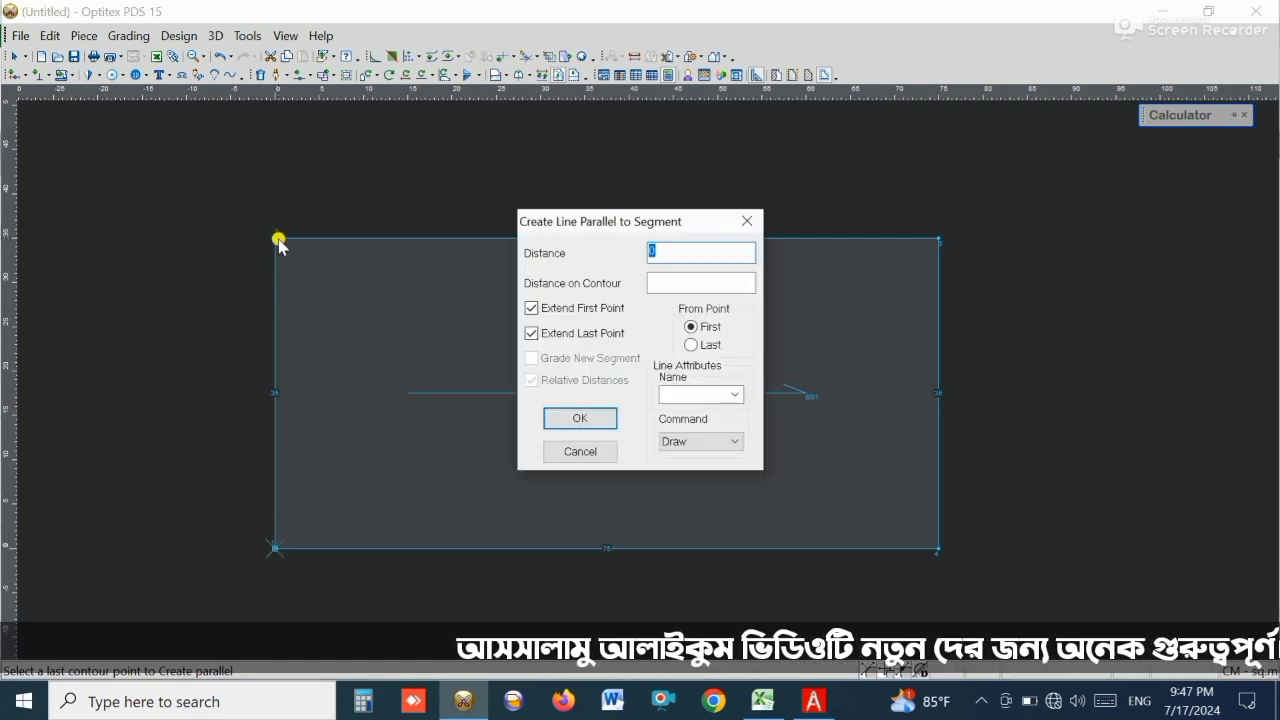
text(71)
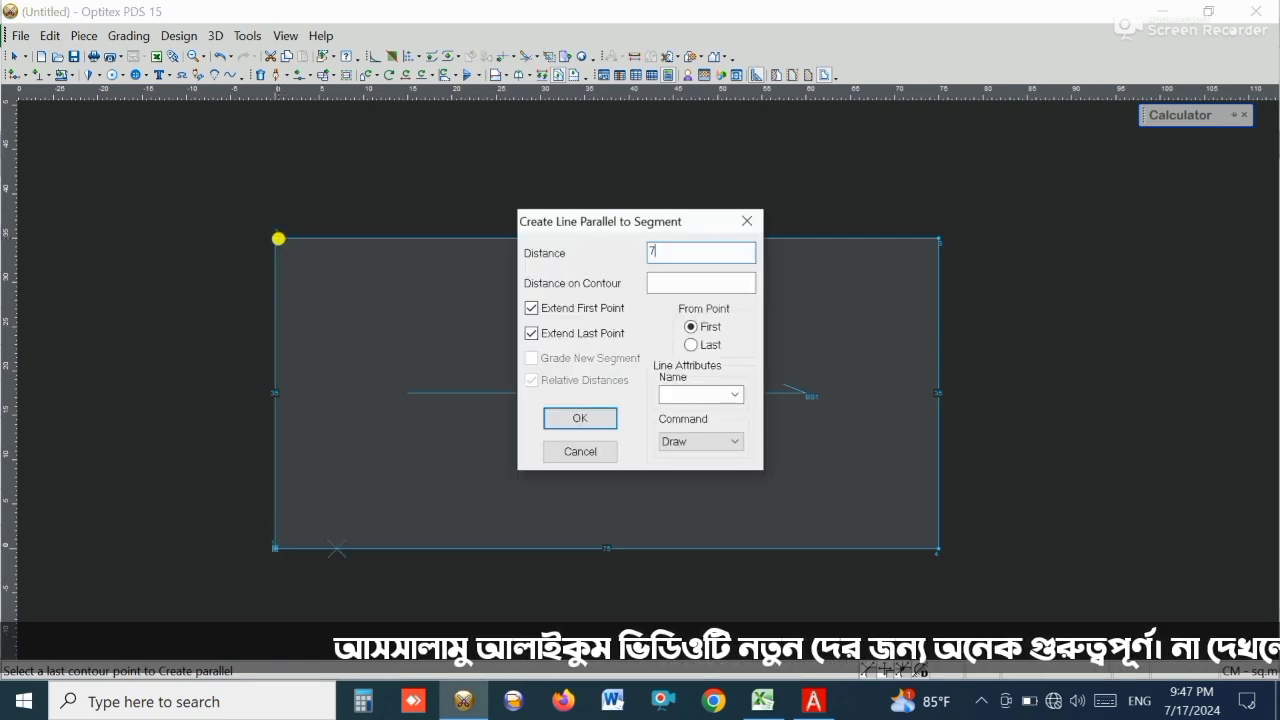
click(572, 420)
click(643, 398)
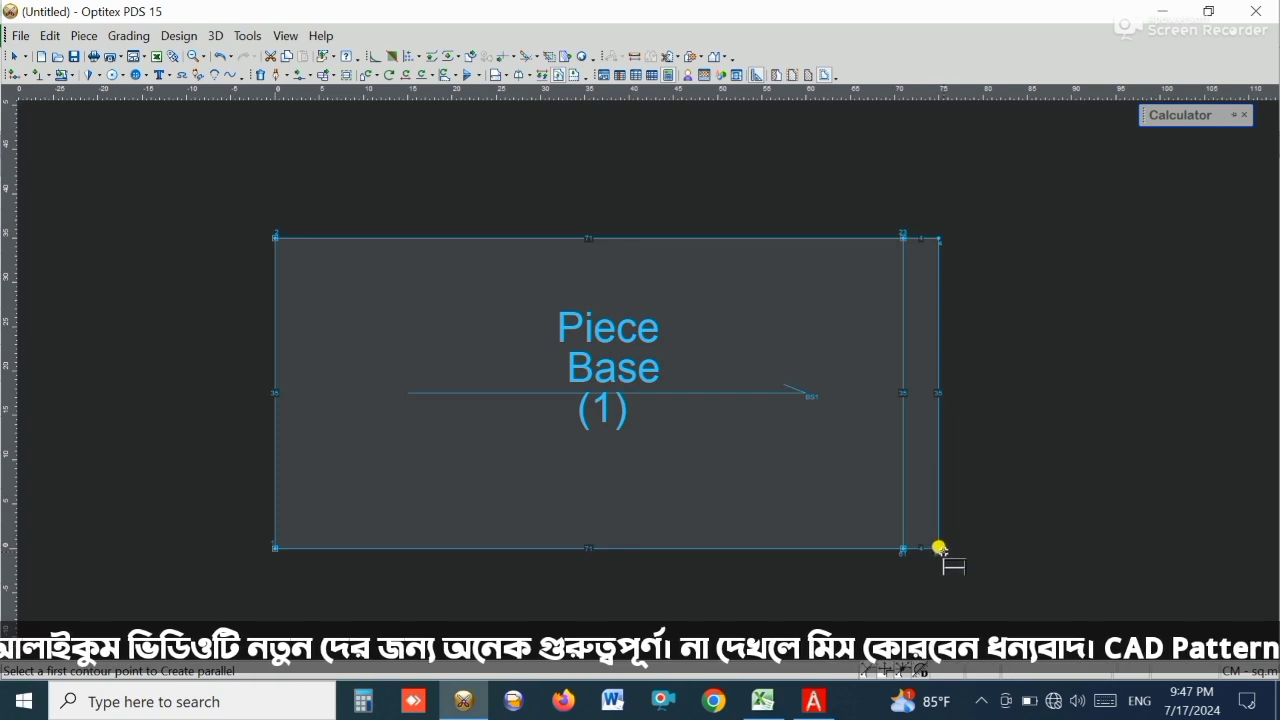
- Consult the size L chest measurement in Excel and create a line parallel to the piece's bottom edge at 27 cm, with points on the contour
click(760, 710)
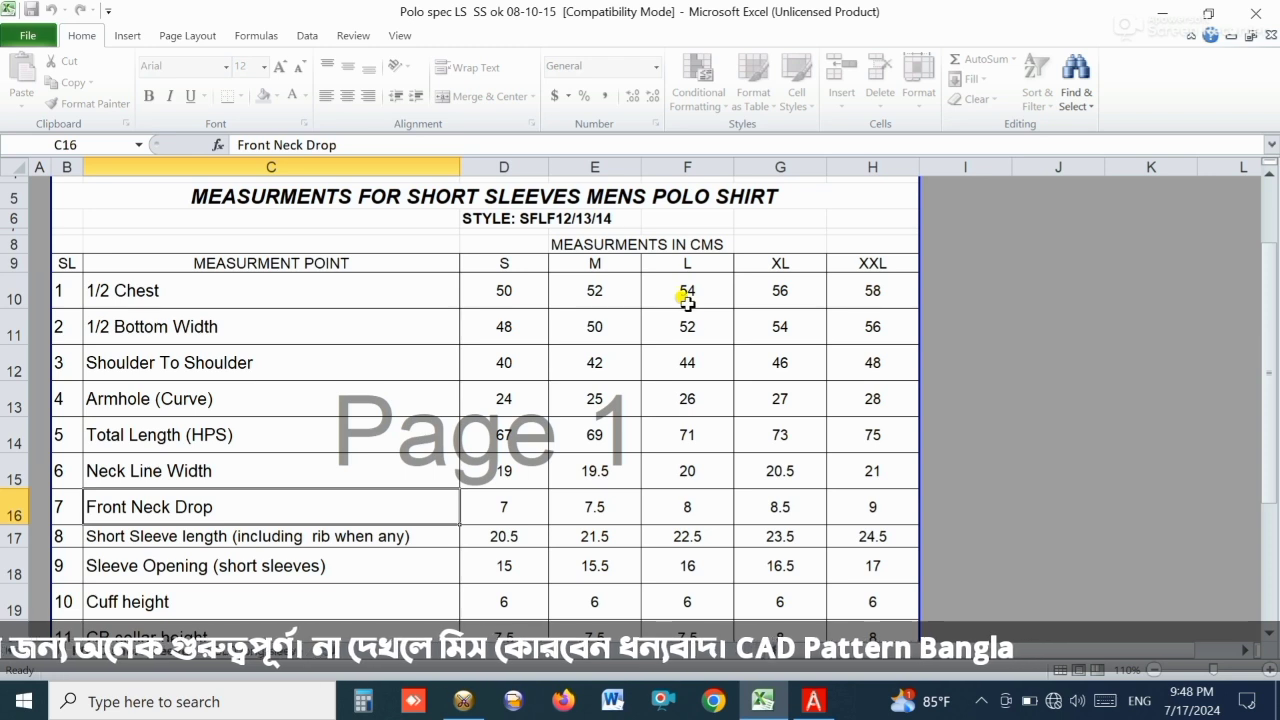
mouse_move(763, 712)
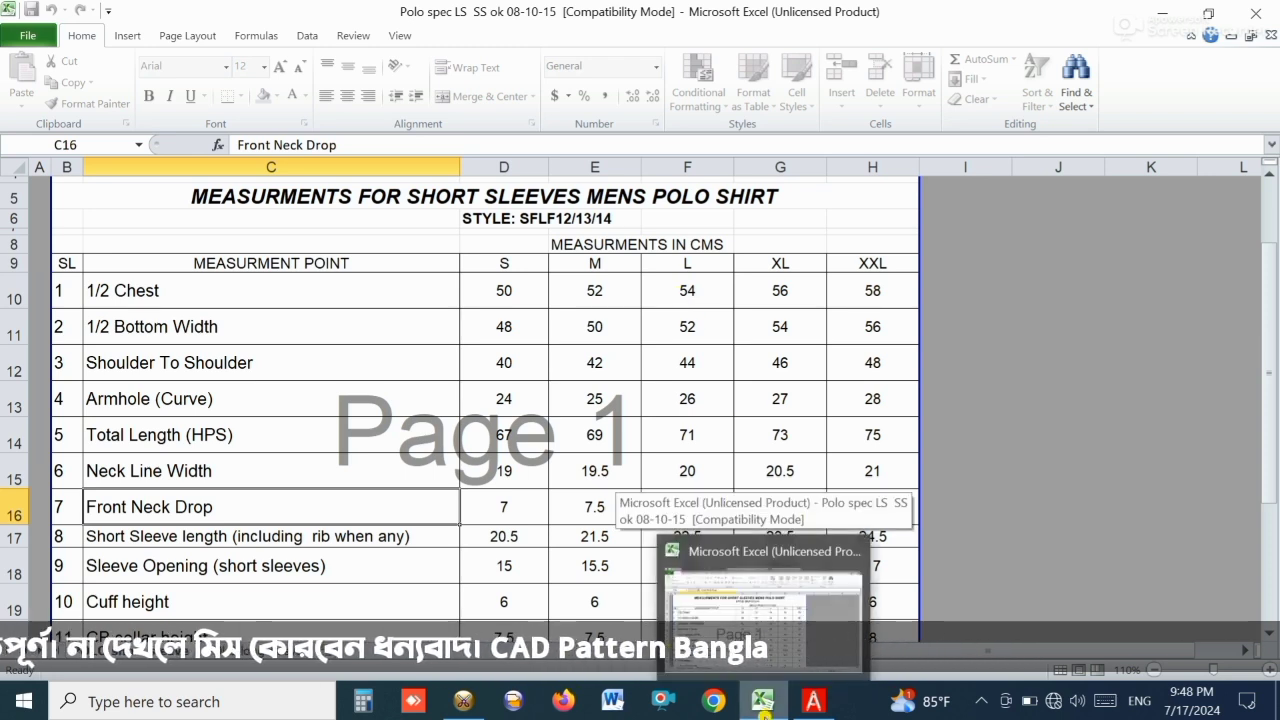
click(763, 705)
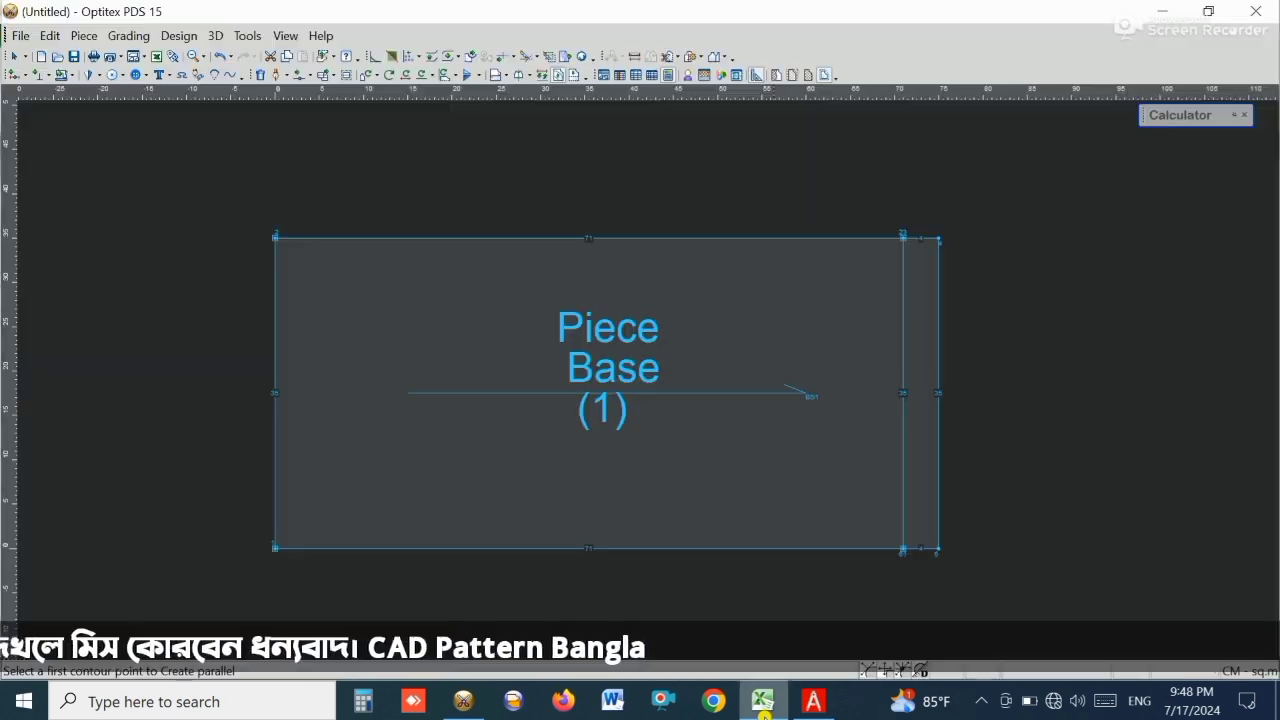
click(937, 548)
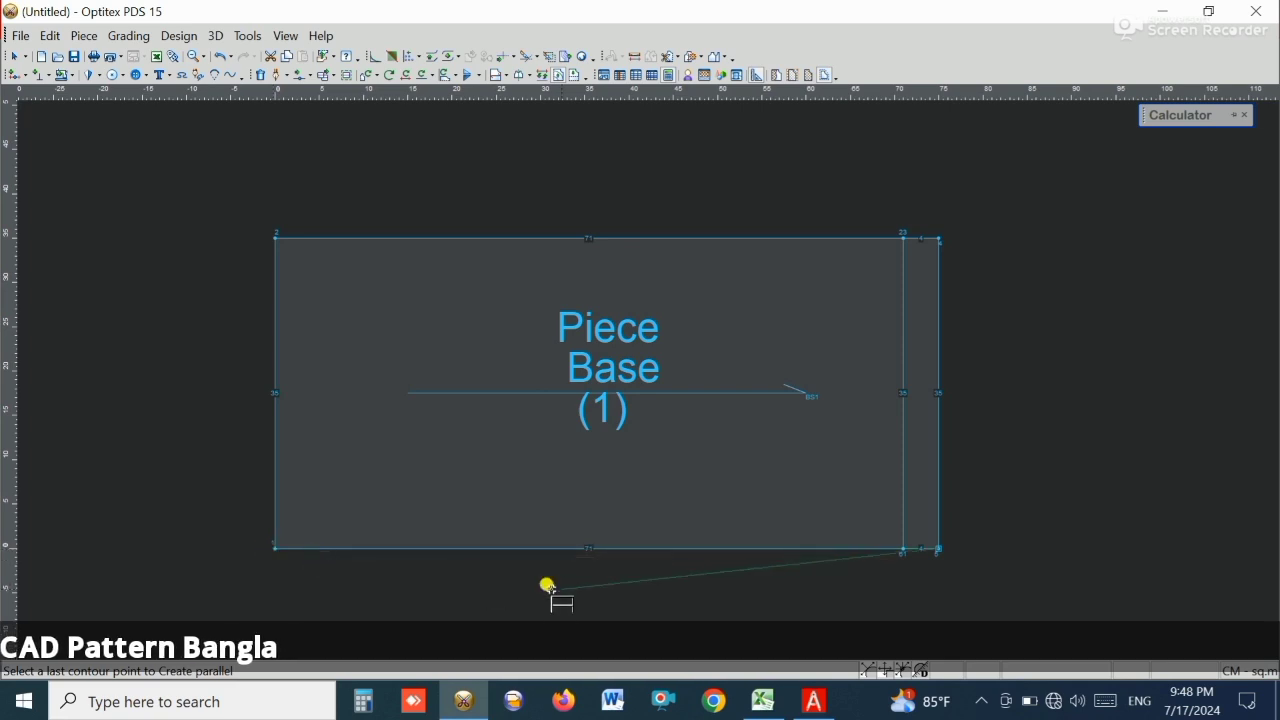
click(276, 548)
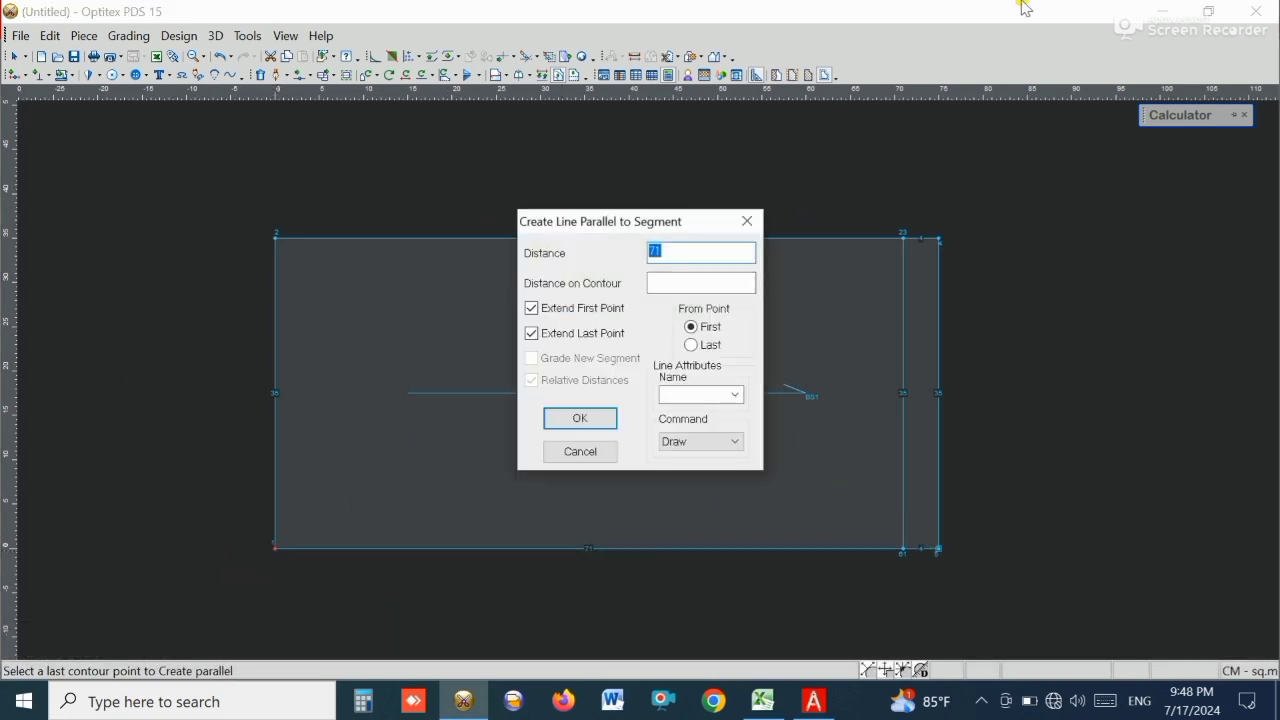
text(27)
click(584, 420)
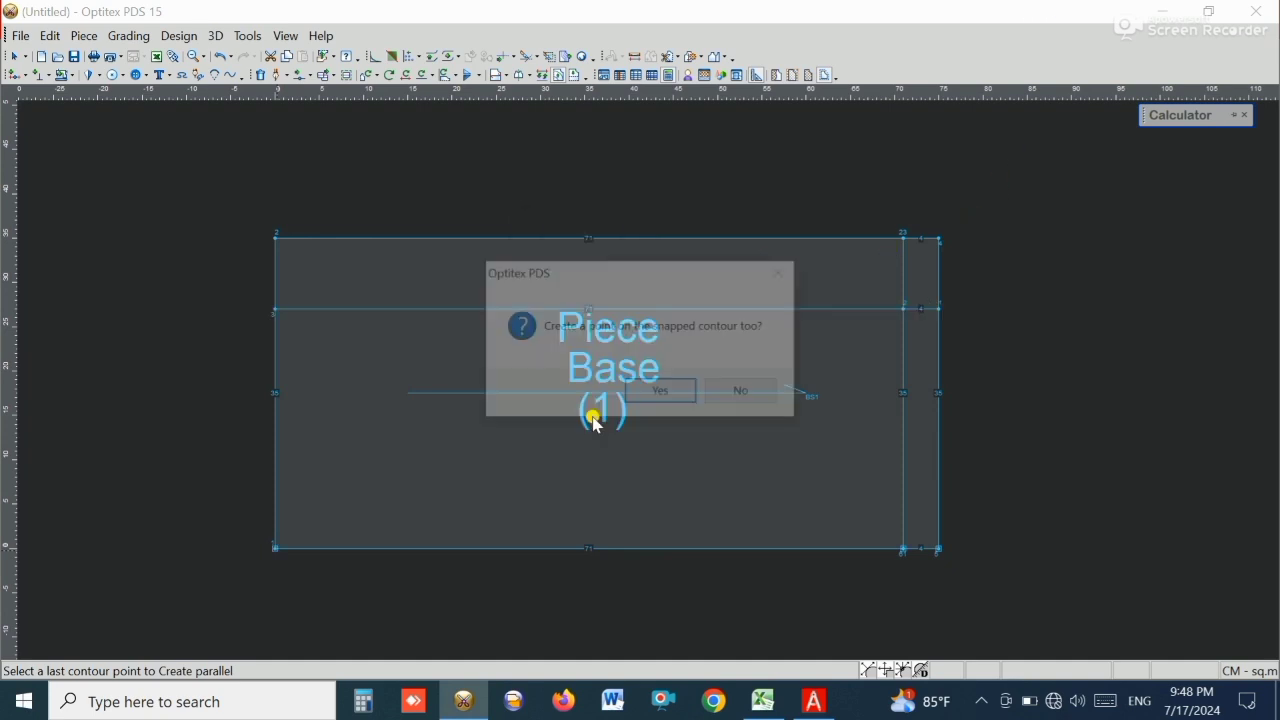
click(665, 393)
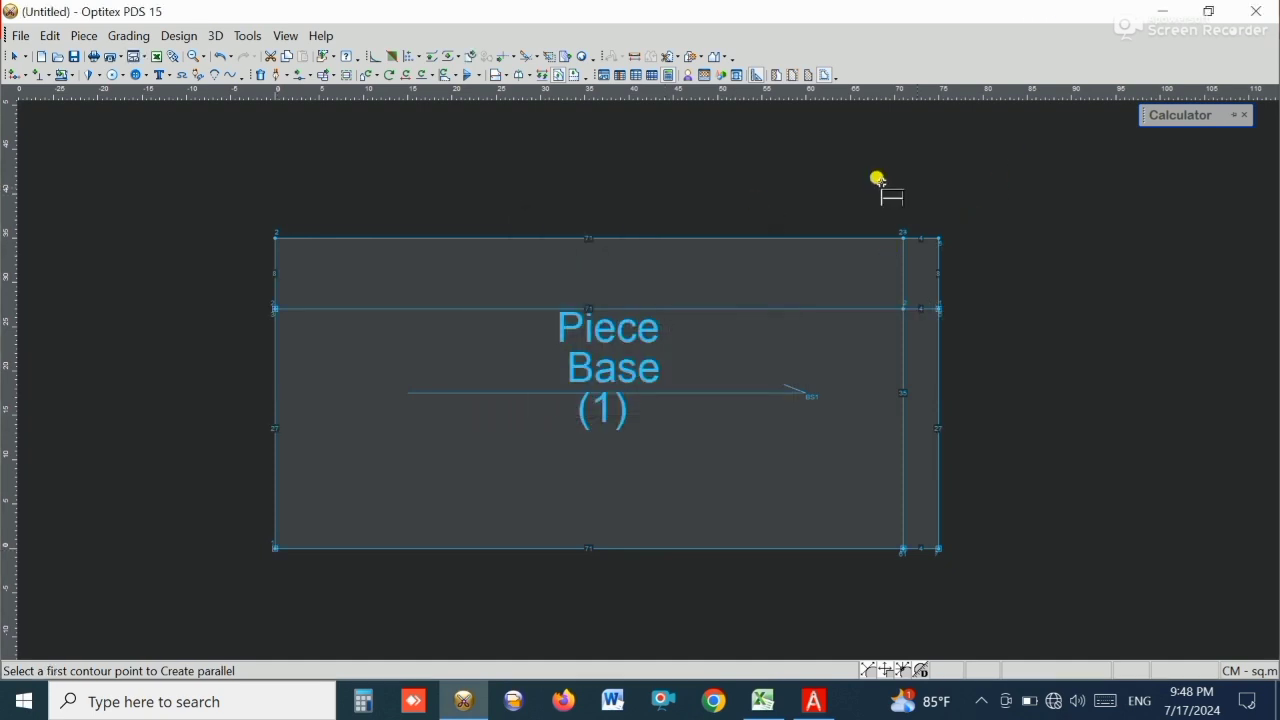
right_click(711, 183)
click(738, 199)
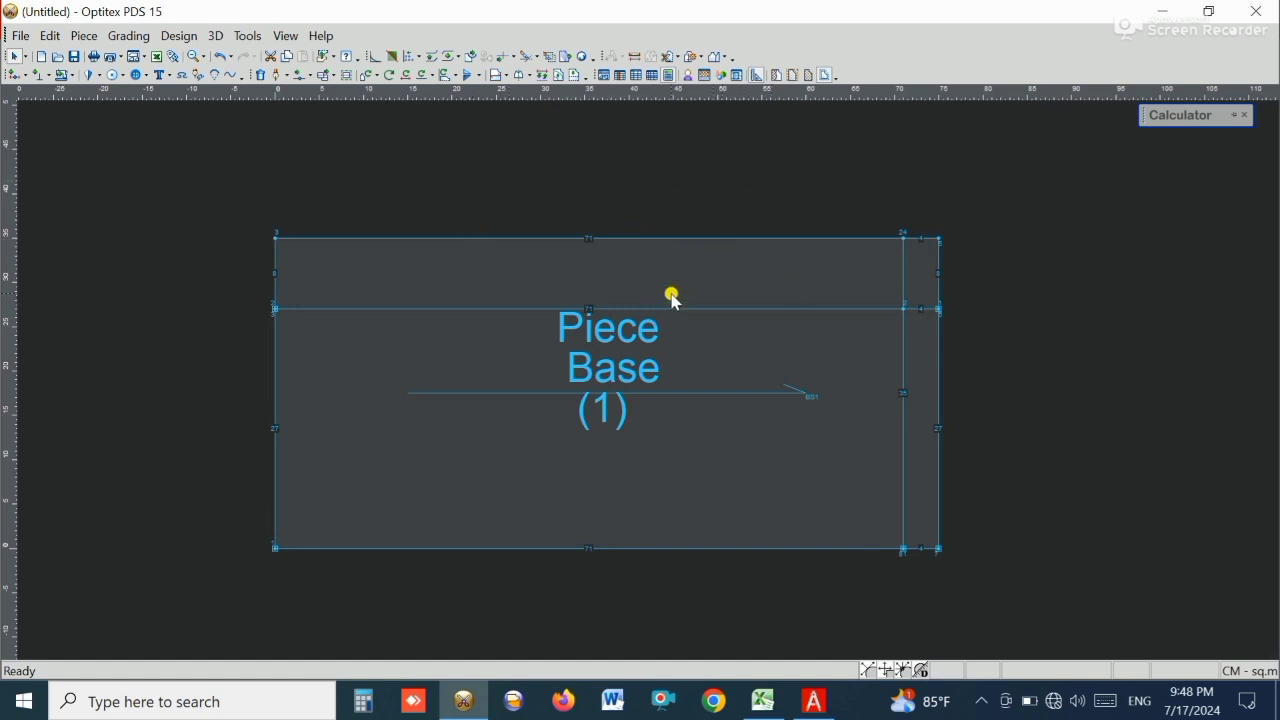
- Hide the contour points through the view and selection attributes, show them again, and close the attributes
key(F10)
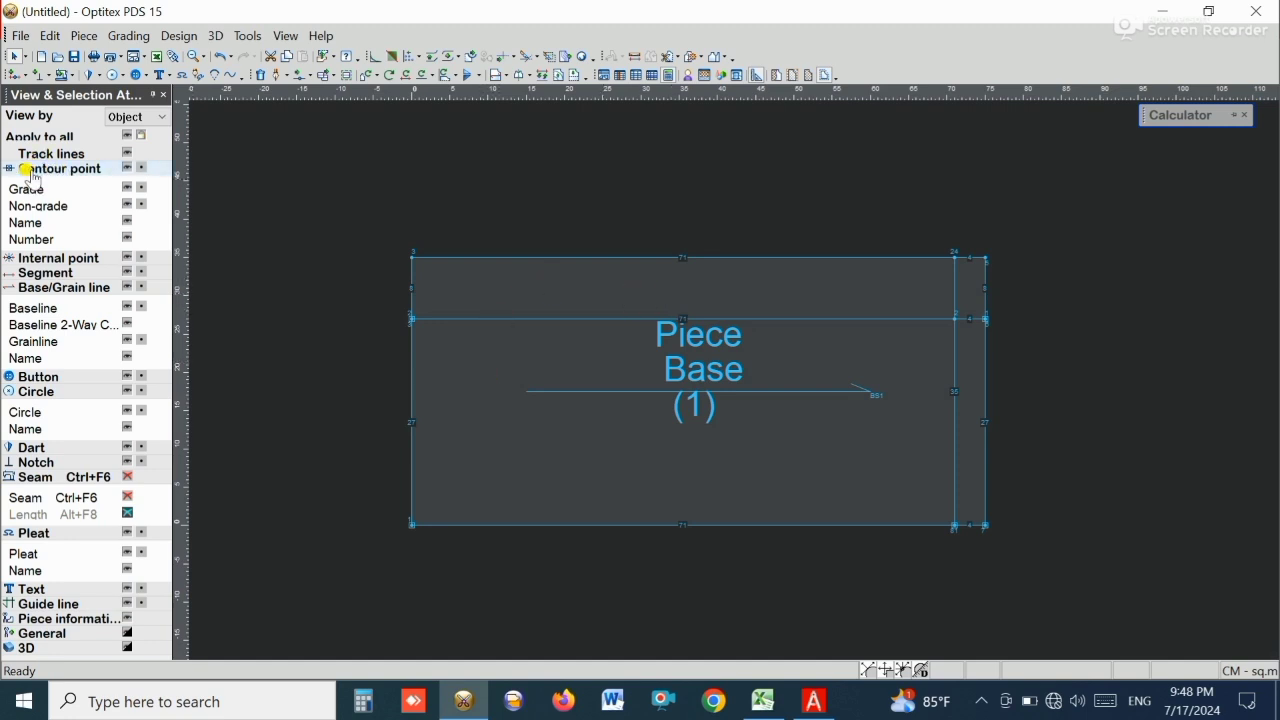
click(127, 167)
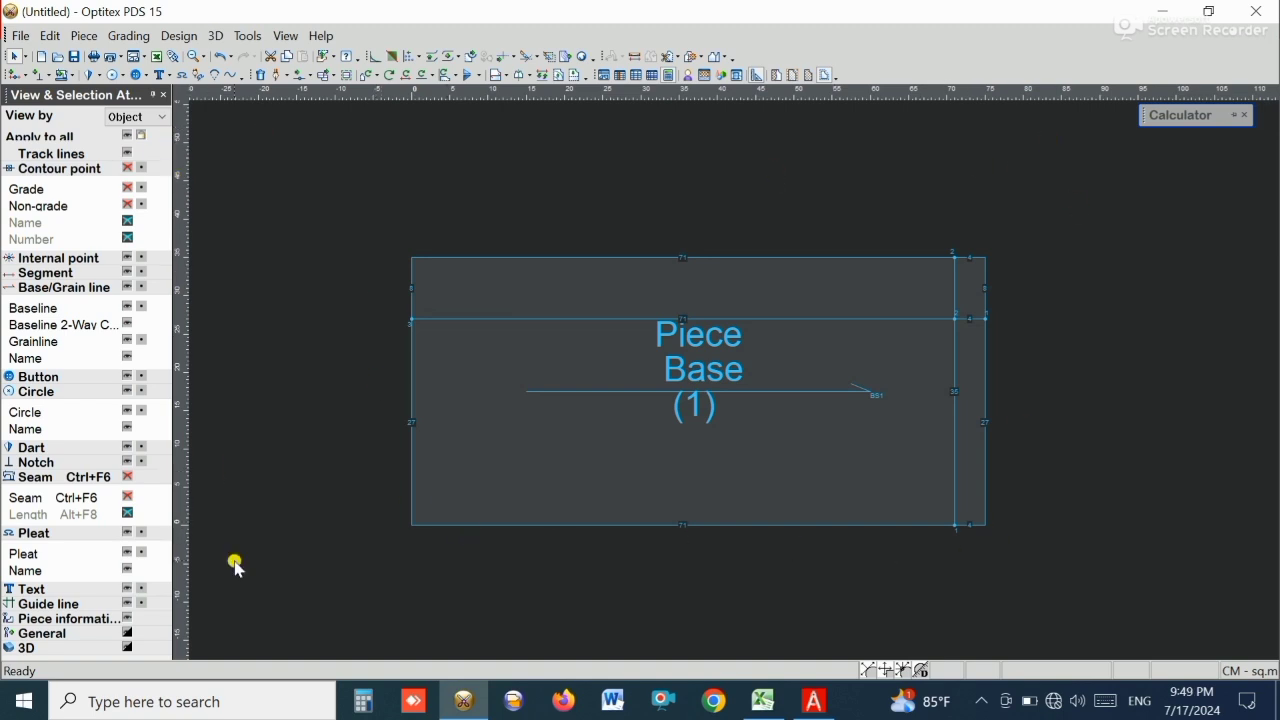
click(126, 169)
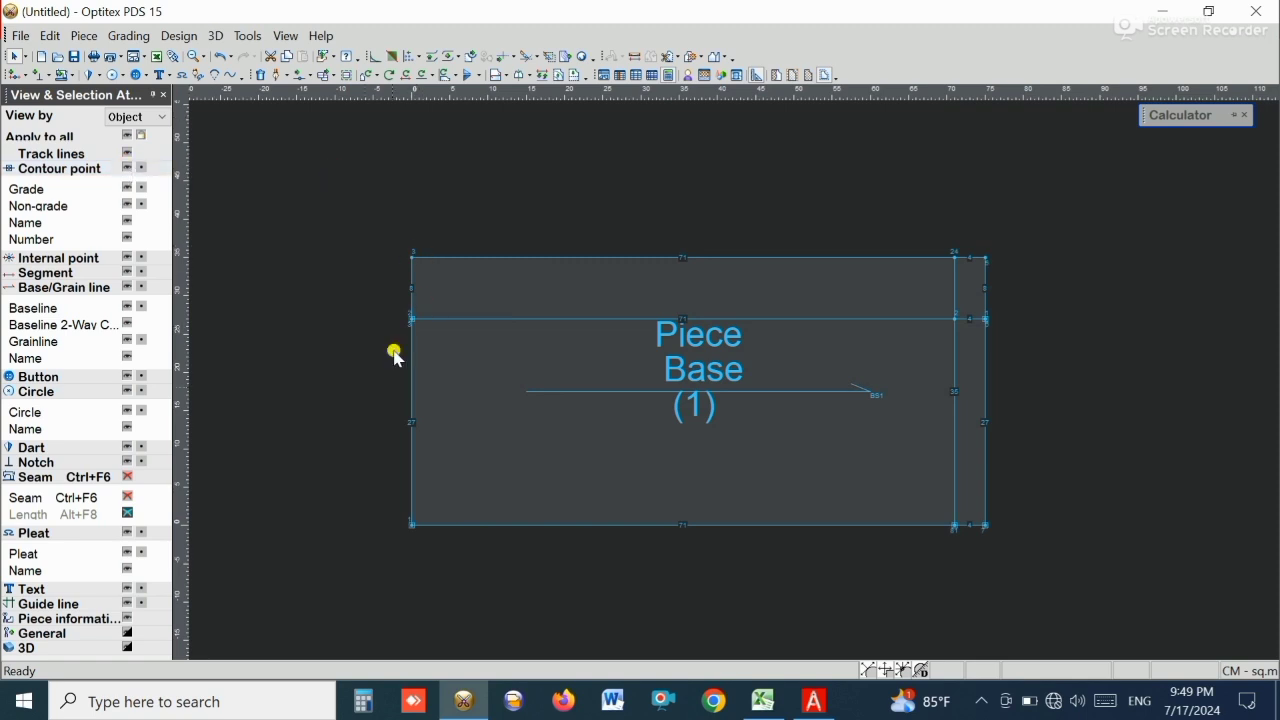
click(163, 95)
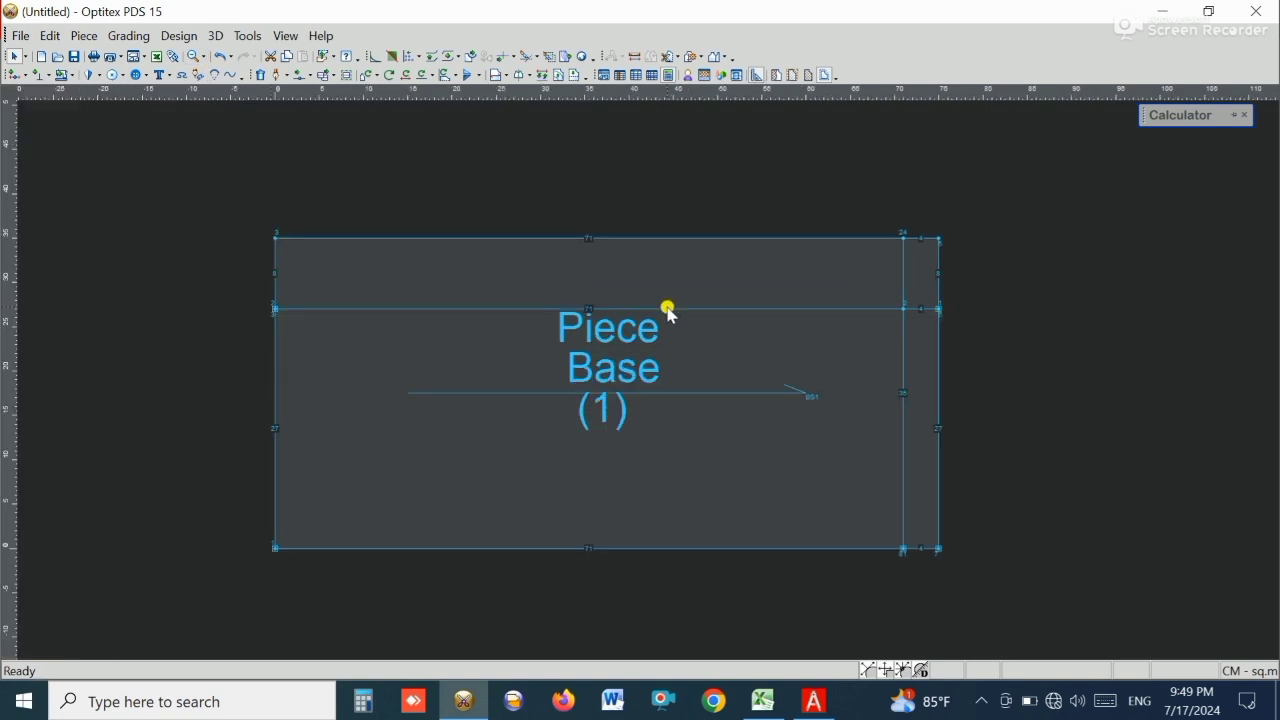
- Consult the size L neck line width in Excel and create a line parallel to the piece's bottom edge at 10 cm, with points on the contour
scroll(650, 385, up, 1)
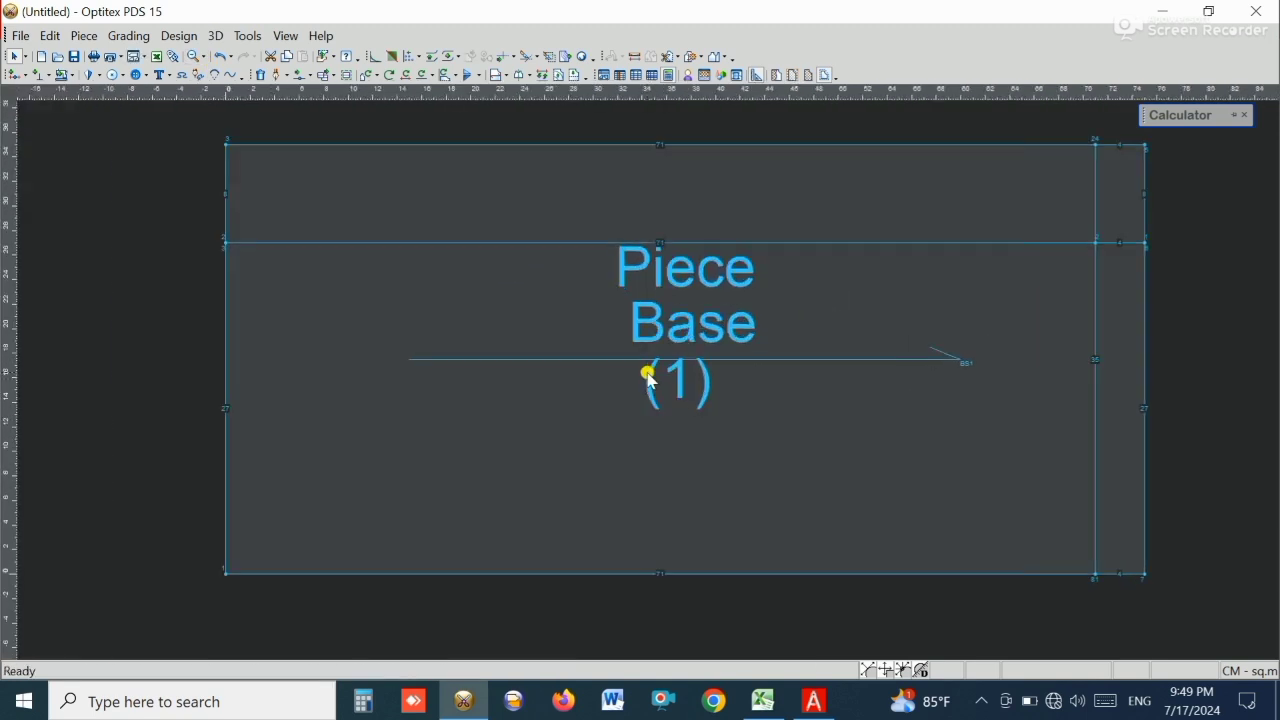
scroll(650, 383, down, 1)
click(763, 701)
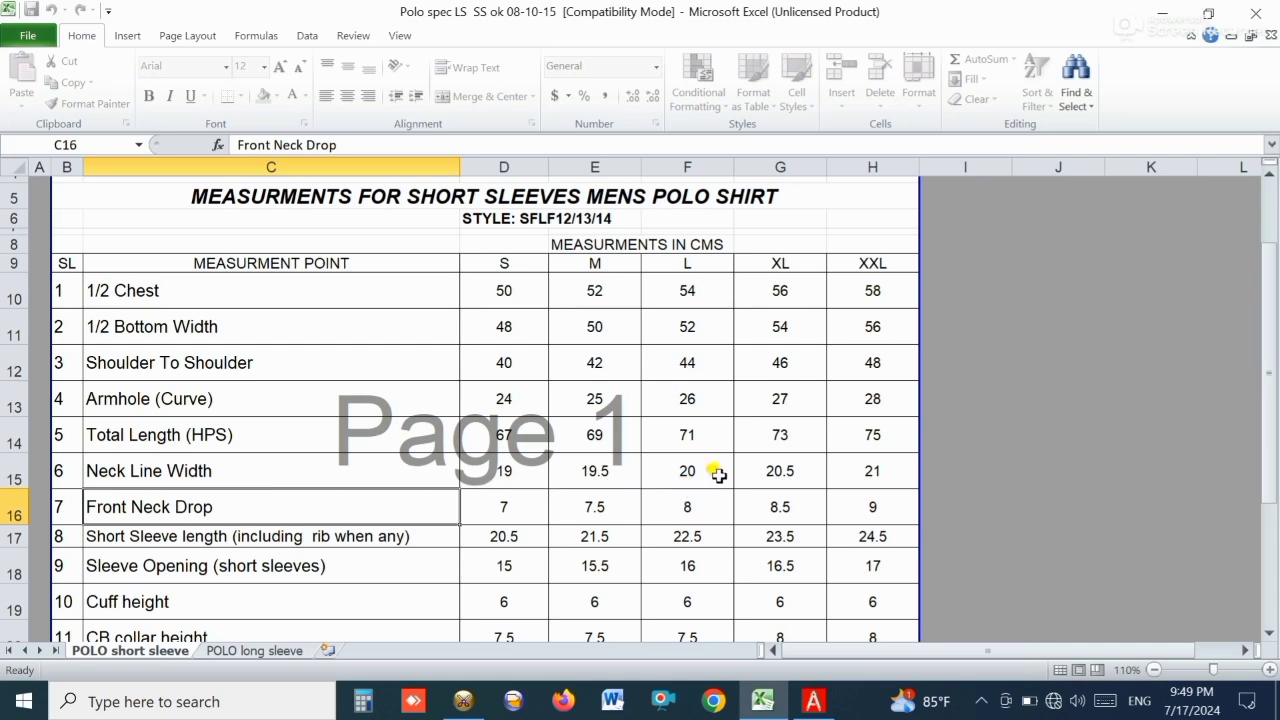
click(765, 703)
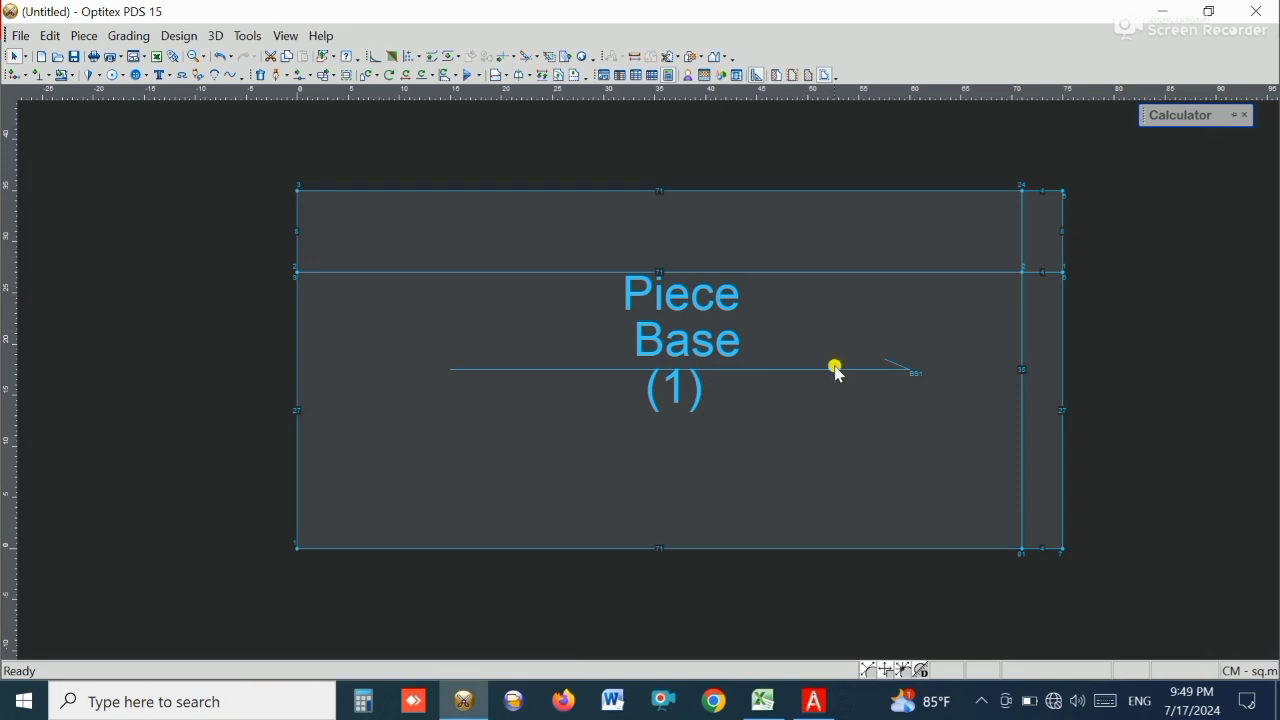
click(556, 78)
click(1052, 546)
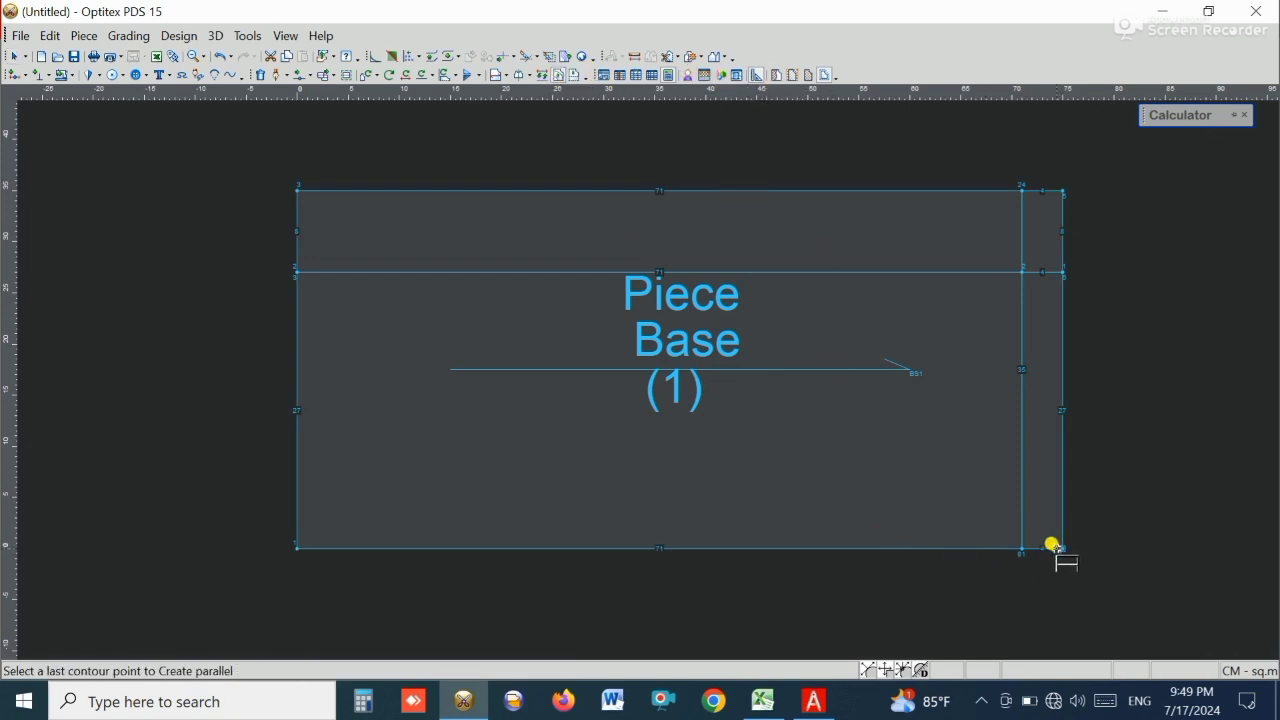
click(297, 543)
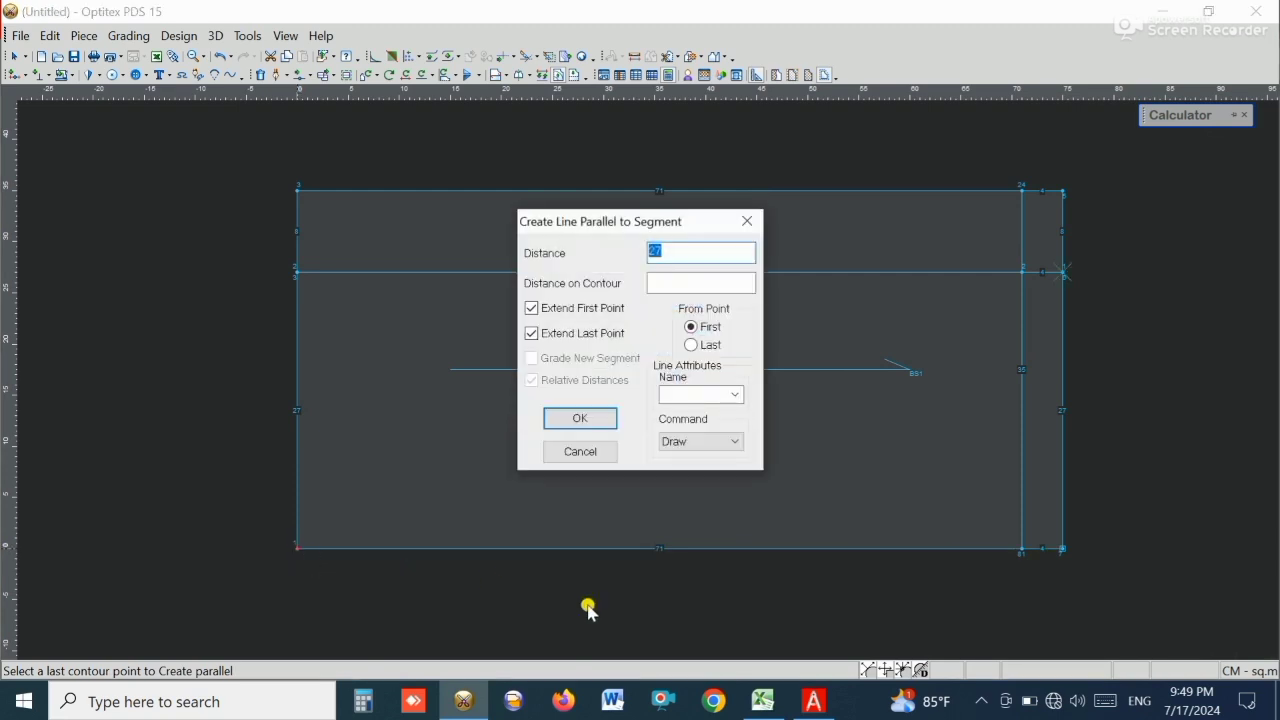
text(10)
key(Return)
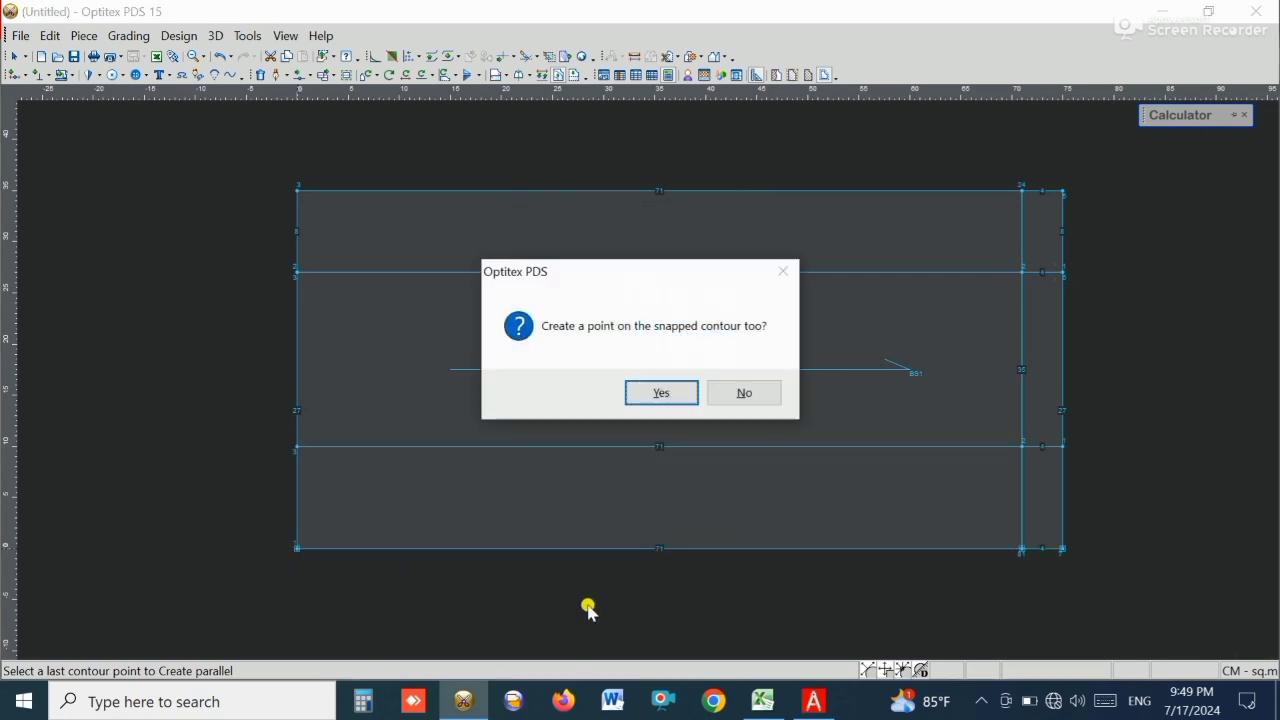
click(660, 390)
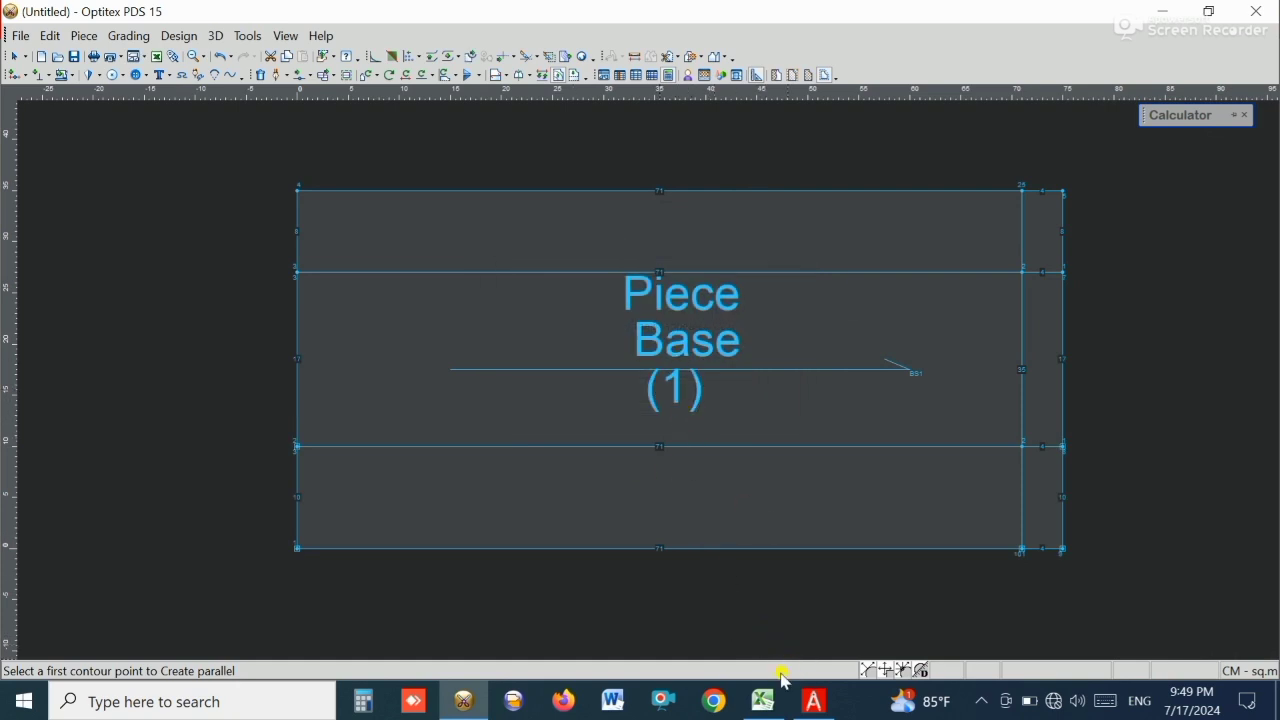
- Consult the size L front neck drop in Excel and duplicate the piece's 71 cm guide line once with a horizontal offset of -8 cm
mouse_move(770, 695)
click(720, 580)
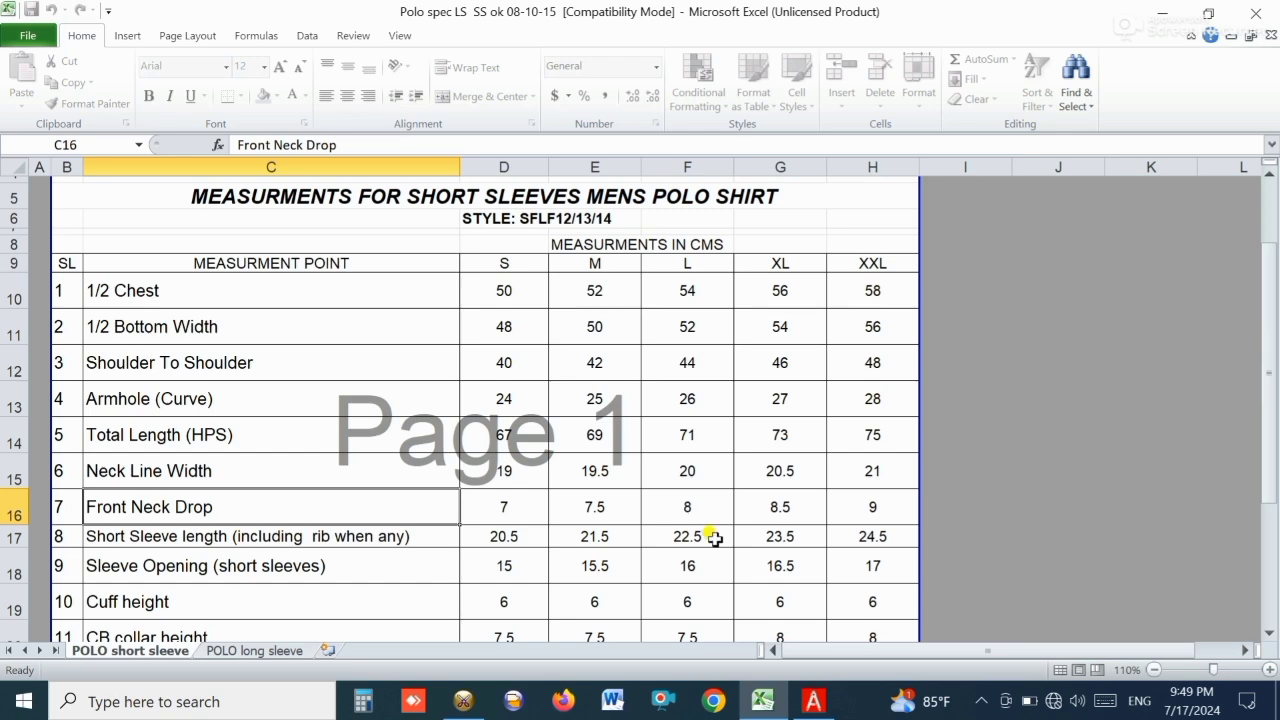
click(762, 701)
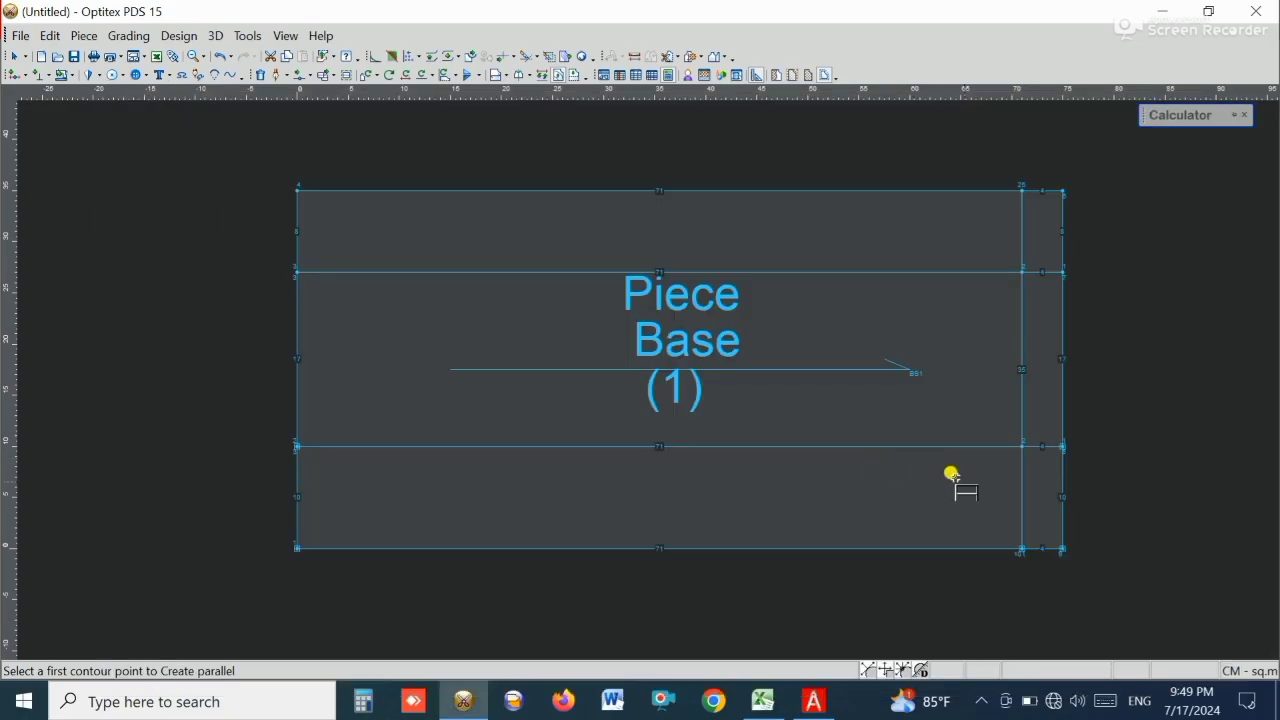
right_click(1078, 253)
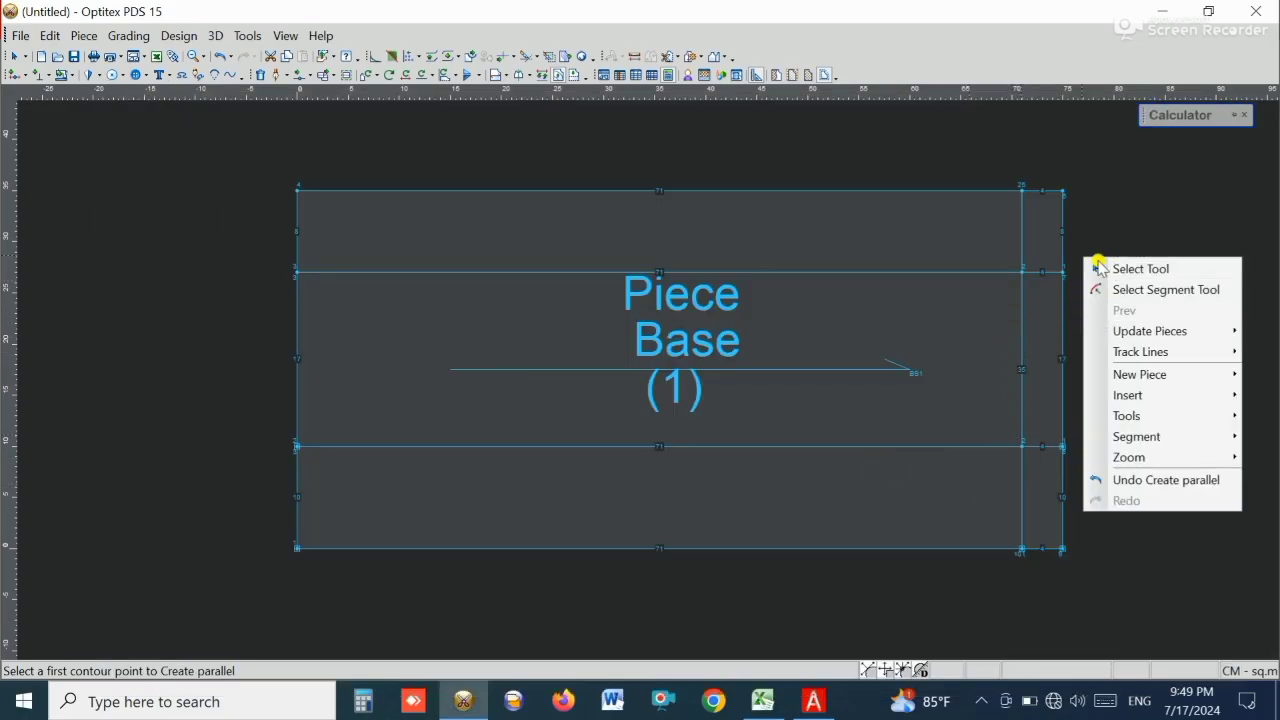
click(1110, 267)
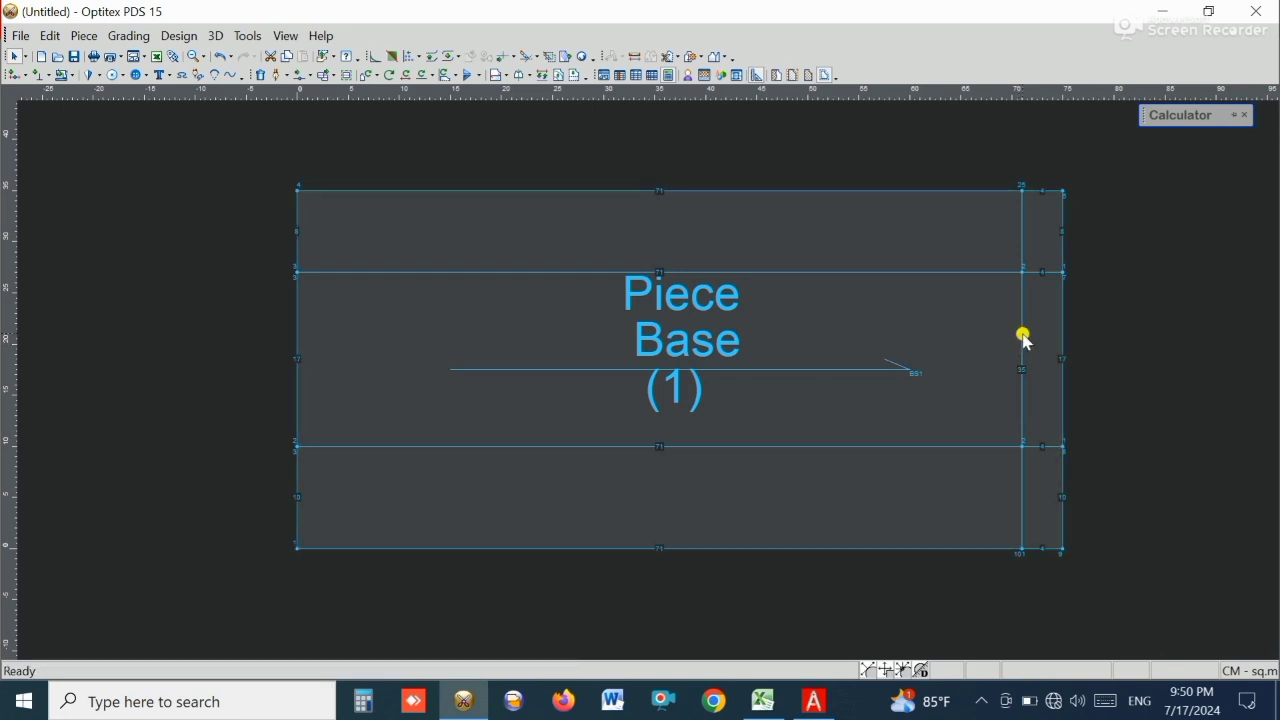
click(1025, 336)
double_click(1024, 332)
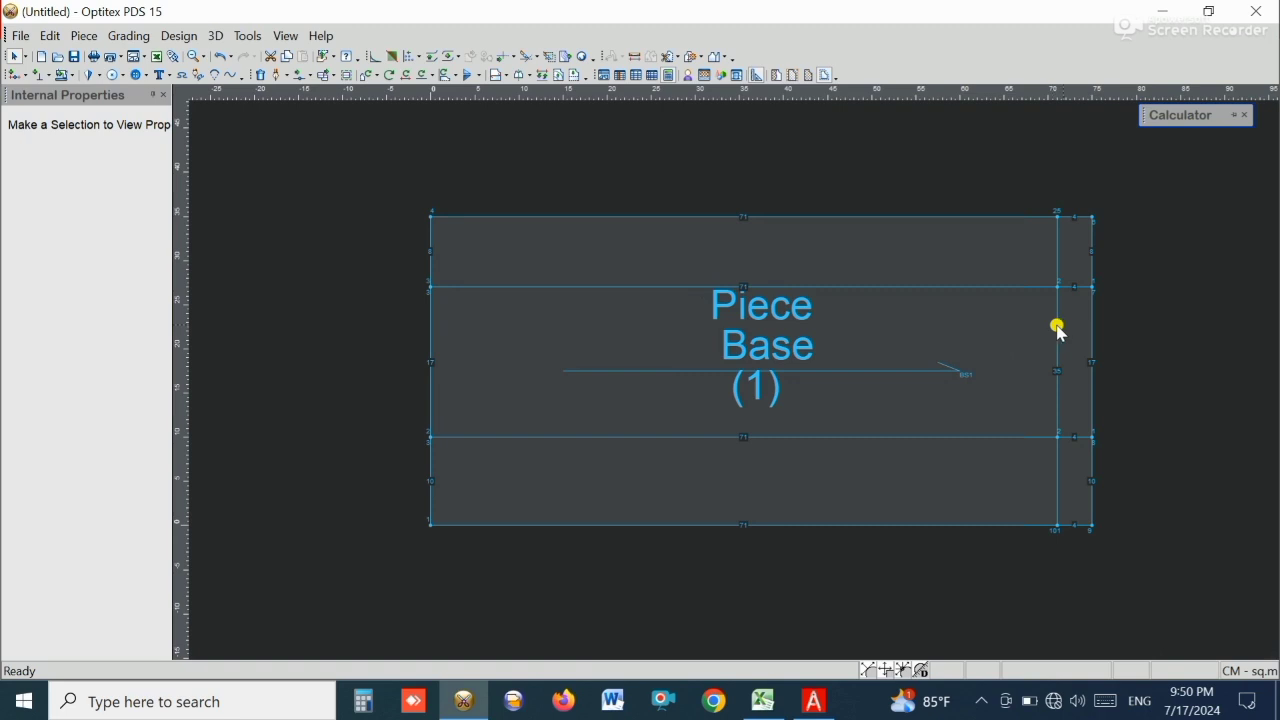
click(1061, 329)
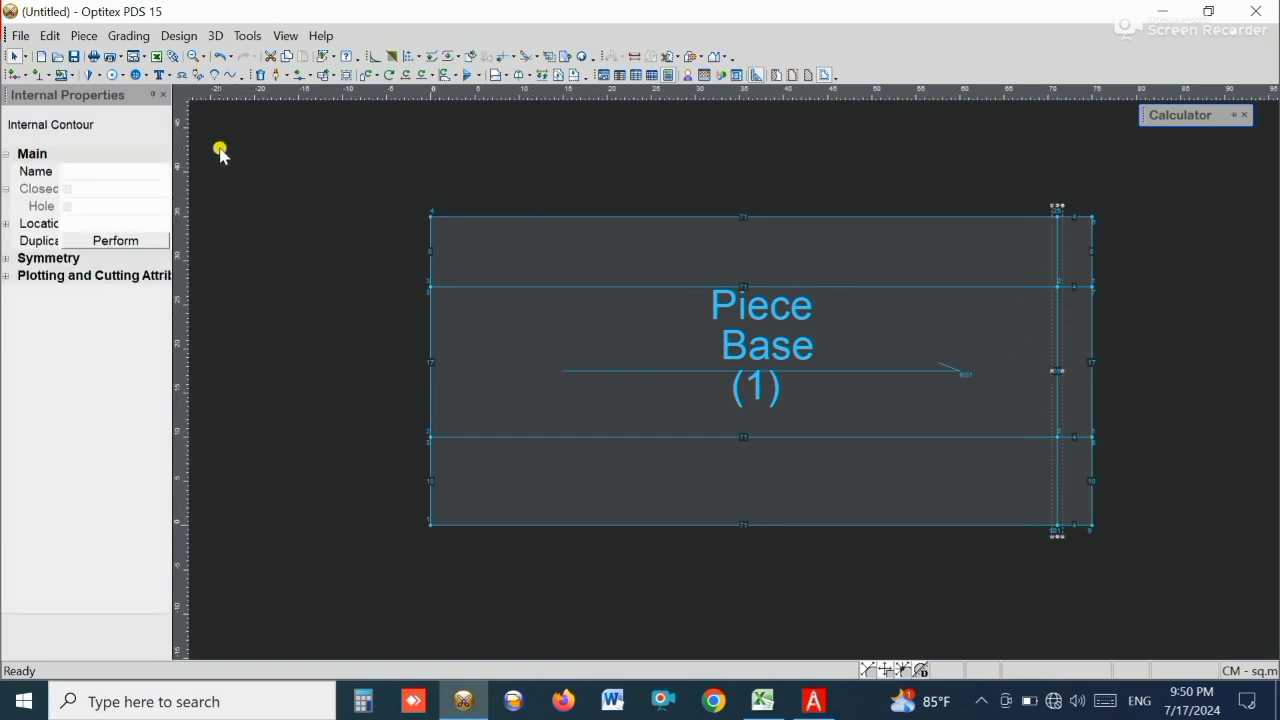
click(124, 242)
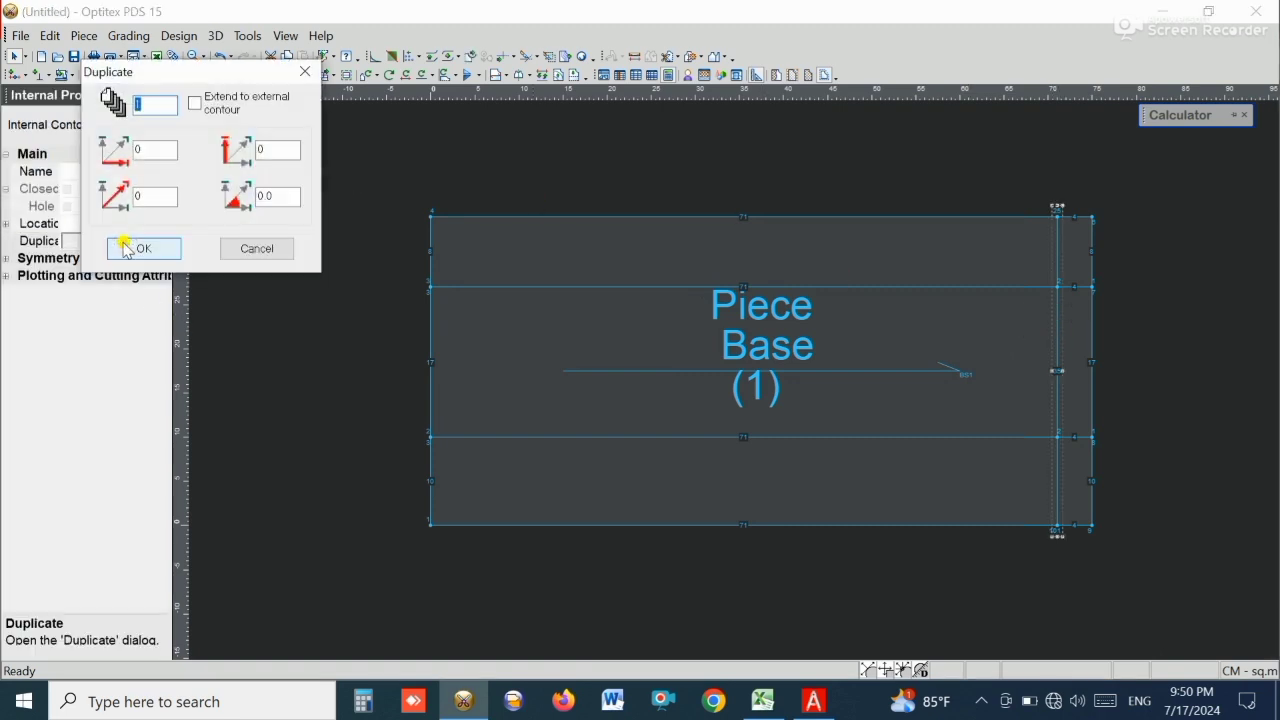
double_click(160, 150)
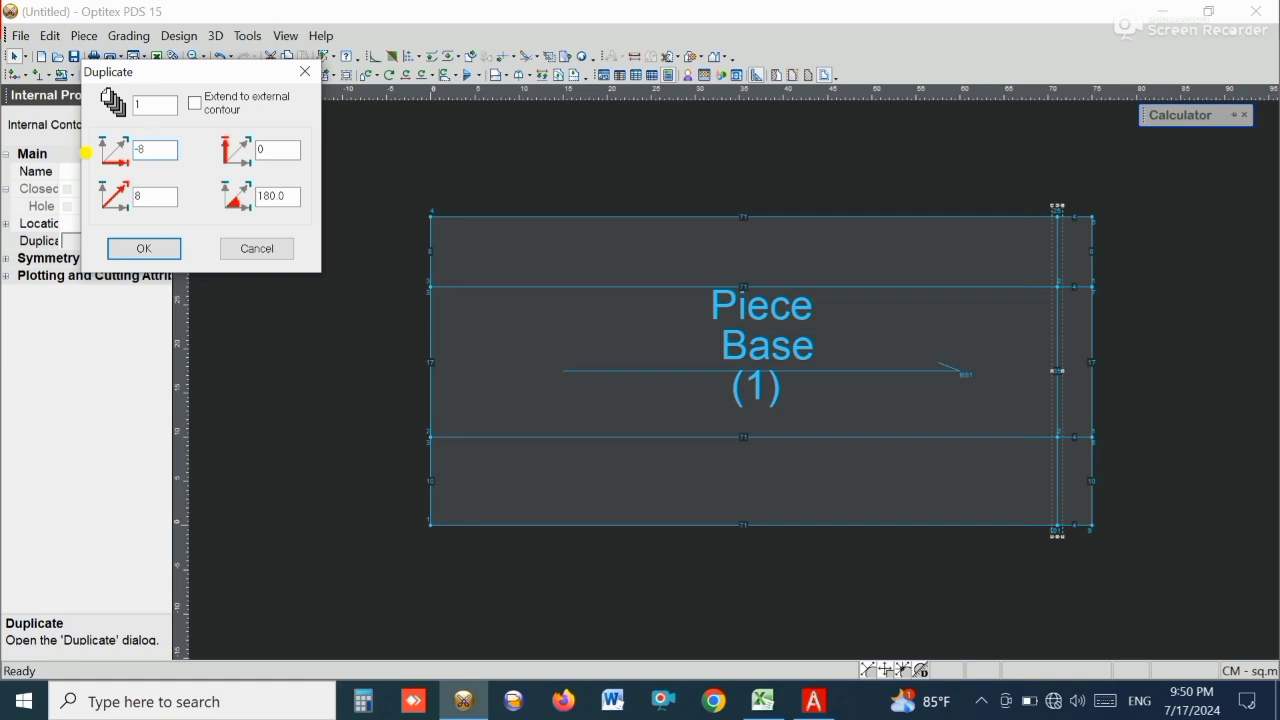
key(Return)
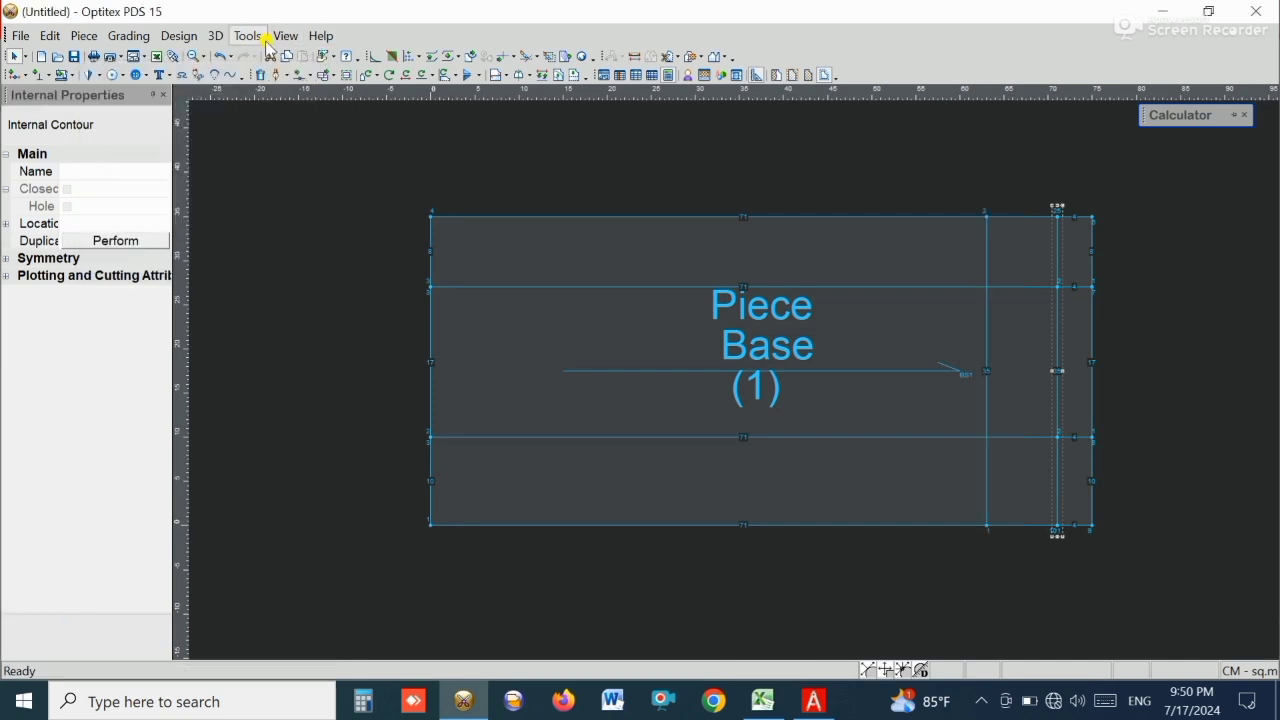
- Check the working units in the preferences against the Excel measurement chart, keep Centimeters as the unit, and deselect the guide line
click(250, 36)
click(285, 253)
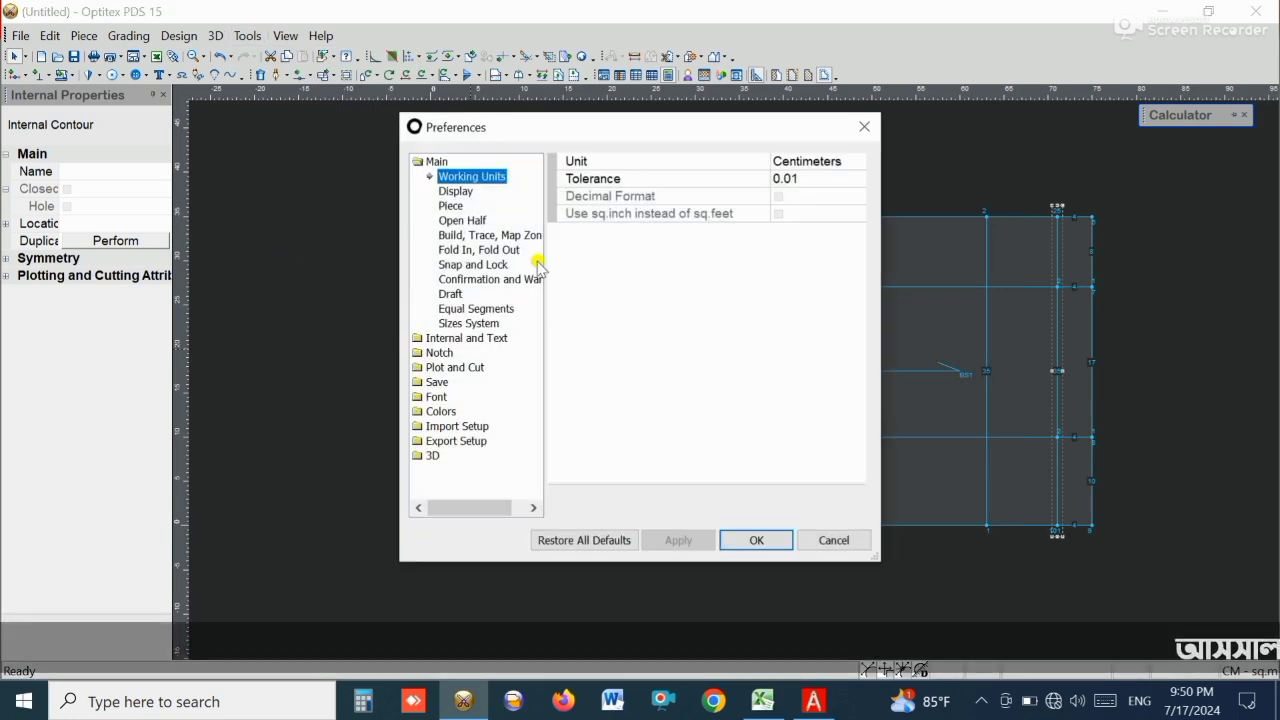
click(862, 124)
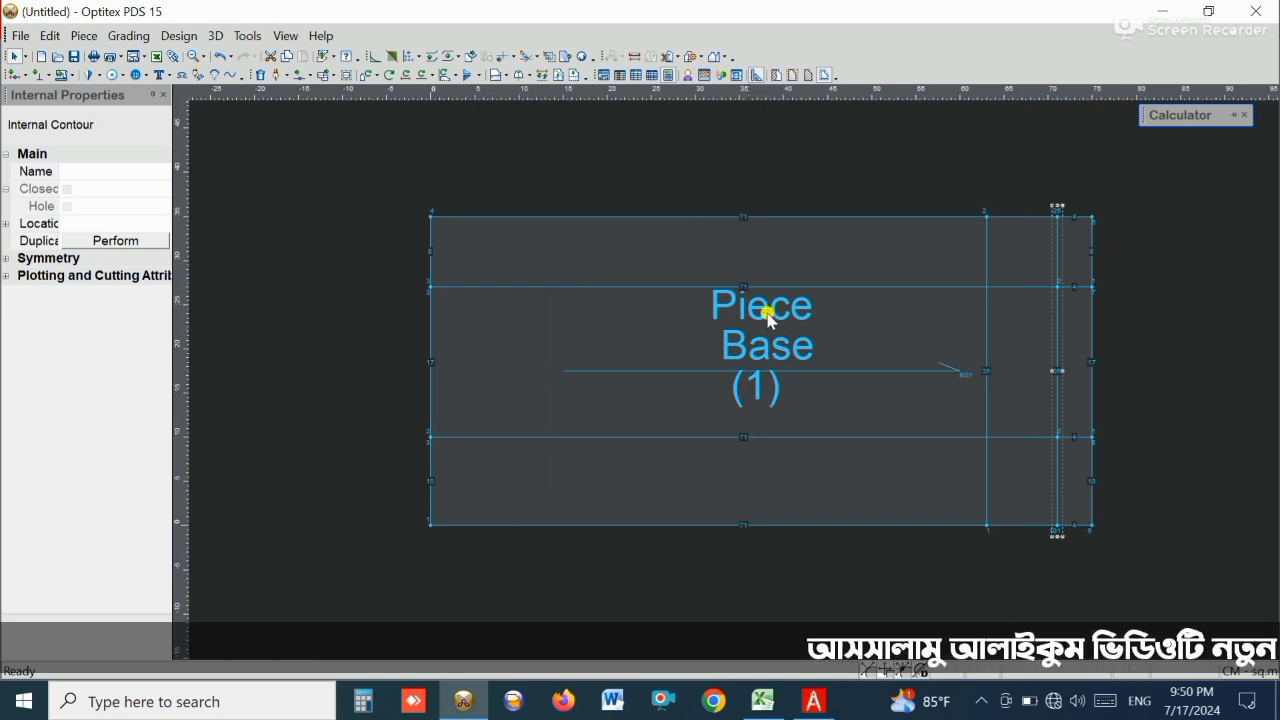
click(765, 703)
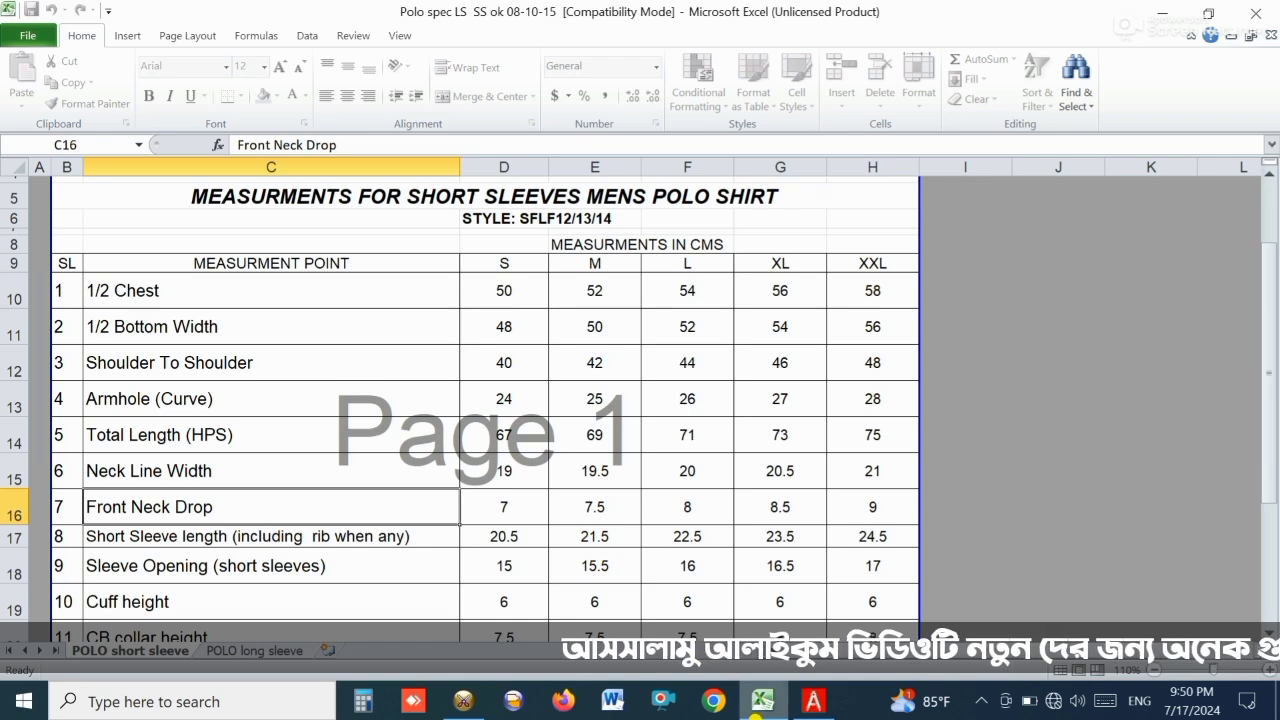
click(764, 704)
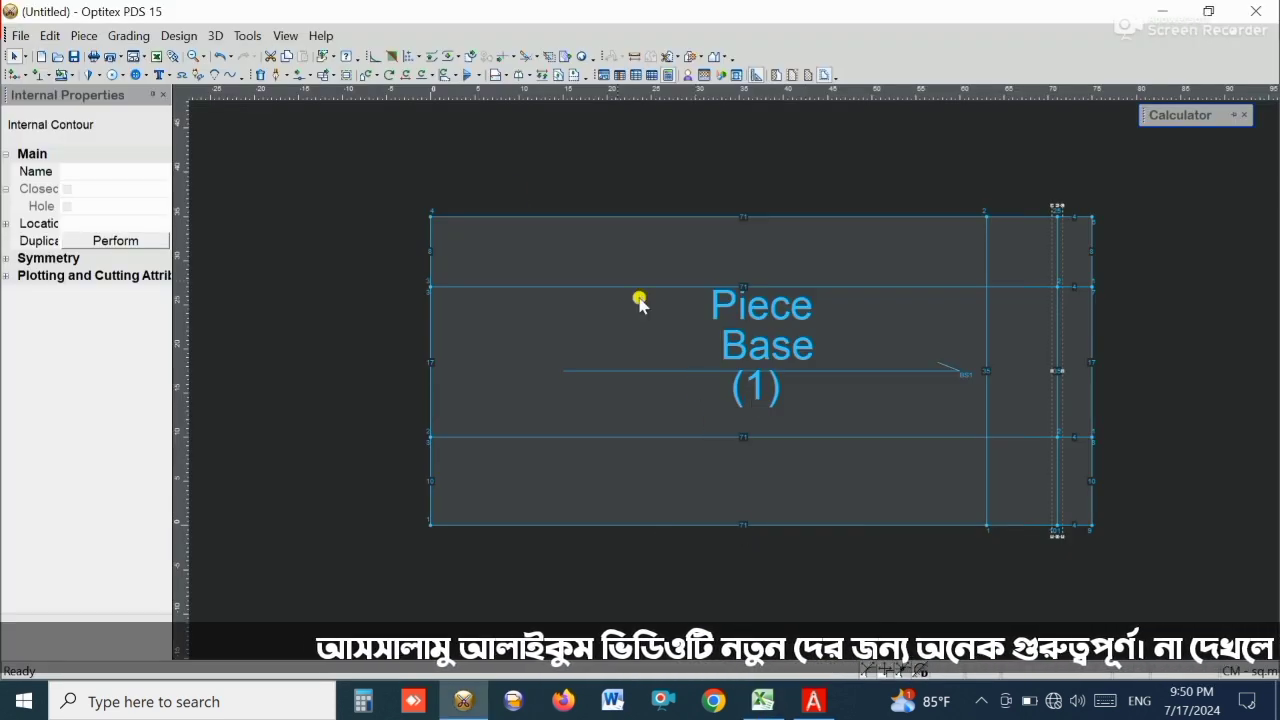
click(258, 38)
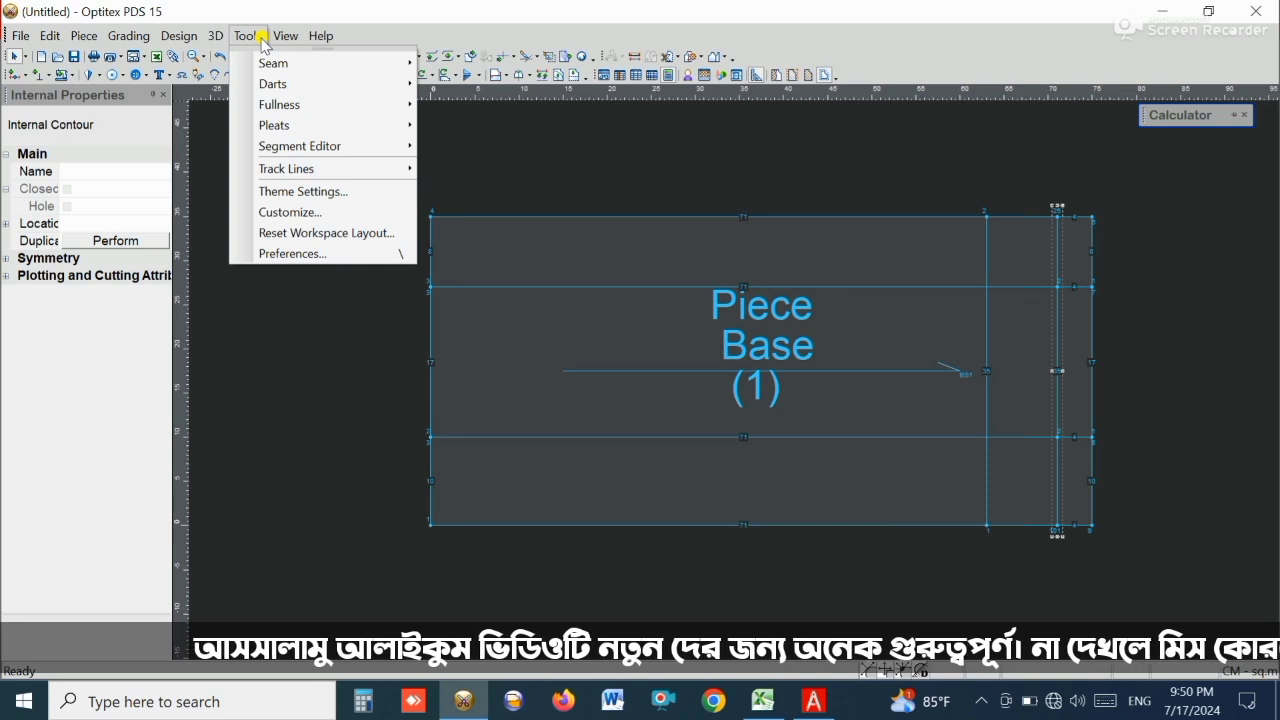
click(300, 253)
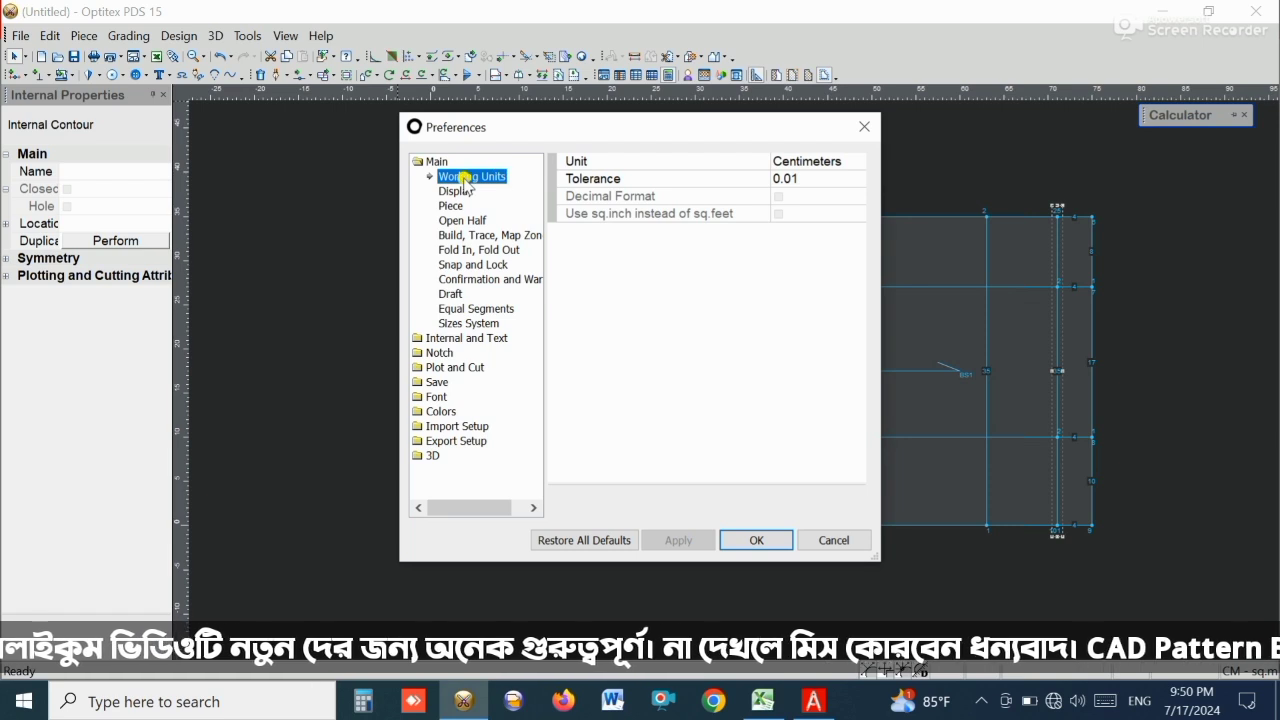
click(810, 162)
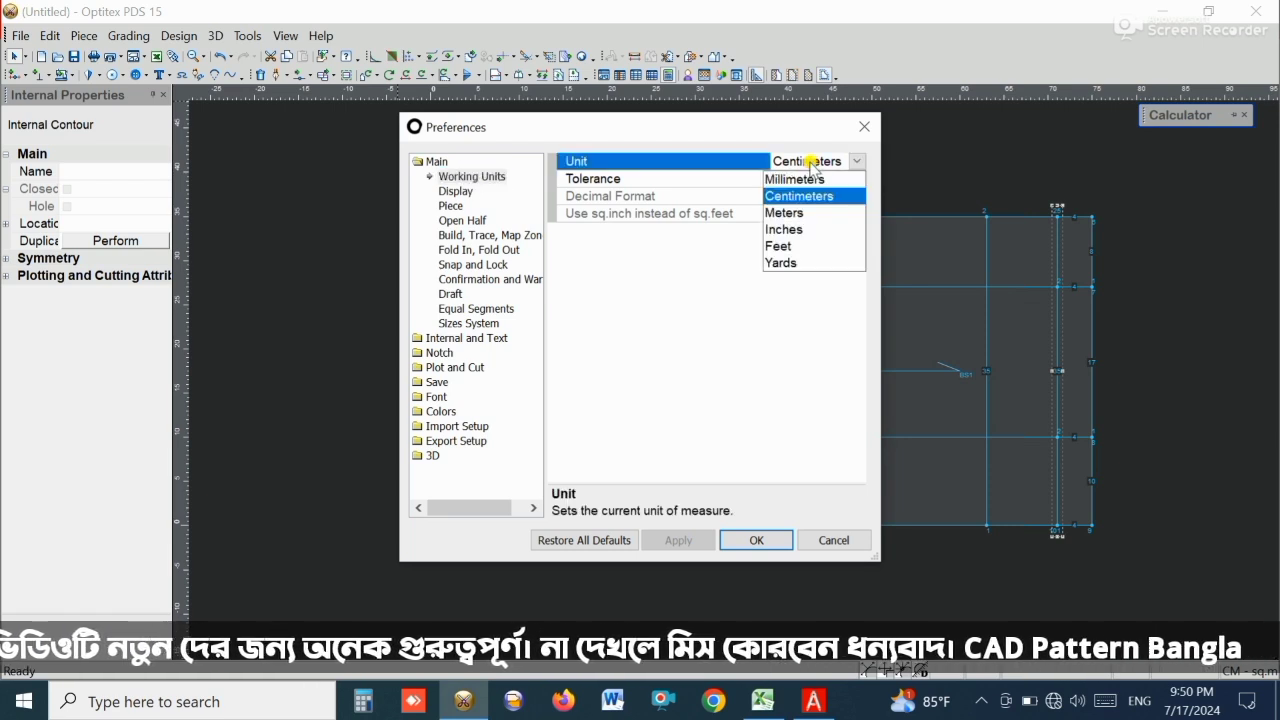
click(810, 196)
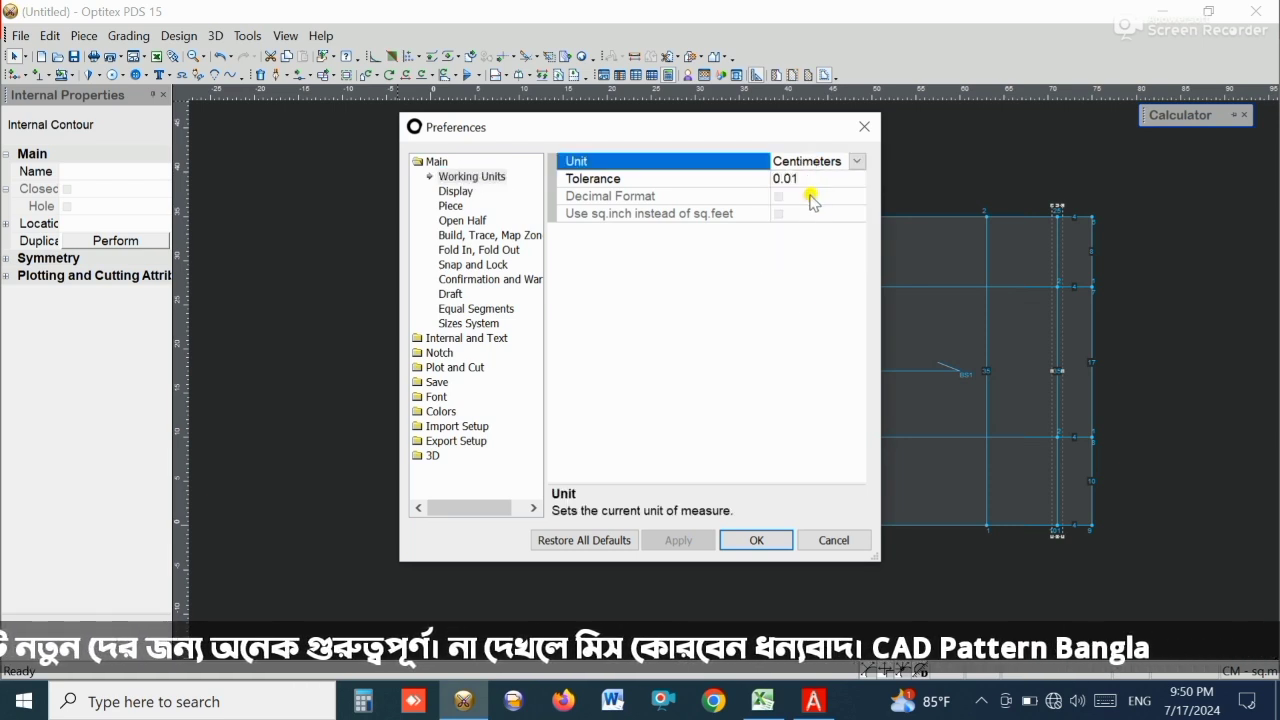
click(757, 540)
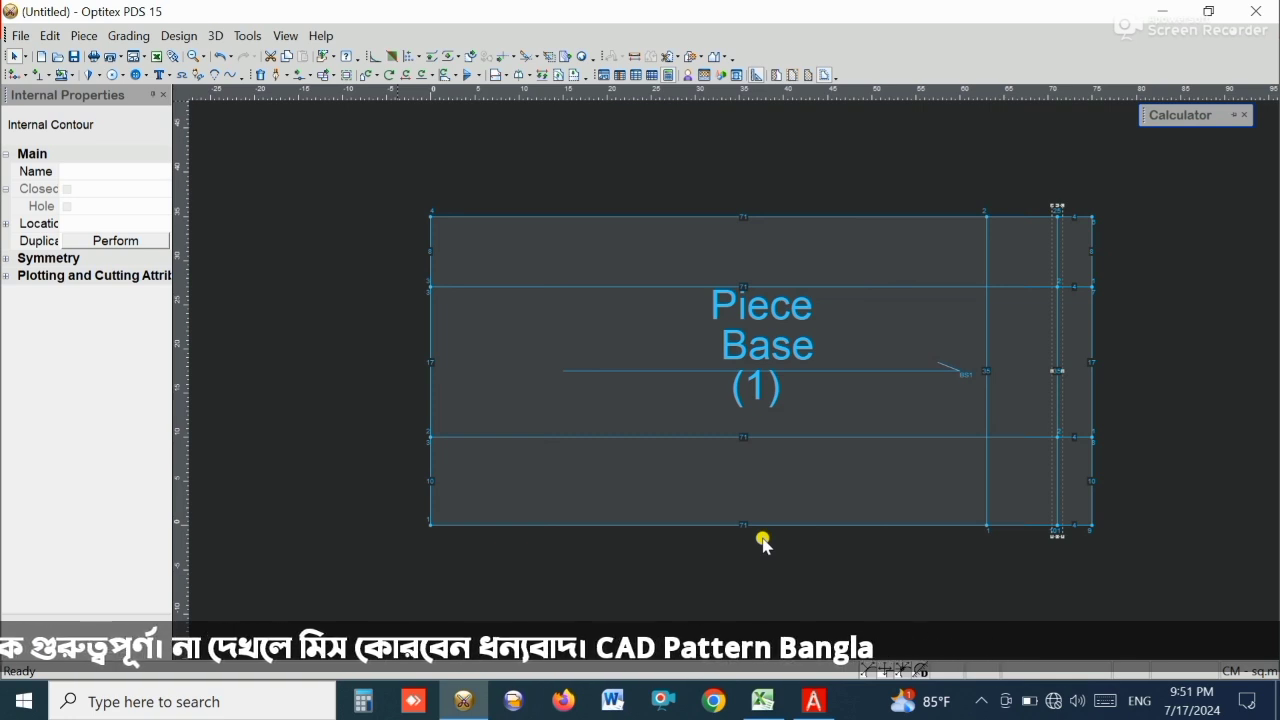
click(826, 342)
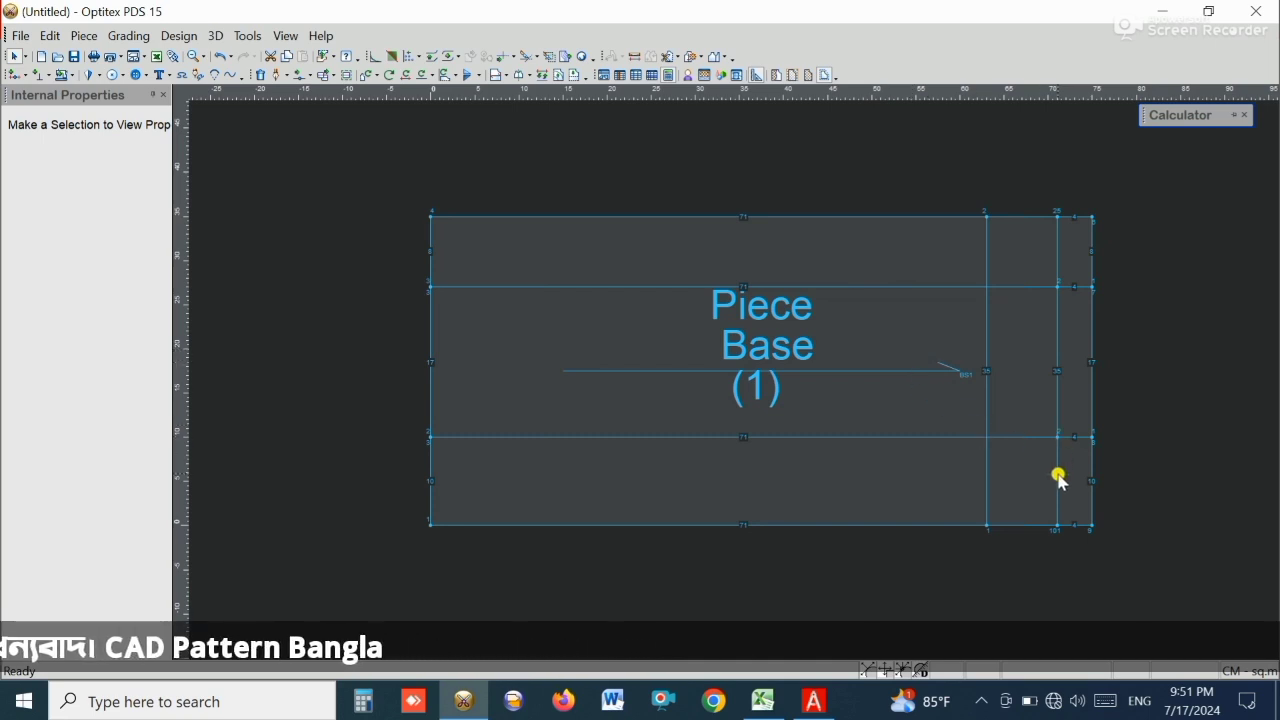
- Look through the measurement chart in Excel and duplicate the 71 cm guide line once with a small negative horizontal offset
click(763, 702)
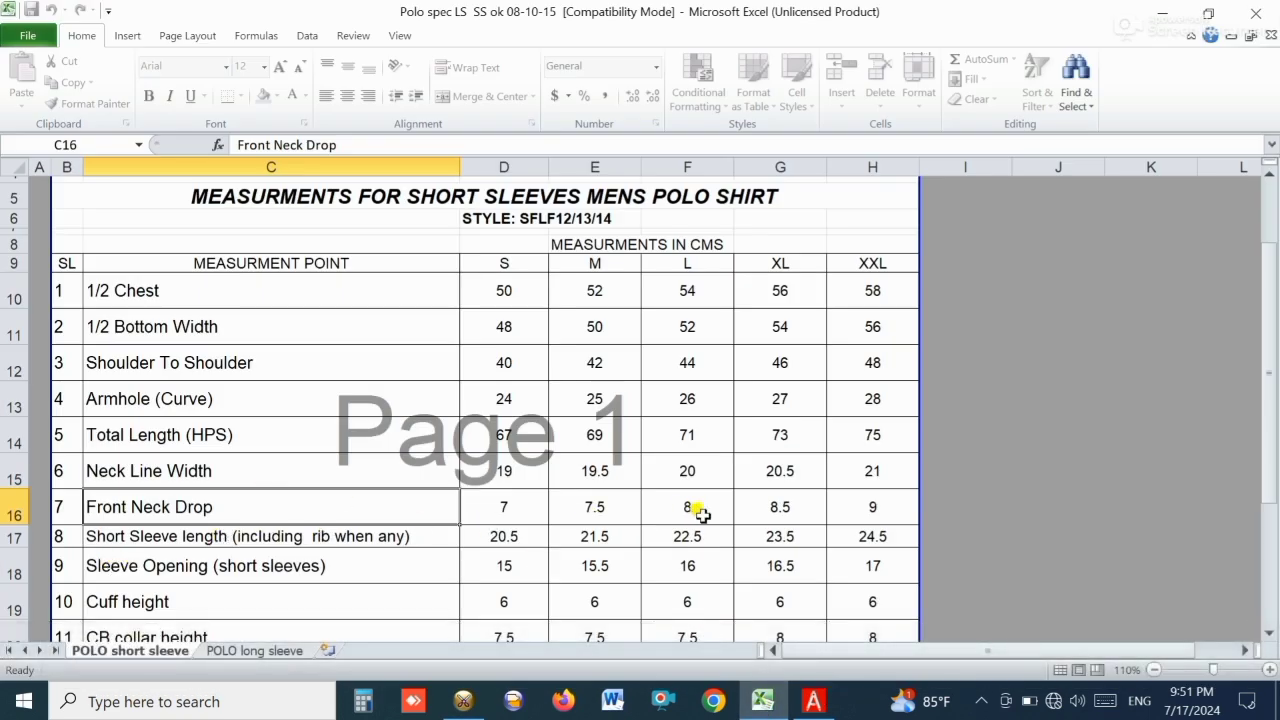
scroll(400, 514, down, 1)
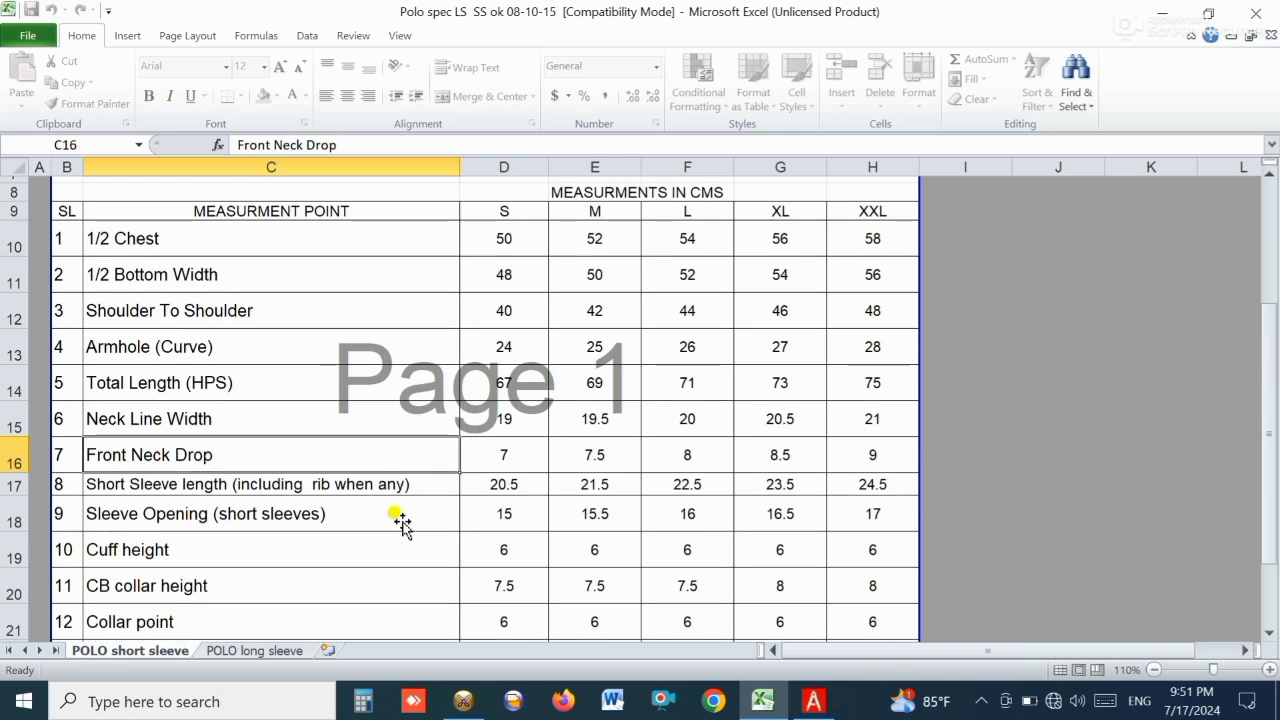
scroll(401, 527, down, 1)
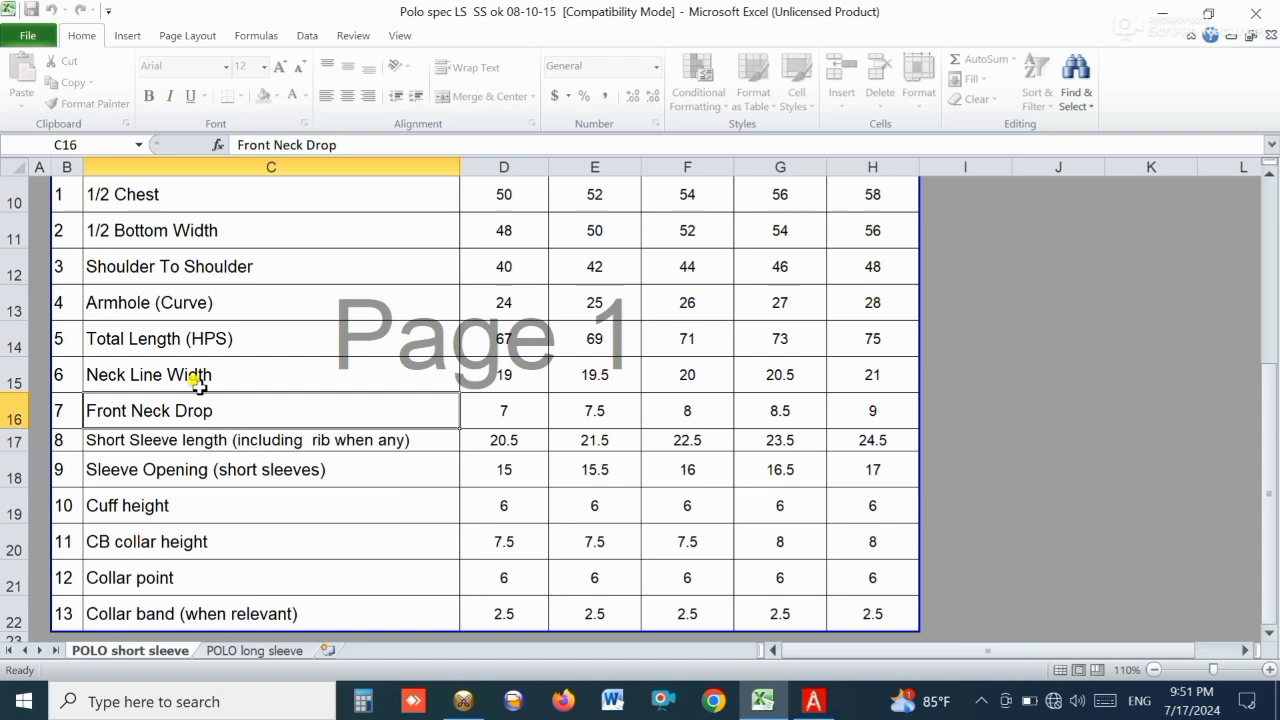
scroll(193, 369, up, 1)
scroll(200, 367, down, 2)
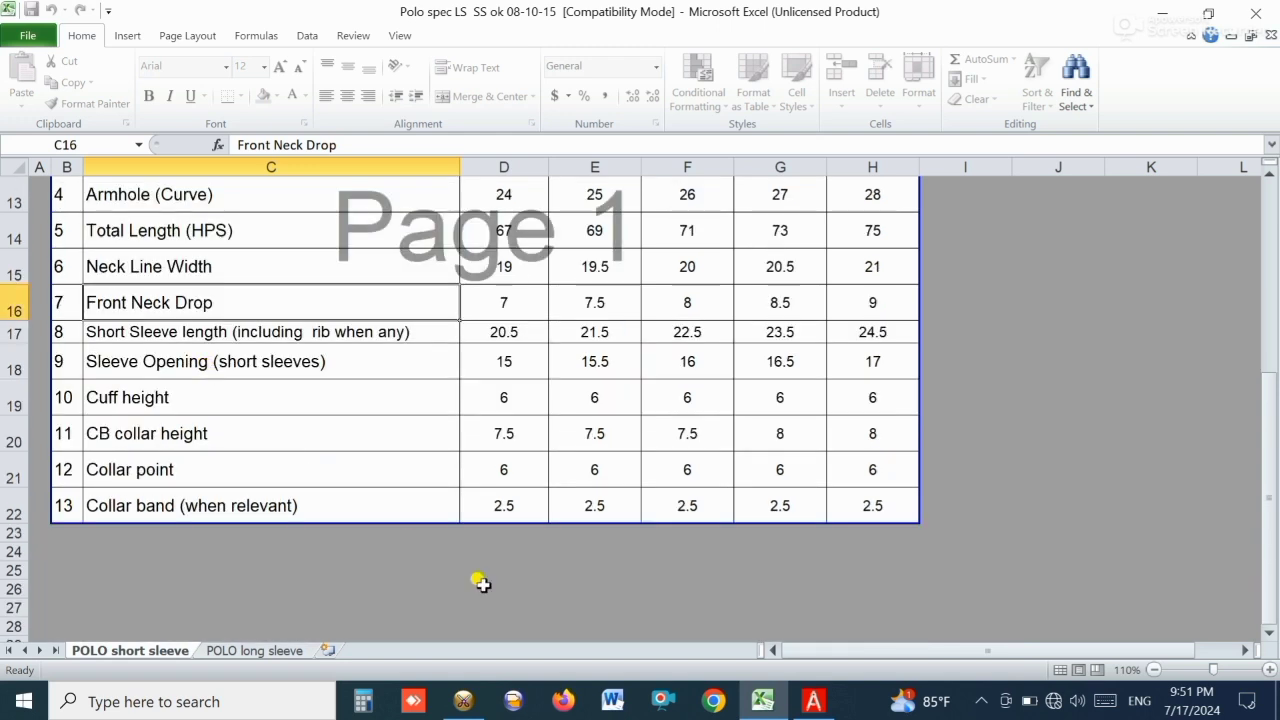
click(493, 698)
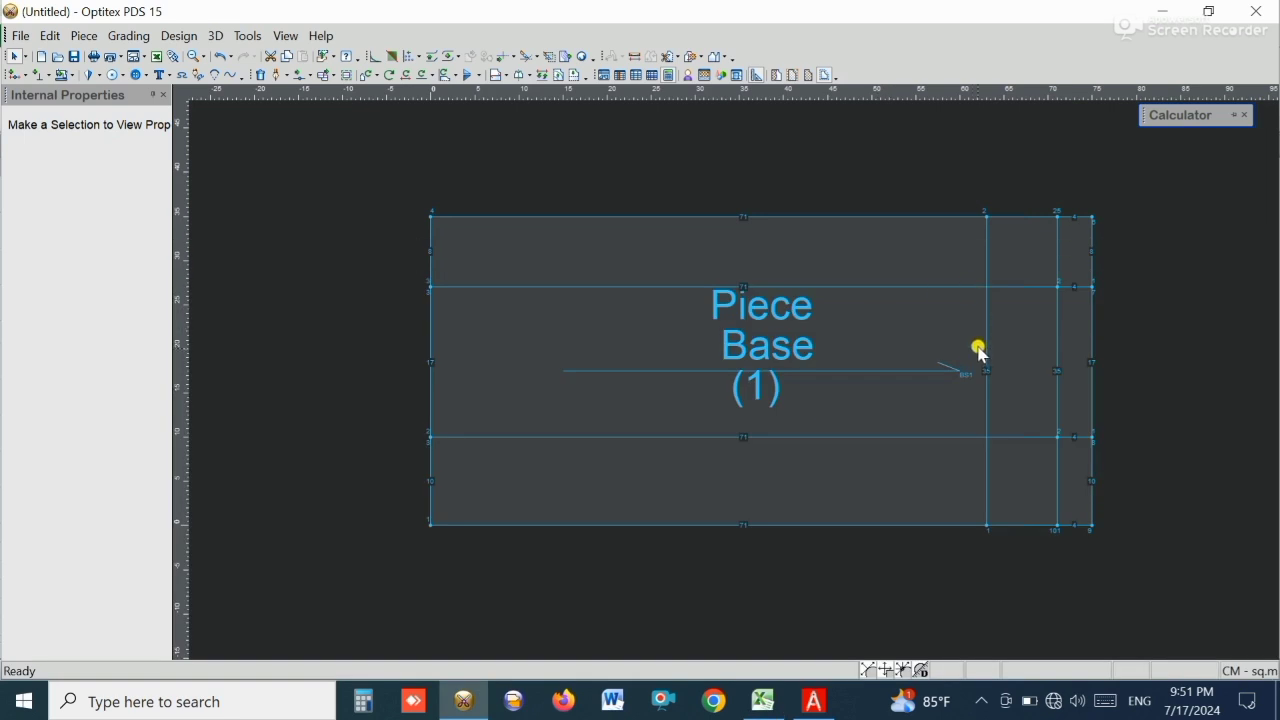
click(1057, 352)
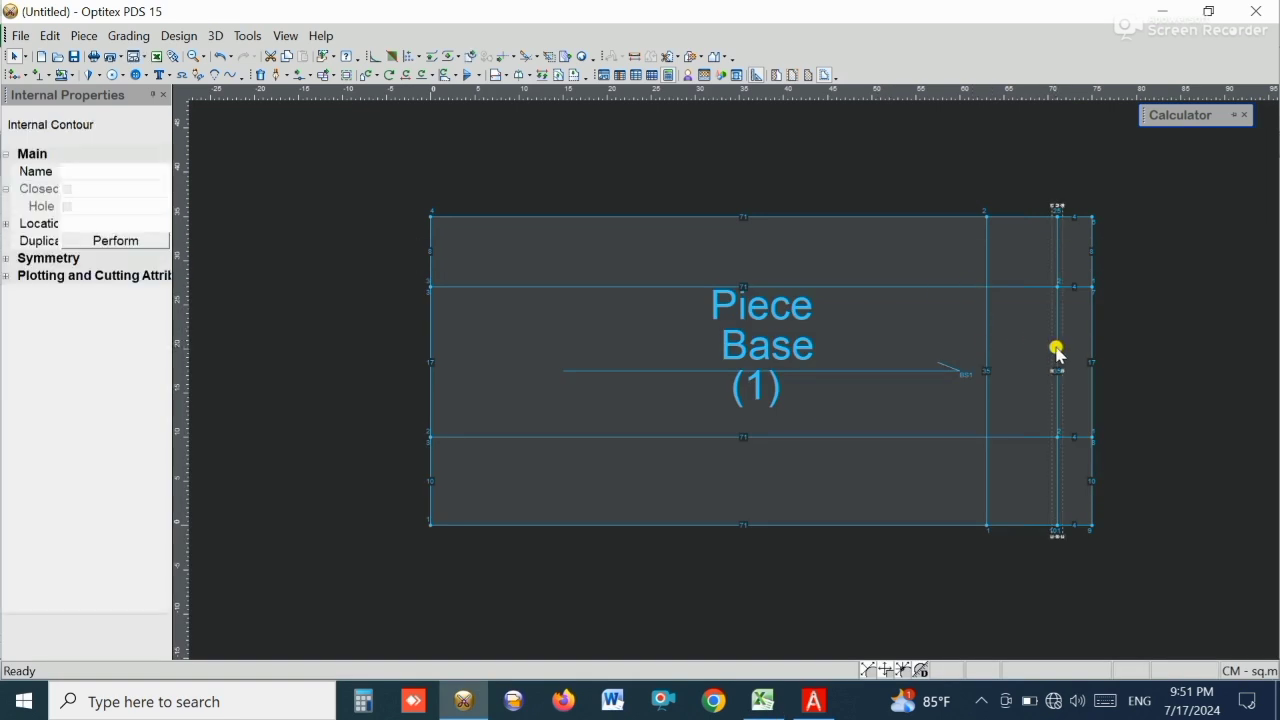
click(122, 241)
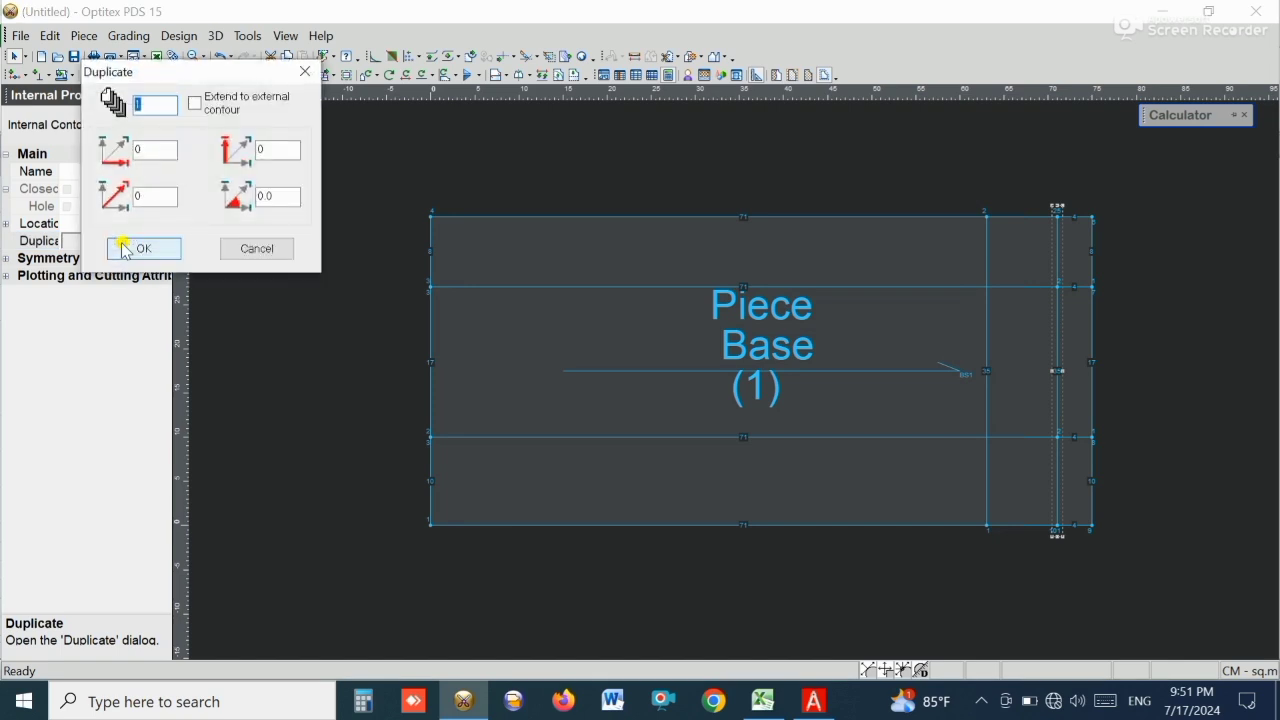
key(Tab)
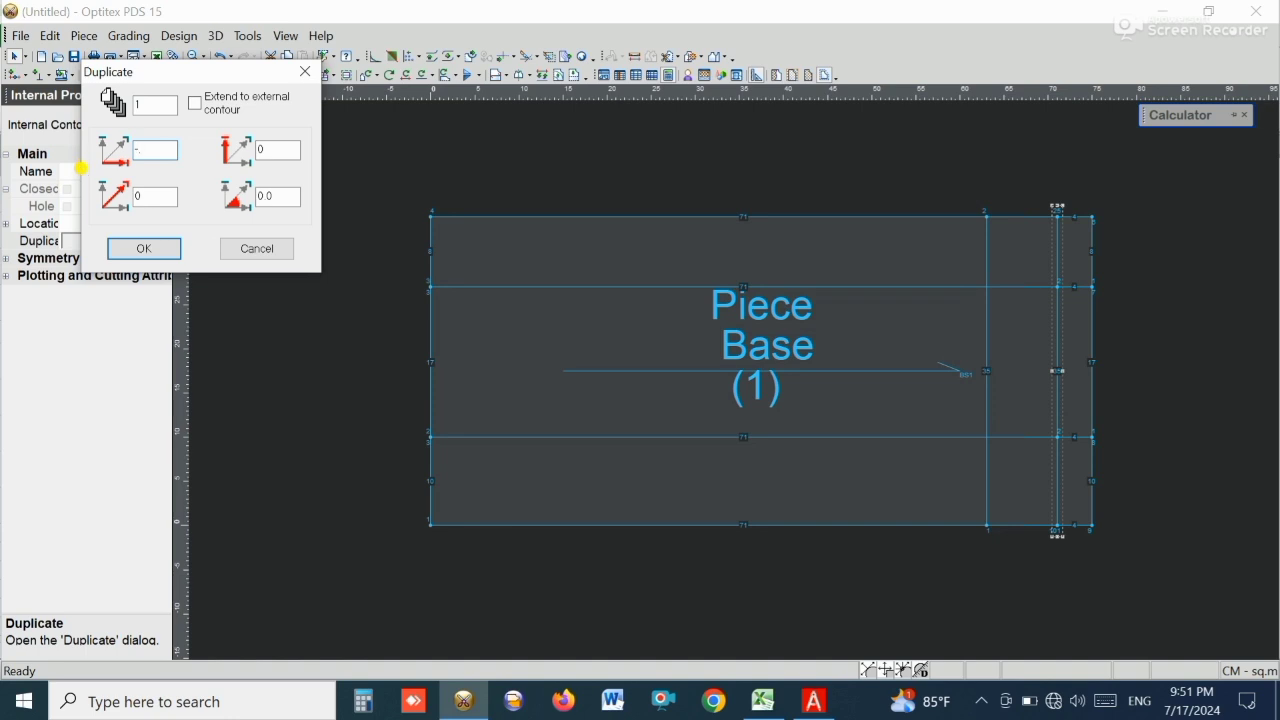
click(144, 248)
click(1009, 405)
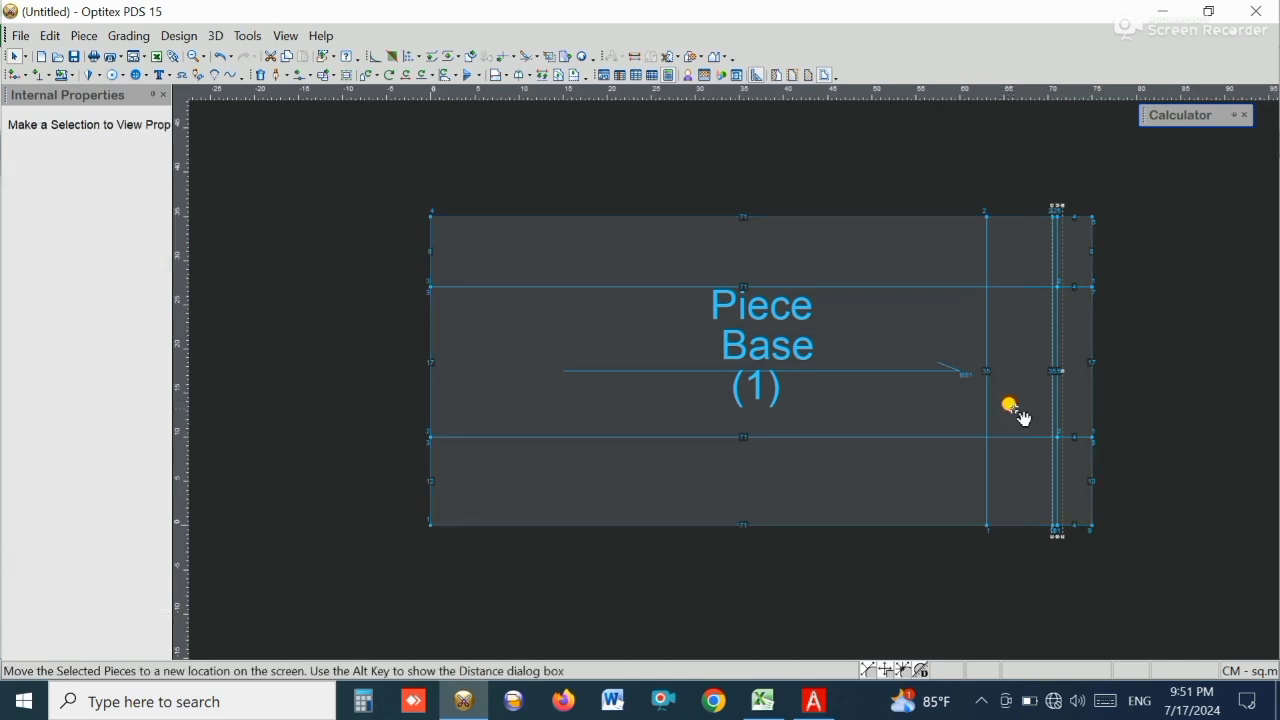
- Check the size L shoulder-to-shoulder measurement in Excel against the shoulder points on the T-shirt sketch in PDF Architect
scroll(1031, 505, up, 2)
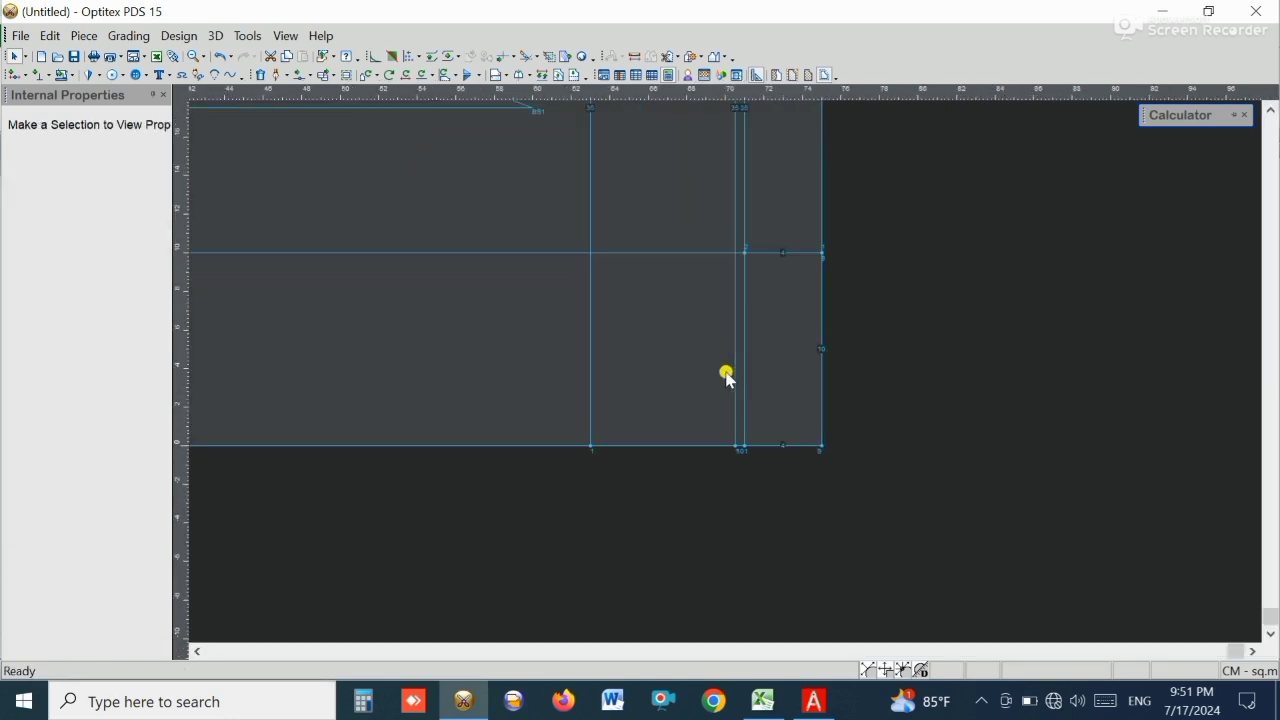
scroll(729, 378, down, 4)
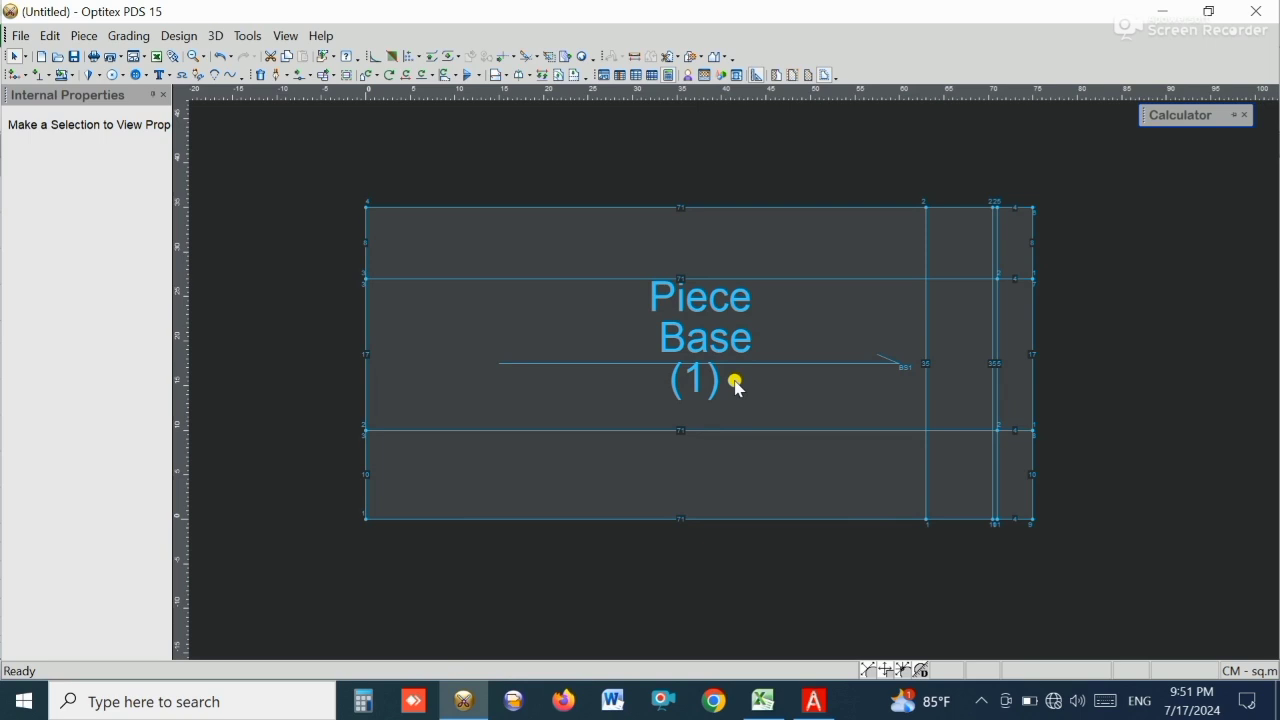
click(762, 702)
scroll(571, 451, up, 2)
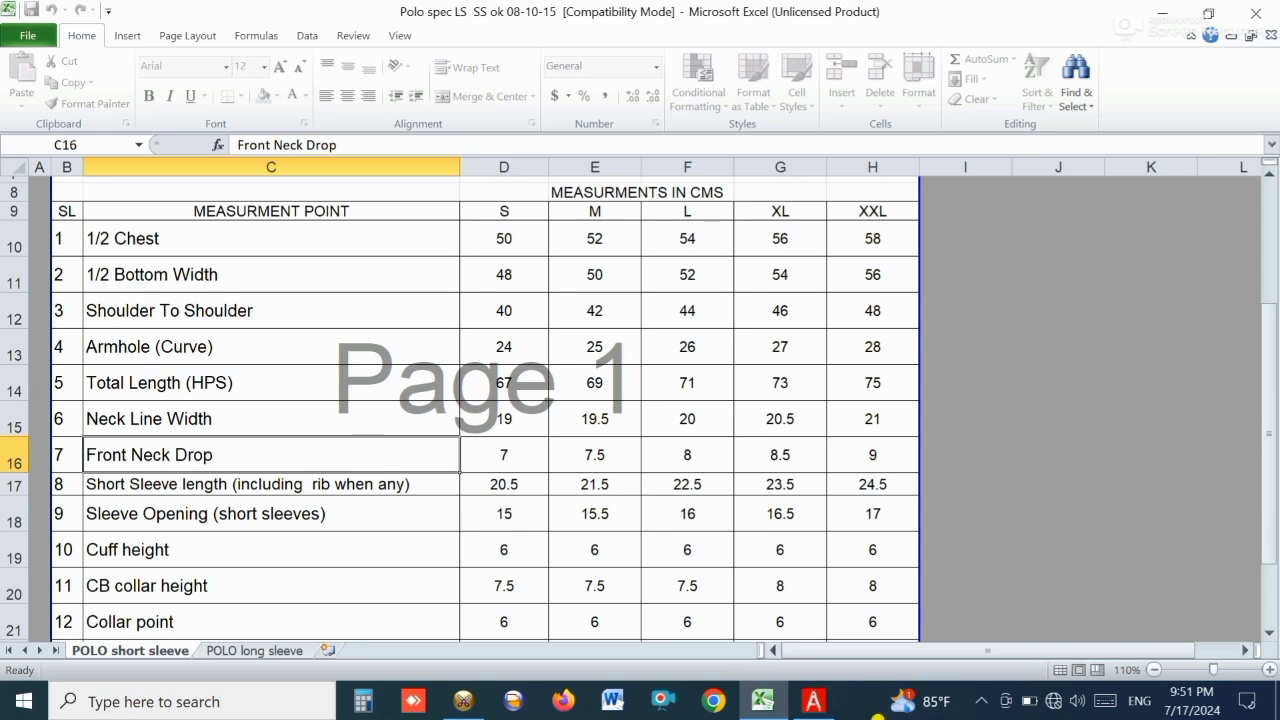
click(813, 702)
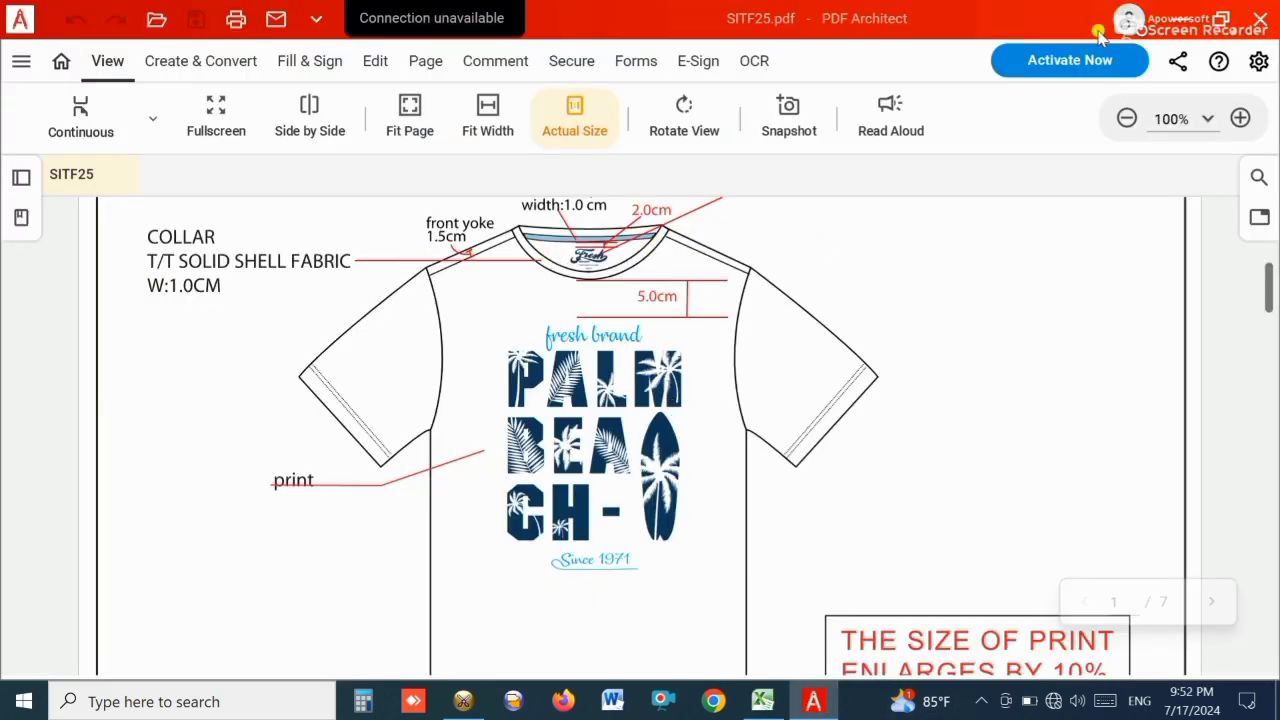
click(752, 703)
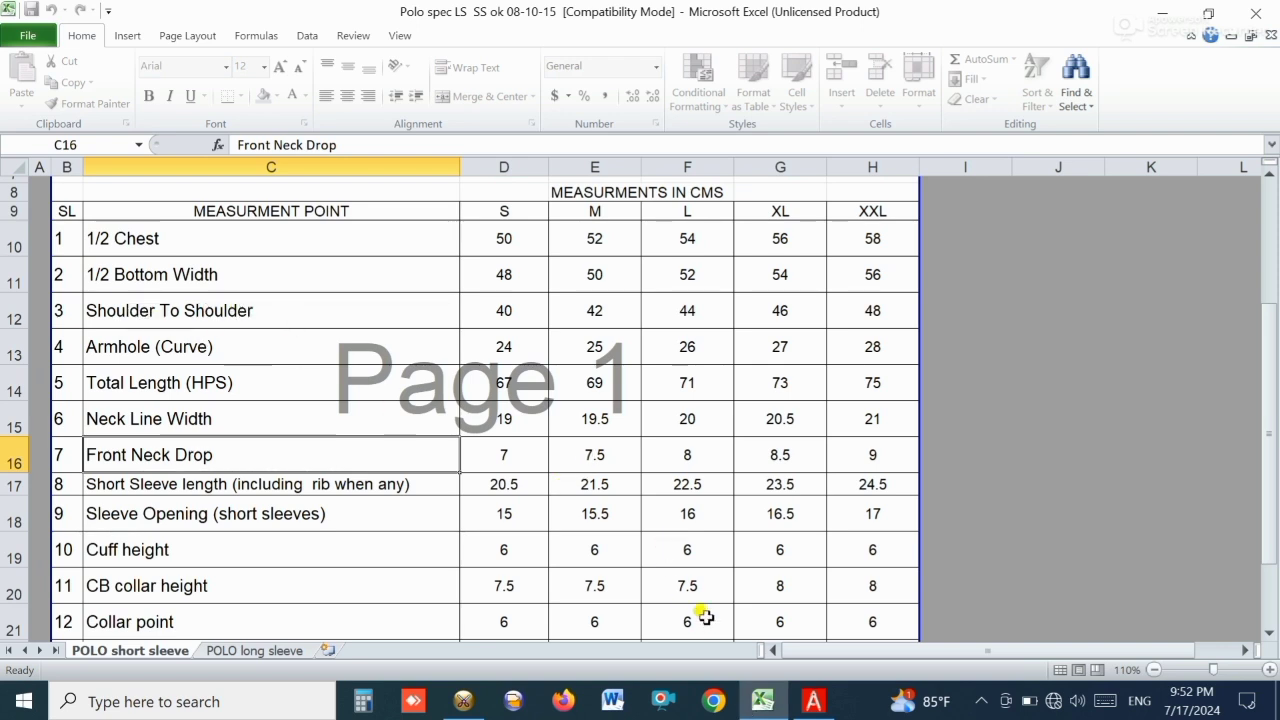
click(800, 703)
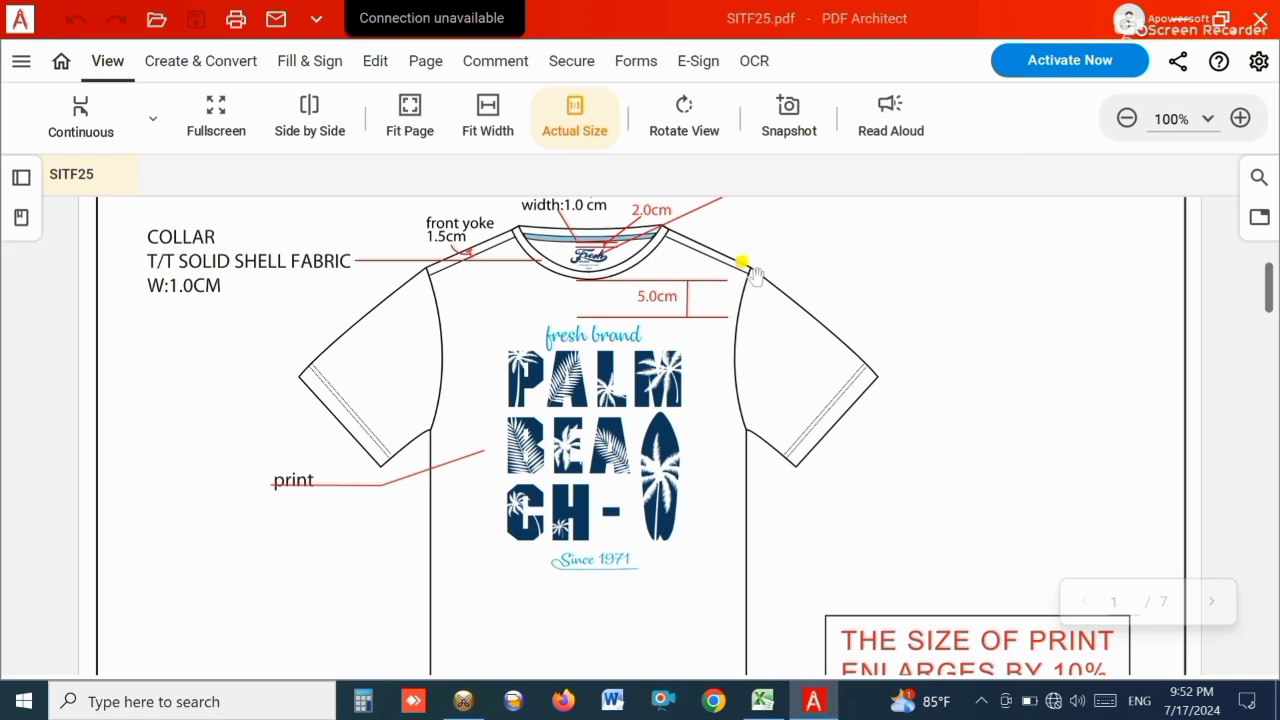
click(762, 701)
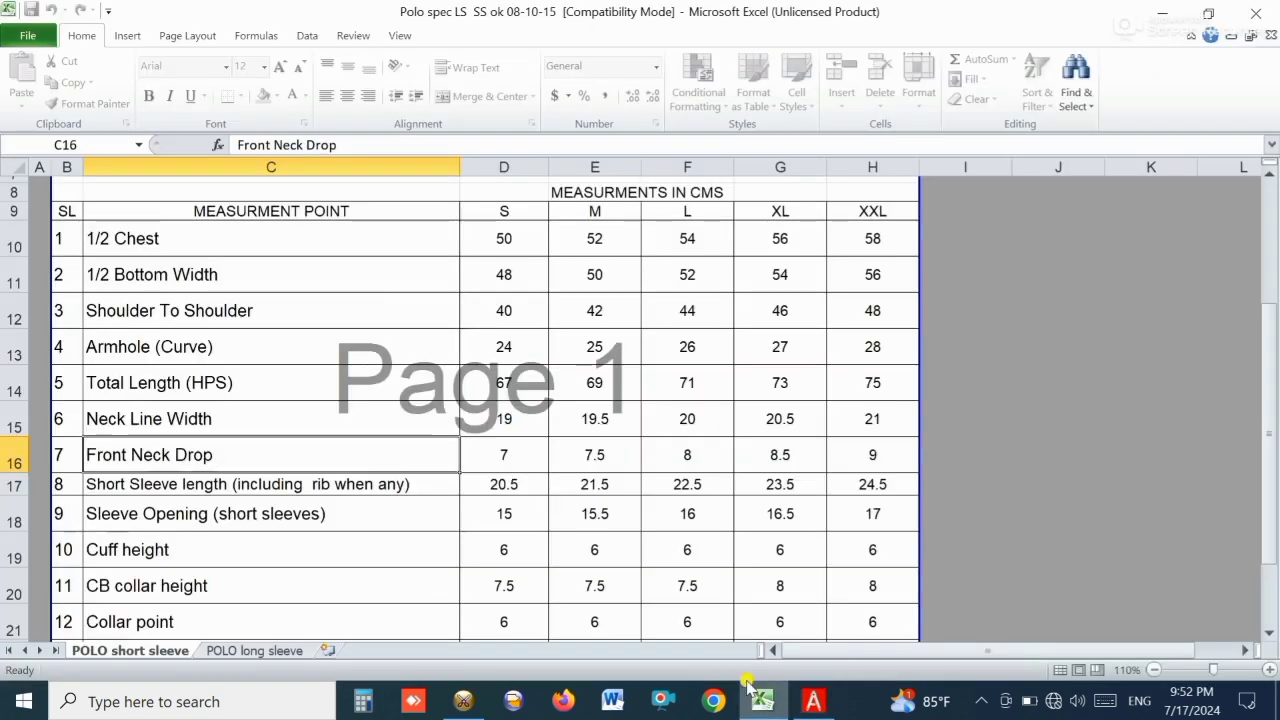
click(704, 312)
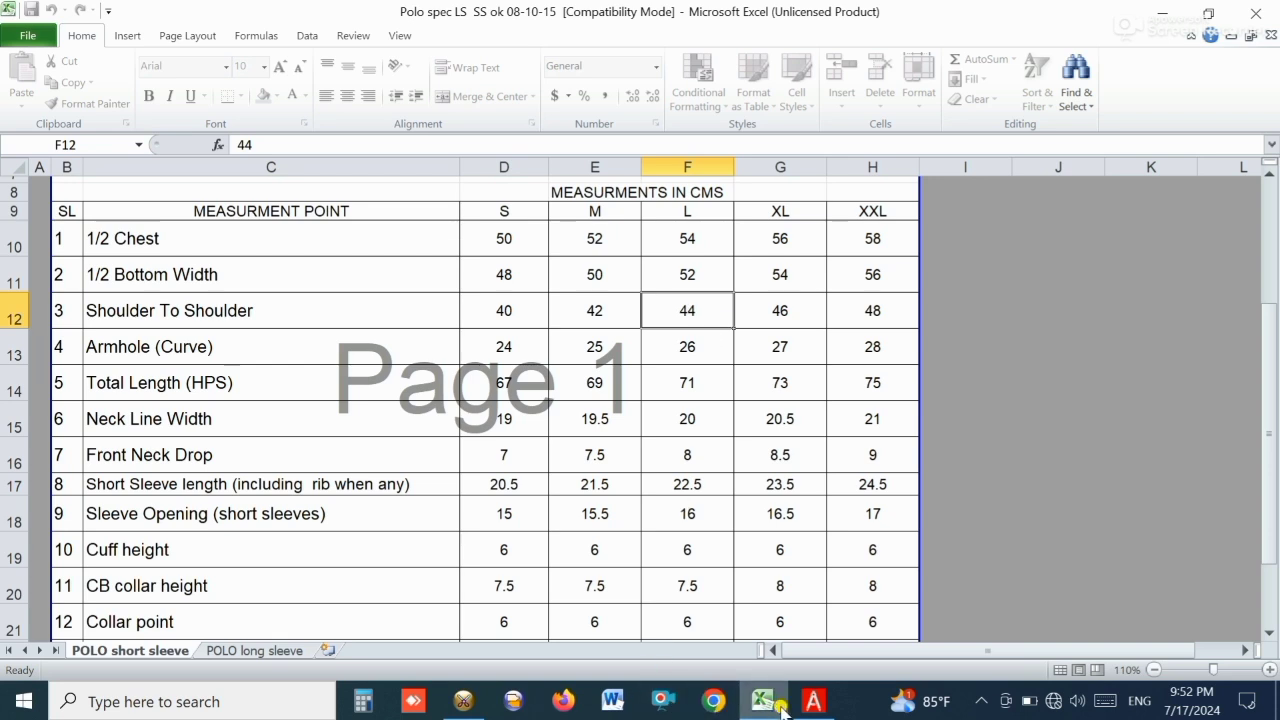
- Switch to Optitex PDS and create a line parallel to the piece's bottom edge at 22 cm, extended at both ends
click(463, 701)
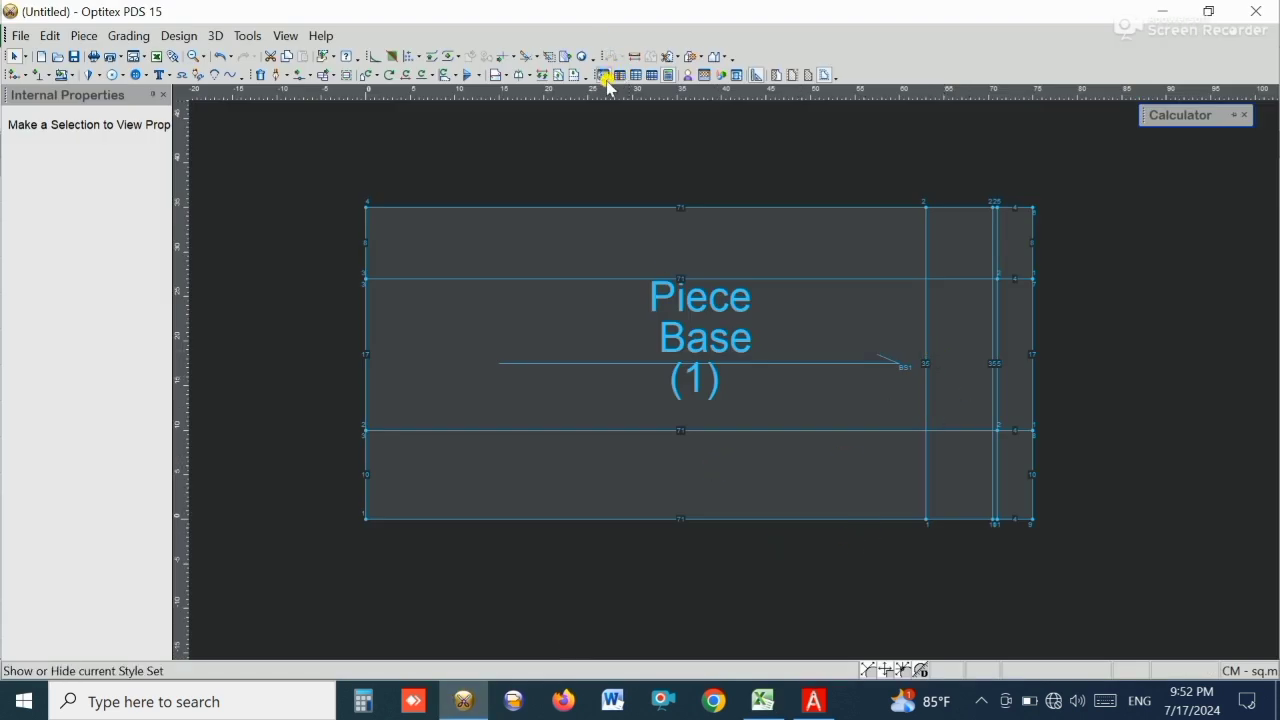
click(556, 76)
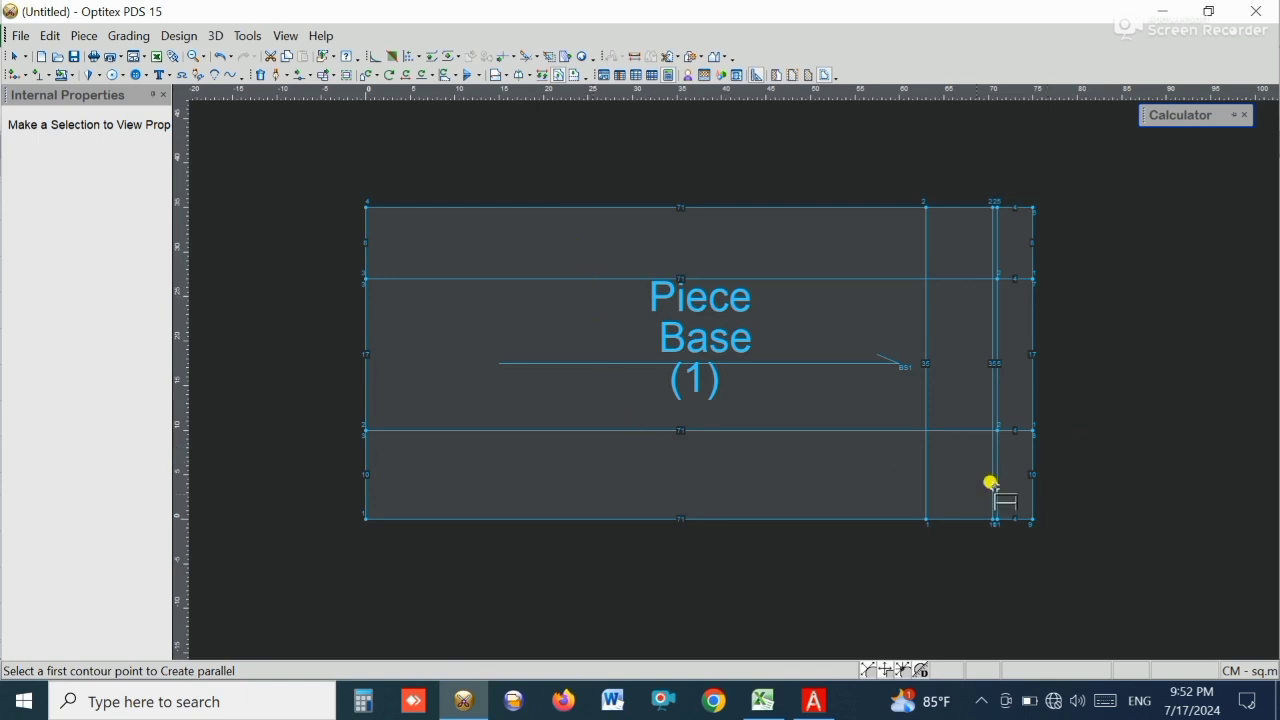
click(1022, 515)
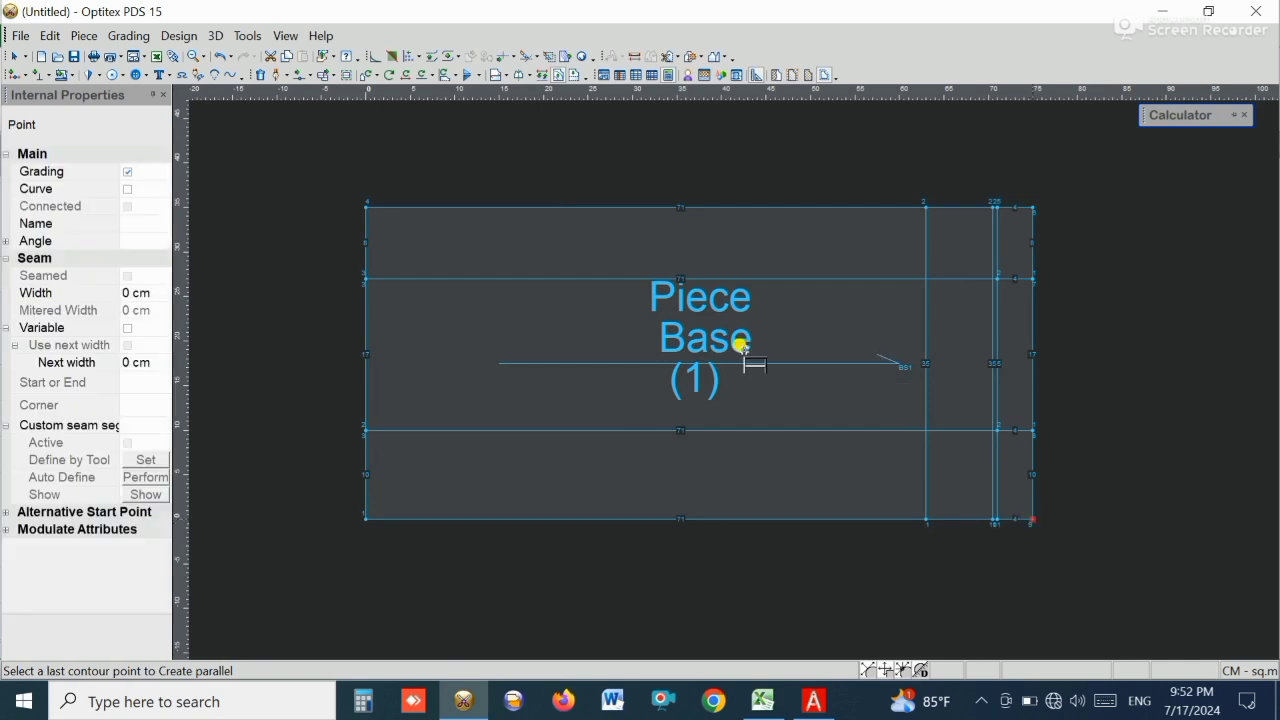
click(368, 518)
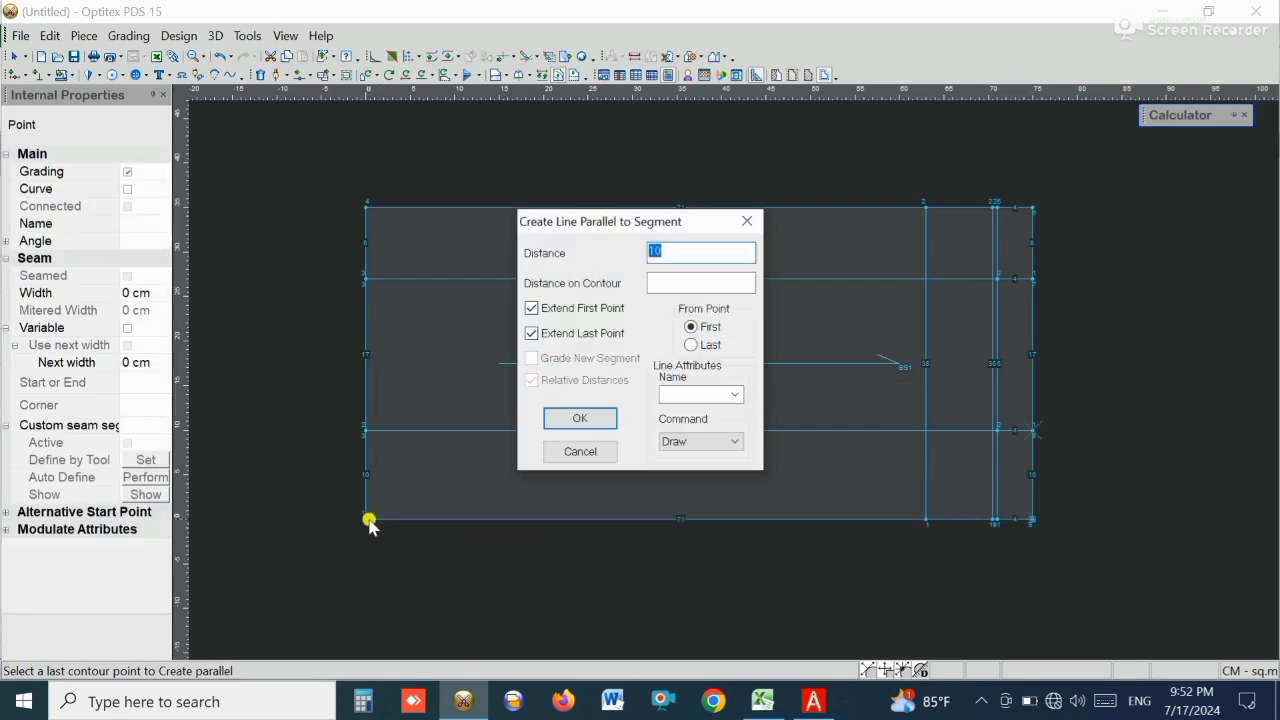
click(588, 417)
click(659, 390)
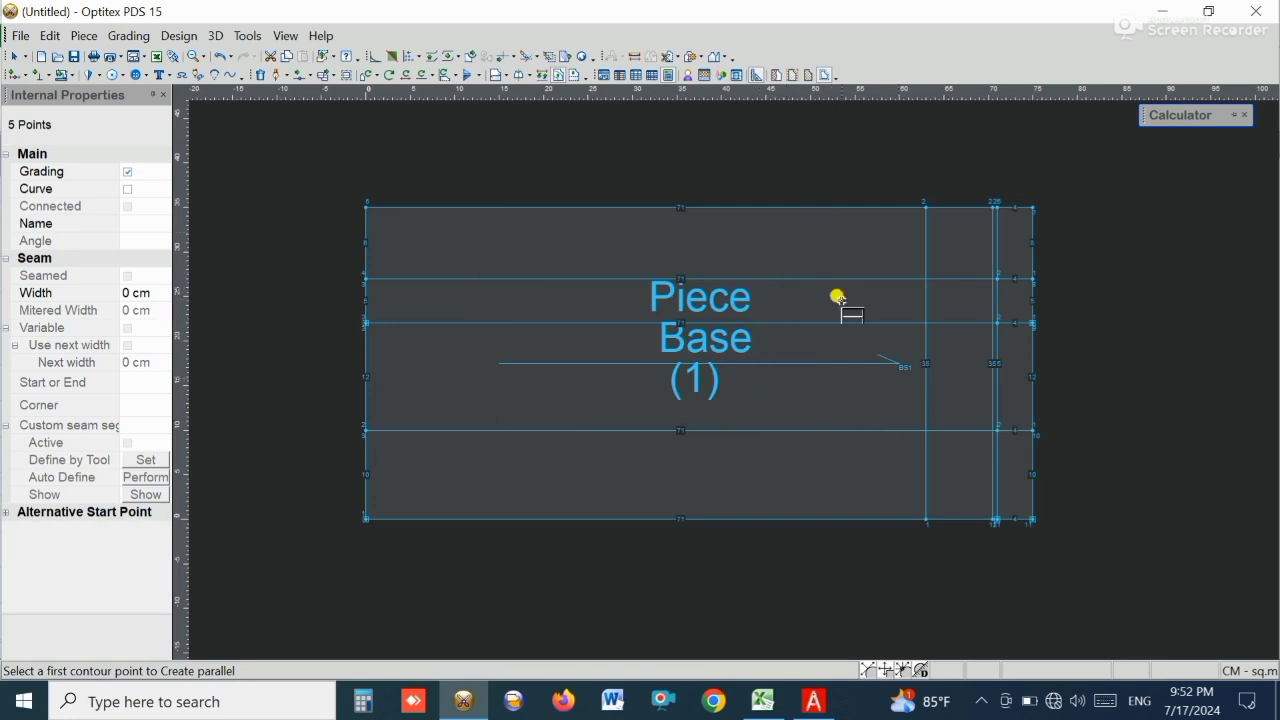
scroll(729, 366, up, 2)
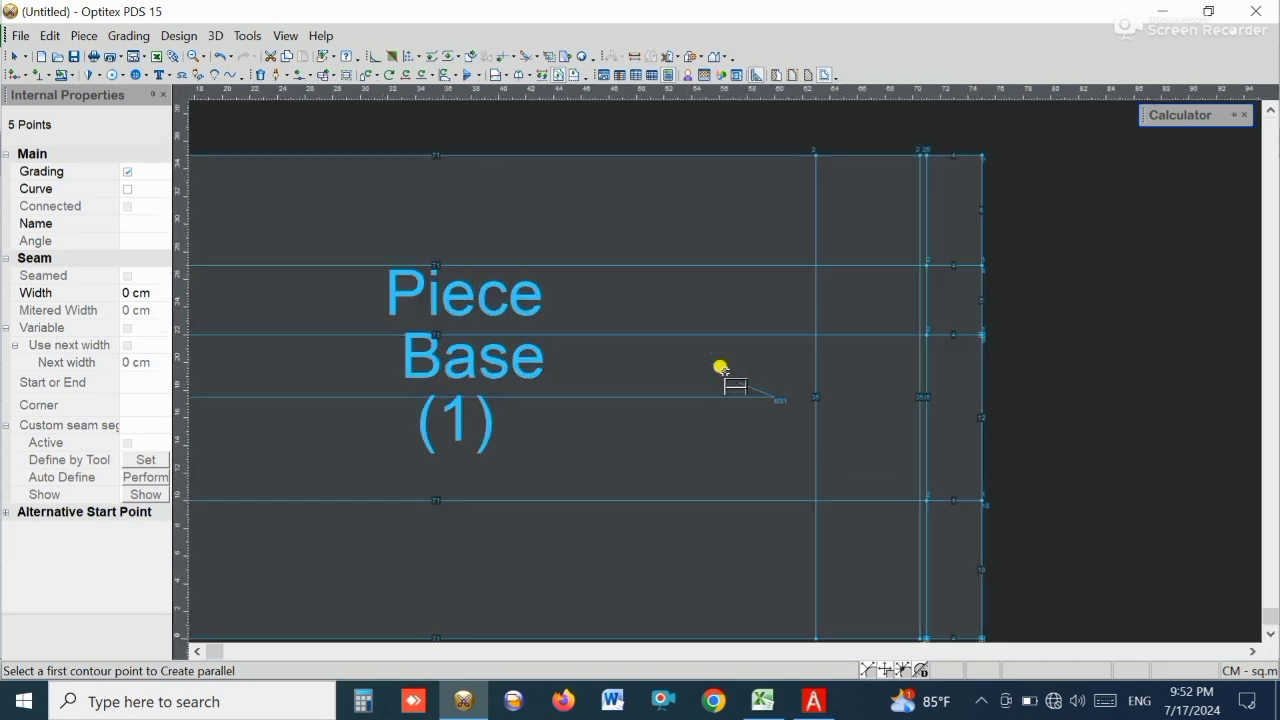
scroll(729, 366, down, 3)
scroll(729, 376, up, 2)
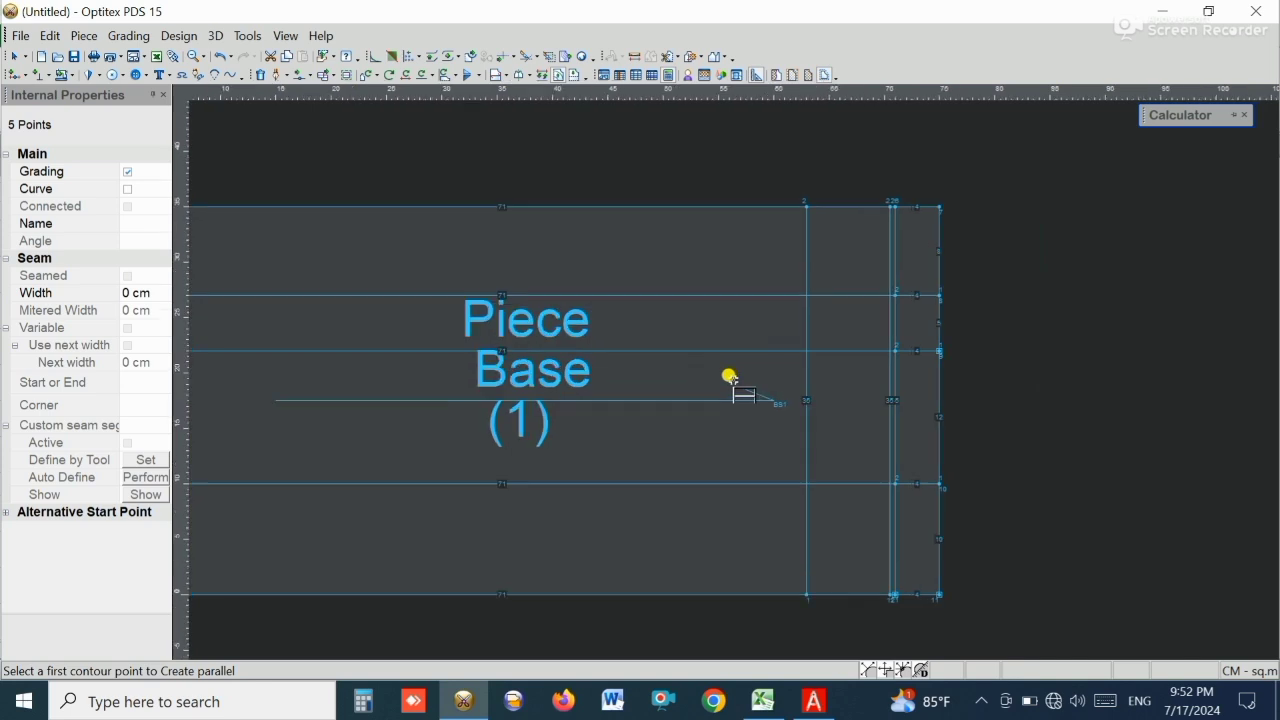
- Review the shoulder slope on the T-shirt sketch in PDF Architect and look through the Excel chart for a shoulder drop measurement
click(762, 701)
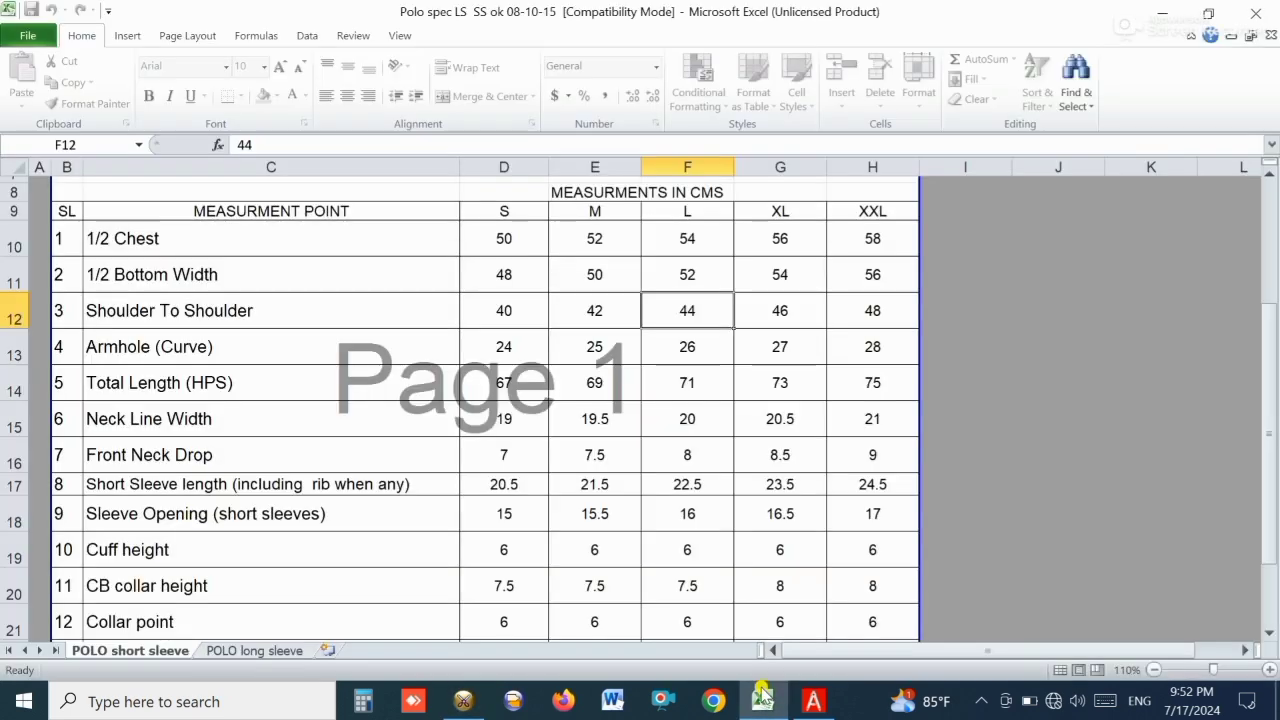
click(463, 701)
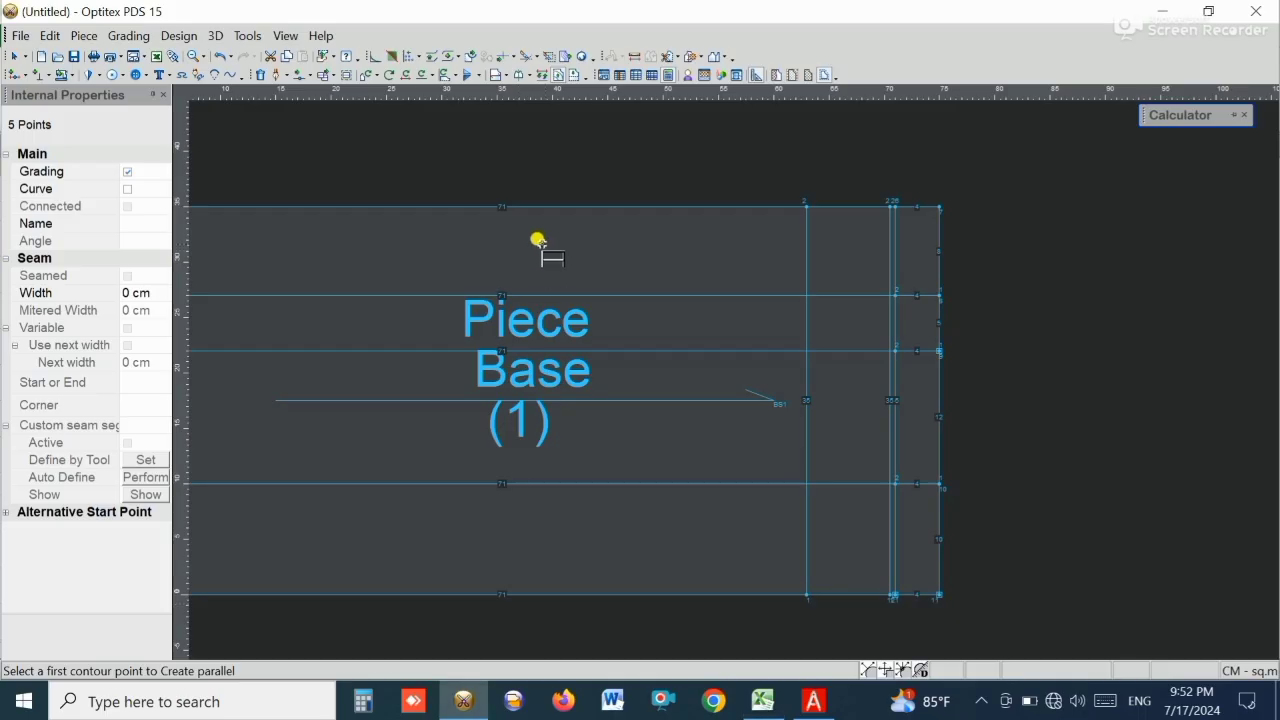
click(822, 704)
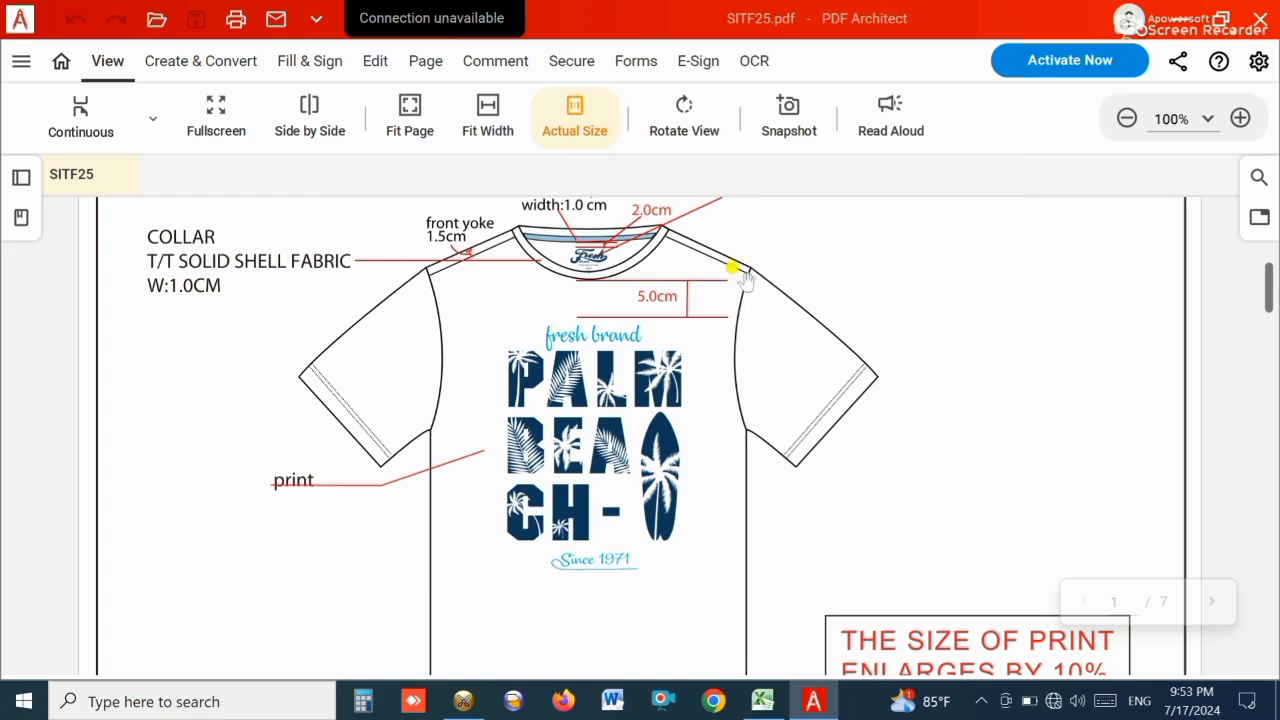
mouse_move(762, 700)
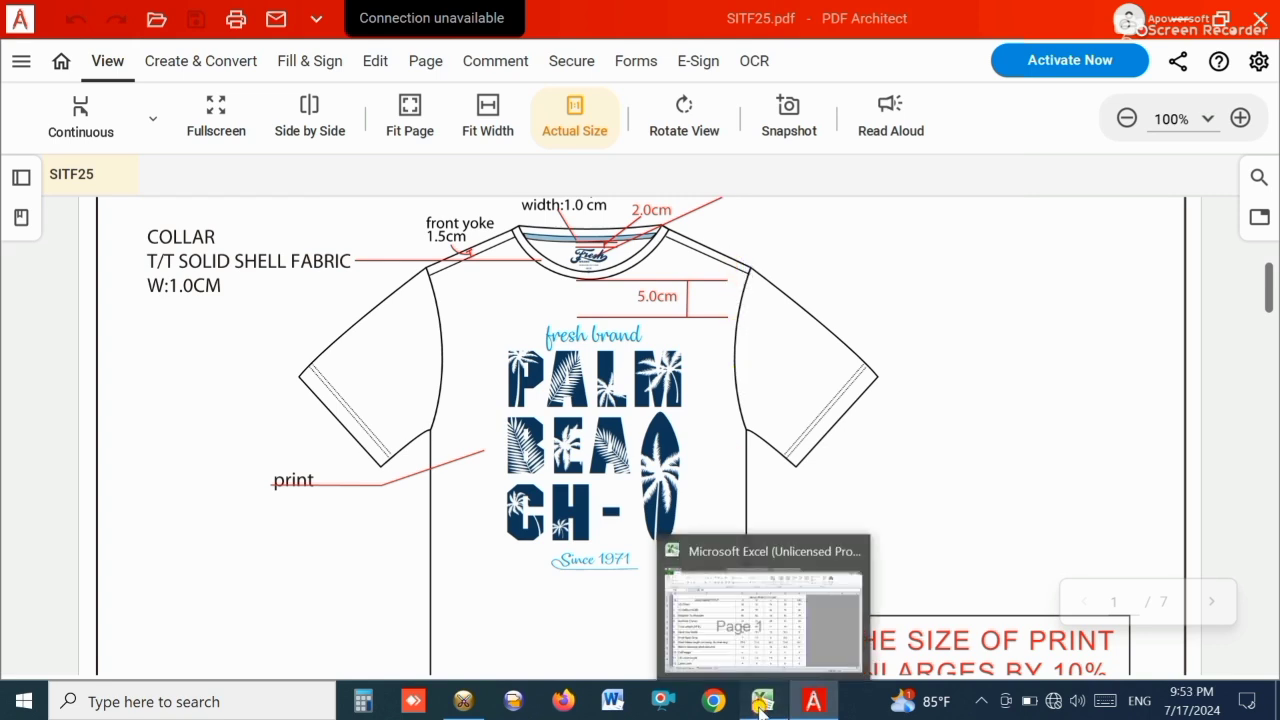
click(760, 624)
scroll(687, 306, up, 1)
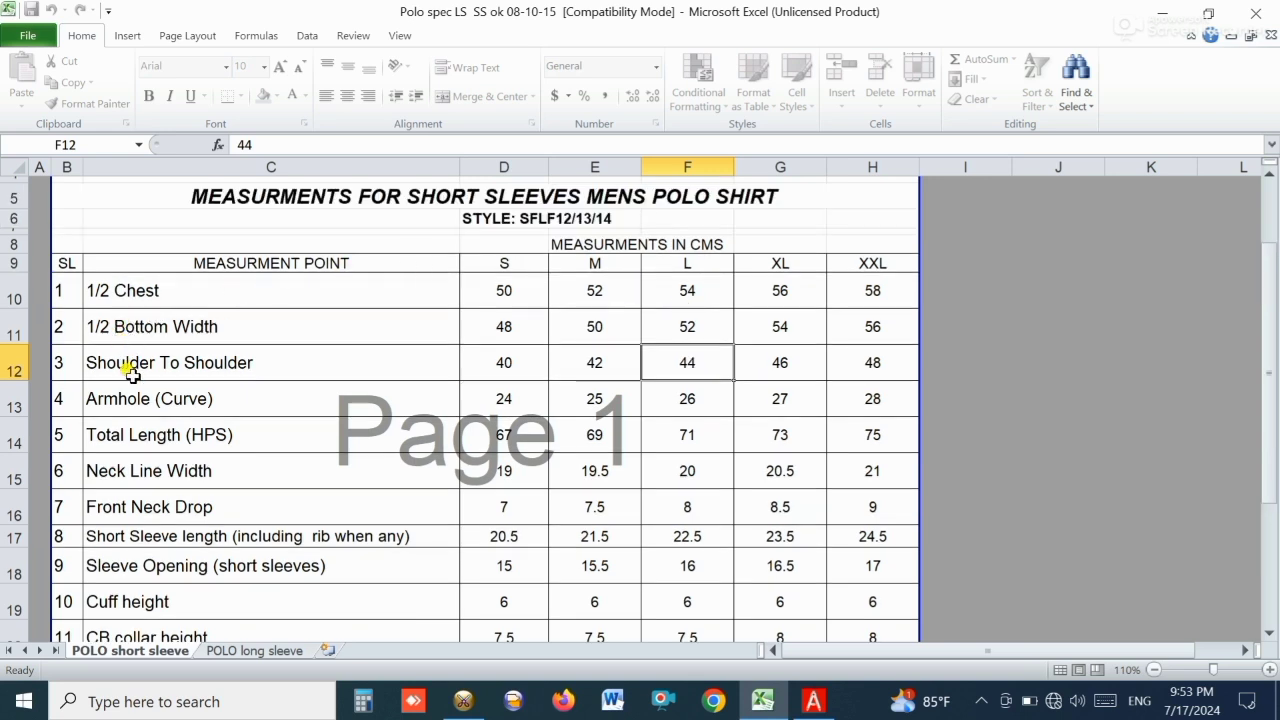
scroll(146, 540, down, 2)
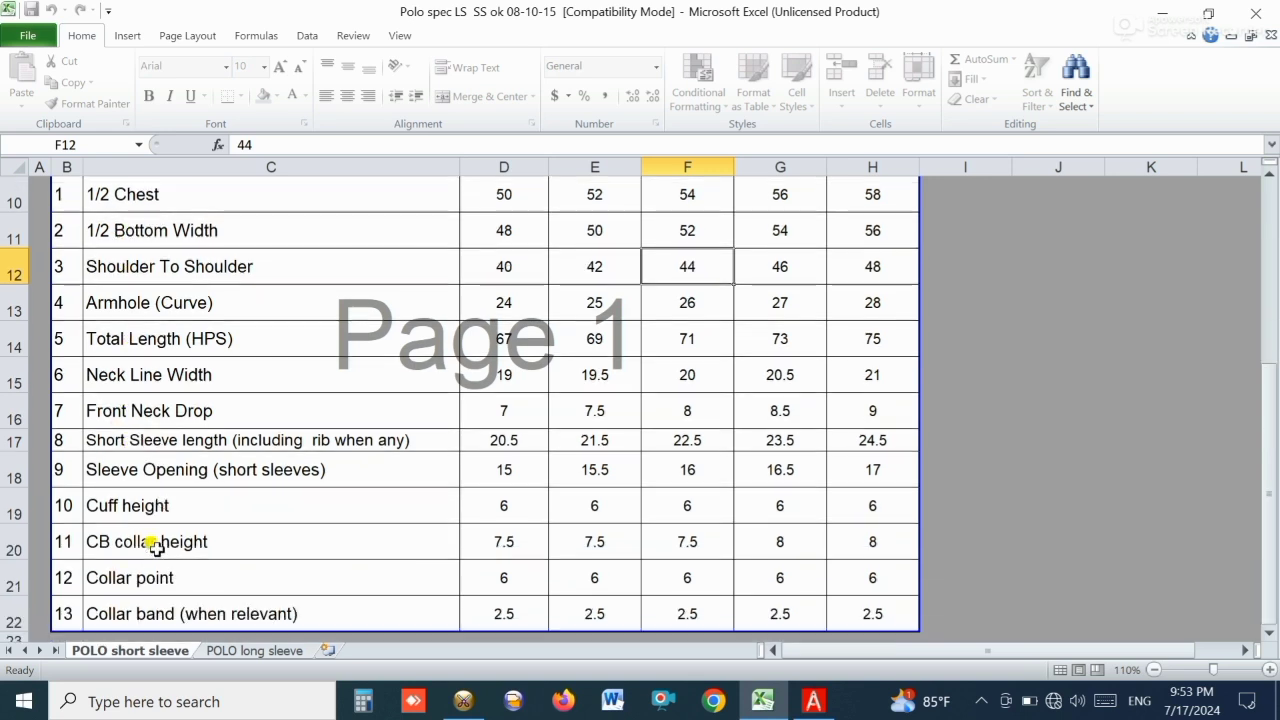
scroll(150, 545, down, 1)
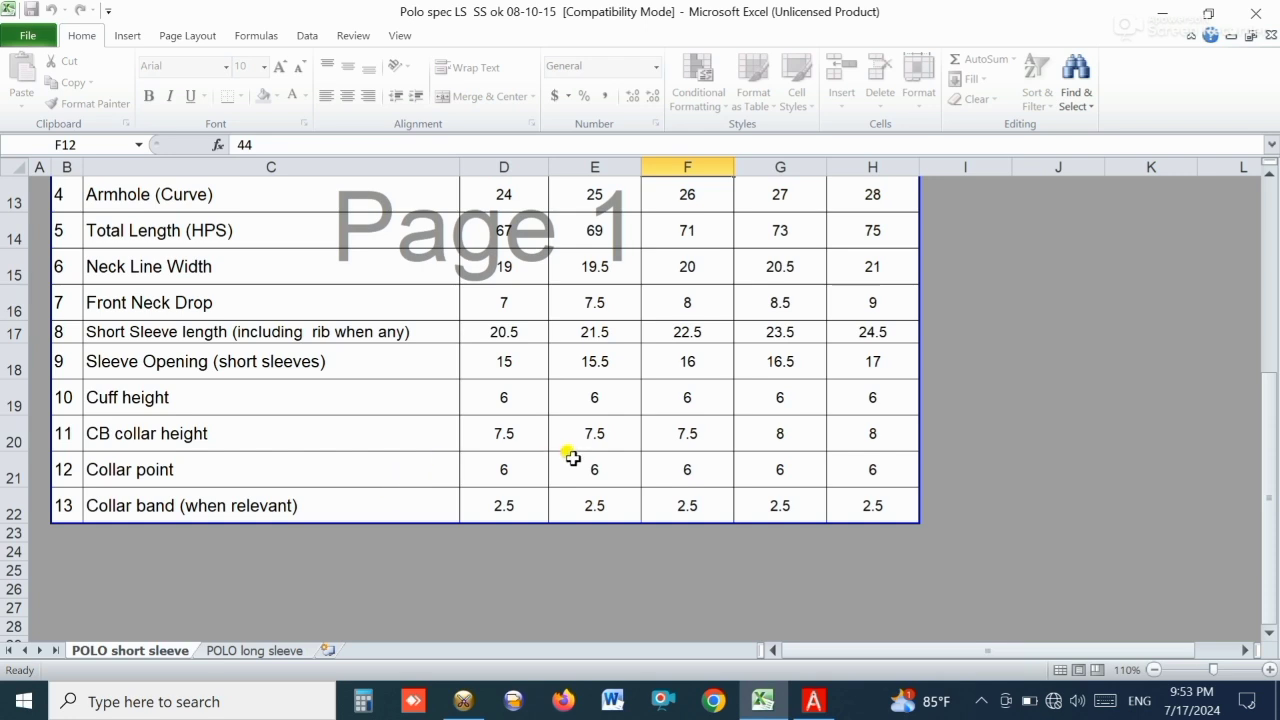
scroll(572, 457, up, 1)
- In Optitex PDS, leave the parallel-line tool and duplicate the 71 cm guide line once with a horizontal offset of -5 cm
click(463, 701)
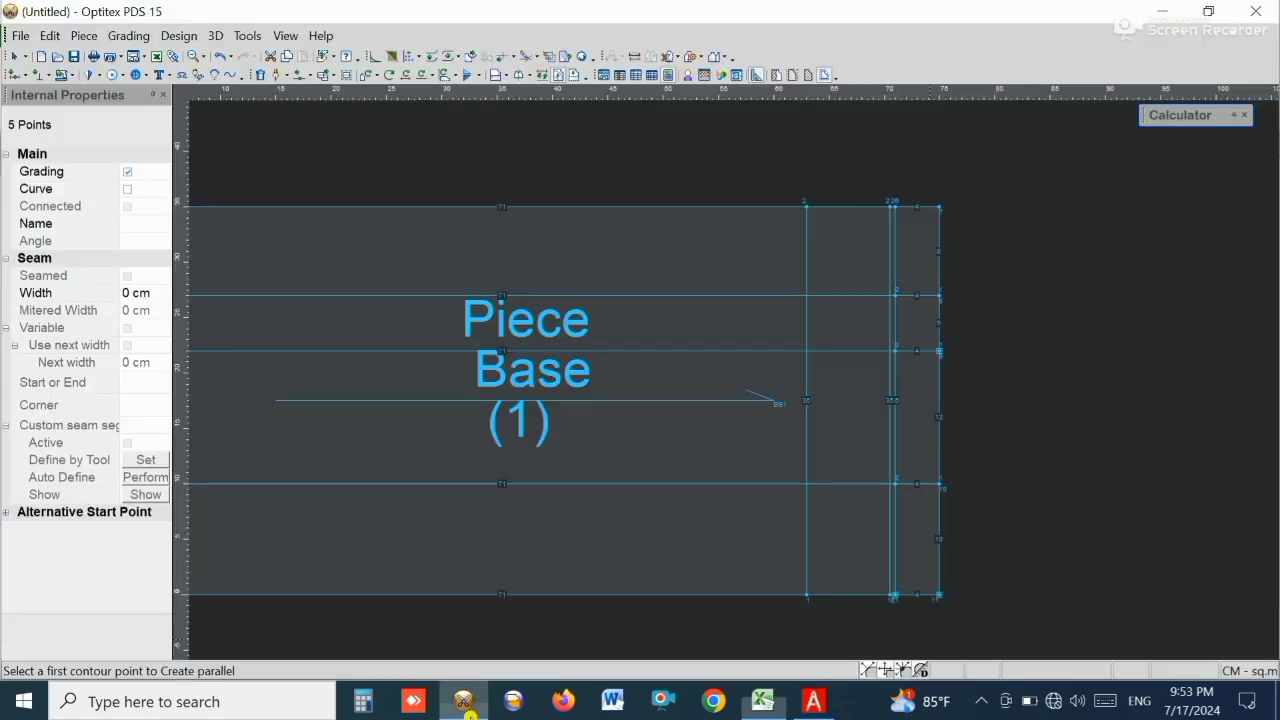
right_click(995, 260)
click(1038, 274)
click(893, 386)
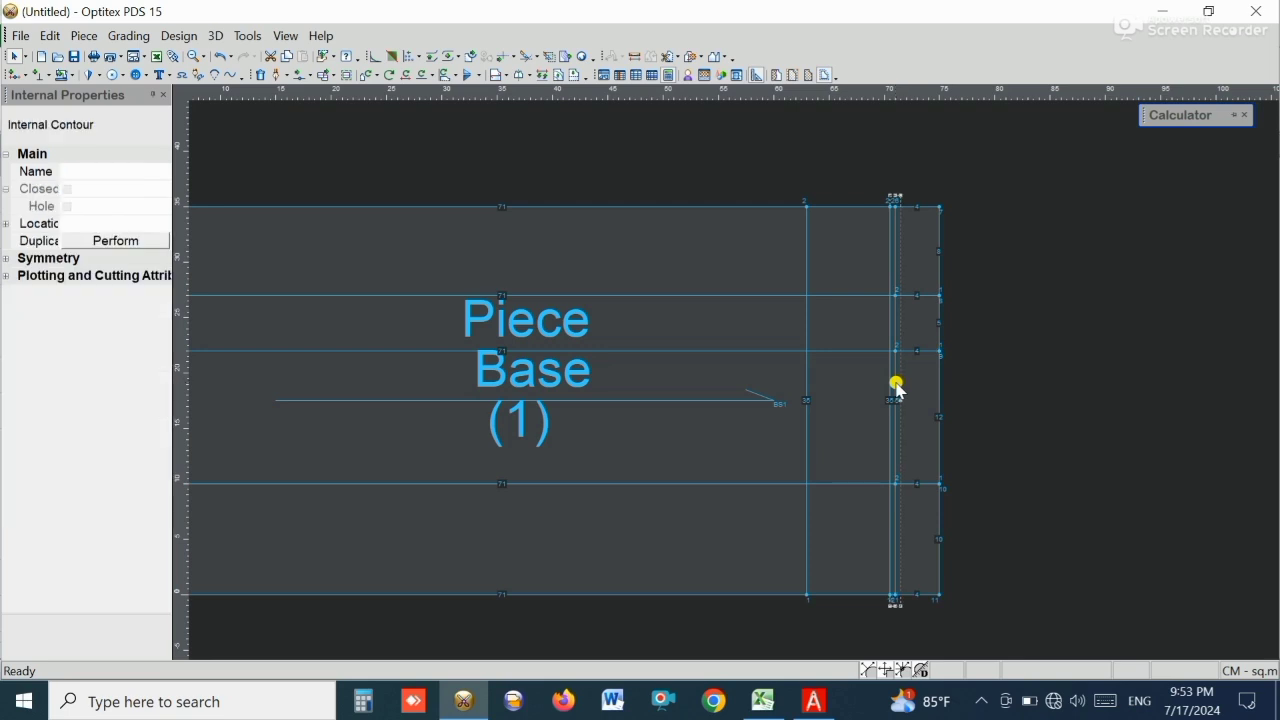
click(86, 242)
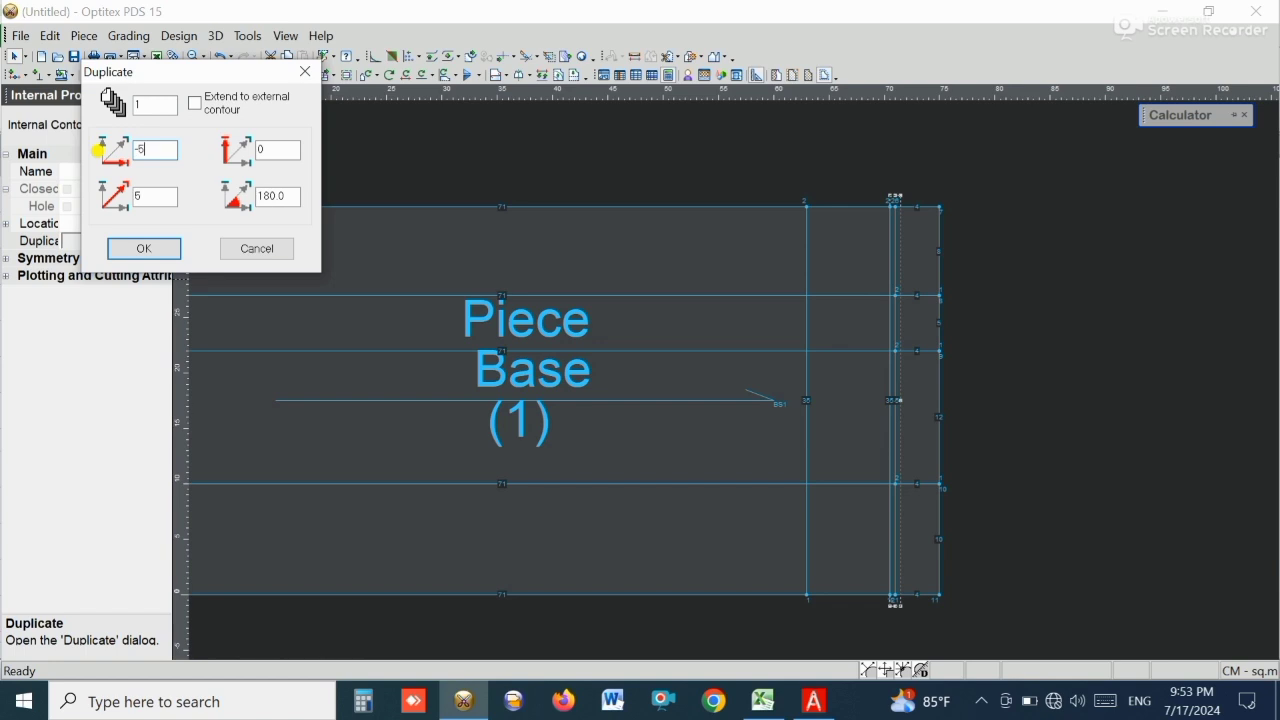
key(Return)
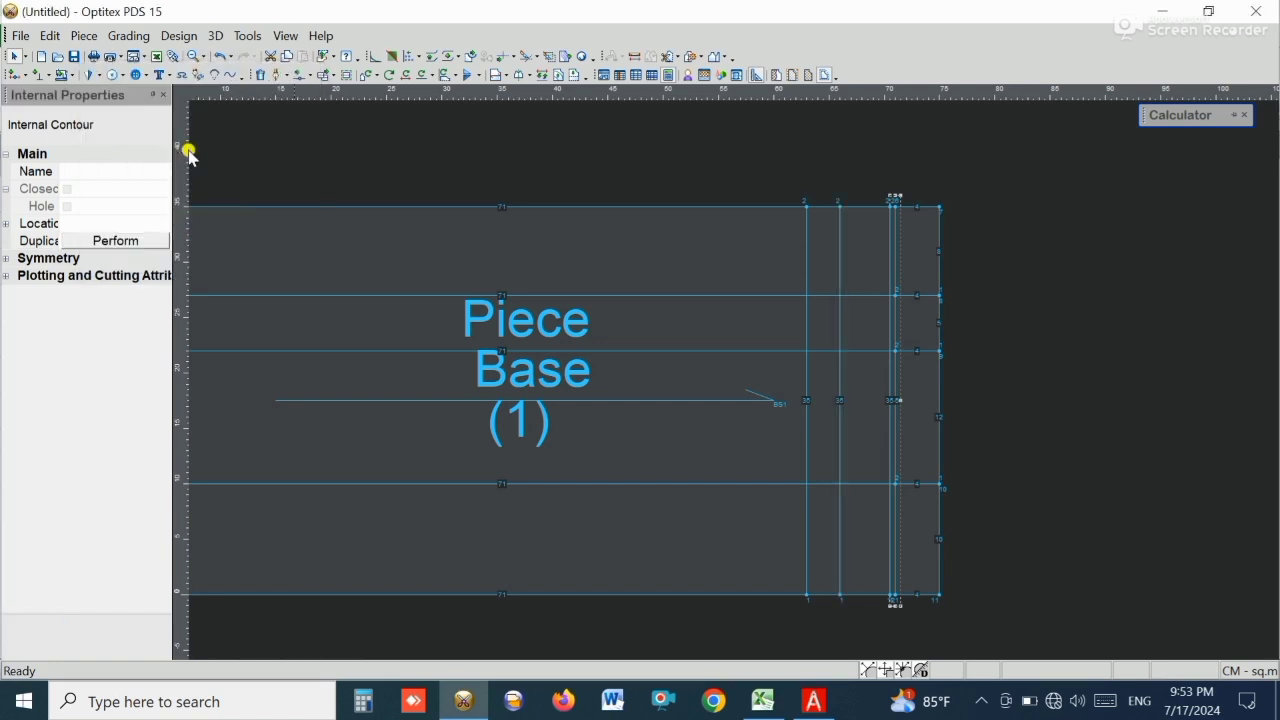
click(740, 330)
- Consult the armhole on the PDF sketch and its size L value in Excel, and duplicate the 71 cm guide line once at -26 cm horizontally
scroll(735, 380, down, 2)
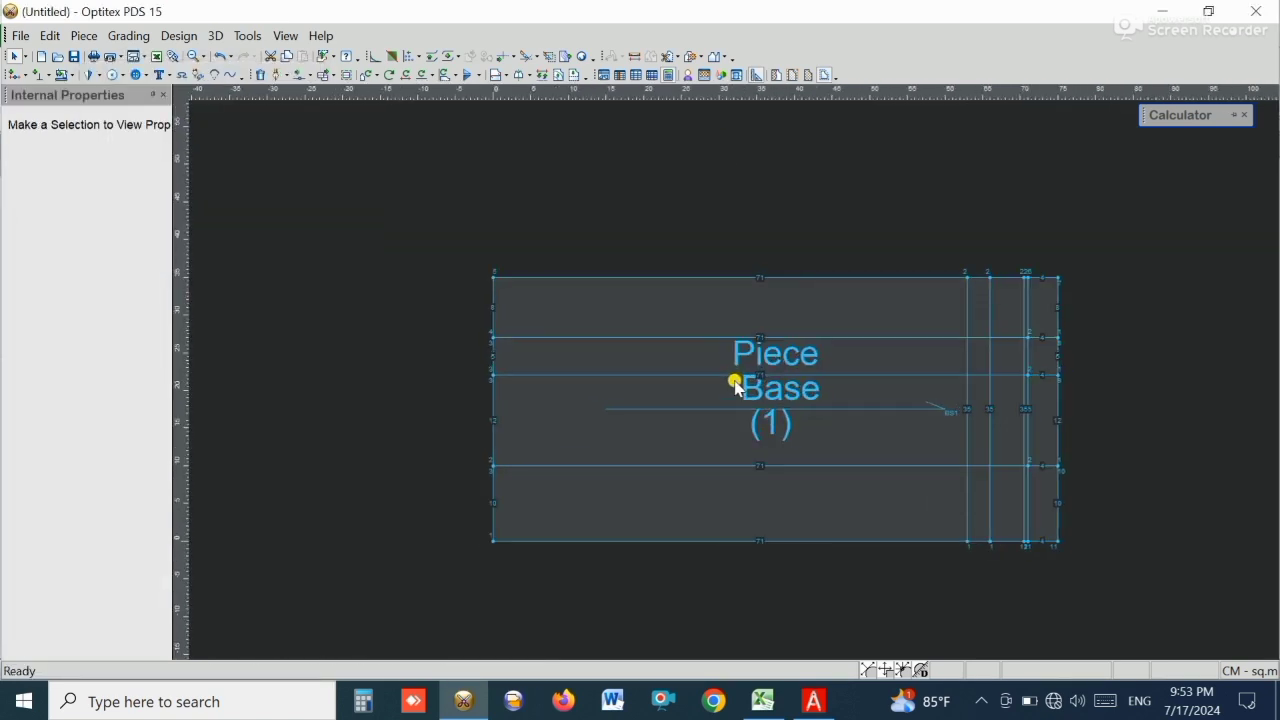
scroll(735, 385, up, 1)
scroll(733, 388, down, 1)
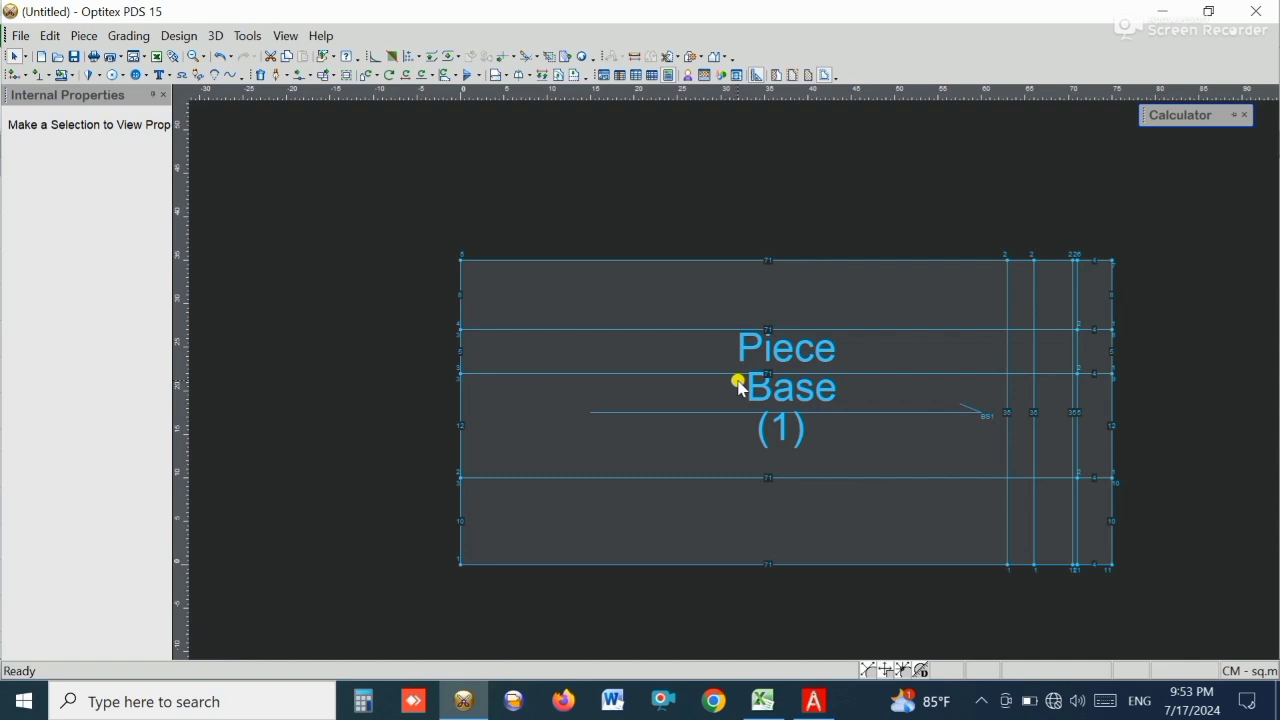
scroll(740, 385, down, 1)
mouse_move(766, 706)
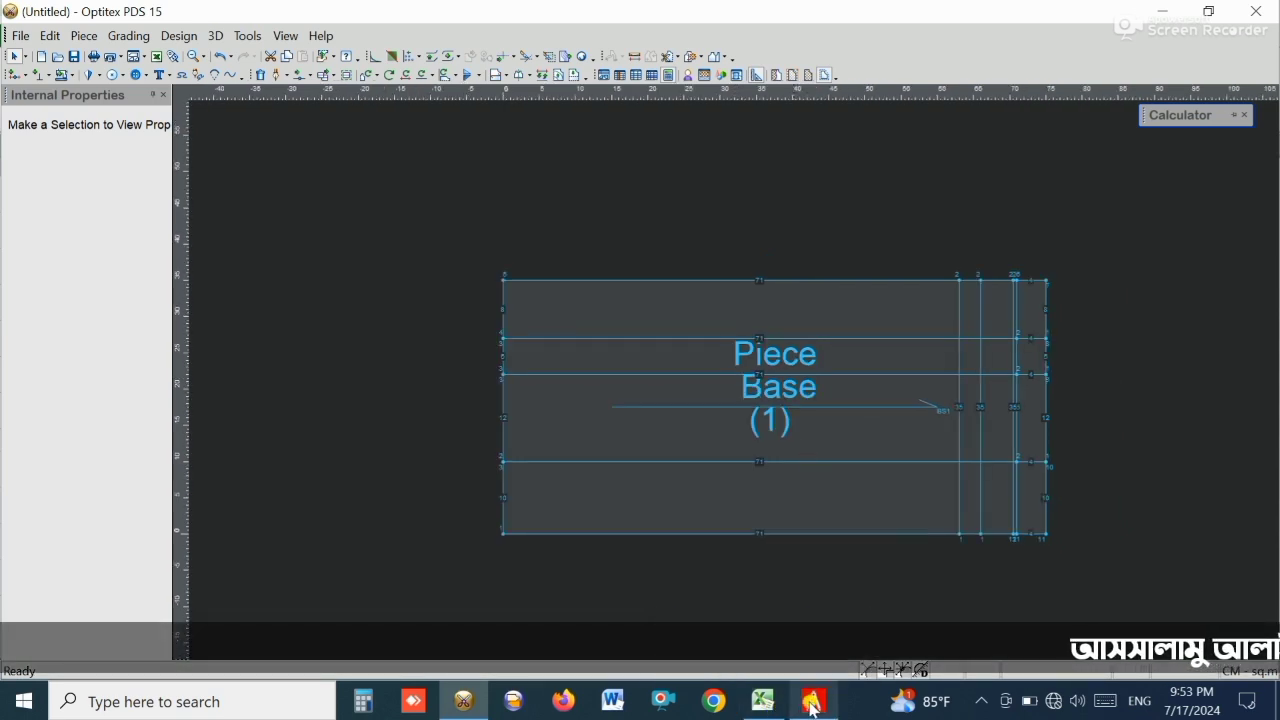
click(812, 704)
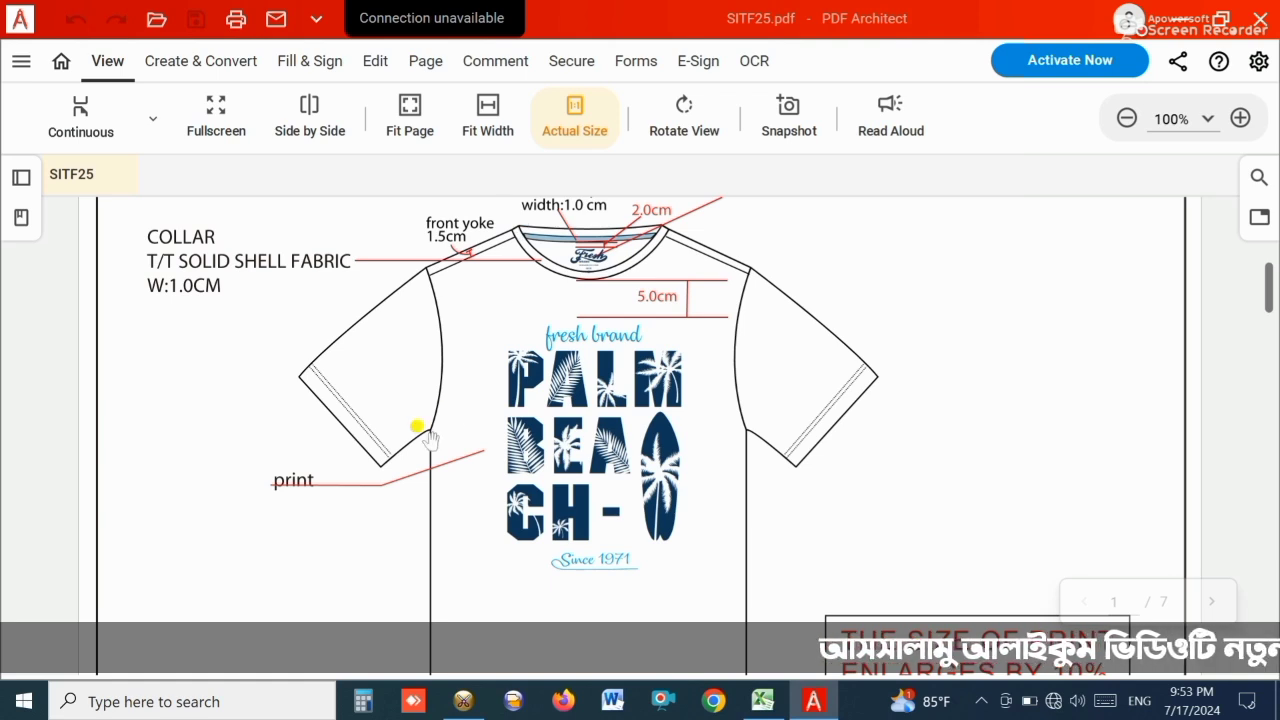
click(762, 701)
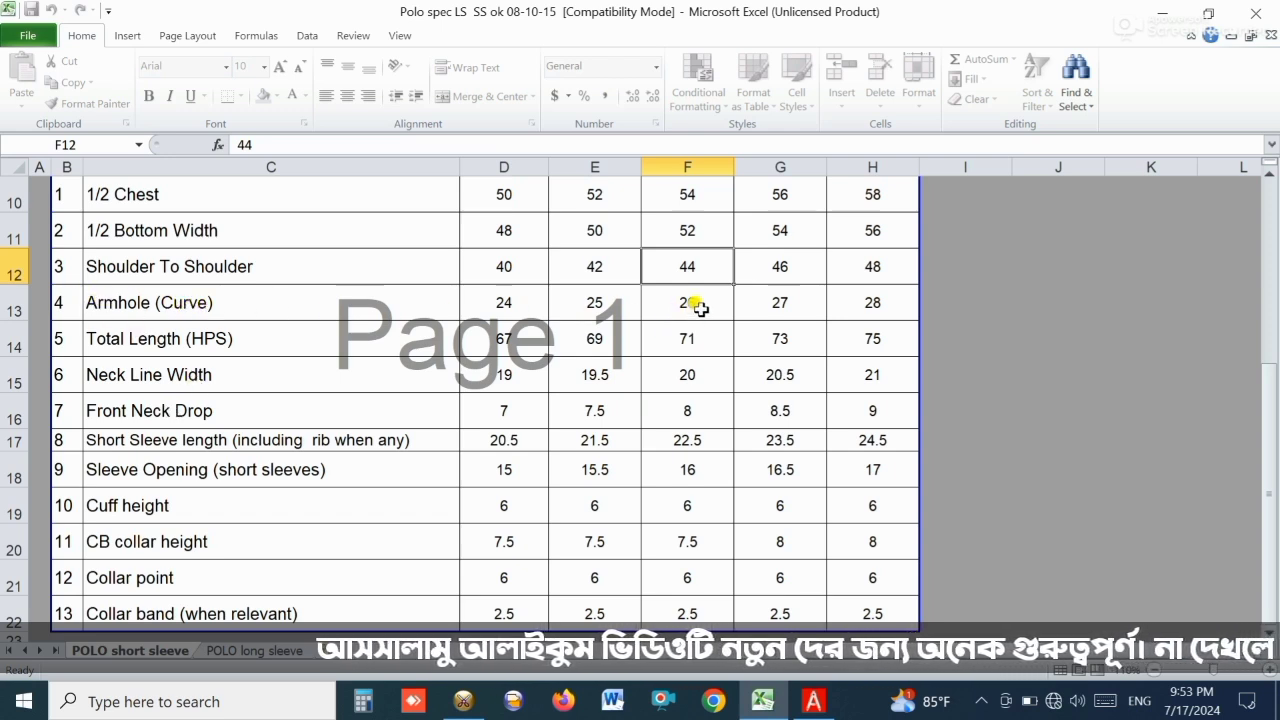
click(463, 701)
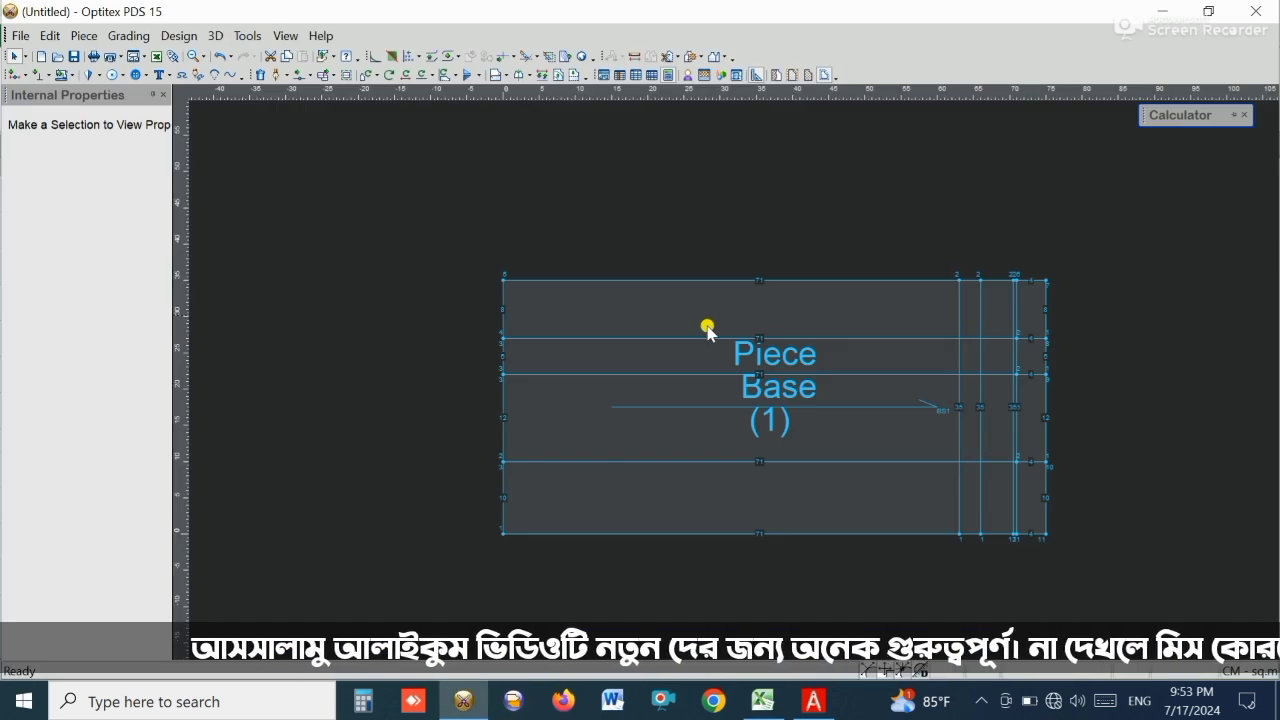
click(1016, 408)
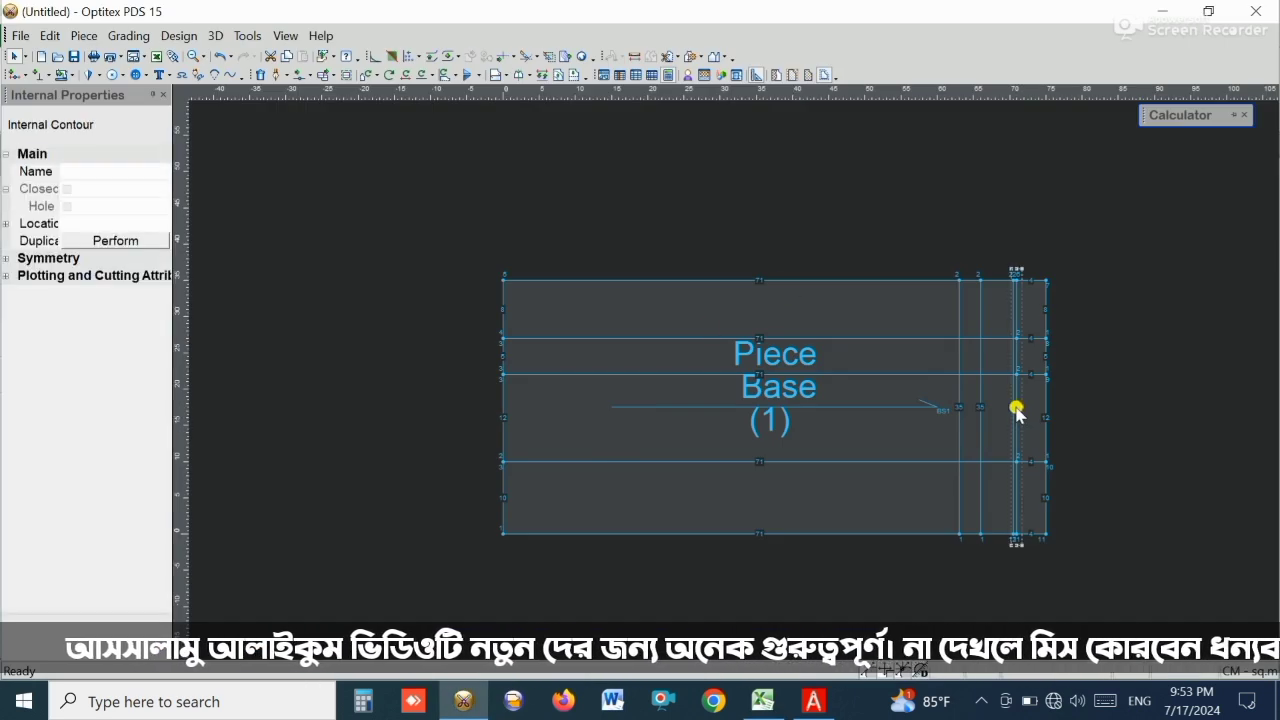
click(110, 243)
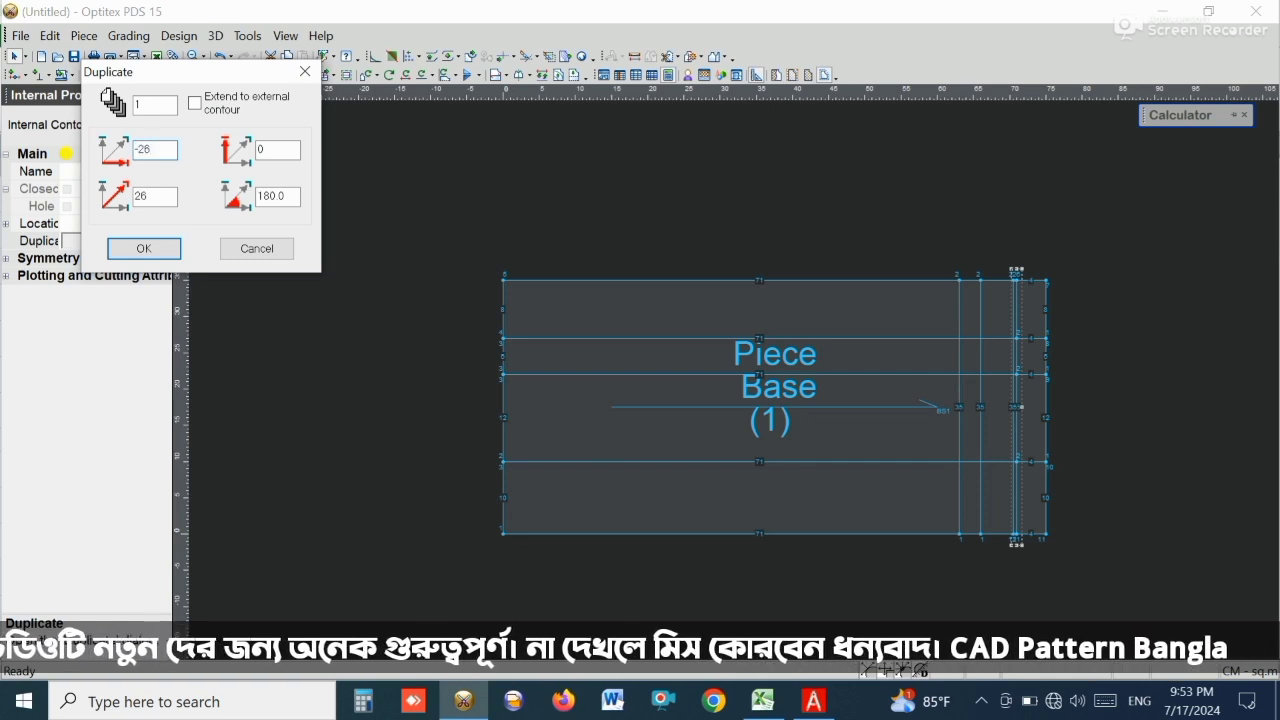
click(133, 240)
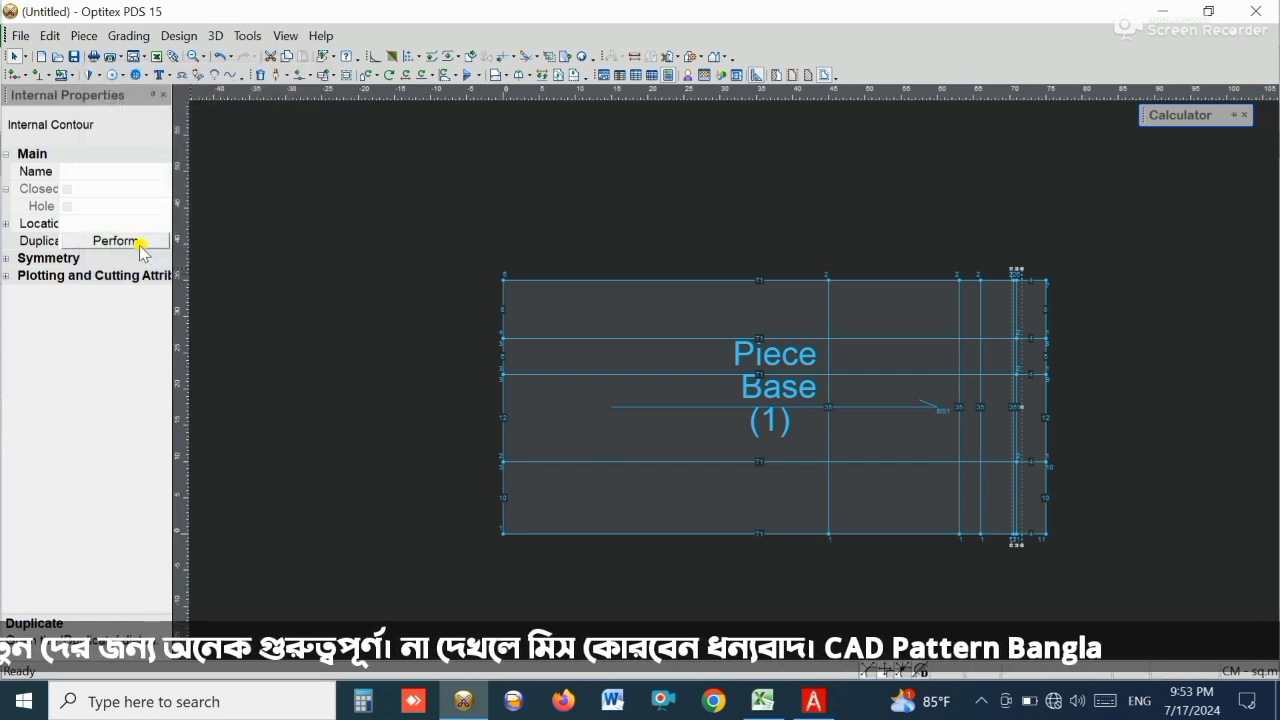
- Deselect the duplicated guide line and save the pattern as a PDS file named T Srt Pattern
click(895, 383)
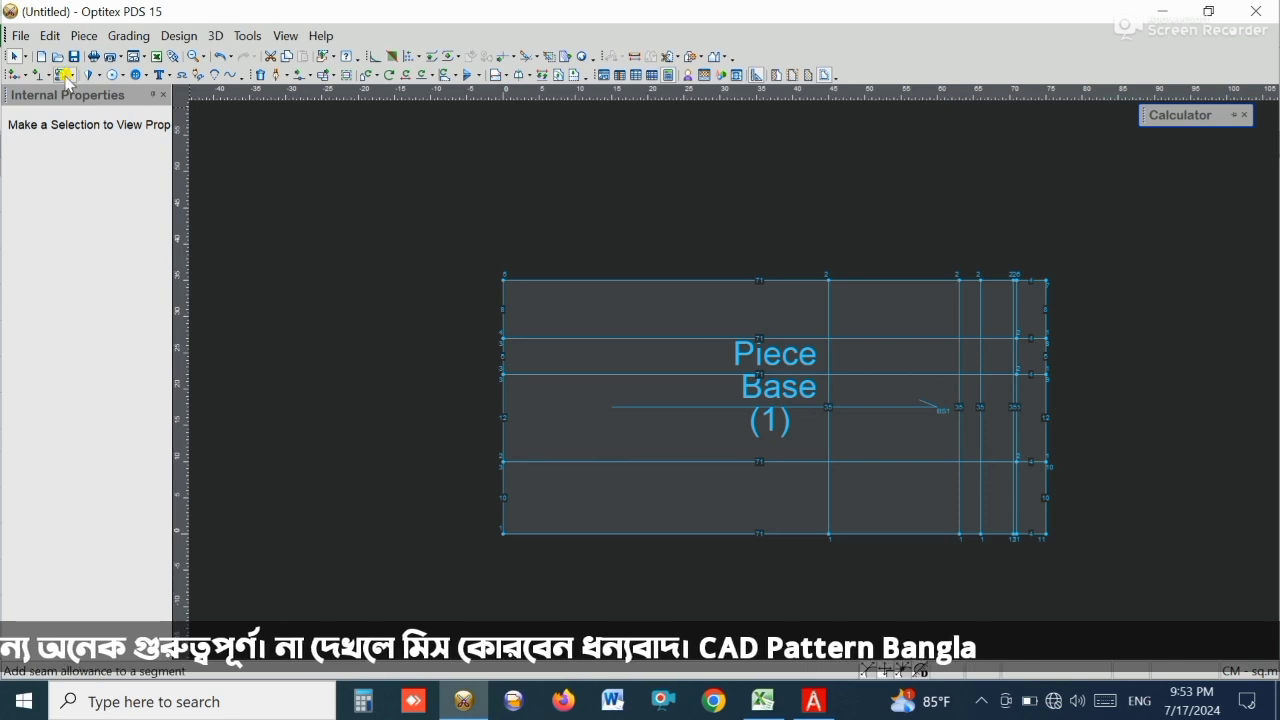
click(72, 62)
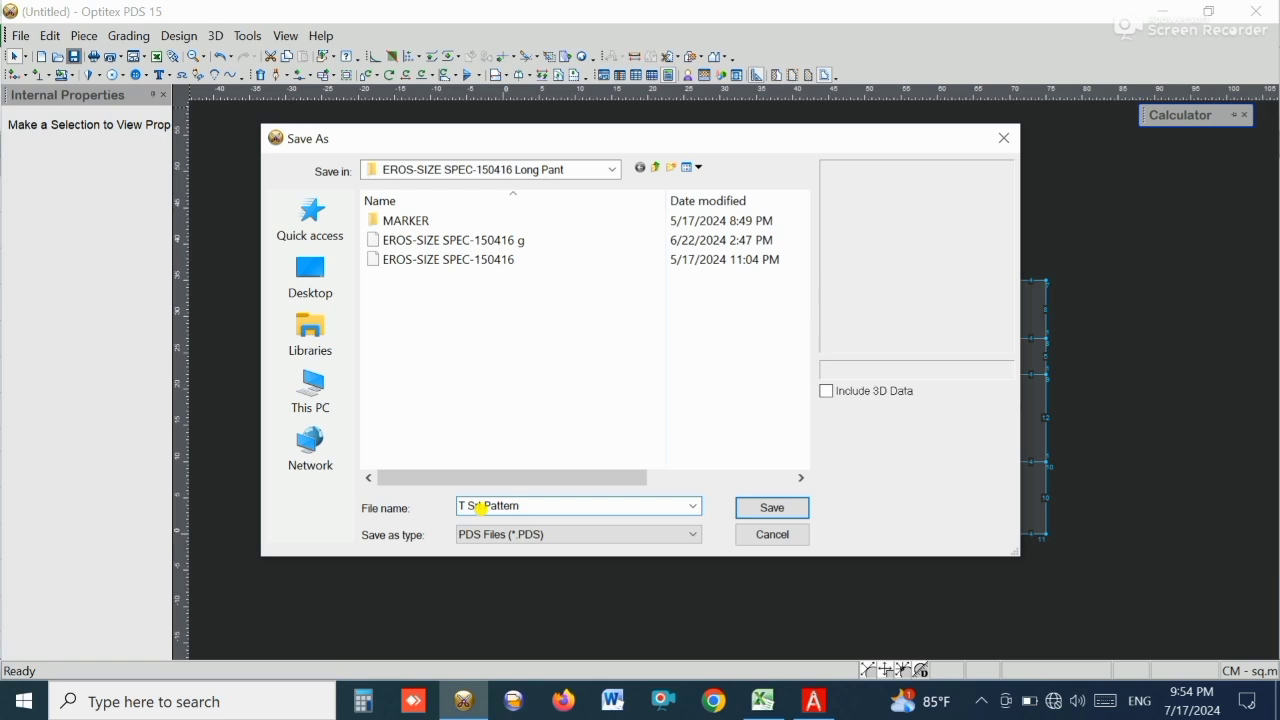
click(767, 508)
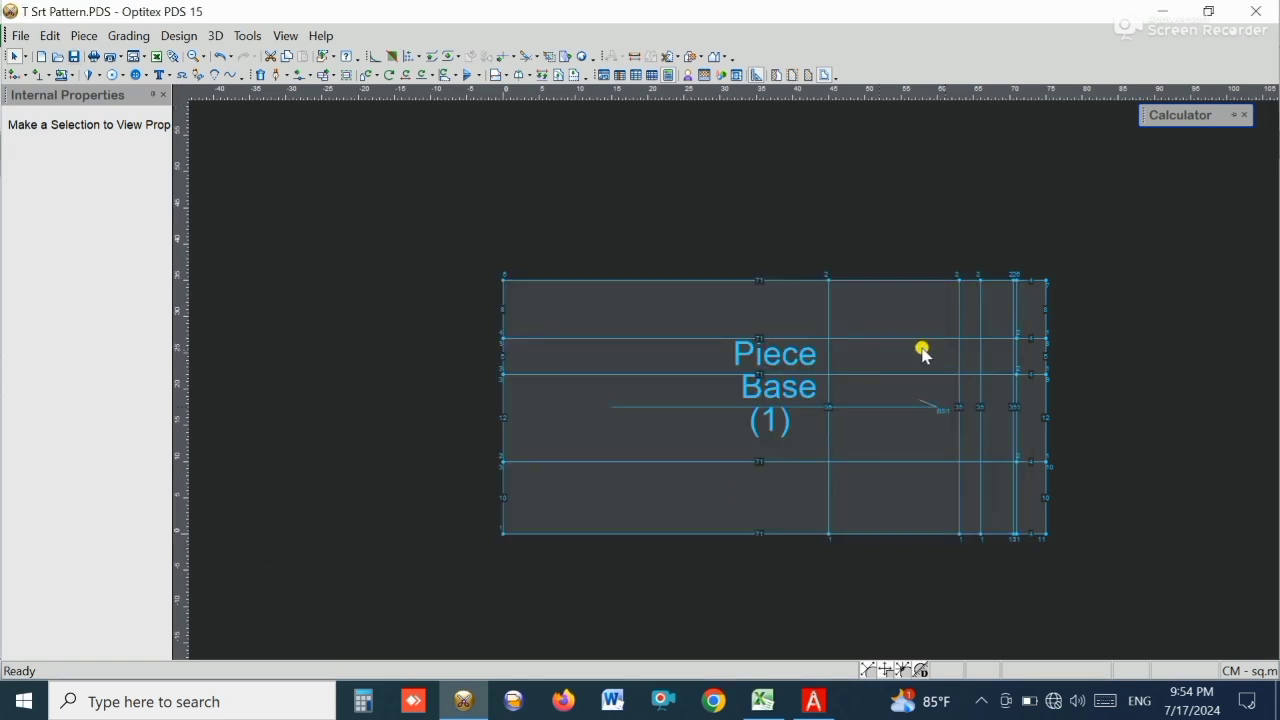
- Draft an internal back-neckline segment from the bottom edge at X 70.5, Y 0 to the neck-shoulder point, offset 0.5 and 10 cm
scroll(903, 414, up, 2)
scroll(722, 384, down, 2)
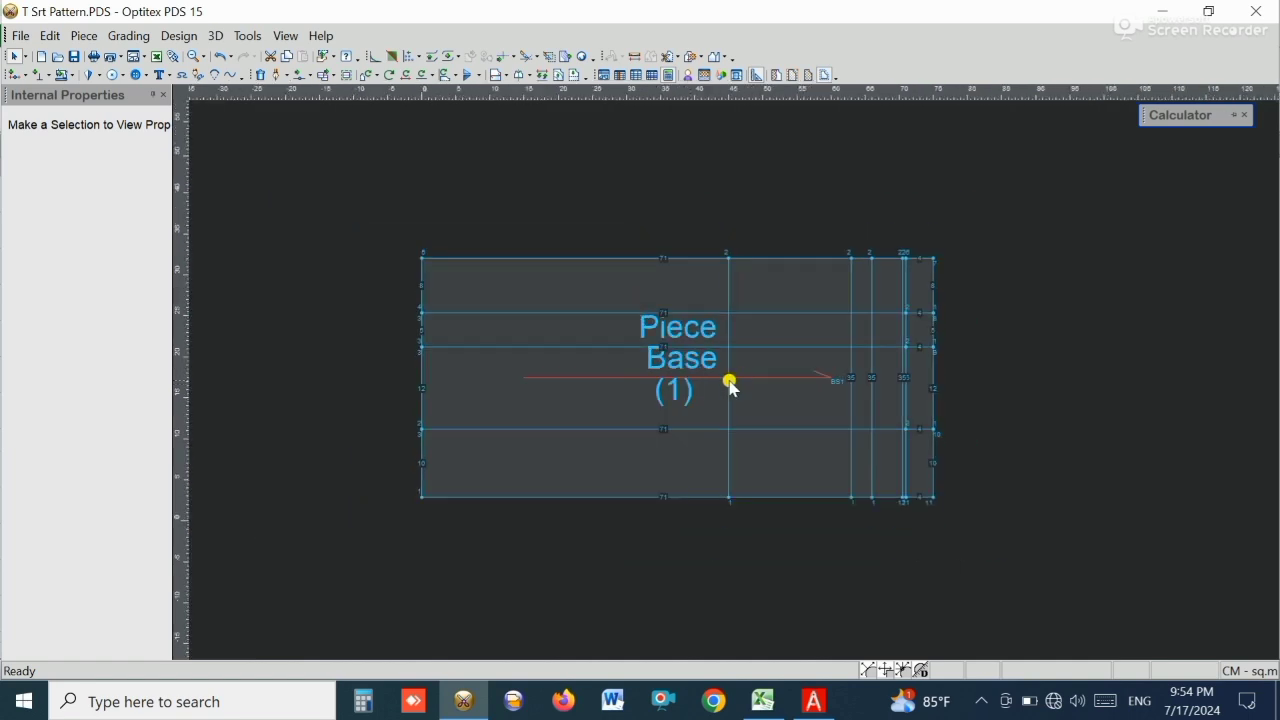
scroll(733, 383, up, 3)
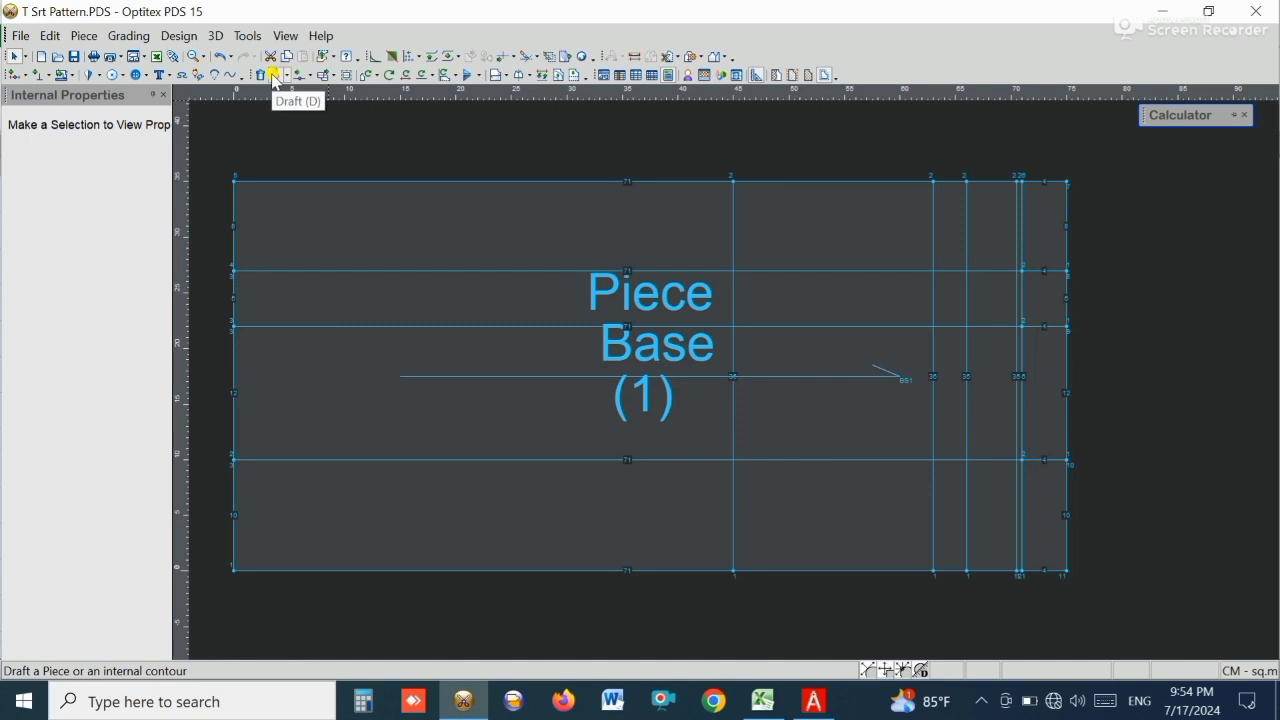
click(275, 77)
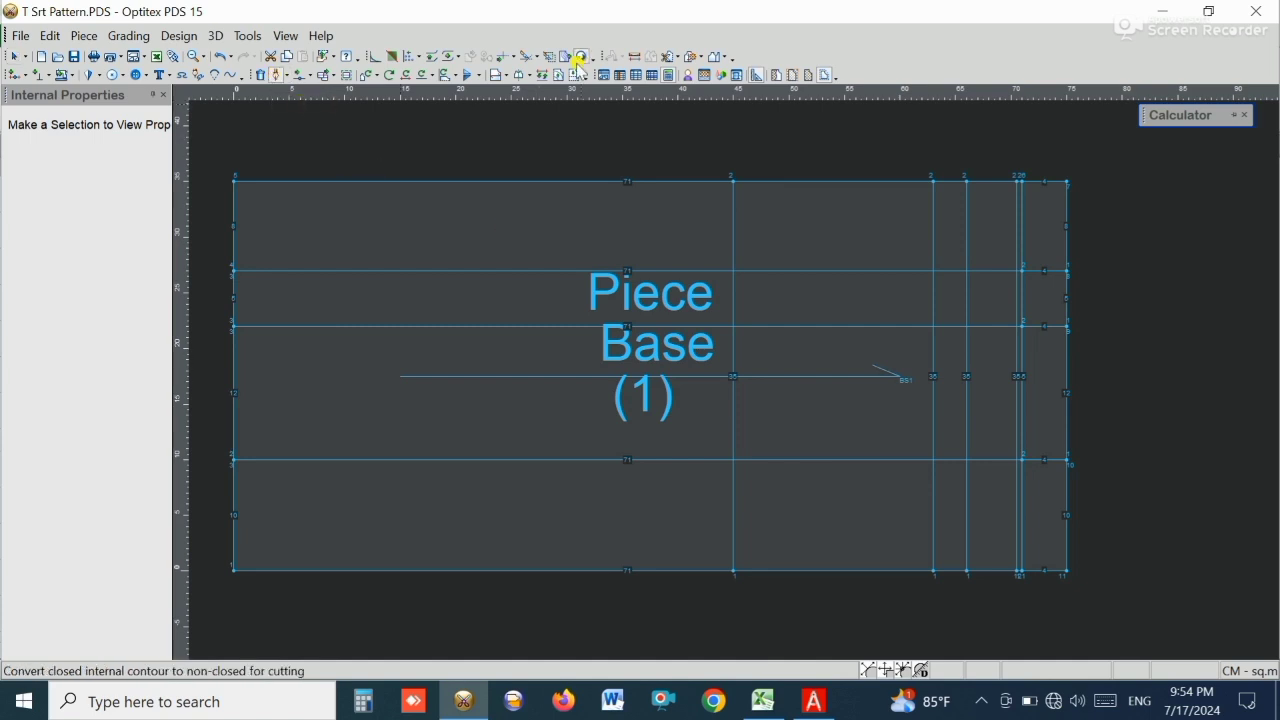
scroll(720, 357, up, 2)
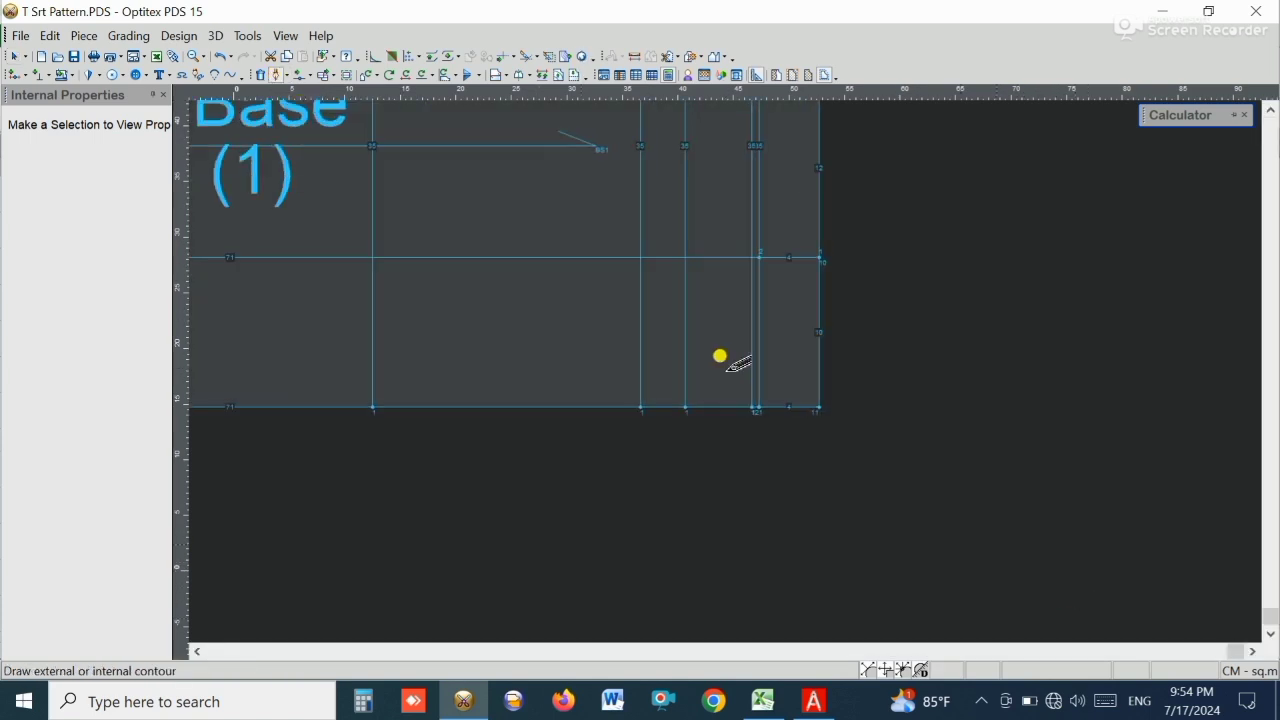
click(763, 418)
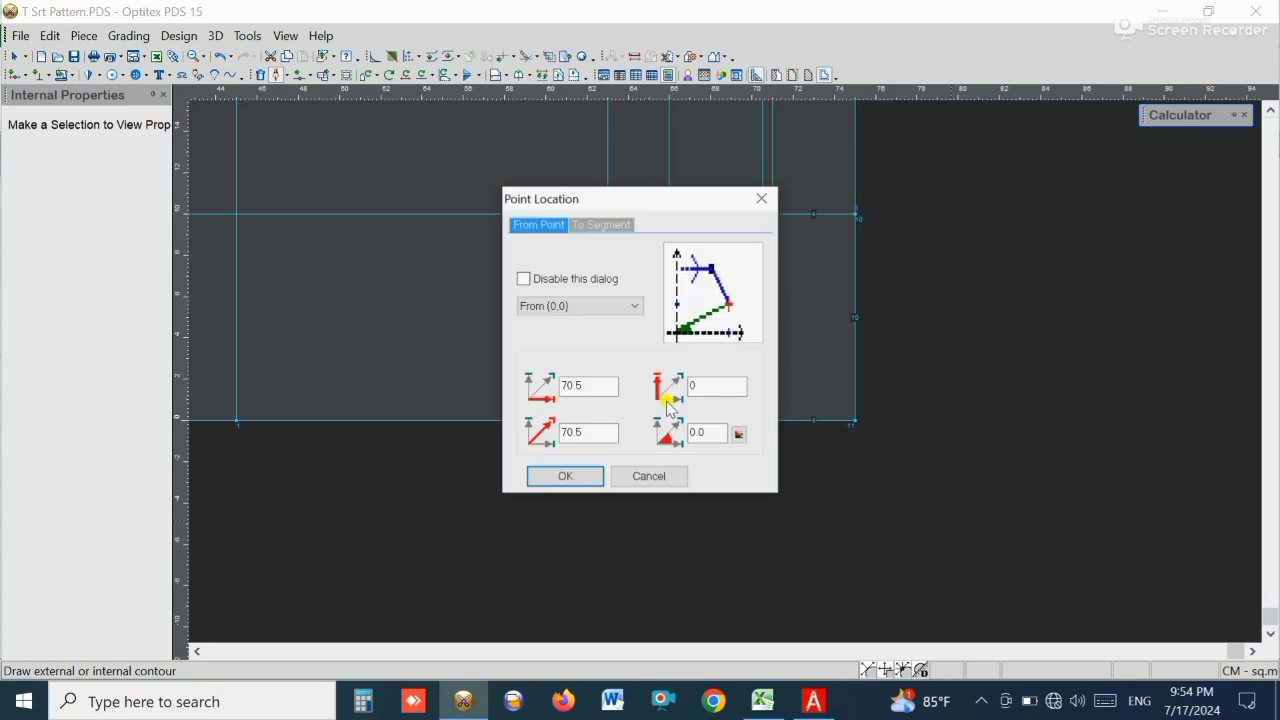
click(590, 474)
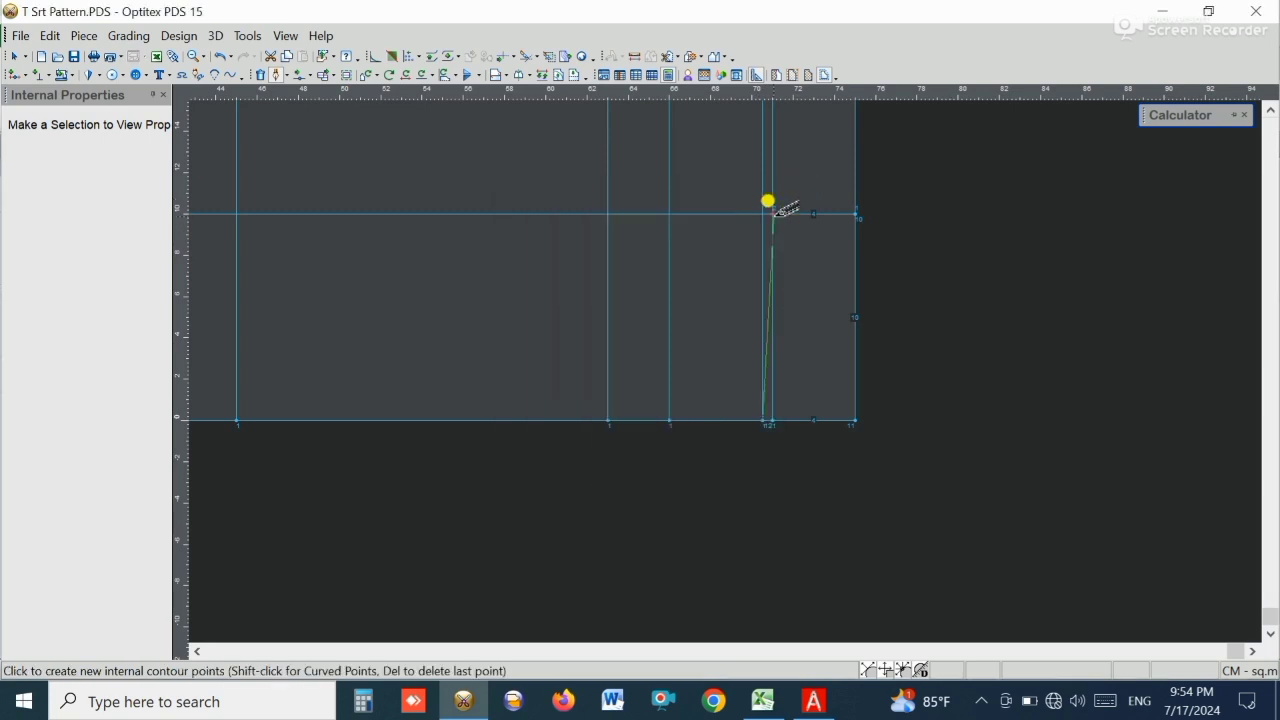
click(773, 214)
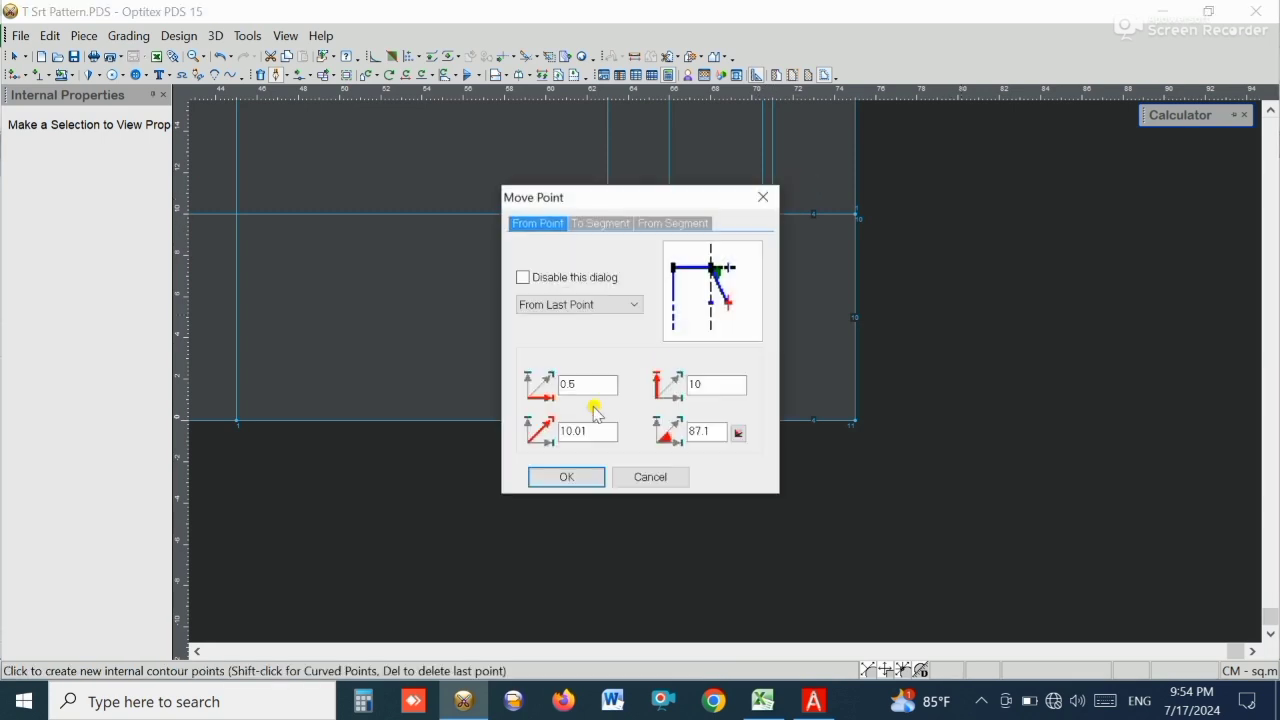
click(568, 476)
- Continue the neckline contour to the front neck guide on the bottom edge, offset -8 and -10 cm, and finish drafting
click(608, 405)
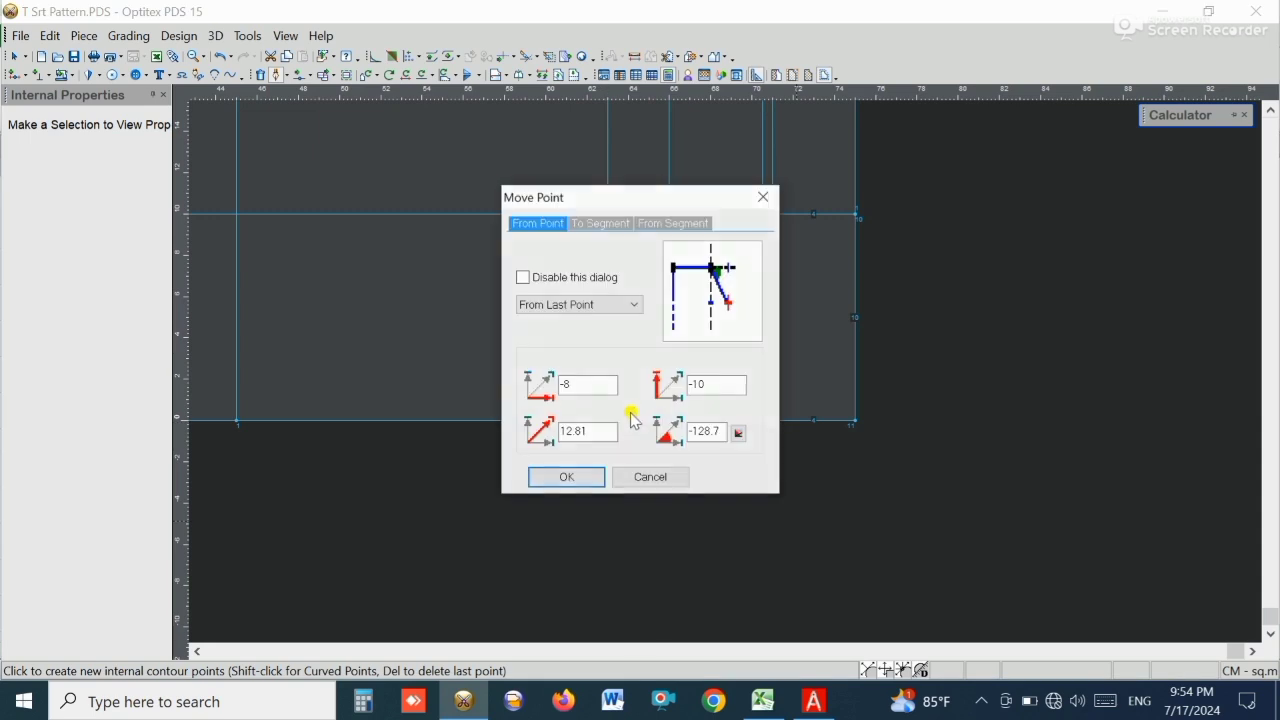
click(585, 482)
right_click(944, 191)
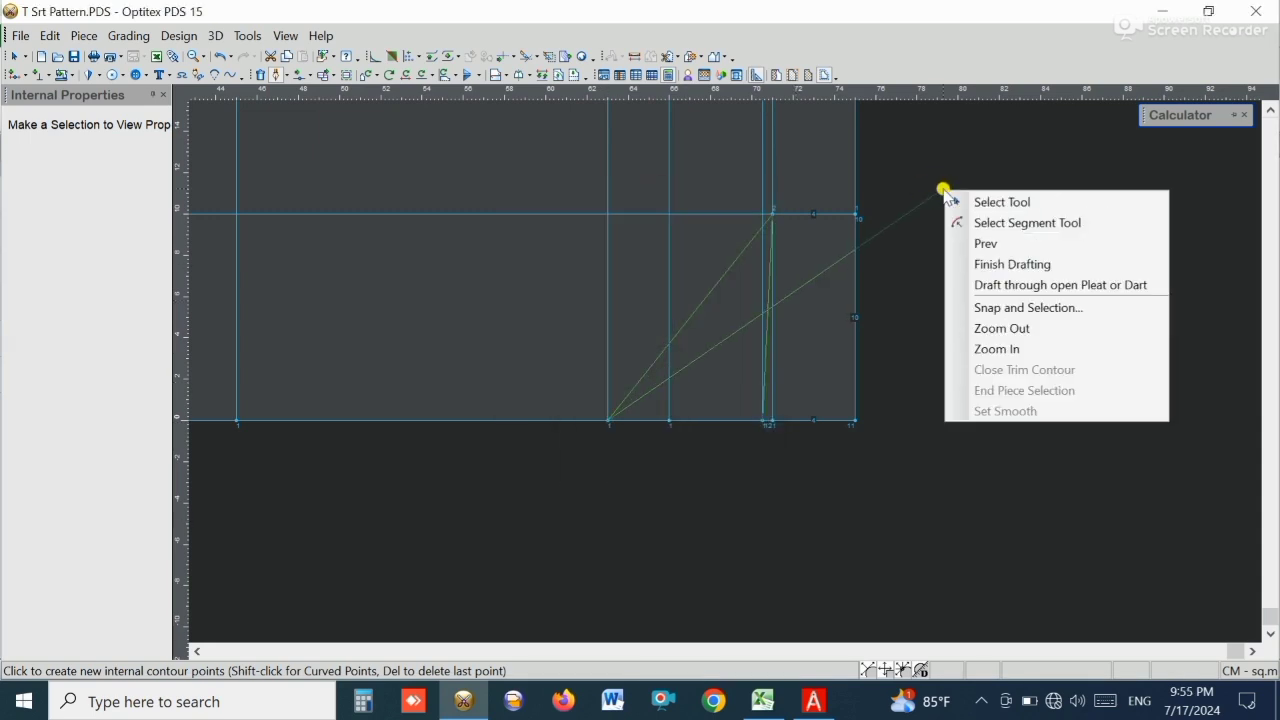
click(998, 265)
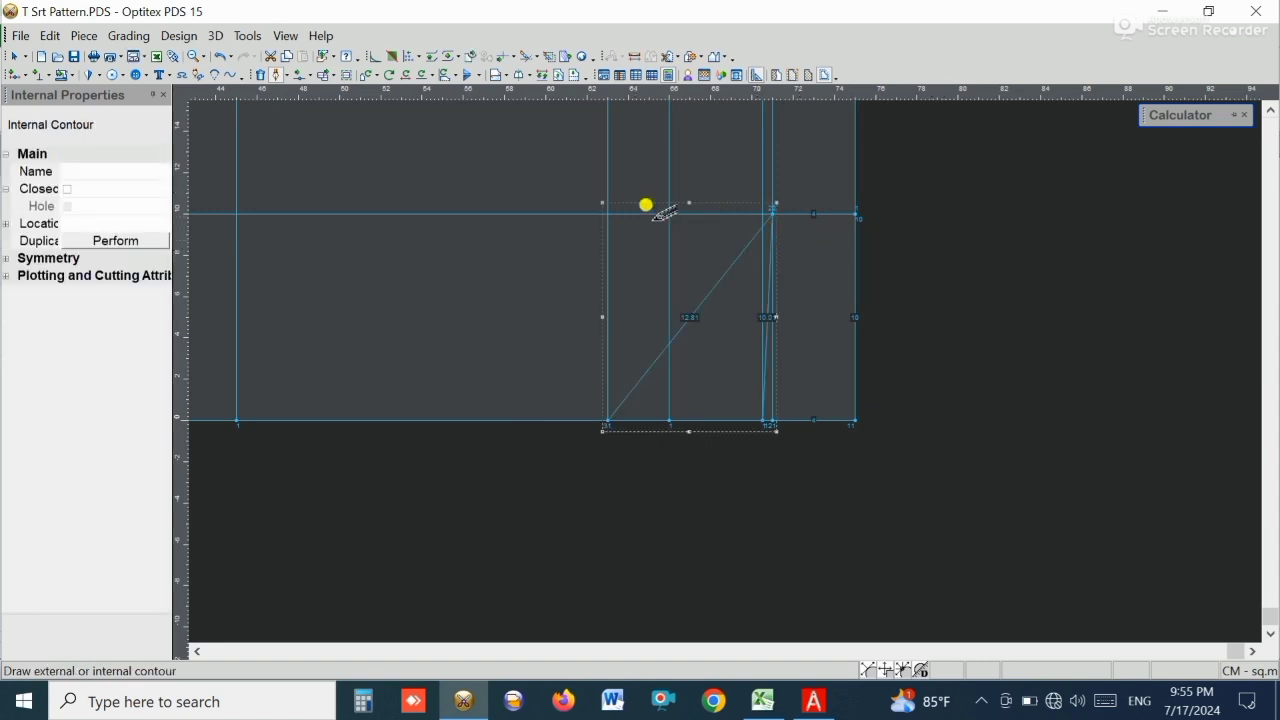
- Draft the shoulder line from the neck-shoulder point to where the 22 cm line meets the shoulder-drop guide, adding a point on the snapped contour
scroll(720, 355, down, 1)
scroll(729, 342, up, 3)
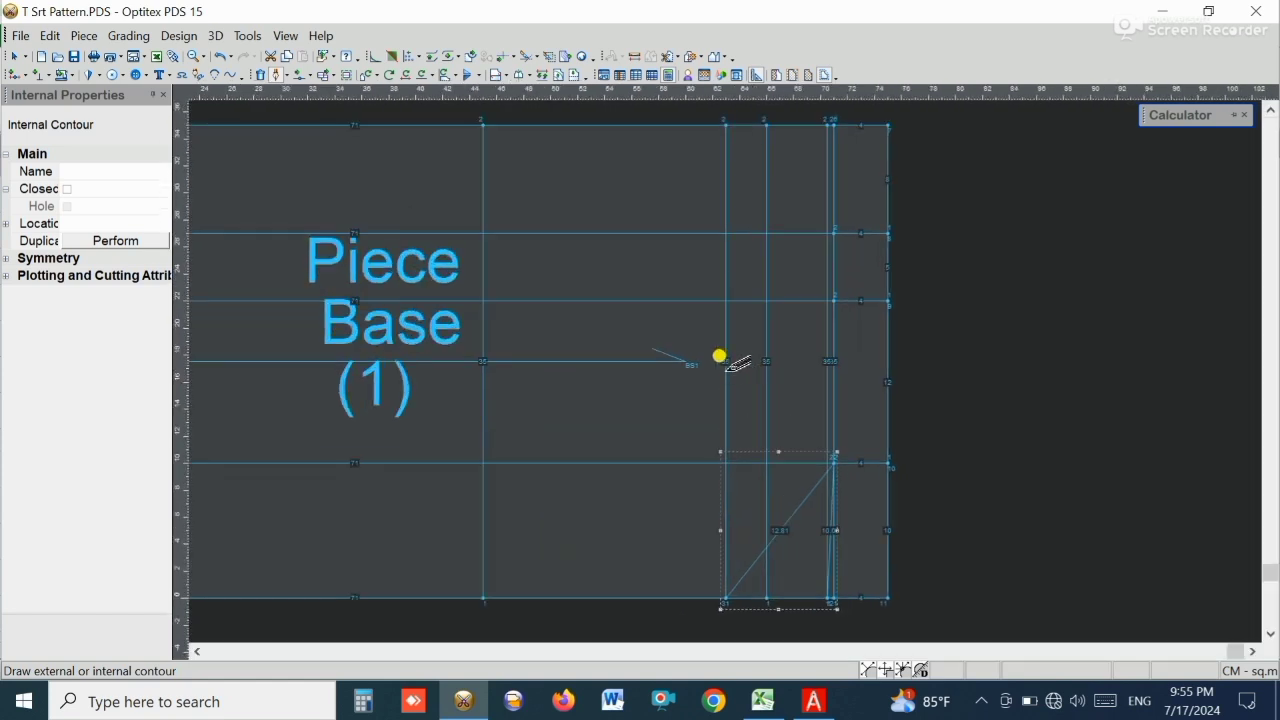
click(840, 459)
click(580, 477)
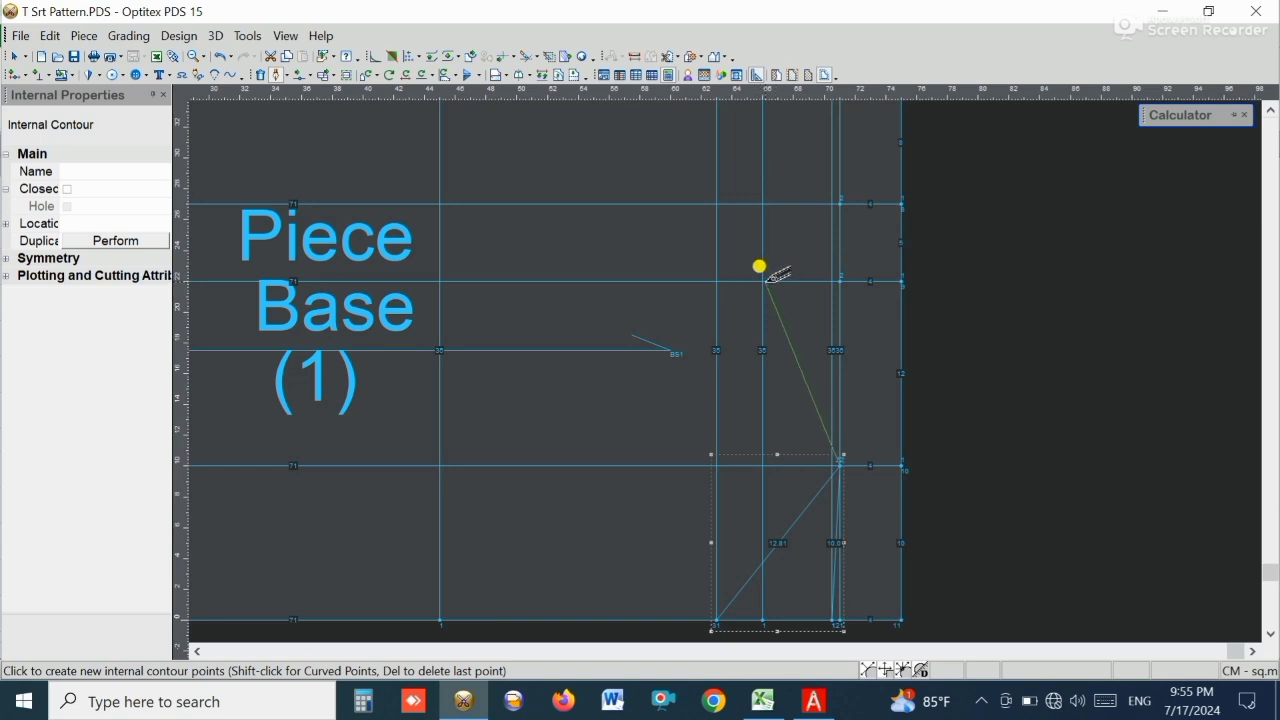
click(765, 281)
click(566, 477)
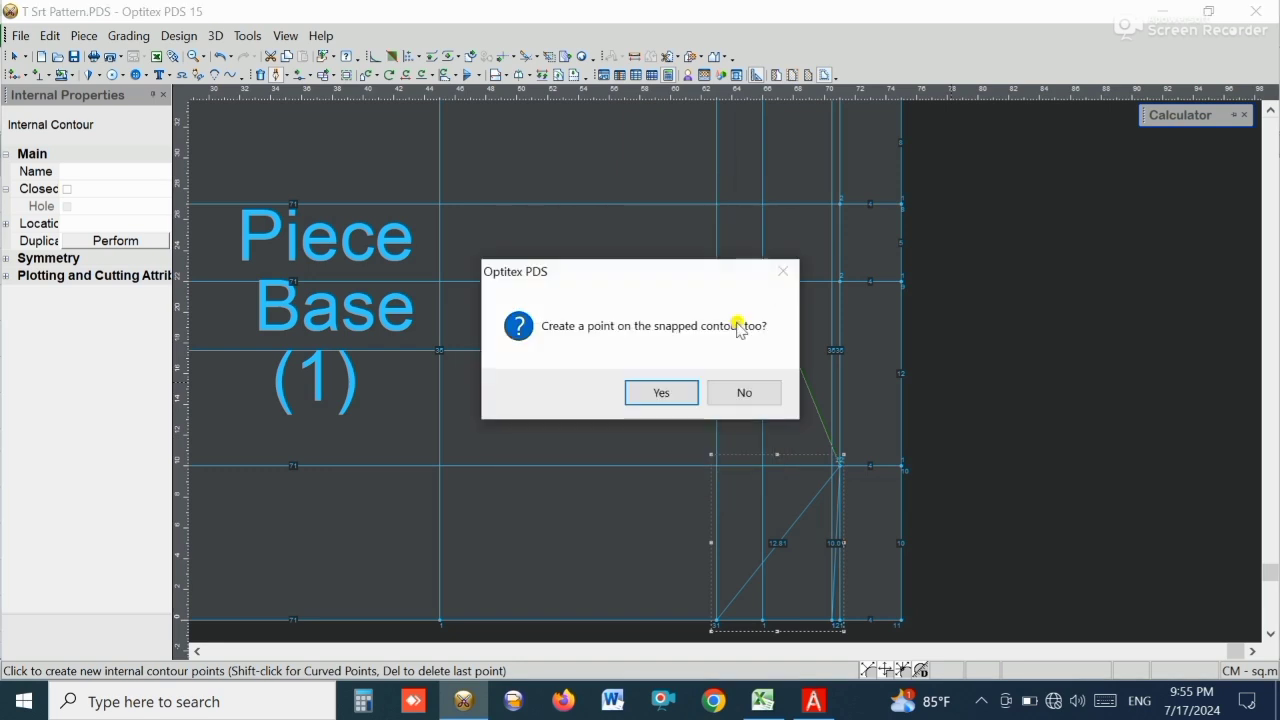
click(662, 391)
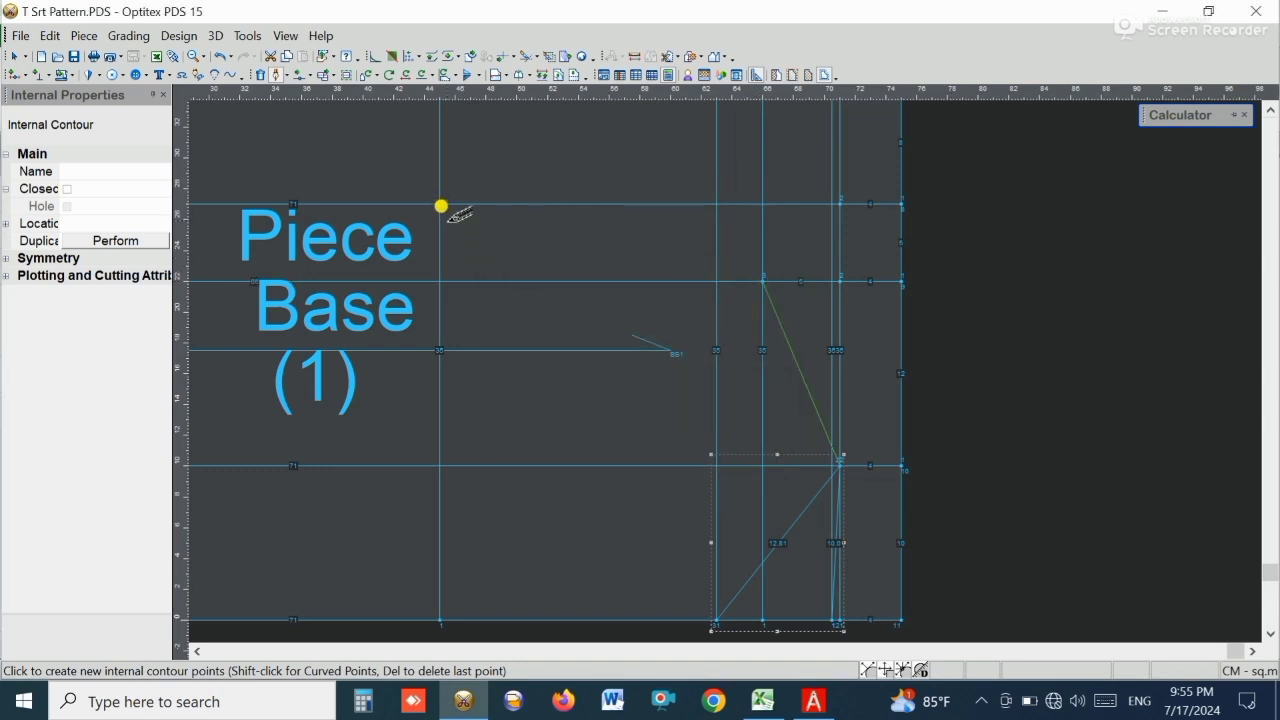
- Extend the contour to the armhole-depth and chest guide intersection, 26 cm along the segment, with a point on the snapped contour, and finish drafting
click(433, 189)
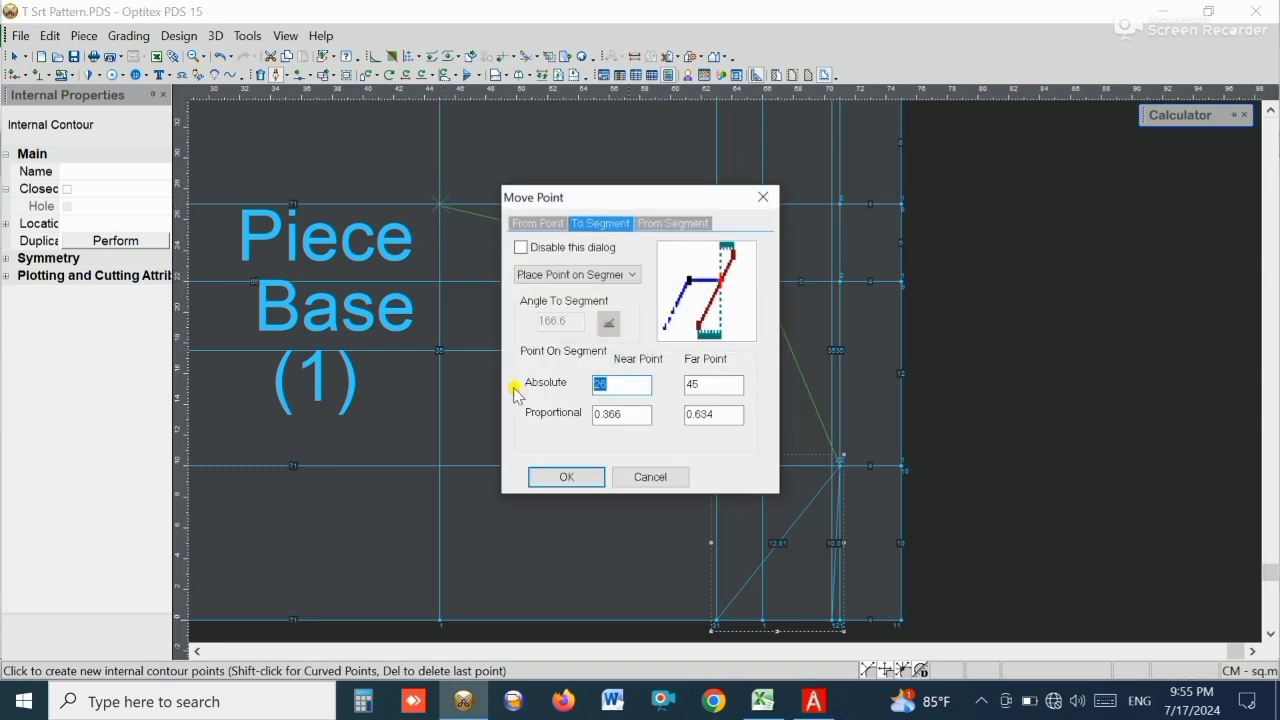
click(565, 477)
click(652, 389)
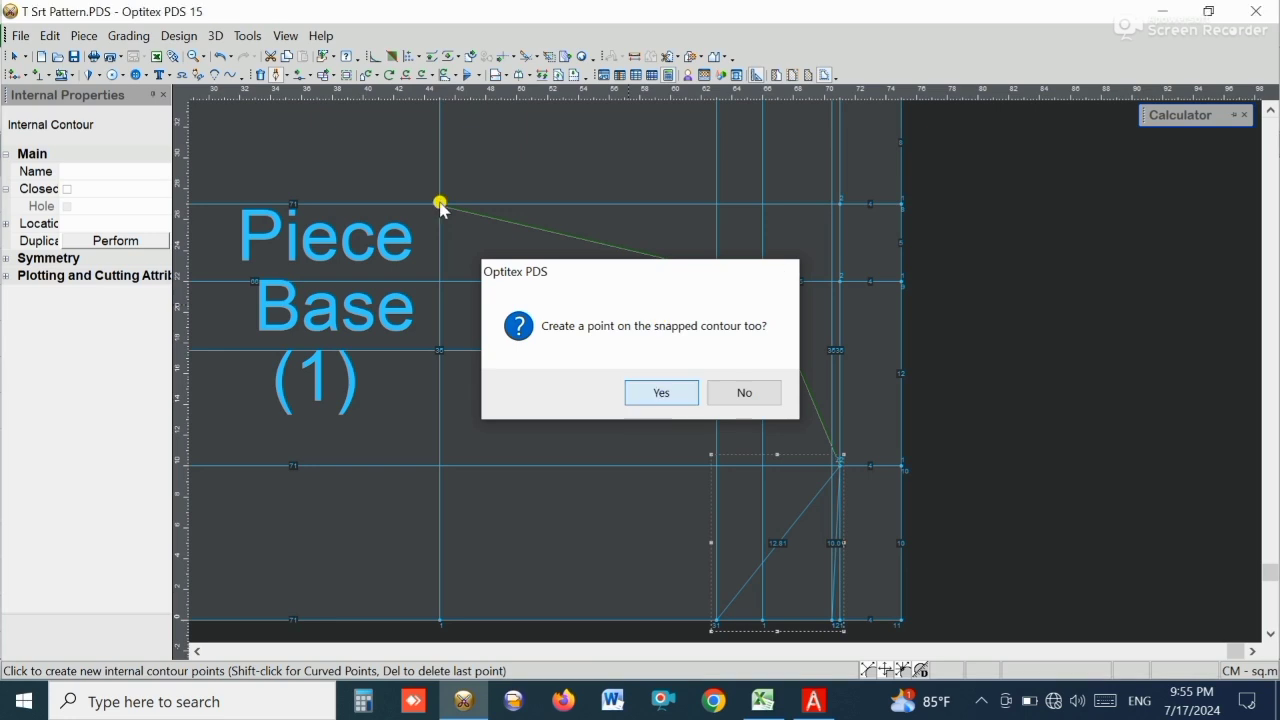
right_click(966, 214)
click(1007, 269)
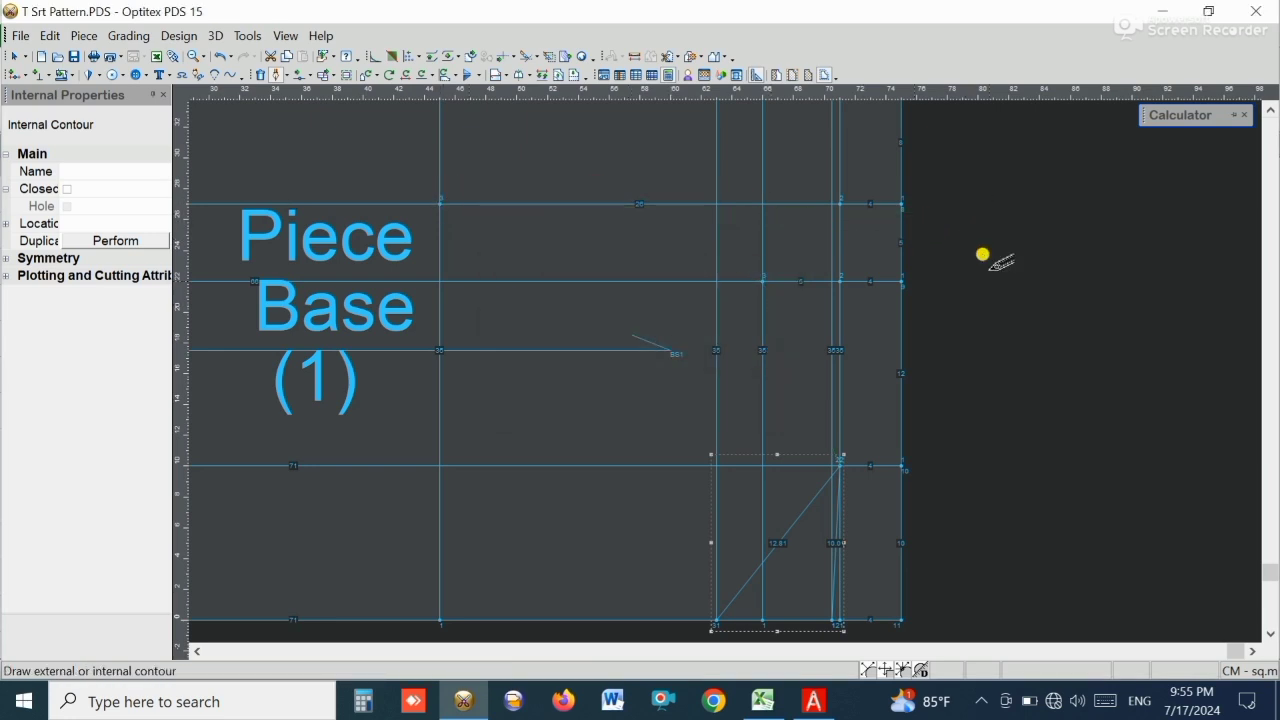
right_click(958, 220)
click(990, 237)
- Add a point on the back-neckline segment and move it -0.4 cm horizontally and 0.32 cm vertically onto the 70.5 cm guide
scroll(967, 278, down, 2)
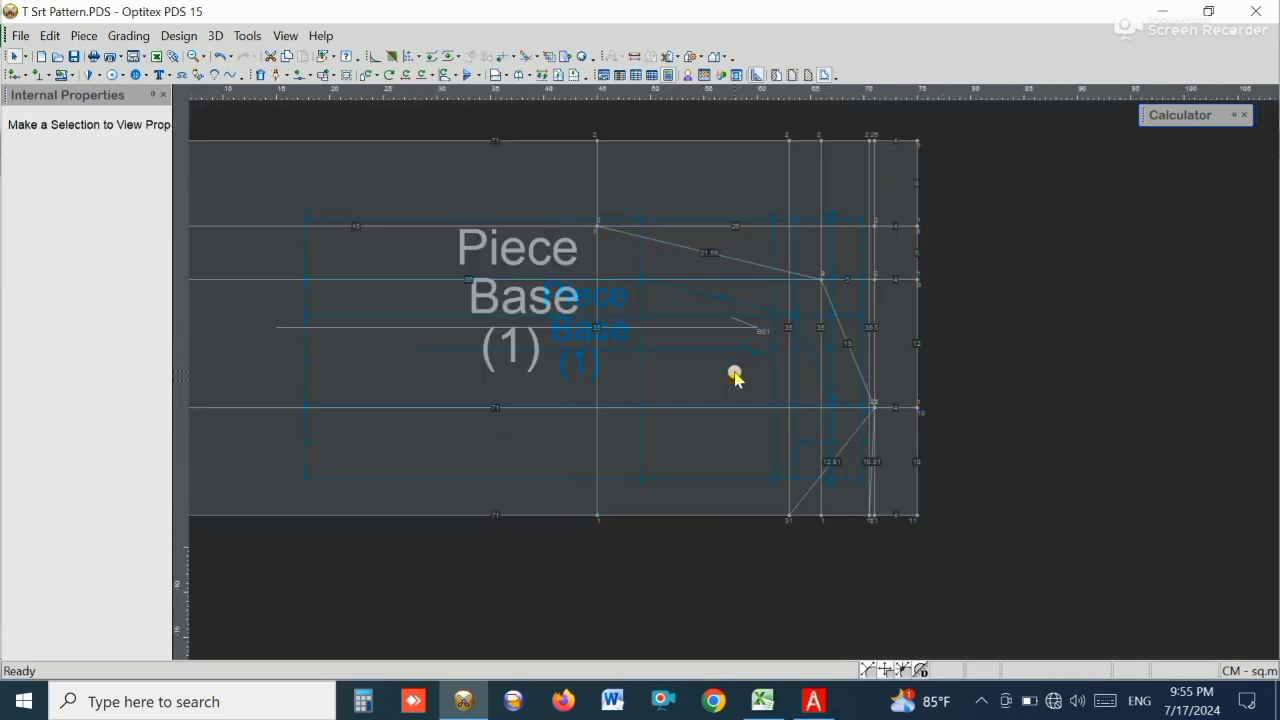
scroll(734, 379, down, 3)
scroll(734, 381, up, 2)
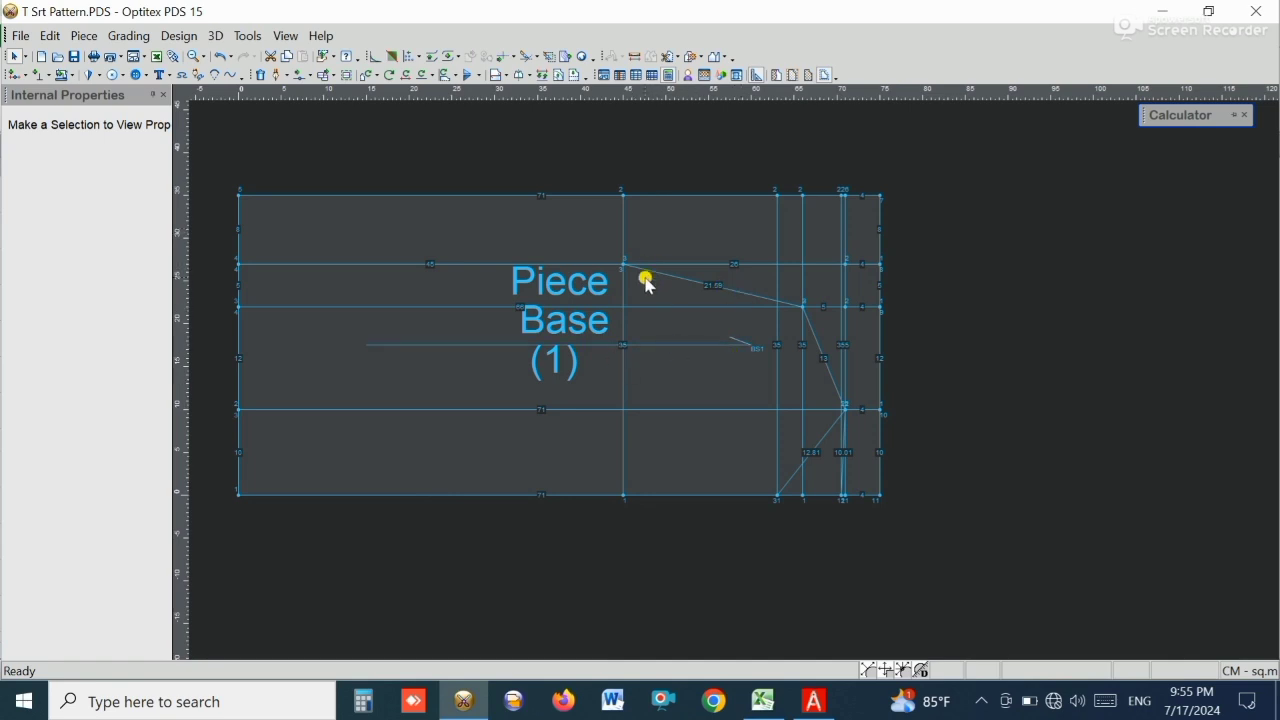
click(310, 79)
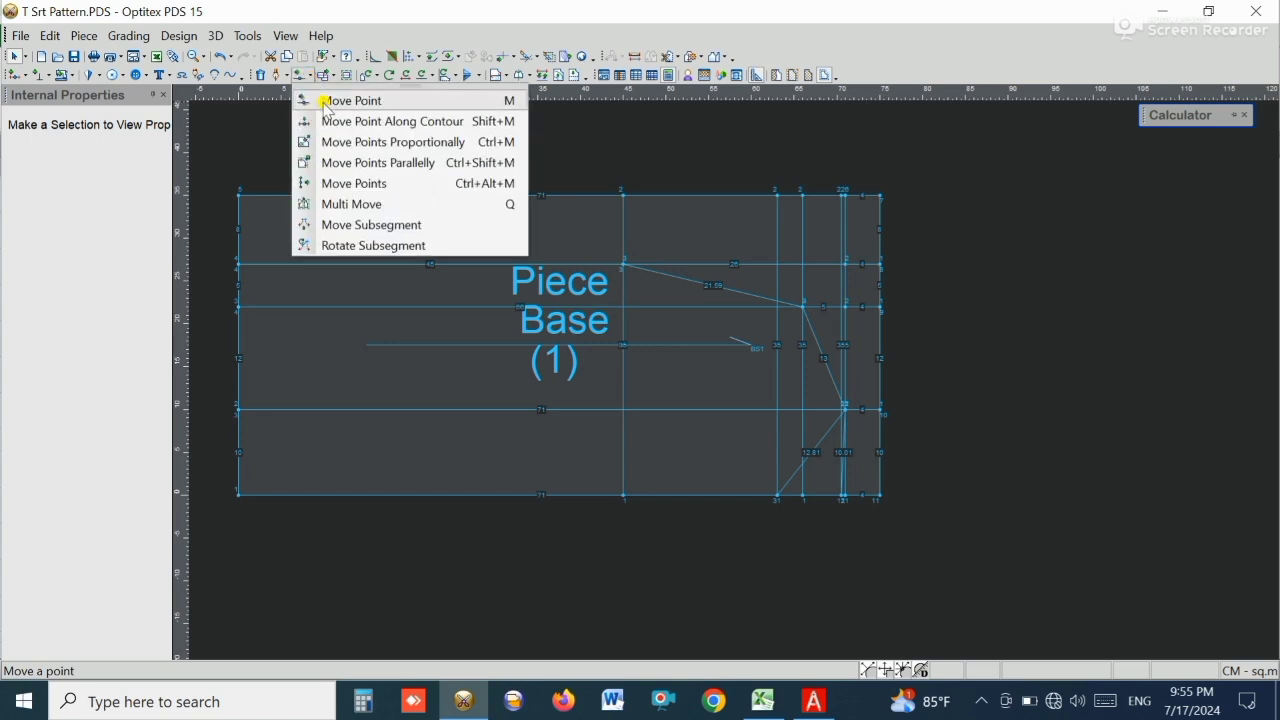
click(364, 102)
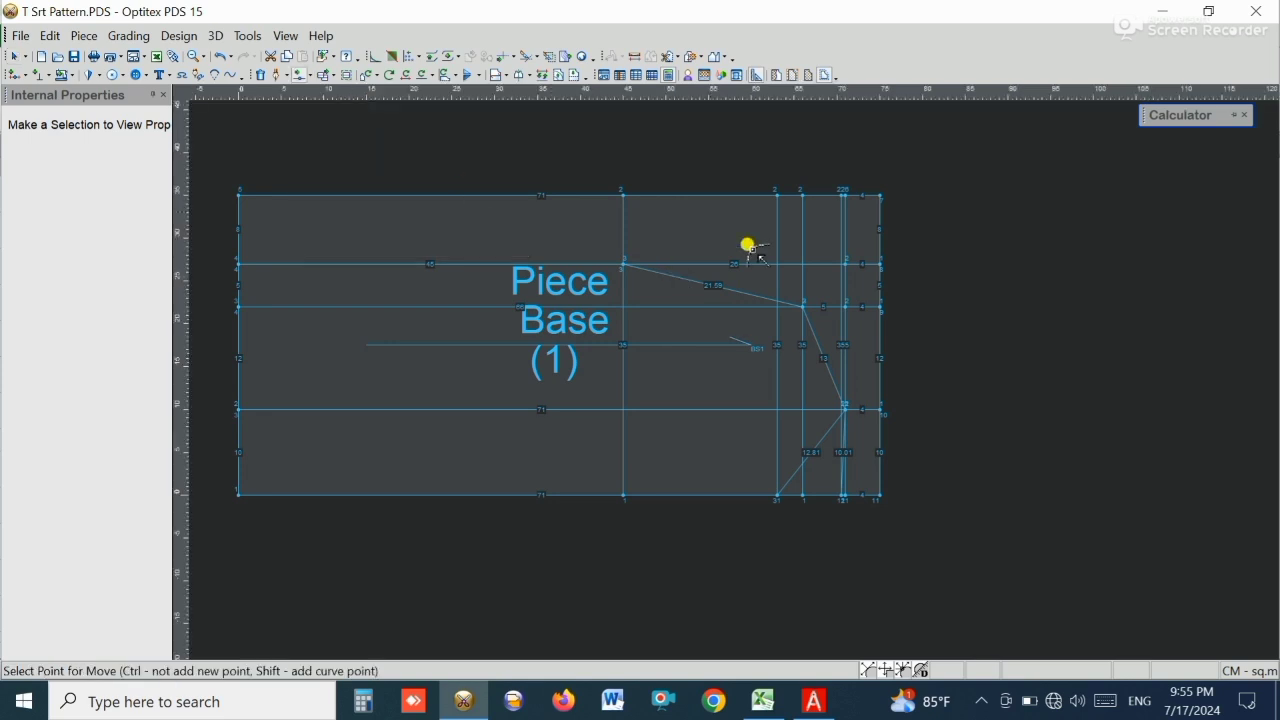
scroll(724, 362, up, 3)
scroll(724, 370, up, 5)
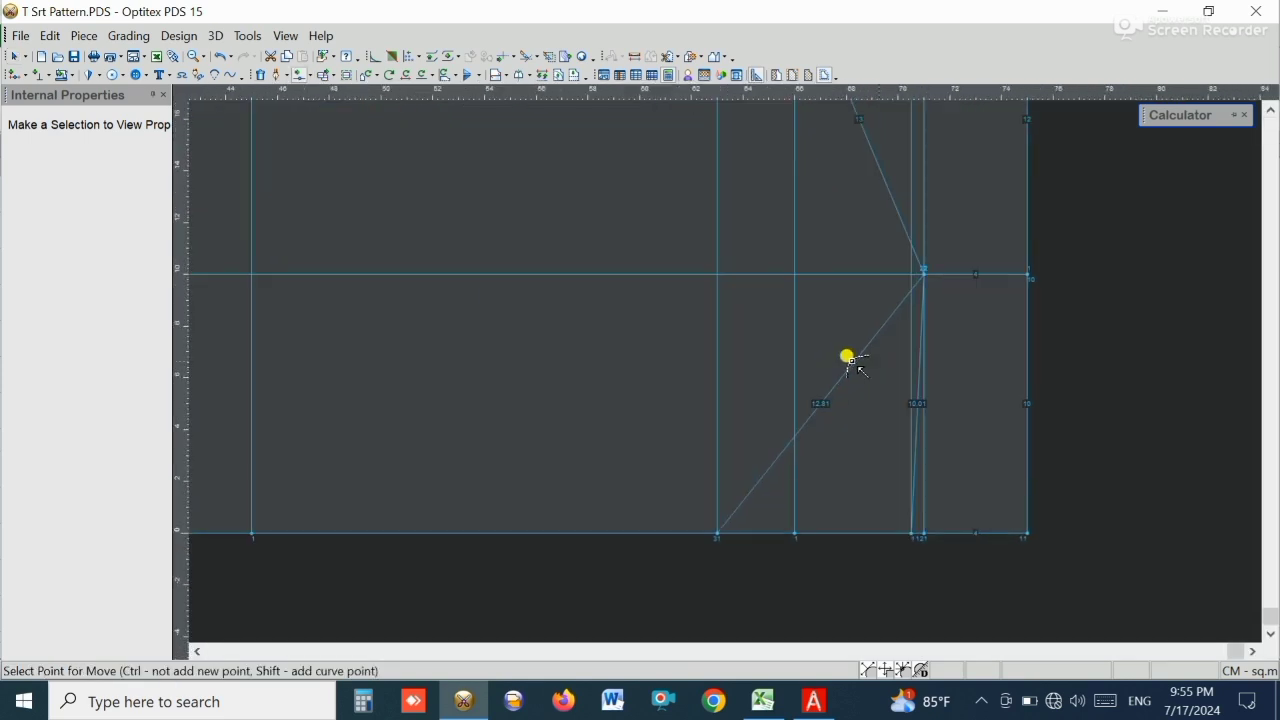
click(674, 327)
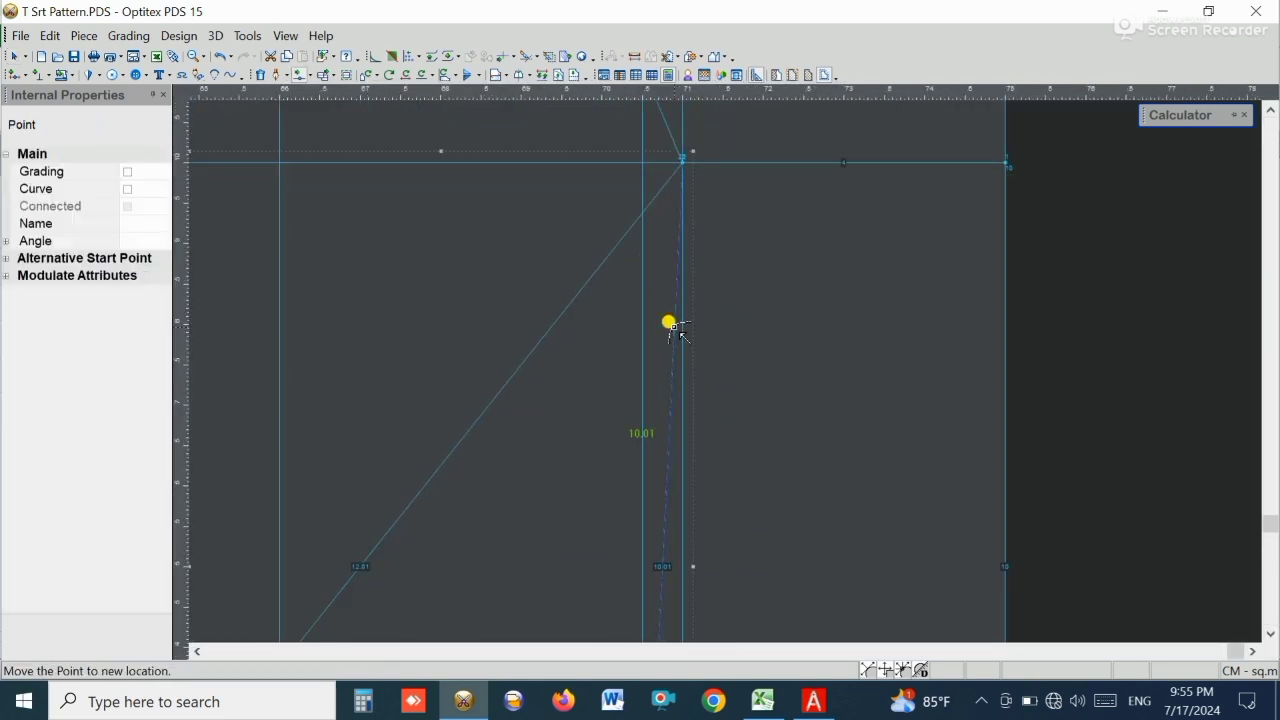
click(642, 302)
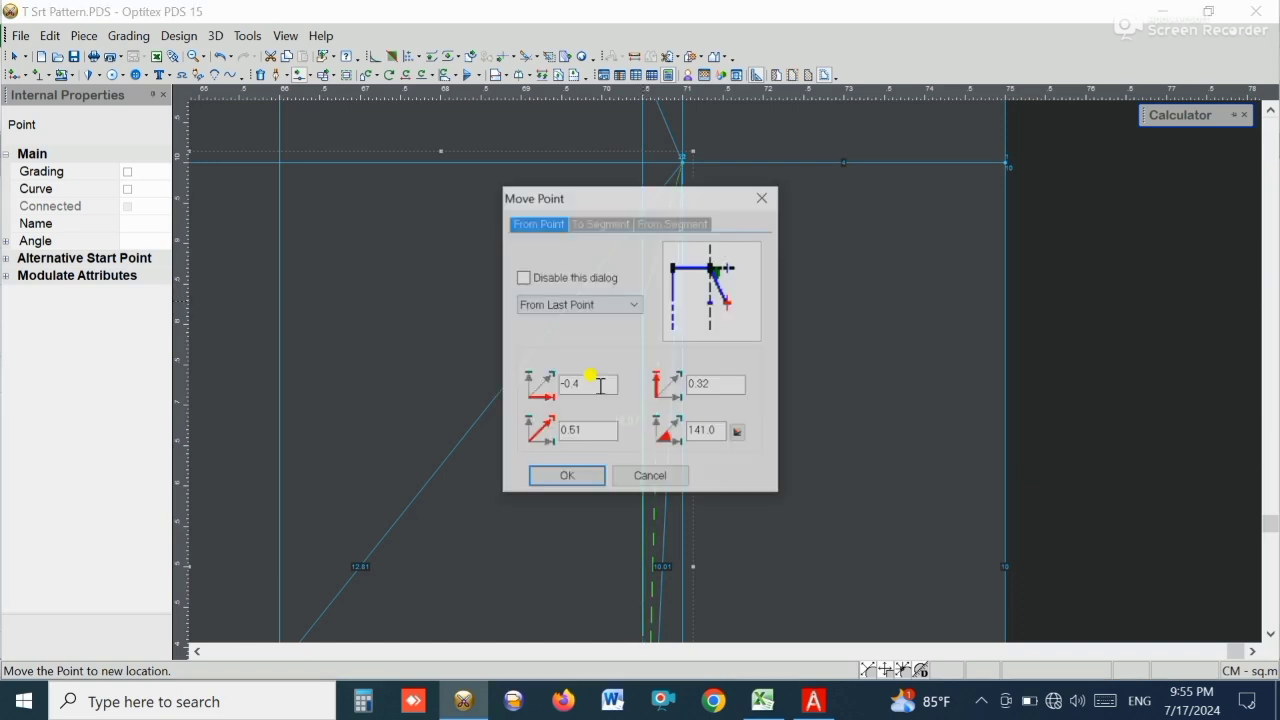
click(565, 475)
- Add a second back-neckline point near the shoulder and move it by -0.16 and 0.08 cm, leaving the Move Point tool
scroll(723, 355, up, 4)
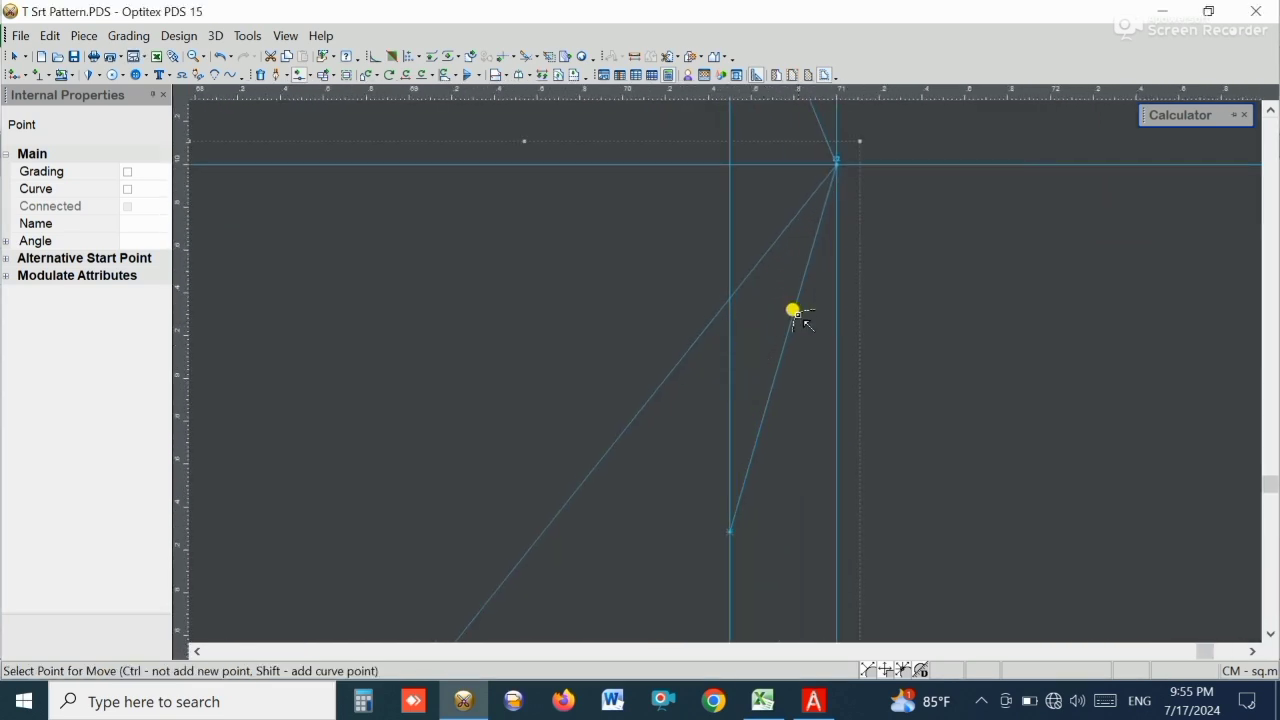
click(796, 296)
click(763, 282)
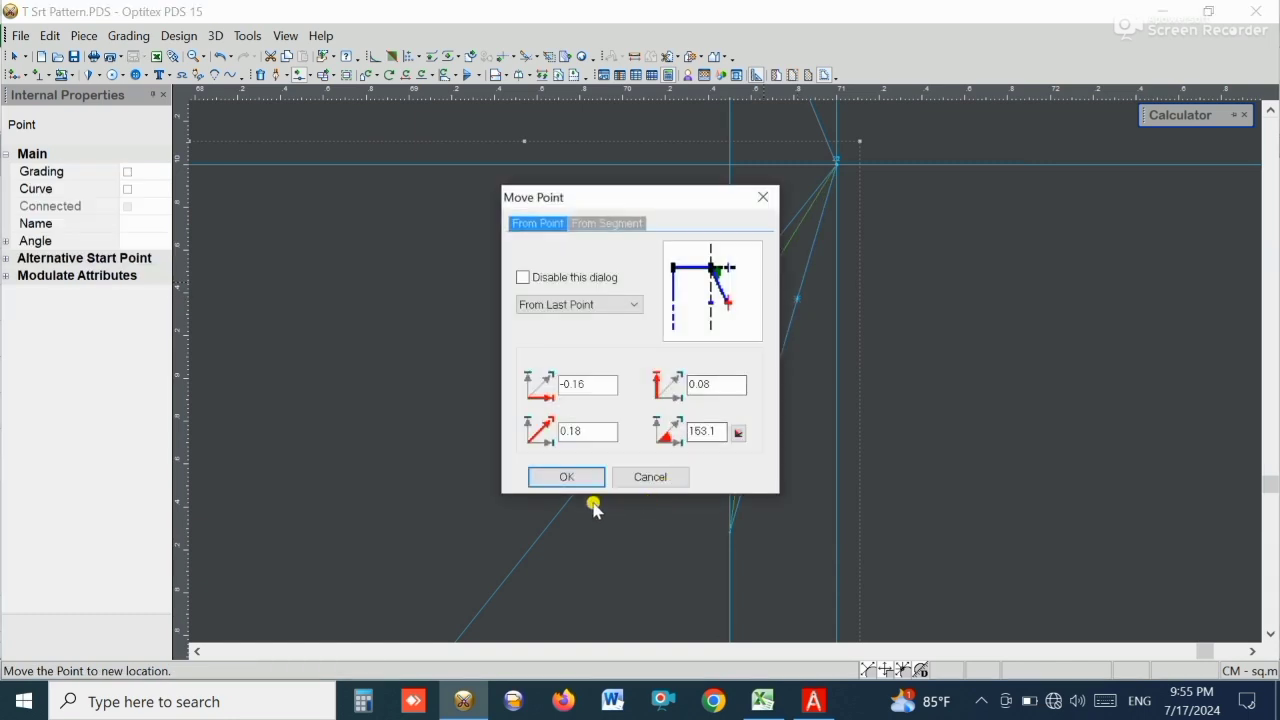
click(566, 474)
right_click(920, 268)
key(Escape)
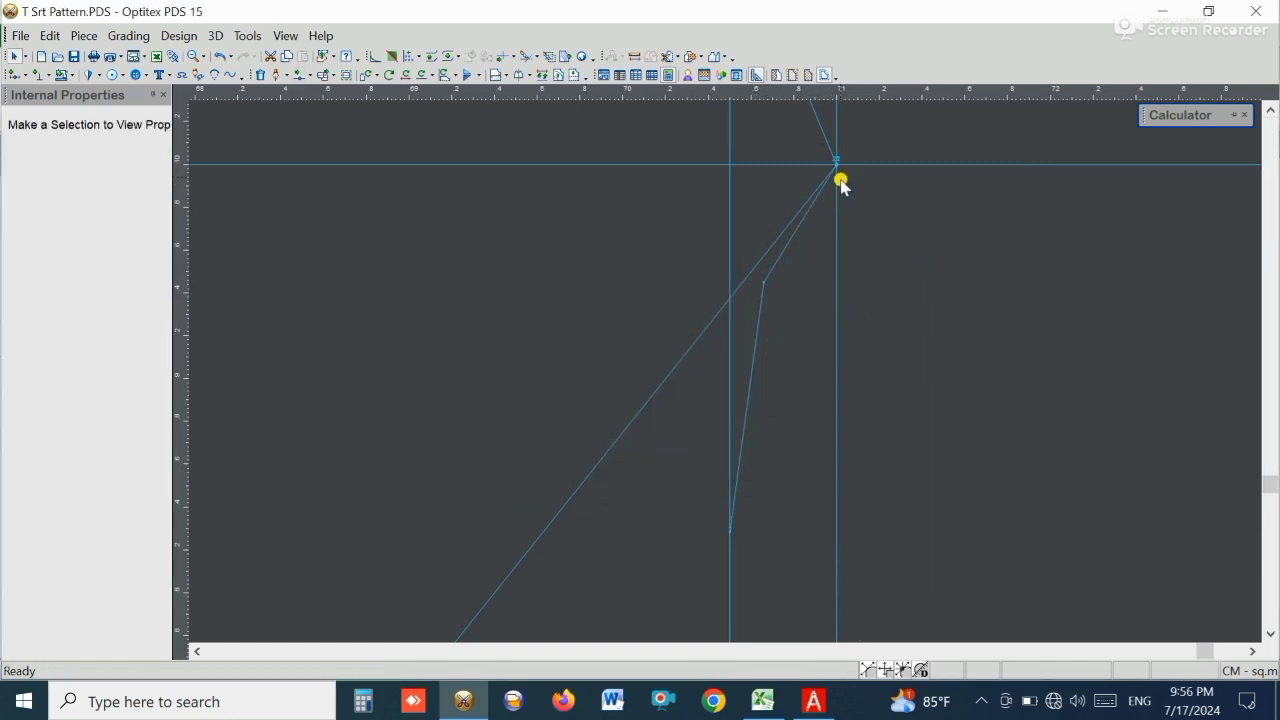
- Turn the second back-neckline point into a curve point so the segment is rounded
click(764, 284)
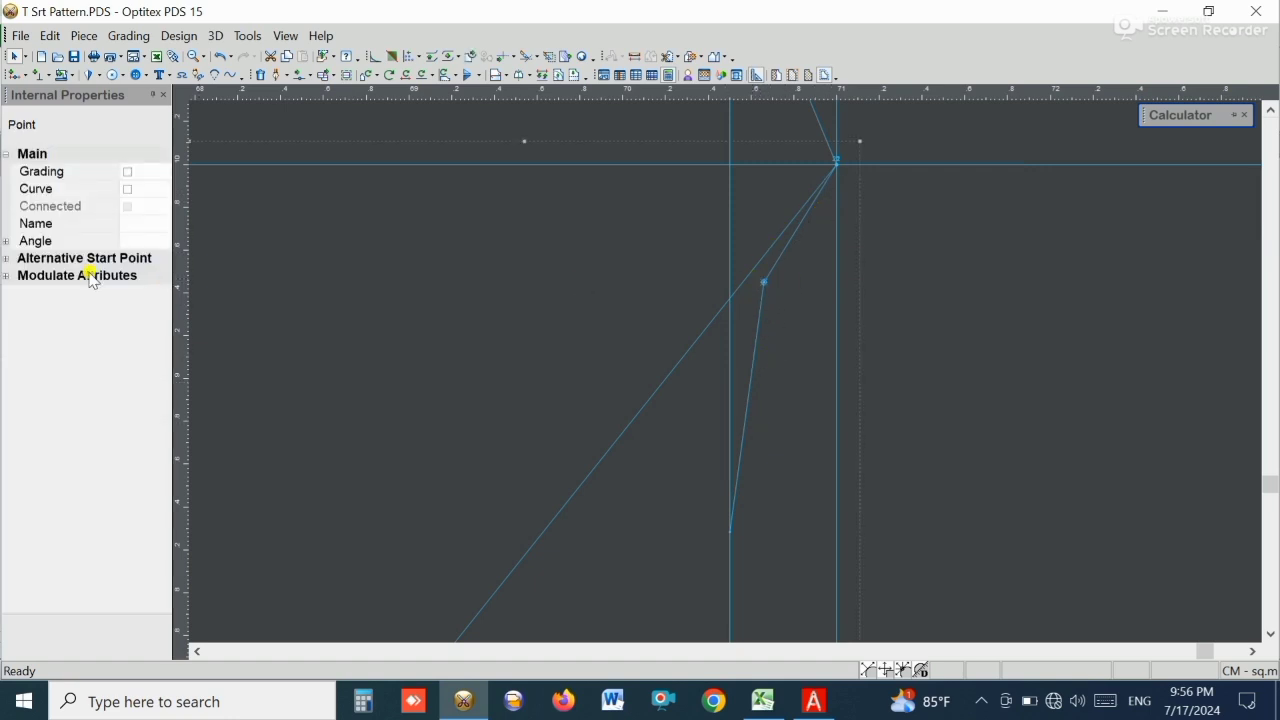
click(766, 287)
click(766, 287)
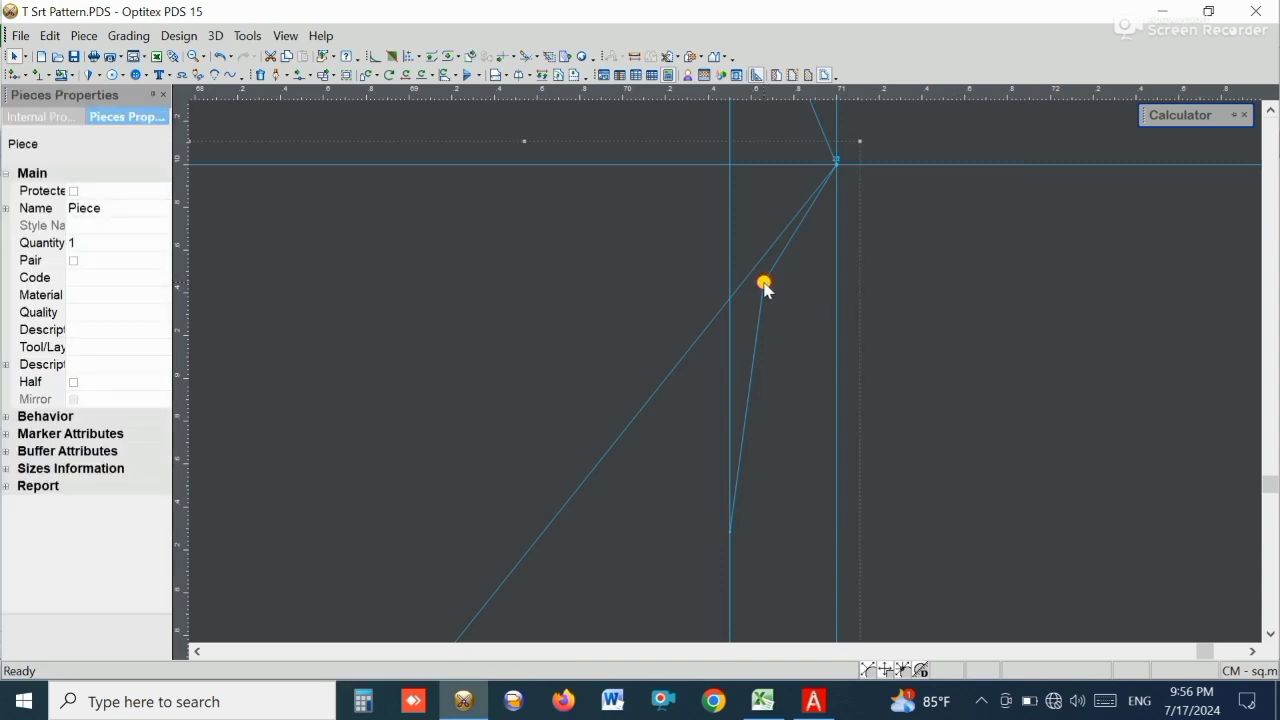
click(774, 292)
click(765, 285)
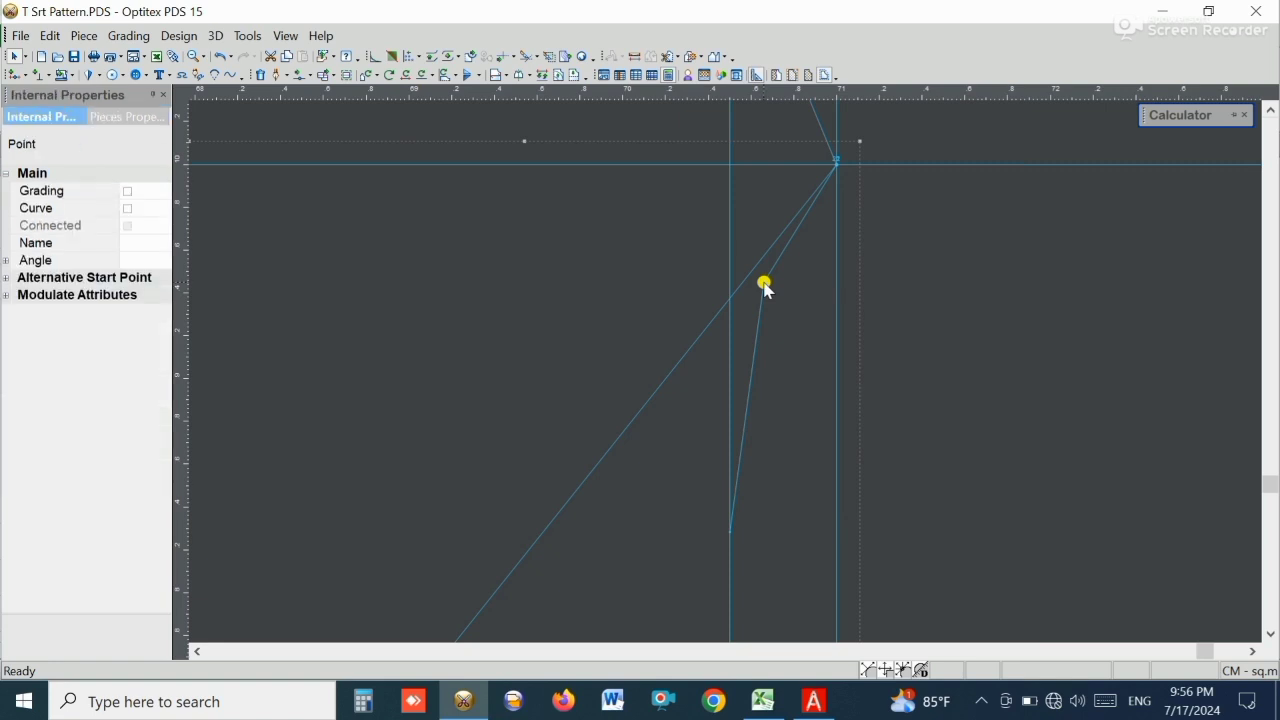
click(134, 208)
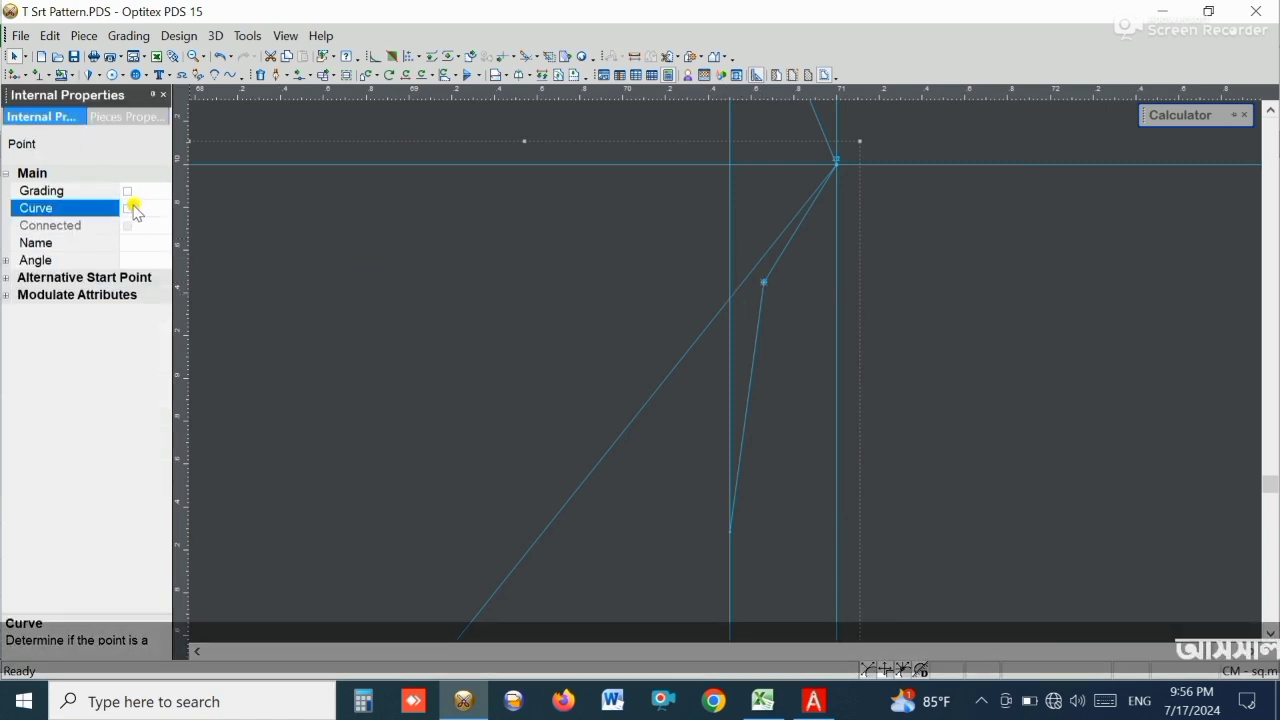
click(128, 208)
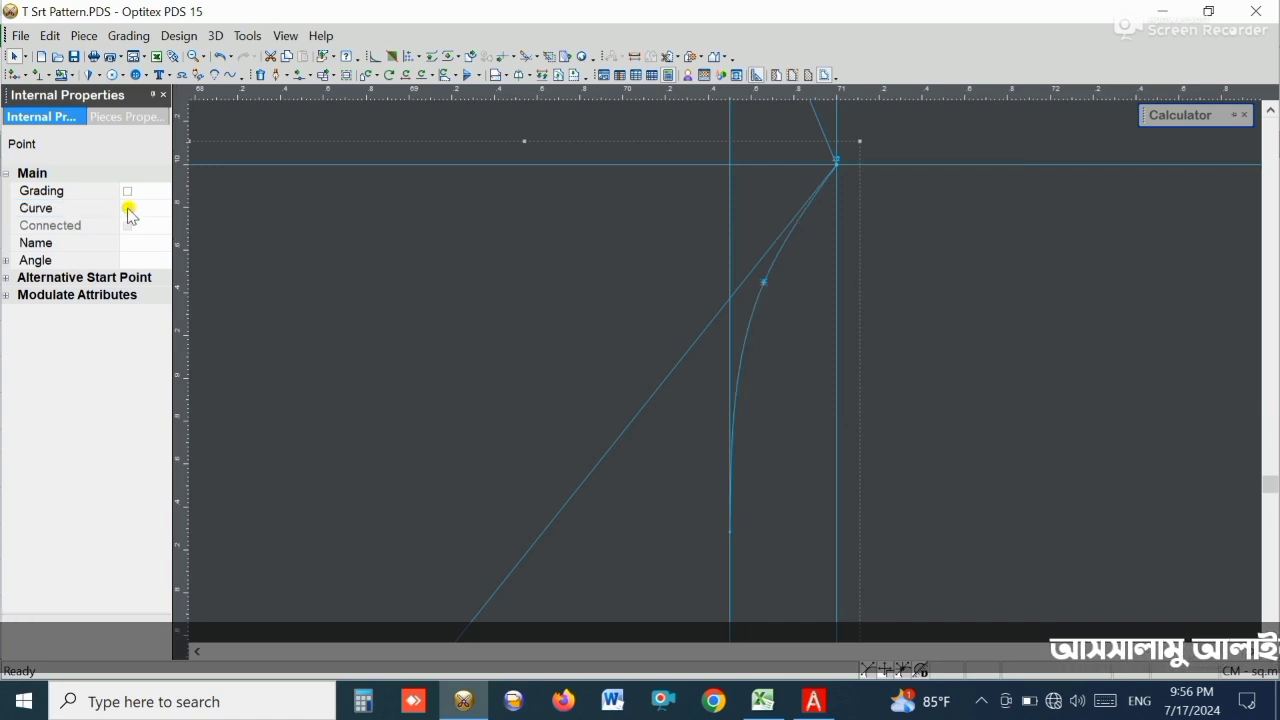
- Move the lower back-neckline point along the vertical guide toward the shoulder line with the Move Point tool
click(791, 326)
scroll(776, 400, down, 2)
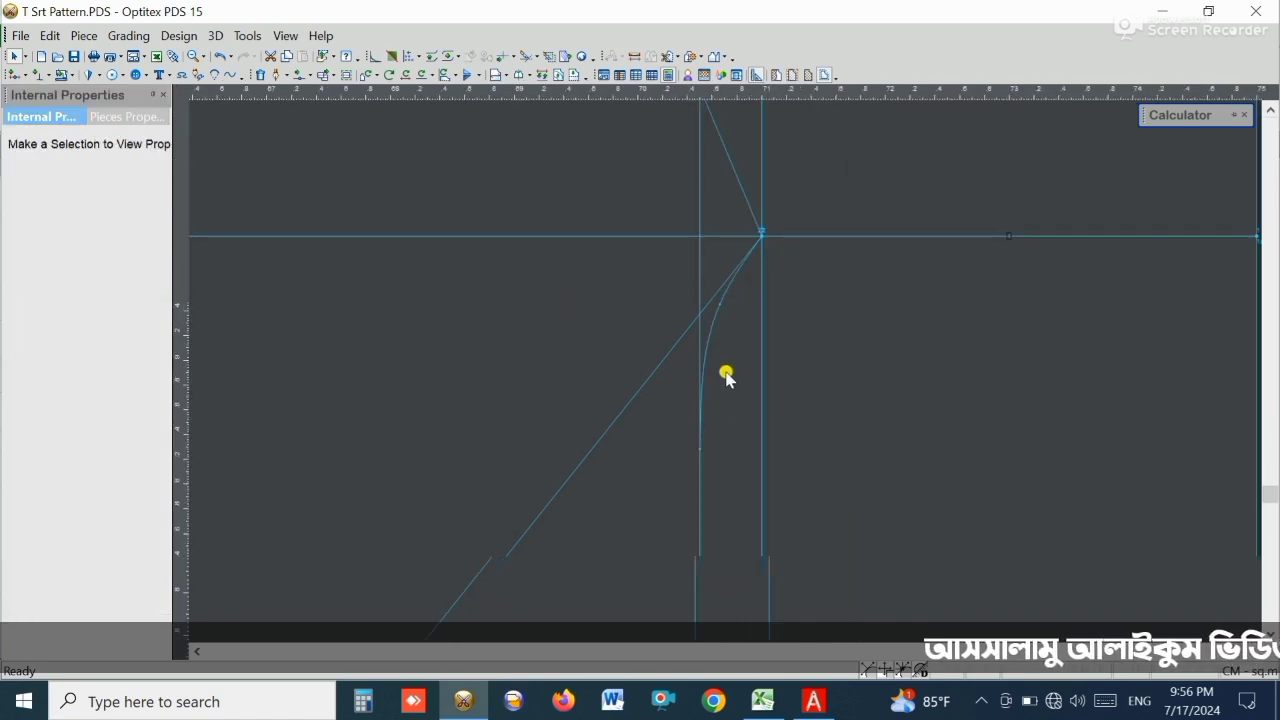
scroll(726, 372, up, 1)
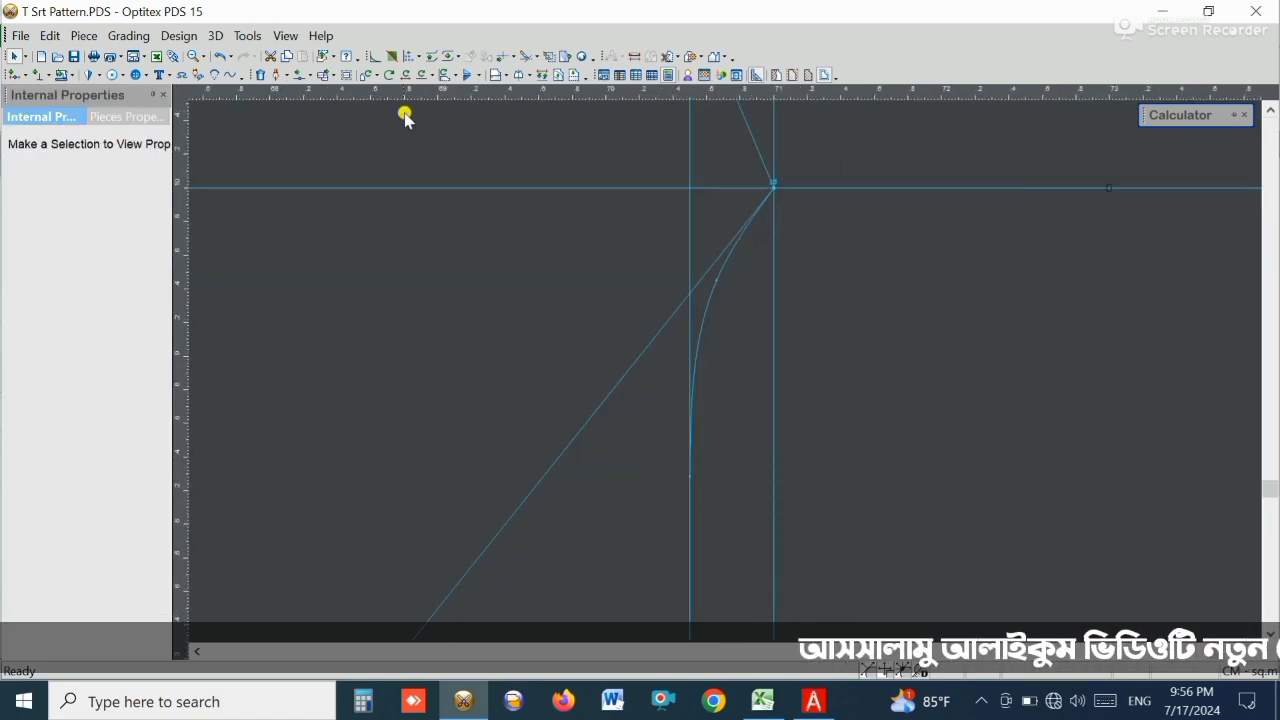
click(302, 77)
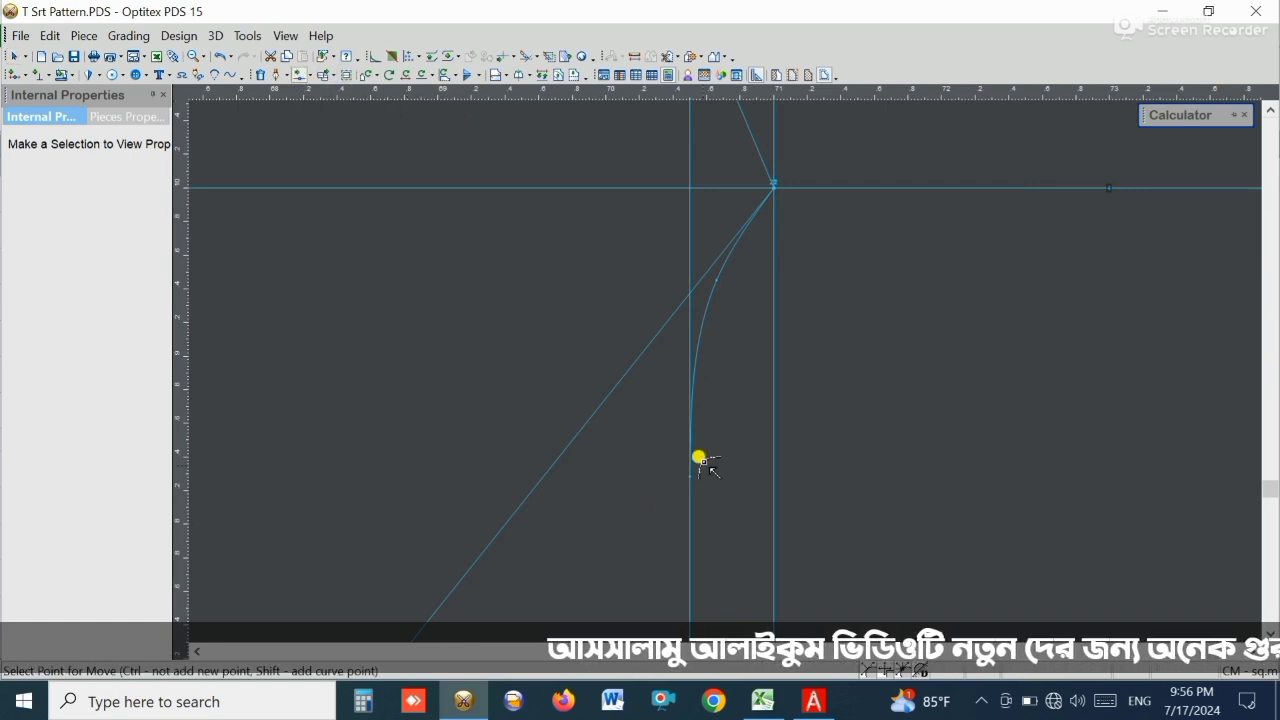
drag(686, 474, 686, 385)
click(586, 476)
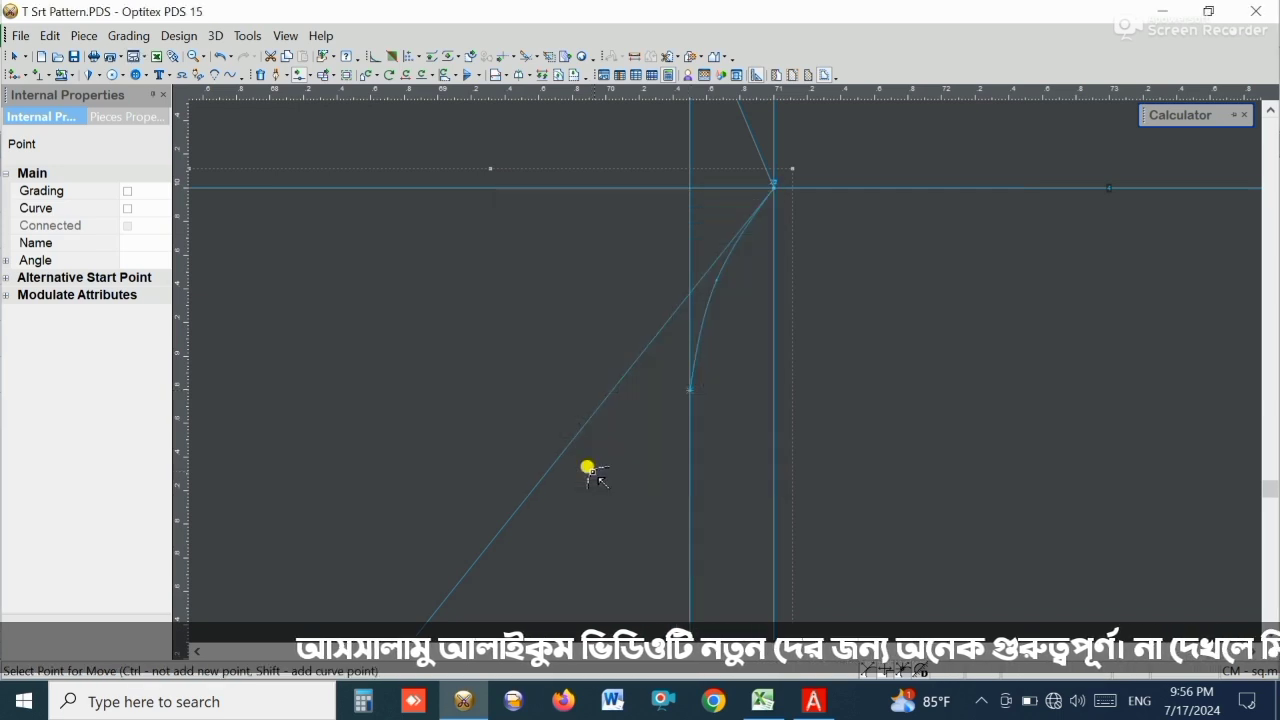
- Move the back-neckline curve point by -0.04 cm horizontally and 0.14 cm vertically
scroll(718, 276, up, 2)
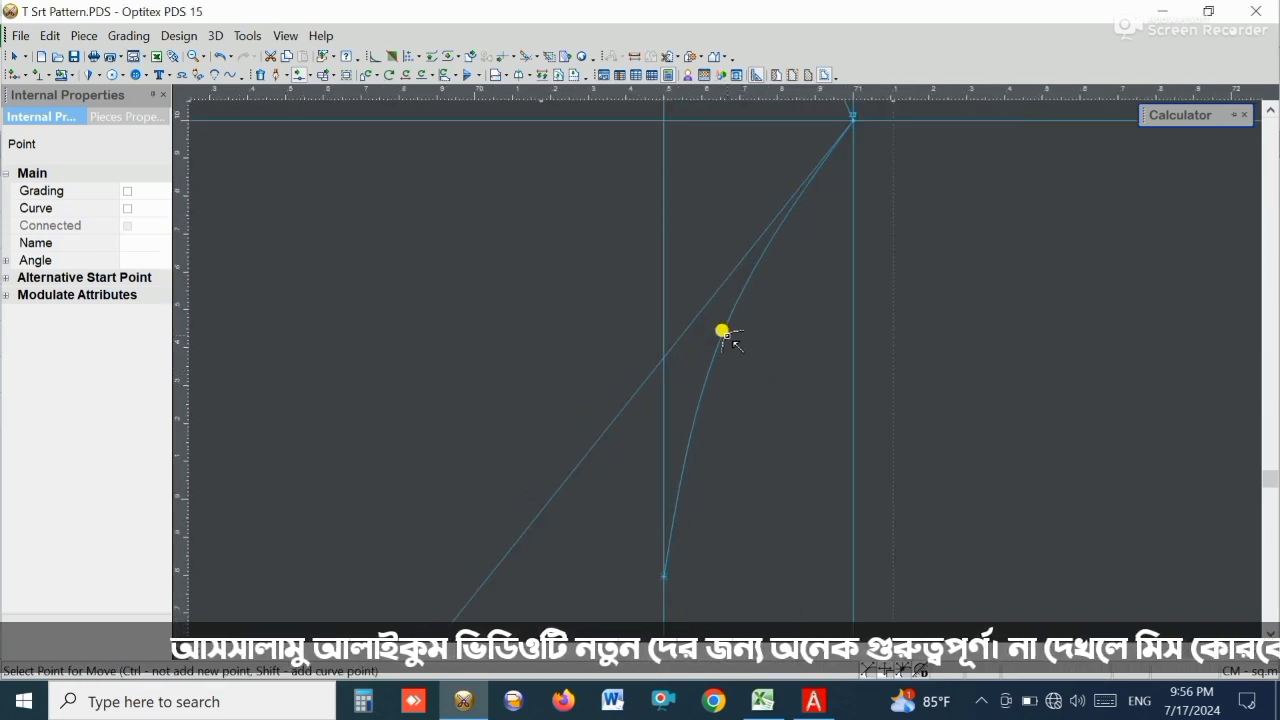
drag(725, 328, 705, 272)
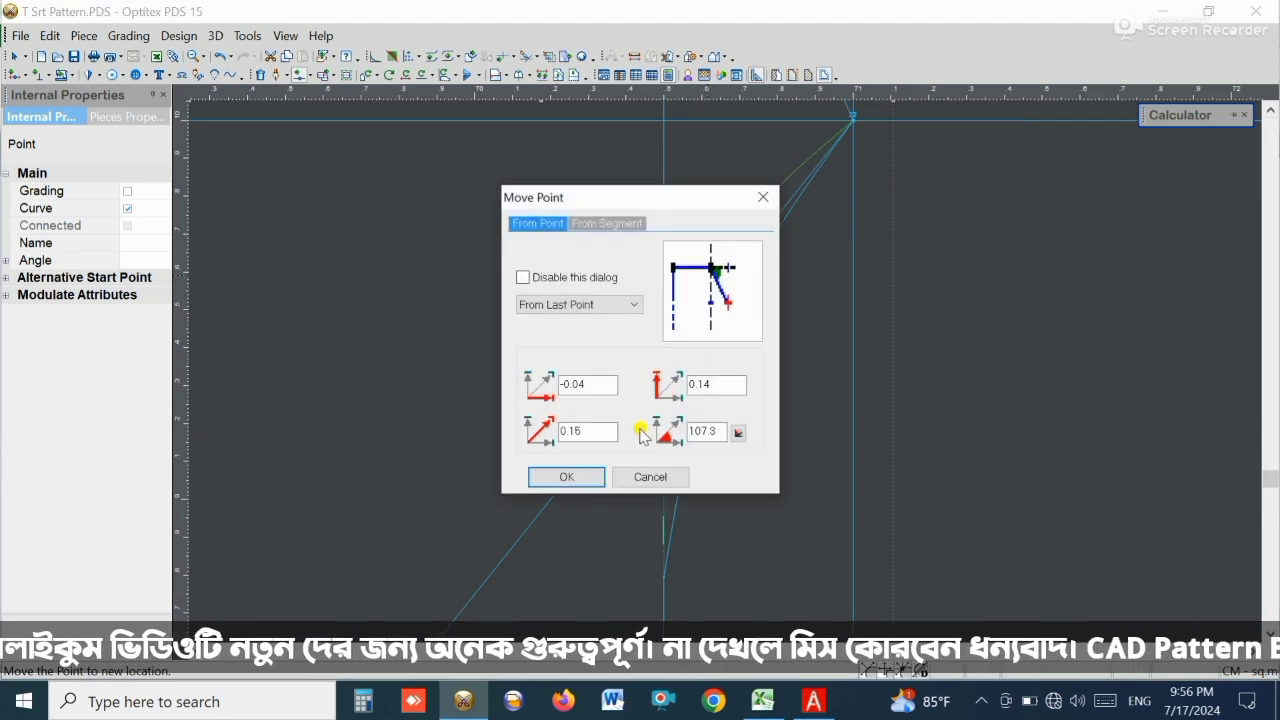
click(575, 478)
- Add a point midway on the front-neckline segment, pull it outward just past the 66 cm guide, and leave the Move Point tool
scroll(722, 374, down, 4)
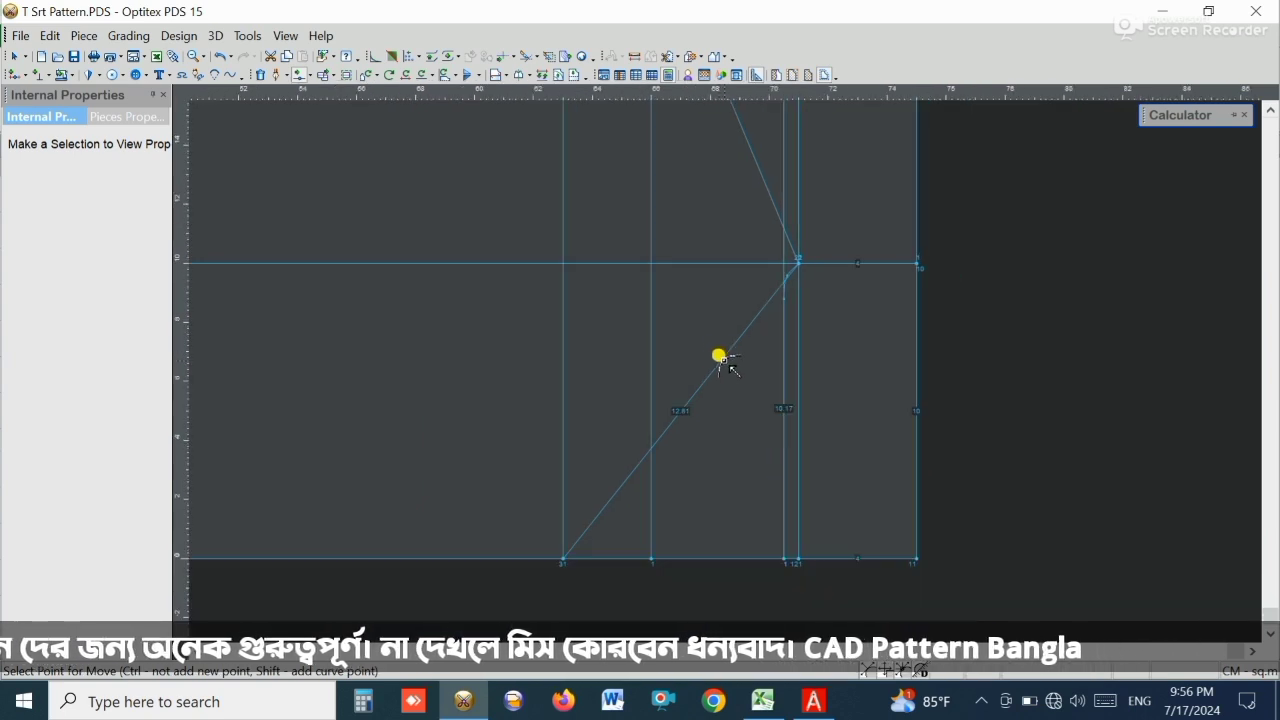
drag(721, 358, 641, 362)
click(578, 476)
right_click(638, 210)
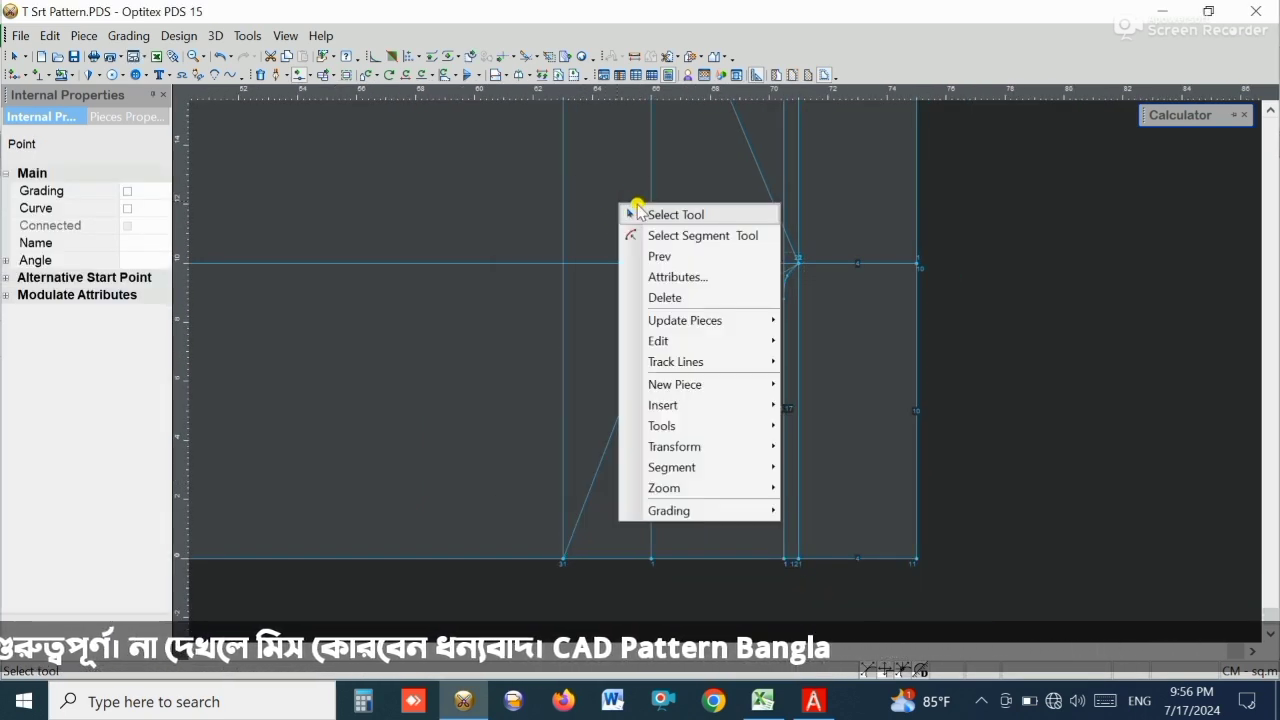
click(640, 213)
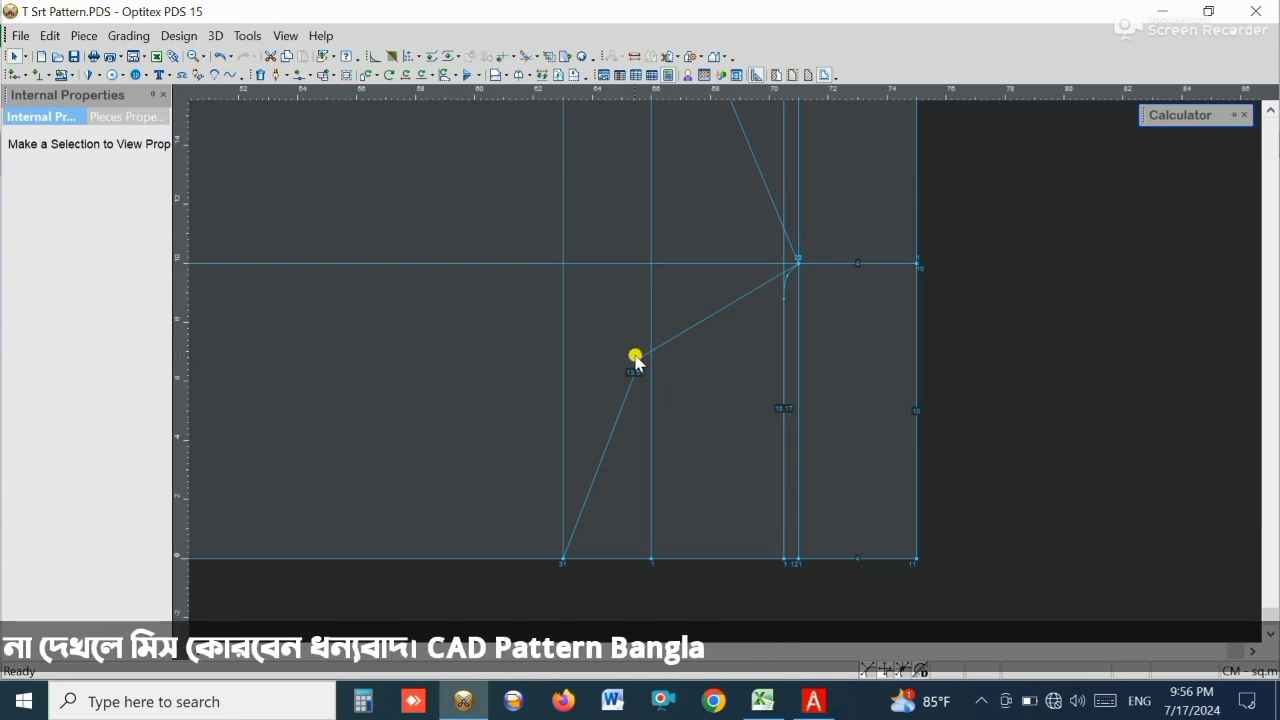
- Turn the added front-neckline point into a curve point so the neckline is rounded
click(637, 358)
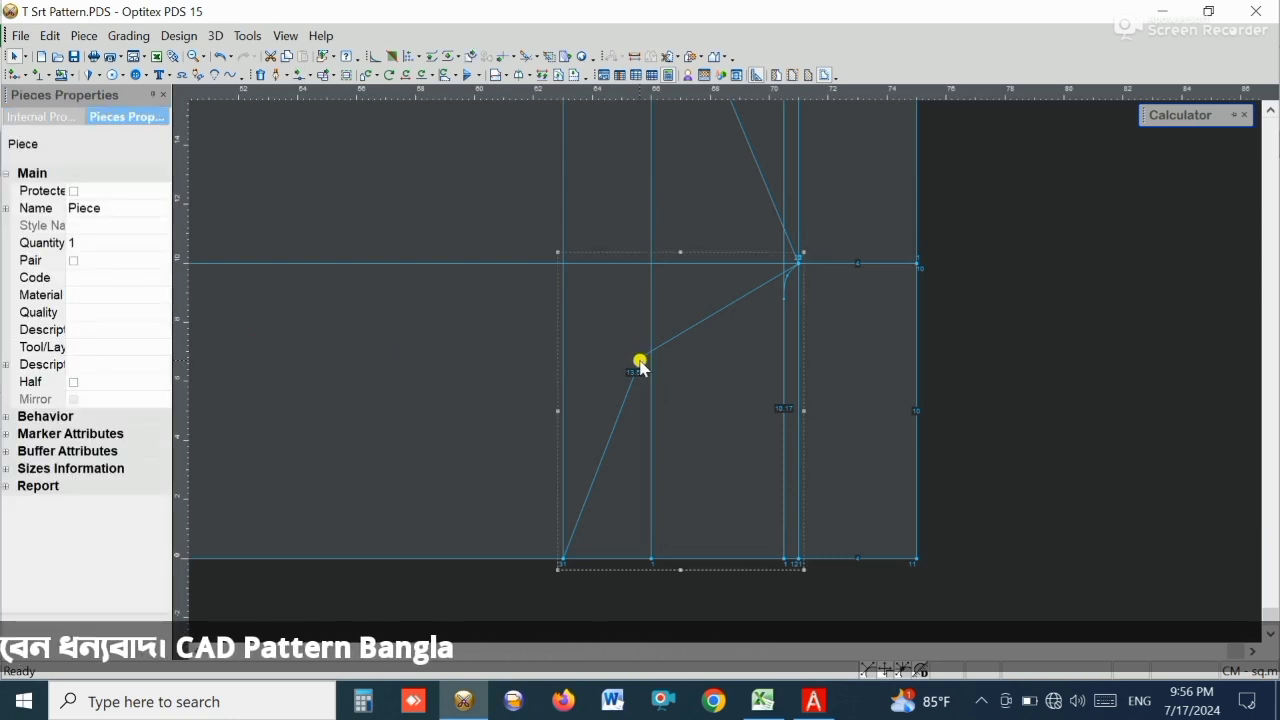
click(641, 358)
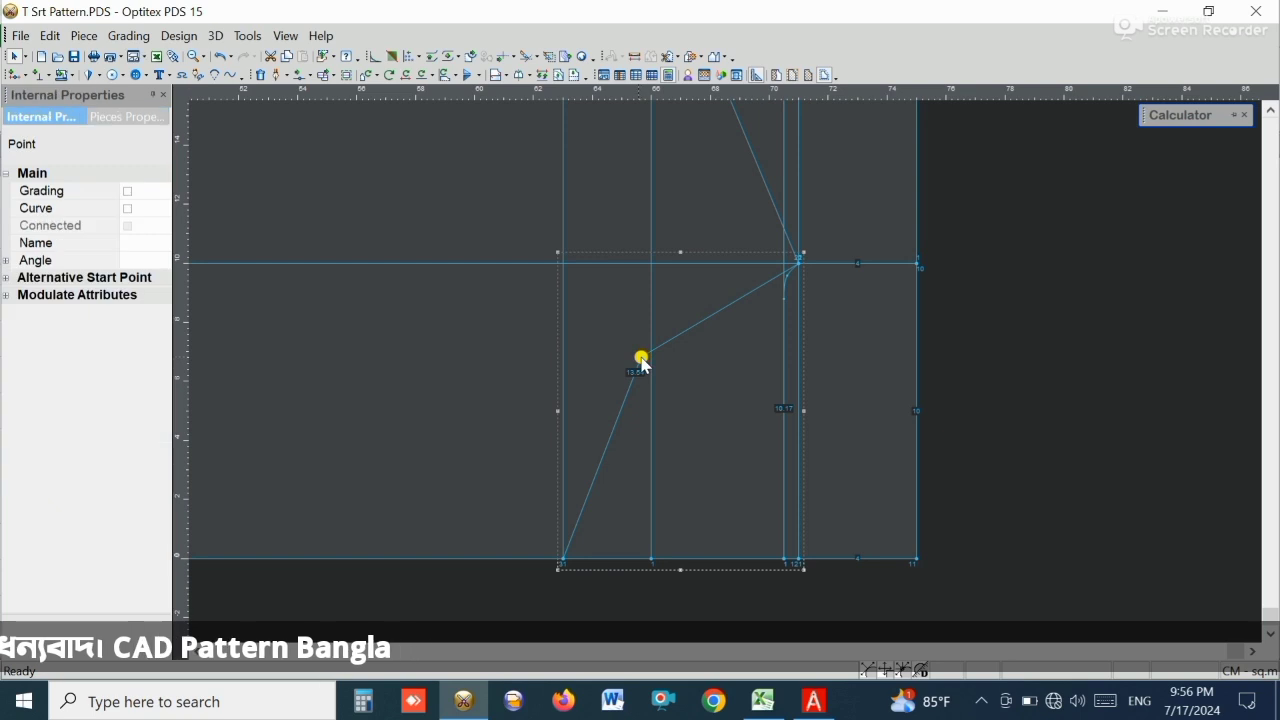
click(127, 208)
click(608, 334)
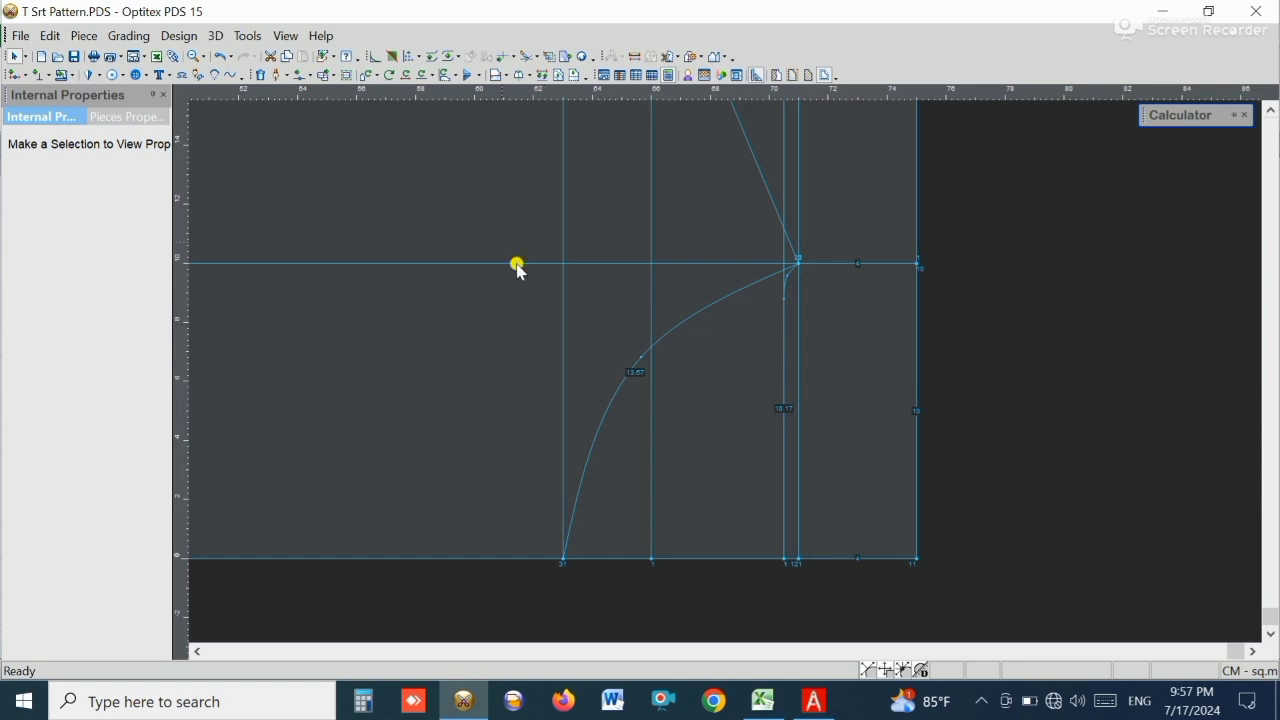
- Move the front-neckline curve point farther toward the neck-depth guide, making the curve about 14.65 cm long
click(302, 77)
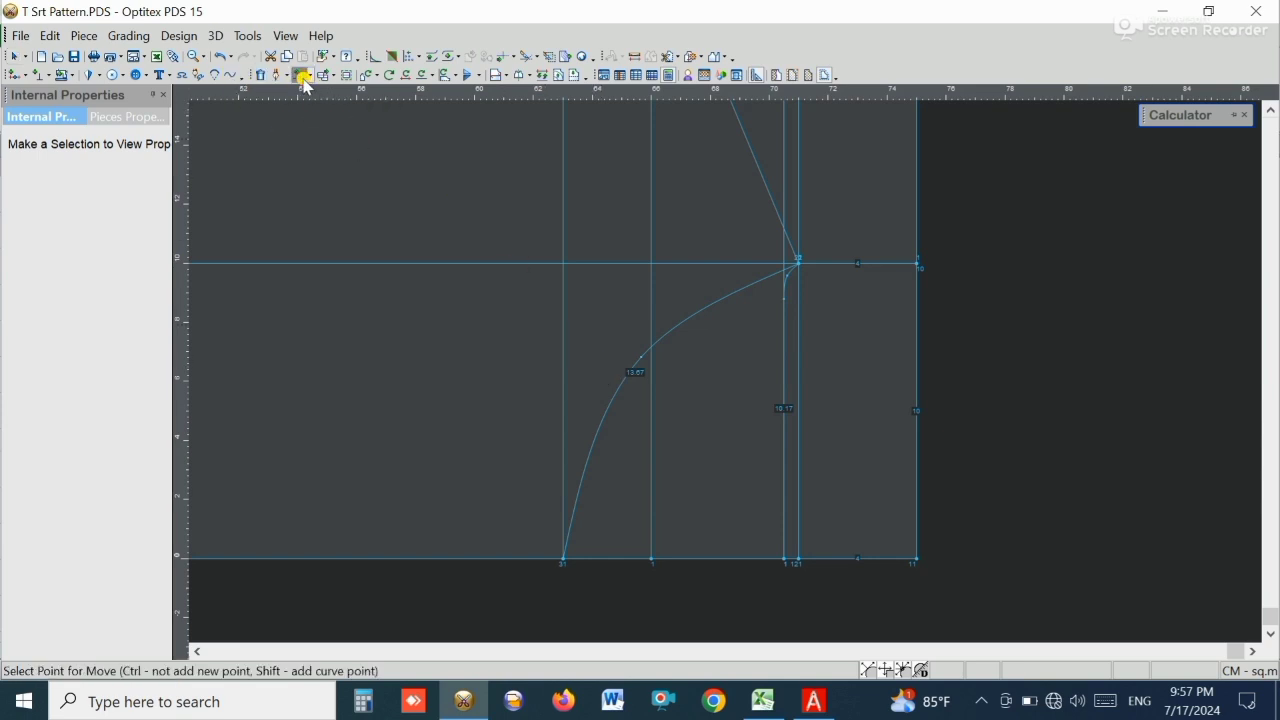
click(637, 357)
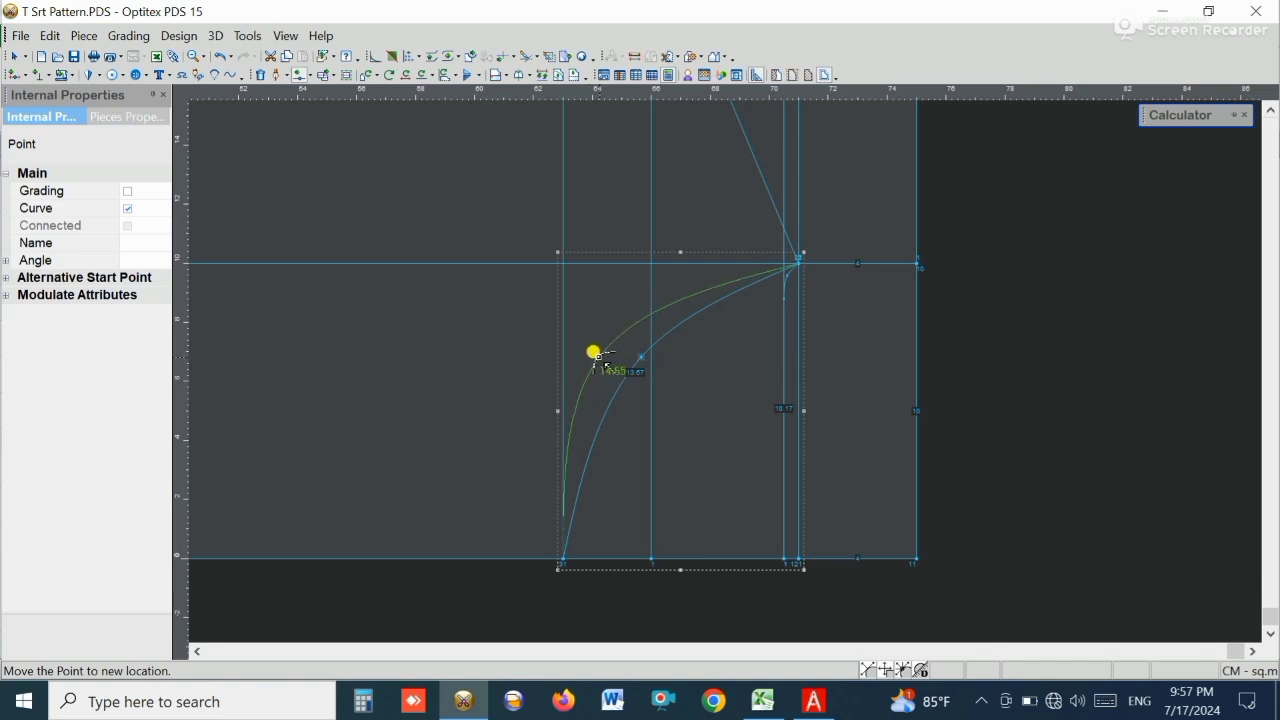
click(597, 355)
click(571, 472)
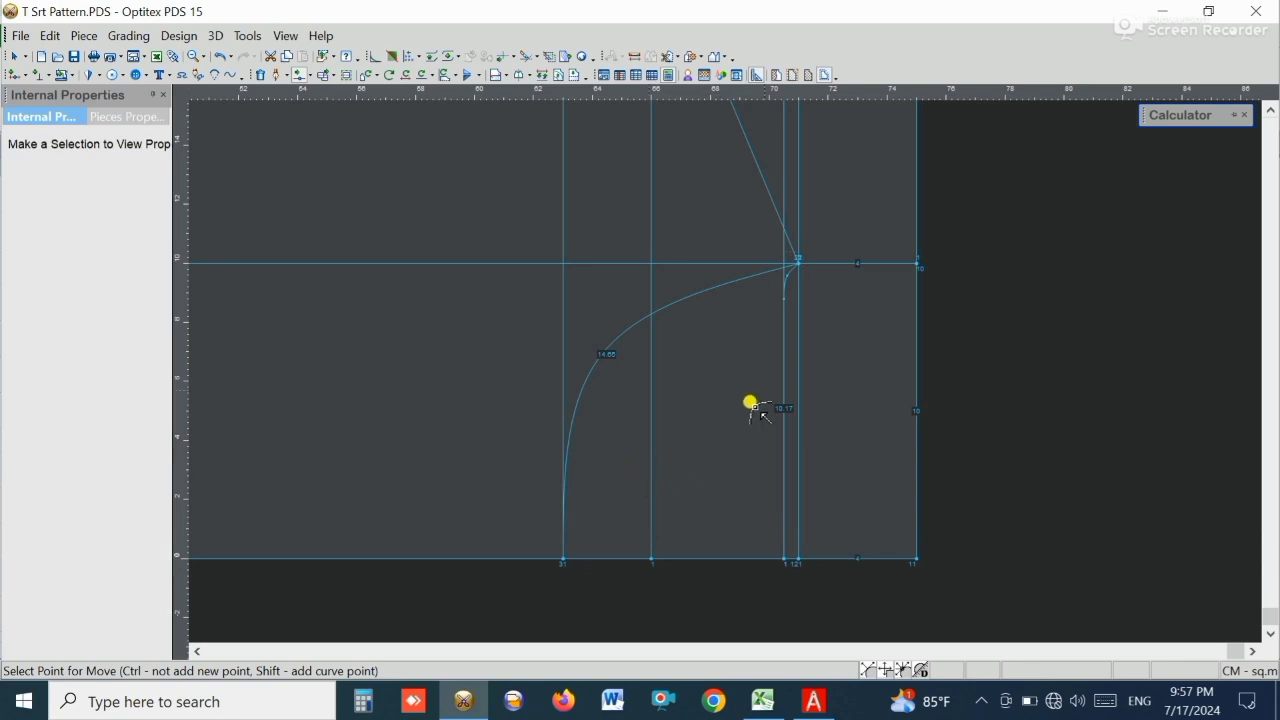
click(605, 352)
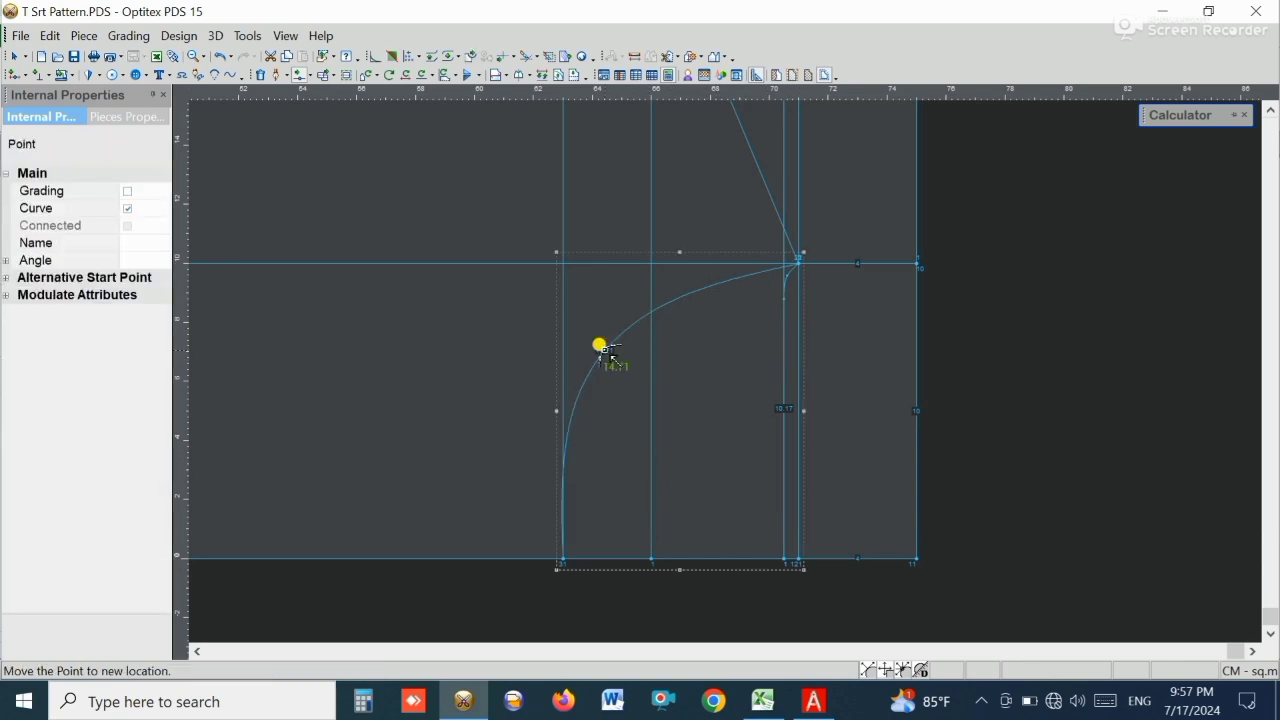
click(606, 354)
click(760, 196)
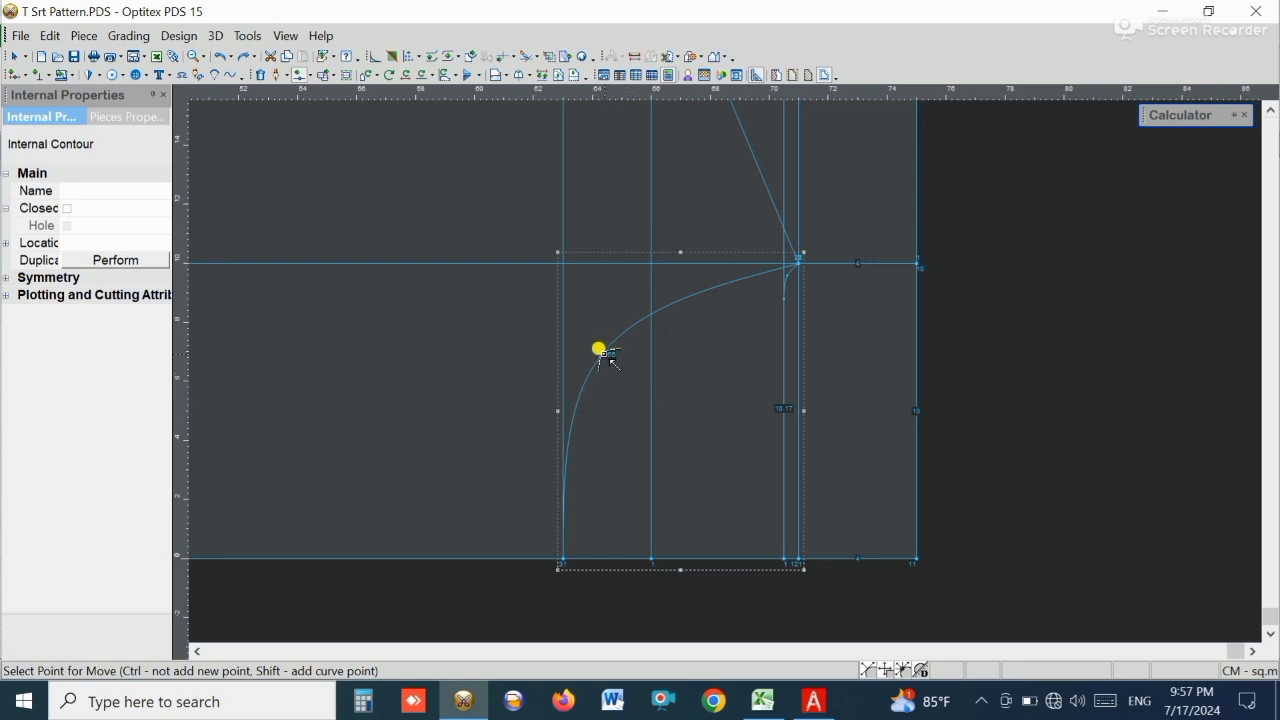
- Nudge the front-neckline curve point slightly toward the centre line, making the neckline curve about 14.45 cm long
click(596, 354)
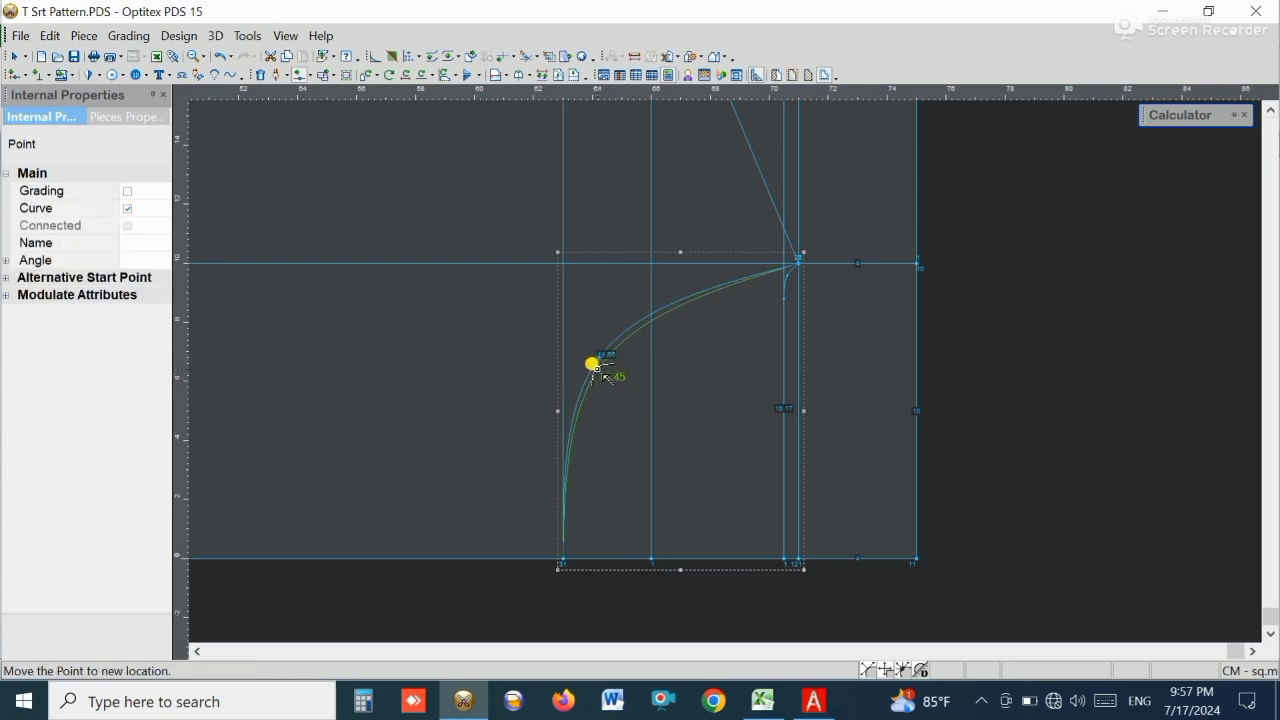
click(597, 368)
click(578, 474)
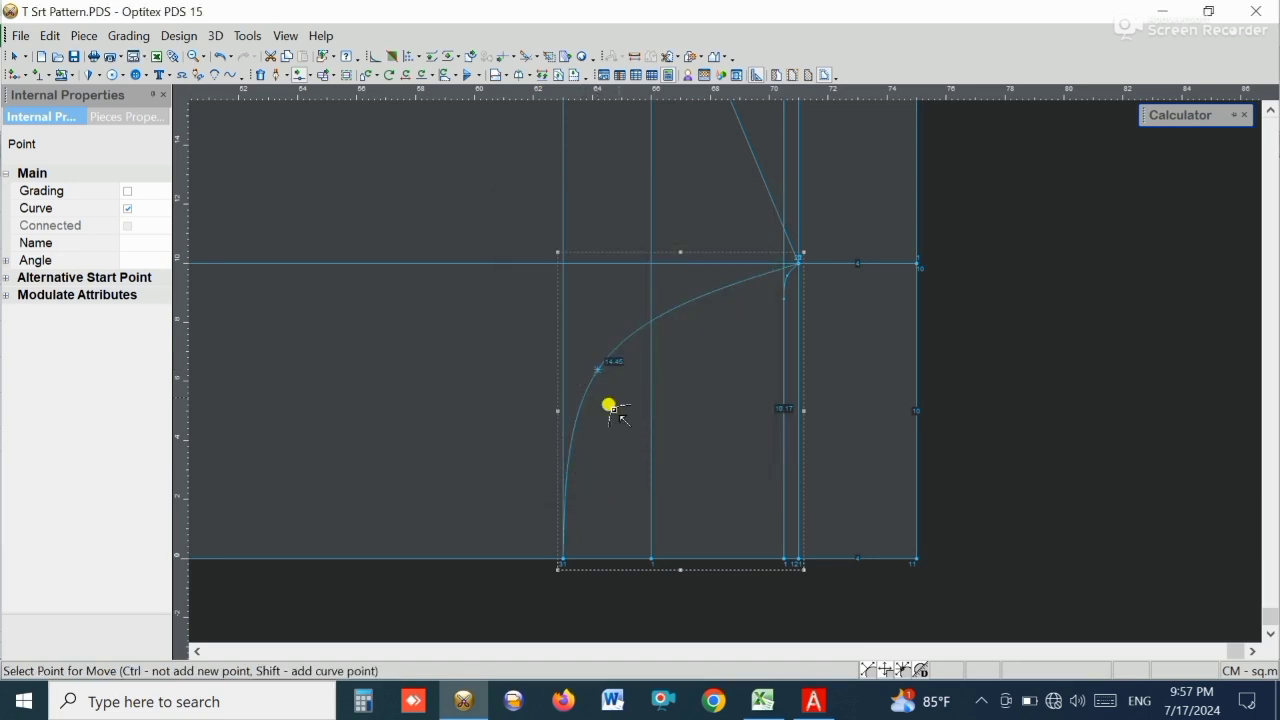
click(604, 313)
- Try adding a point on the straight armhole segment, pulling it inward near the chest end, and leave the Move Point tool
scroll(565, 305, down, 3)
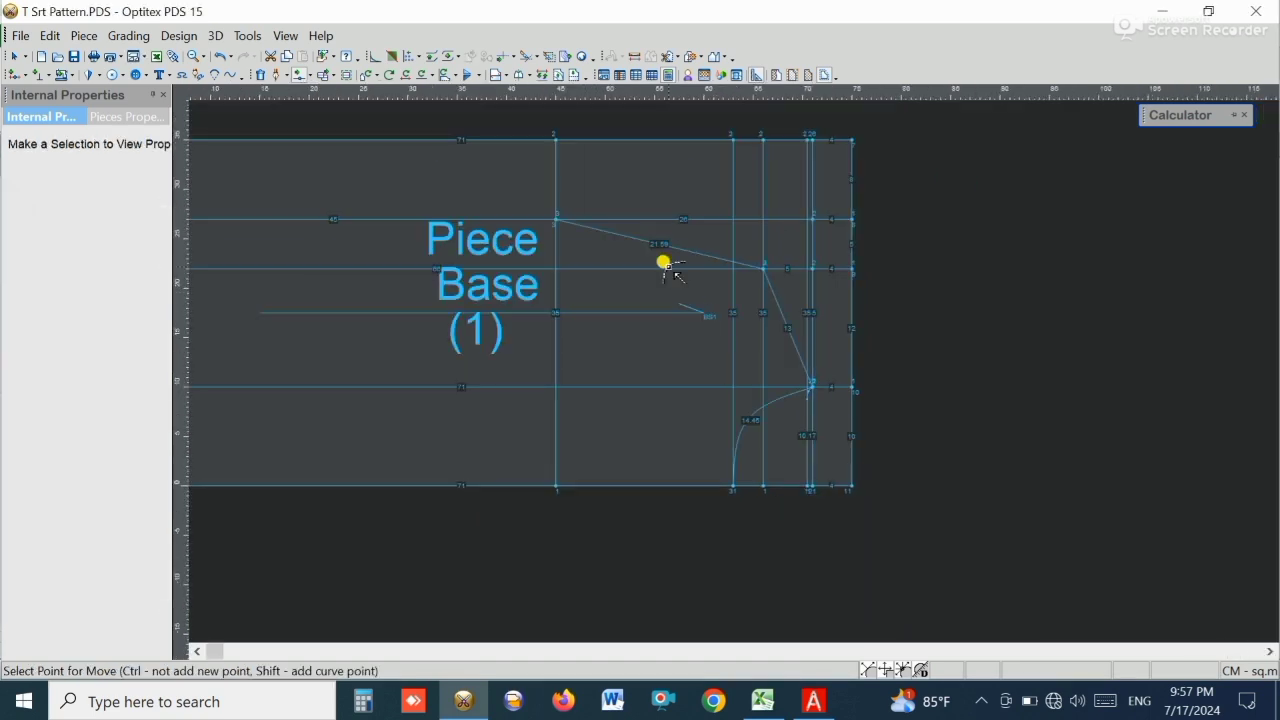
scroll(665, 265, up, 2)
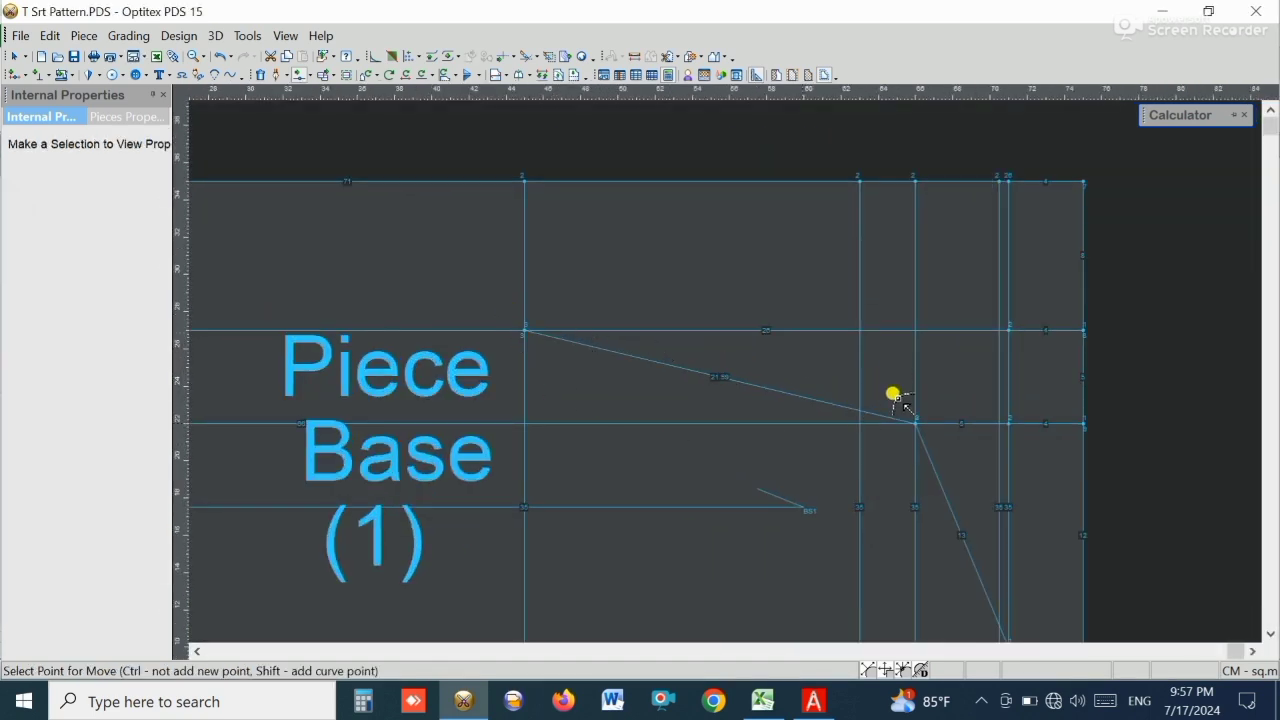
click(642, 357)
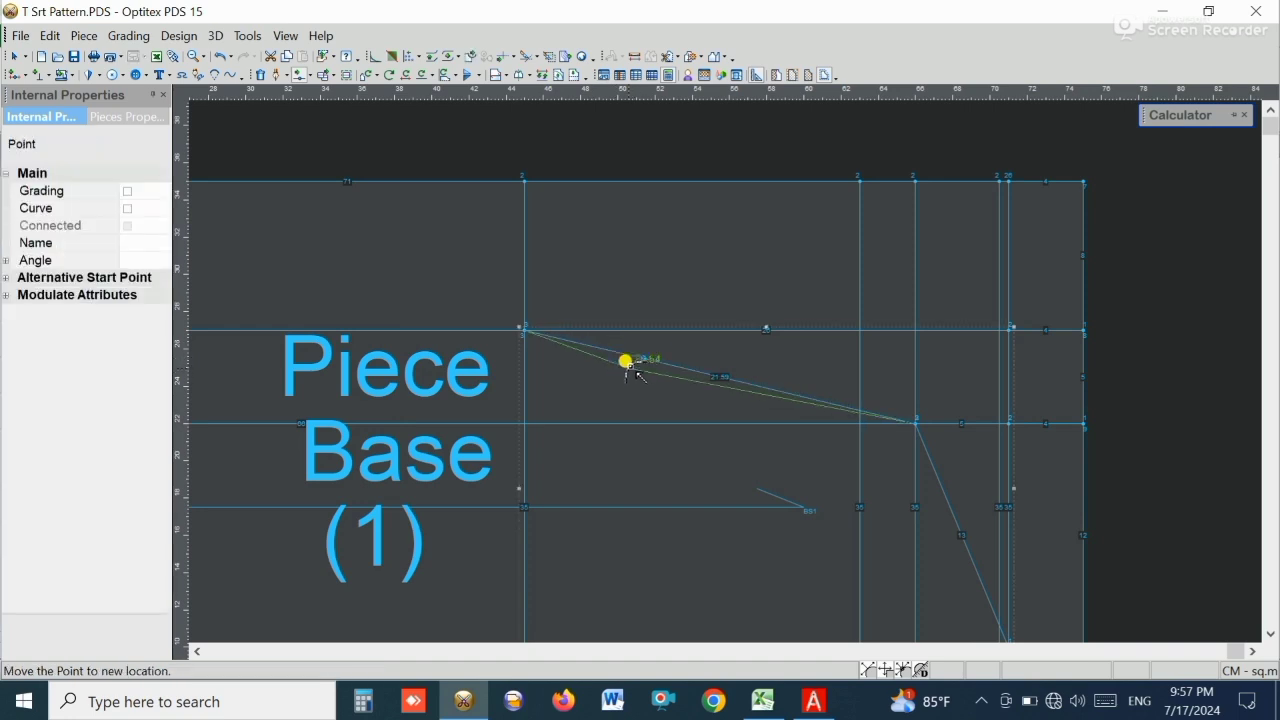
click(583, 403)
click(574, 477)
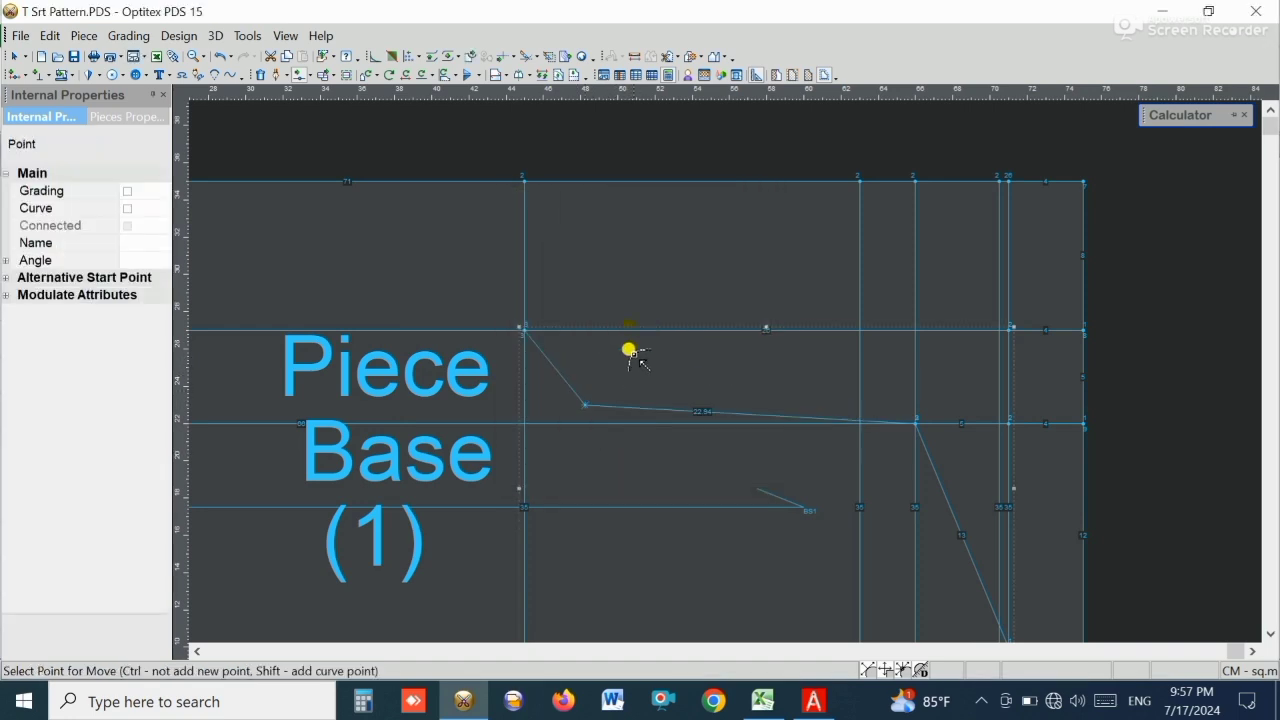
right_click(618, 262)
click(648, 276)
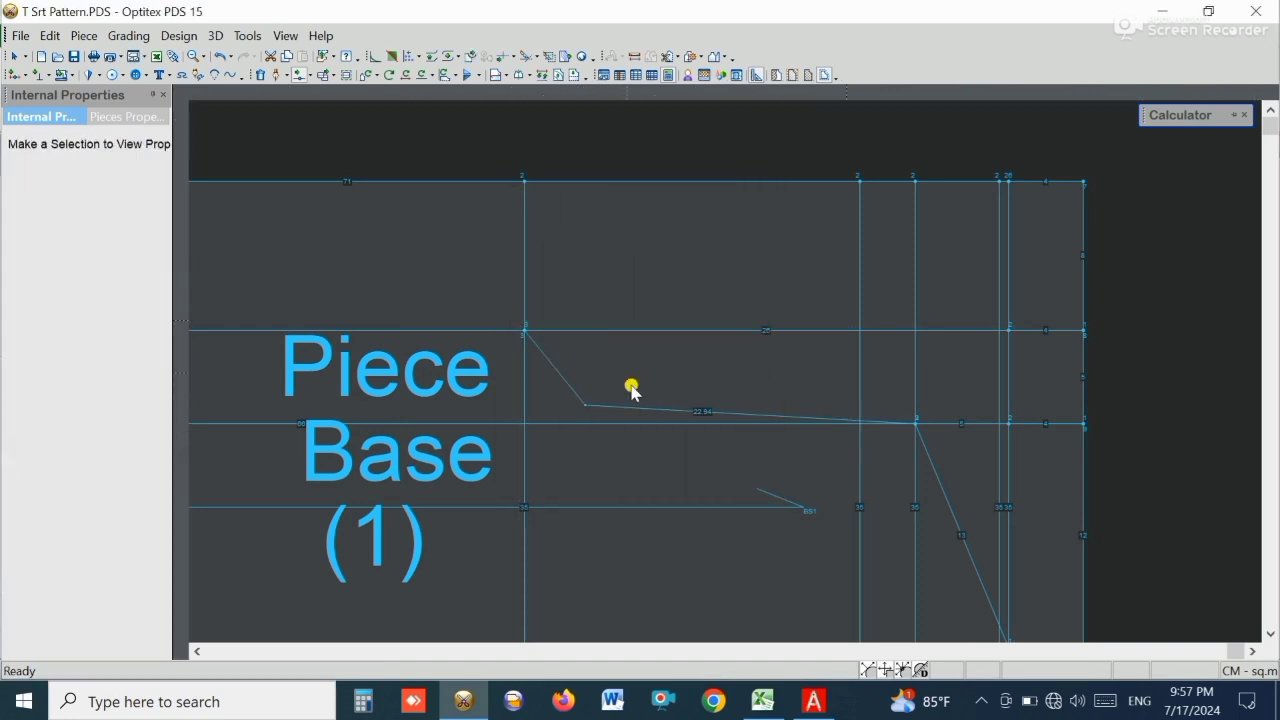
- Try turning the armhole point into a curve point, and undo both the curve and the point move
click(582, 407)
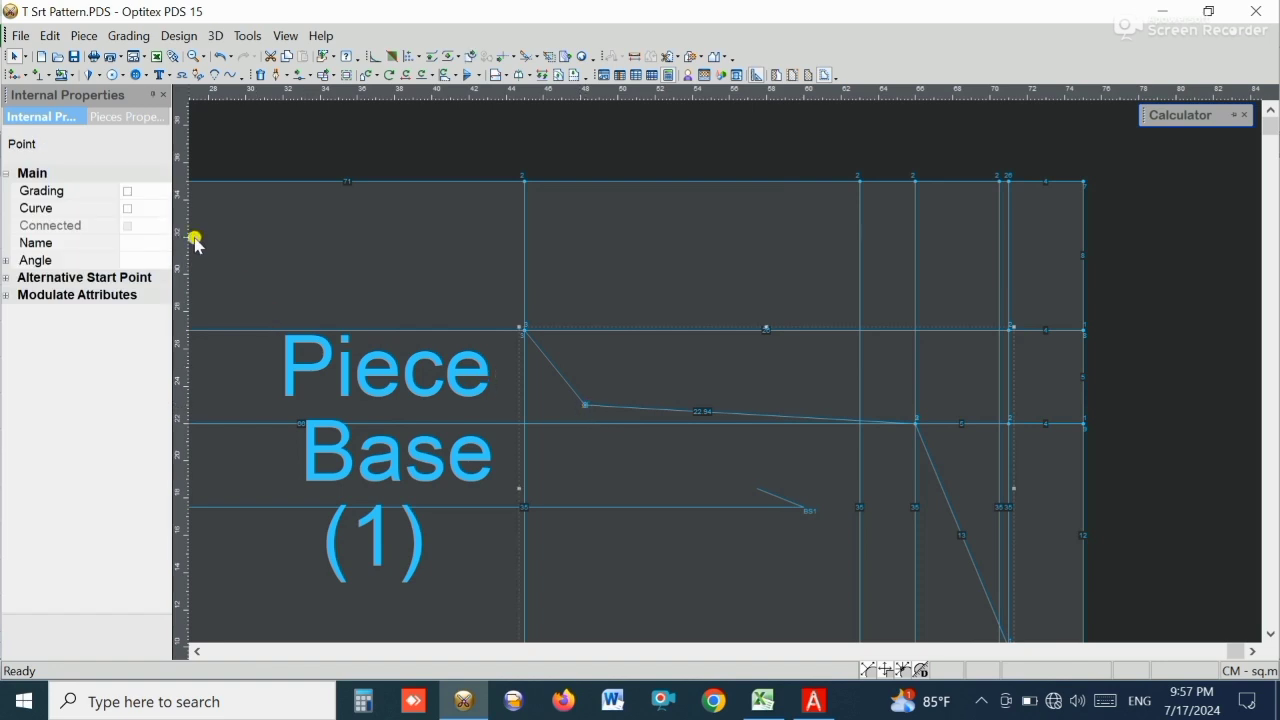
click(127, 210)
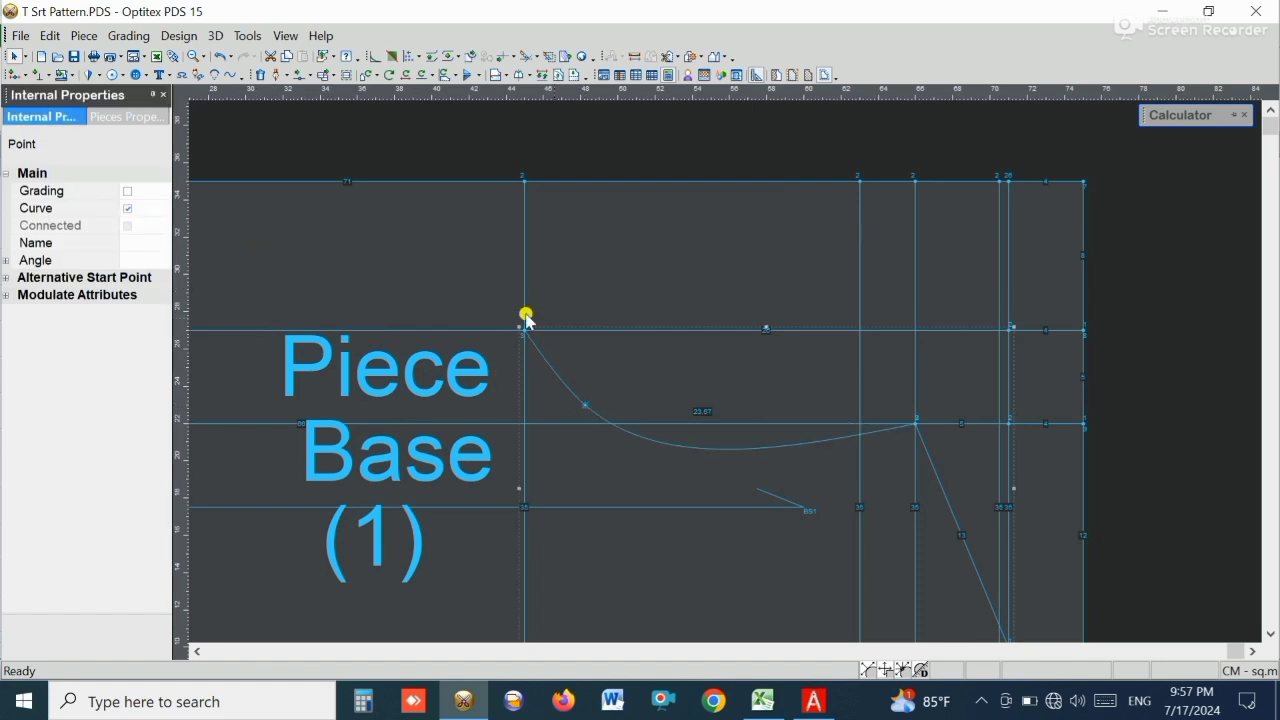
click(634, 366)
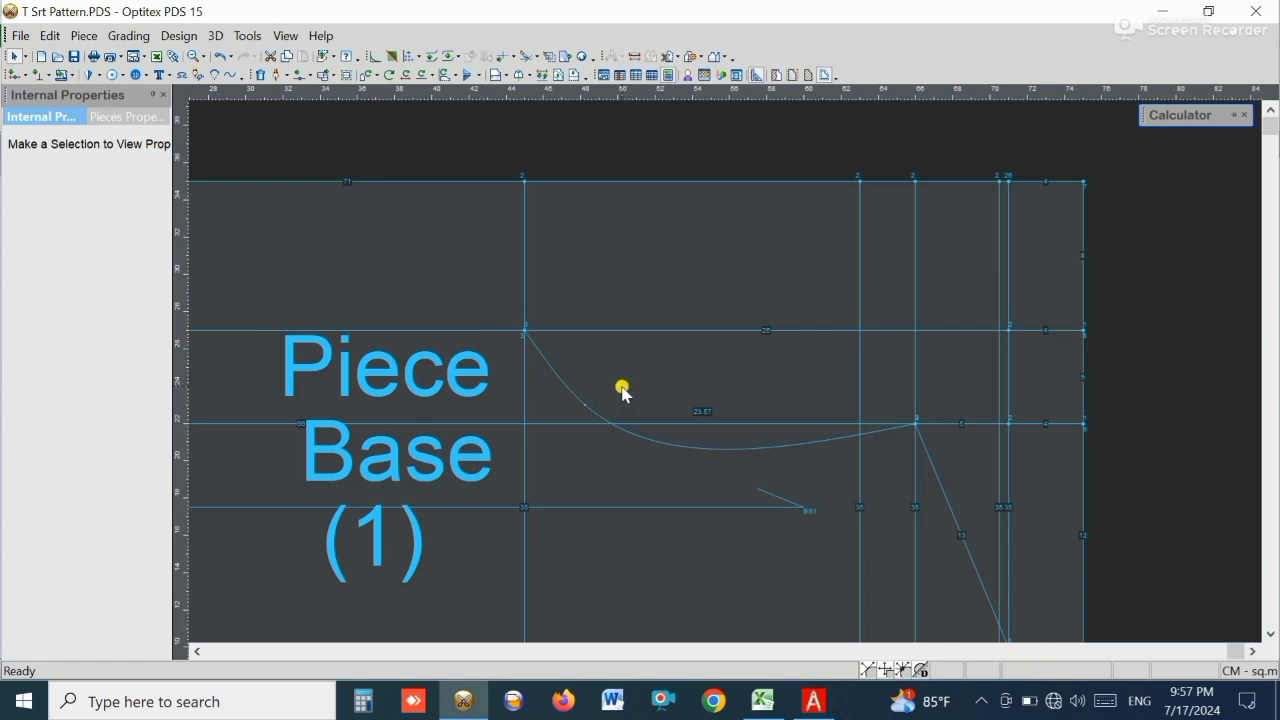
key(ctrl+z)
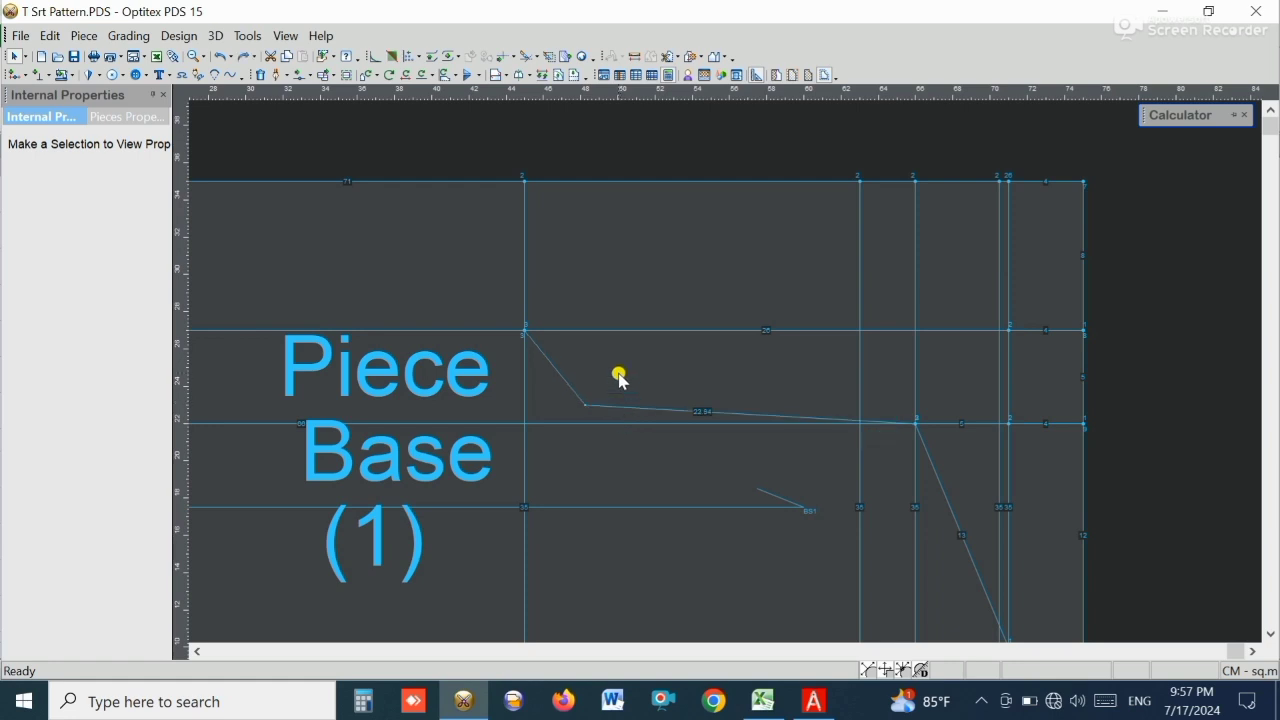
key(ctrl+z)
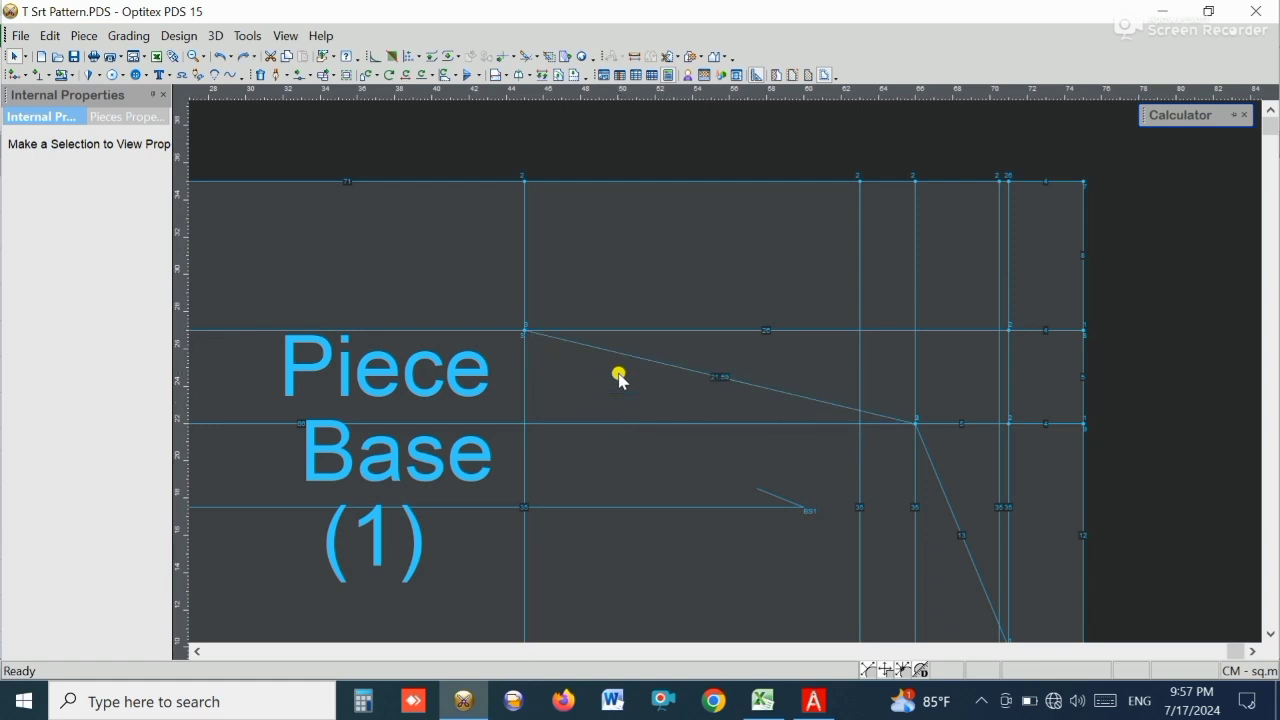
- Add a curve point directly on the armhole segment and move it by -5.18 cm horizontally and -2.16 cm vertically
click(300, 74)
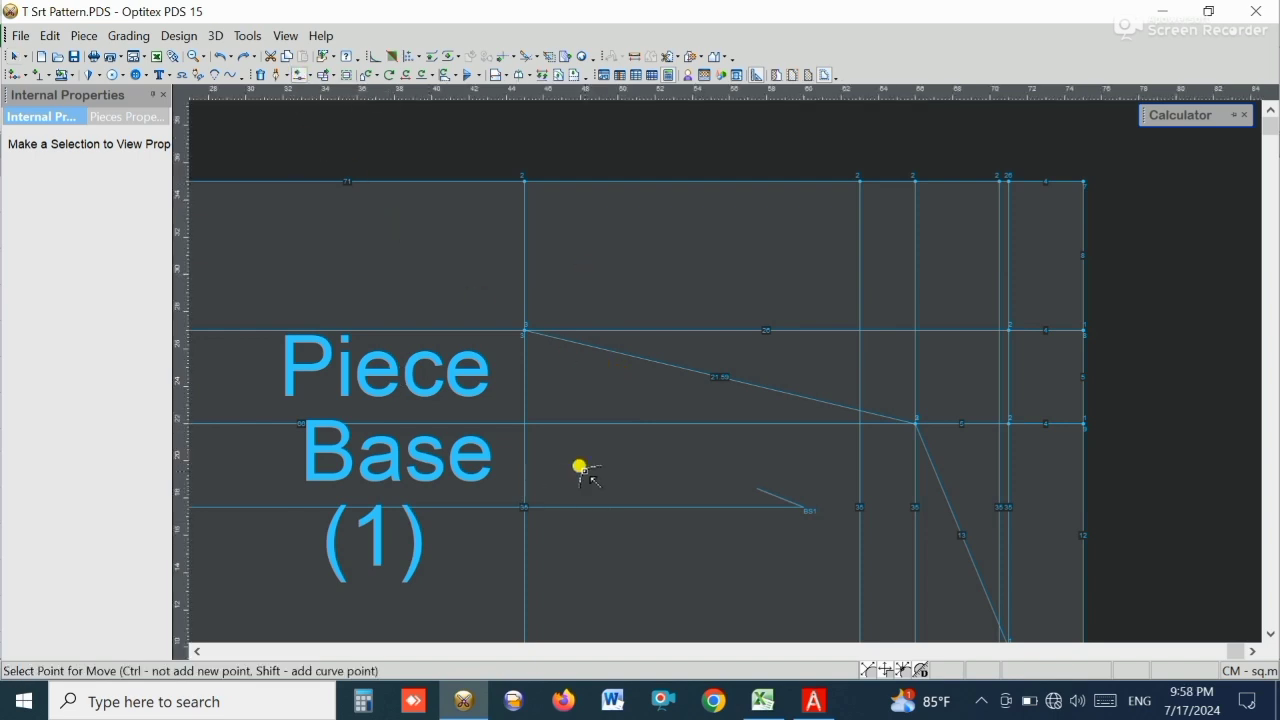
shift+click(634, 355)
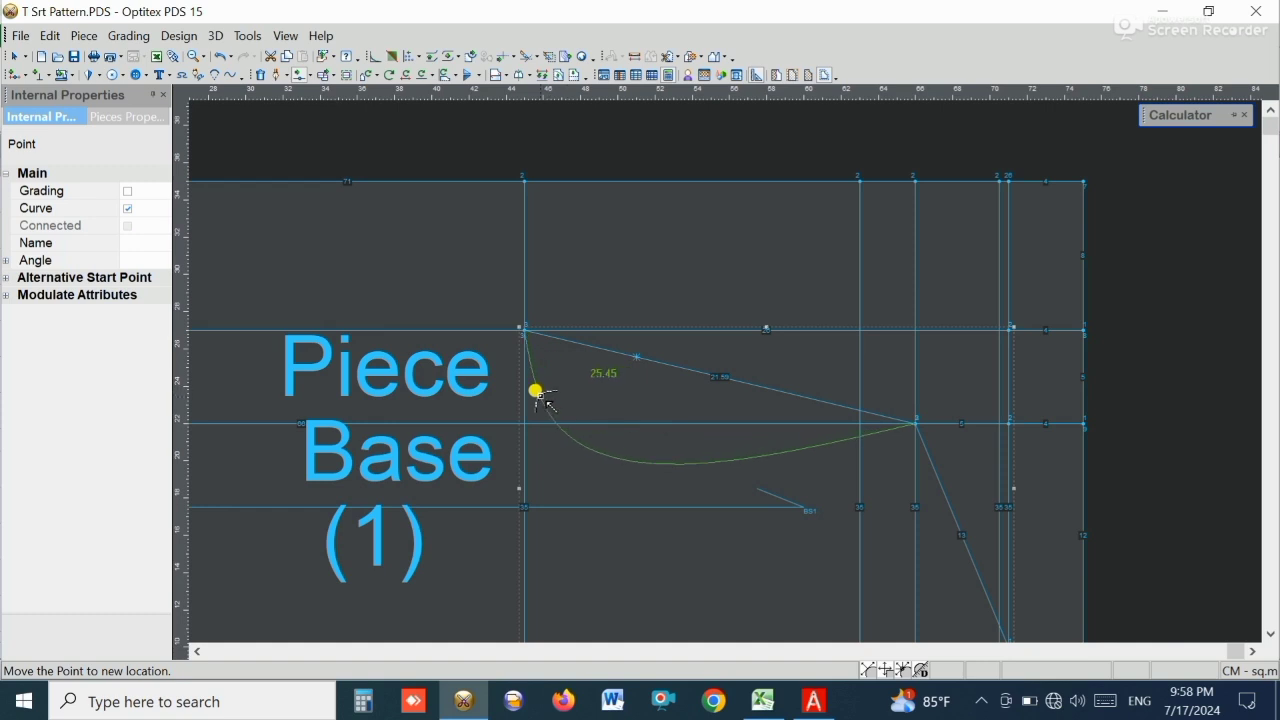
click(537, 396)
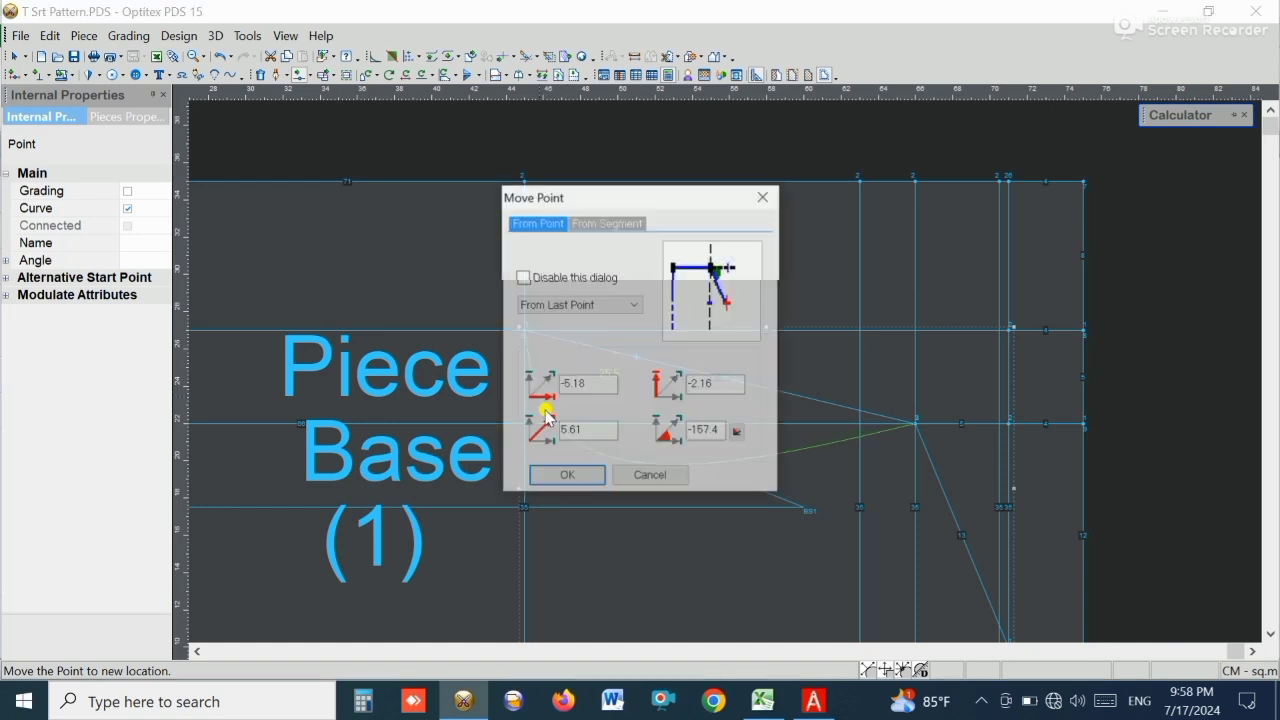
click(556, 476)
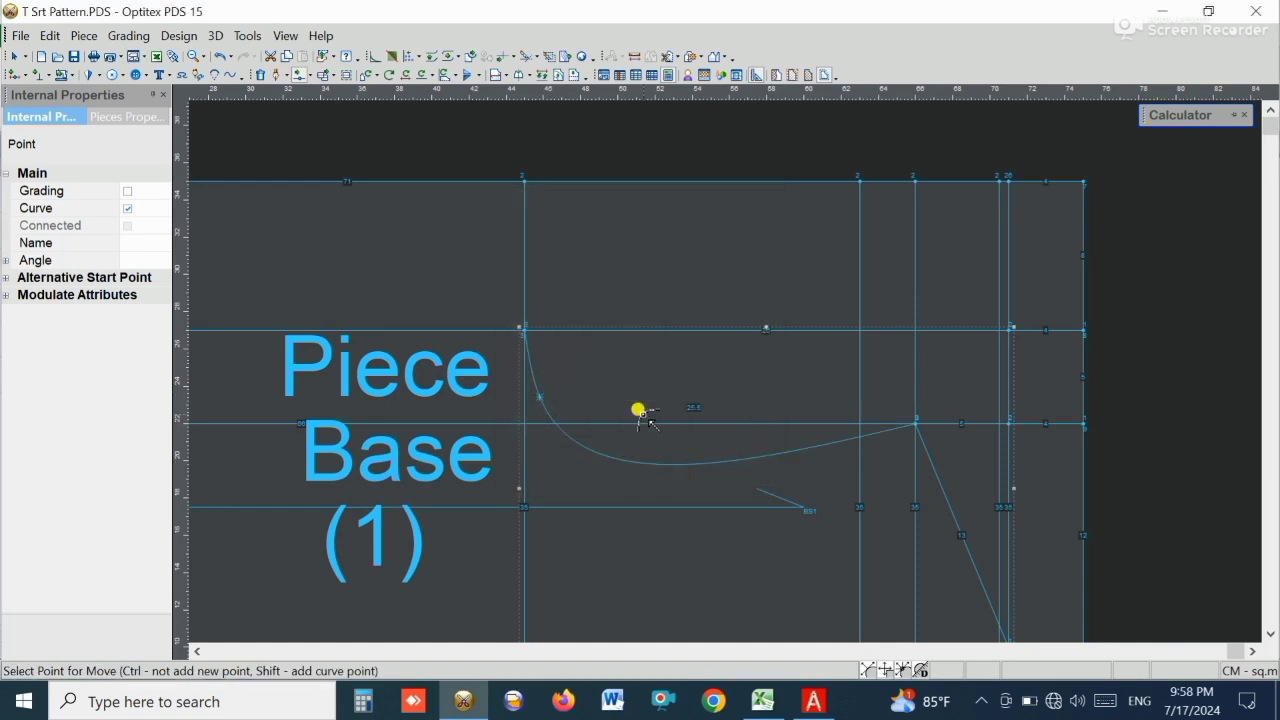
- Move the armhole curve point near the chest end by -0.29 cm horizontally and -0.04 cm vertically
click(536, 394)
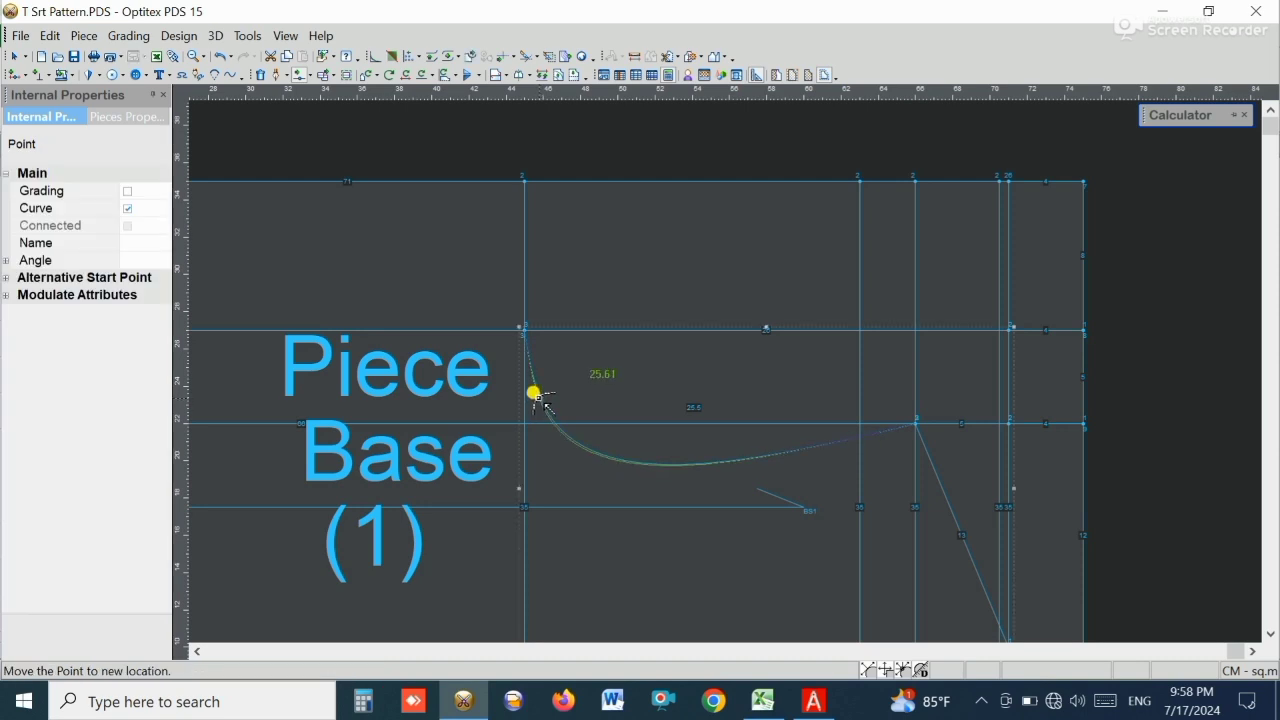
click(530, 392)
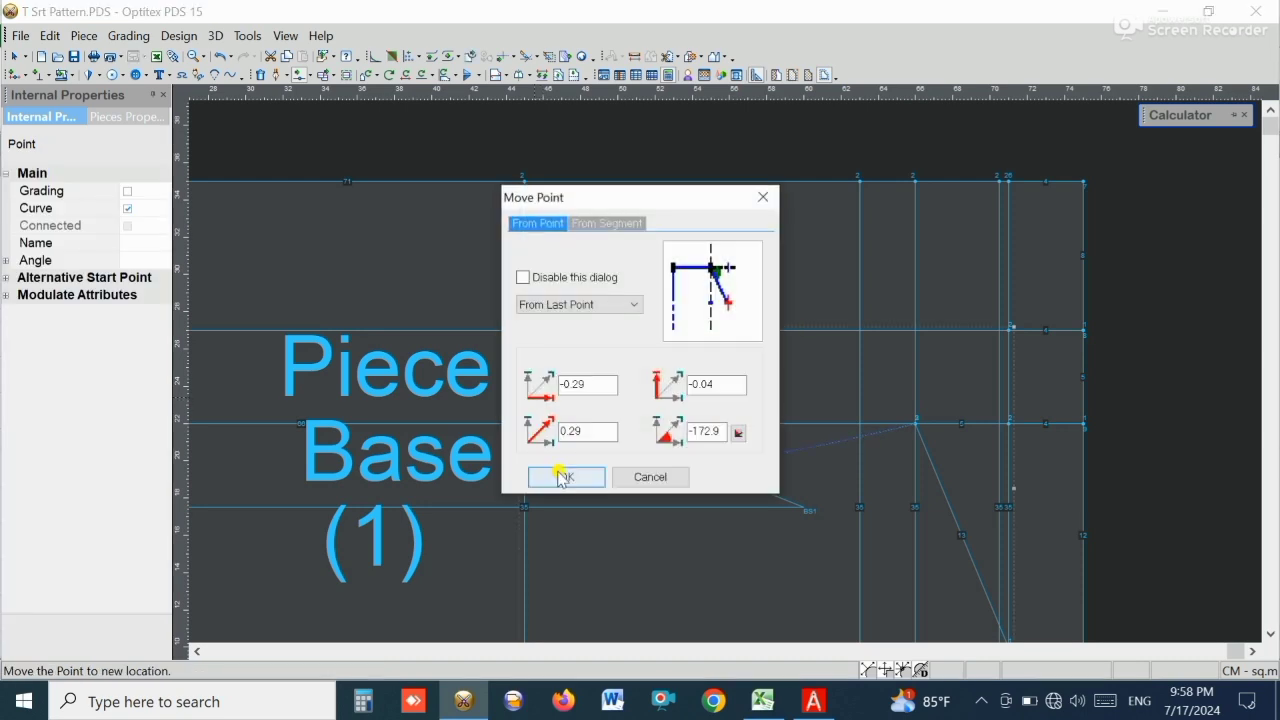
click(563, 476)
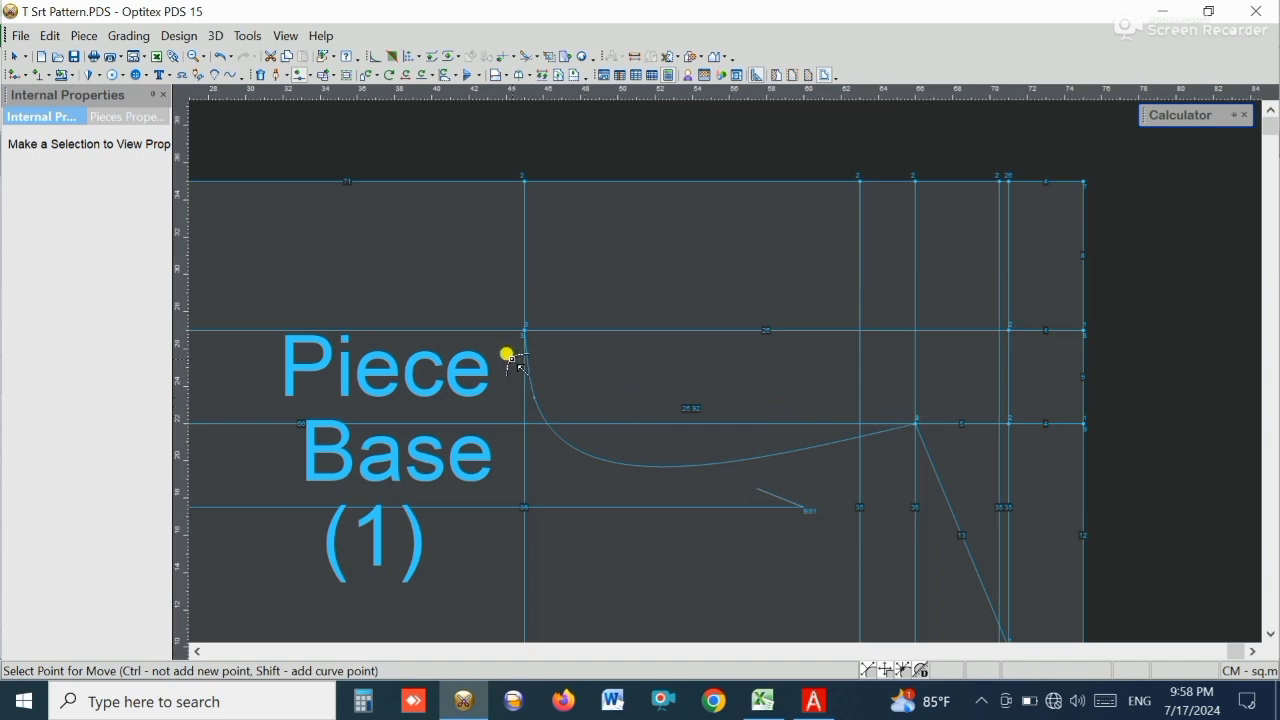
- Move the armhole's chest-end points and the nearby curve point together by -0.38 cm horizontally using Multi Move
drag(474, 309, 568, 402)
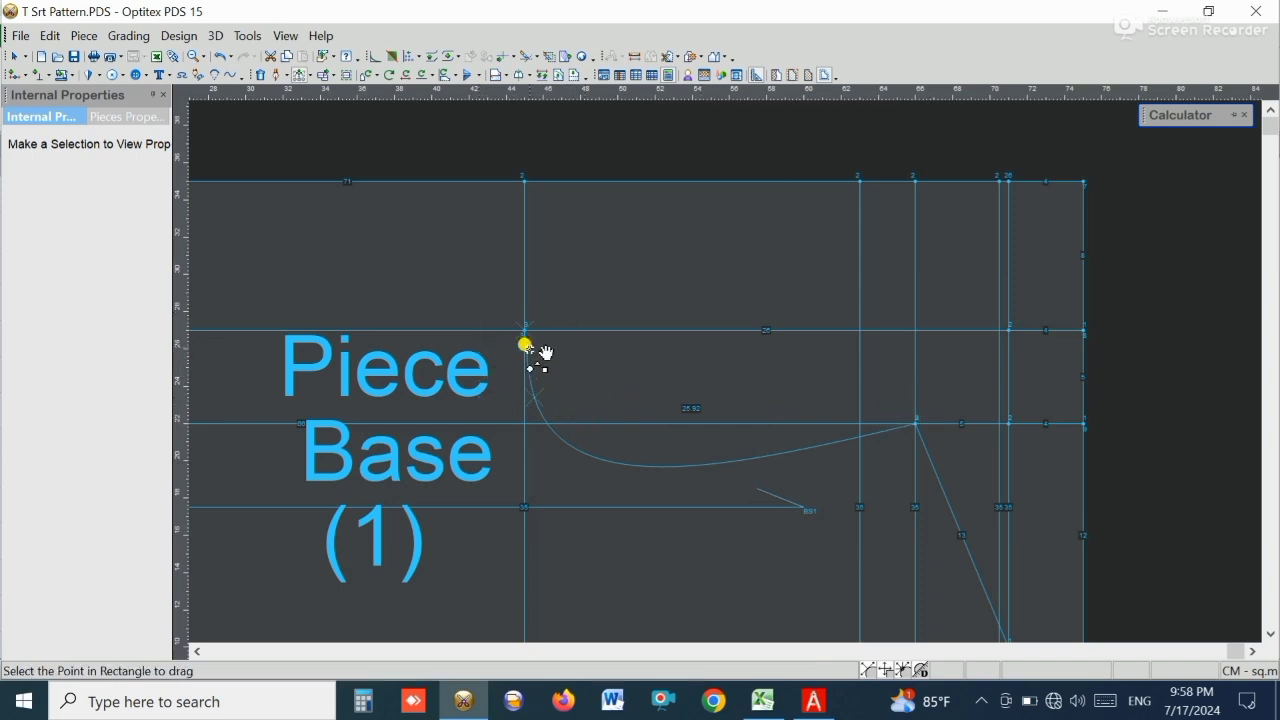
click(520, 329)
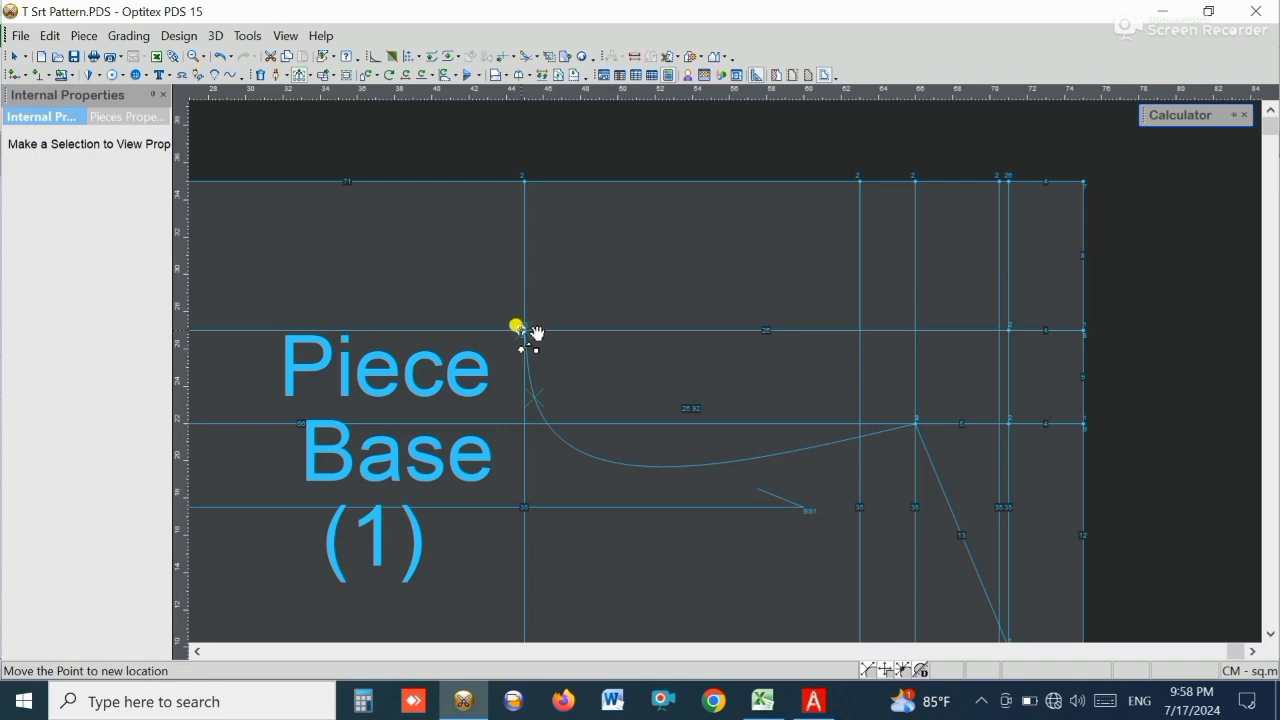
click(520, 330)
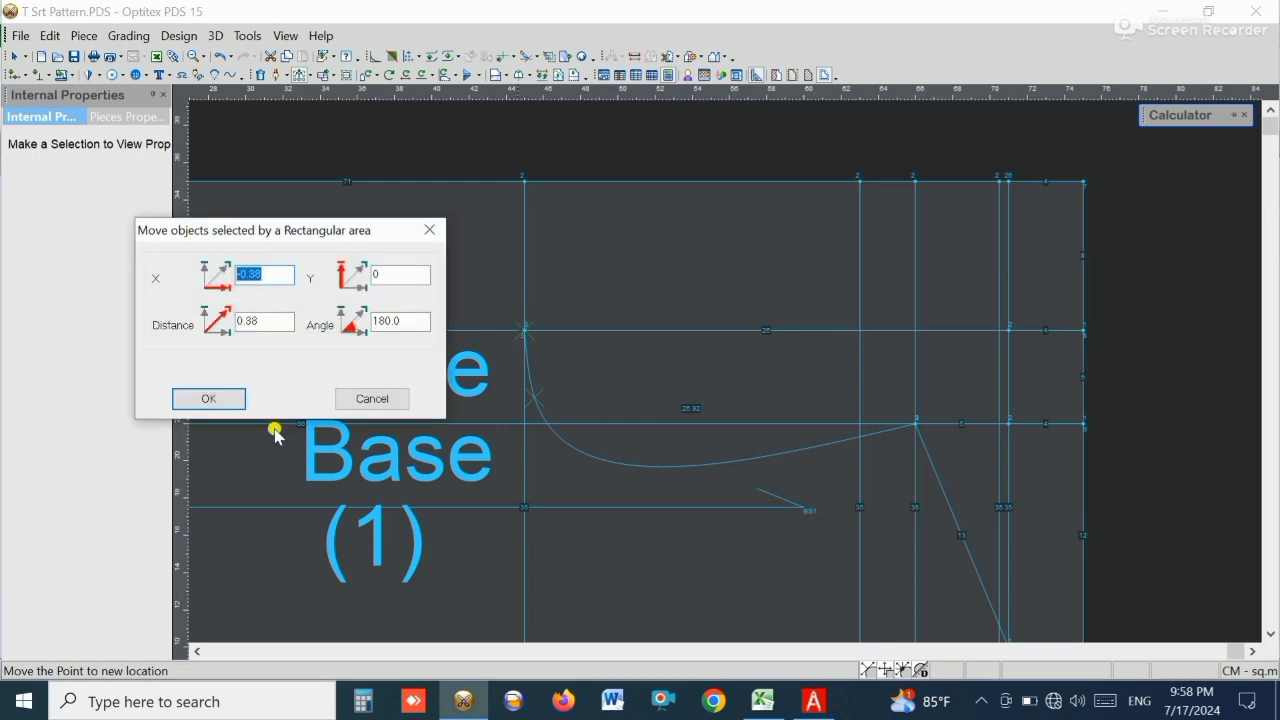
click(205, 399)
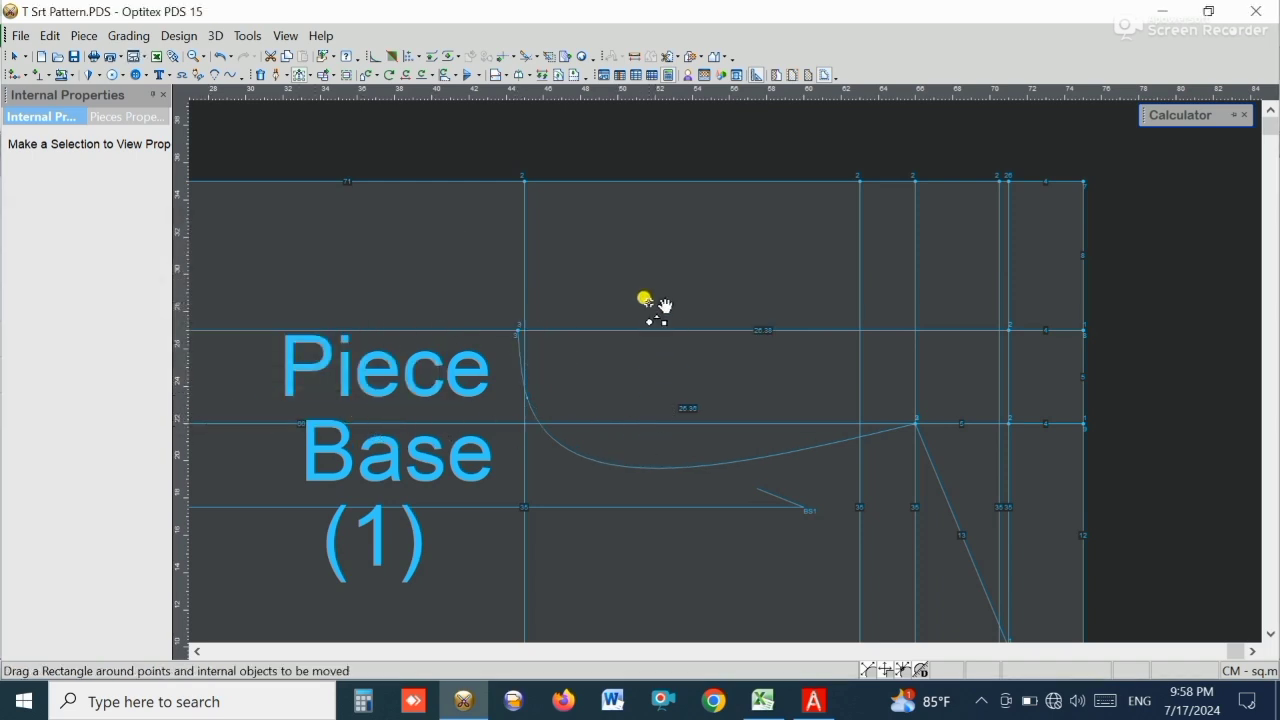
right_click(572, 368)
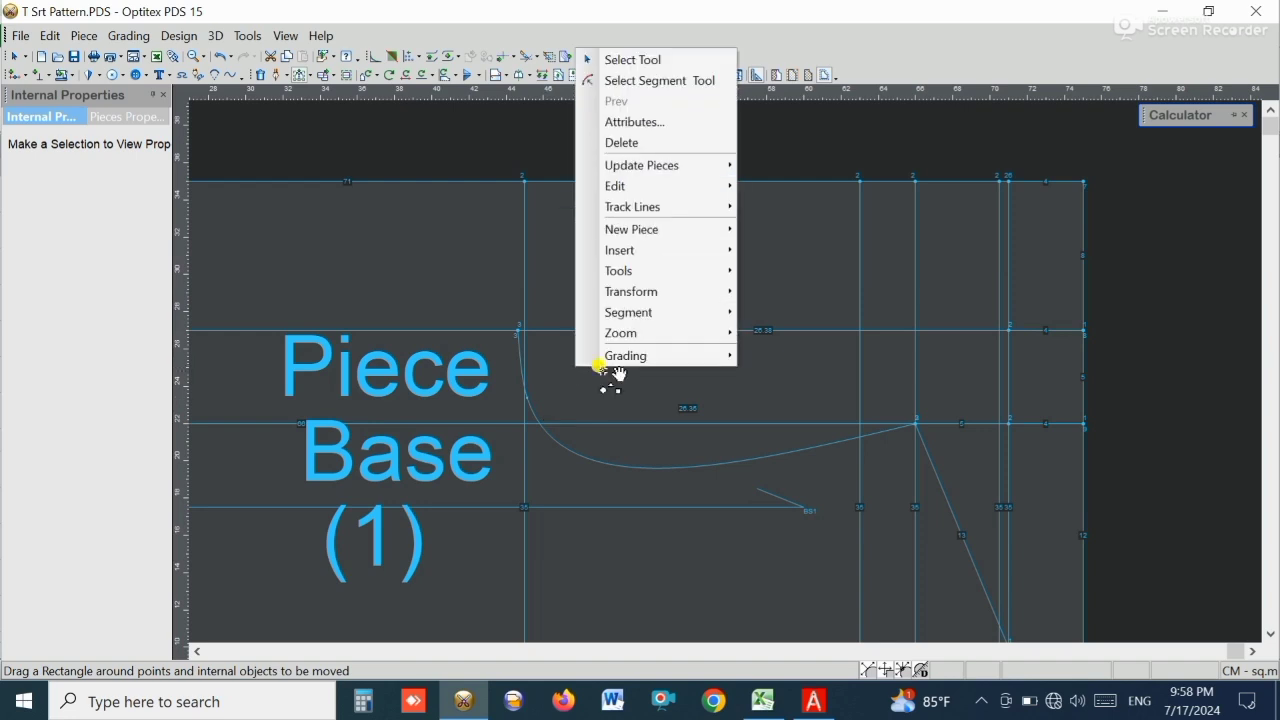
click(648, 60)
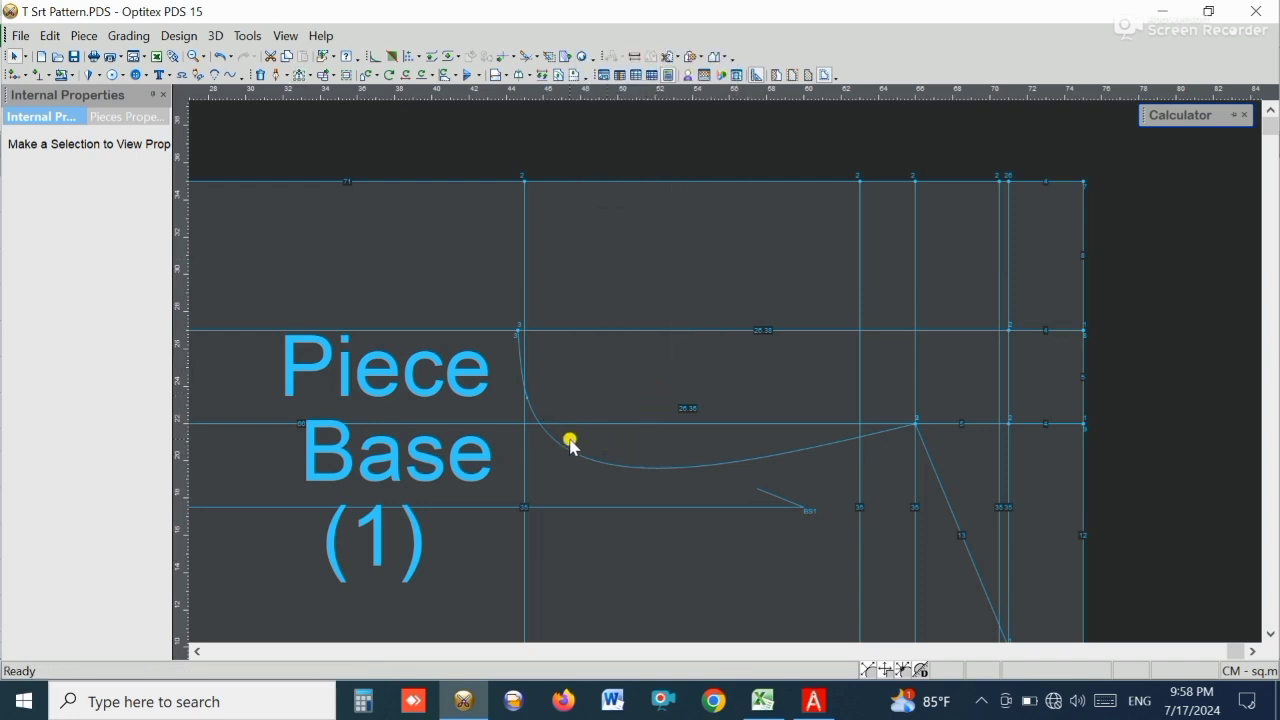
click(311, 77)
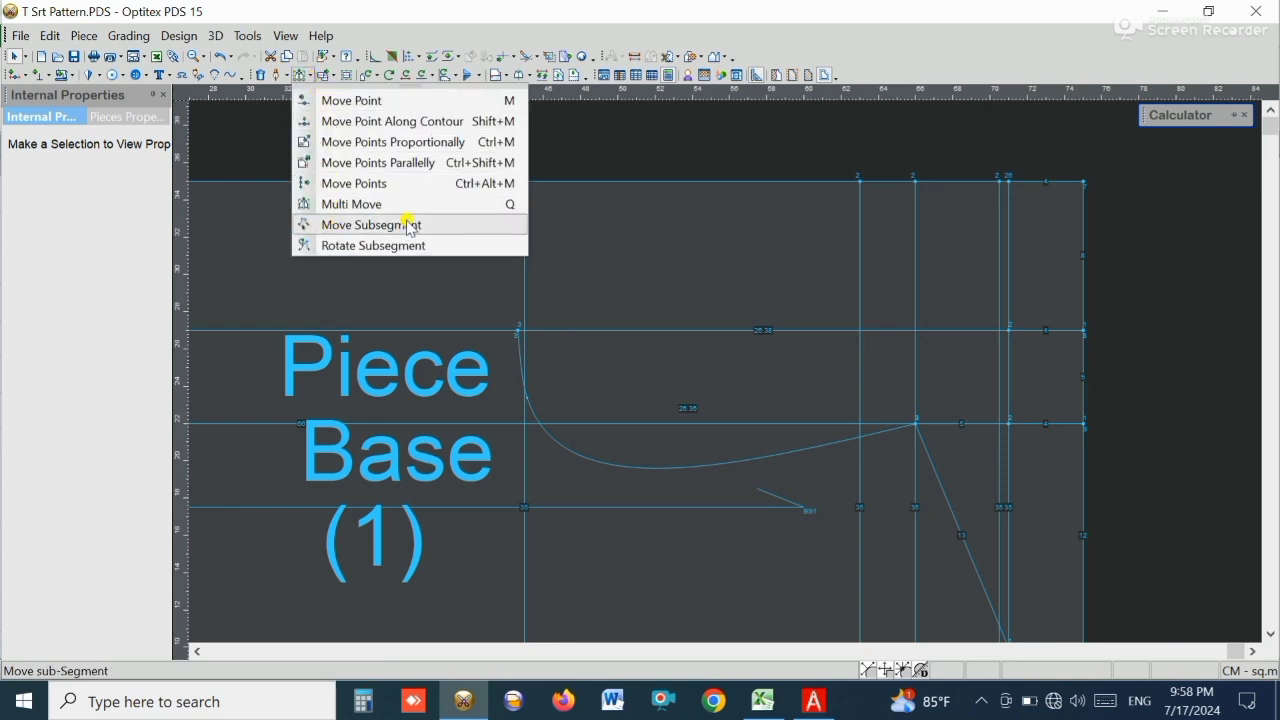
click(349, 206)
drag(354, 211, 614, 429)
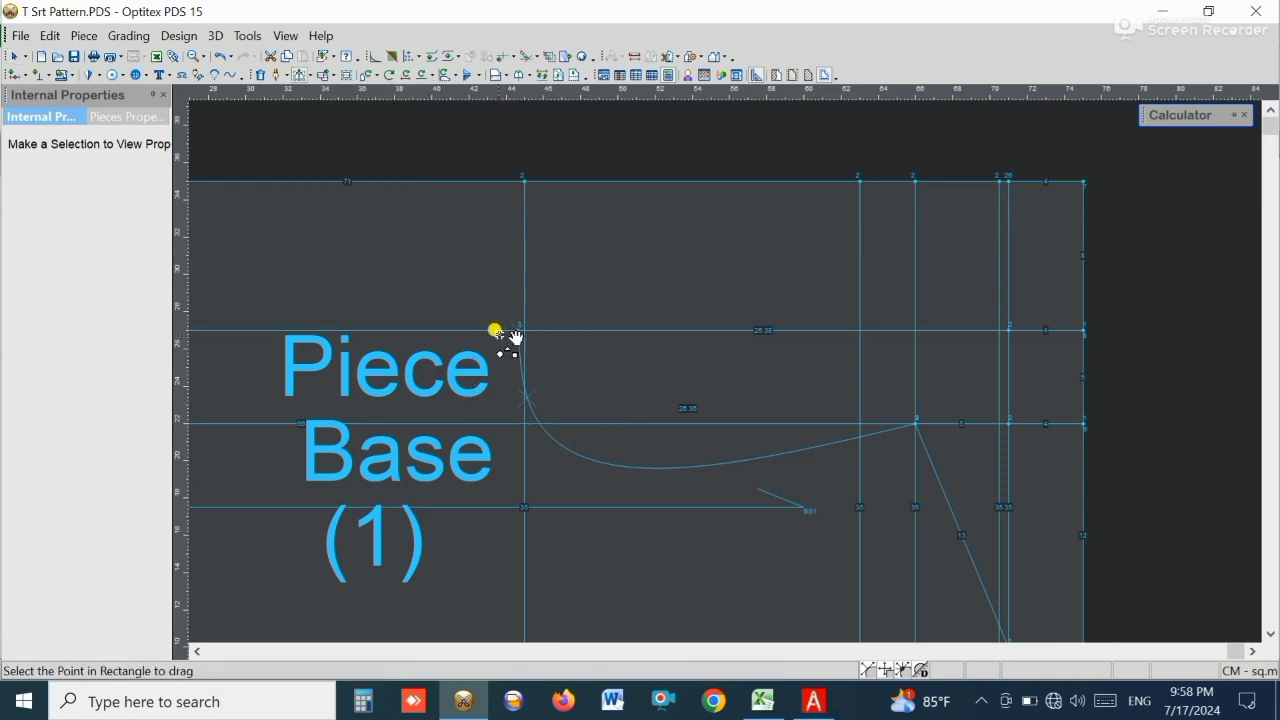
drag(516, 327, 488, 329)
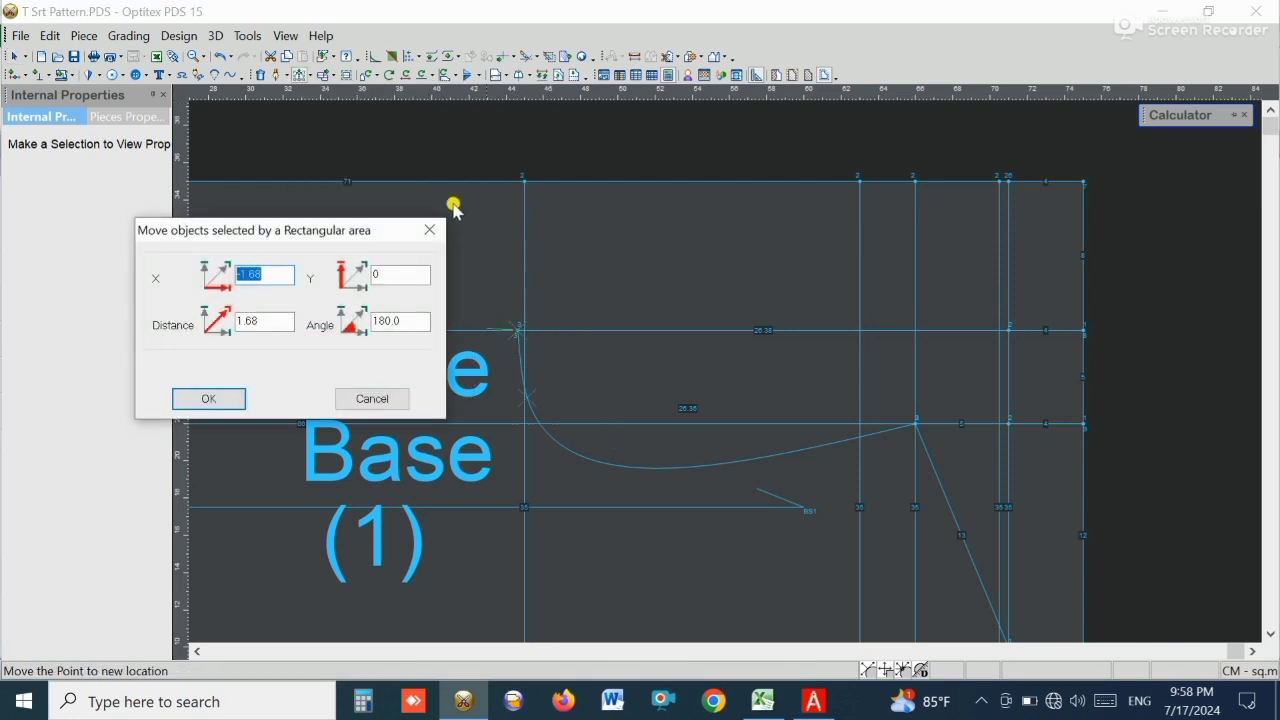
click(429, 229)
right_click(670, 235)
click(708, 240)
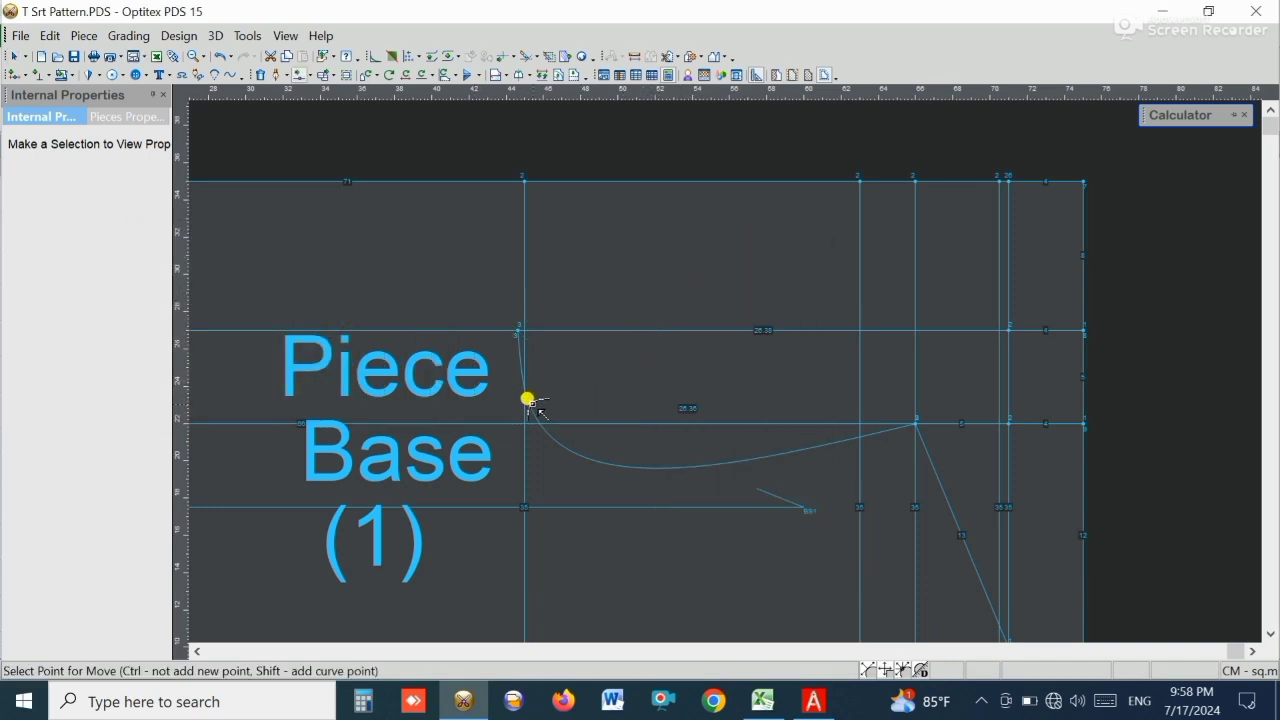
- Move the armhole curve point by -0.14 cm horizontally and 0.25 cm vertically
drag(527, 397, 524, 392)
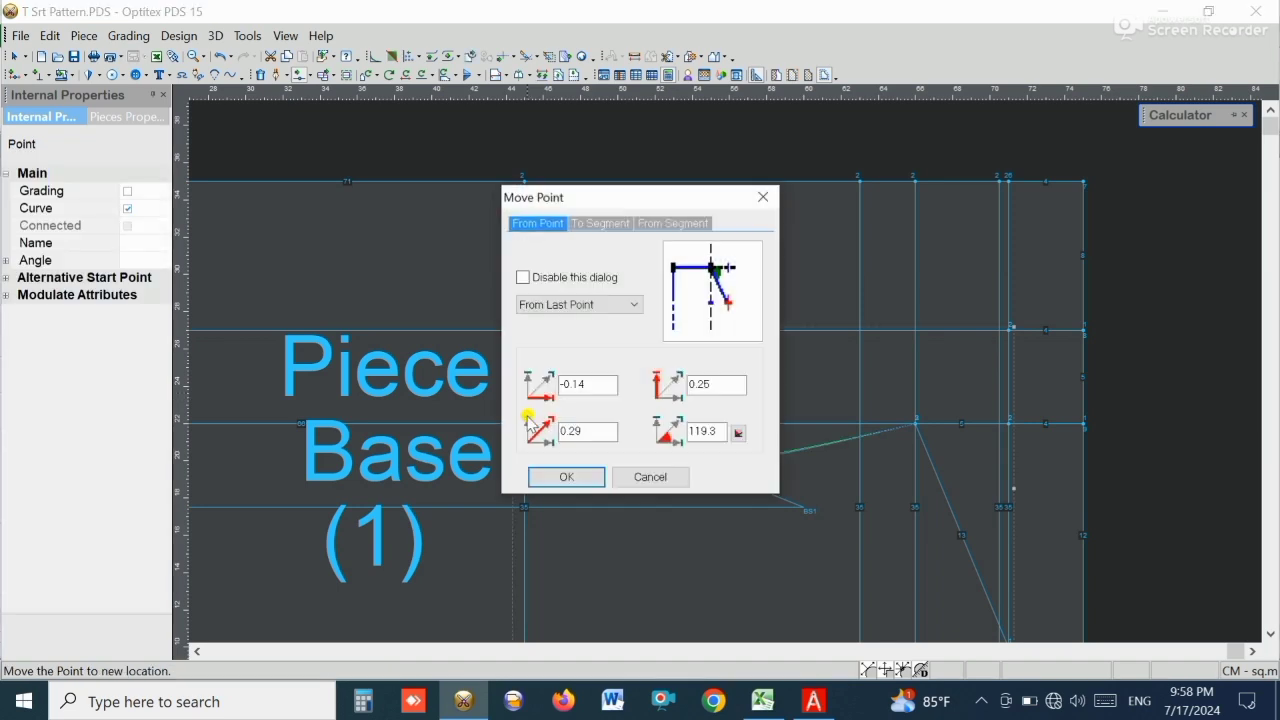
click(565, 477)
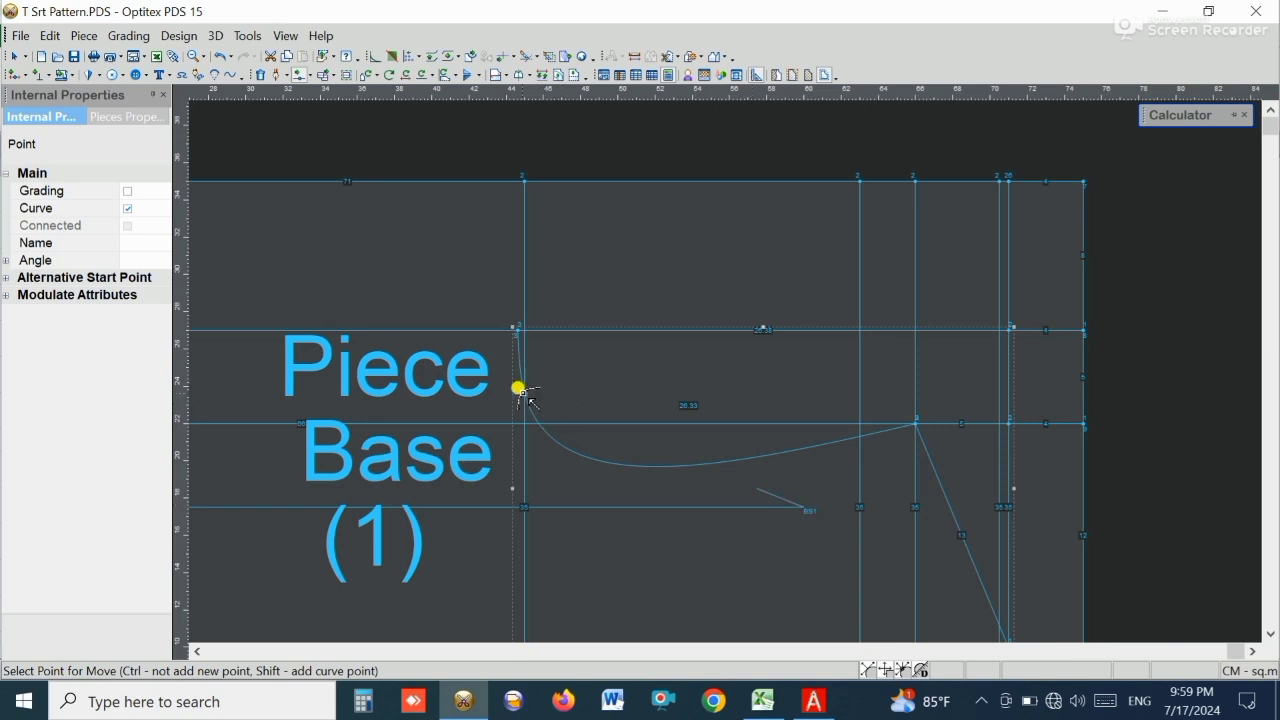
click(523, 389)
click(523, 388)
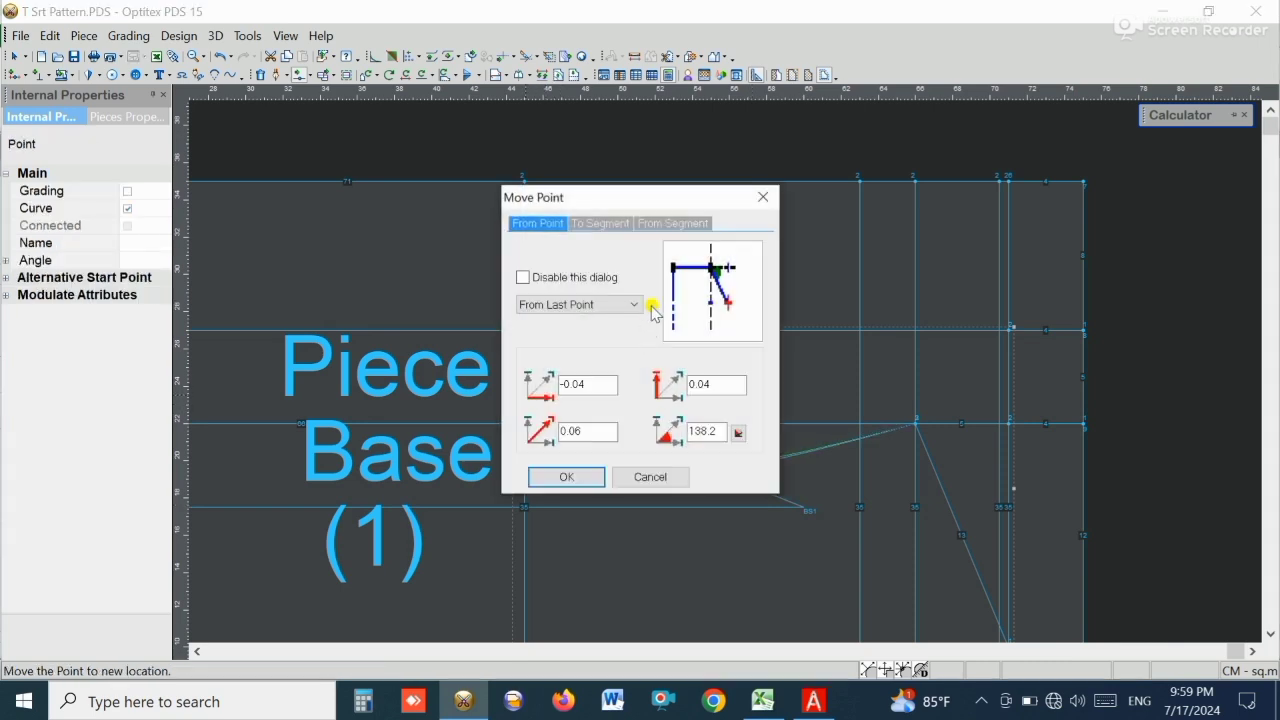
click(760, 200)
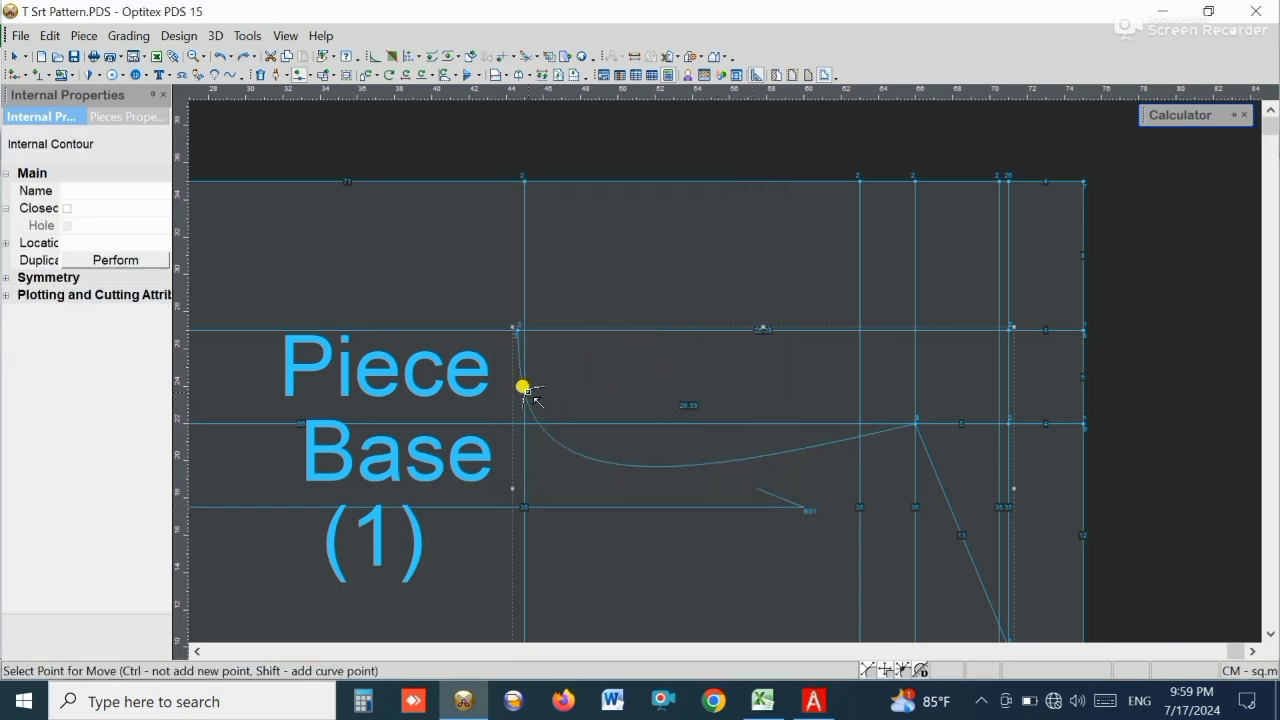
- Nudge the armhole curve point slightly upward onto the vertical chest line and leave the Move Point tool
click(521, 389)
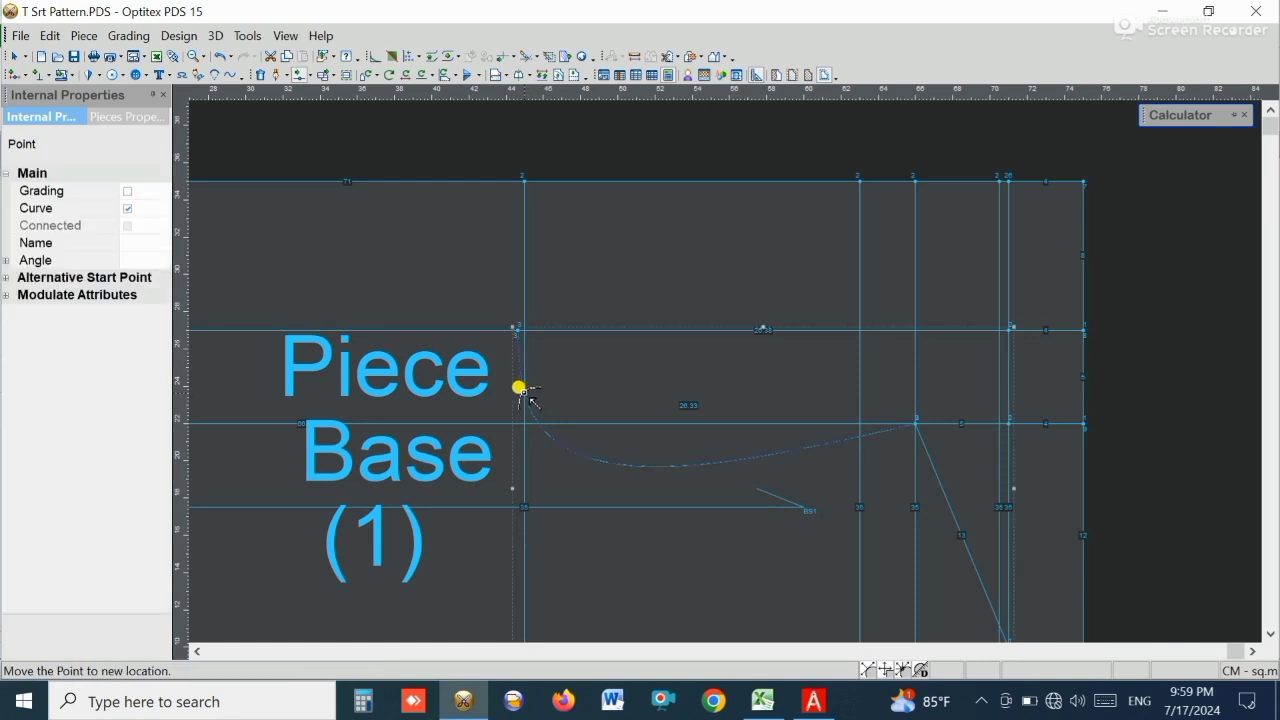
drag(523, 391, 525, 387)
click(564, 474)
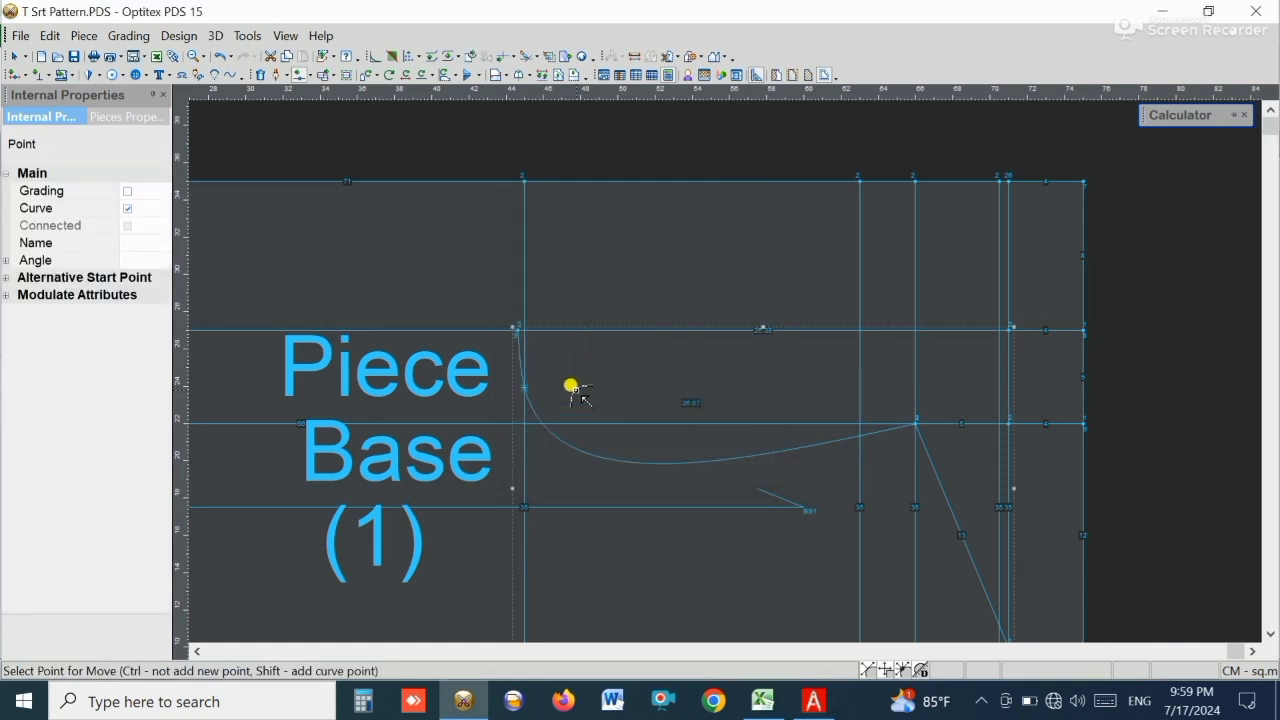
right_click(591, 371)
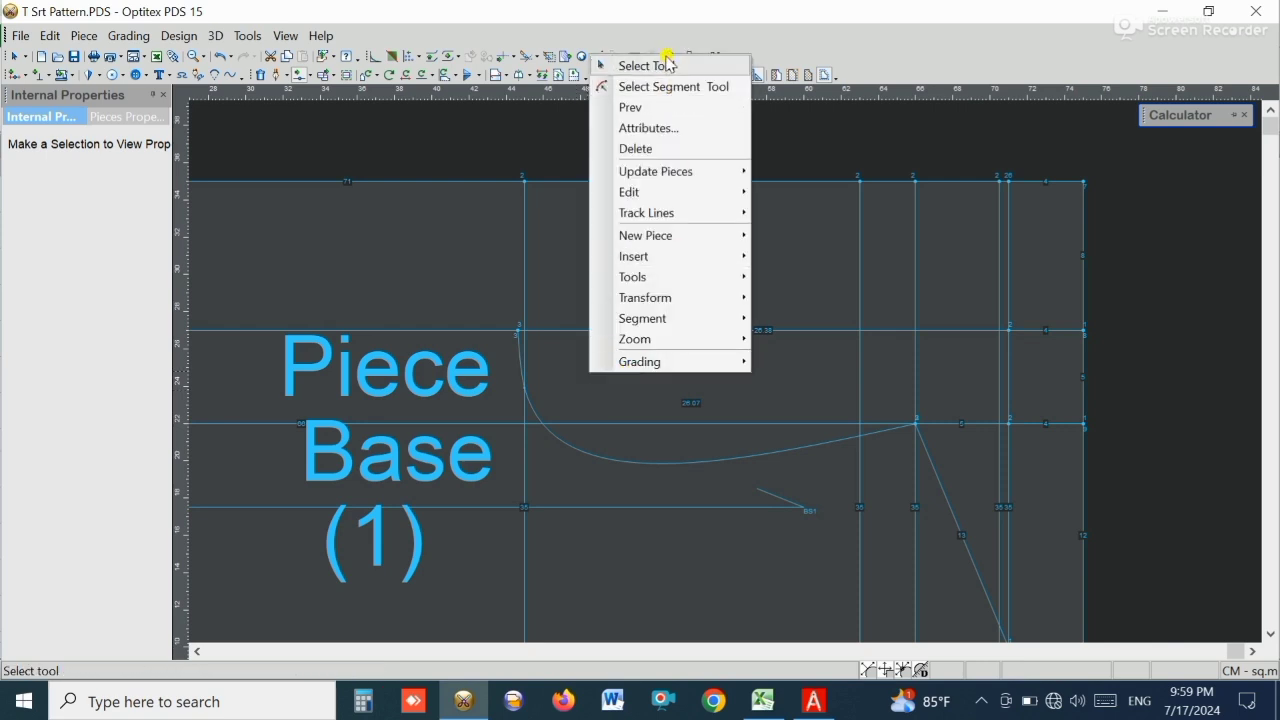
click(662, 64)
right_click(688, 246)
click(720, 254)
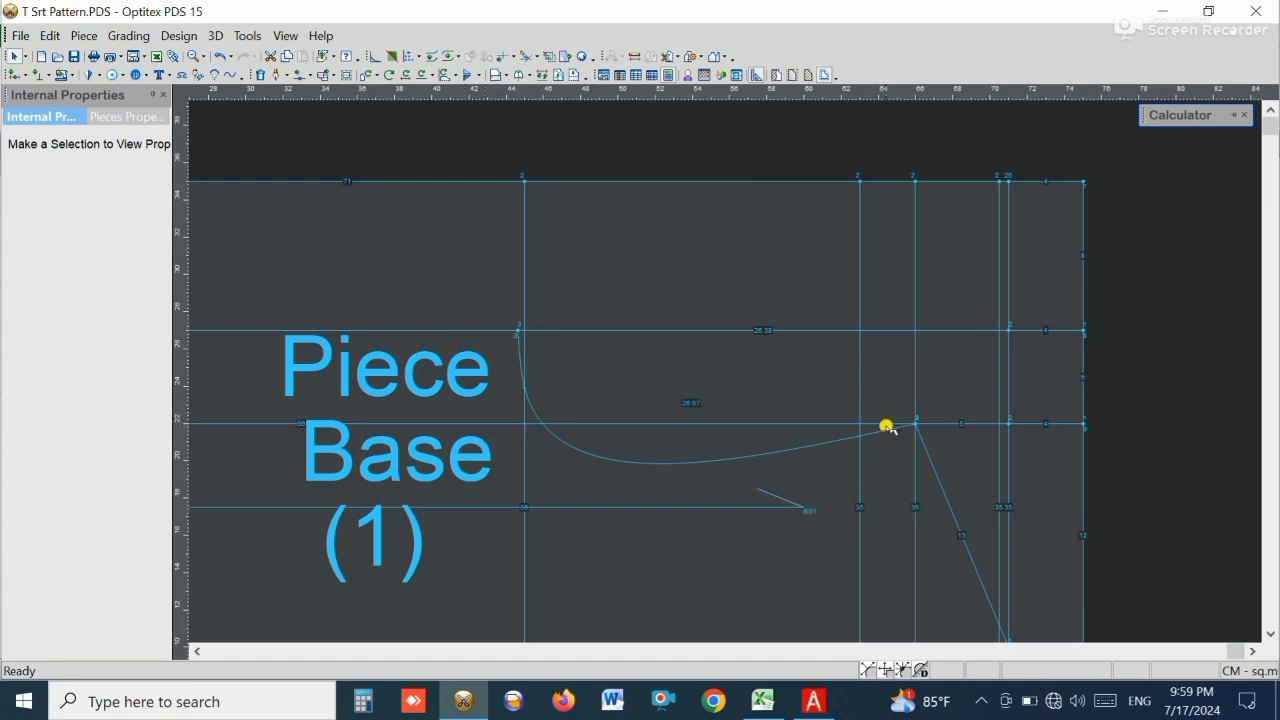
- Draw a straight contour from the armhole's chest end to the shoulder point, offset 21.38 cm horizontally and -5 cm vertically
click(277, 76)
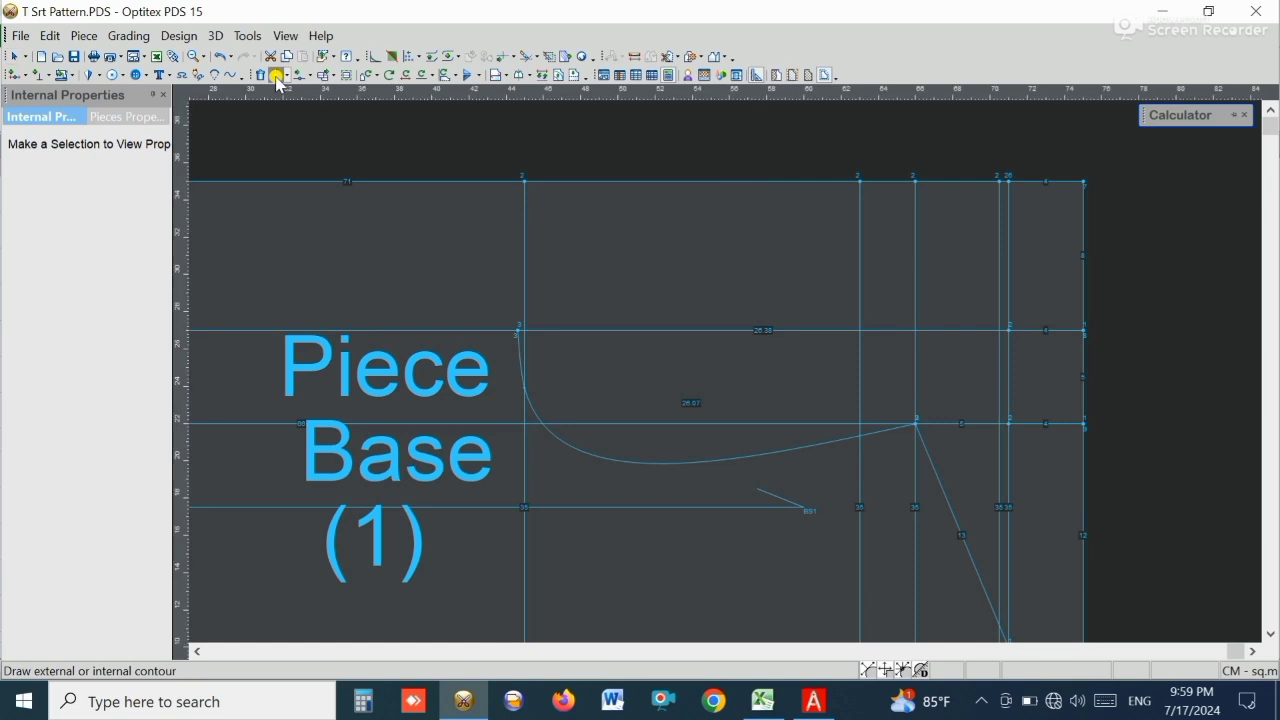
click(520, 335)
click(565, 474)
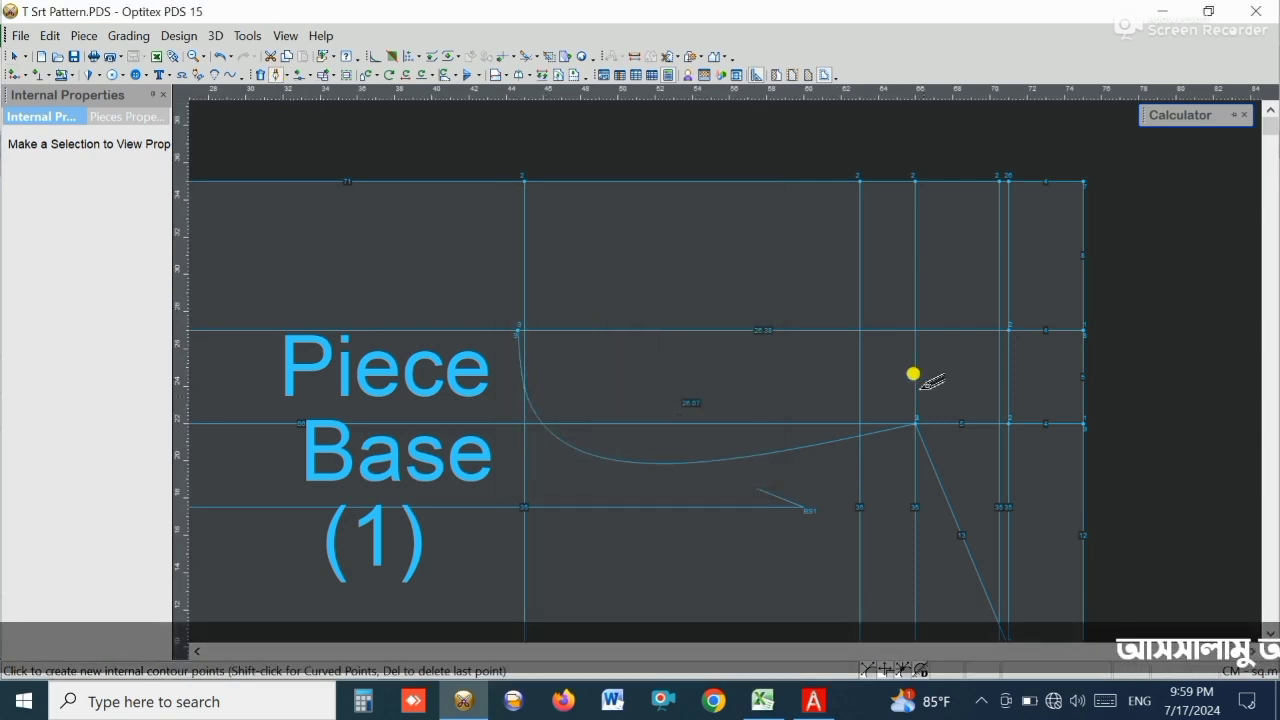
click(910, 414)
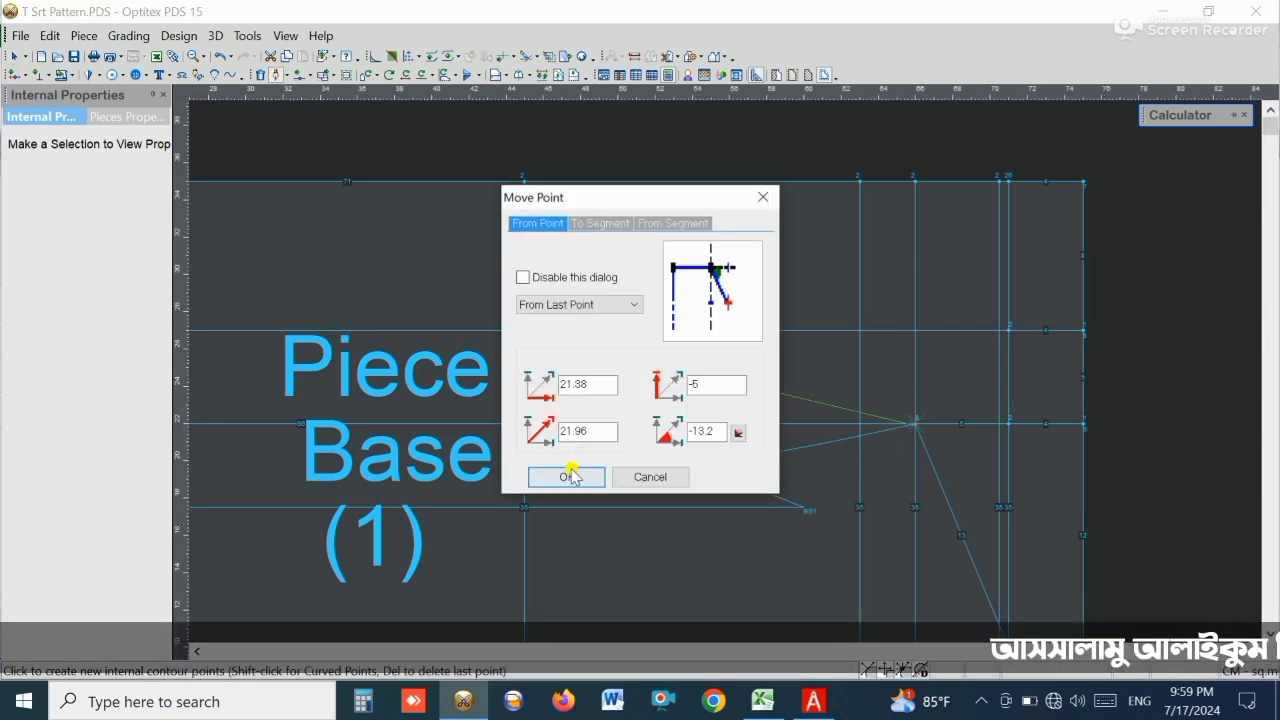
click(569, 477)
right_click(791, 265)
click(840, 338)
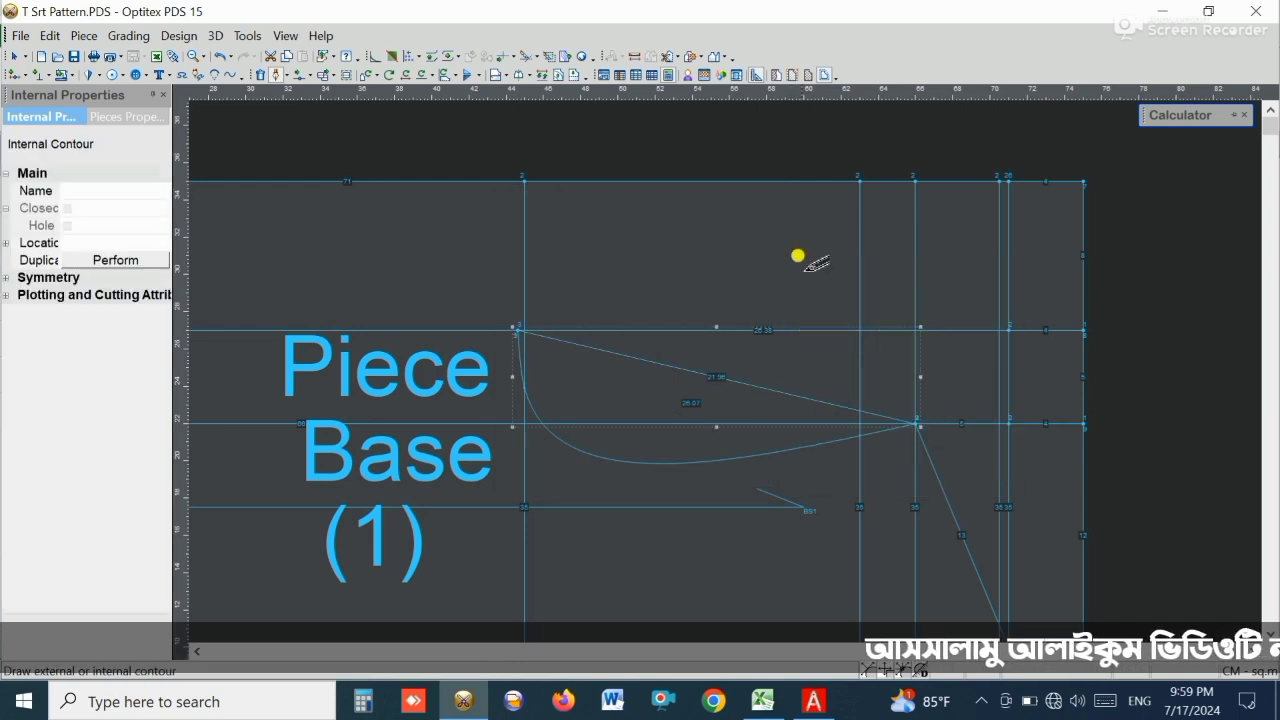
right_click(799, 260)
click(840, 271)
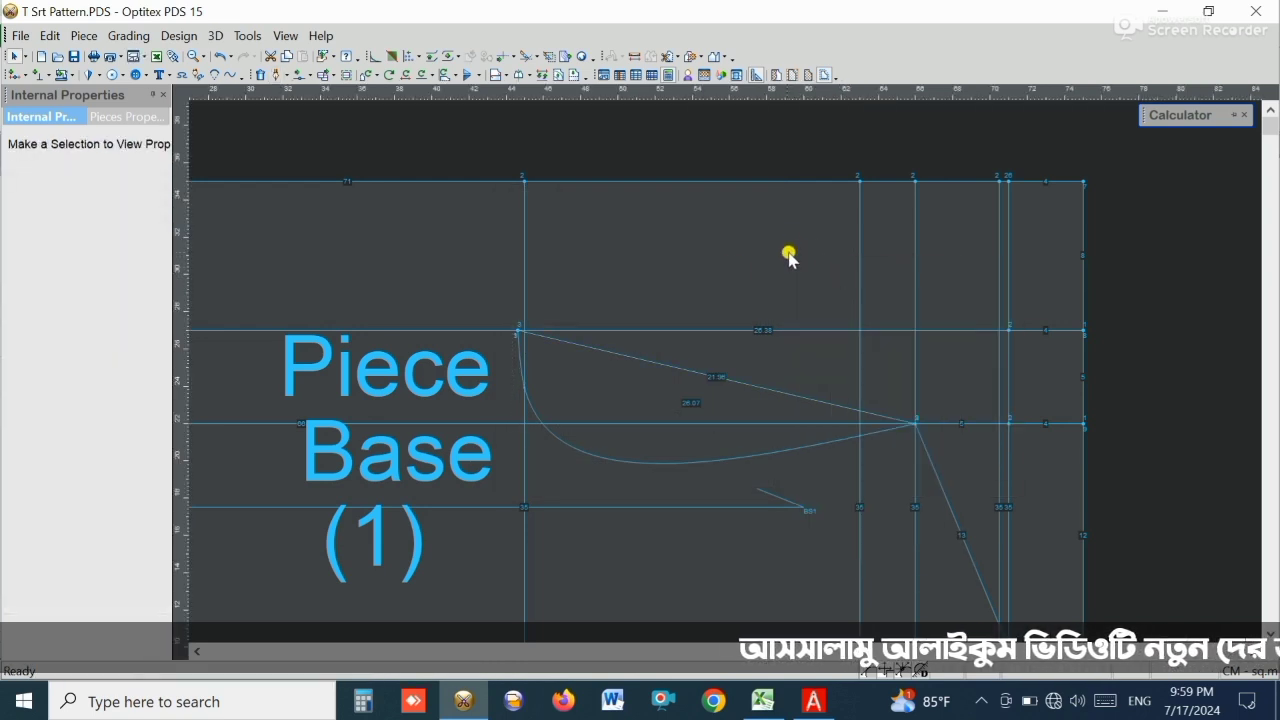
- Add a point on the new straight contour near its chest end and pull it inward, making the contour about 23.21 cm long
click(297, 74)
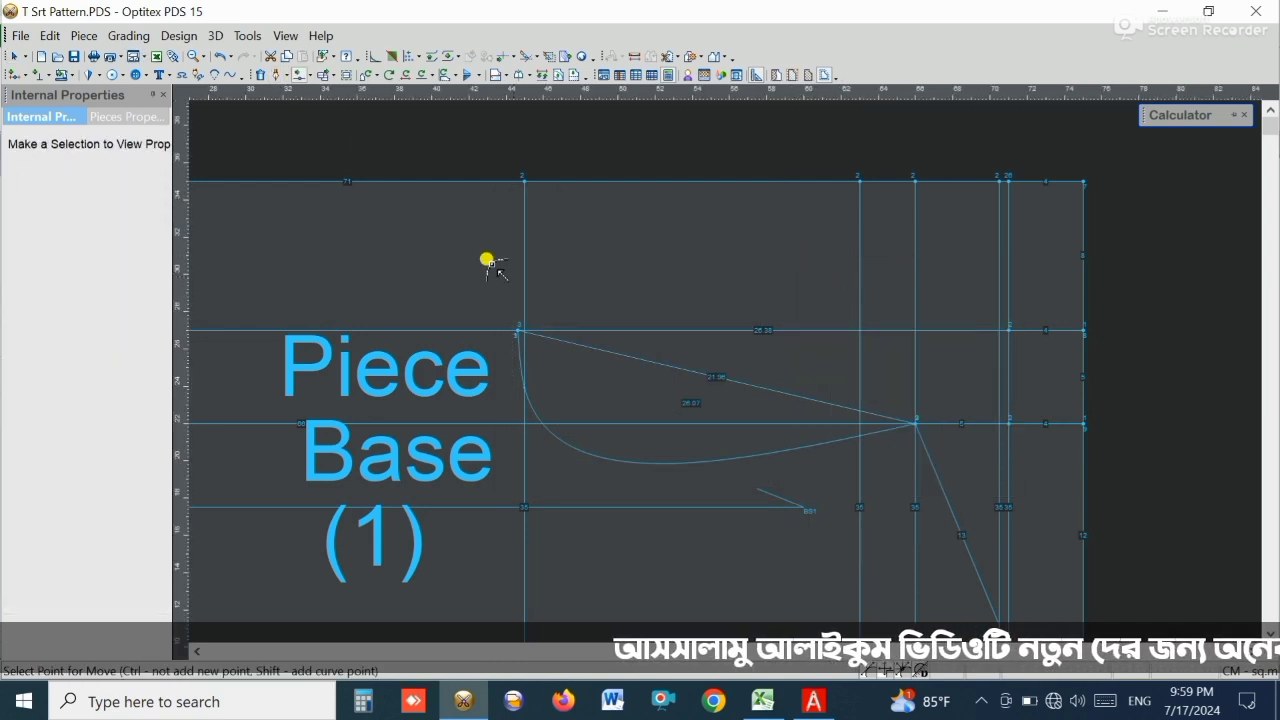
click(600, 347)
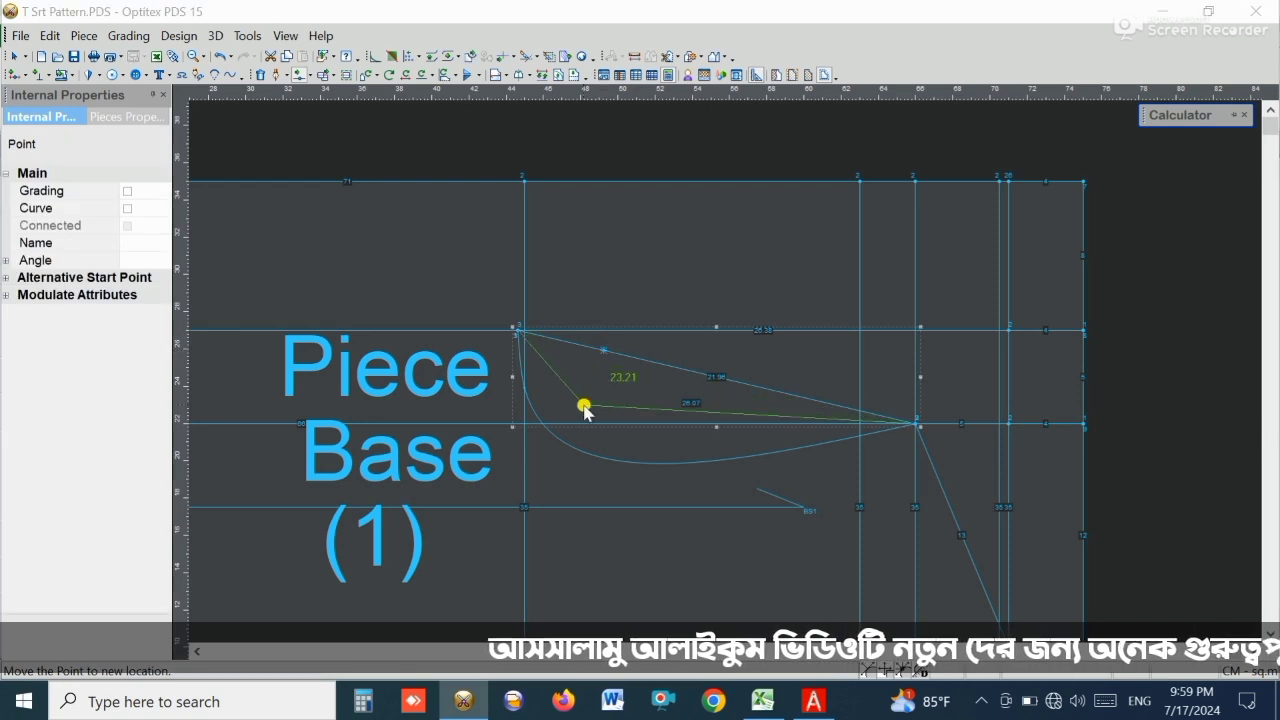
click(586, 409)
click(578, 472)
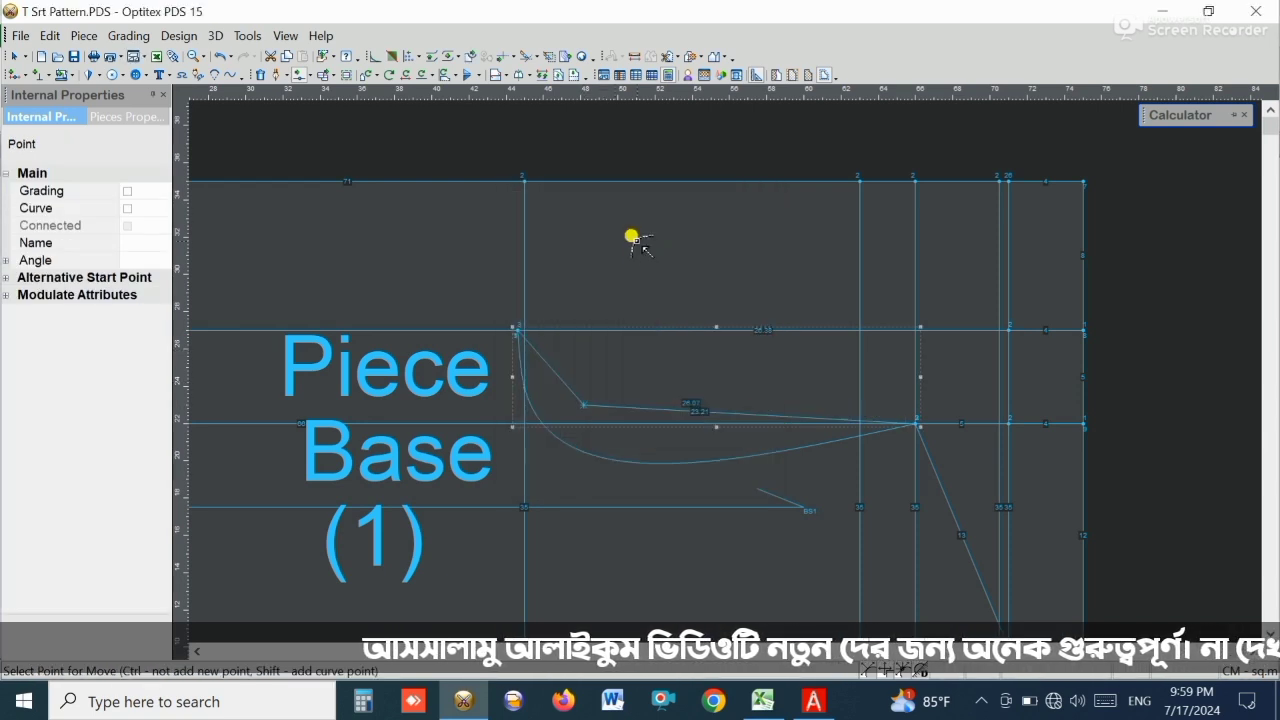
right_click(636, 242)
click(682, 258)
- Turn the added point on the second armhole contour into a curve point
click(585, 407)
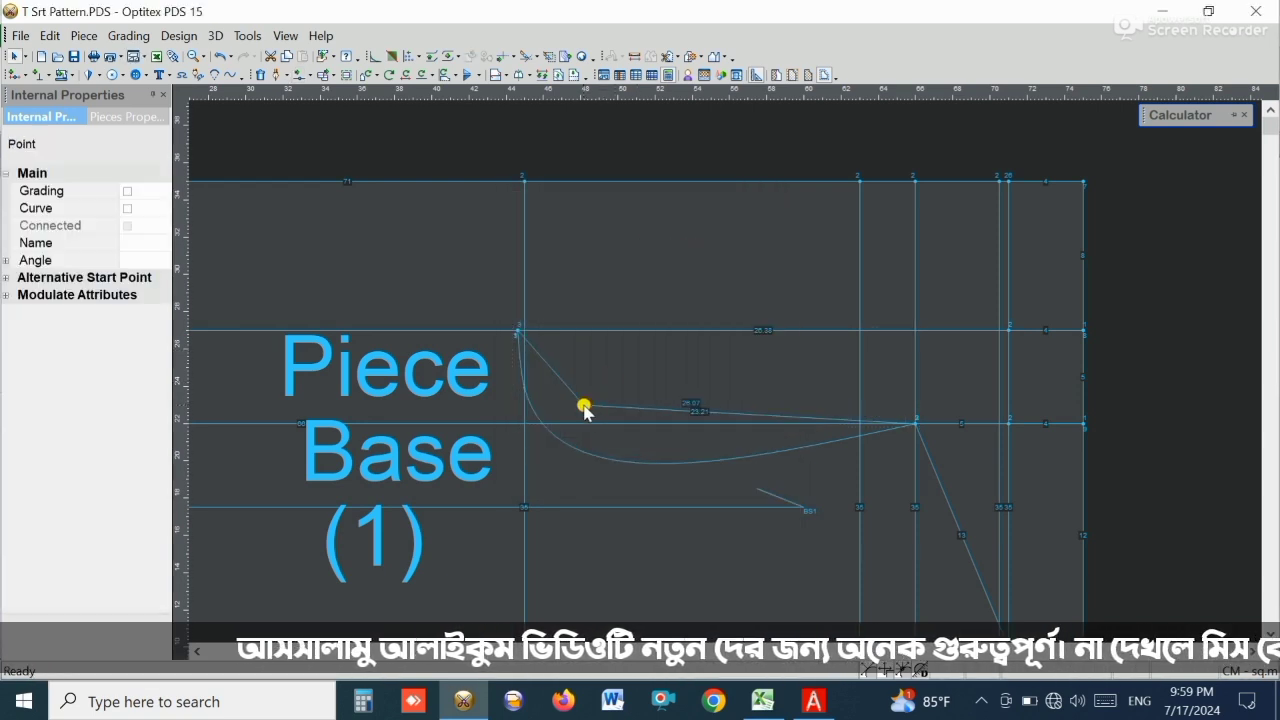
click(128, 209)
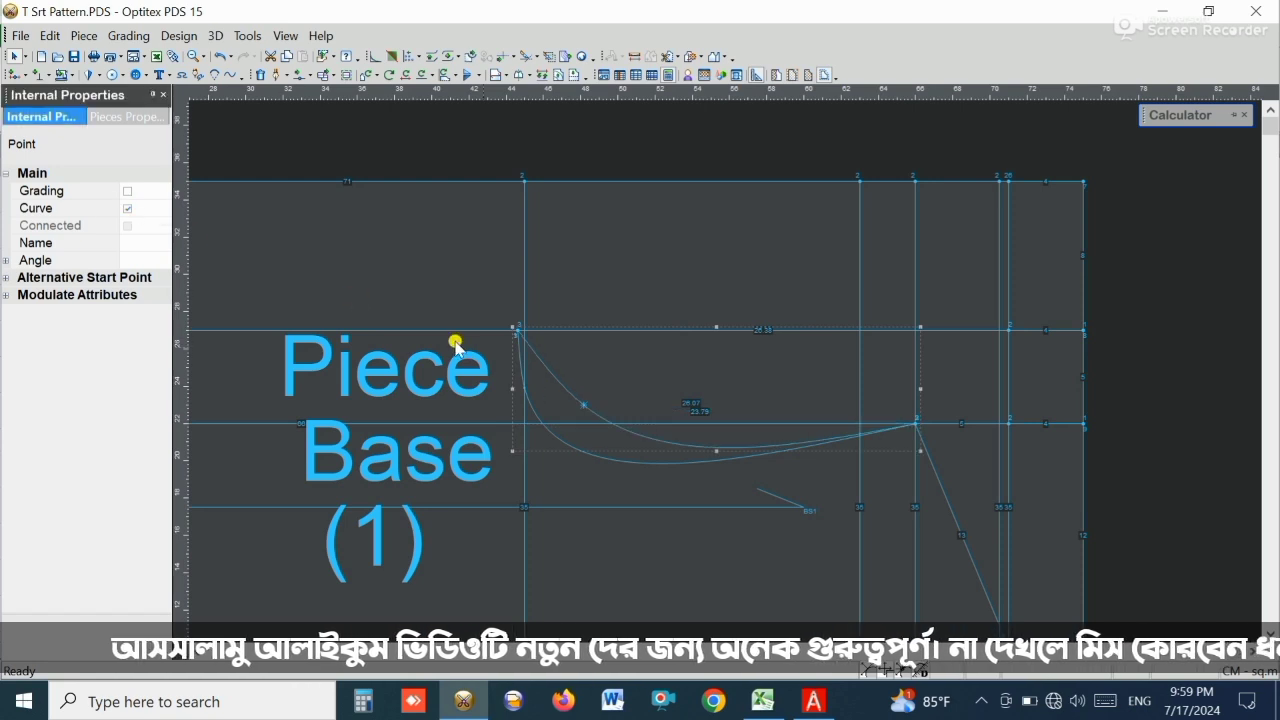
click(606, 361)
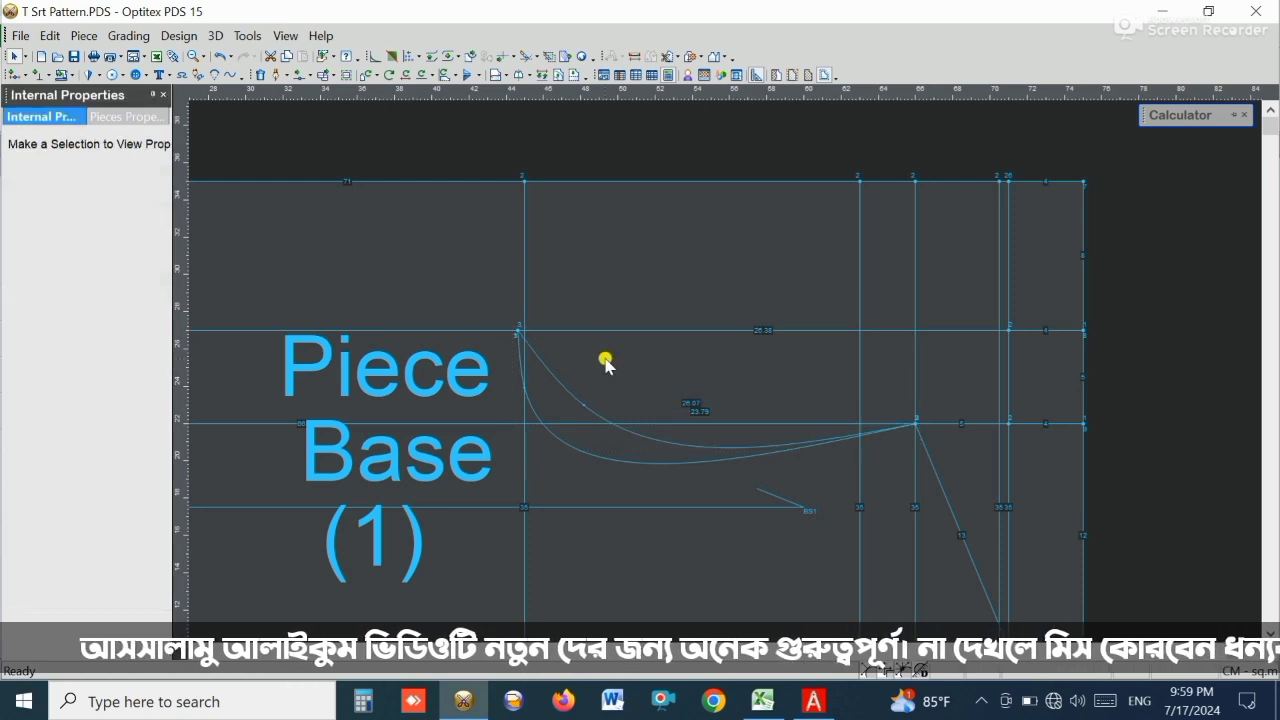
click(297, 77)
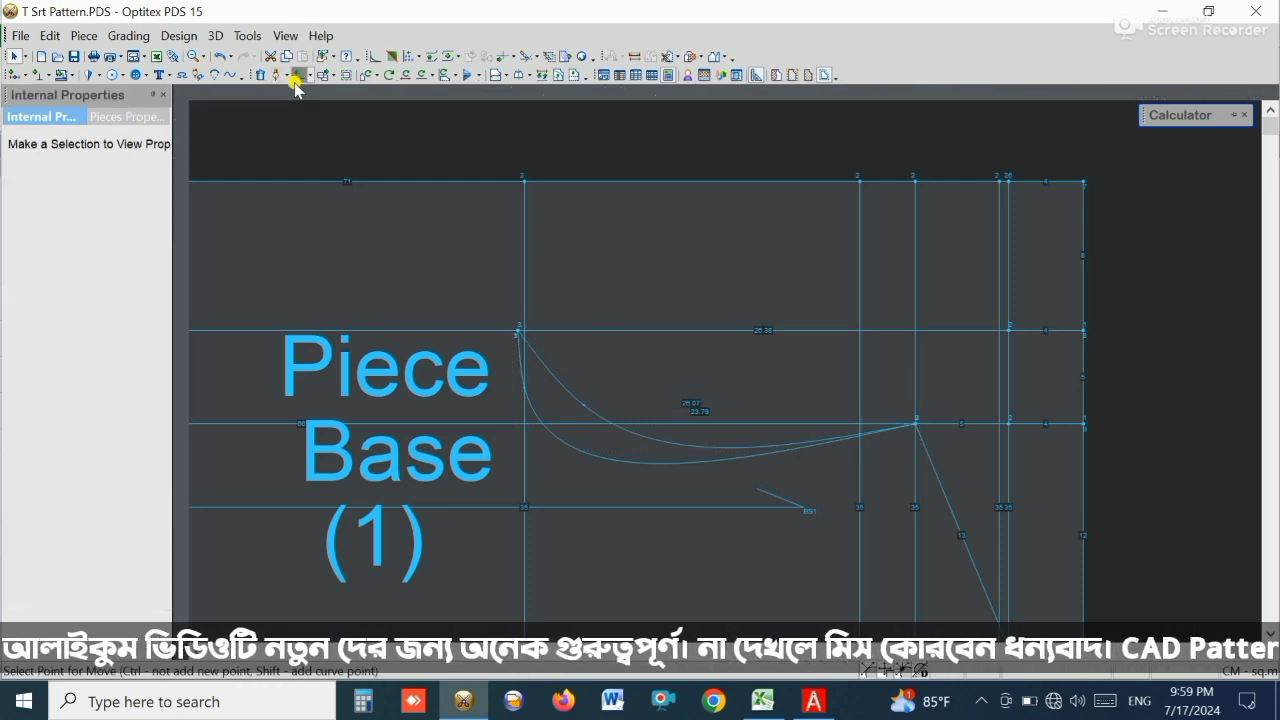
click(583, 400)
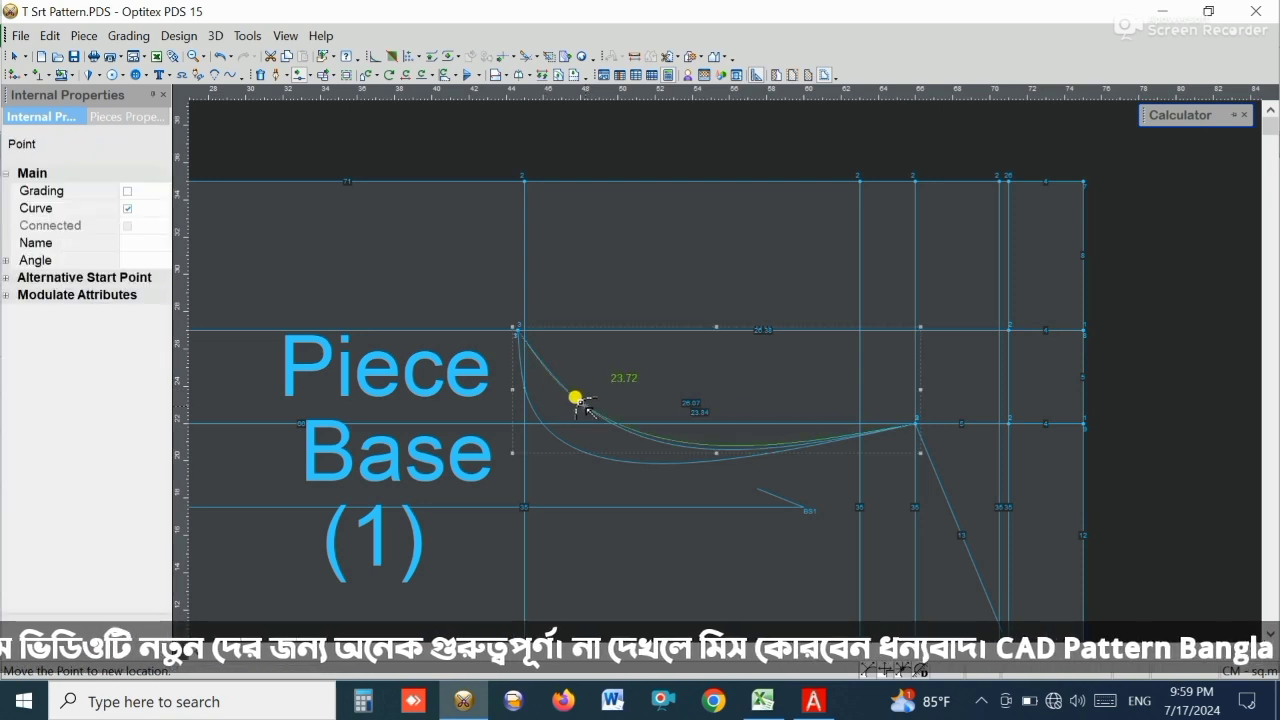
click(557, 394)
click(762, 197)
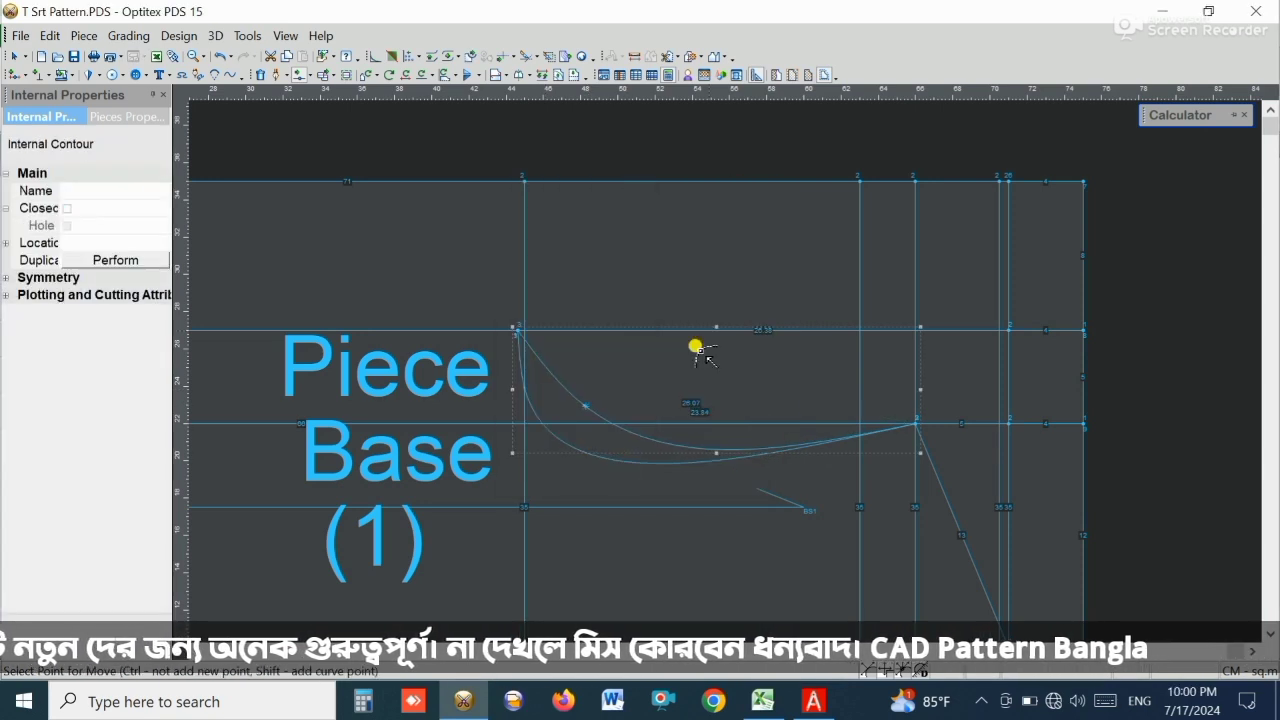
- Move the second armhole contour's curve point close to its chest end, making the contour about 24.8 cm long
click(578, 404)
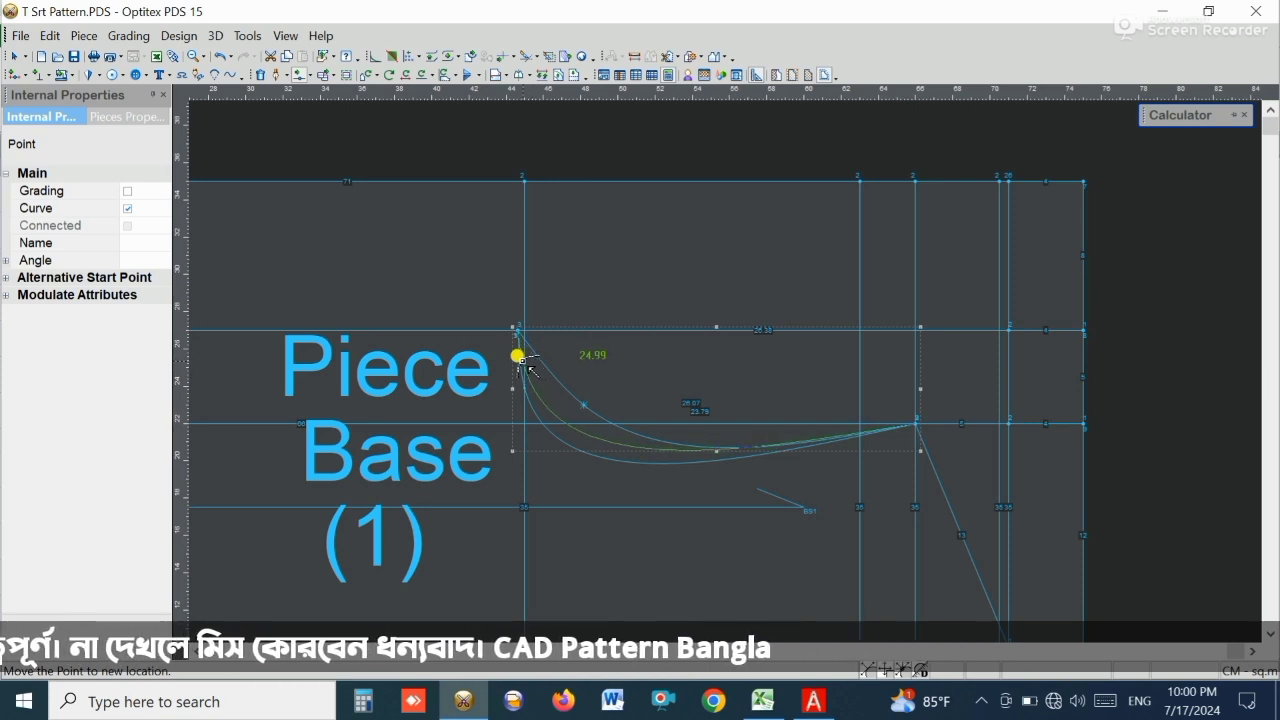
click(519, 357)
click(562, 475)
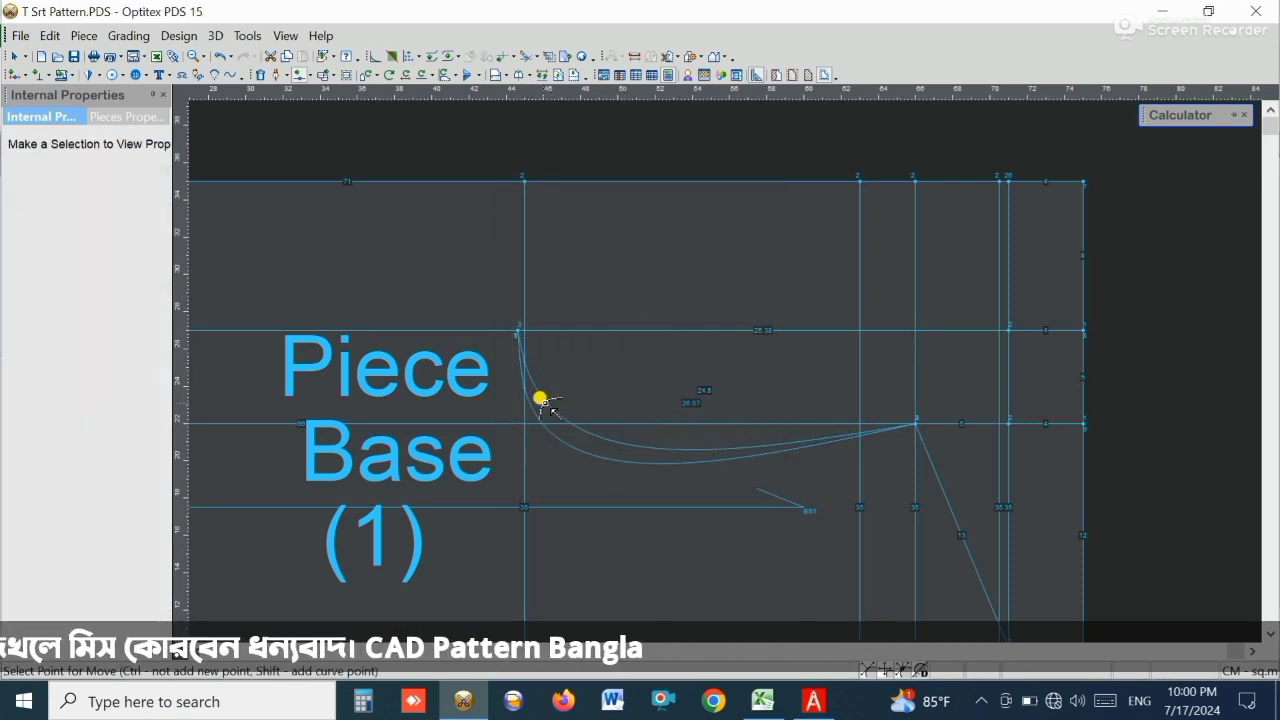
scroll(720, 366, up, 3)
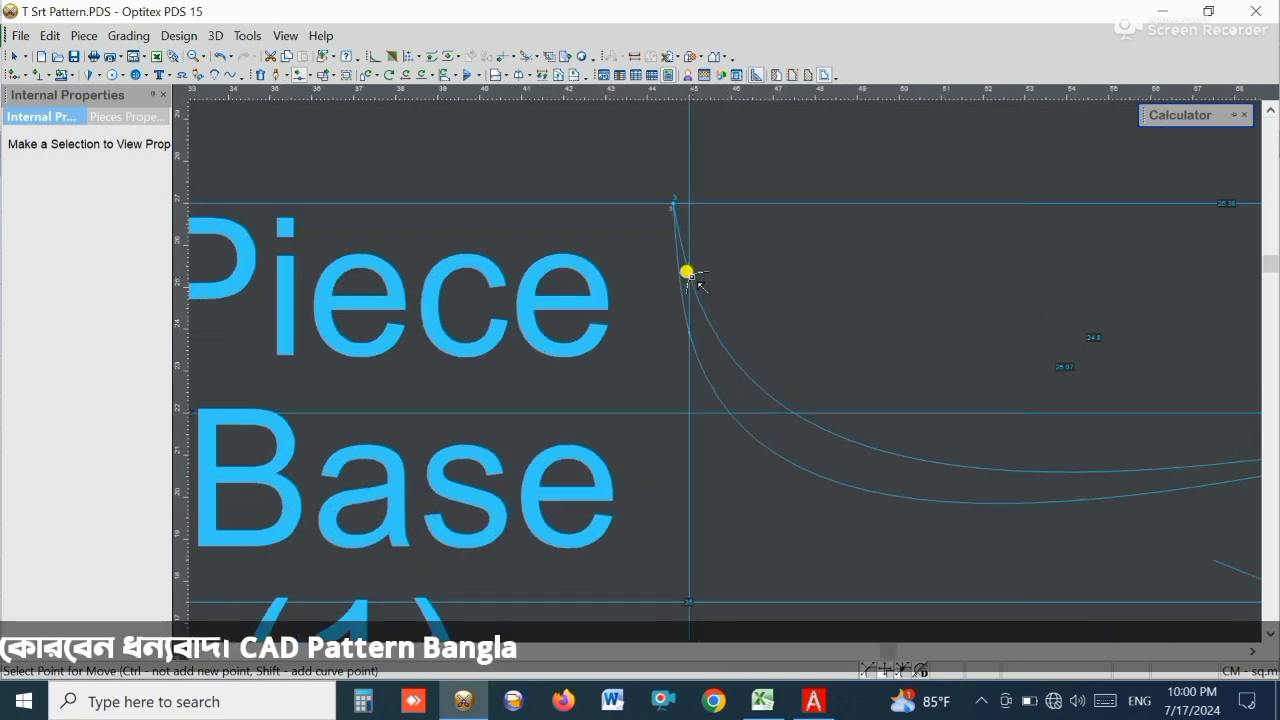
click(688, 274)
click(687, 272)
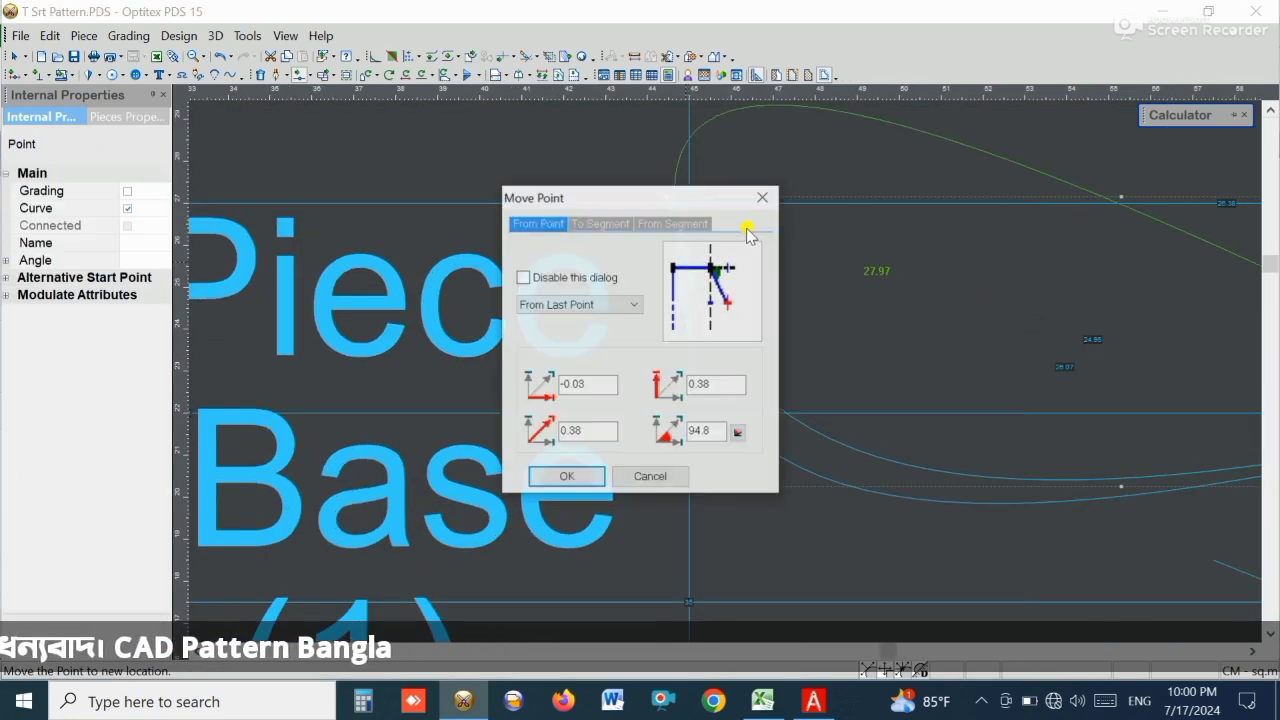
click(761, 199)
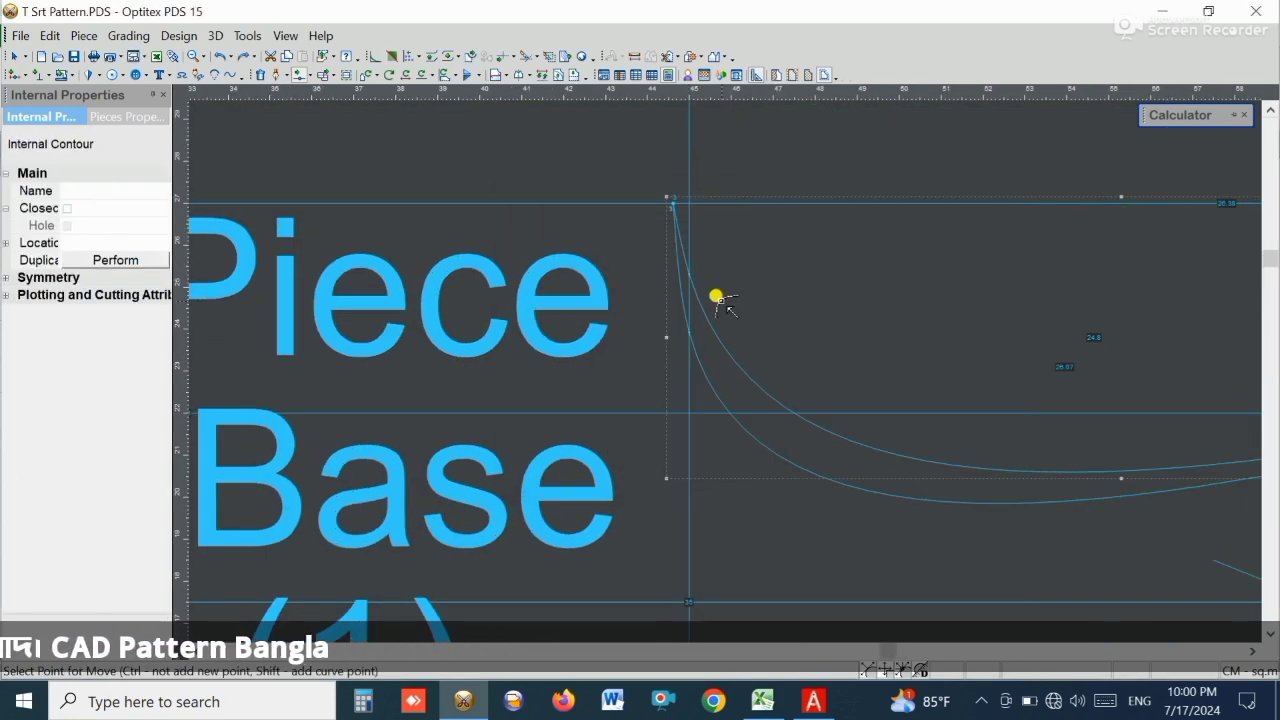
- Try shifting the second armhole's curve point by -0.29 cm horizontally and 0.41 cm vertically, and undo the move
click(686, 271)
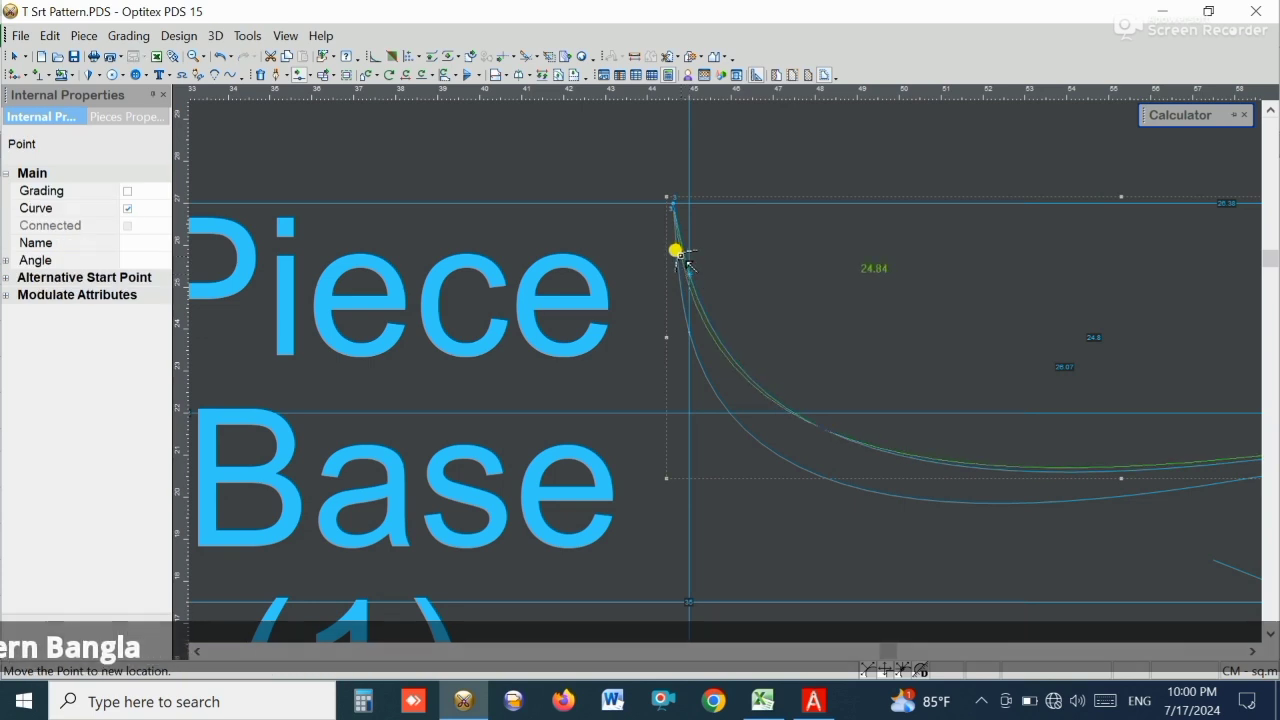
click(678, 254)
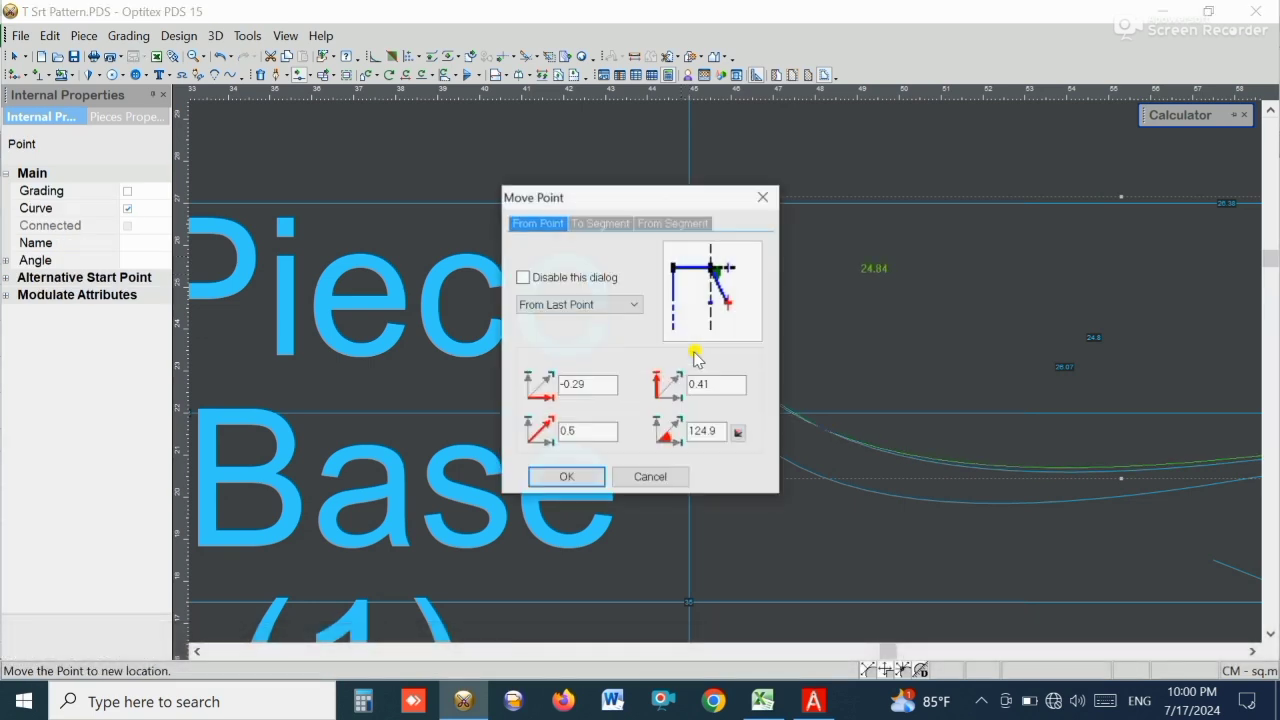
click(566, 477)
scroll(729, 434, down, 1)
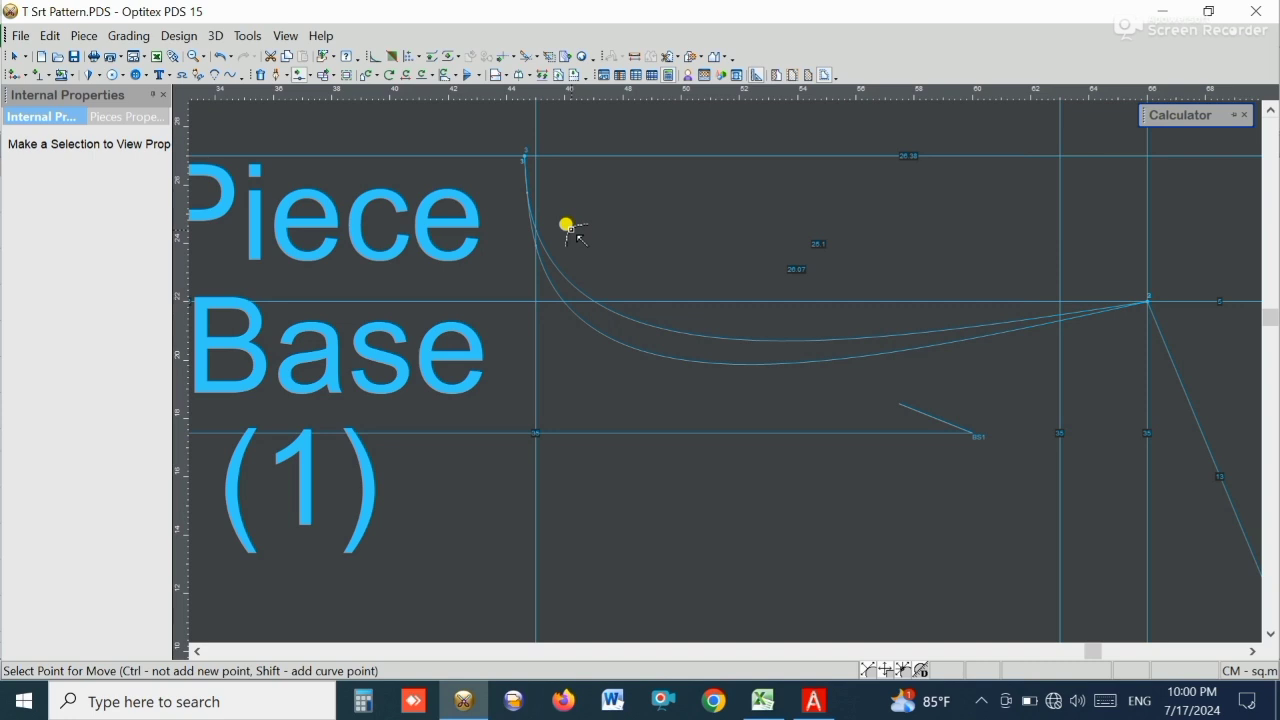
key(ctrl+z)
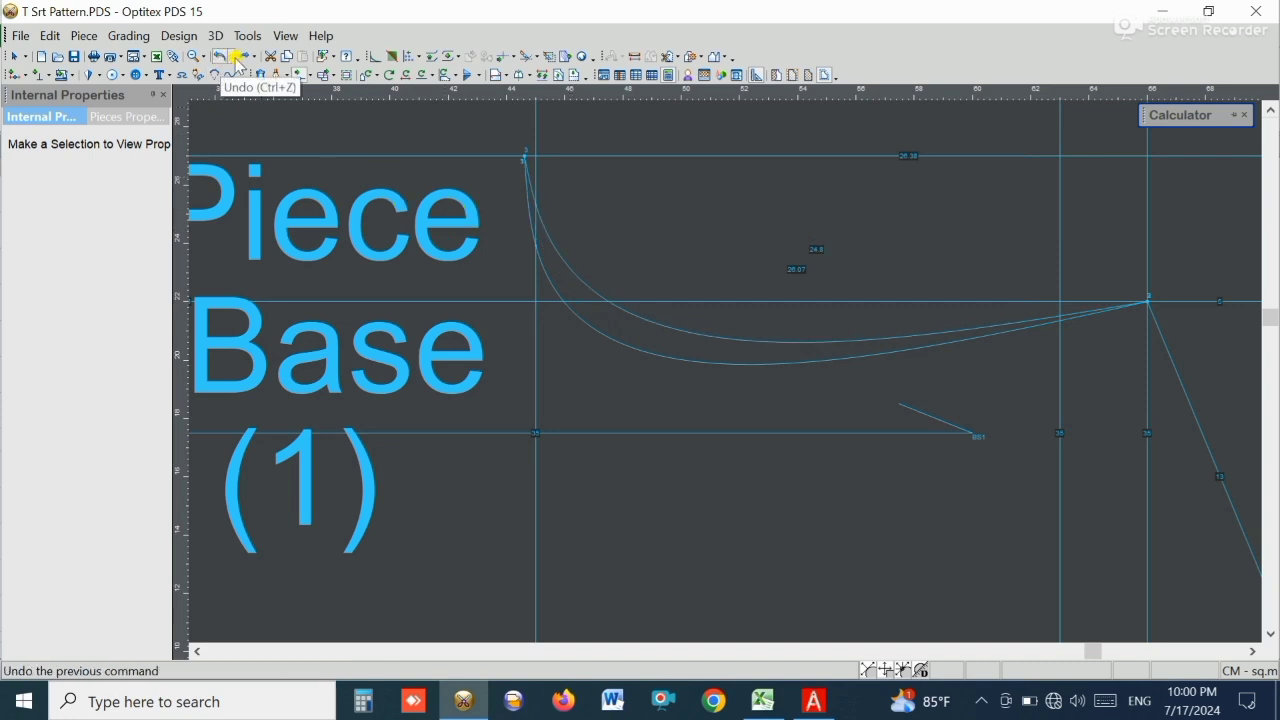
click(534, 200)
click(533, 199)
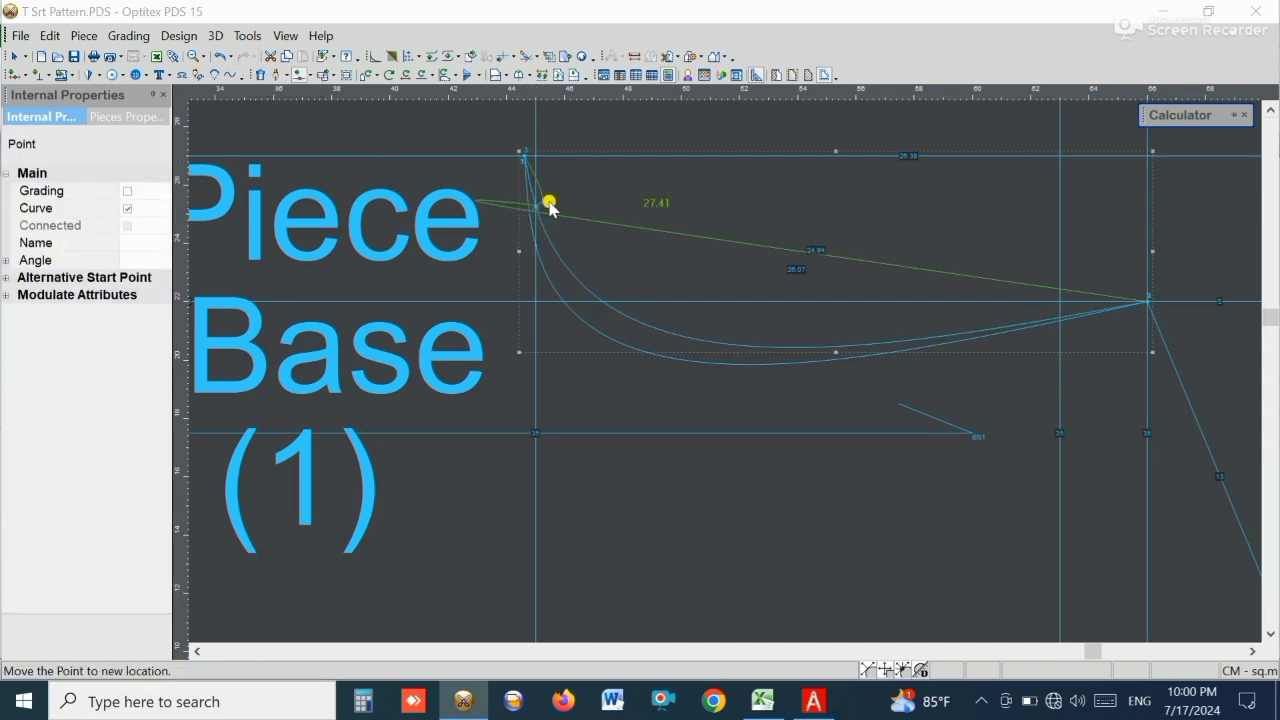
click(758, 198)
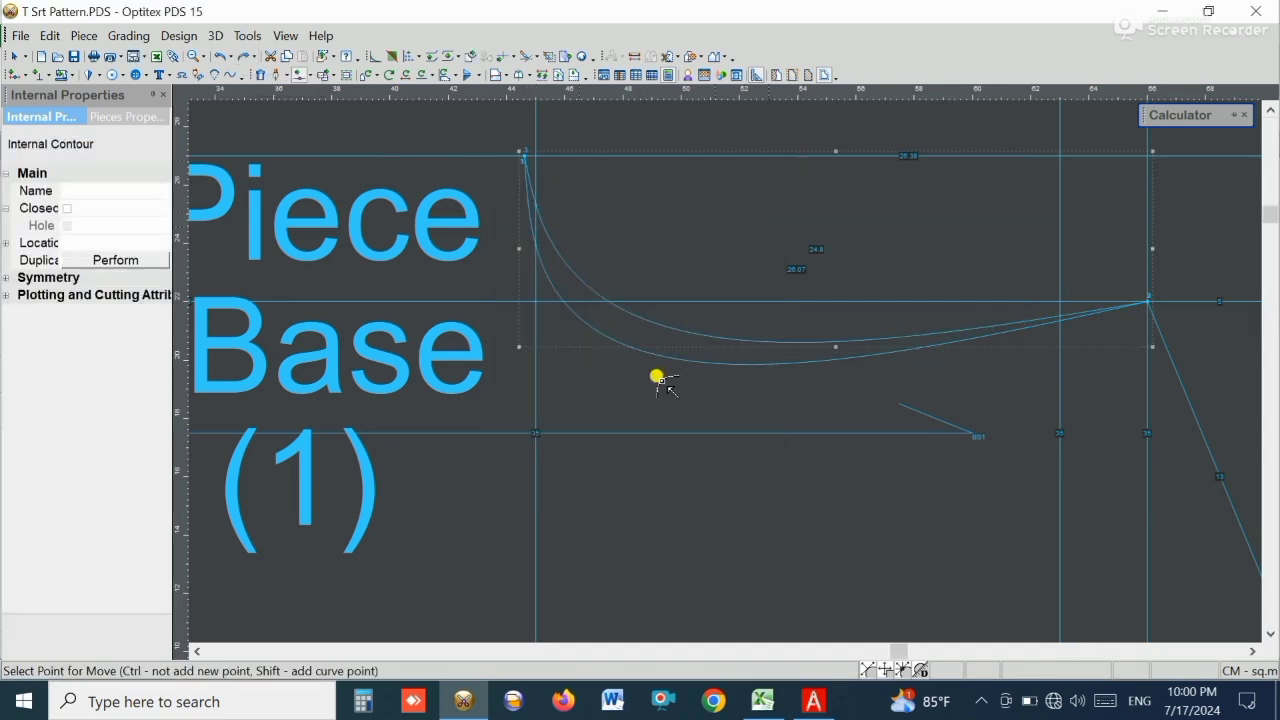
- Move the second armhole's curve point by -0.23 cm horizontally and 0.73 cm vertically, toward the chest end
scroll(723, 306, up, 2)
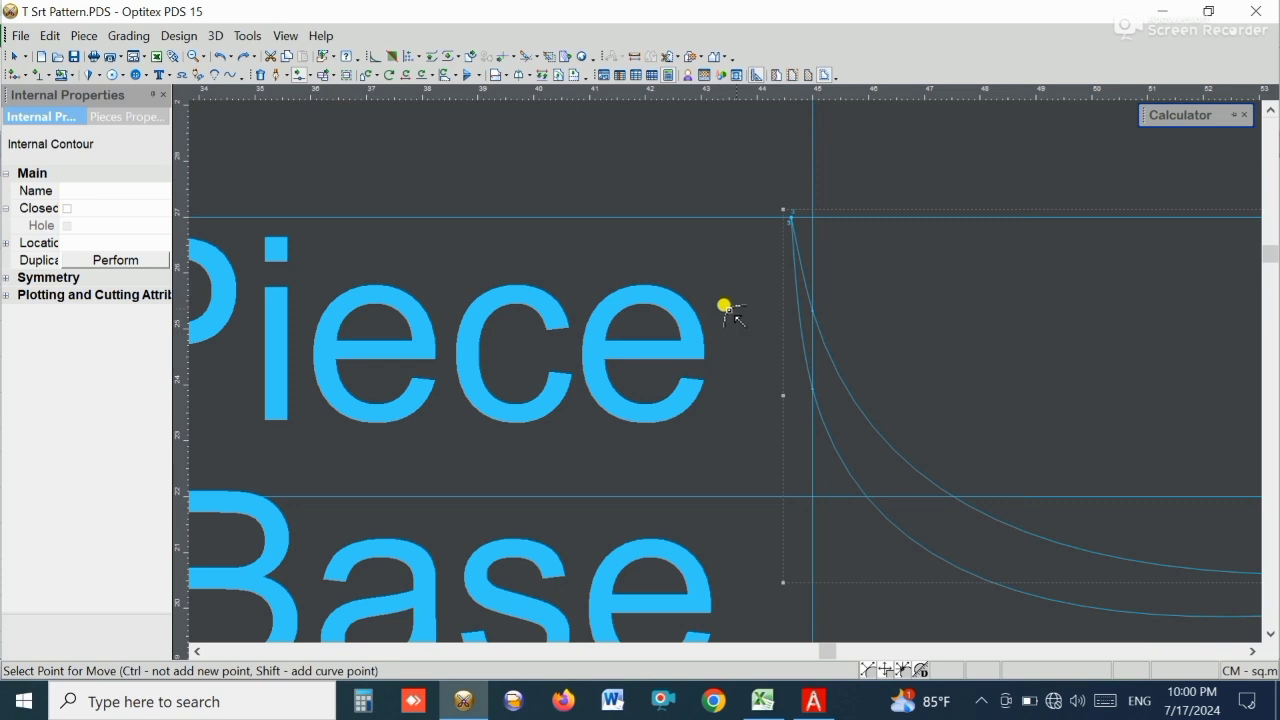
click(810, 310)
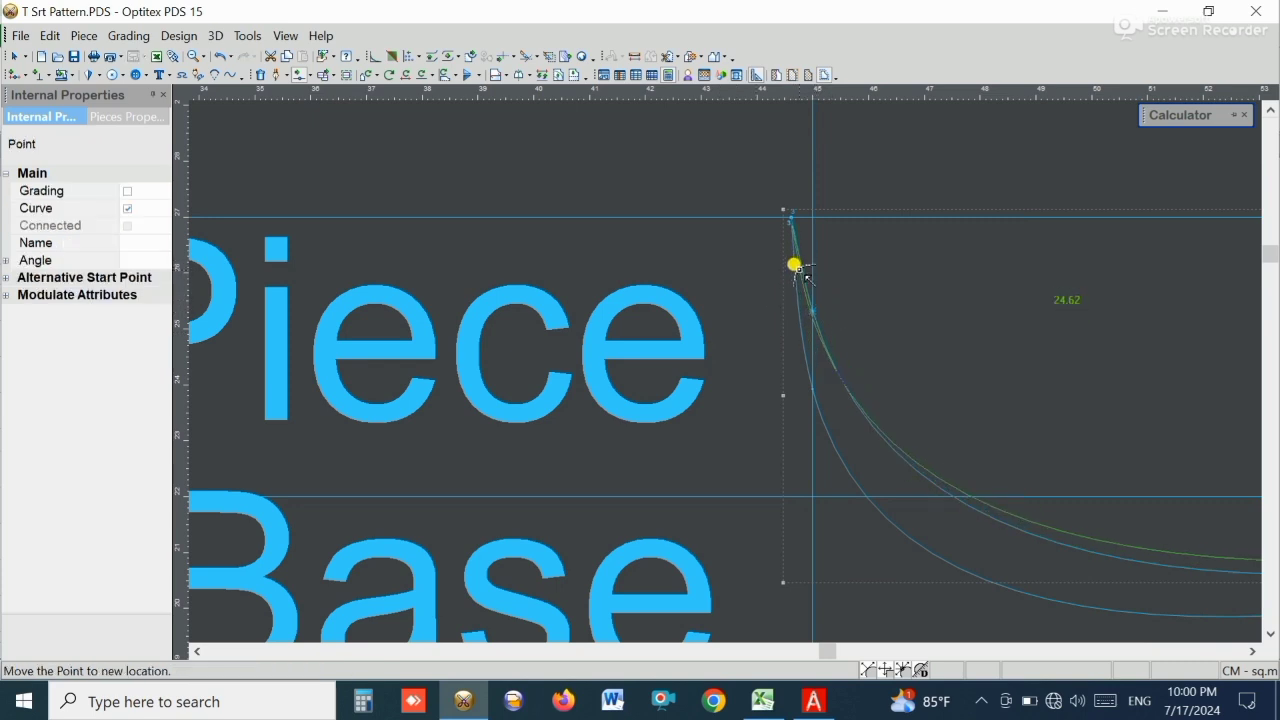
click(799, 269)
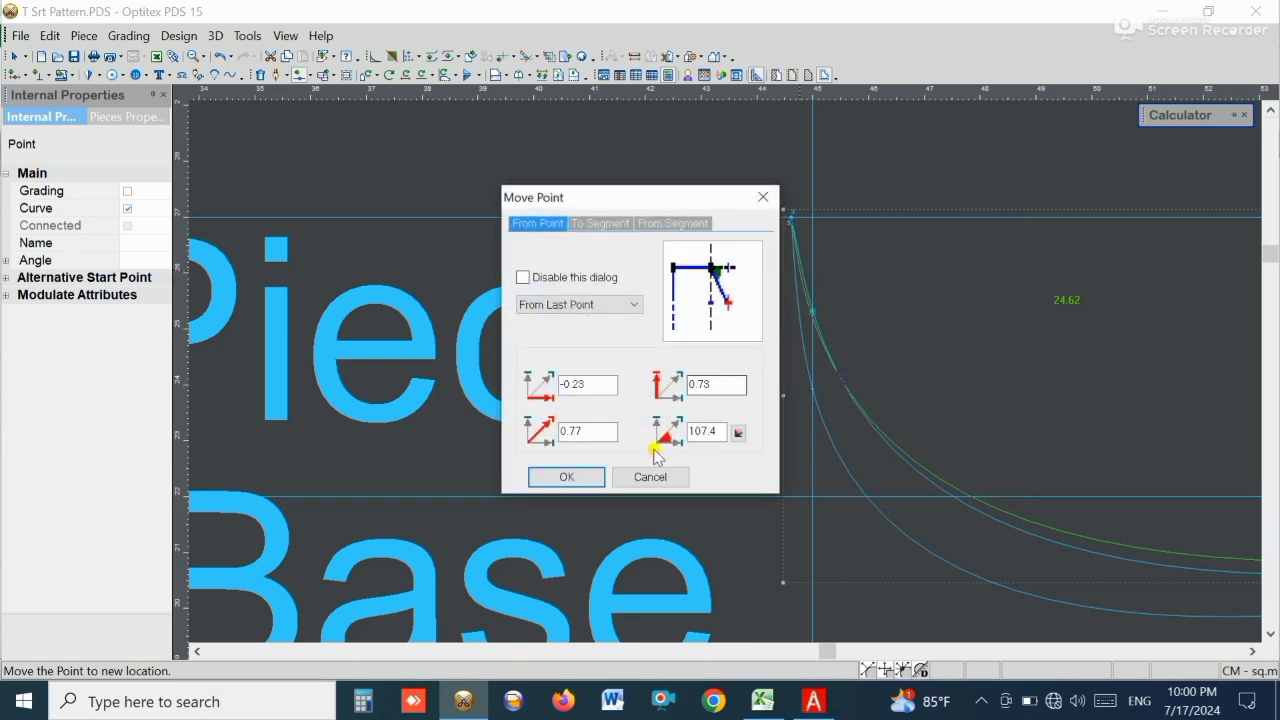
click(566, 474)
click(912, 376)
scroll(1022, 414, down, 5)
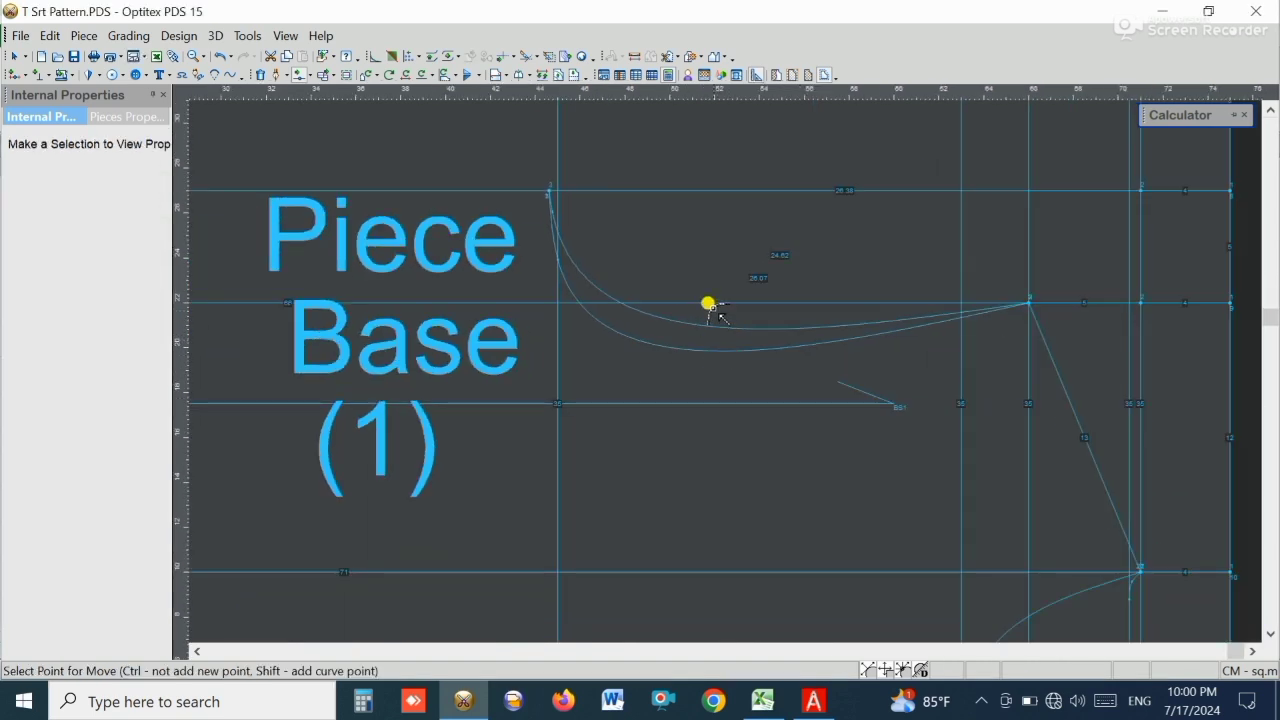
- Try moving the second armhole's curve point by -0.07 cm horizontally and -0.2 cm vertically, and undo the move
scroll(720, 357, up, 2)
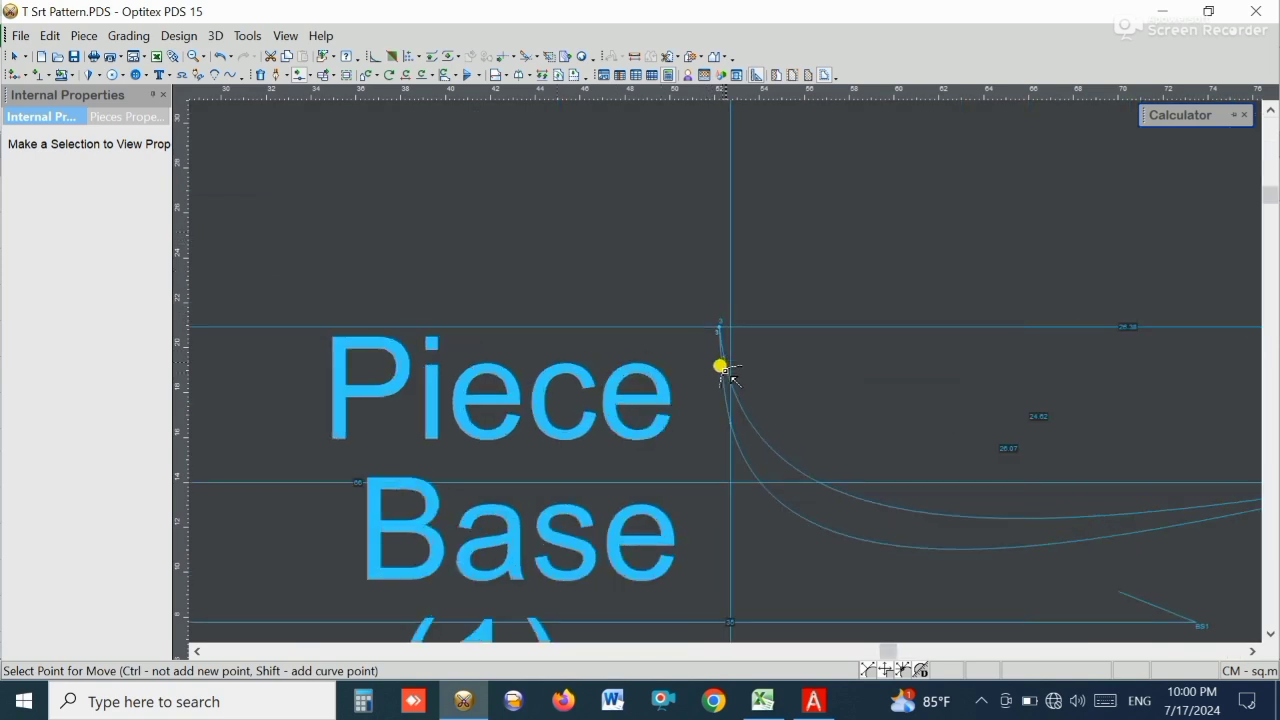
scroll(722, 370, up, 2)
click(718, 347)
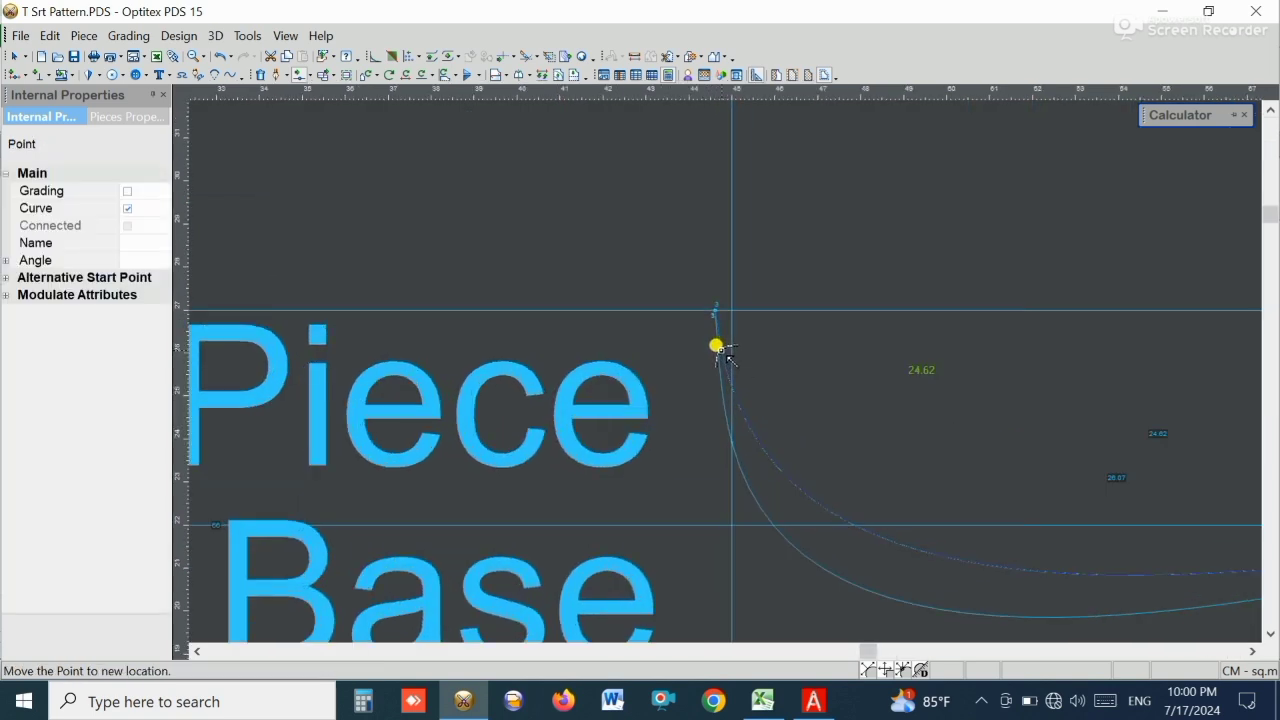
click(721, 359)
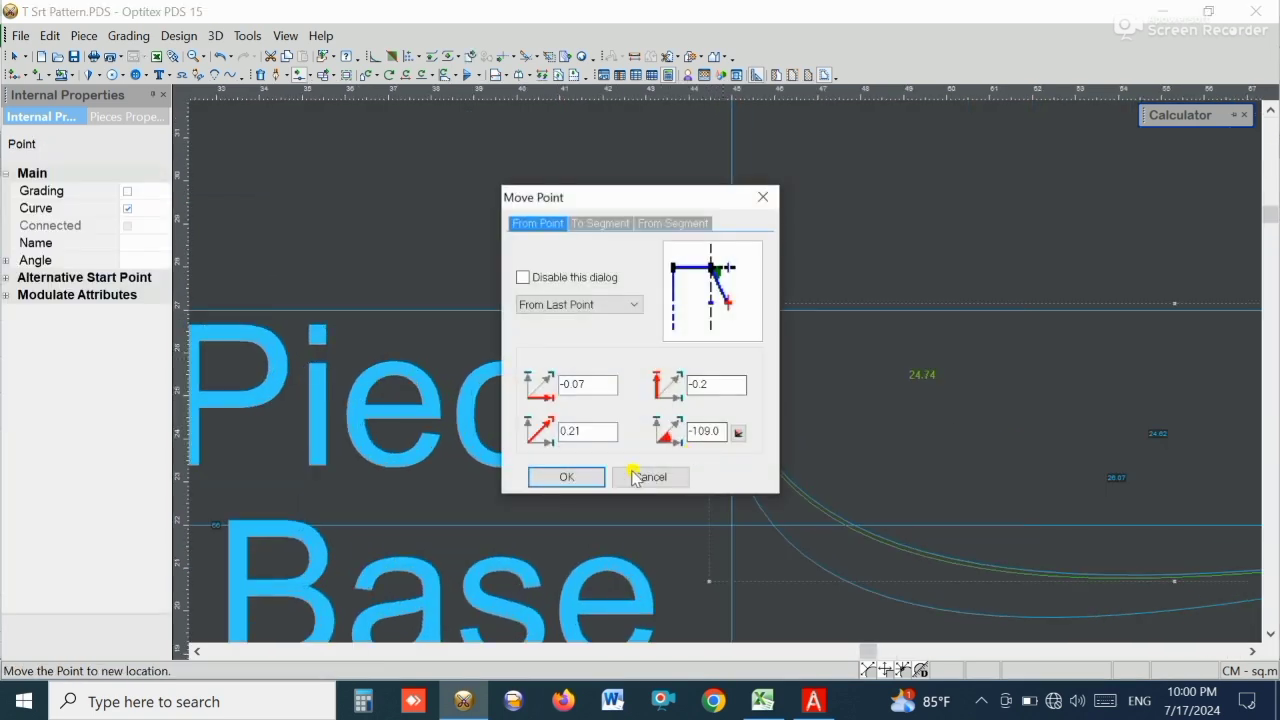
click(590, 477)
scroll(722, 368, down, 2)
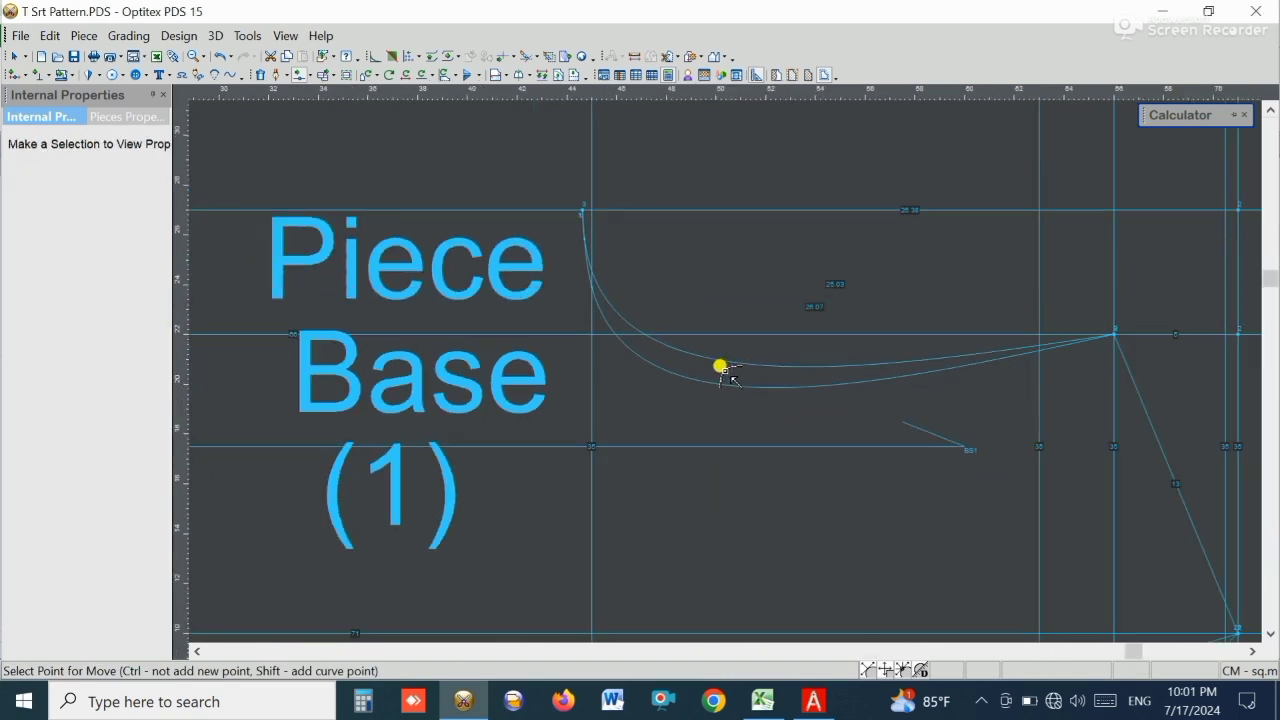
key(ctrl+z)
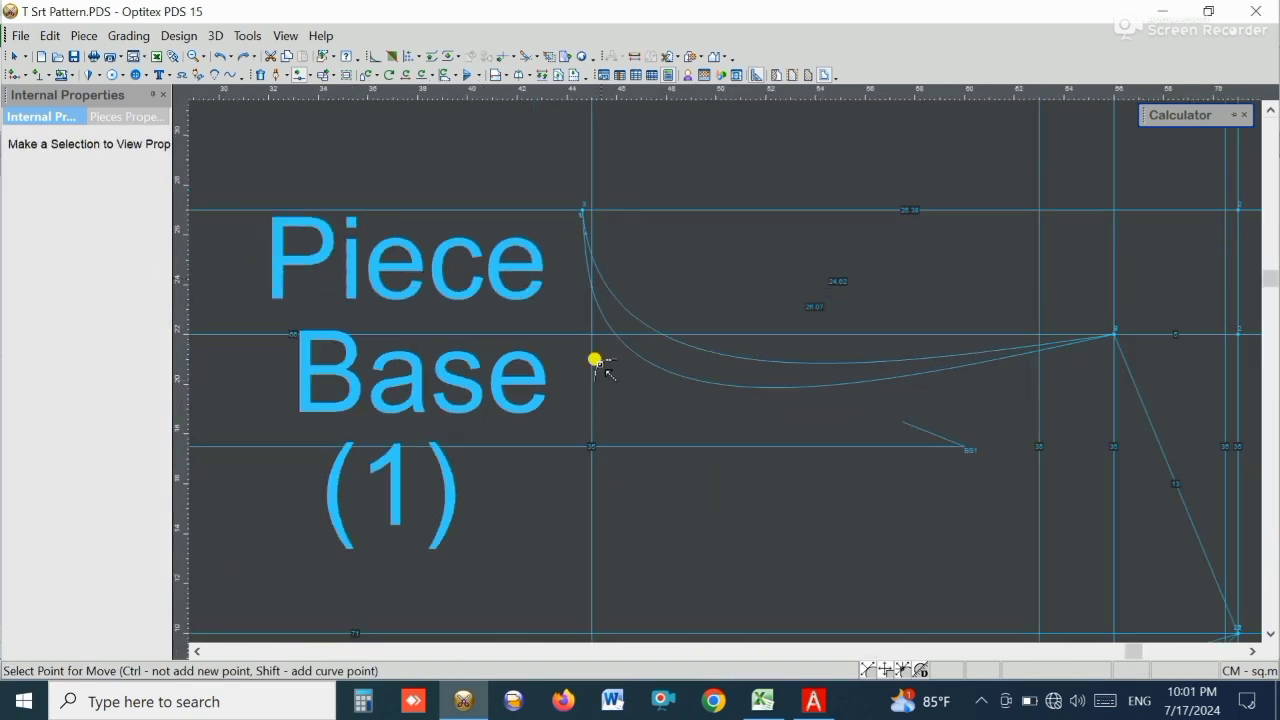
scroll(724, 370, up, 2)
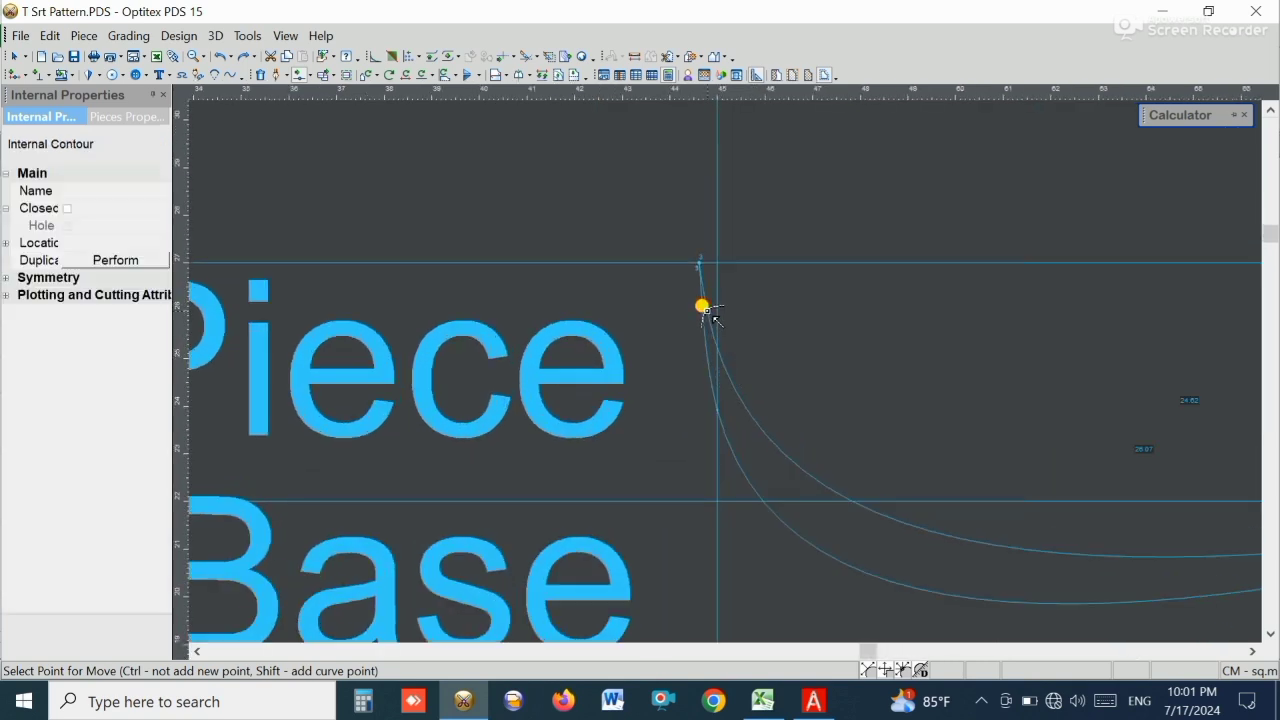
click(701, 308)
click(706, 319)
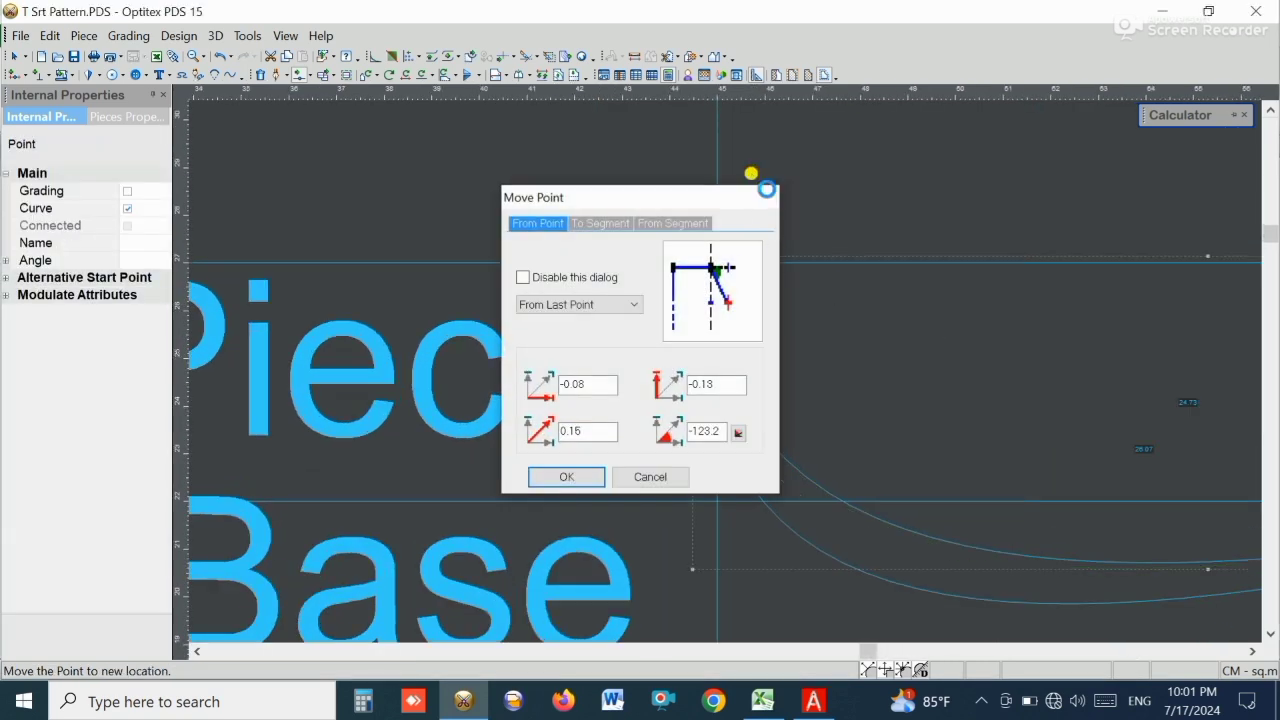
click(763, 197)
scroll(720, 366, up, 3)
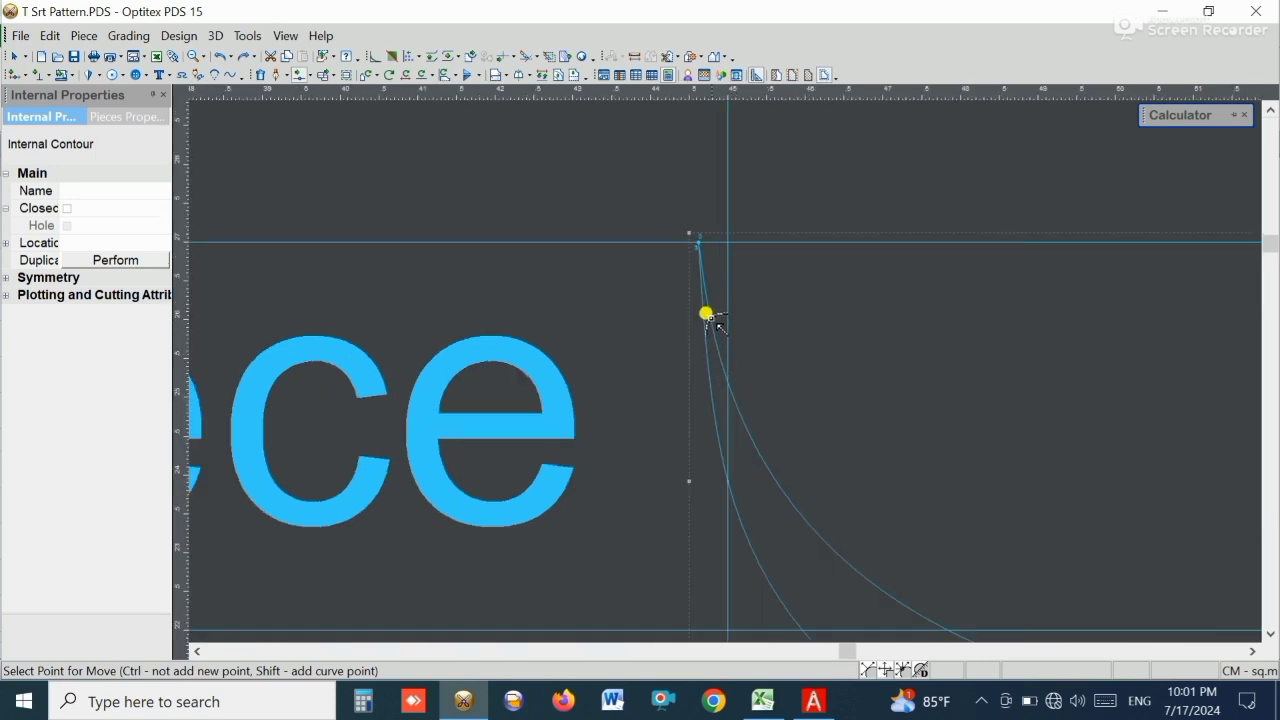
click(708, 316)
click(709, 322)
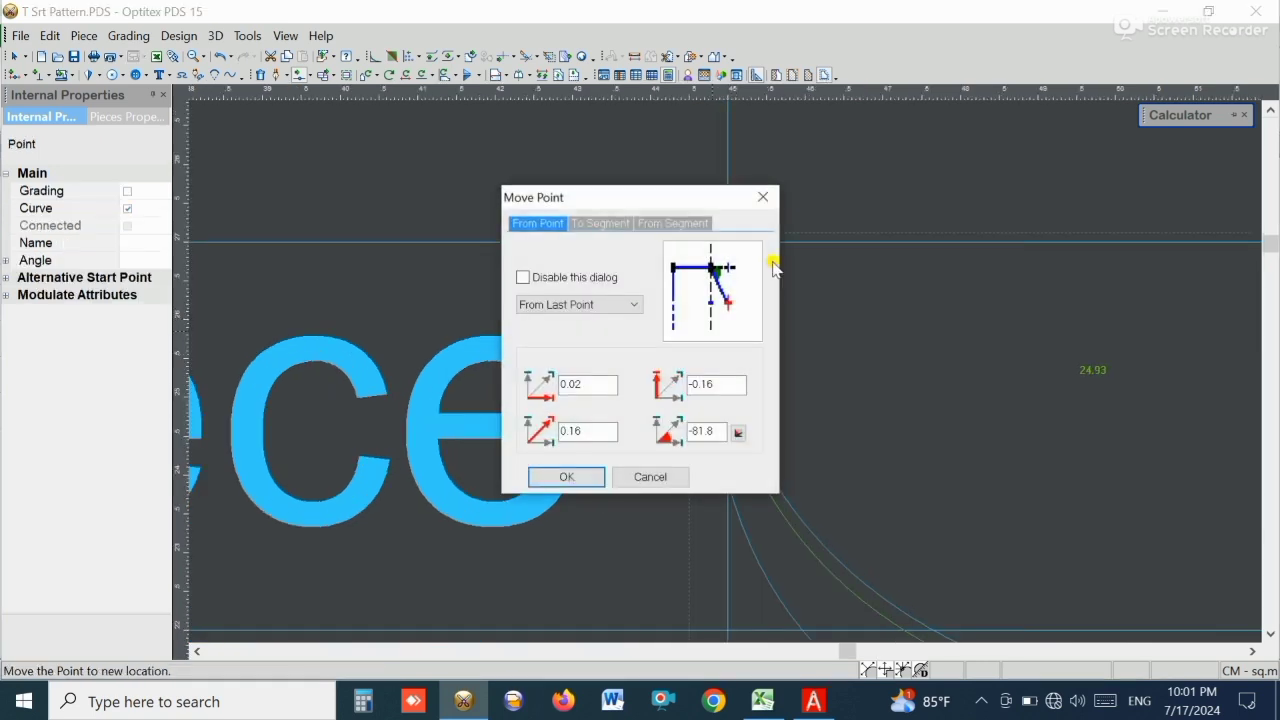
click(763, 198)
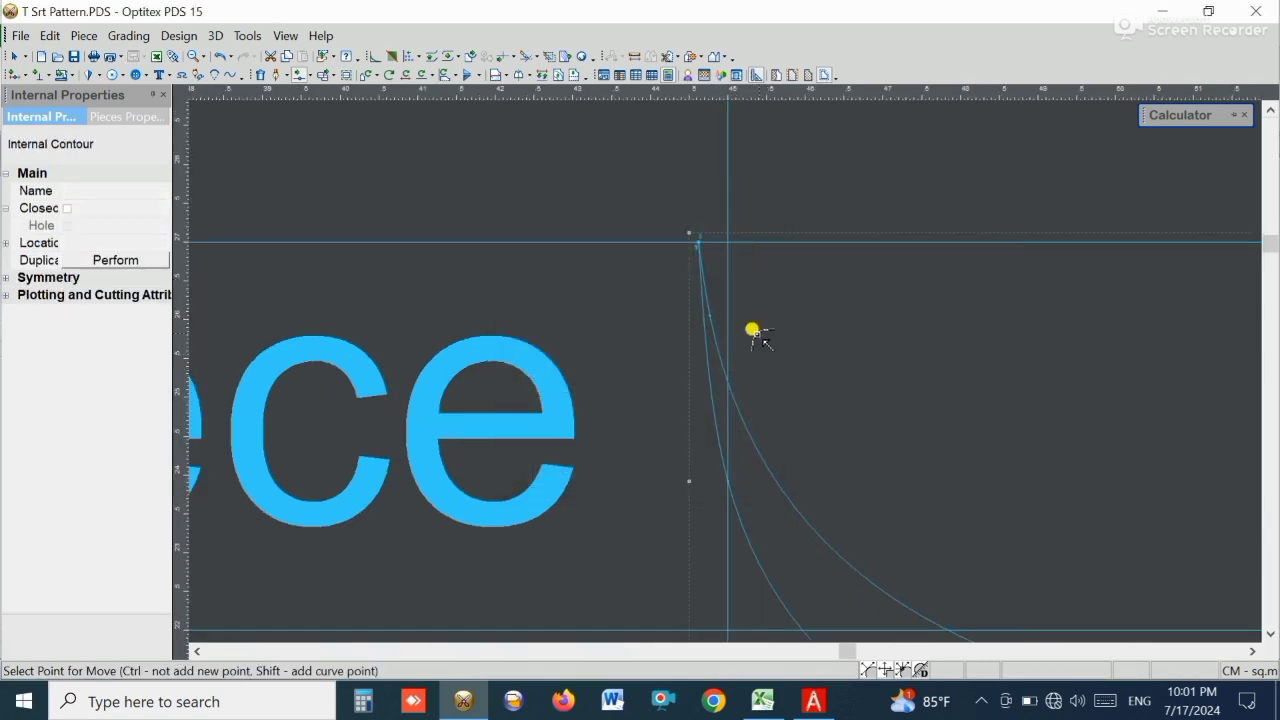
- Nudge the second armhole's curve point slightly down along the curve, making the contour about 24.76 cm long
click(709, 316)
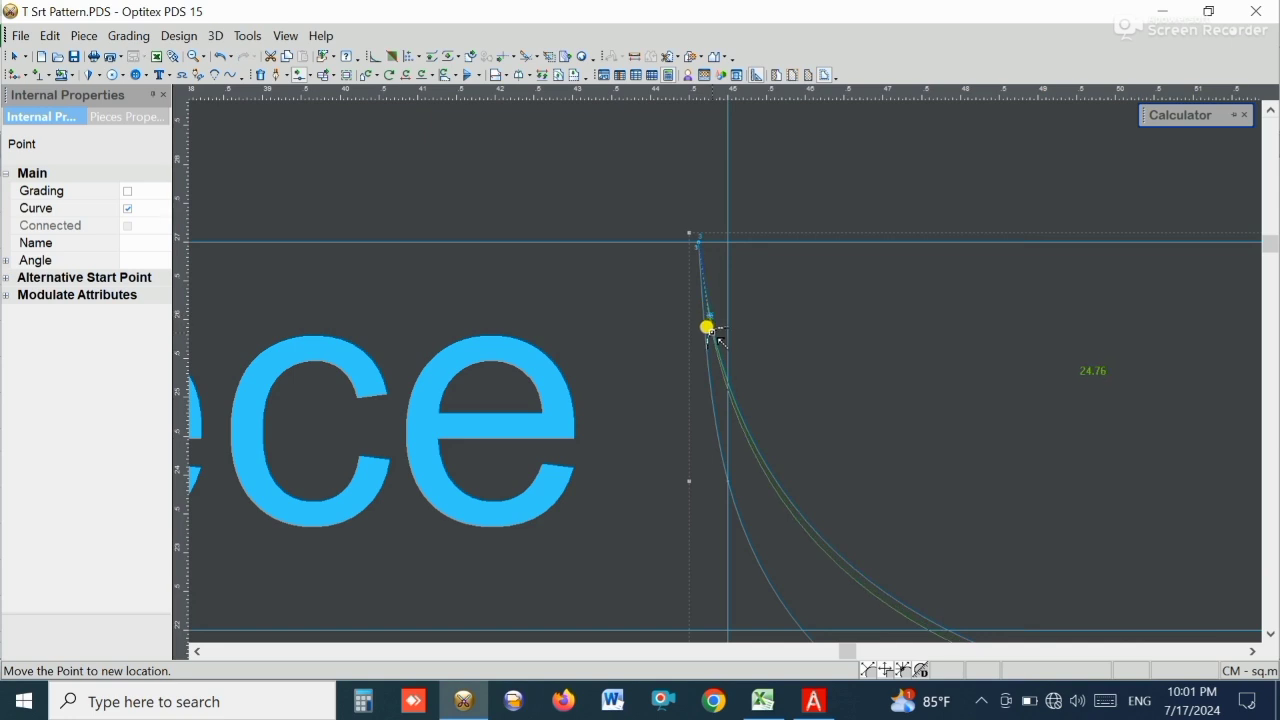
click(713, 336)
click(563, 477)
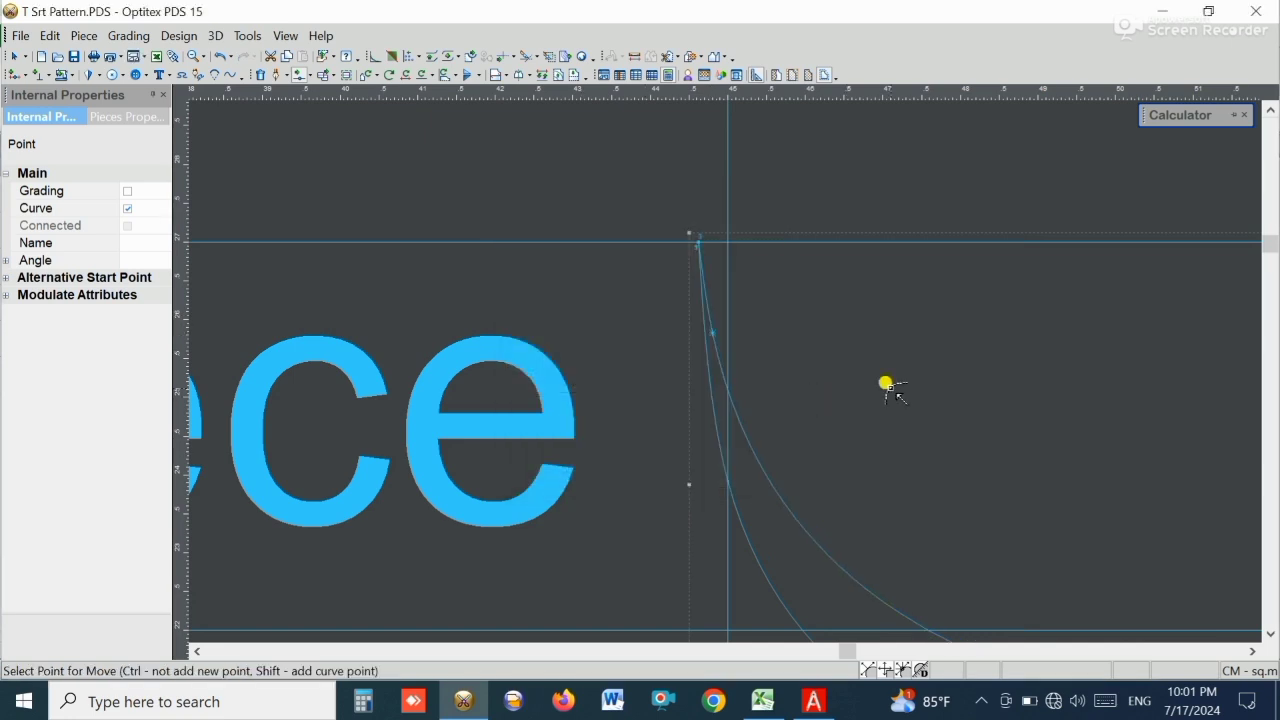
scroll(720, 374, down, 6)
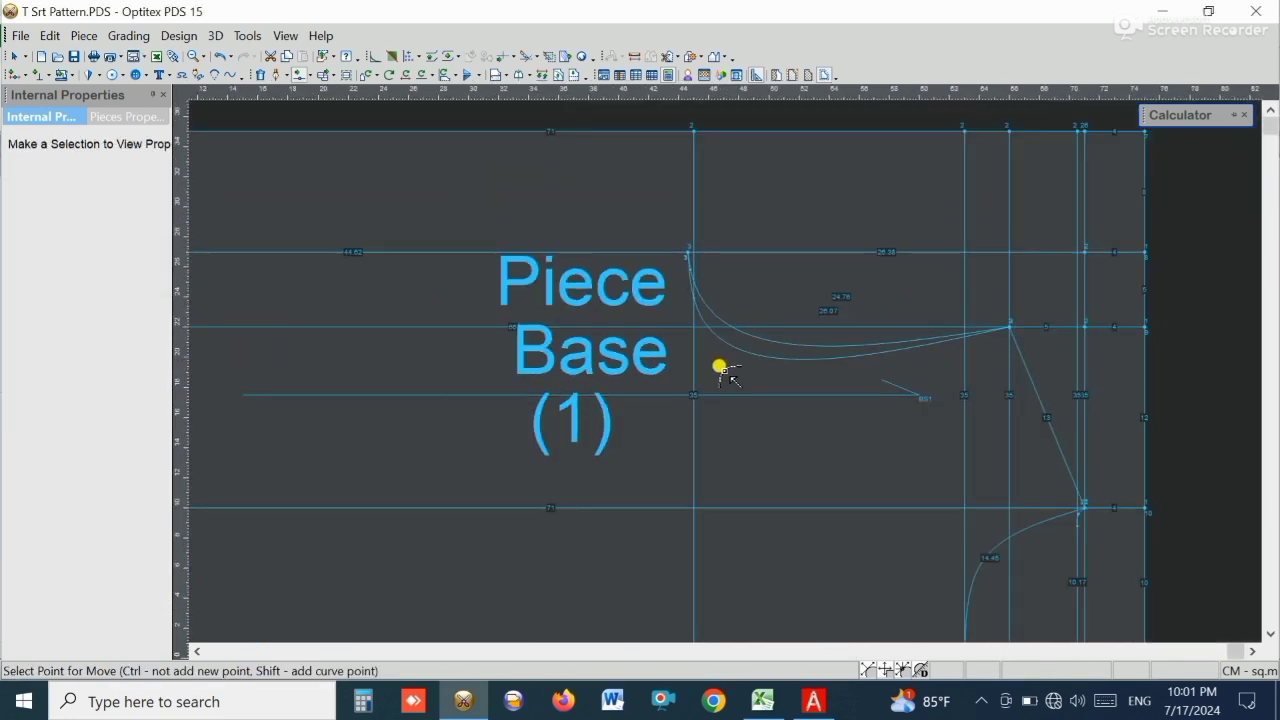
scroll(720, 370, down, 3)
scroll(729, 374, up, 2)
scroll(729, 376, down, 1)
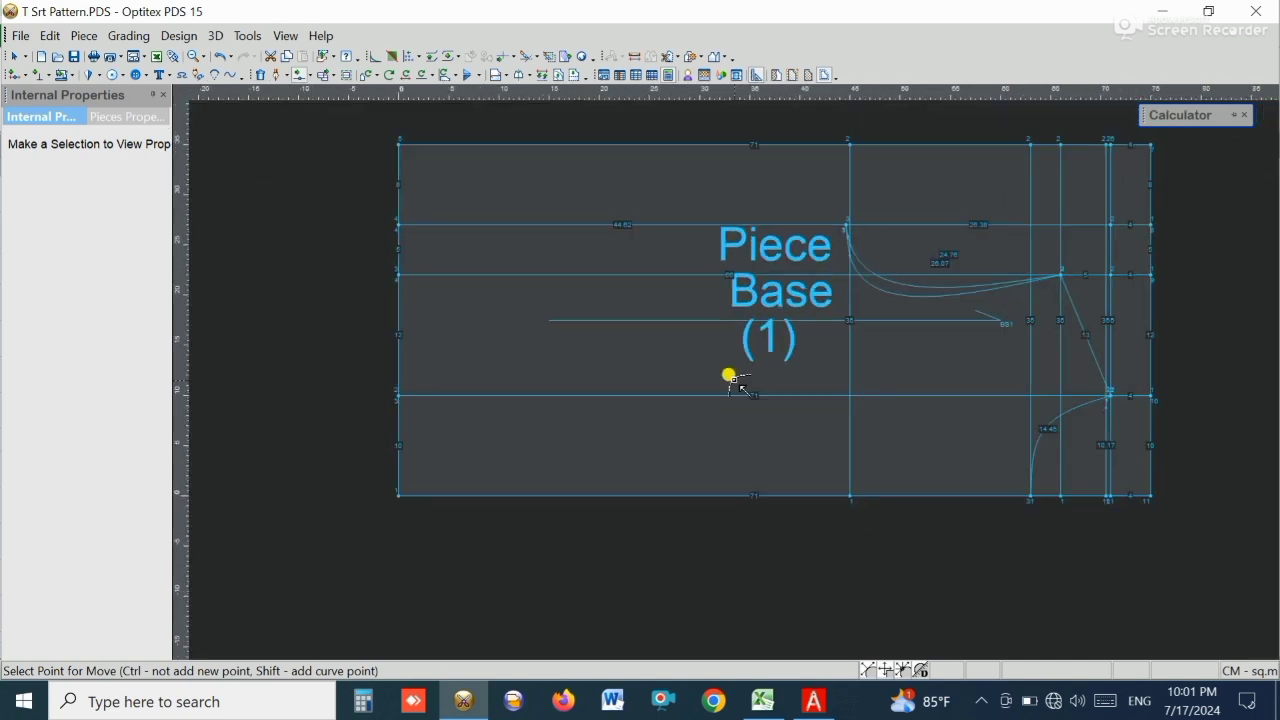
scroll(729, 376, down, 1)
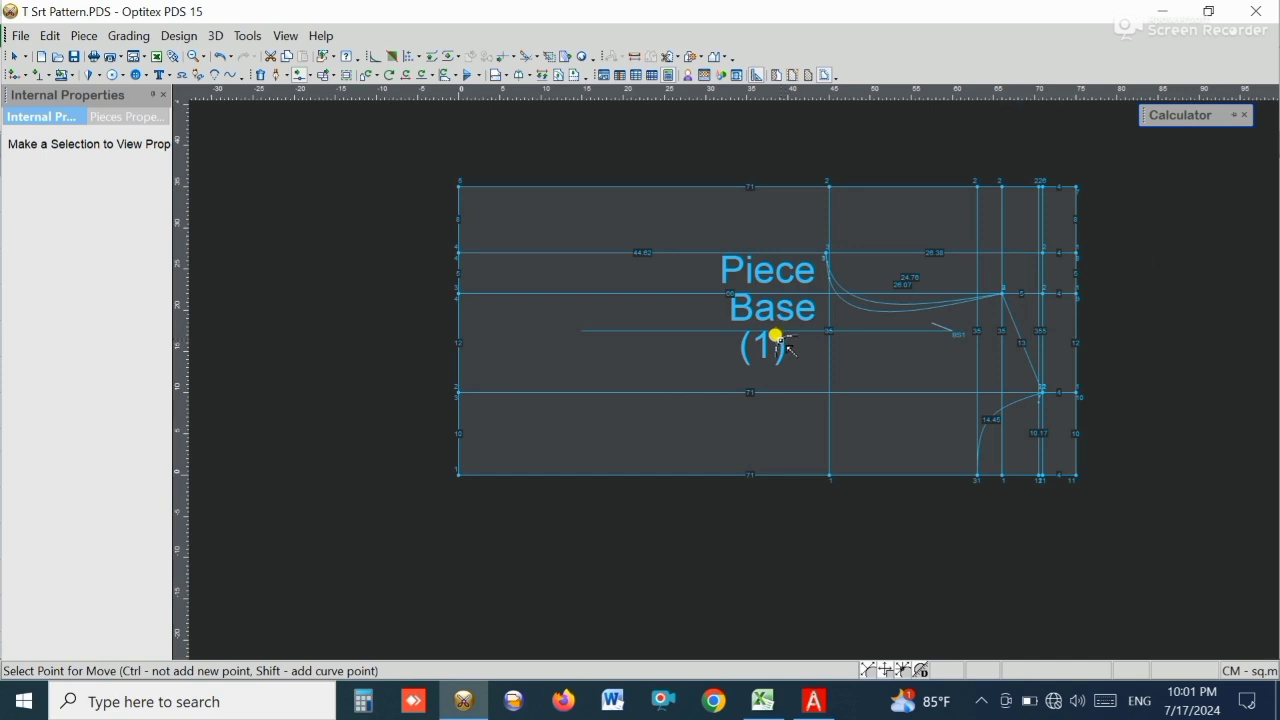
- Move the baseline with the piece name text out of the pattern to the empty area above it, and return to selection mode
click(282, 76)
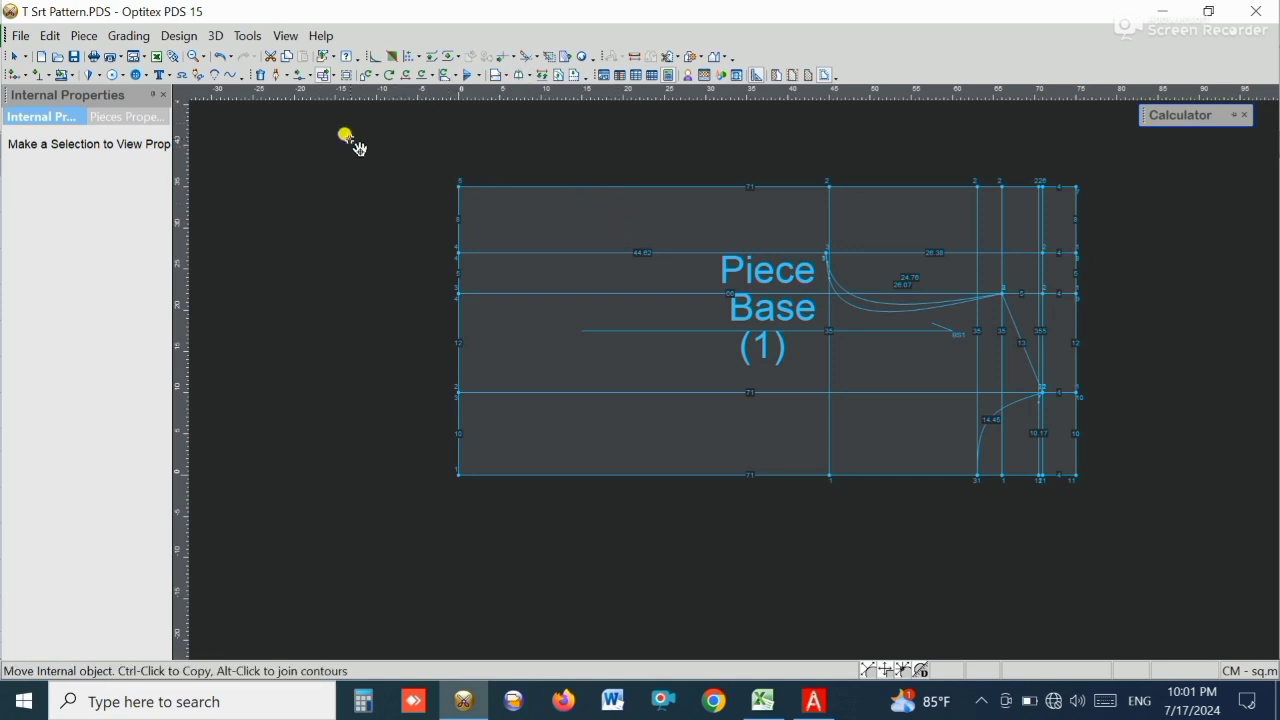
click(325, 78)
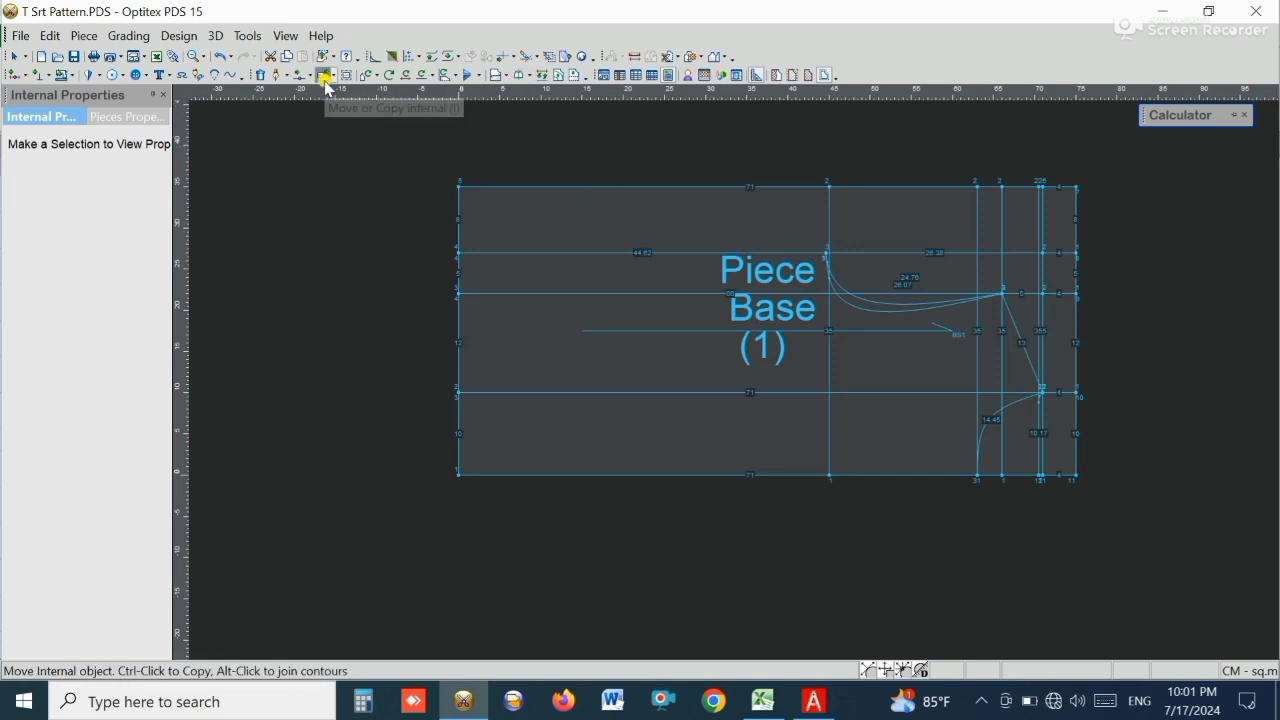
click(950, 330)
scroll(733, 378, down, 3)
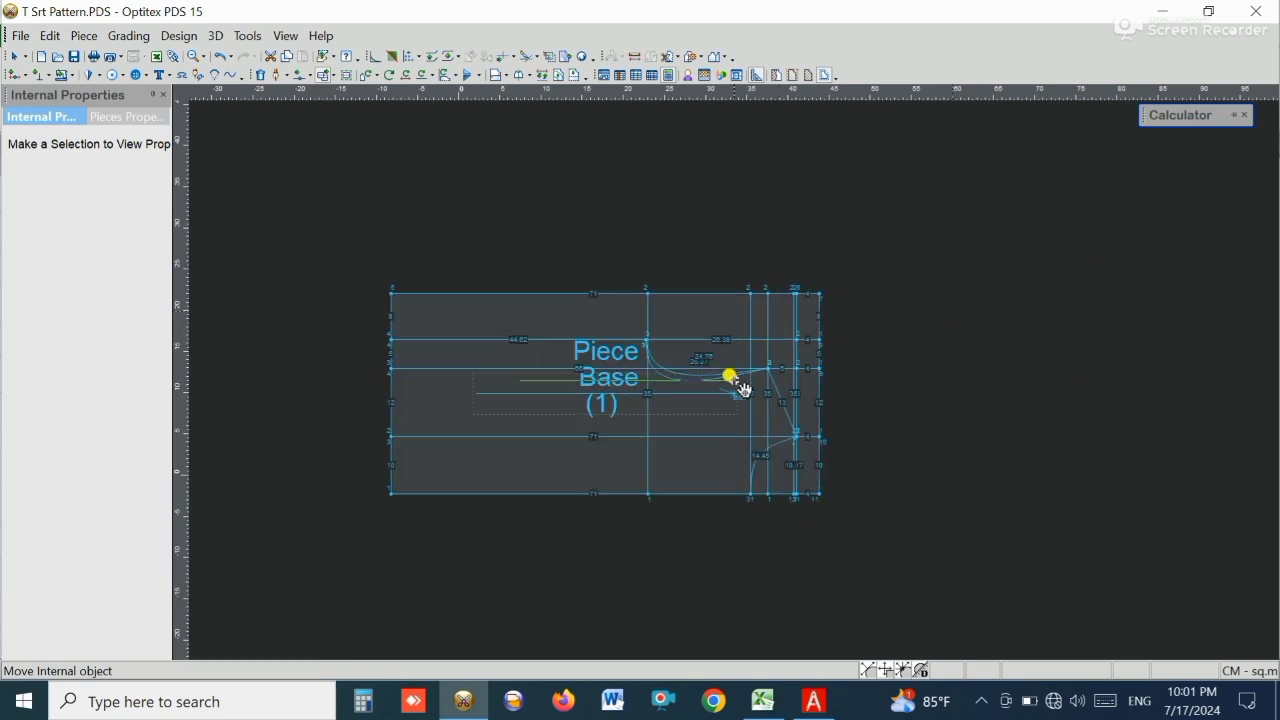
click(755, 180)
right_click(873, 220)
click(905, 231)
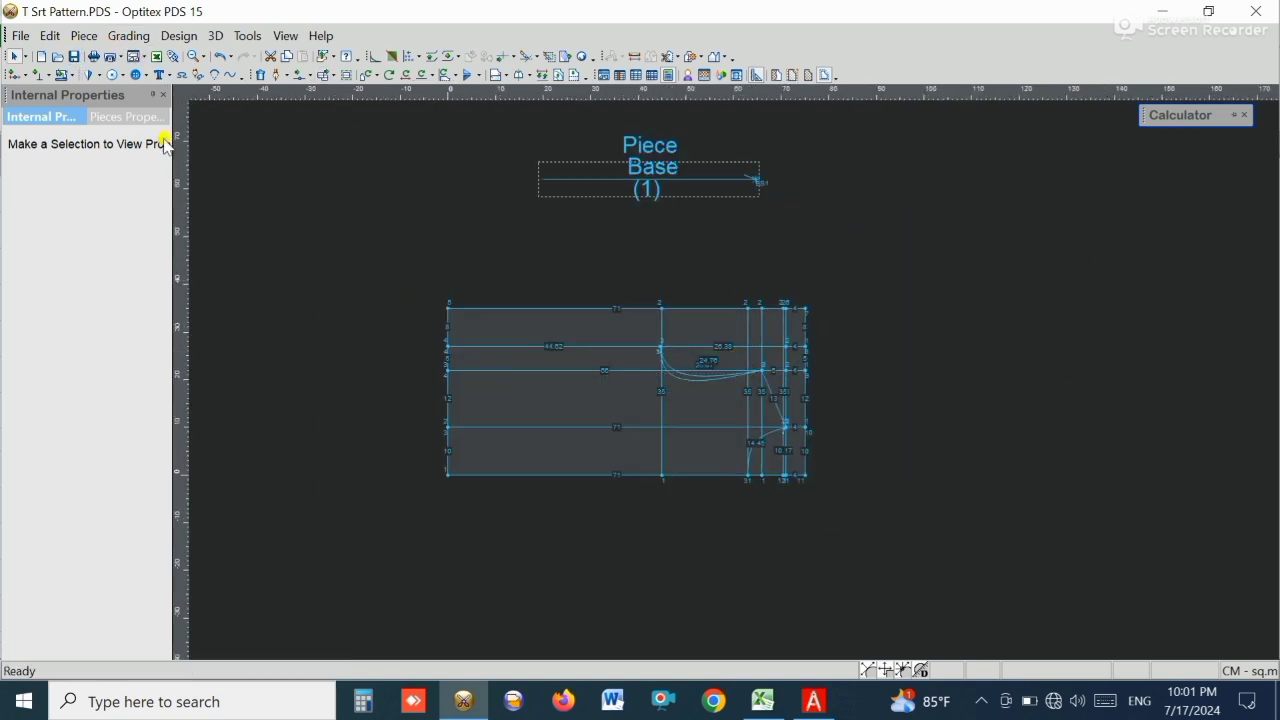
click(499, 339)
scroll(504, 386, up, 4)
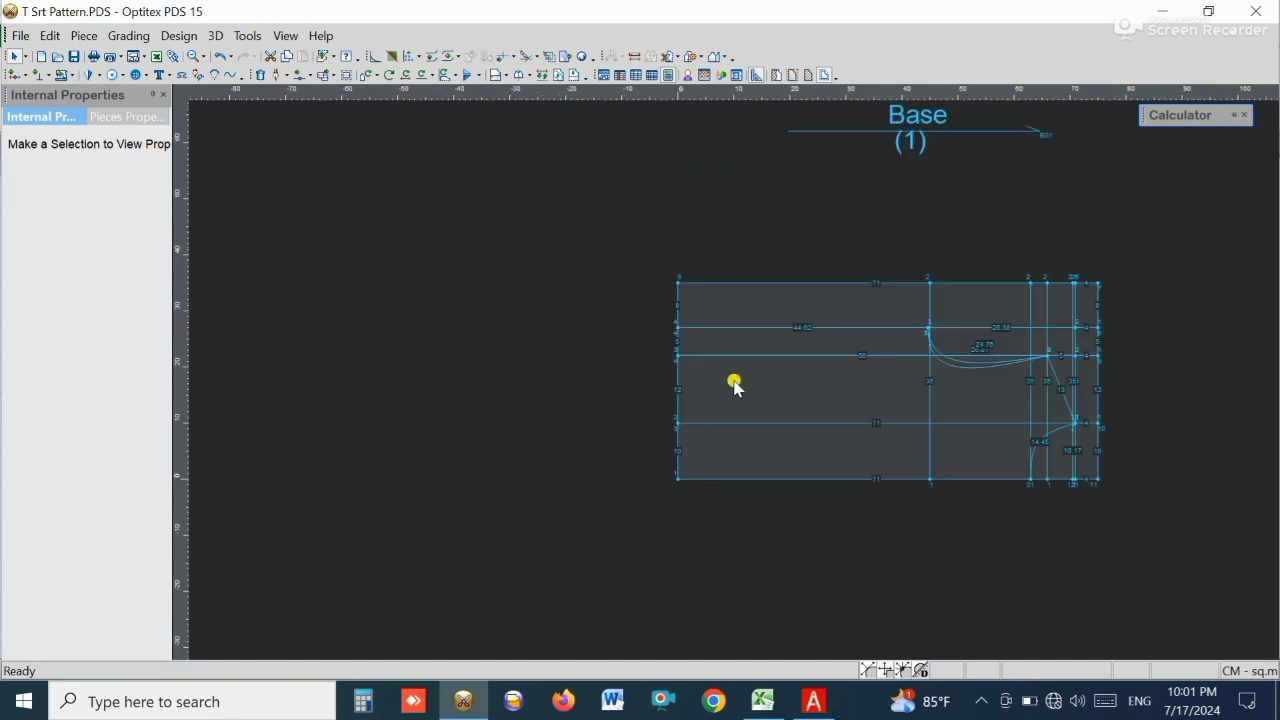
scroll(750, 388, down, 3)
scroll(740, 385, up, 2)
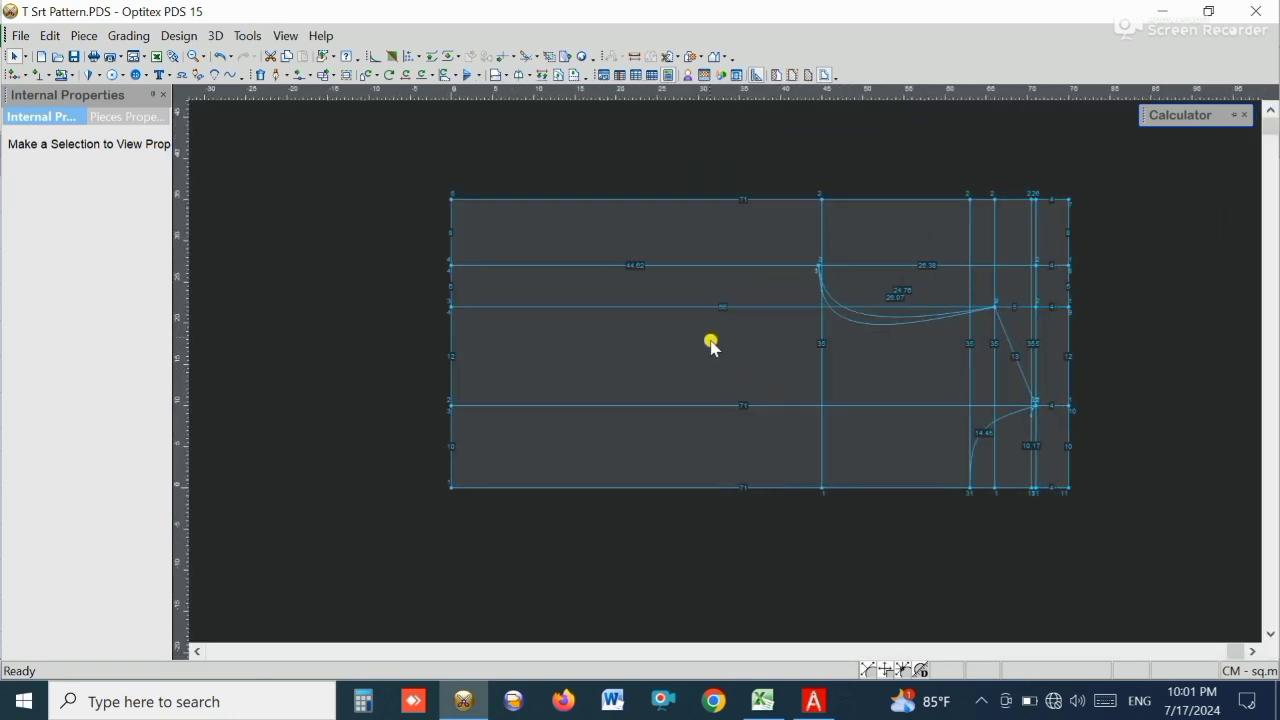
scroll(718, 360, up, 2)
scroll(727, 375, down, 1)
scroll(727, 376, up, 1)
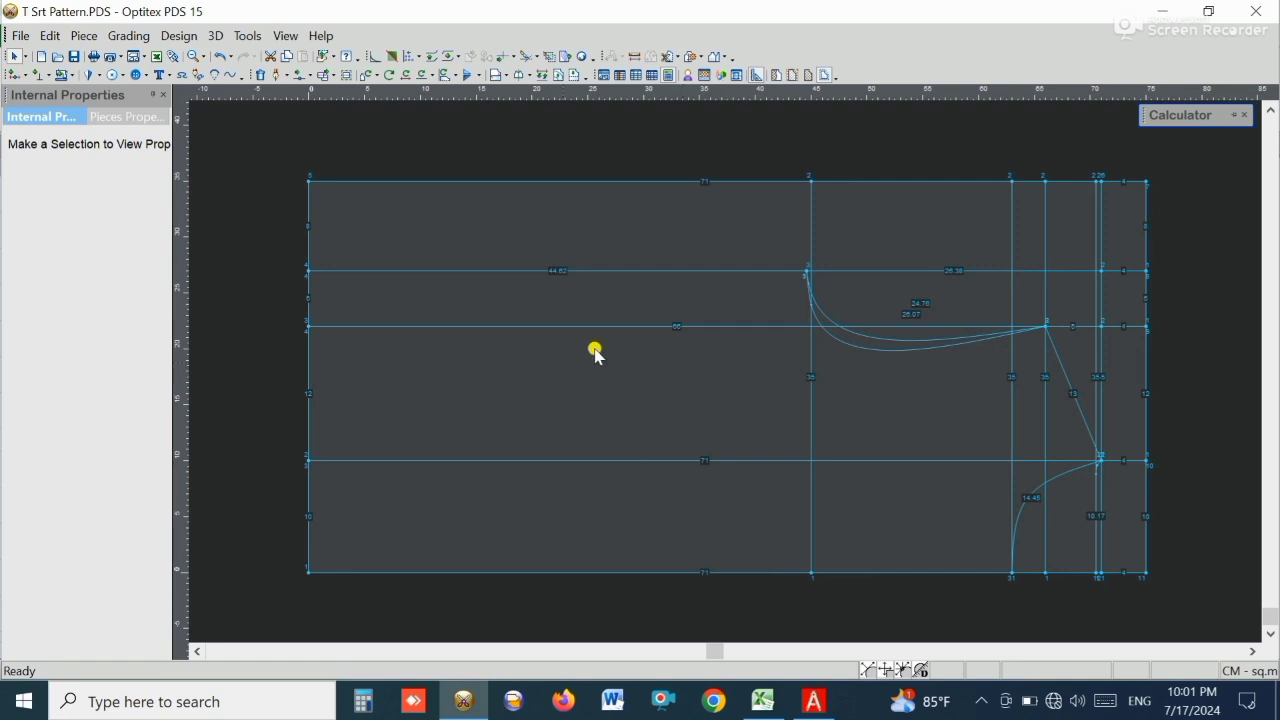
click(247, 37)
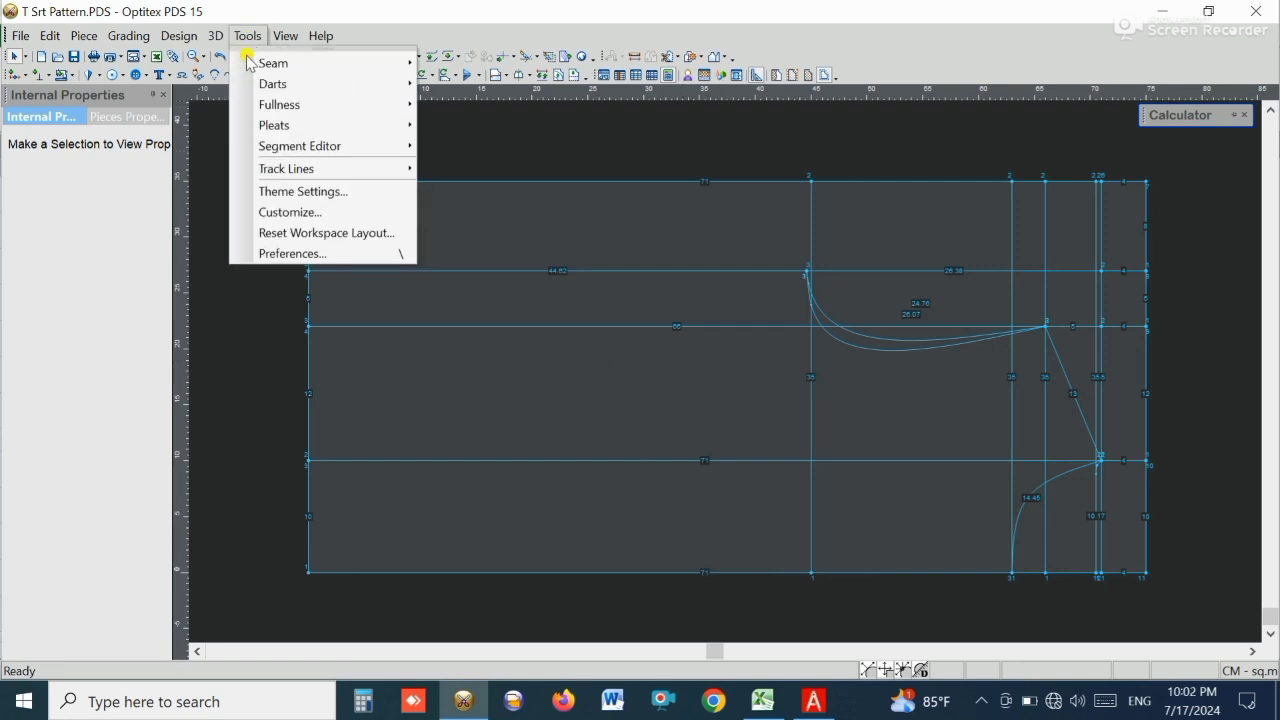
key(Escape)
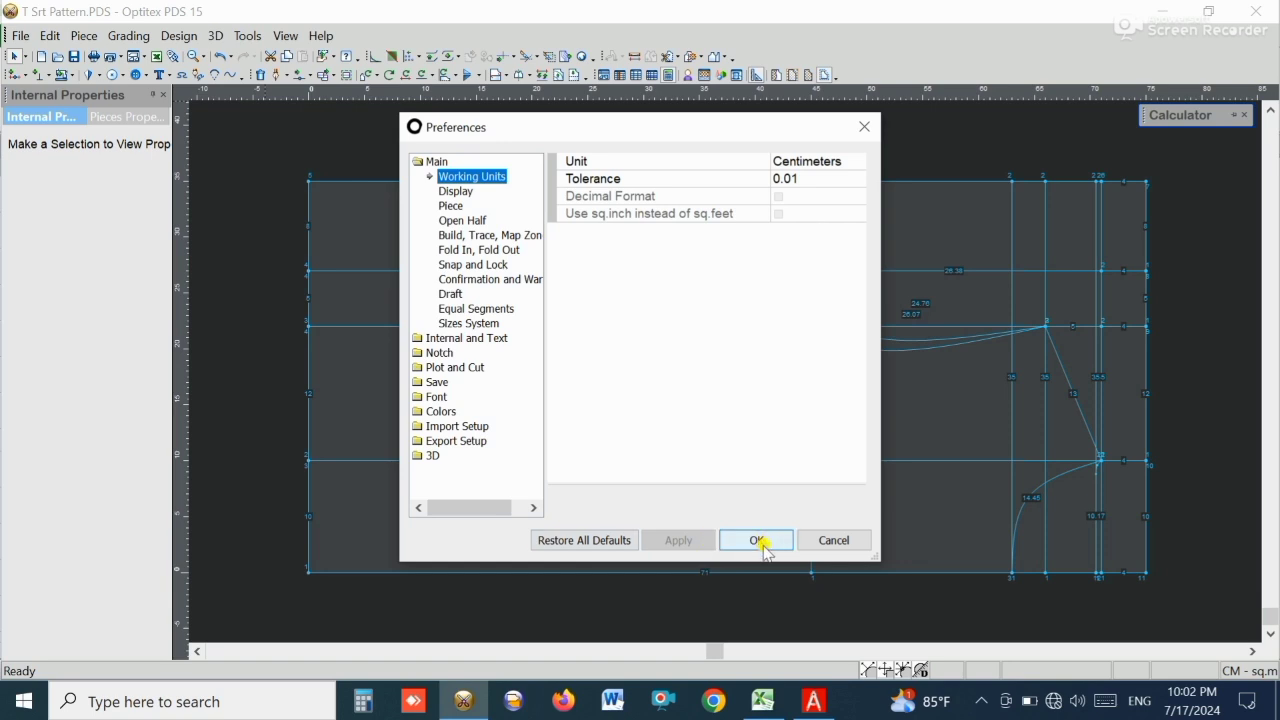
click(456, 191)
click(450, 205)
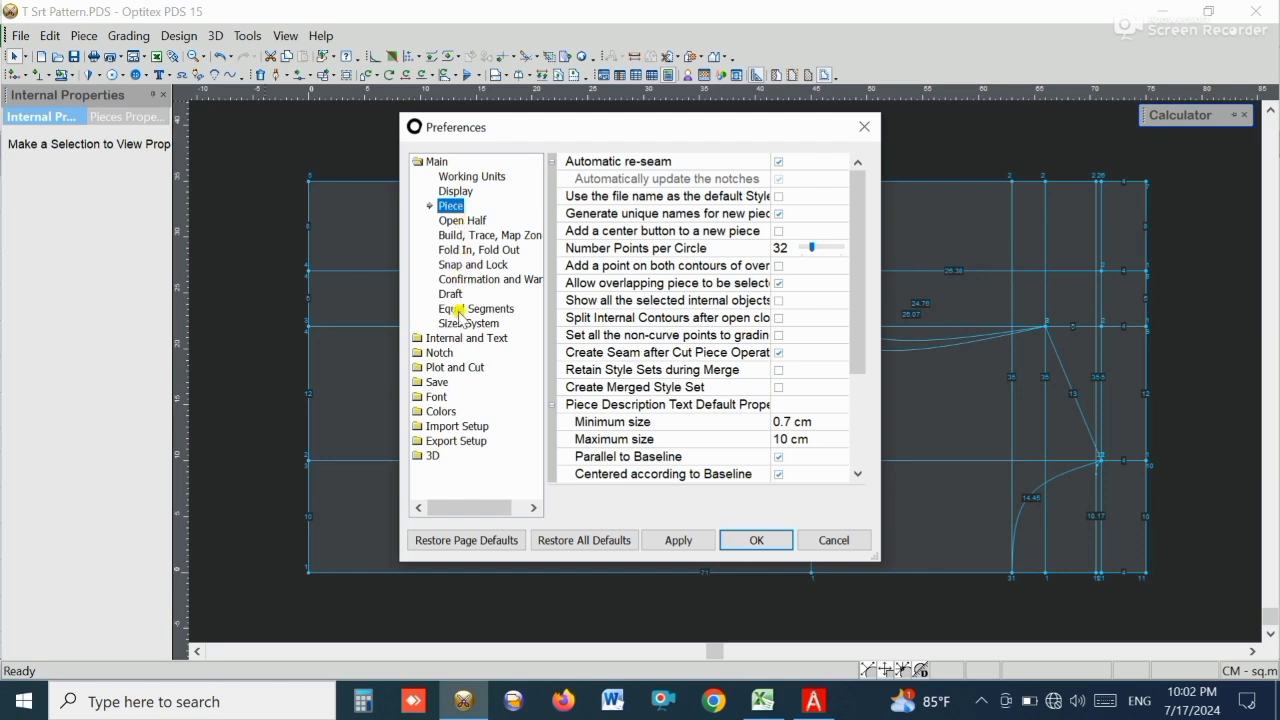
click(441, 411)
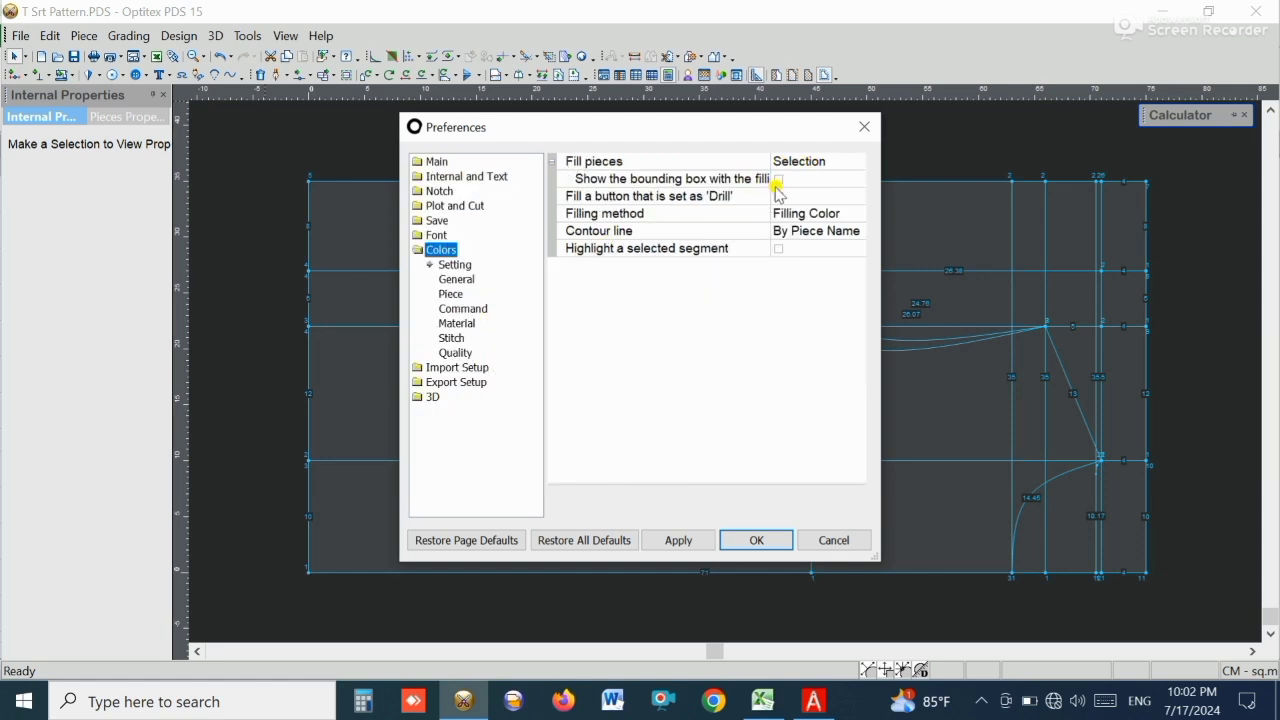
click(777, 180)
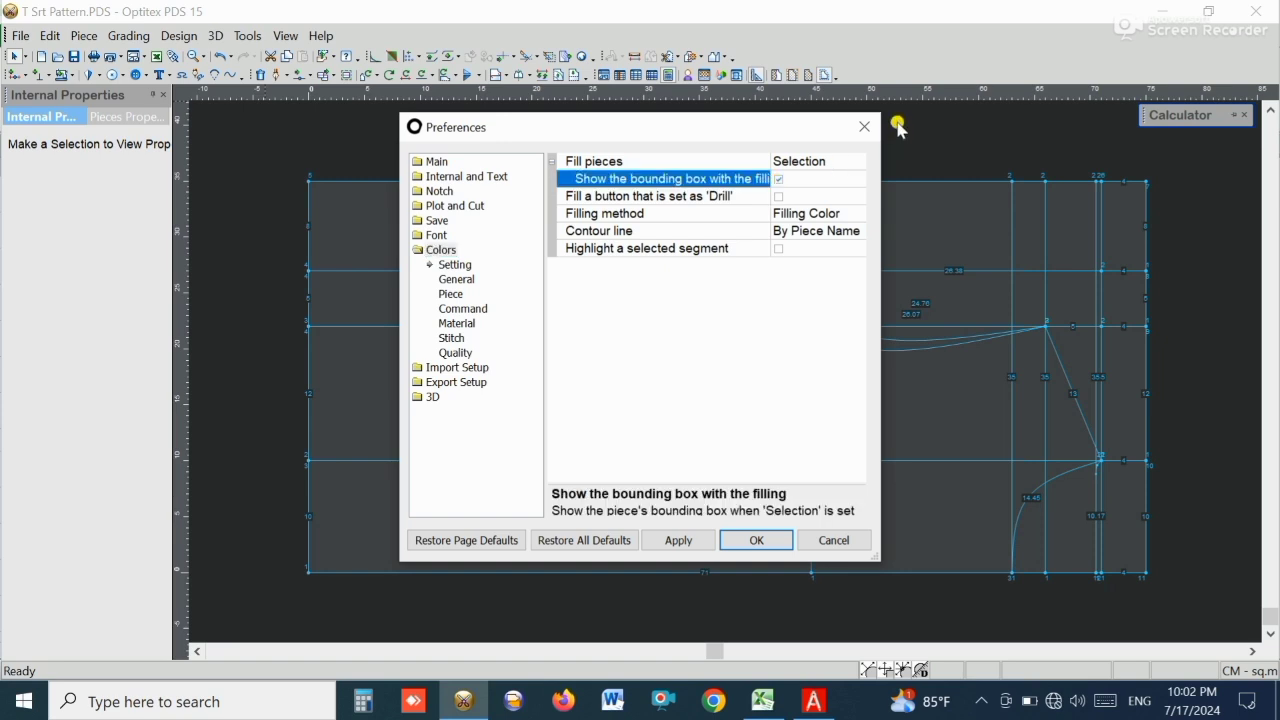
click(866, 126)
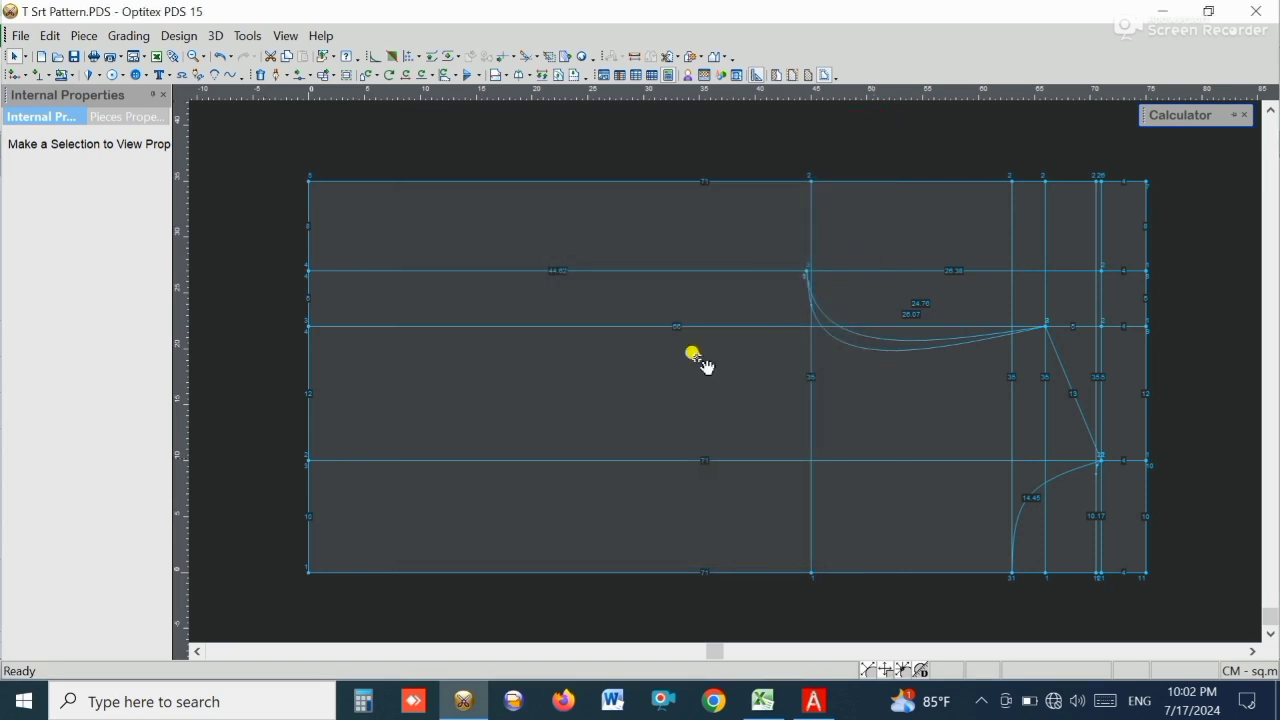
- Examine the two armhole curves between the chest line and the shoulder point by selecting their internal contours
click(818, 318)
scroll(697, 303, down, 1)
scroll(735, 381, down, 3)
scroll(729, 378, up, 3)
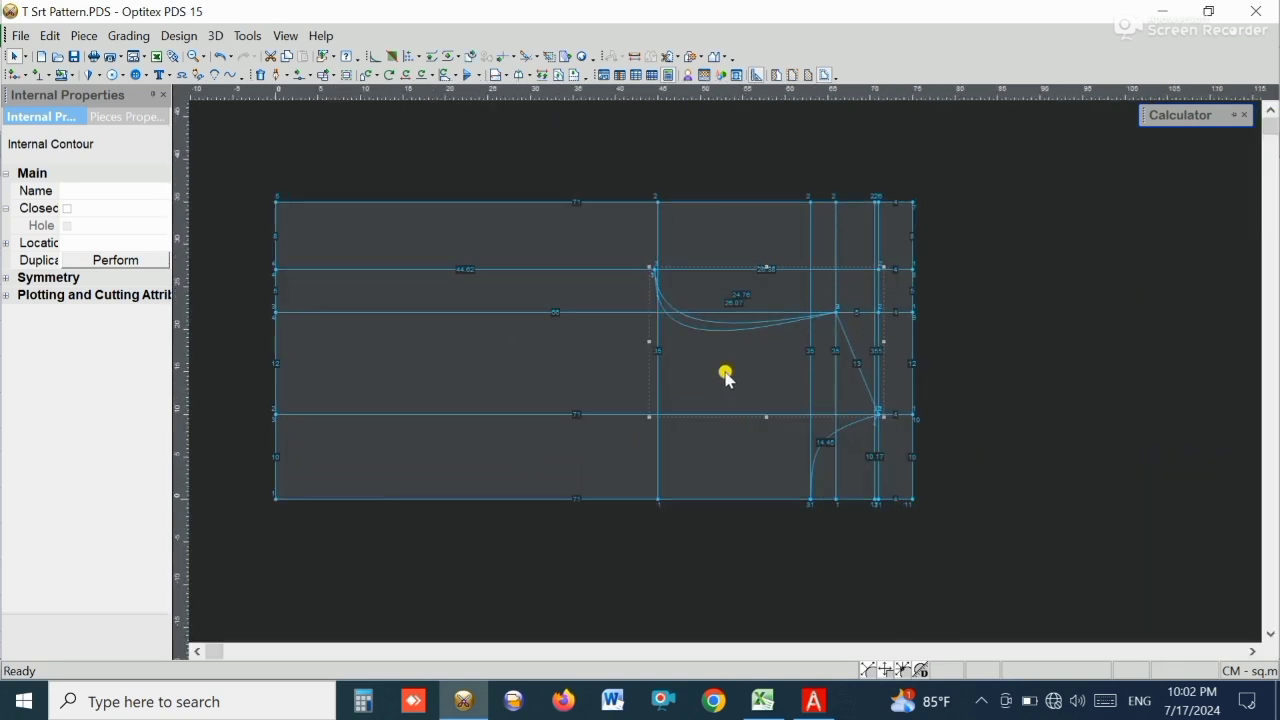
click(724, 365)
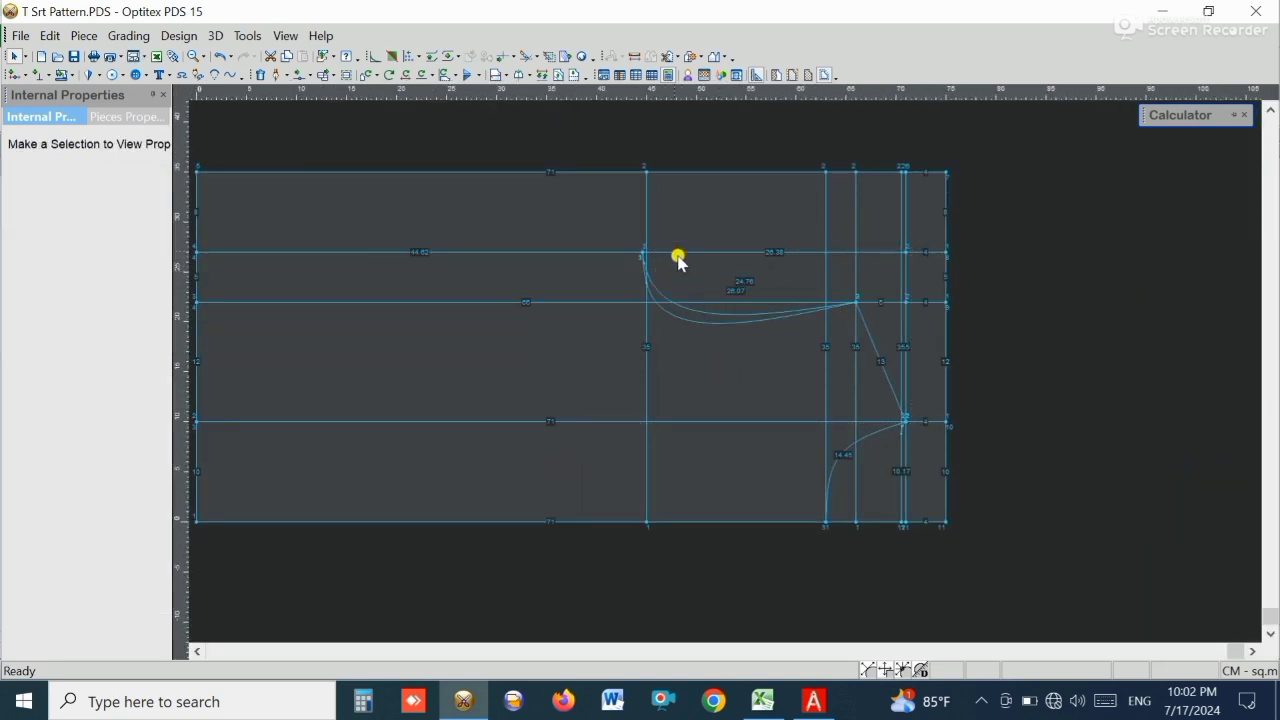
click(773, 313)
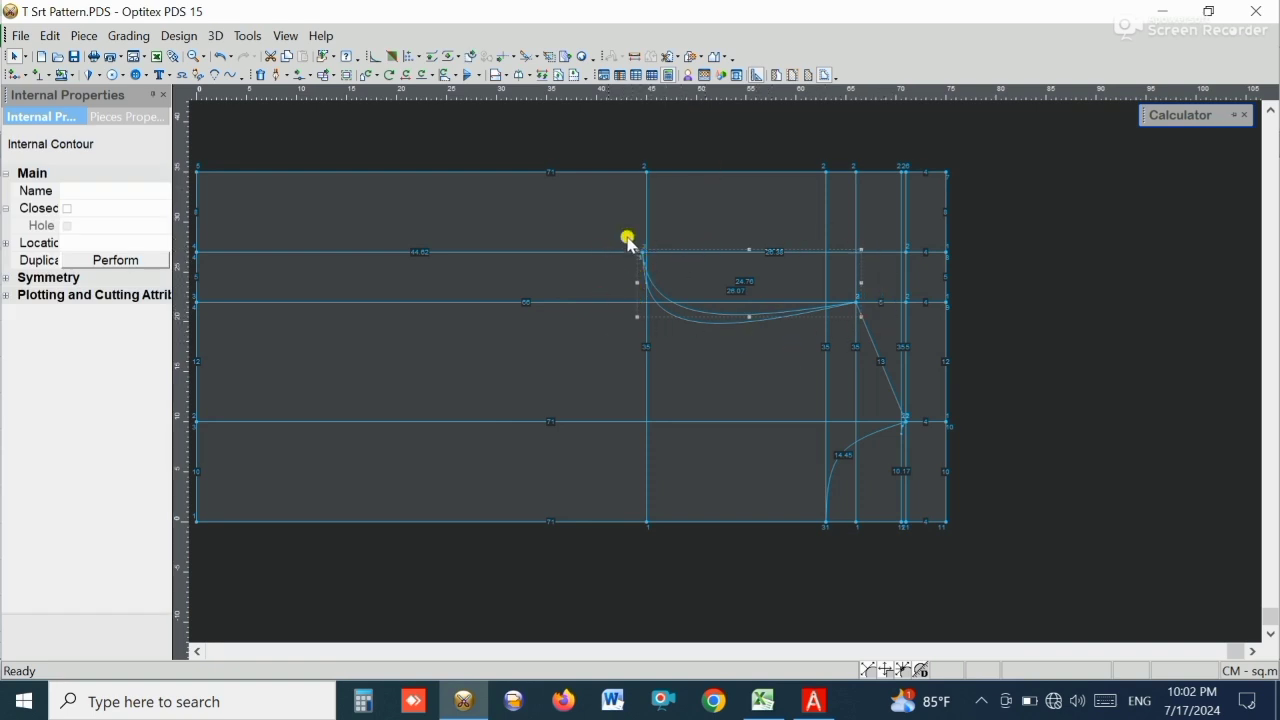
scroll(620, 398, down, 2)
scroll(726, 380, up, 2)
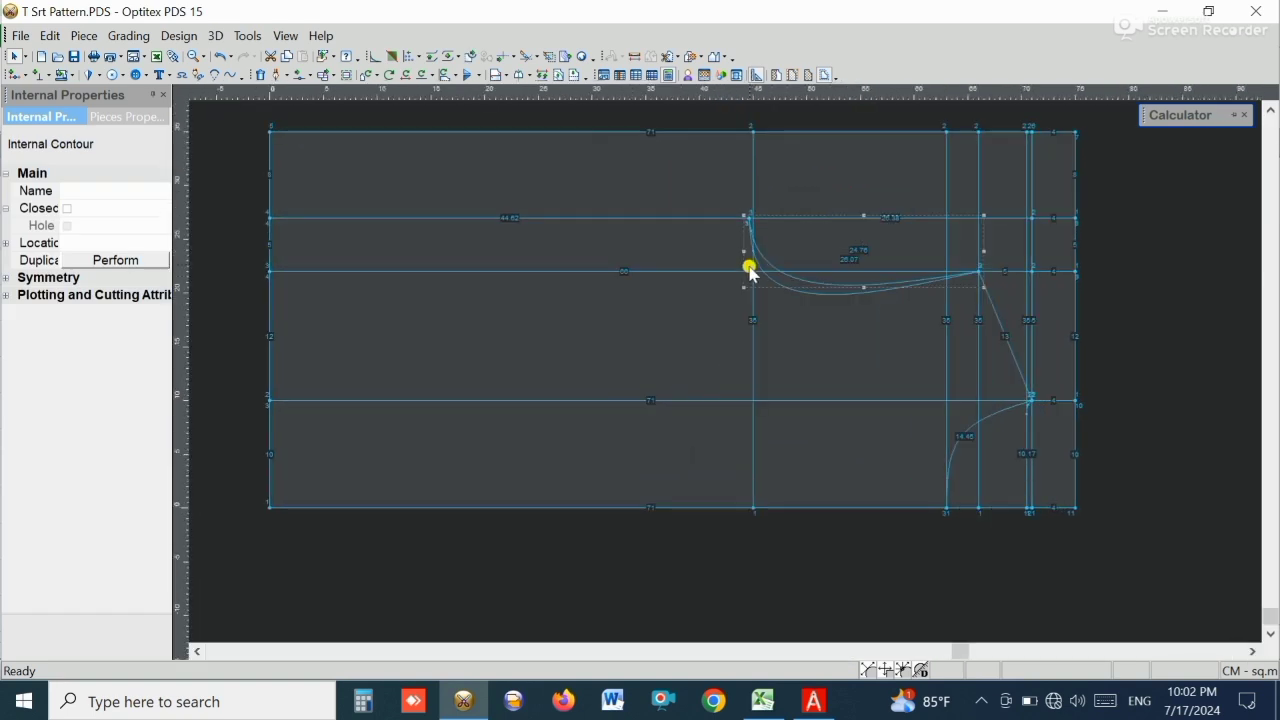
scroll(728, 388, down, 2)
scroll(728, 380, up, 3)
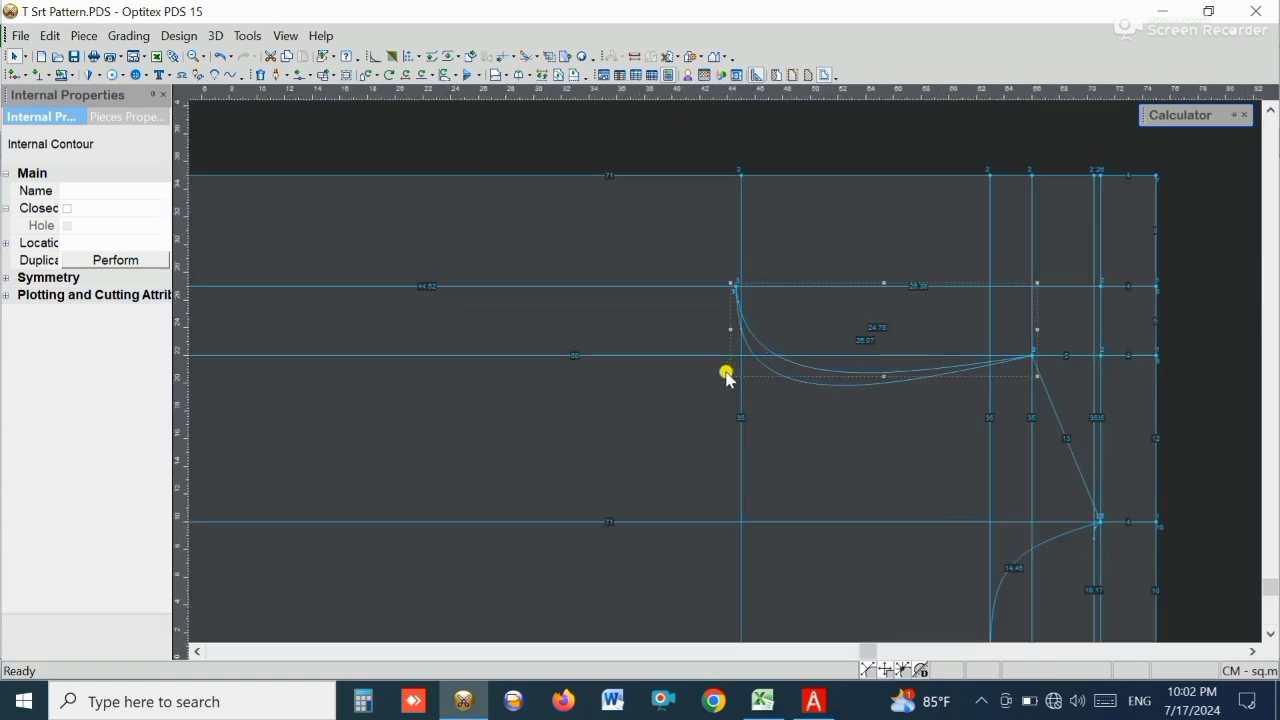
scroll(728, 380, down, 3)
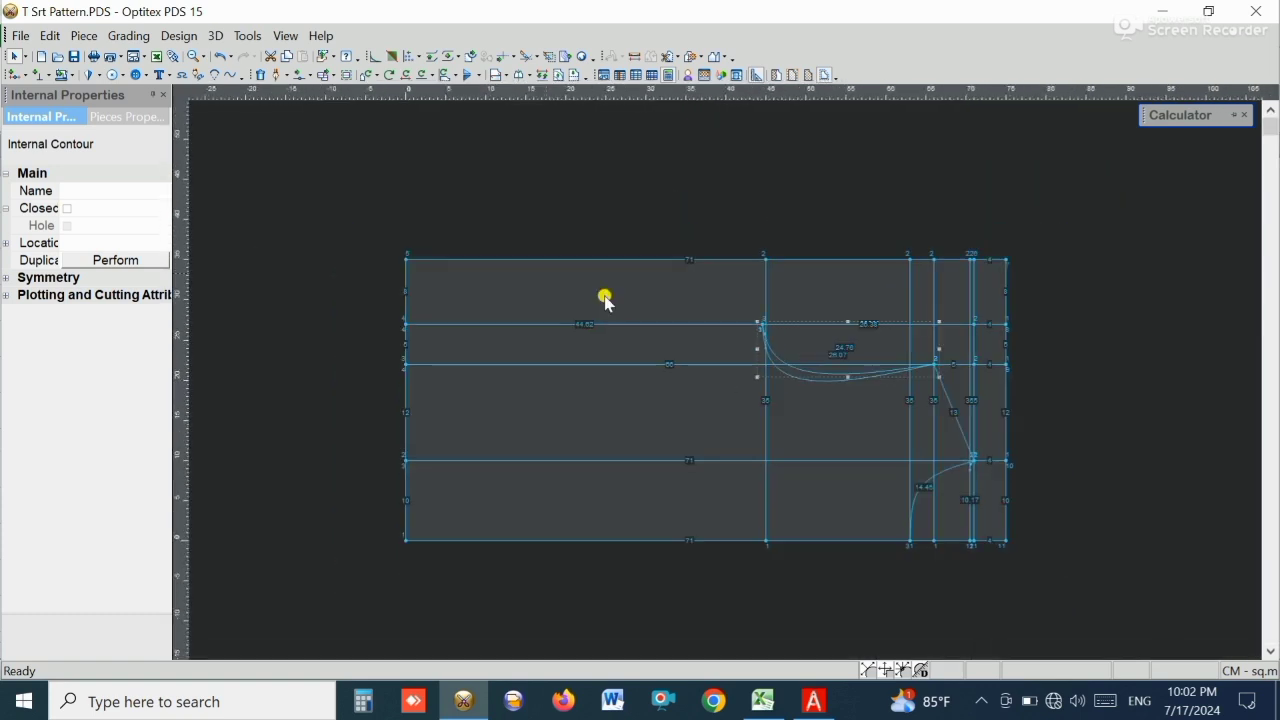
- Turn off showing the bounding box with the filling in the color preferences and apply the change
click(247, 35)
click(305, 266)
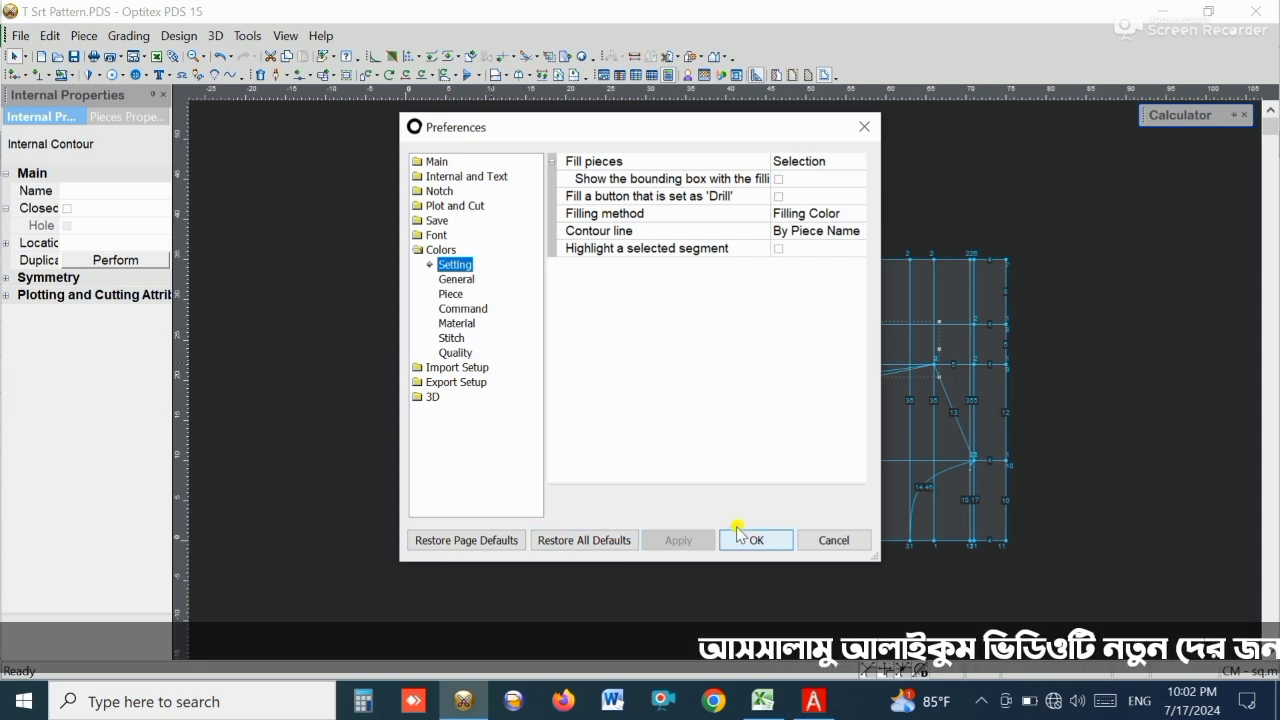
click(779, 180)
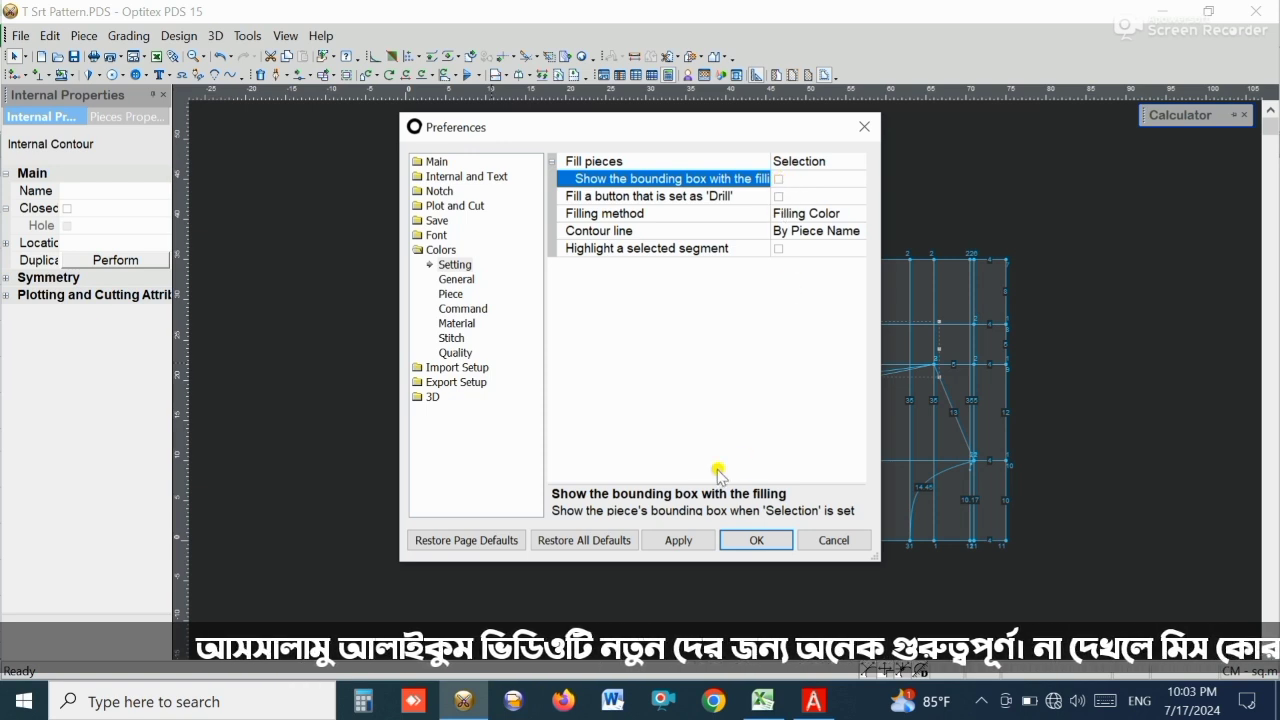
click(678, 540)
click(756, 540)
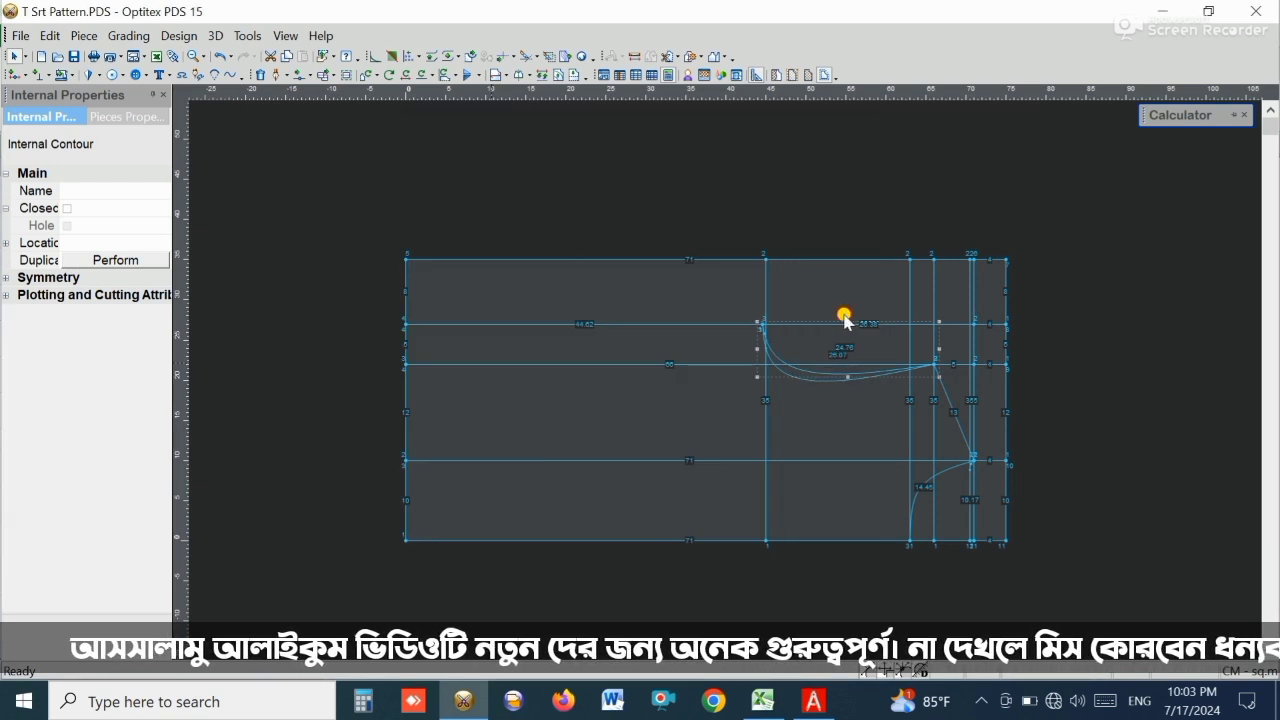
click(1087, 172)
drag(929, 331, 252, 625)
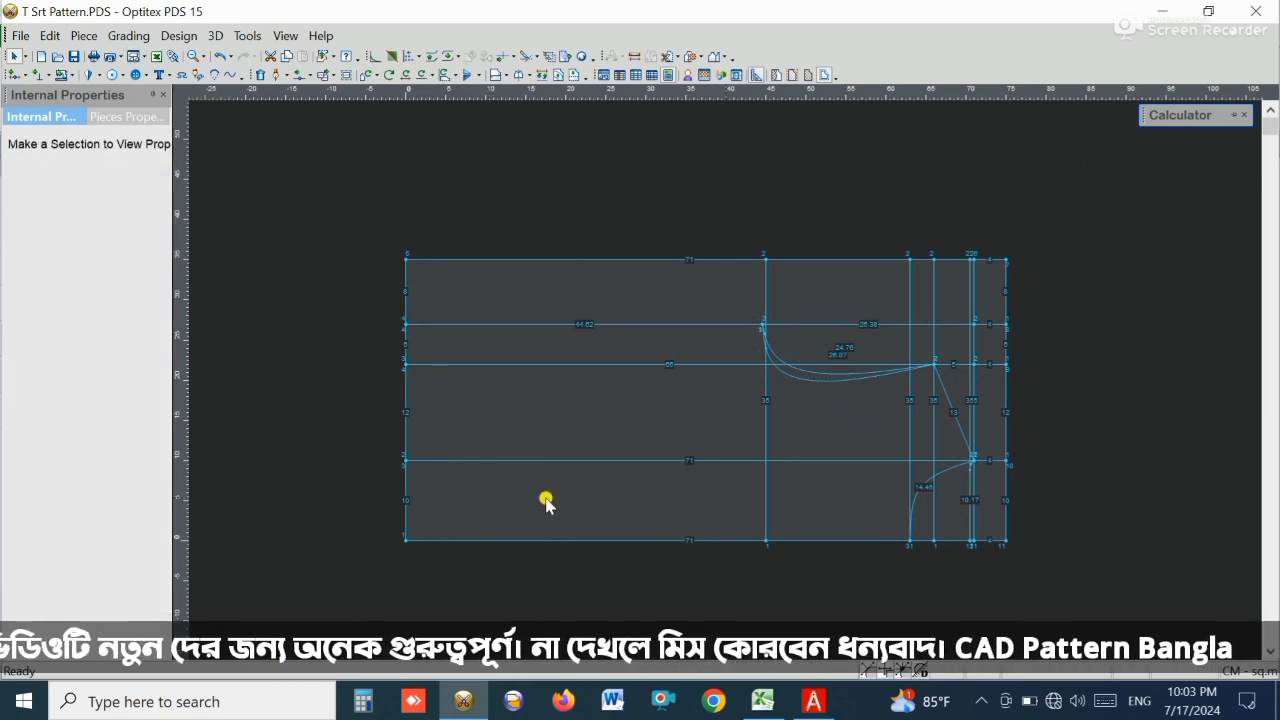
scroll(734, 382, down, 8)
scroll(734, 382, up, 7)
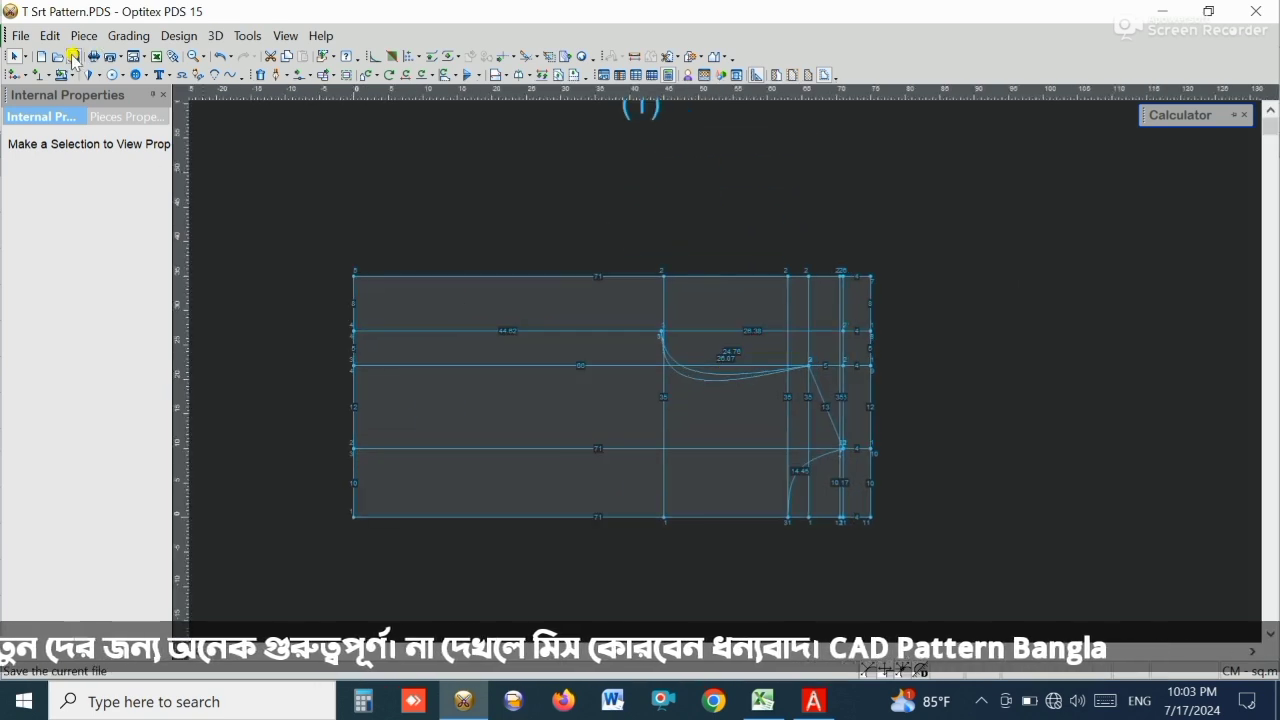
- Start tracing segments of the body draft to create a new piece
scroll(706, 363, up, 2)
scroll(726, 363, down, 1)
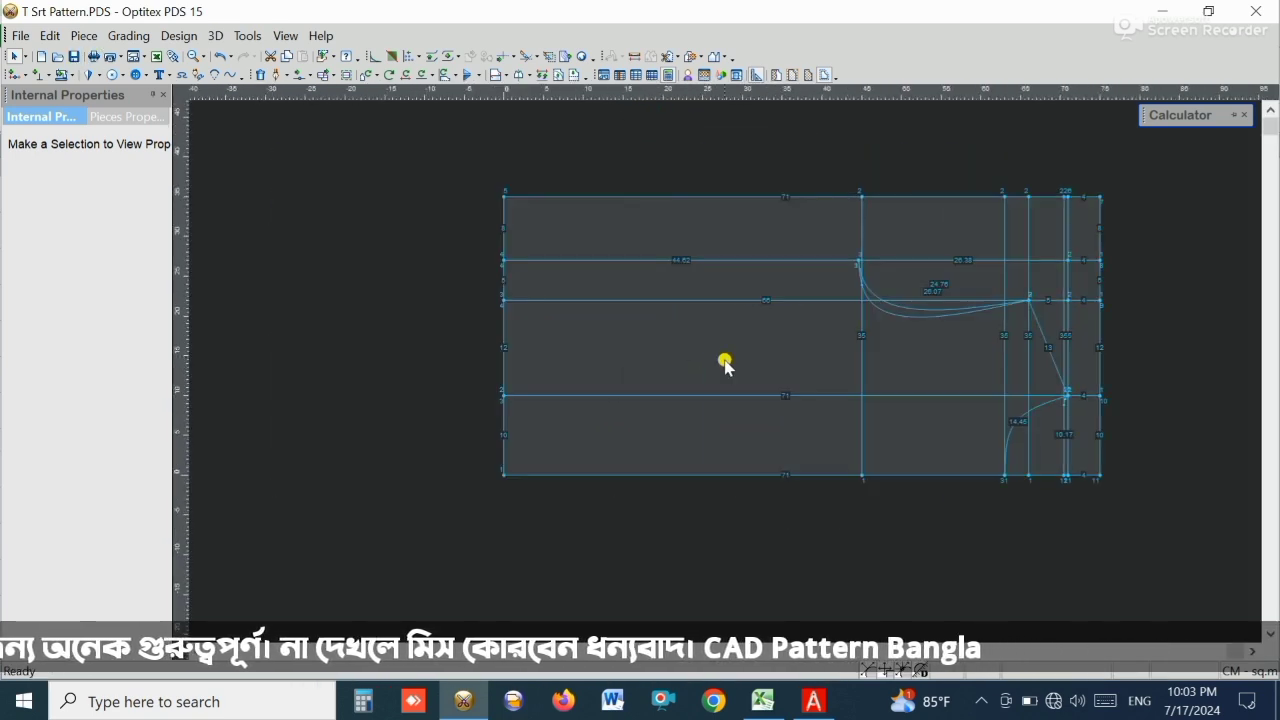
scroll(731, 366, up, 1)
scroll(730, 366, up, 1)
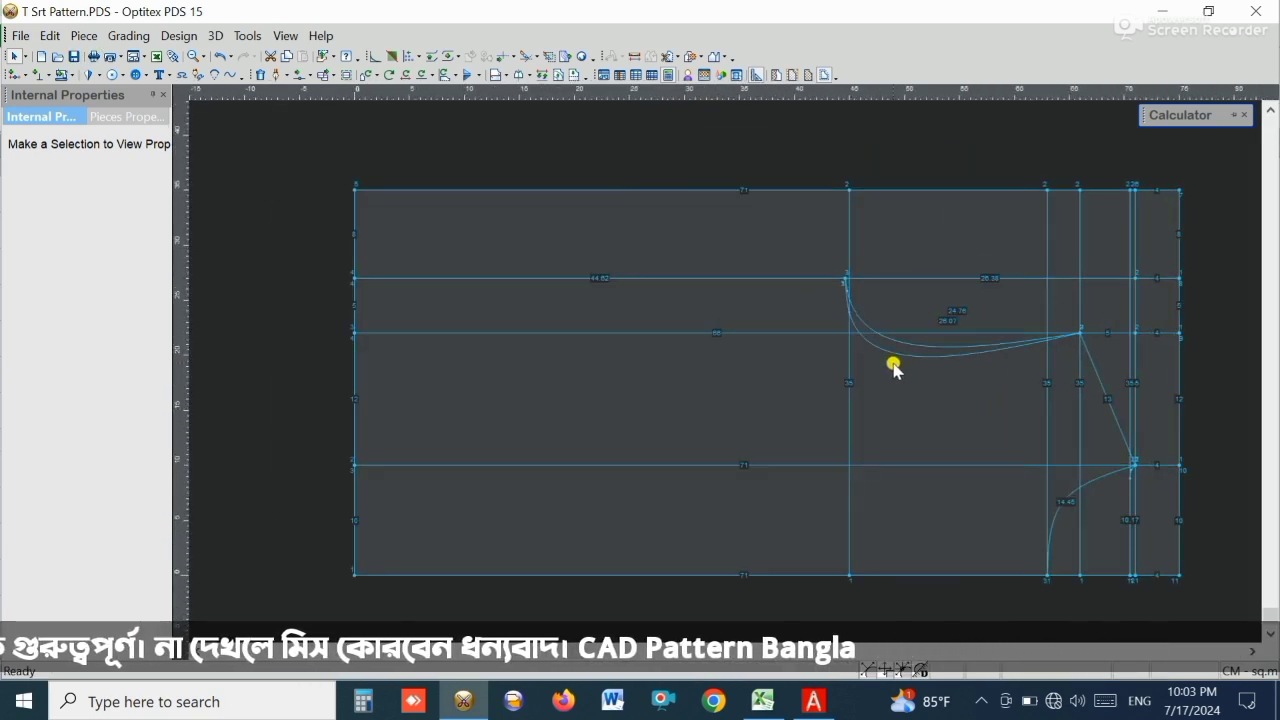
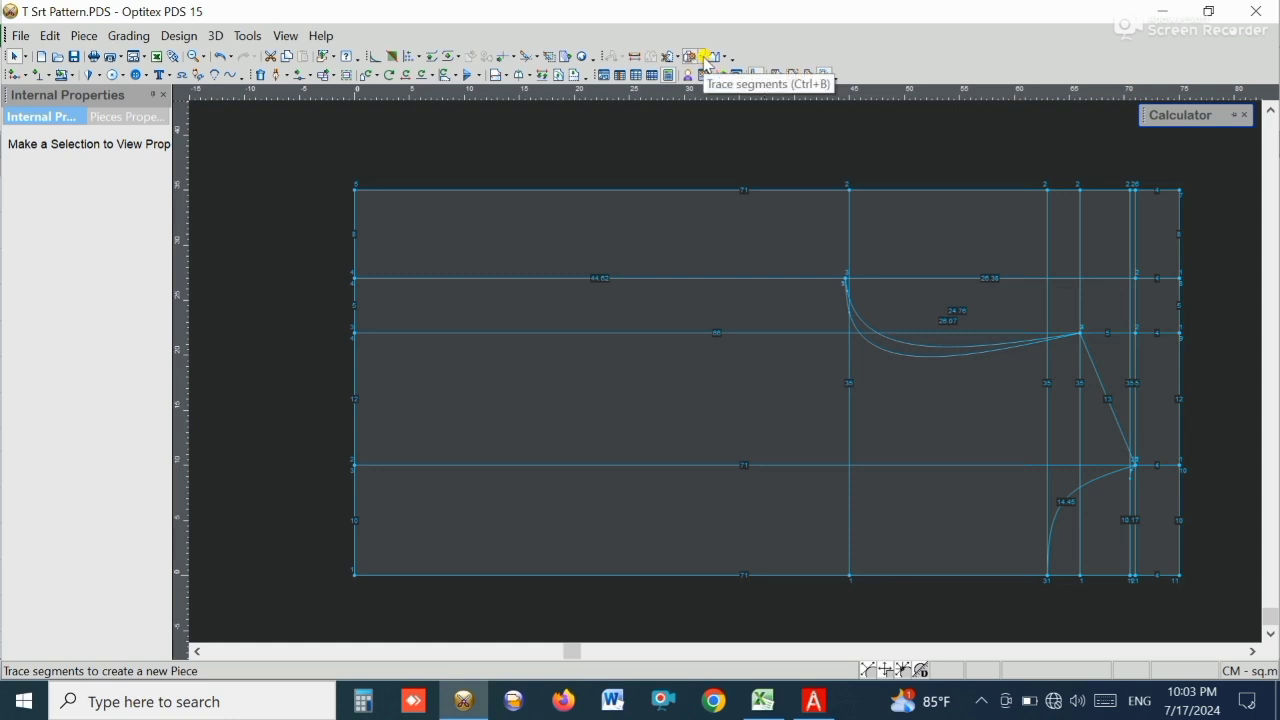
click(704, 57)
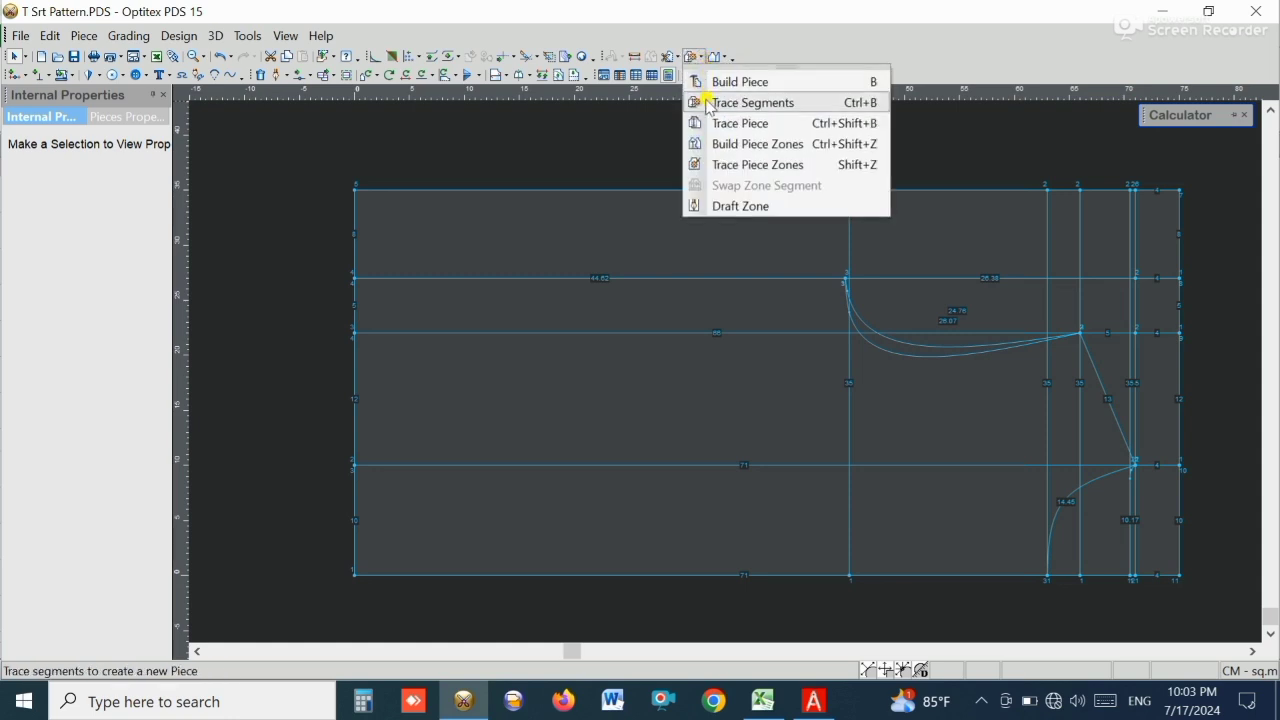
- Trace the back contour as a new piece with Trace Segments, following the hem, centre, back neckline, shoulder and shallower armhole curve
click(760, 103)
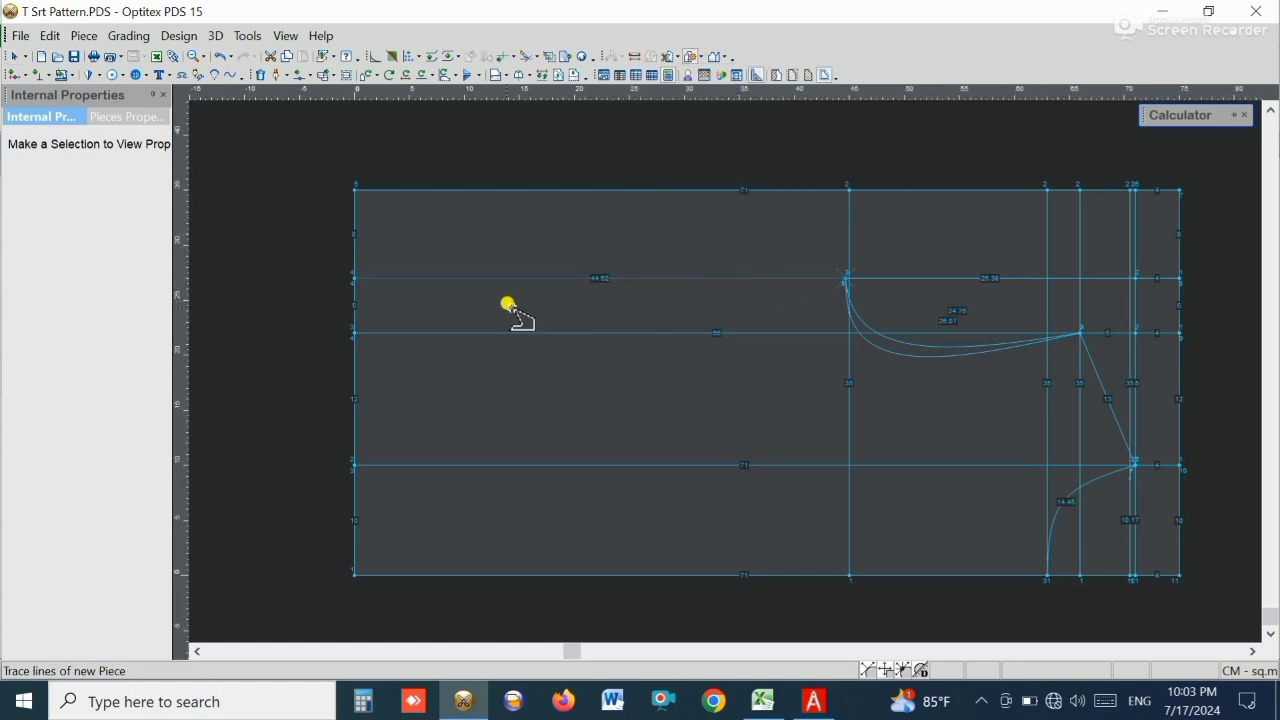
click(354, 575)
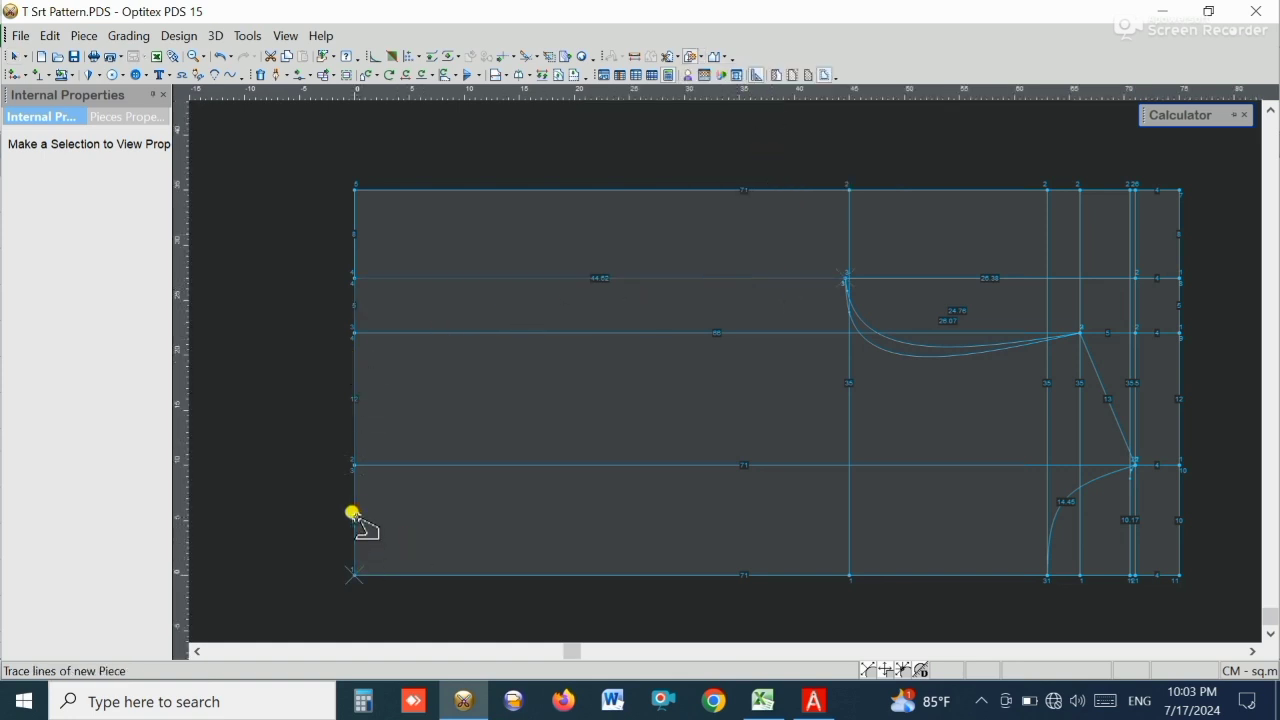
click(520, 578)
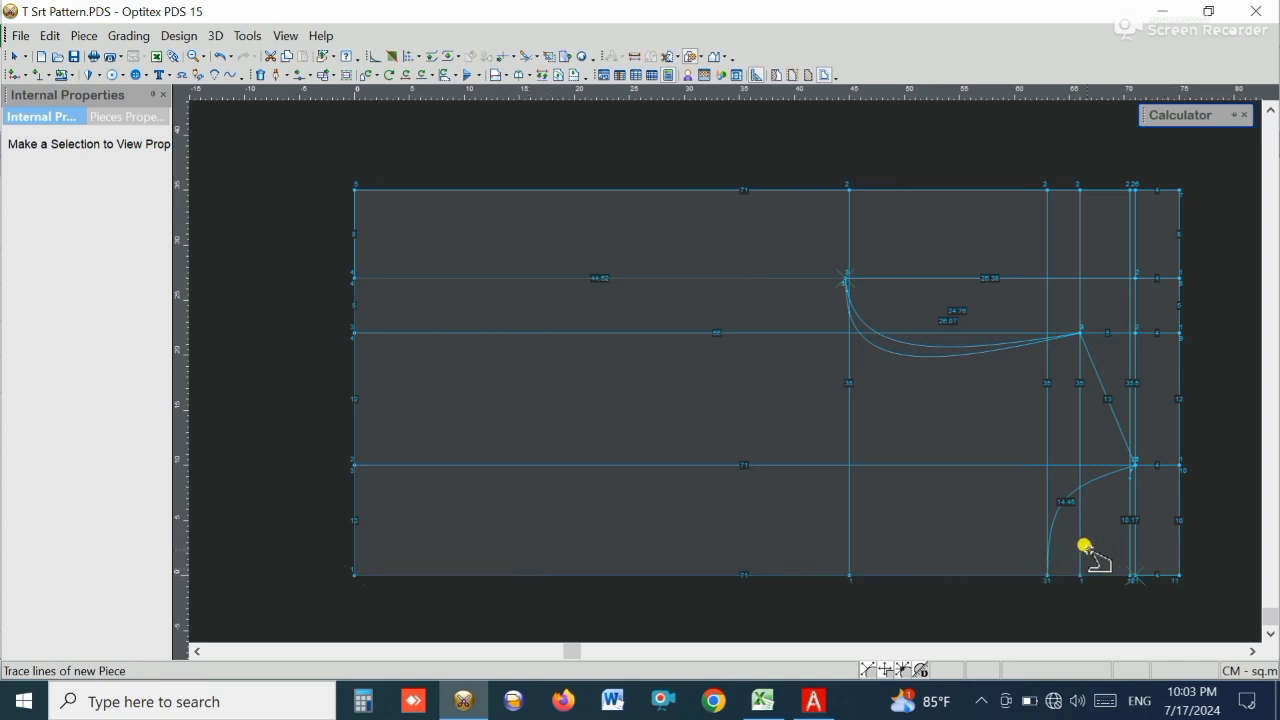
scroll(1085, 548, up, 3)
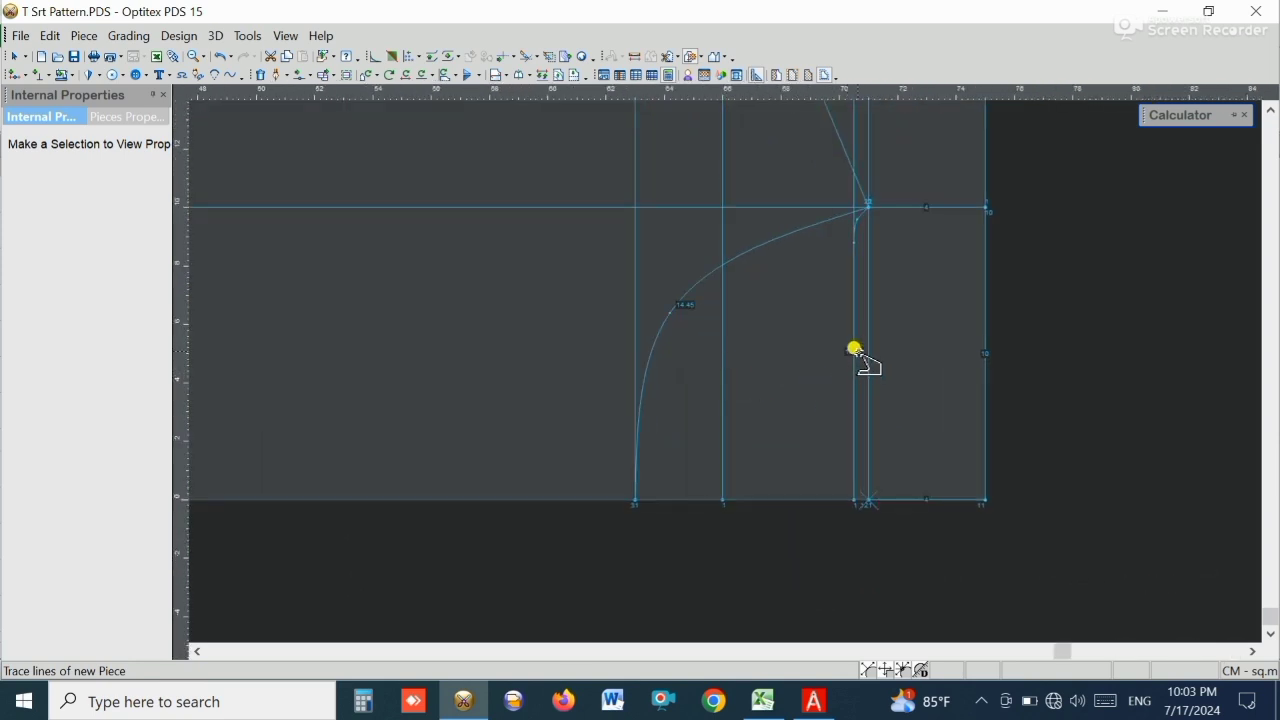
click(854, 350)
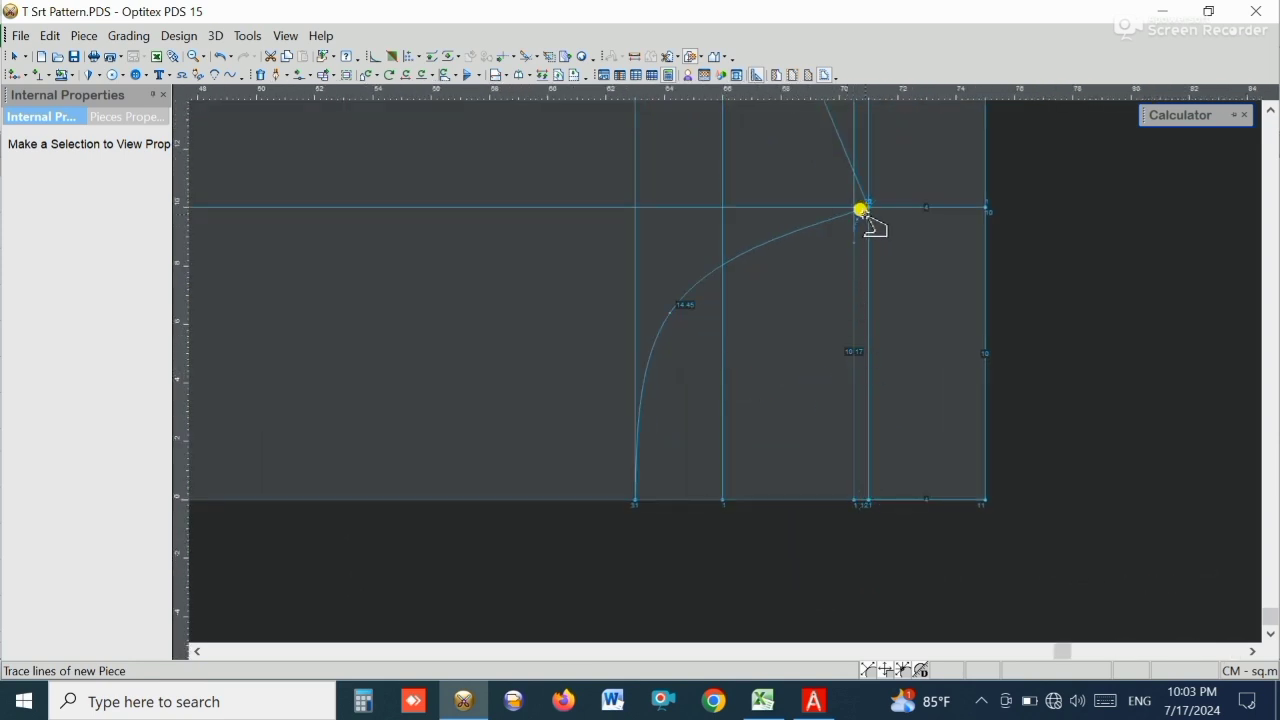
scroll(857, 188, down, 2)
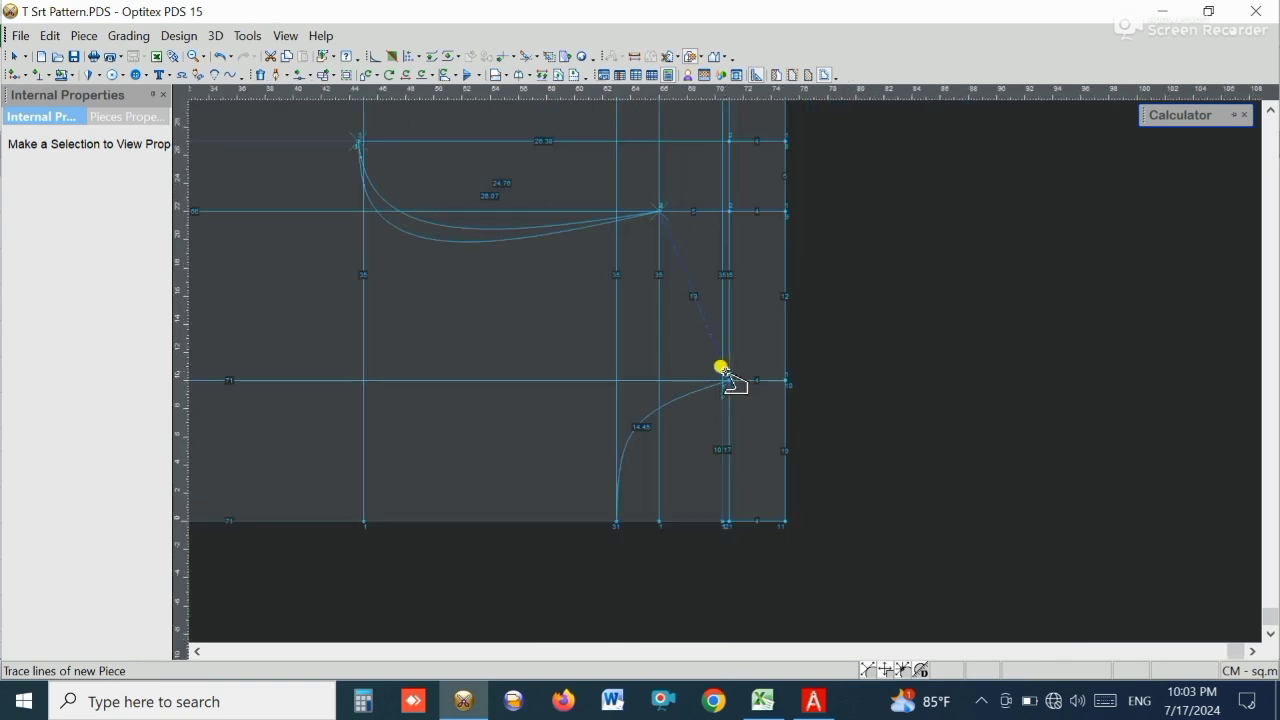
click(552, 228)
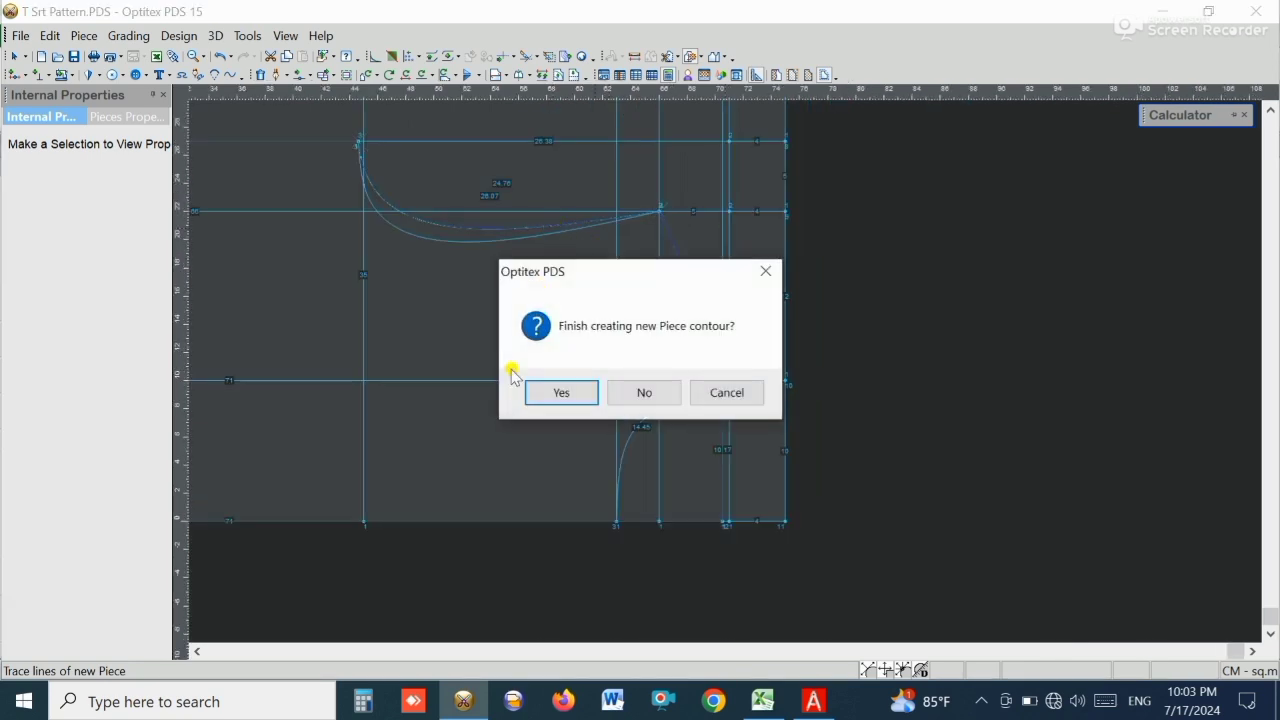
click(563, 396)
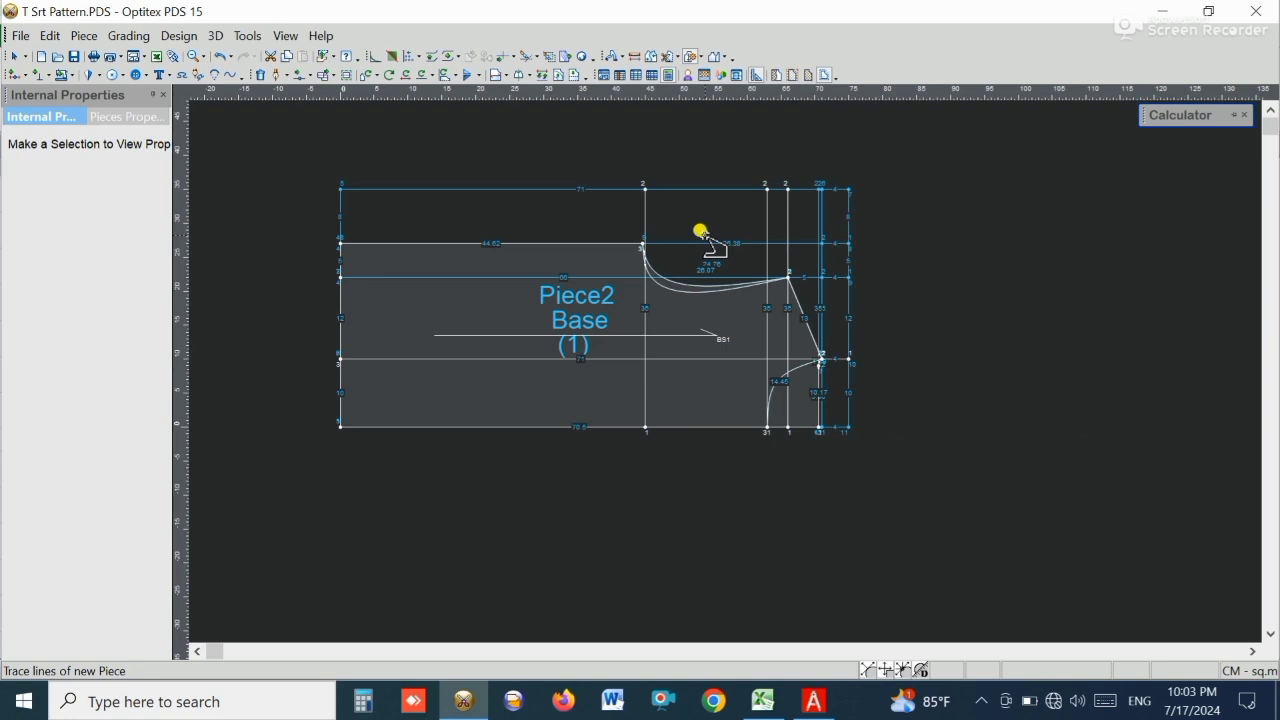
- Cut the original rectangular draft piece away from behind the traced piece and end segment tracing
click(702, 233)
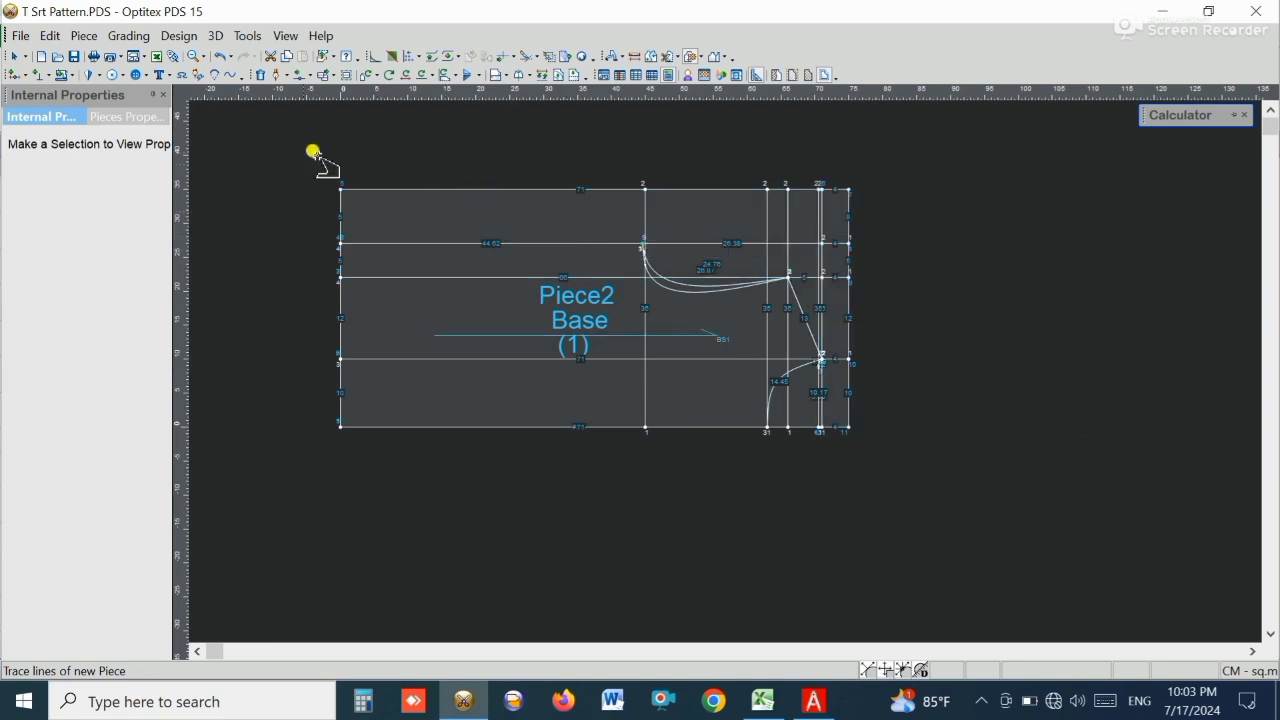
click(270, 56)
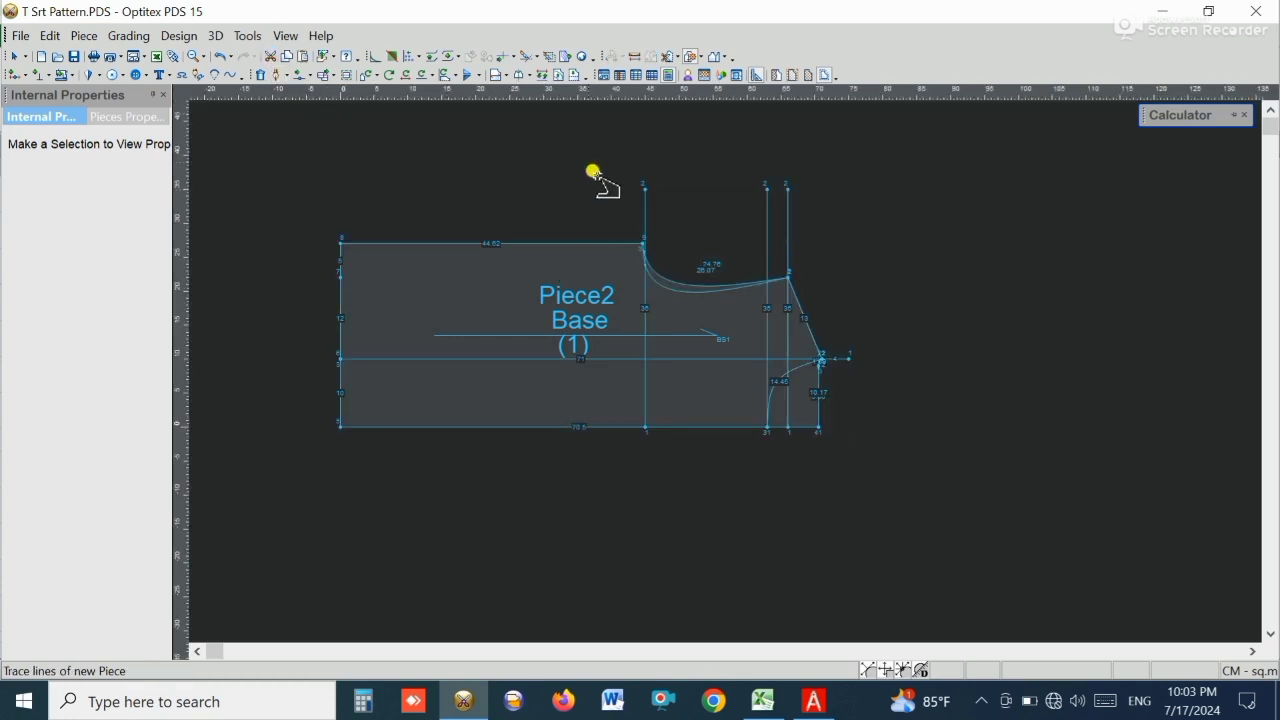
right_click(590, 134)
click(602, 137)
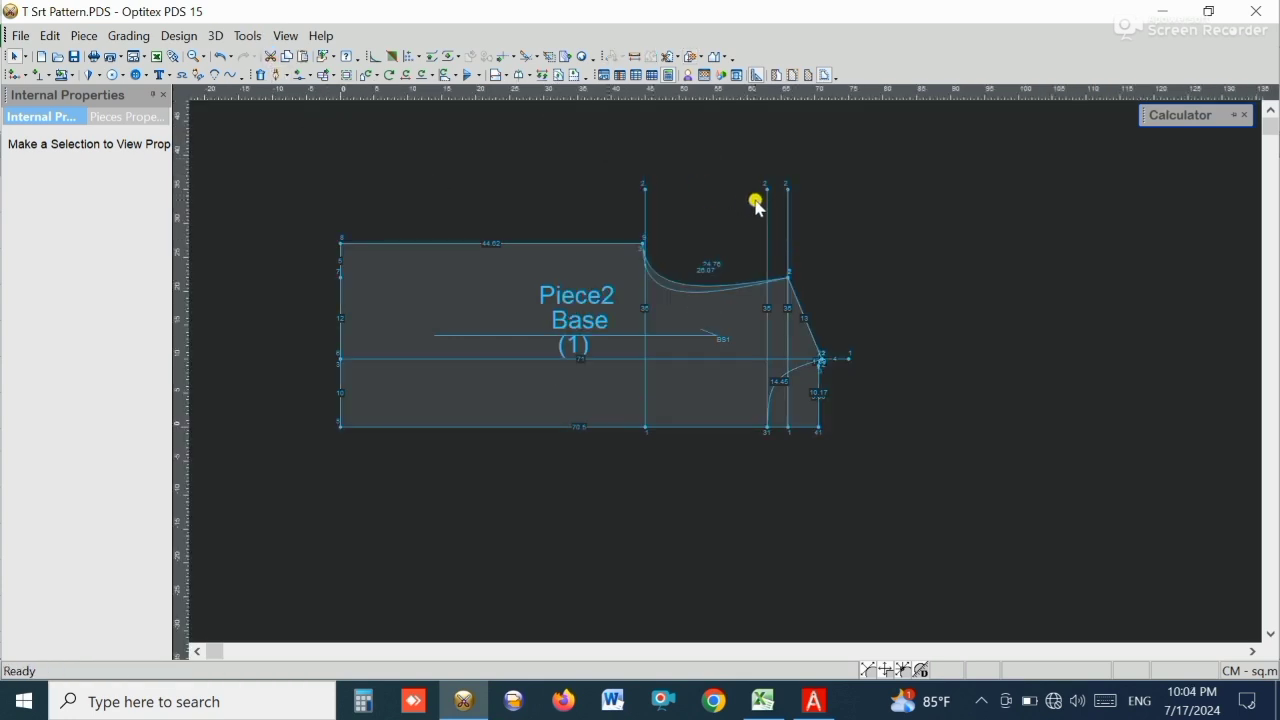
- Move the internal vertical chest line down so its upper end sits beside the underarm corner
scroll(729, 371, up, 3)
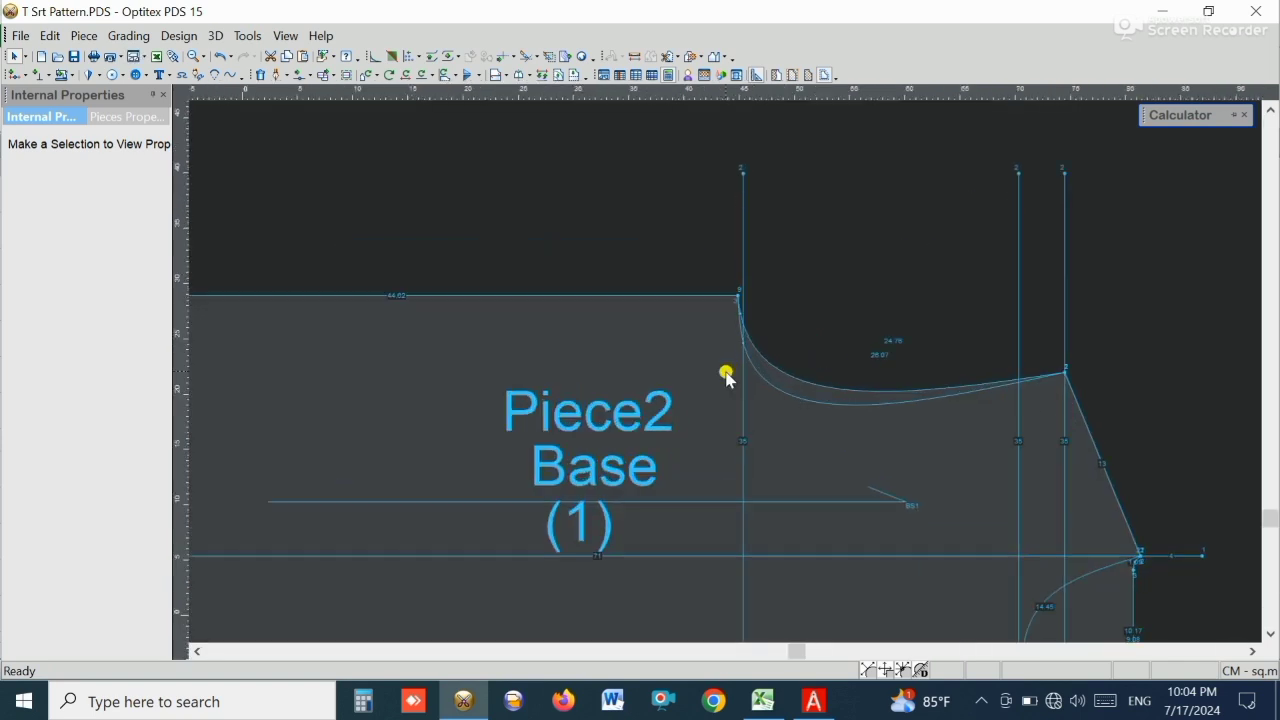
scroll(729, 371, down, 1)
scroll(726, 375, up, 2)
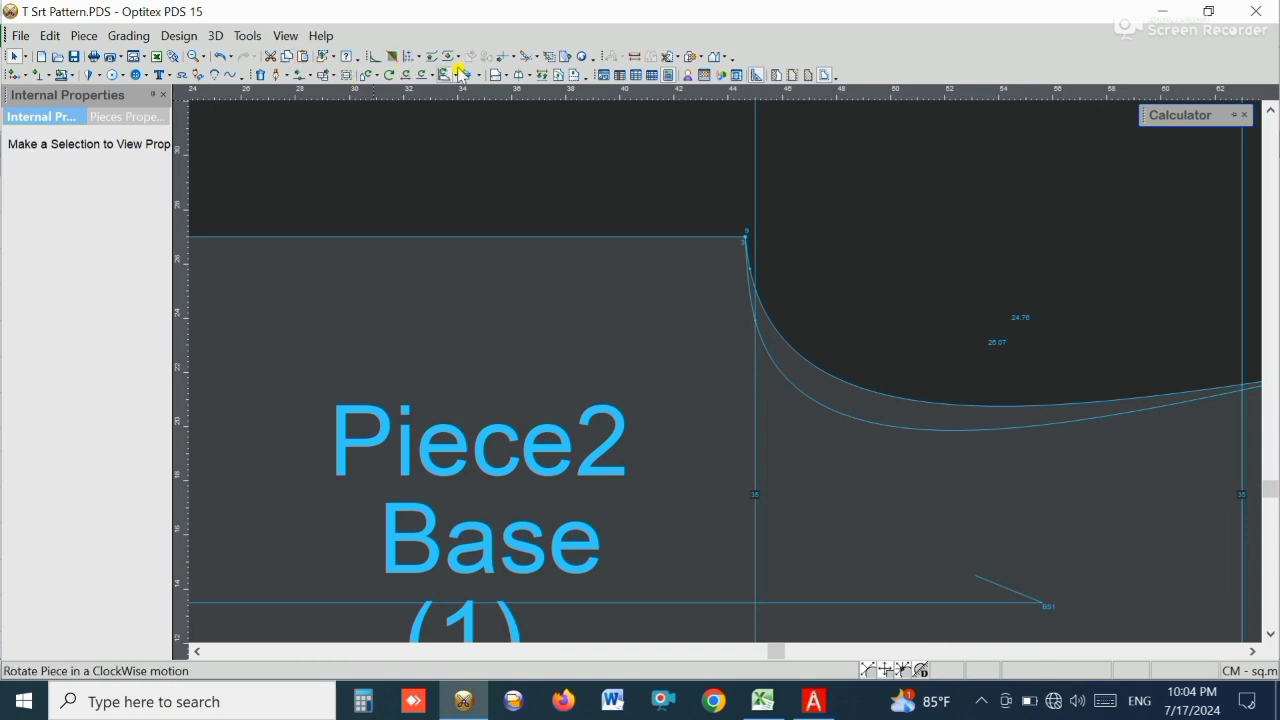
click(345, 77)
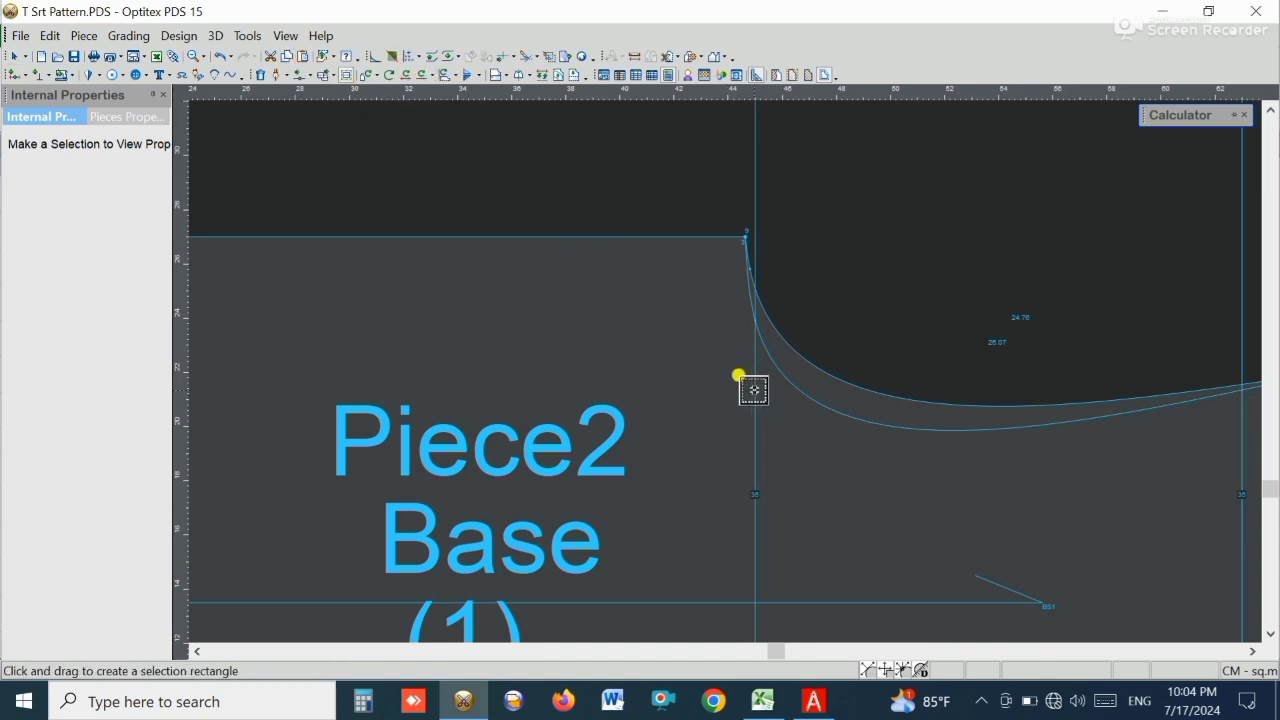
drag(738, 377, 328, 78)
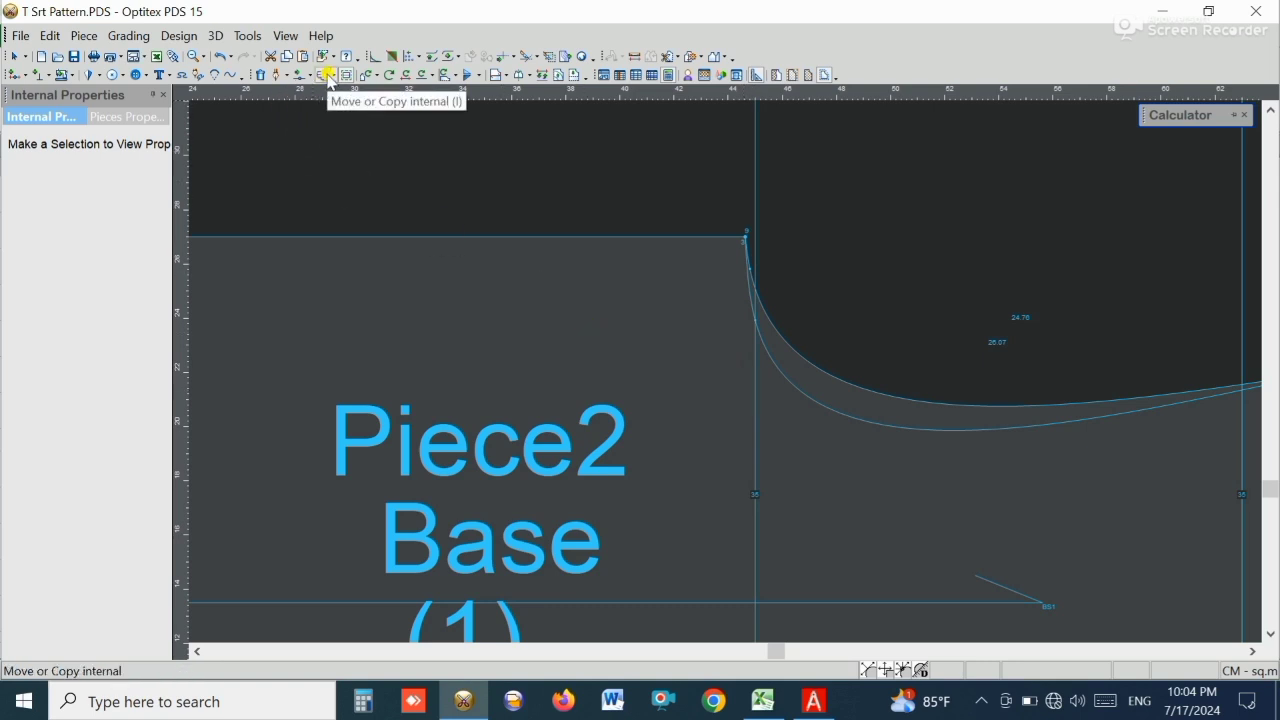
click(329, 78)
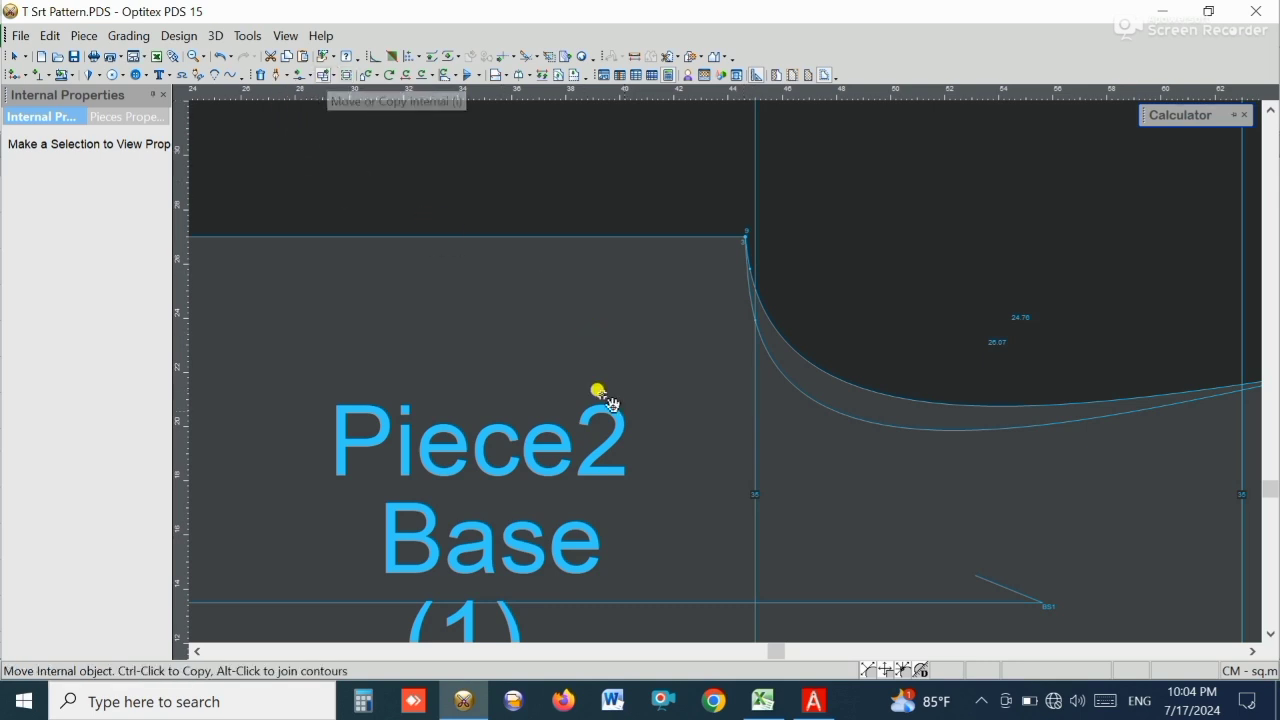
click(755, 427)
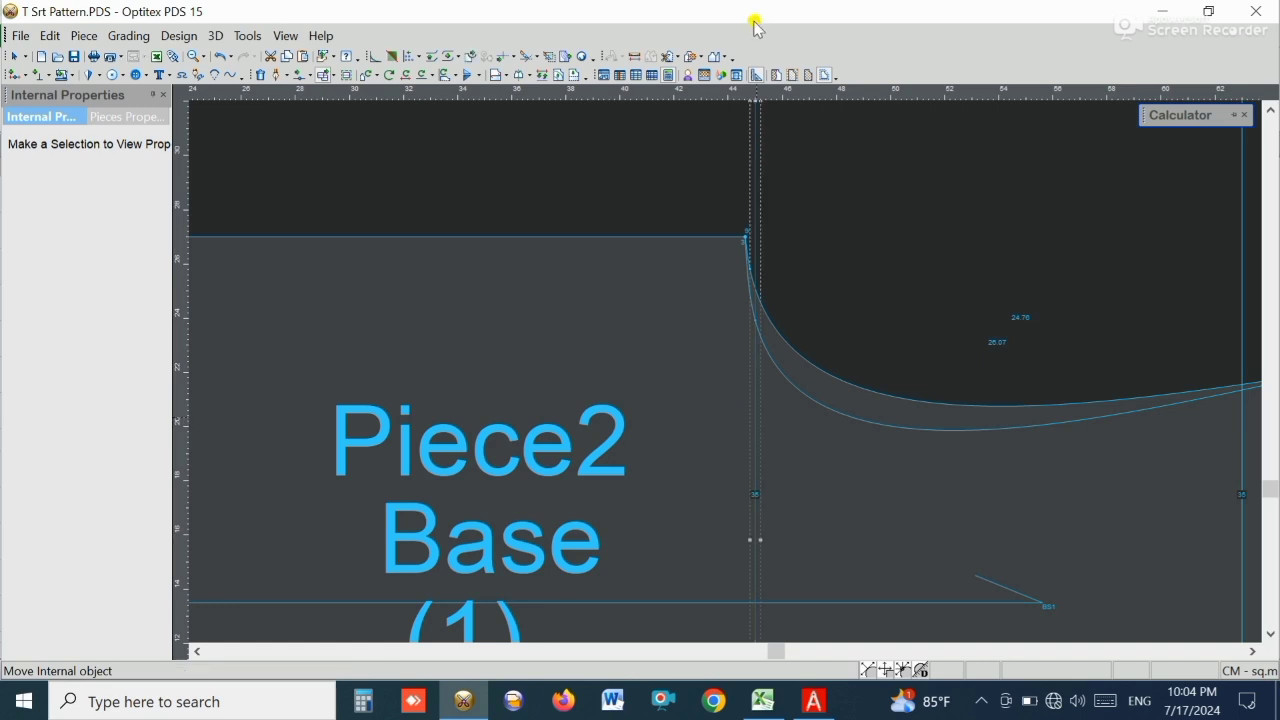
click(756, 220)
scroll(729, 378, down, 3)
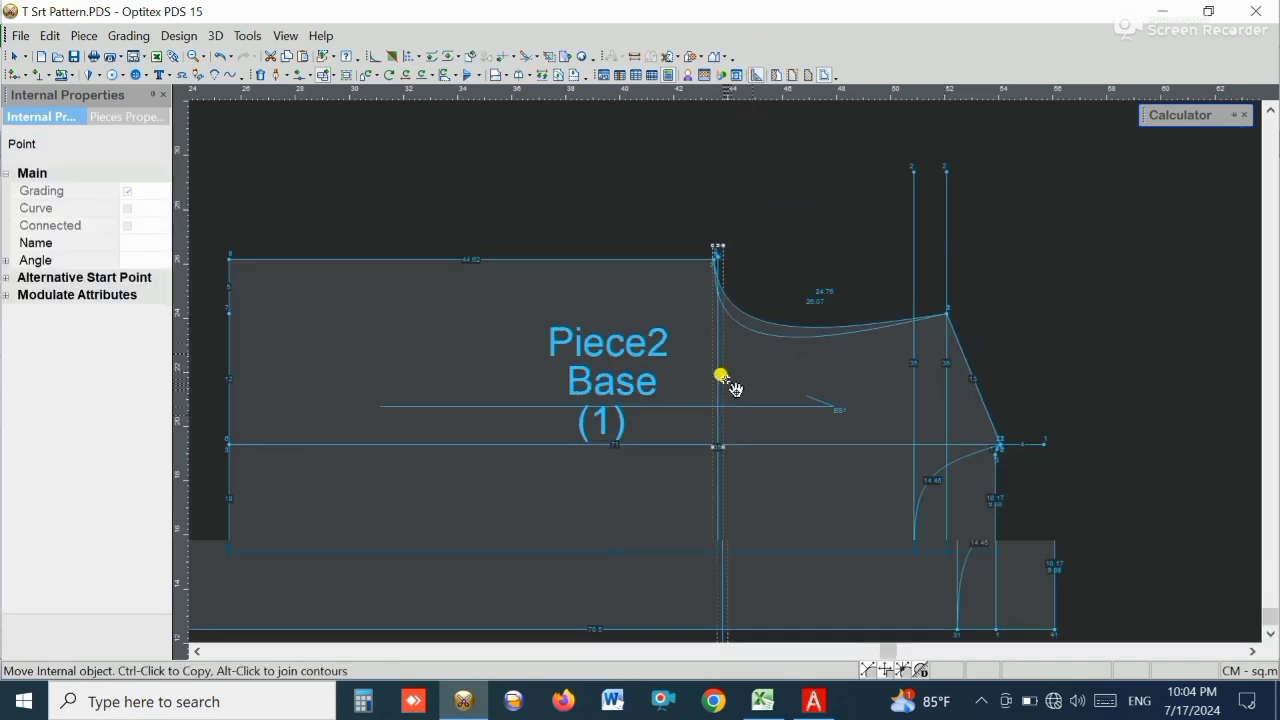
scroll(731, 372, up, 4)
scroll(690, 285, down, 2)
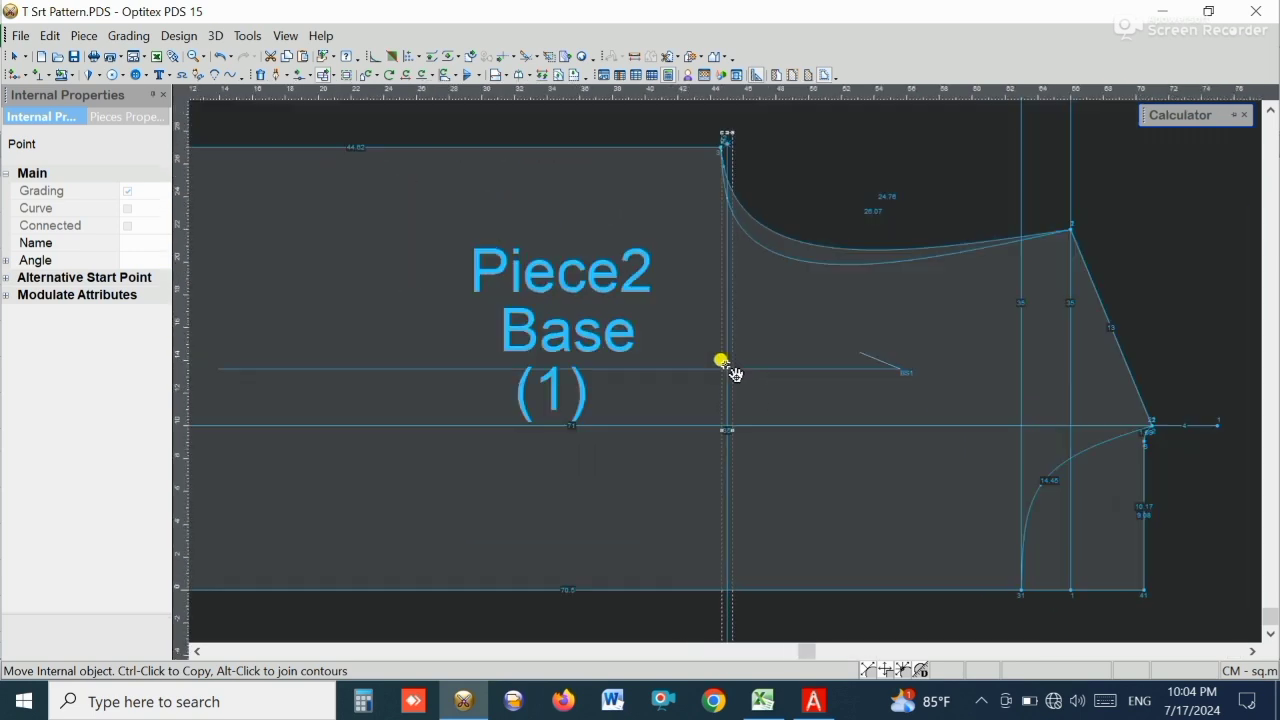
- Place a vertical guideline through the underarm corner and move the chest line's upper end onto that corner
drag(183, 240, 719, 247)
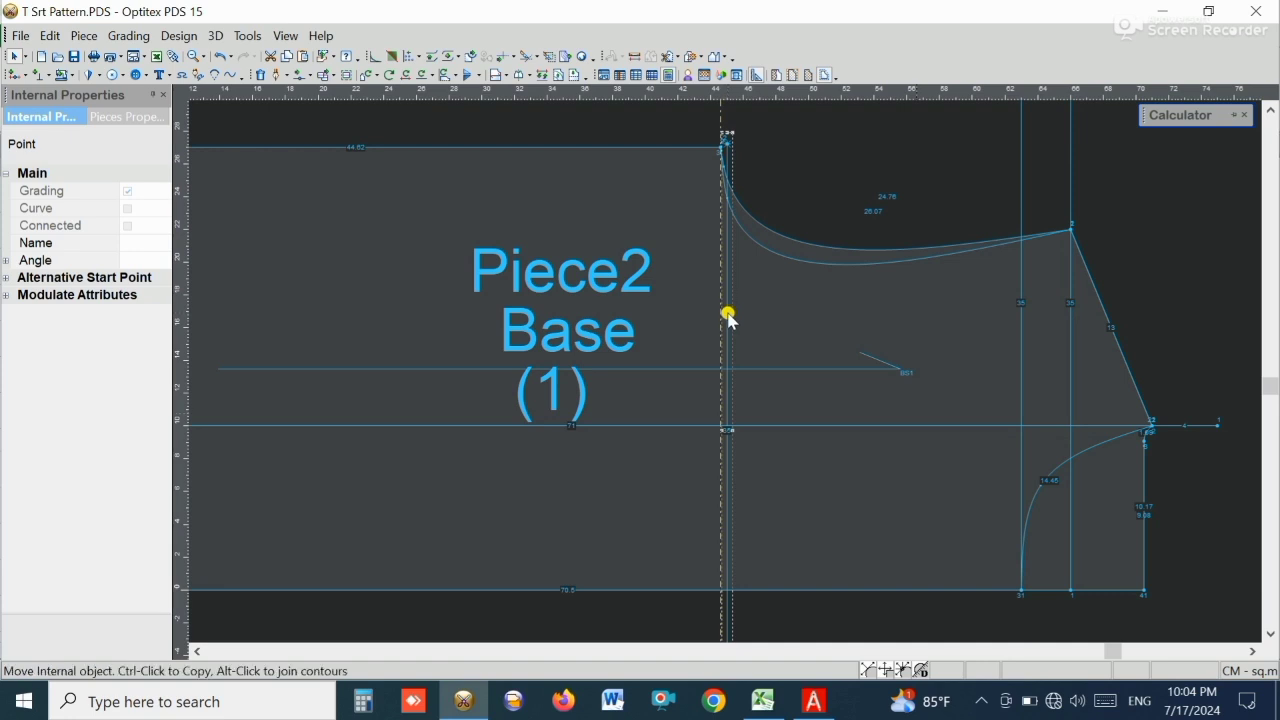
drag(738, 308, 720, 137)
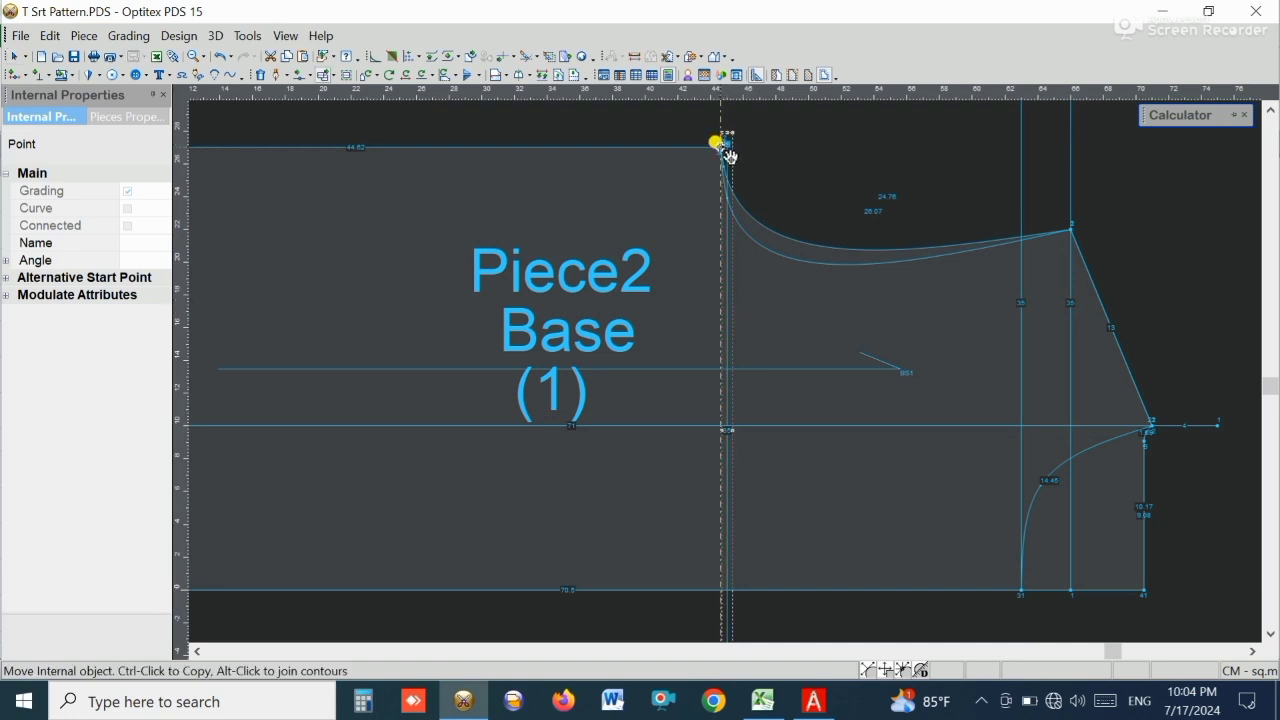
right_click(781, 147)
click(806, 156)
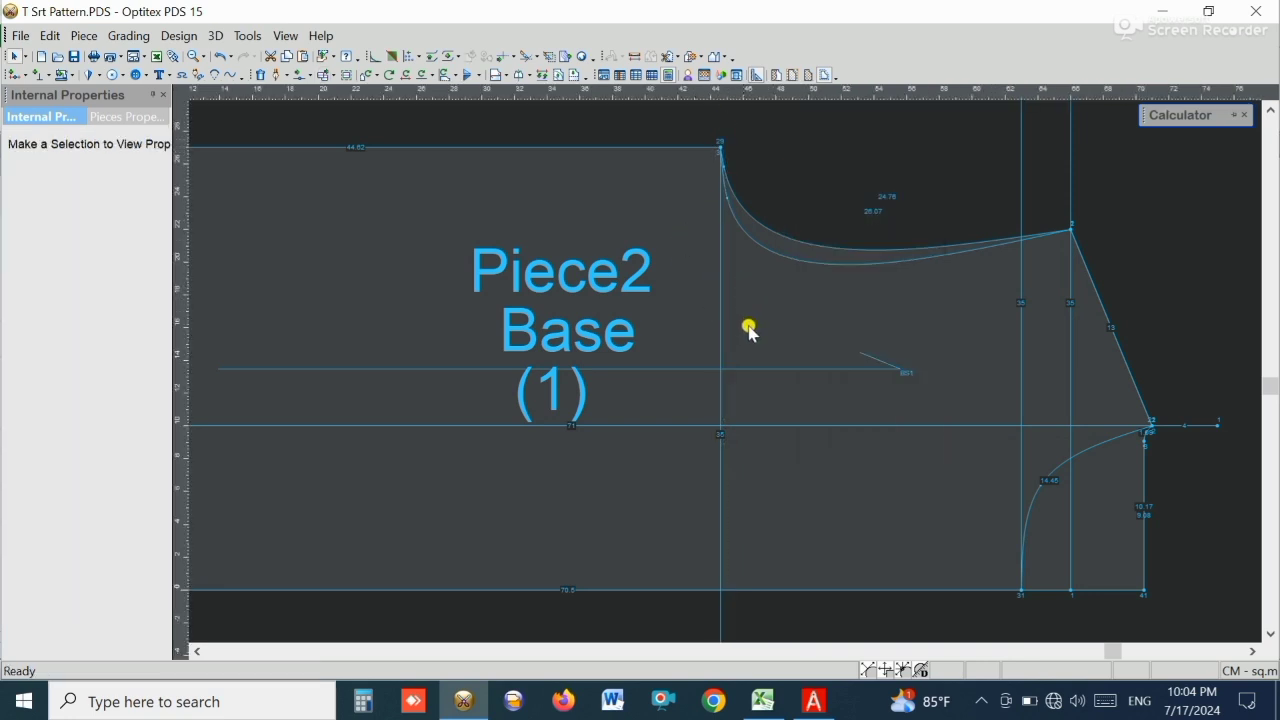
- Delete the extra point on the hem edge between its upper corner and the long horizontal internal line
scroll(745, 350, down, 2)
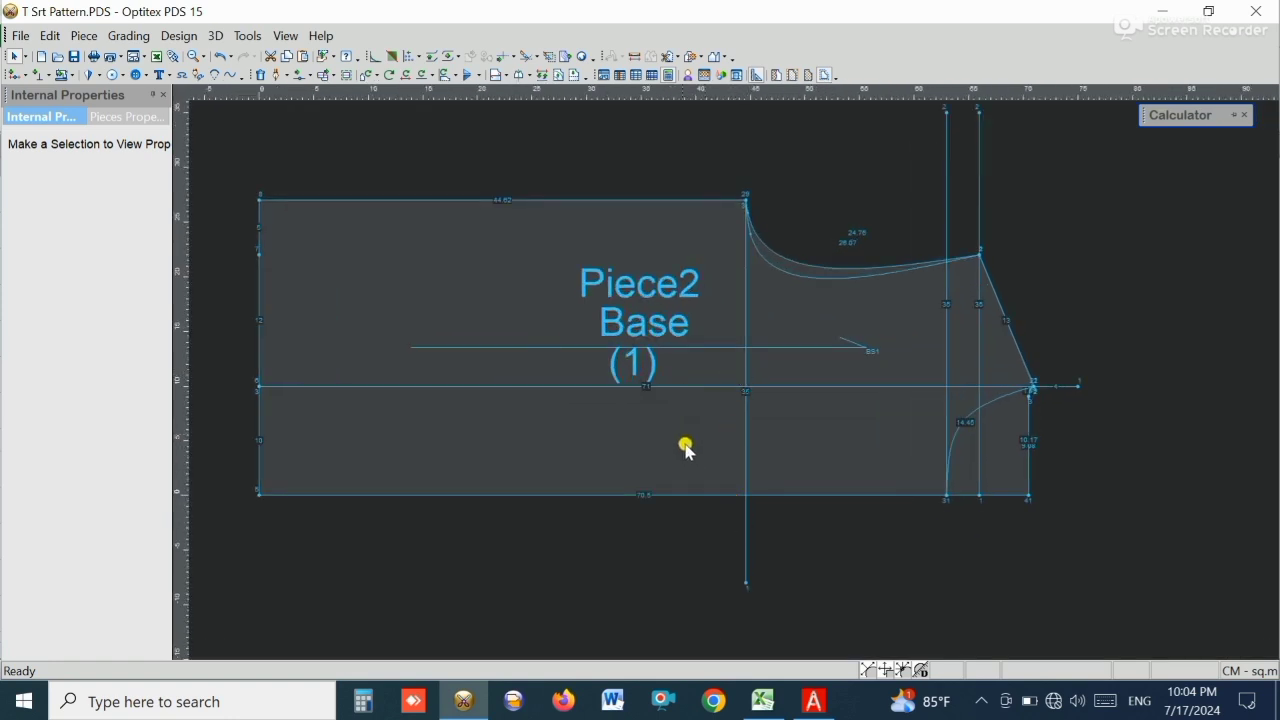
click(259, 257)
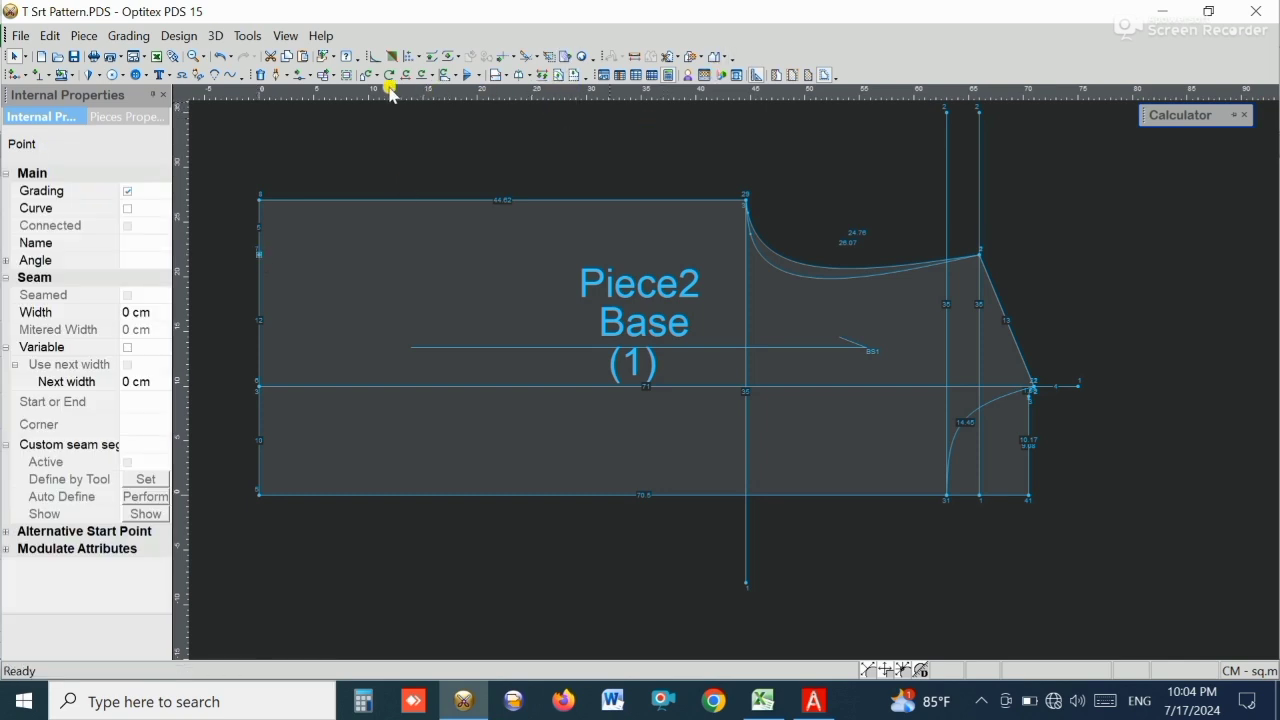
click(266, 78)
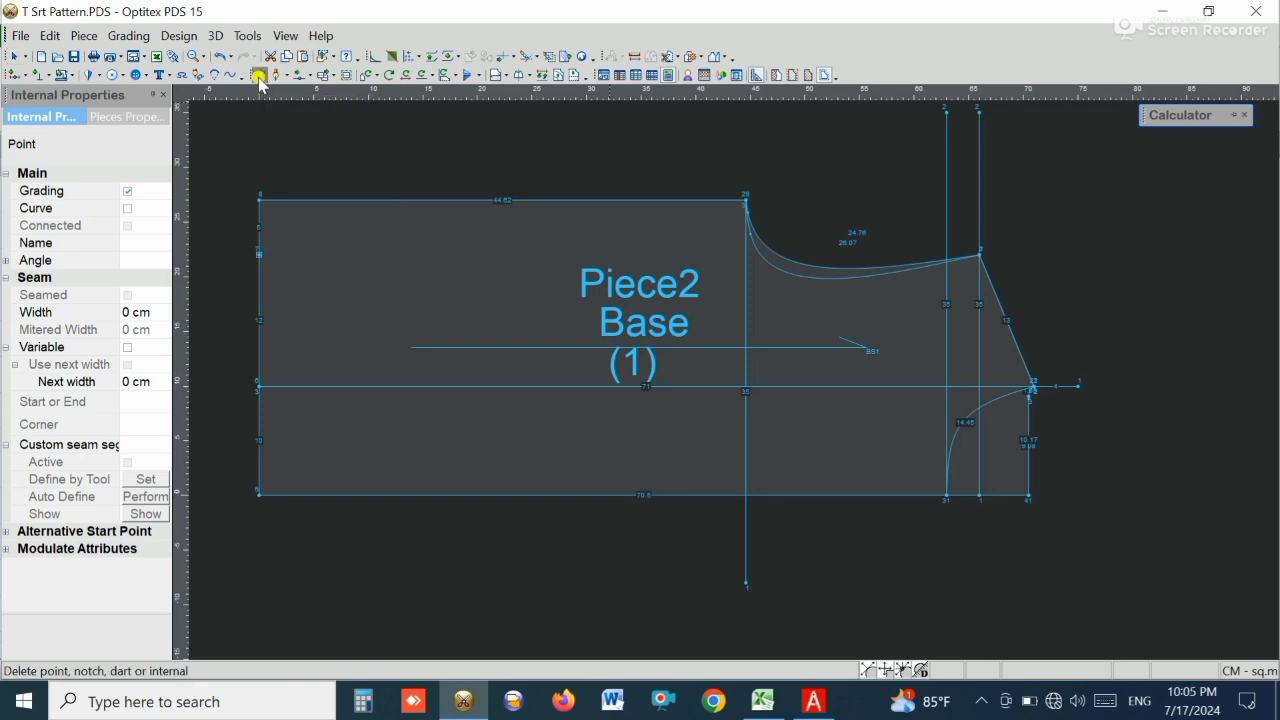
click(257, 252)
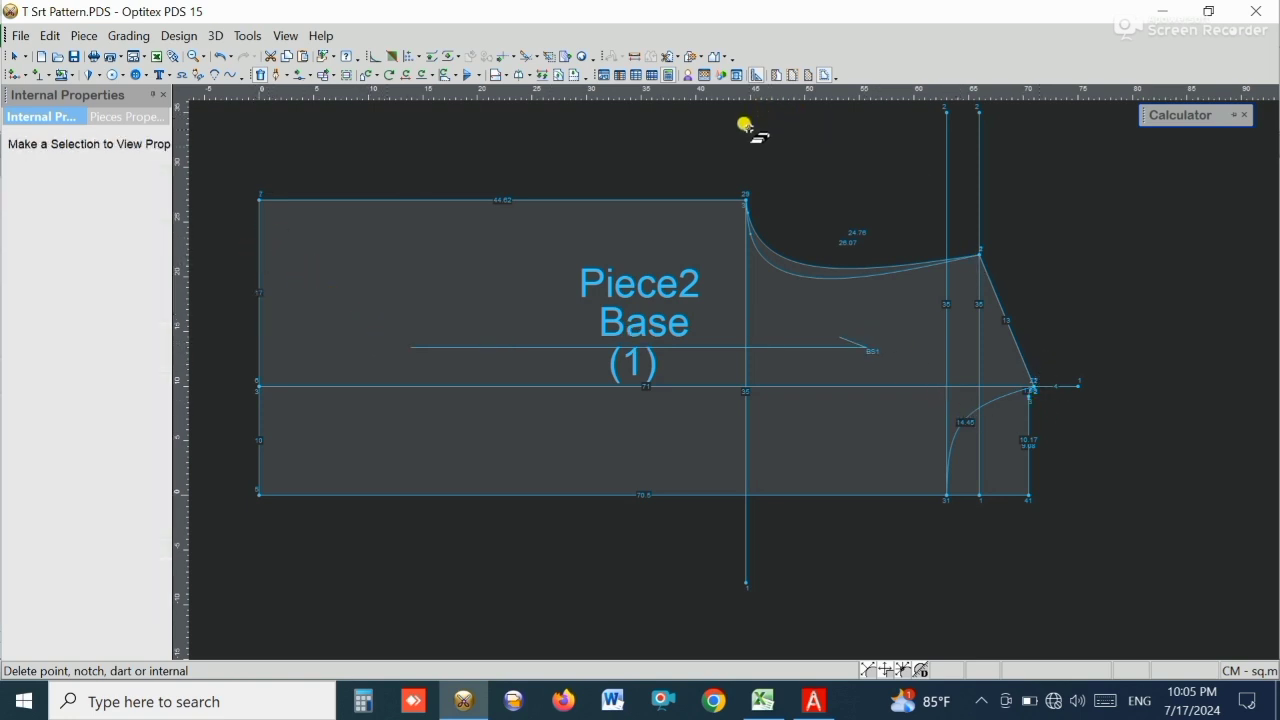
- Trim the parts of the chest line, shoulder-point vertical and long horizontal internal line that extend outside the piece
click(524, 60)
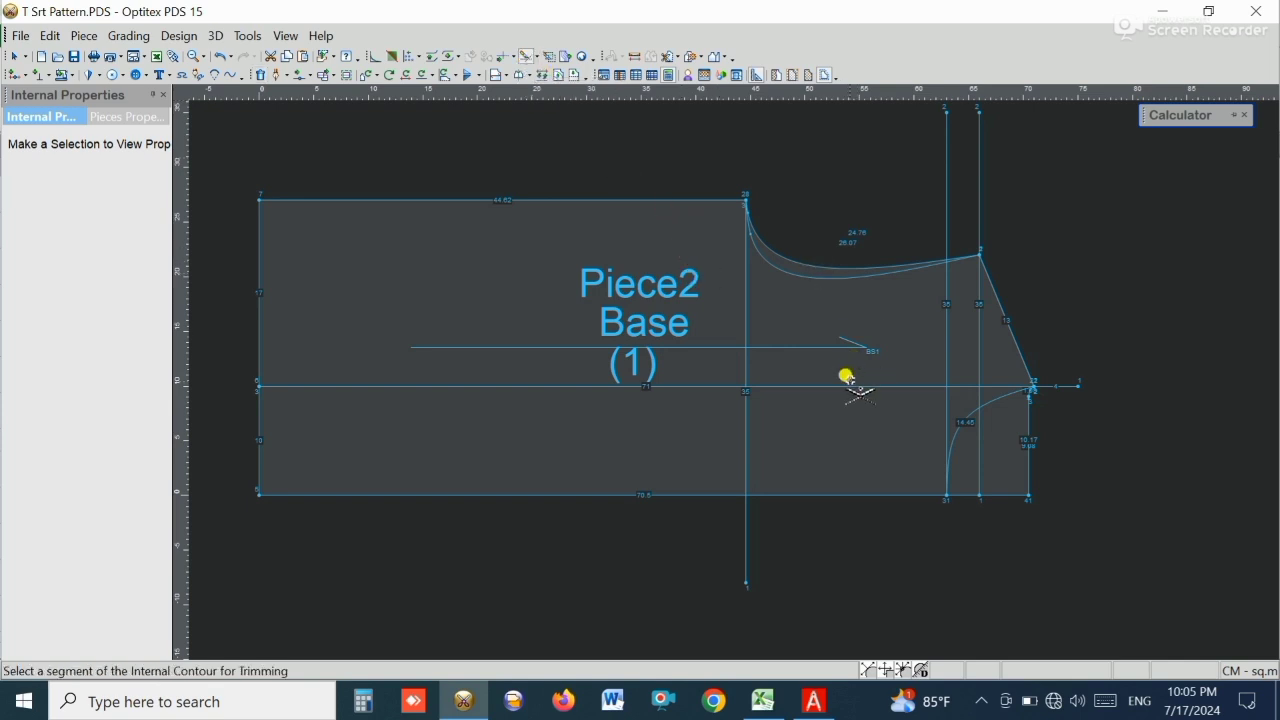
click(746, 514)
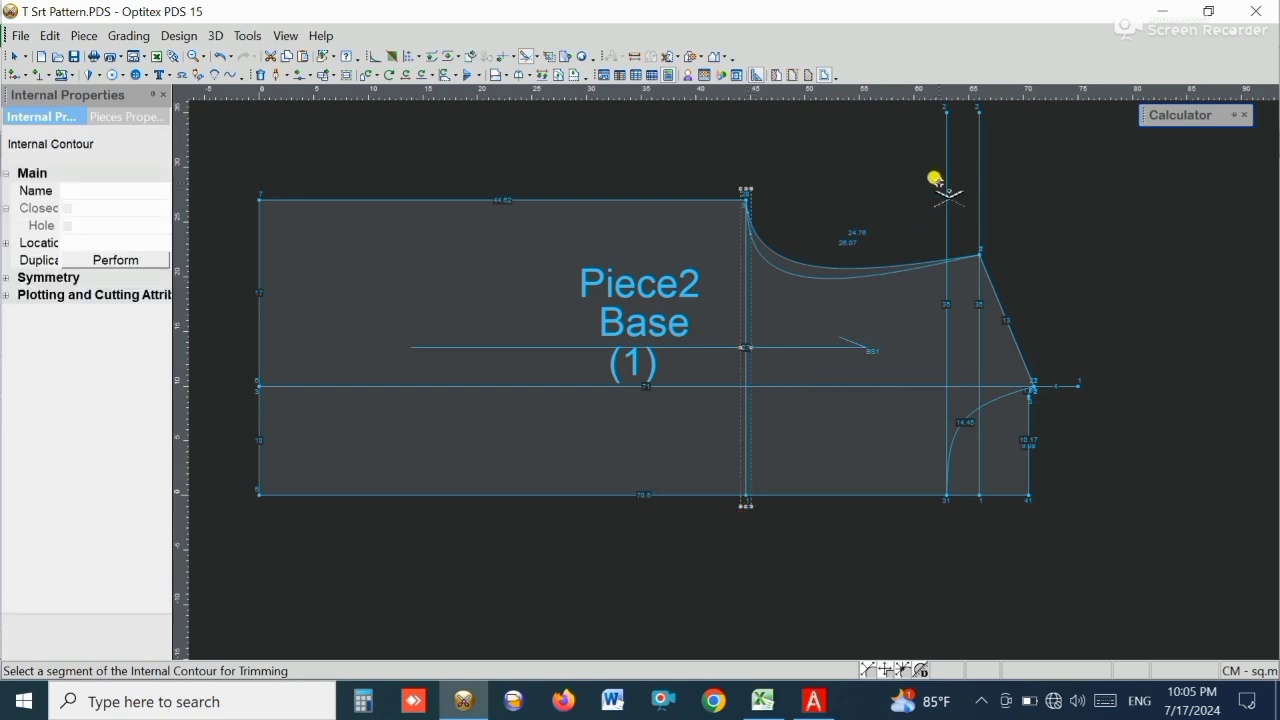
click(977, 174)
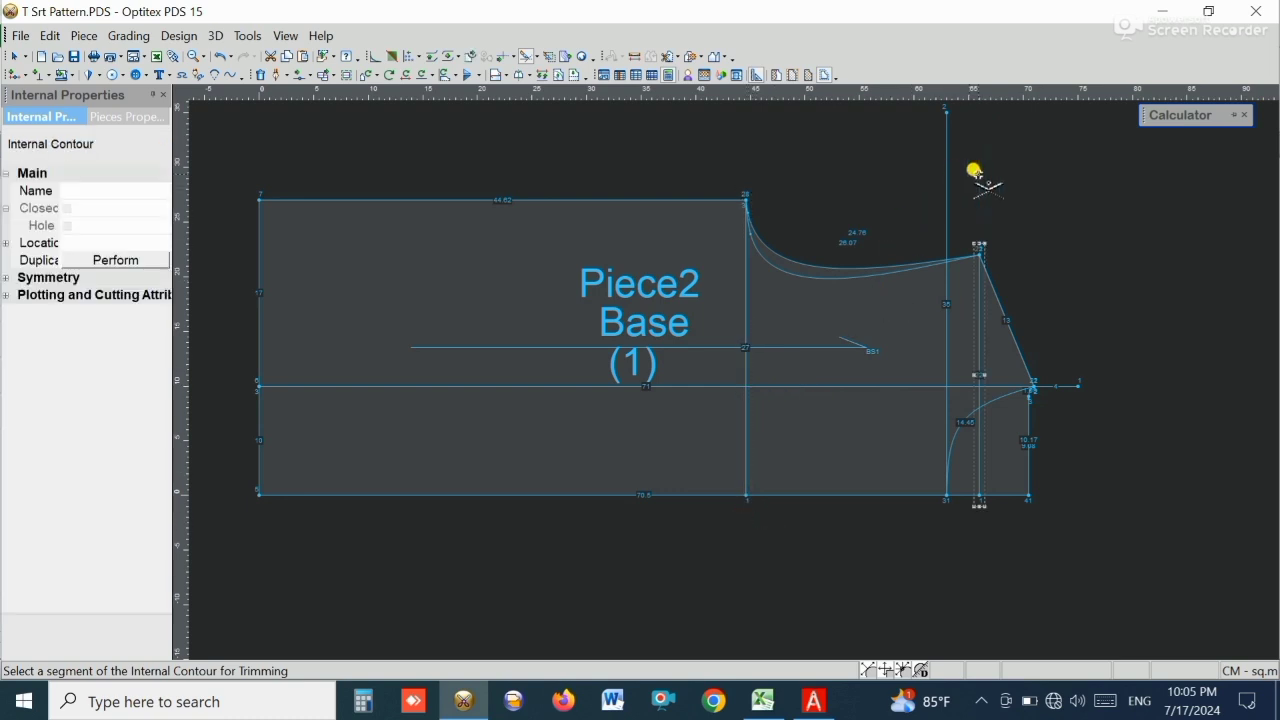
click(1058, 376)
right_click(1058, 265)
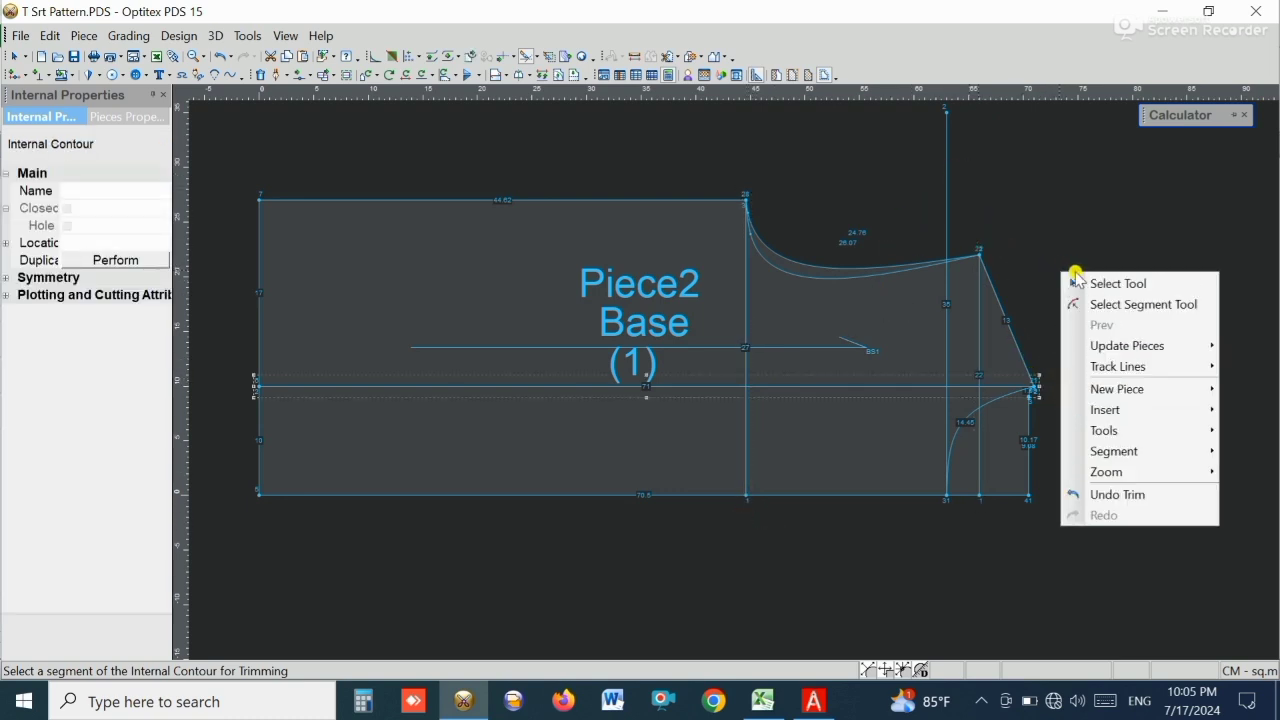
click(1080, 286)
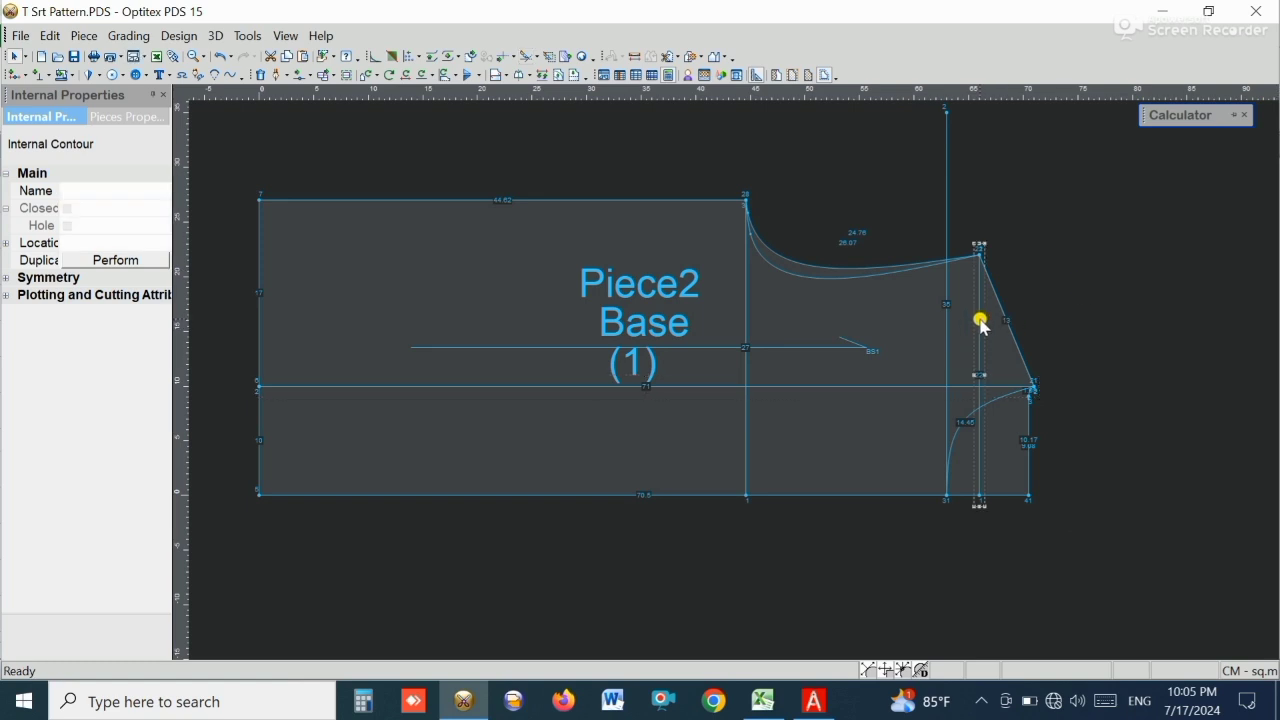
- Delete the two vertical internal lines at the shoulder point and the front neck depth
click(261, 75)
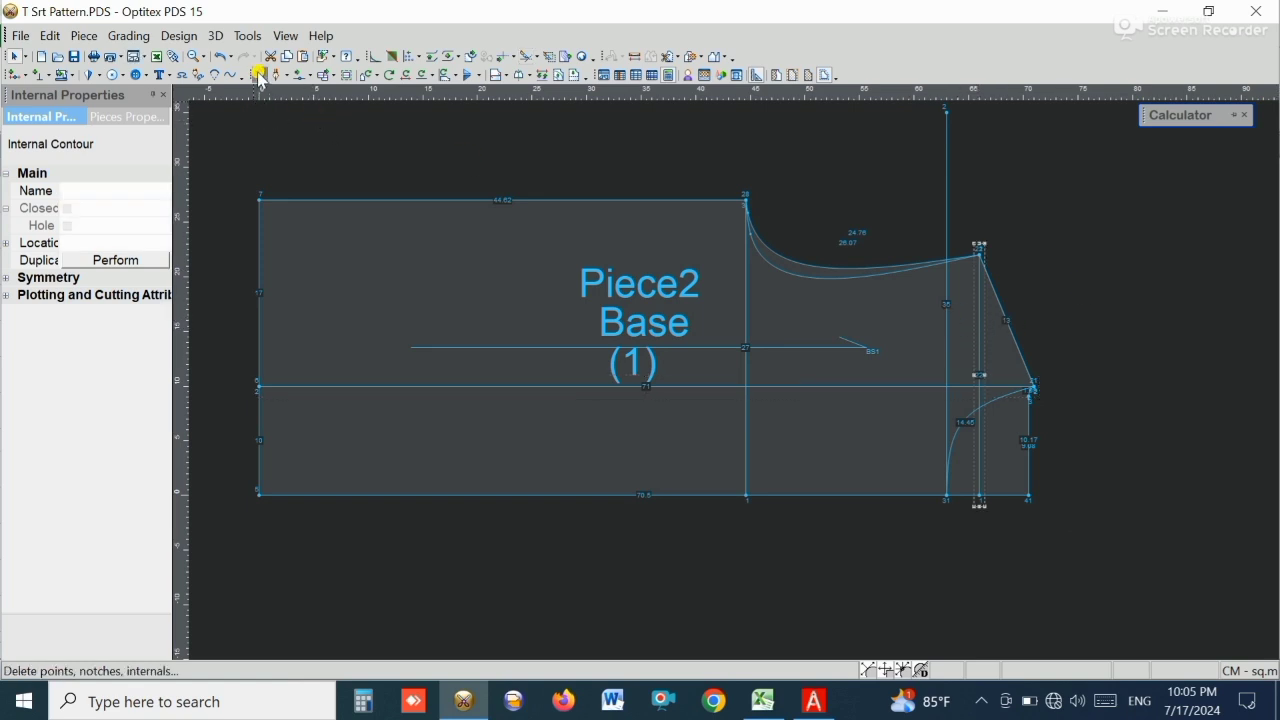
click(979, 325)
click(946, 318)
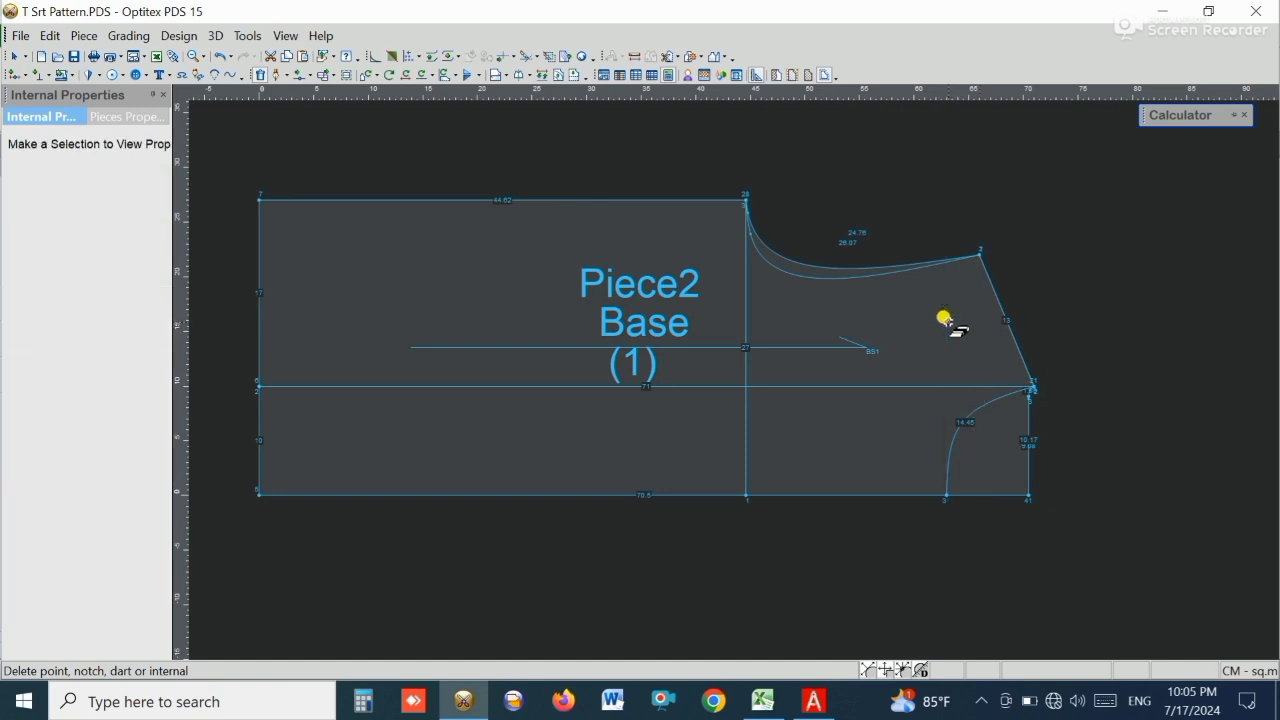
- Examine the neck corner where the shoulder line, front neck curve and back neck curve meet
scroll(1040, 392, up, 2)
scroll(722, 368, up, 2)
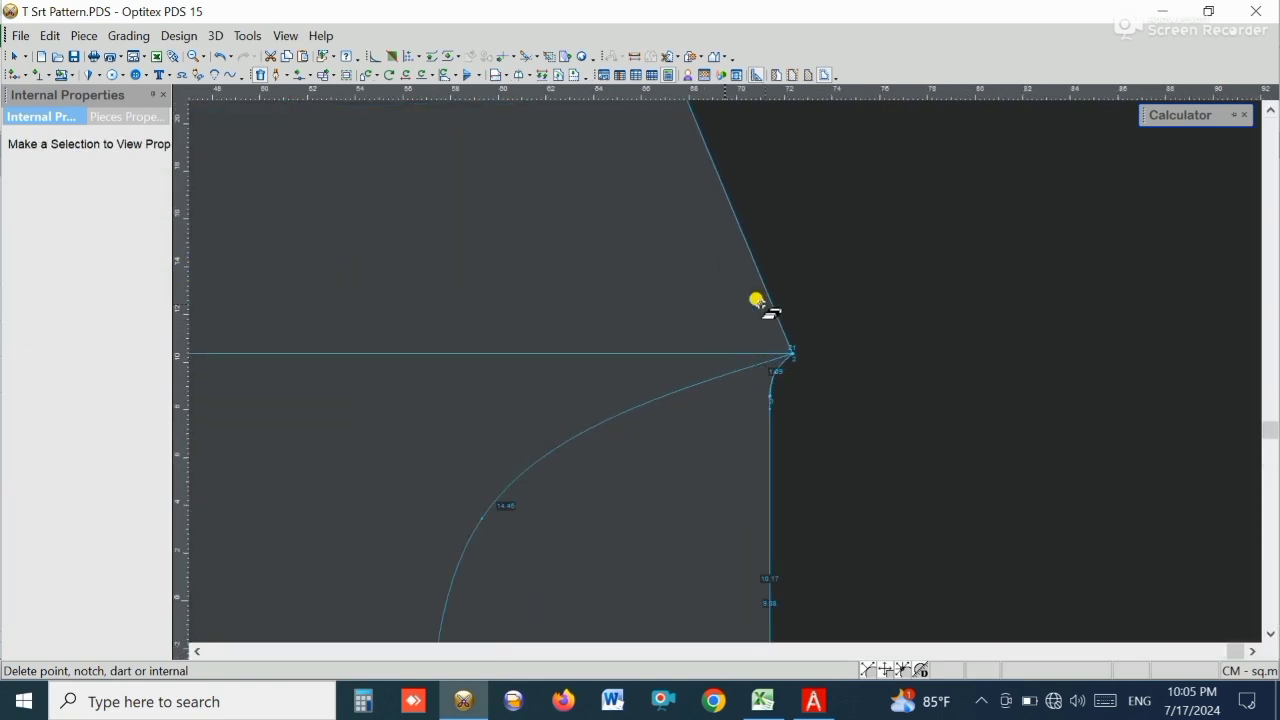
scroll(722, 368, up, 3)
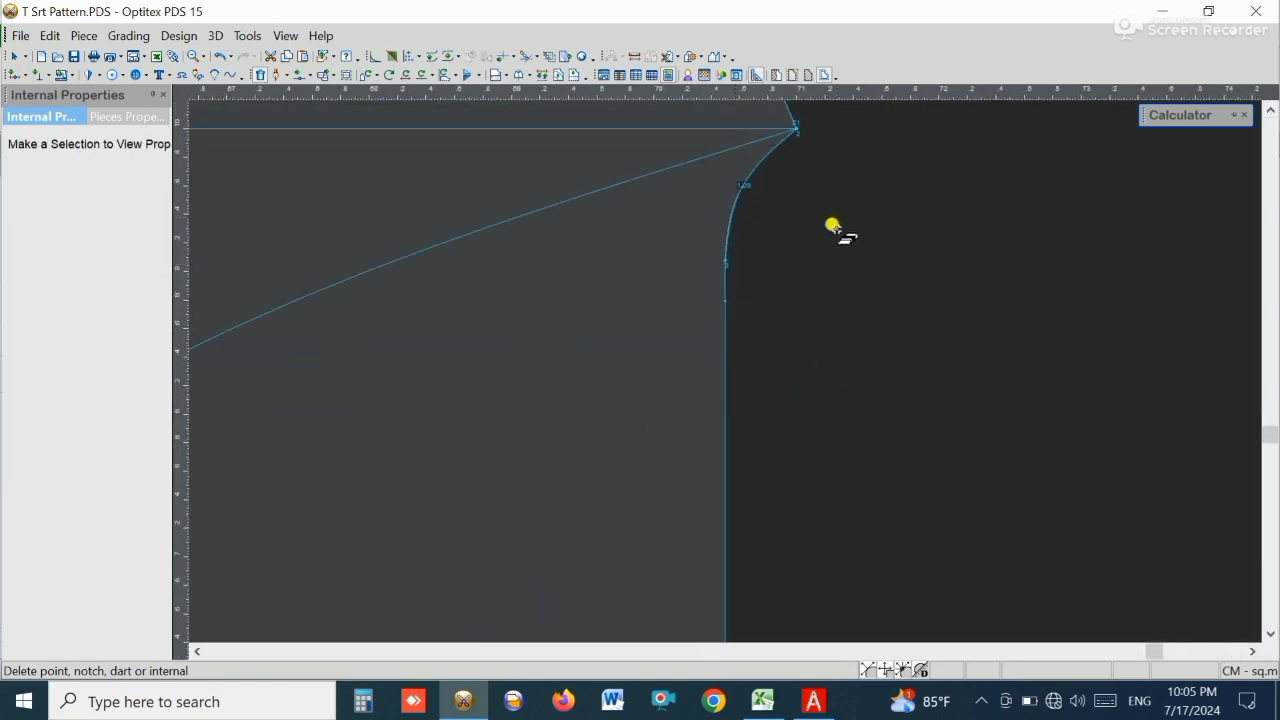
right_click(834, 190)
click(878, 204)
scroll(648, 355, down, 5)
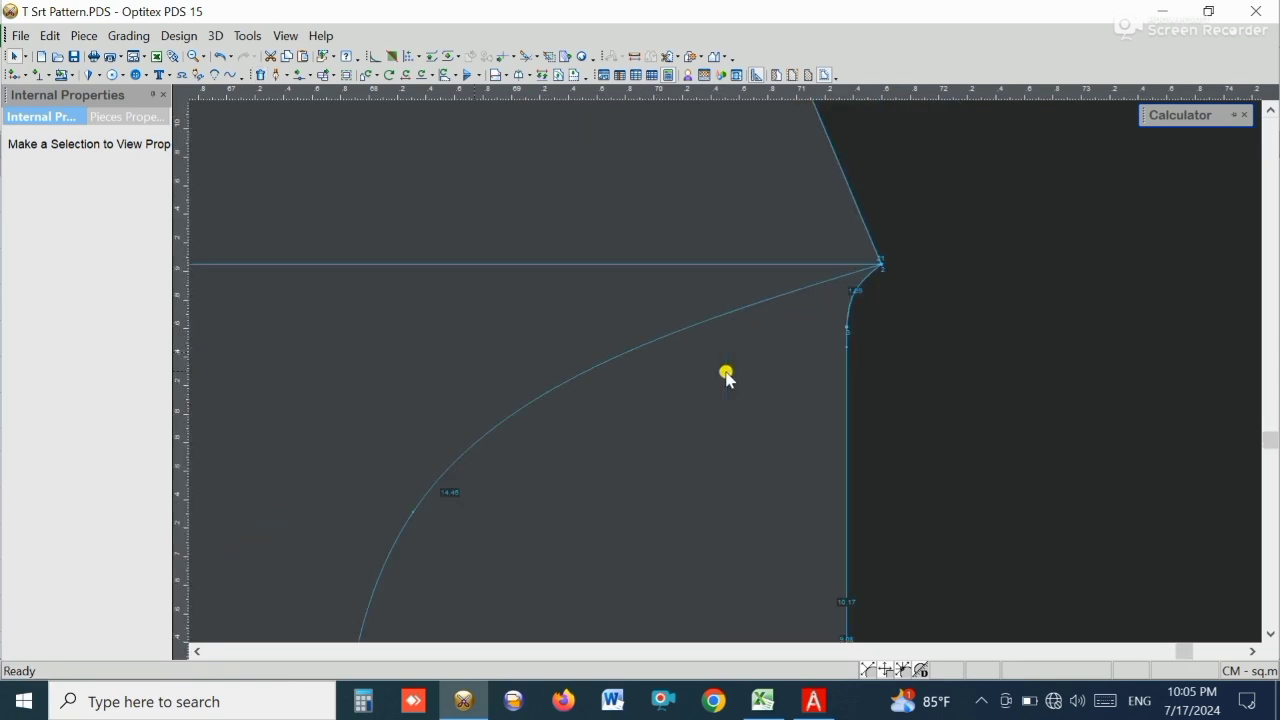
scroll(625, 377, down, 2)
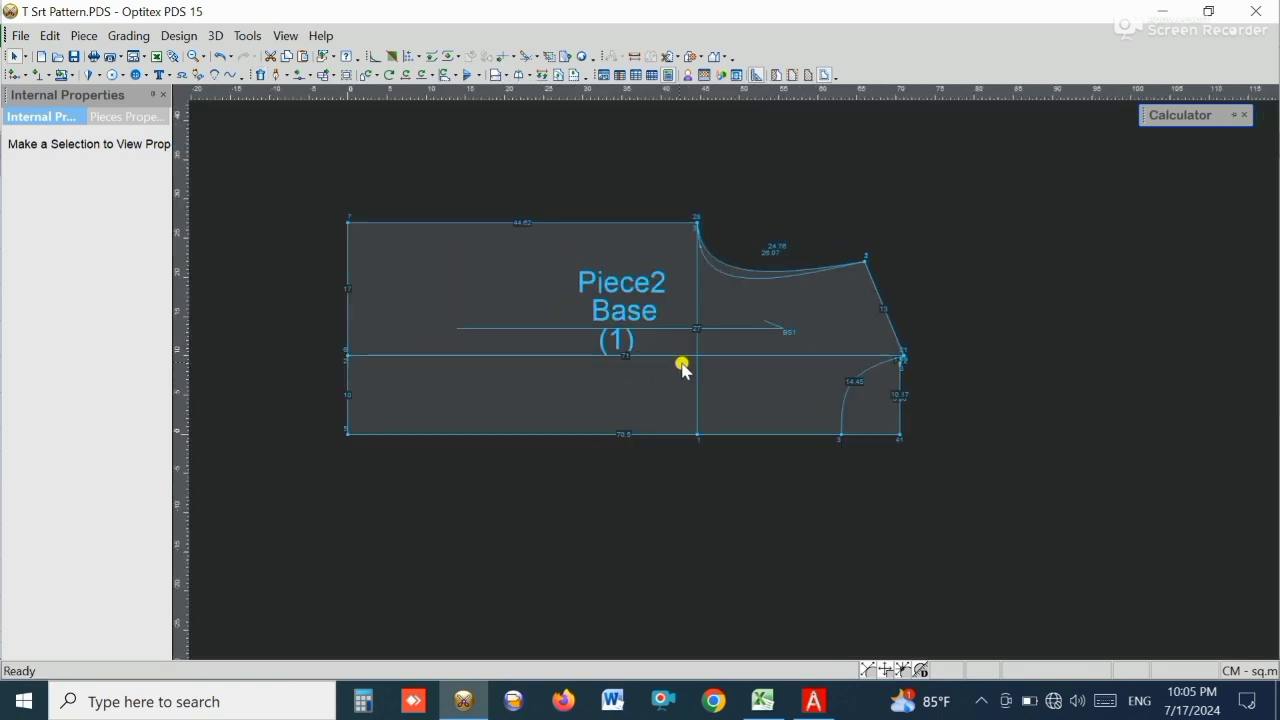
scroll(683, 363, up, 1)
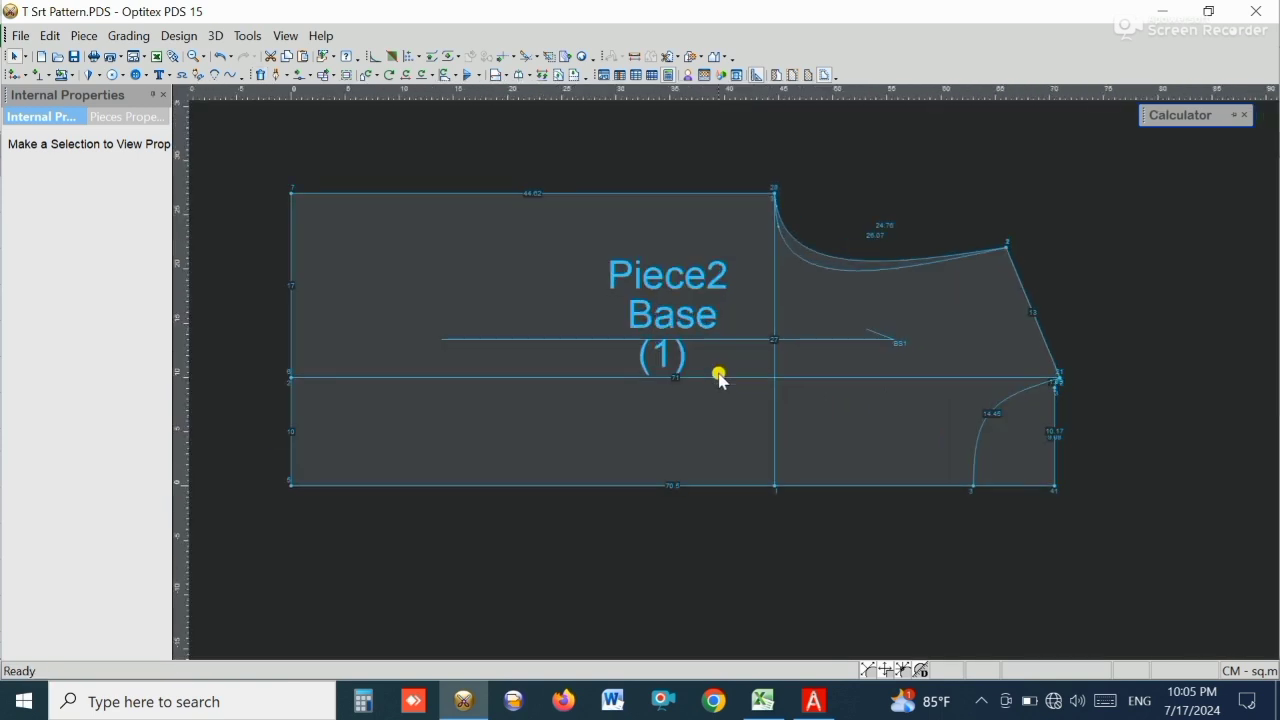
click(700, 57)
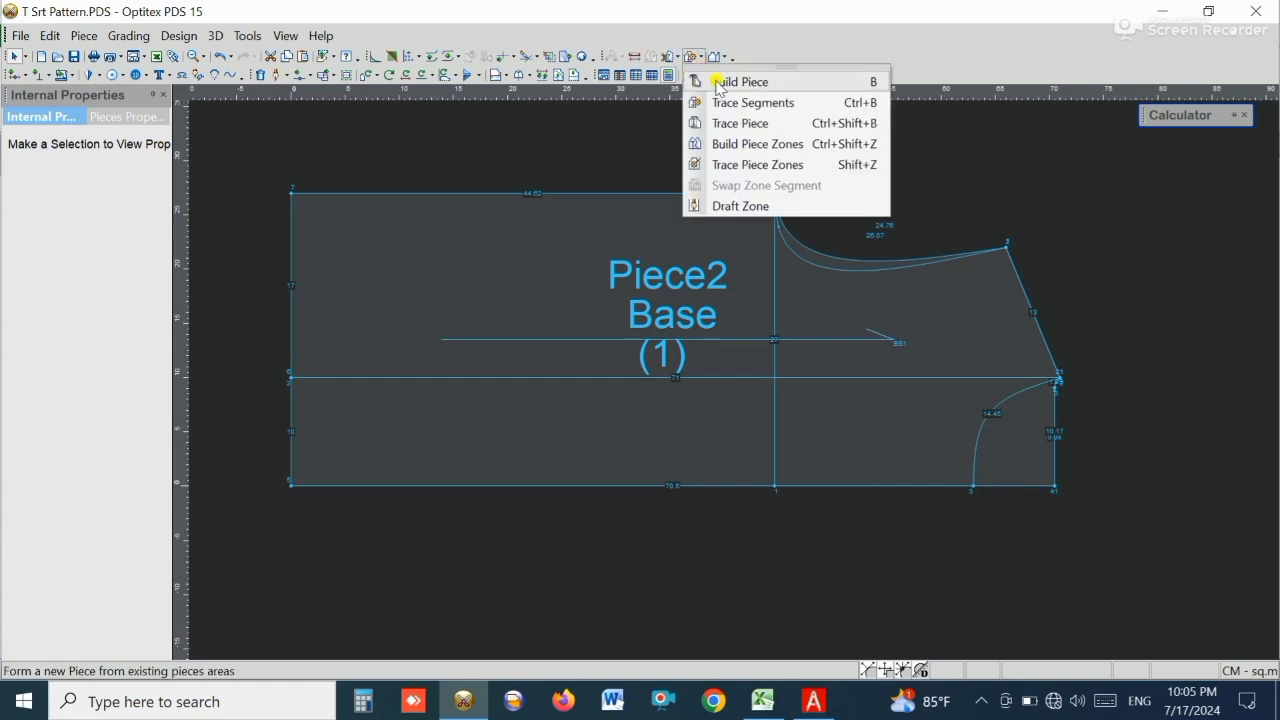
click(730, 102)
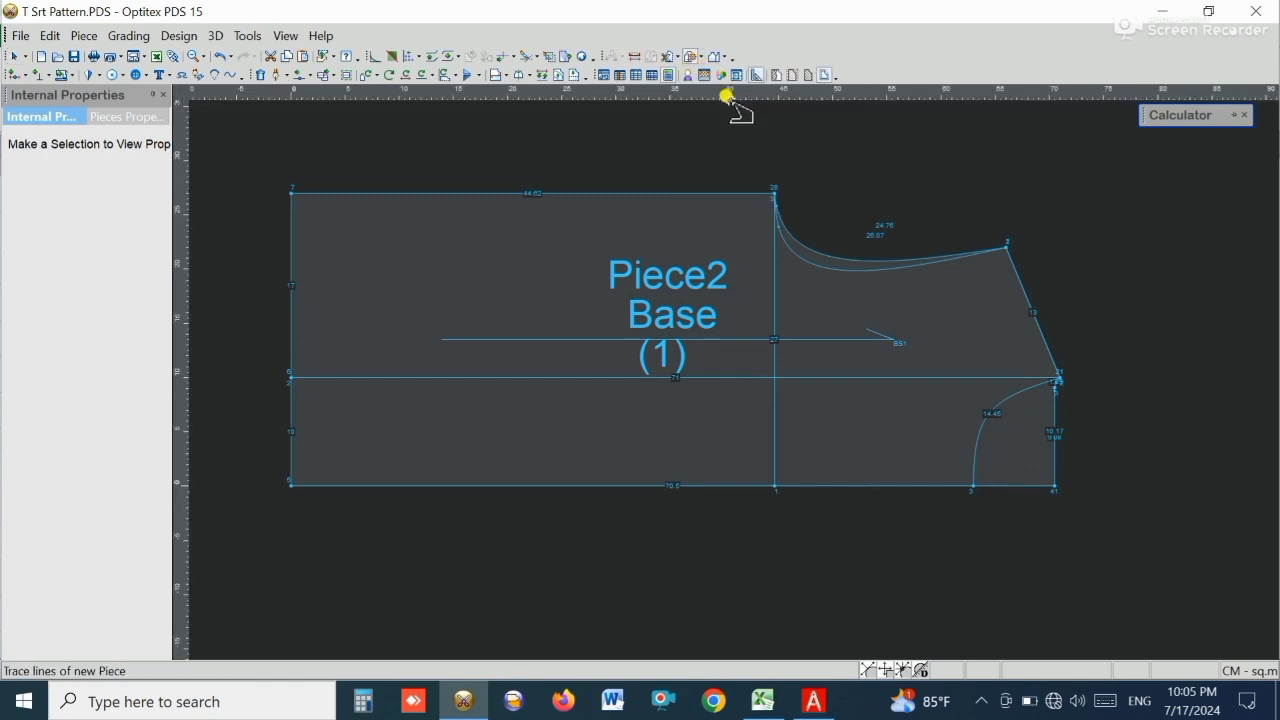
click(666, 195)
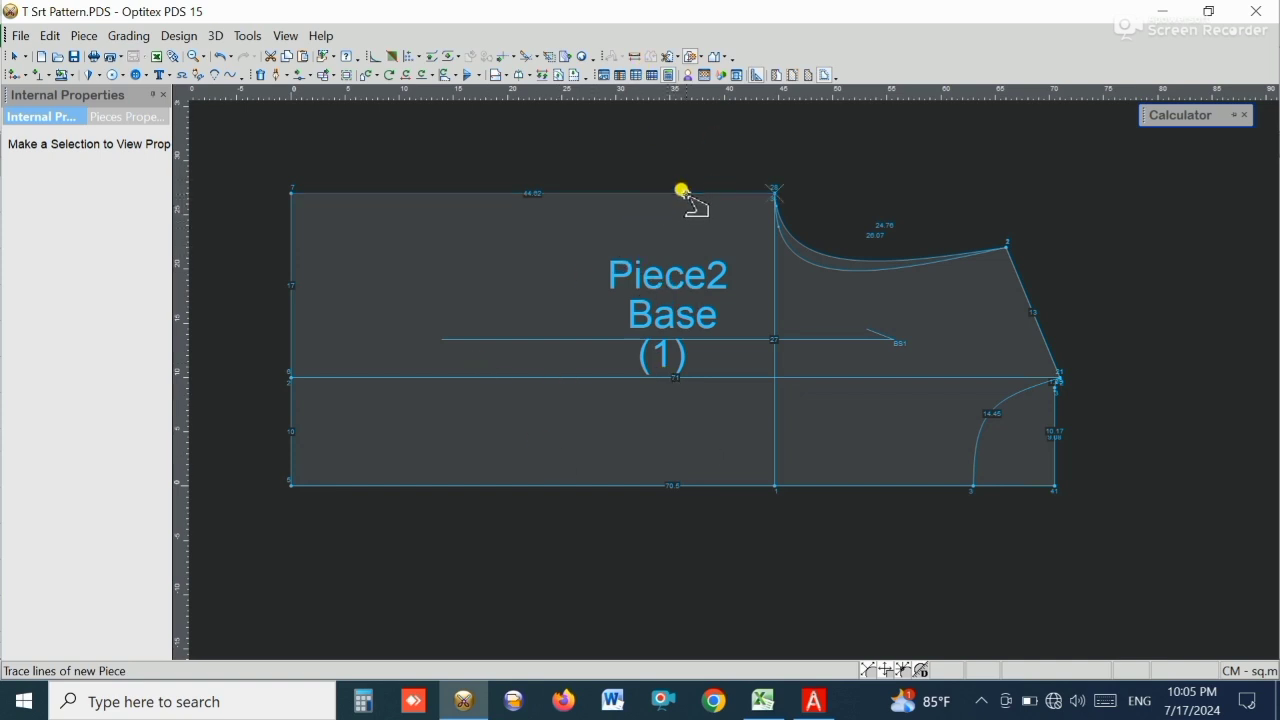
click(857, 272)
click(985, 412)
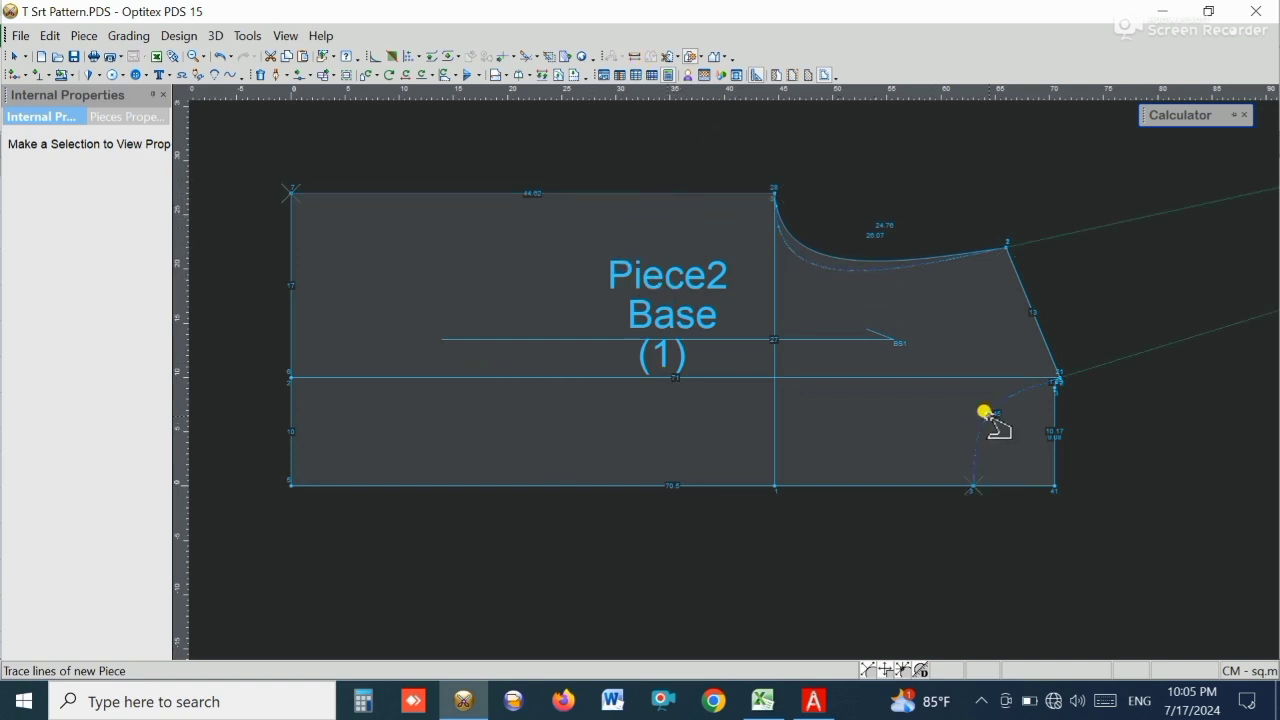
click(845, 486)
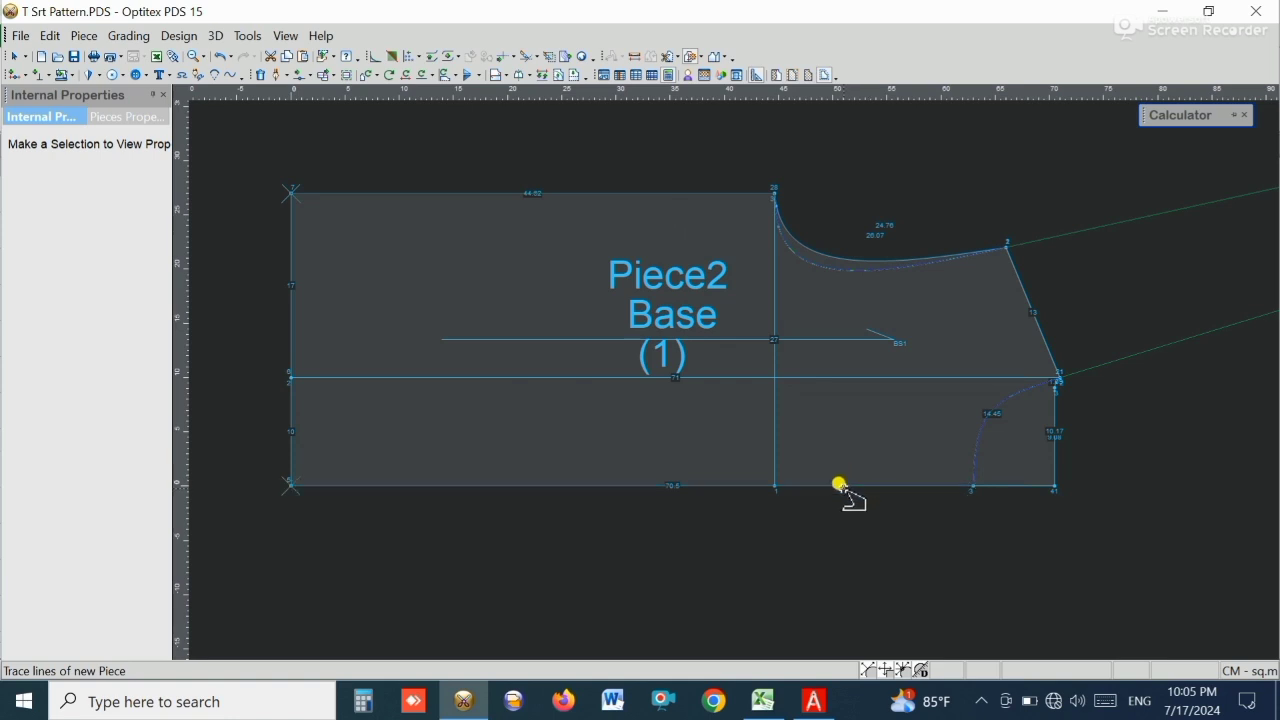
scroll(730, 378, down, 1)
scroll(730, 378, down, 3)
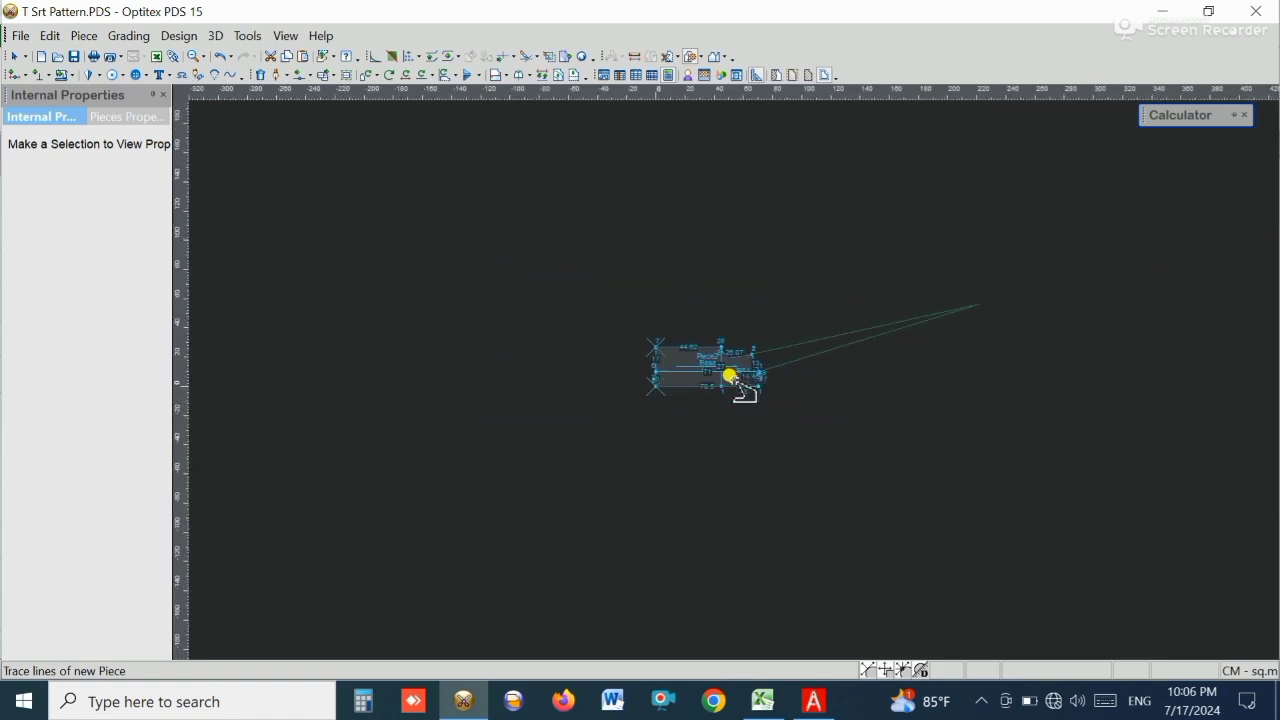
scroll(730, 378, up, 2)
scroll(730, 378, up, 1)
right_click(794, 177)
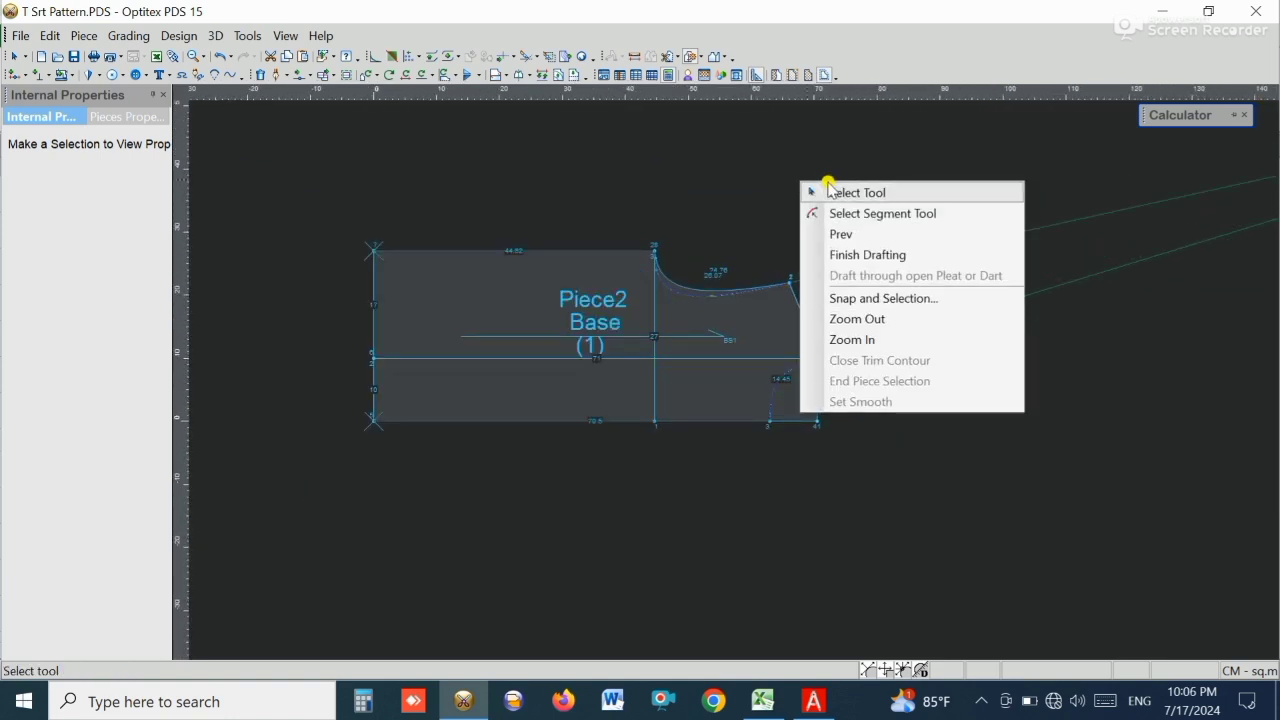
click(836, 190)
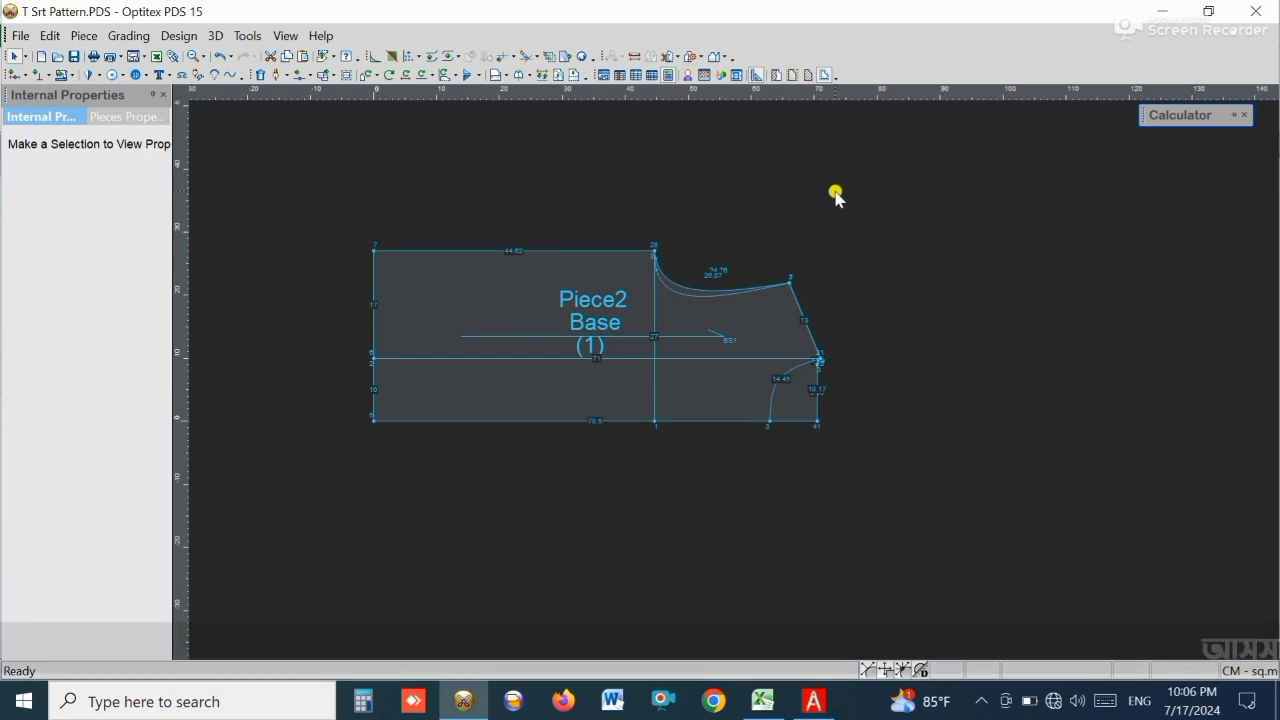
- Trace the front piece from the base draft along the deeper armhole, shoulder, front neck curve, centre line, hem and side seam, keeping the internal lines
click(697, 296)
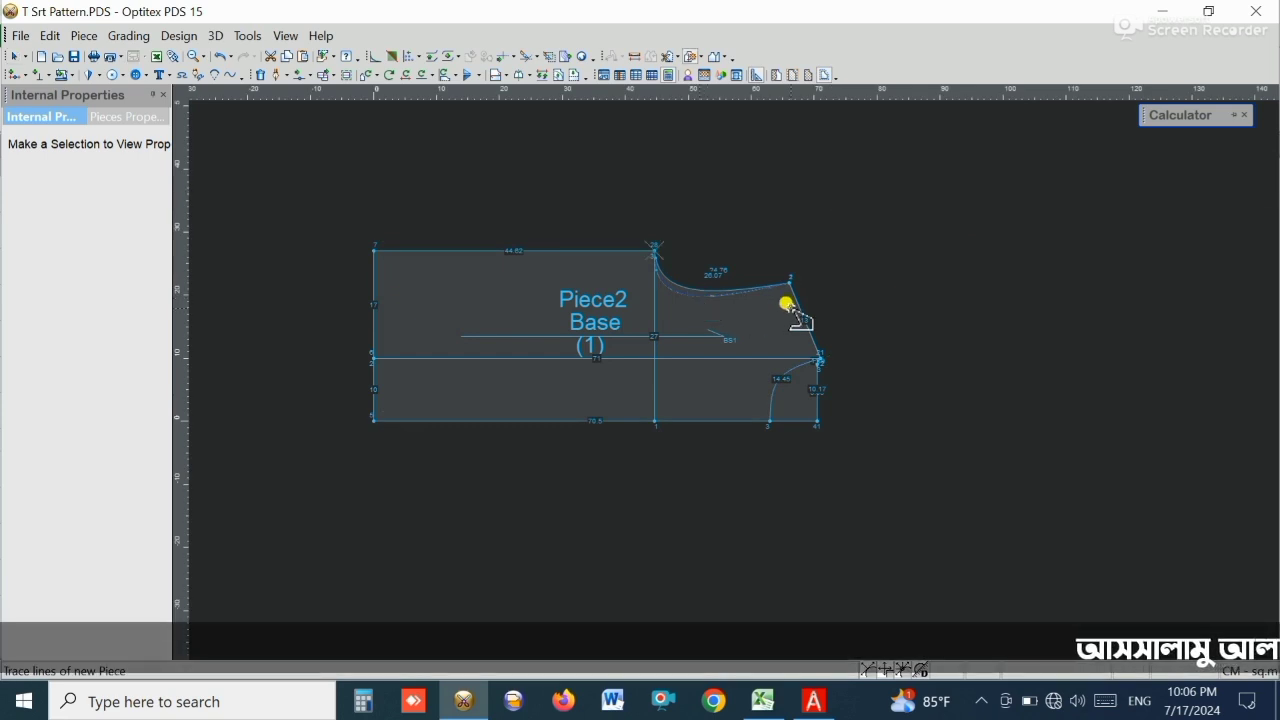
scroll(812, 389, up, 2)
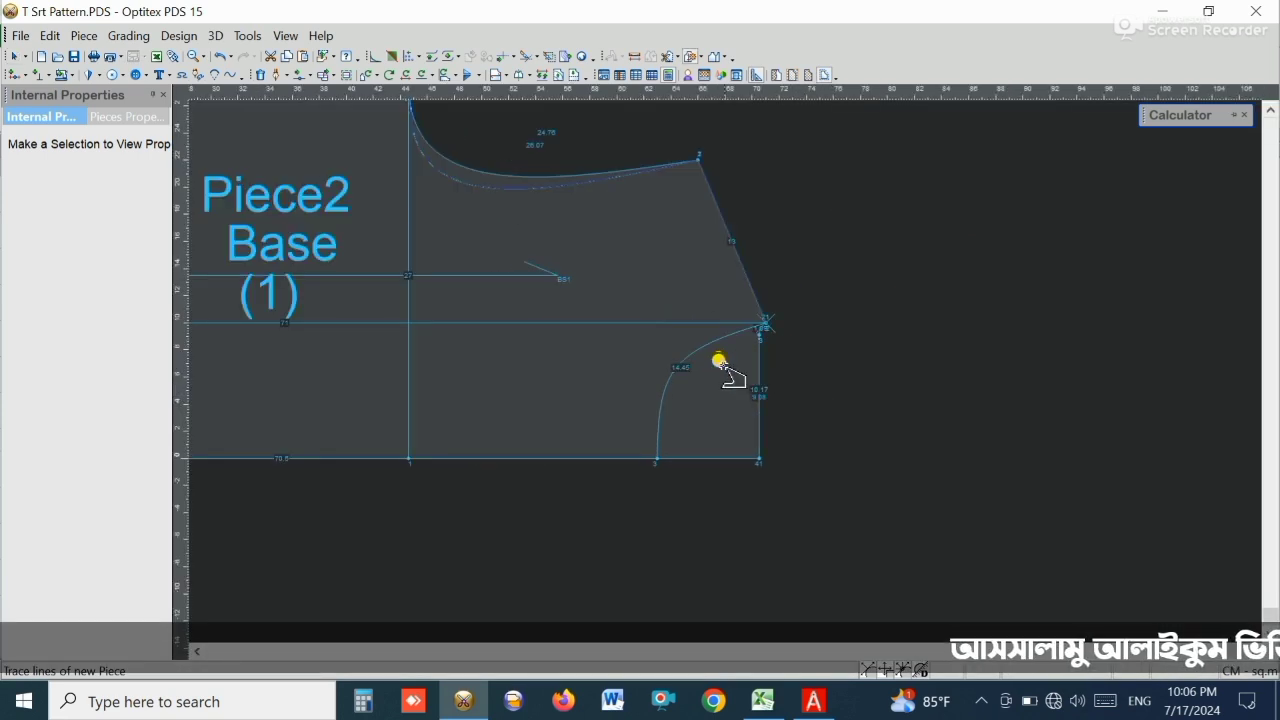
click(713, 339)
click(600, 456)
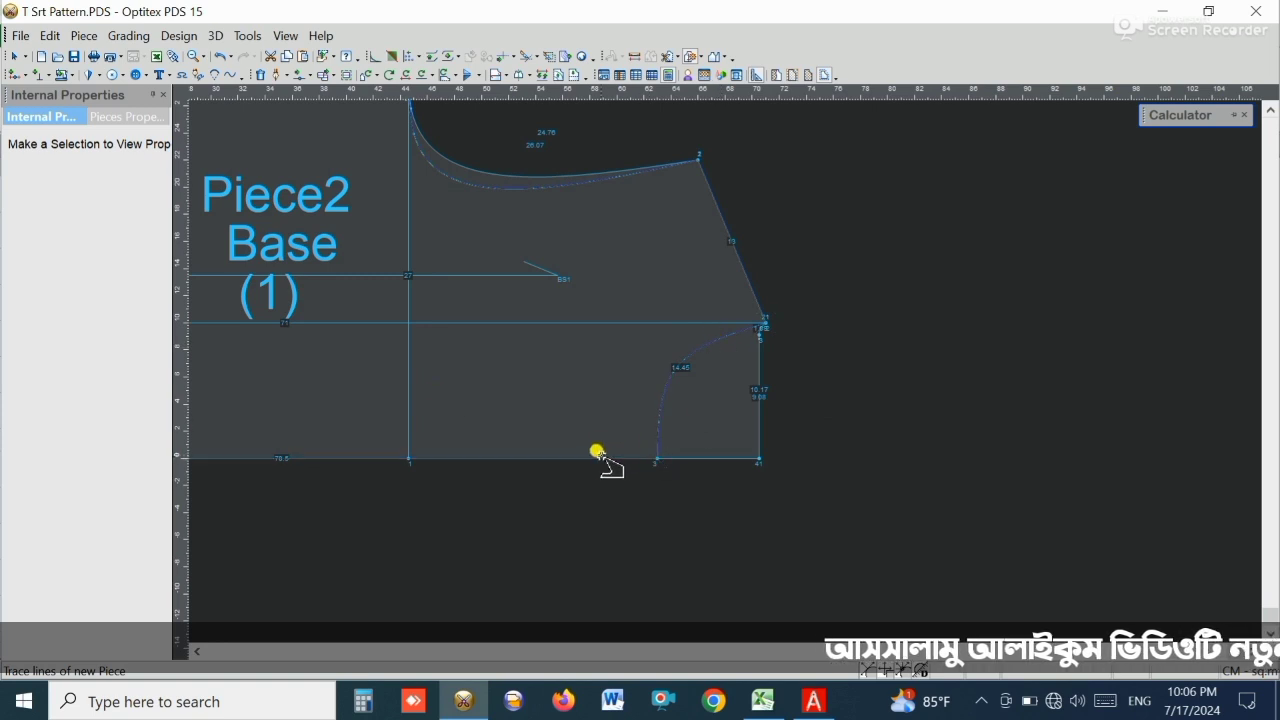
scroll(728, 376, down, 2)
click(427, 304)
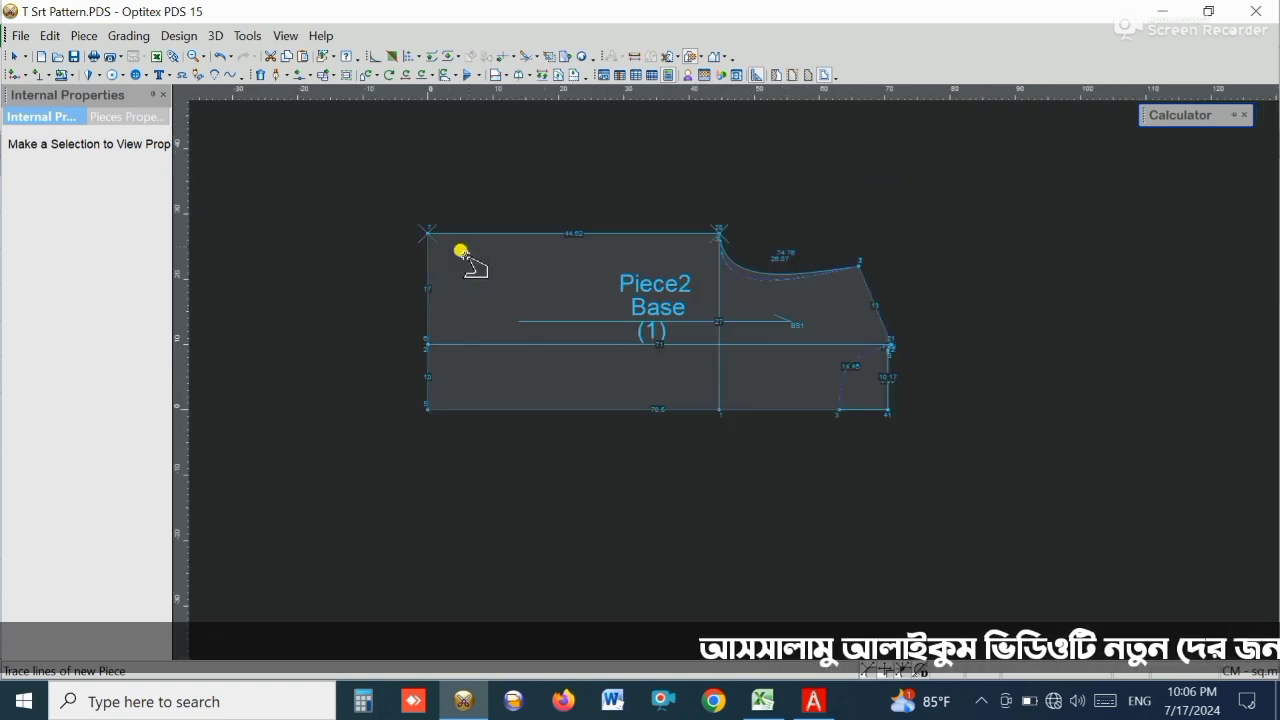
click(487, 232)
click(566, 391)
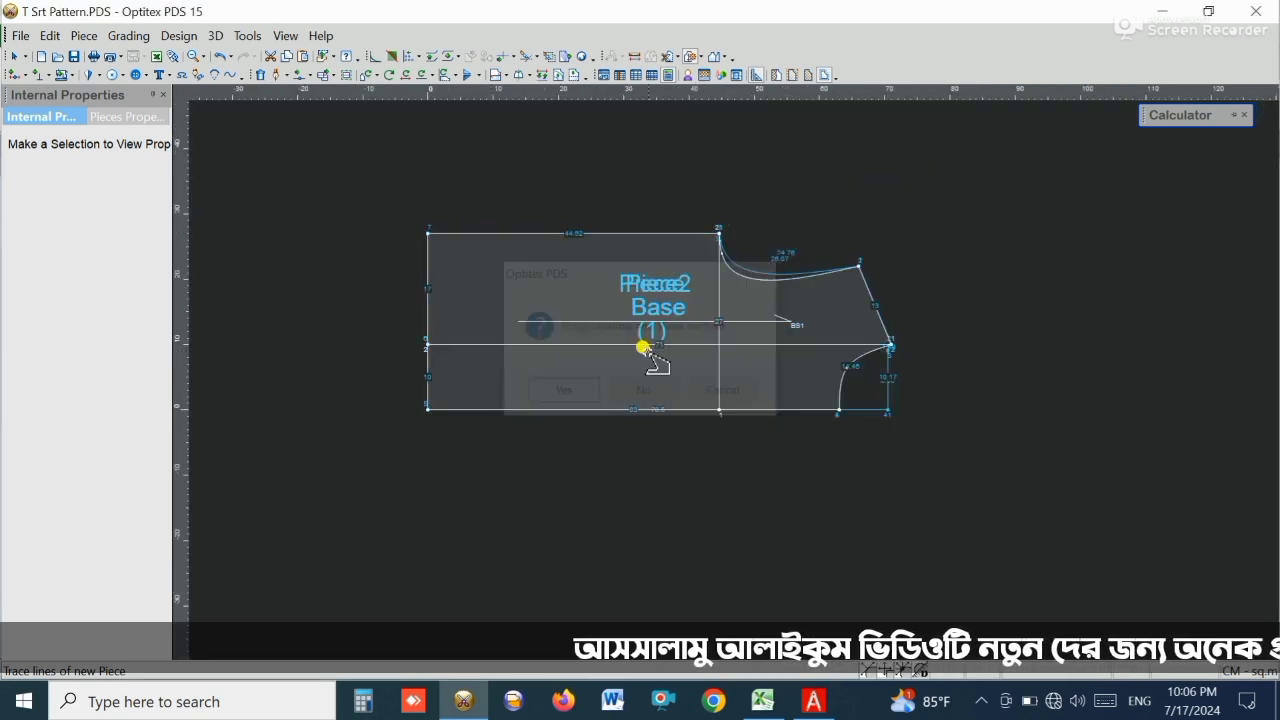
- Move the traced front piece off the base piece into the empty space beyond its hem
scroll(737, 381, down, 2)
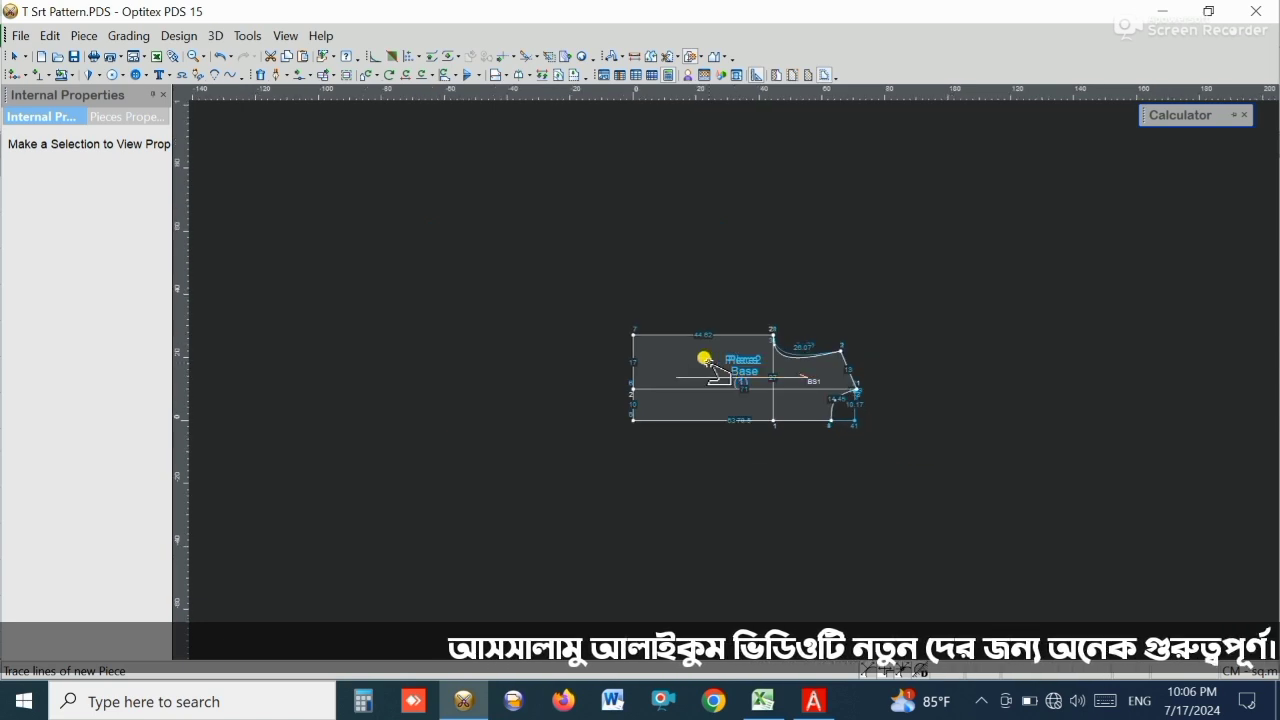
right_click(735, 256)
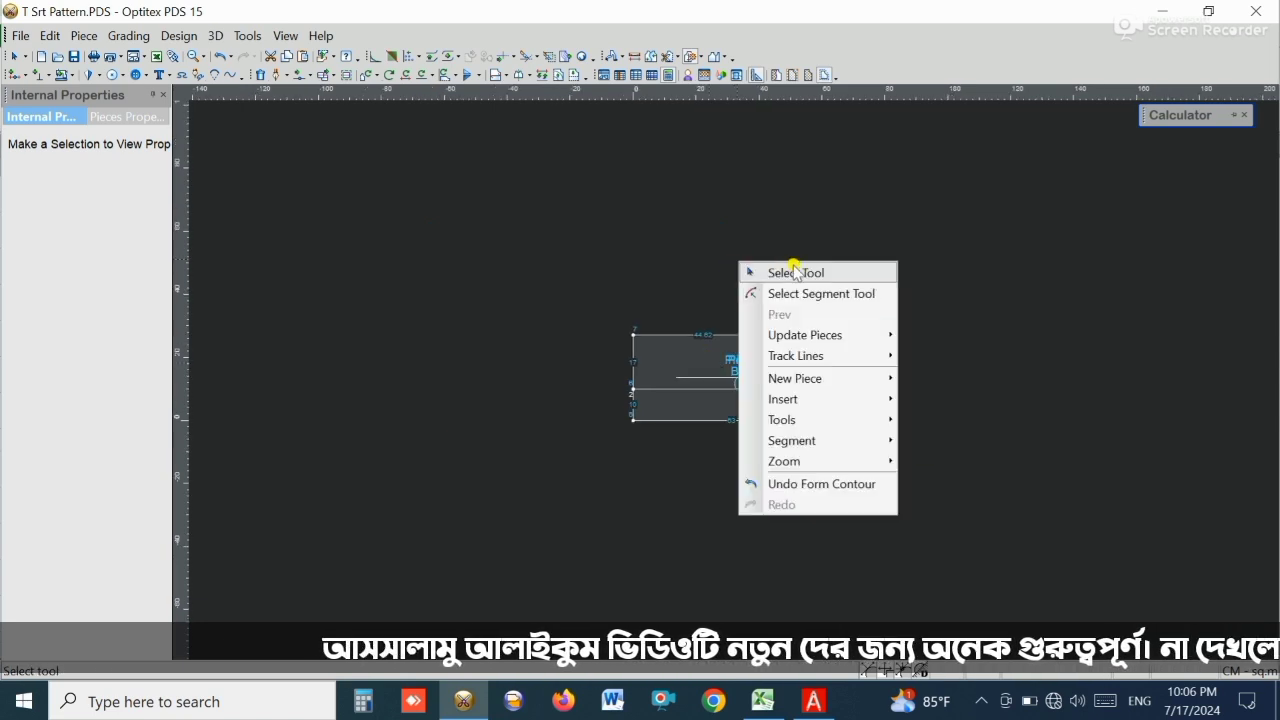
click(797, 268)
drag(691, 378, 436, 376)
- Delete the deeper front armhole curve and the front neck curve from the original piece to leave the back shape
scroll(735, 385, up, 2)
click(735, 385)
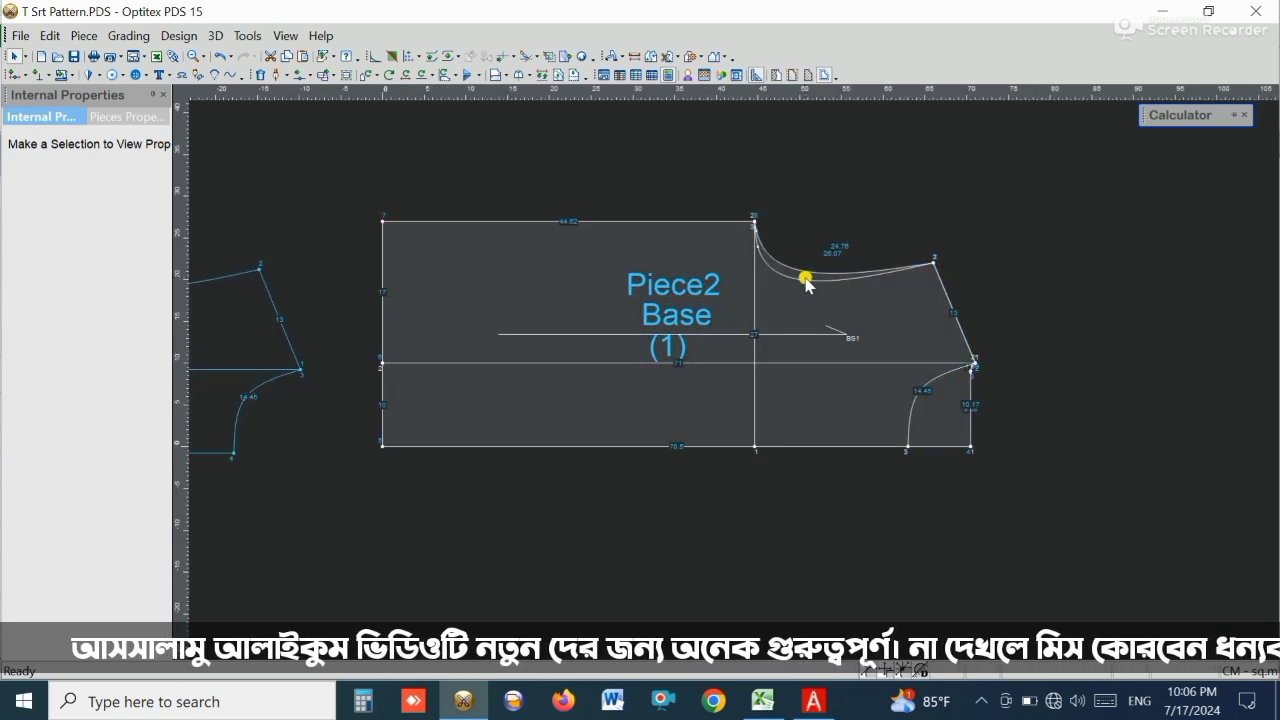
scroll(727, 377, up, 2)
click(716, 383)
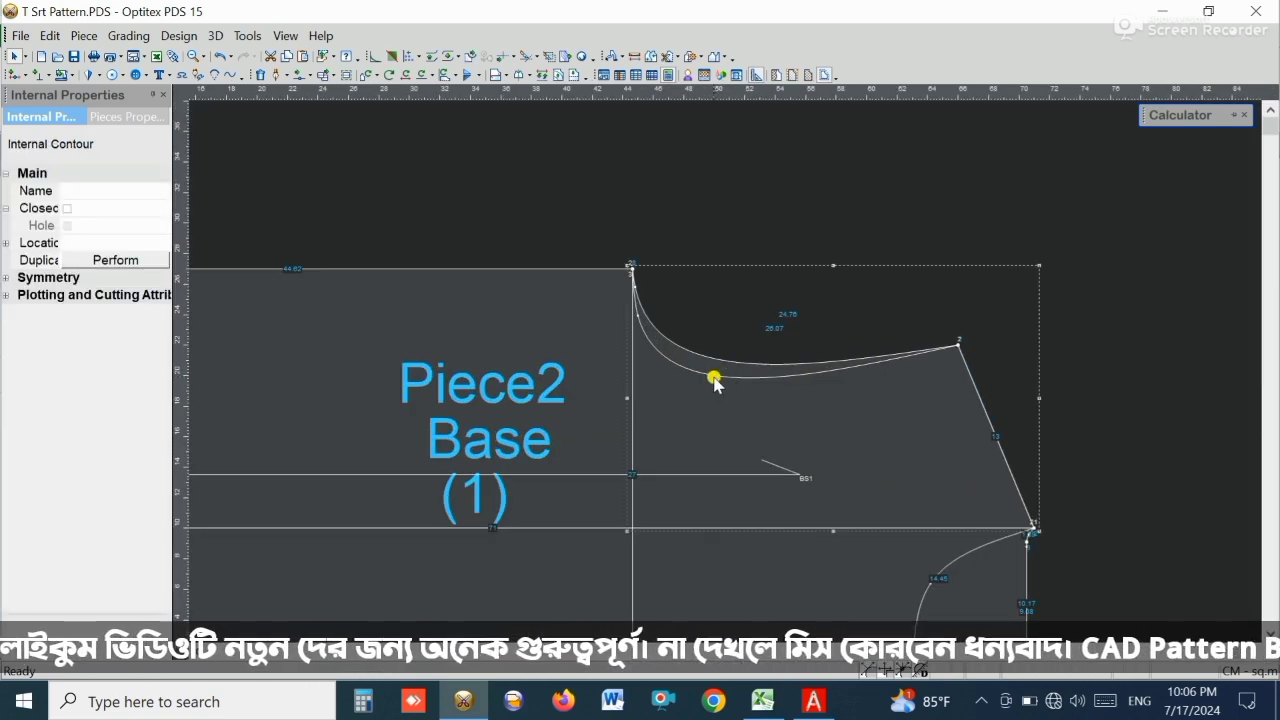
click(258, 76)
click(729, 373)
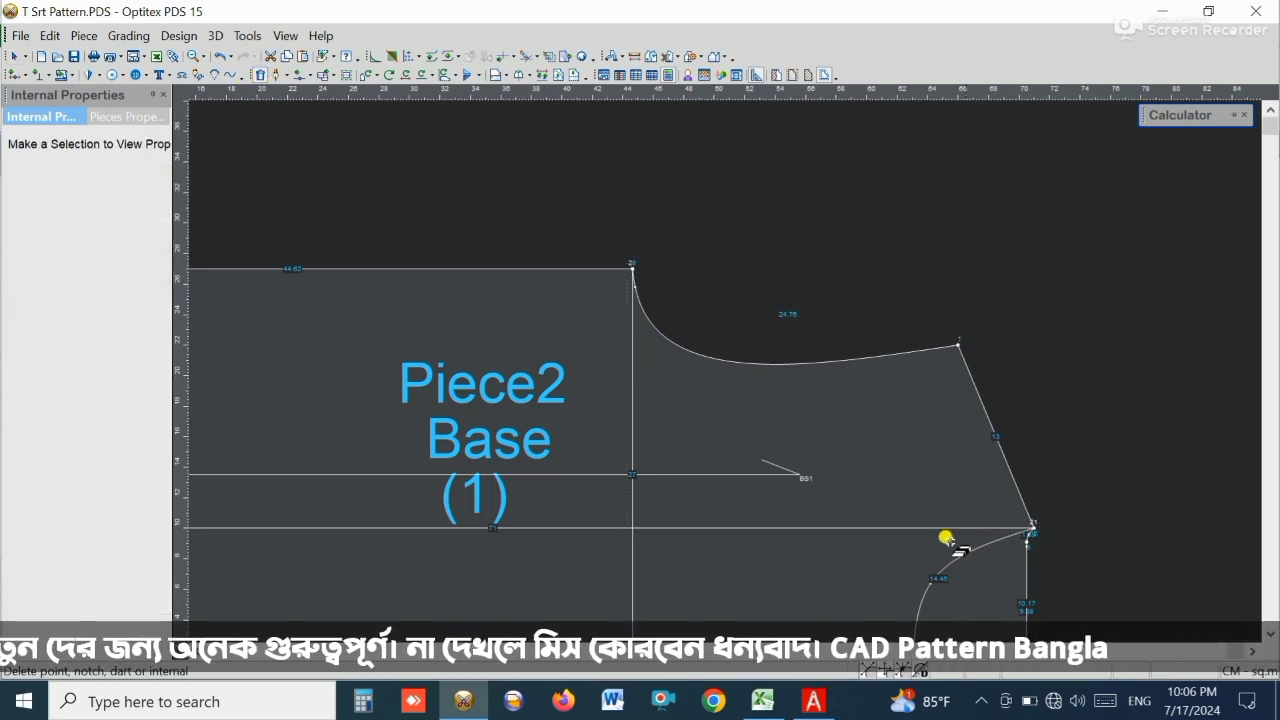
scroll(731, 374, down, 2)
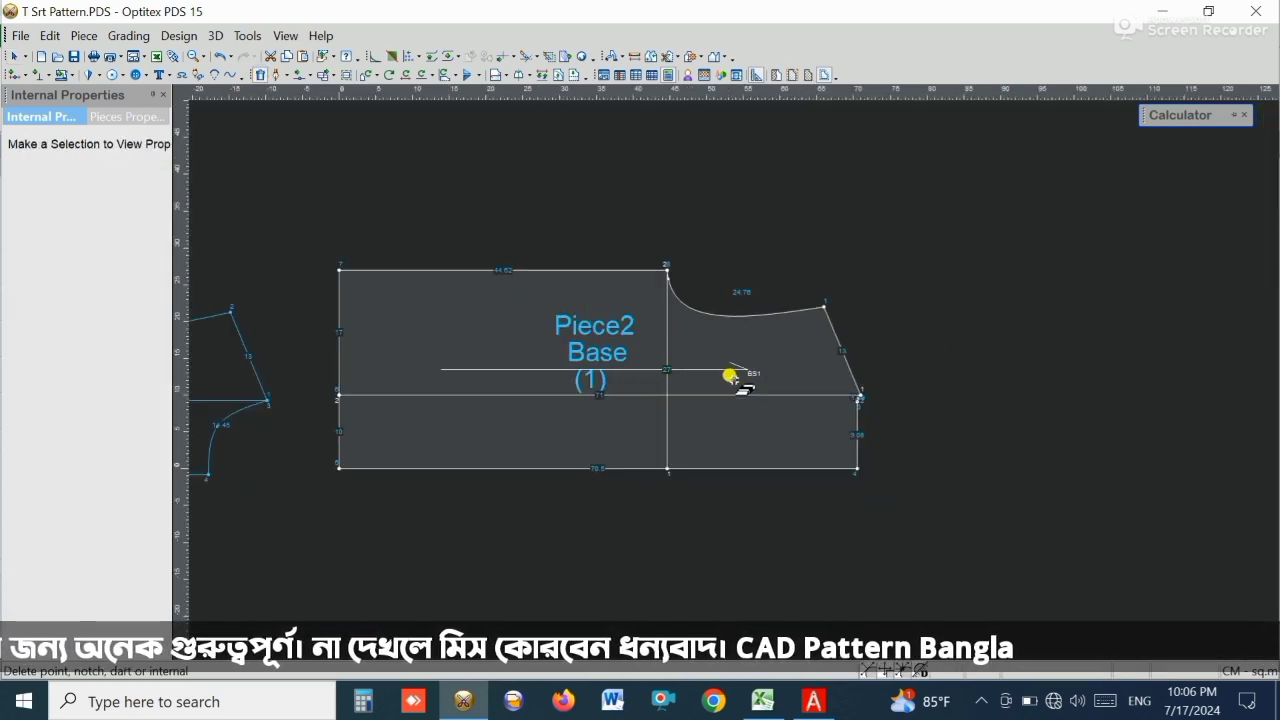
right_click(705, 252)
click(745, 262)
- Reposition the front piece beside the back piece and select both pieces
scroll(375, 372, down, 2)
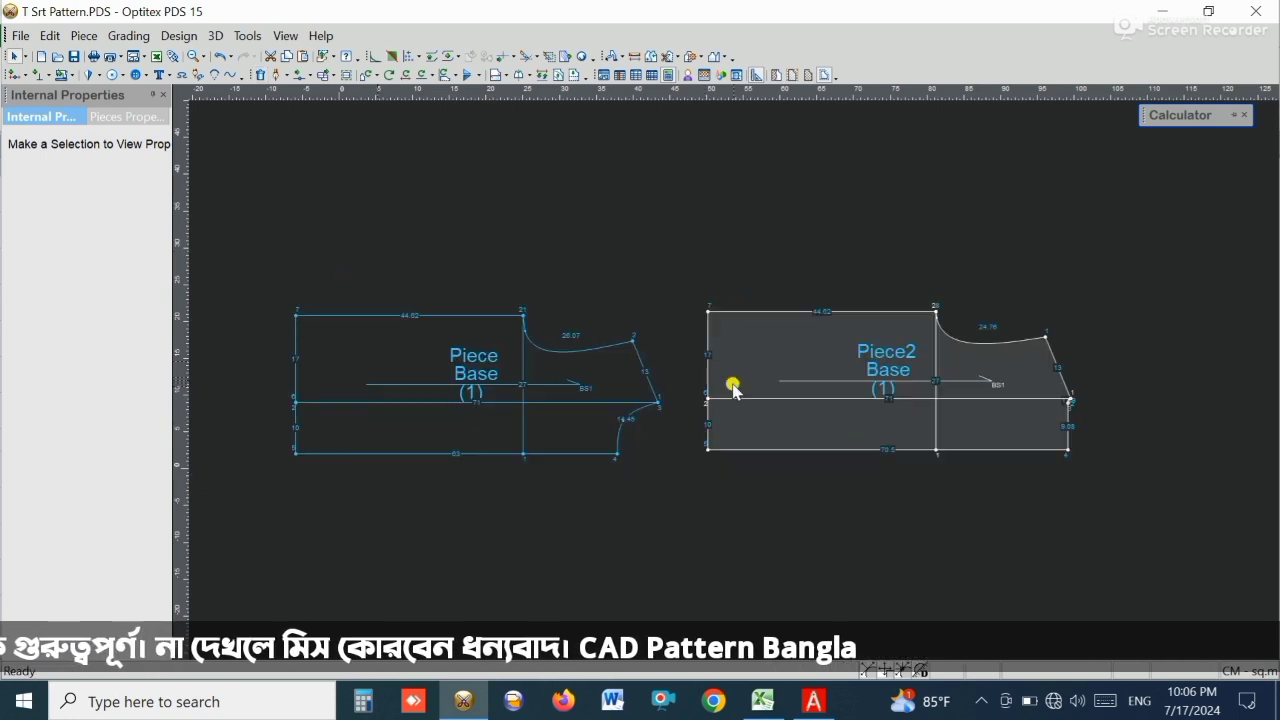
click(564, 383)
click(568, 372)
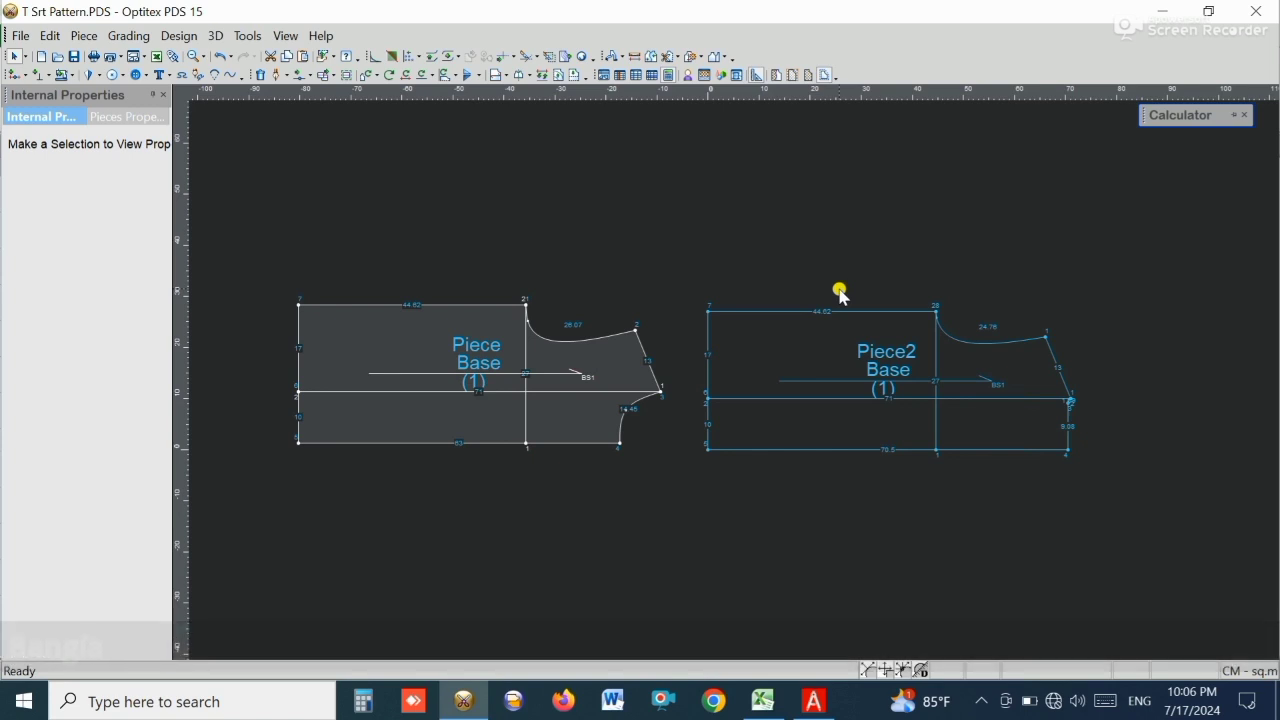
mouse_move(277, 282)
mouse_down()
mouse_move(517, 443)
mouse_move(1077, 486)
mouse_move(1158, 505)
mouse_up()
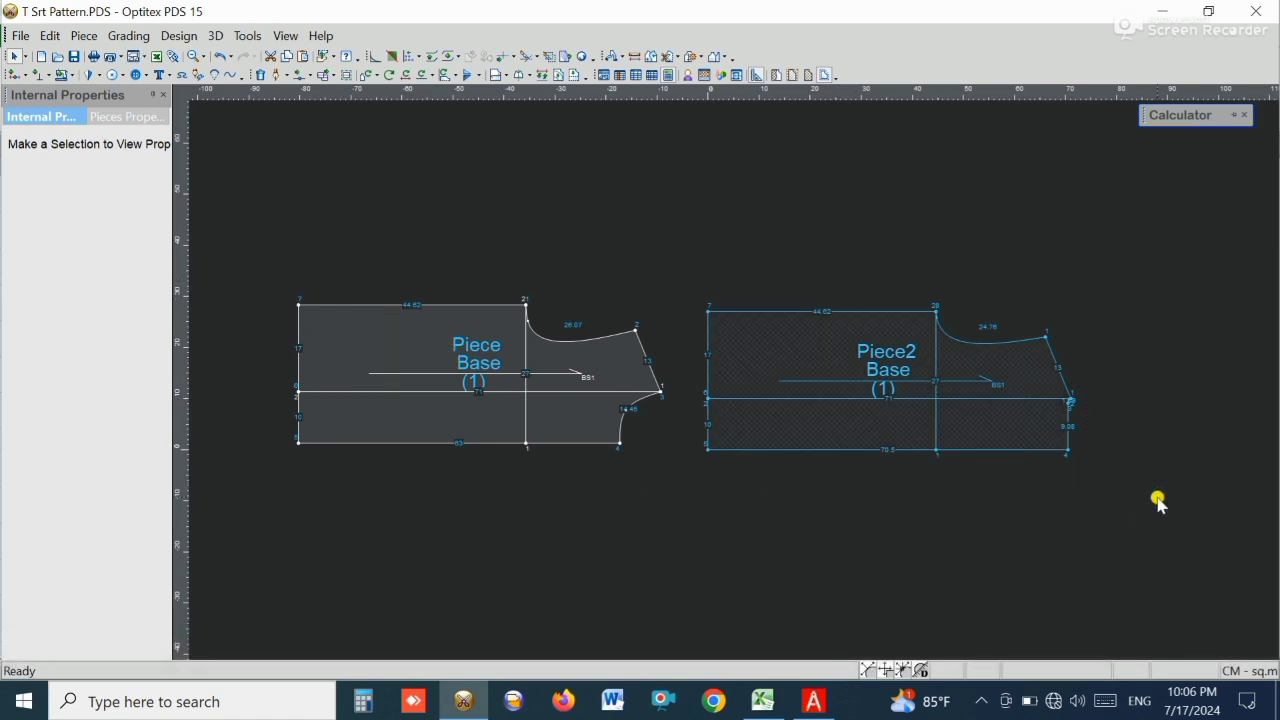
- Define half lines along the centre edges of the front and back pieces from hem to neck to mirror both into full width
click(523, 76)
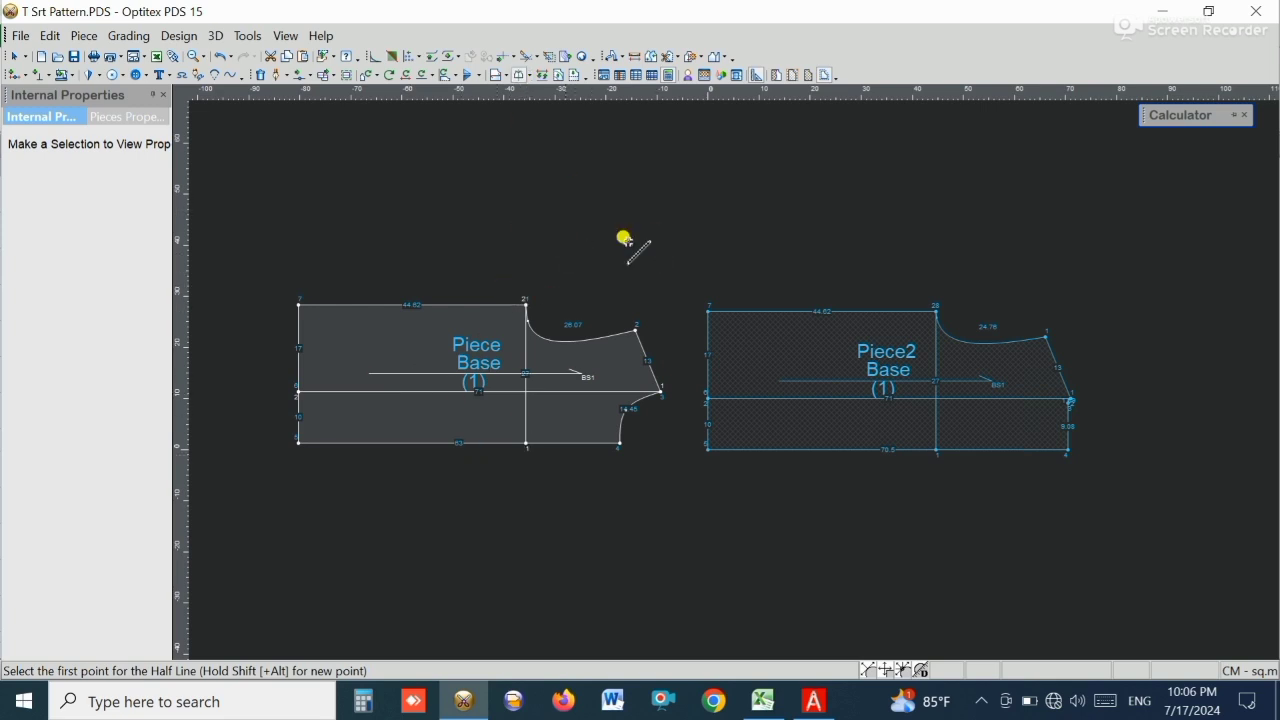
click(293, 442)
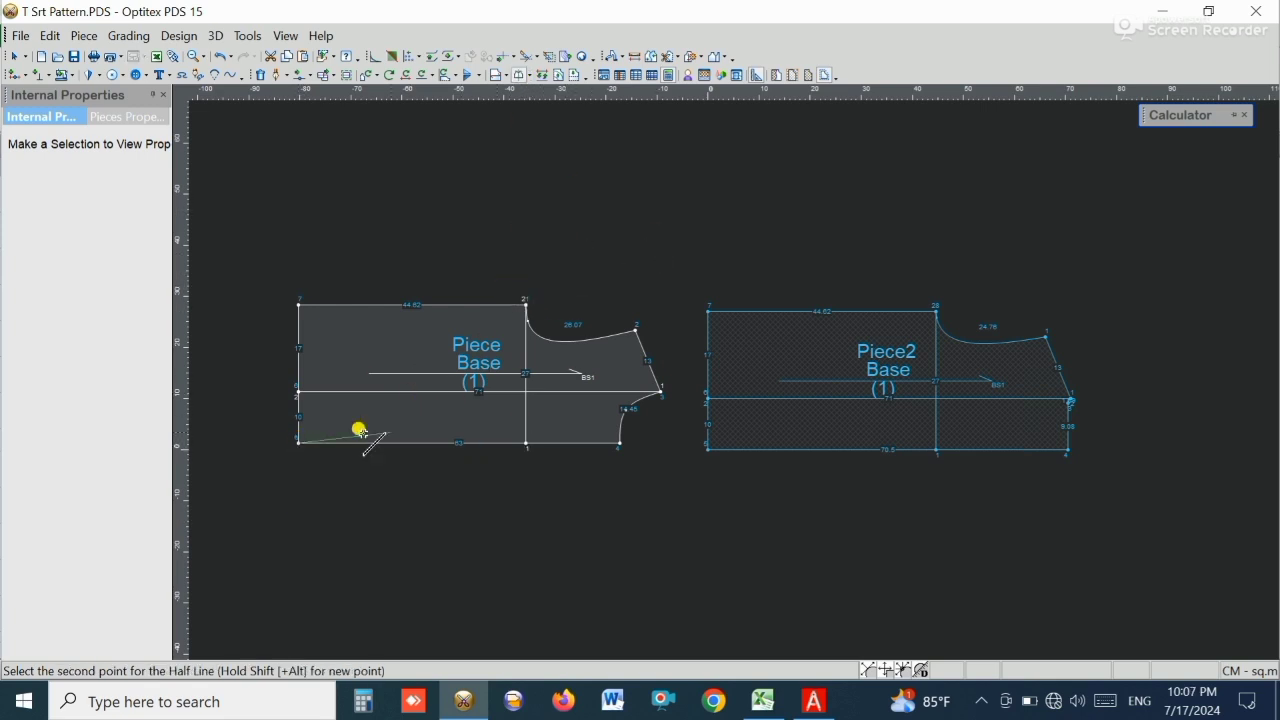
click(614, 443)
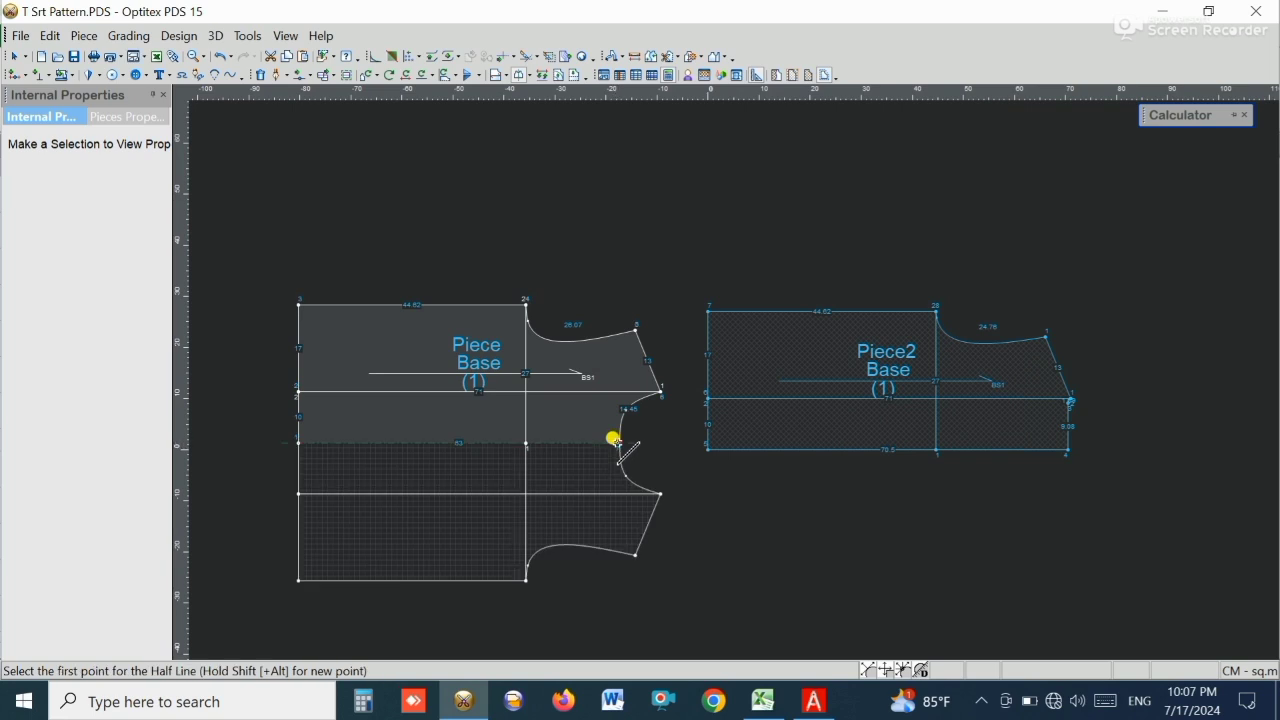
click(704, 446)
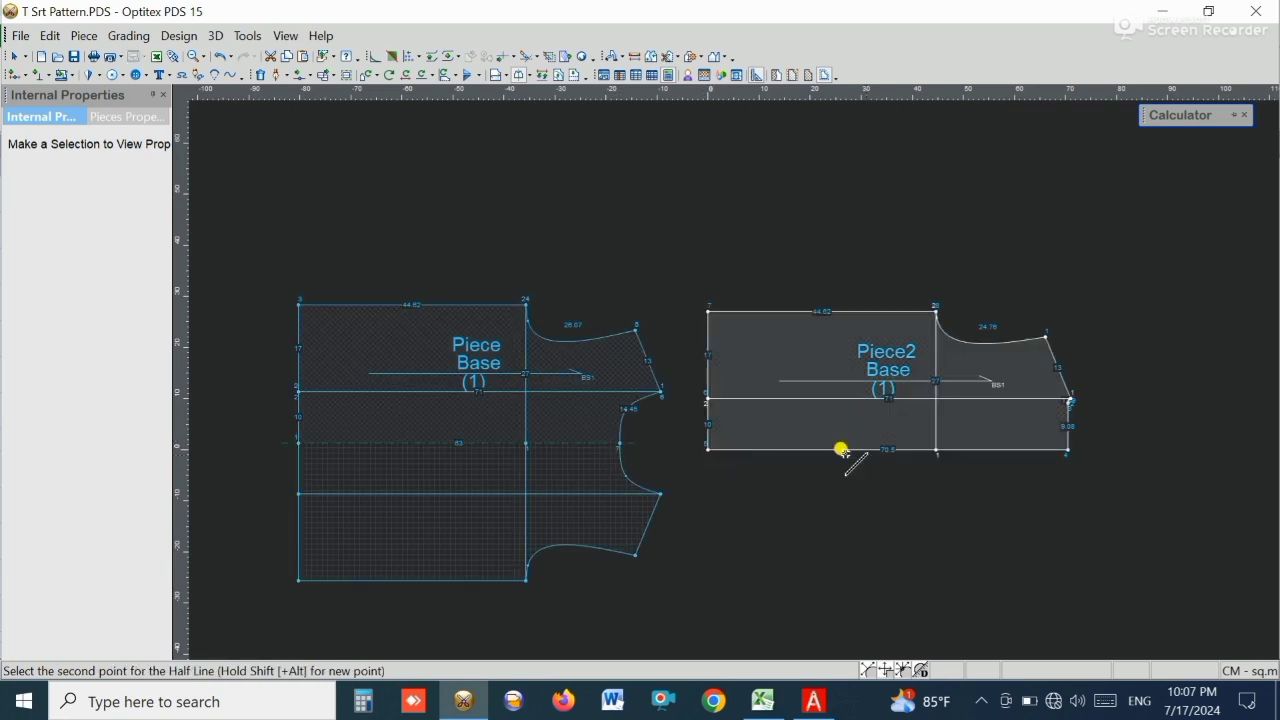
click(1067, 447)
right_click(642, 206)
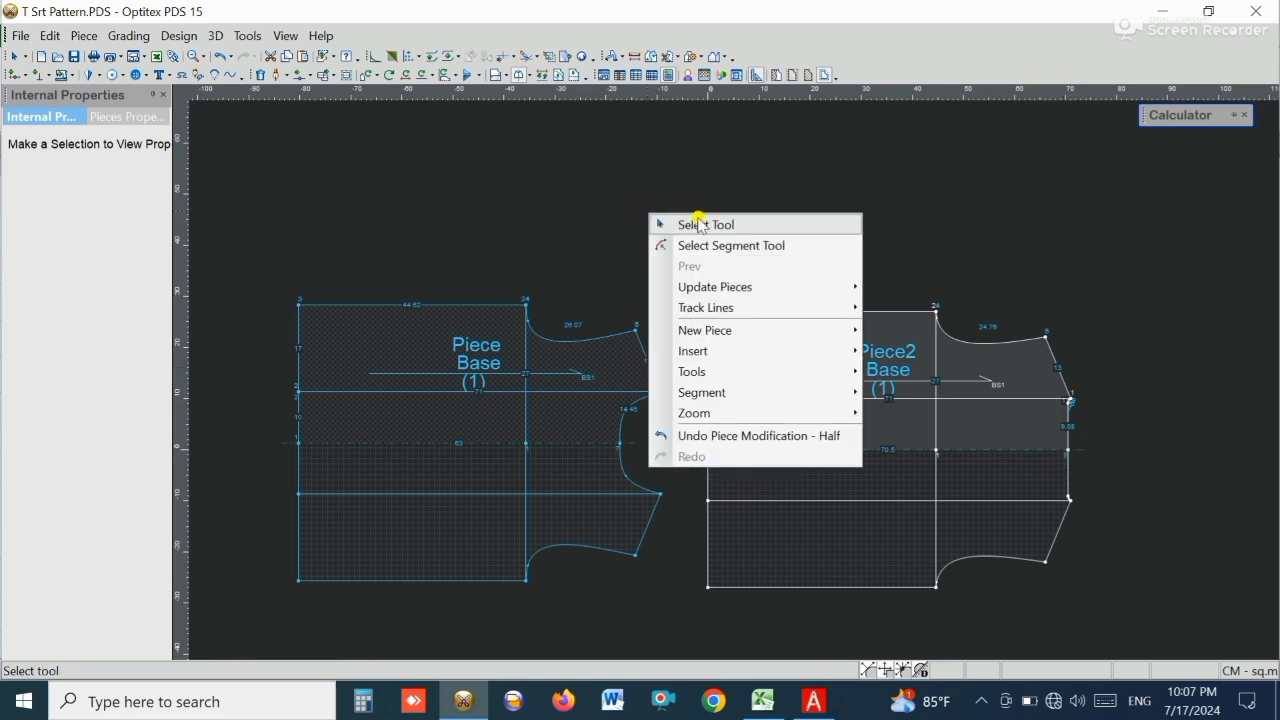
click(678, 222)
- Move the curve point on the front neckline by about 0.22 cm to refine the neck curve and save the pattern file
scroll(598, 436, up, 3)
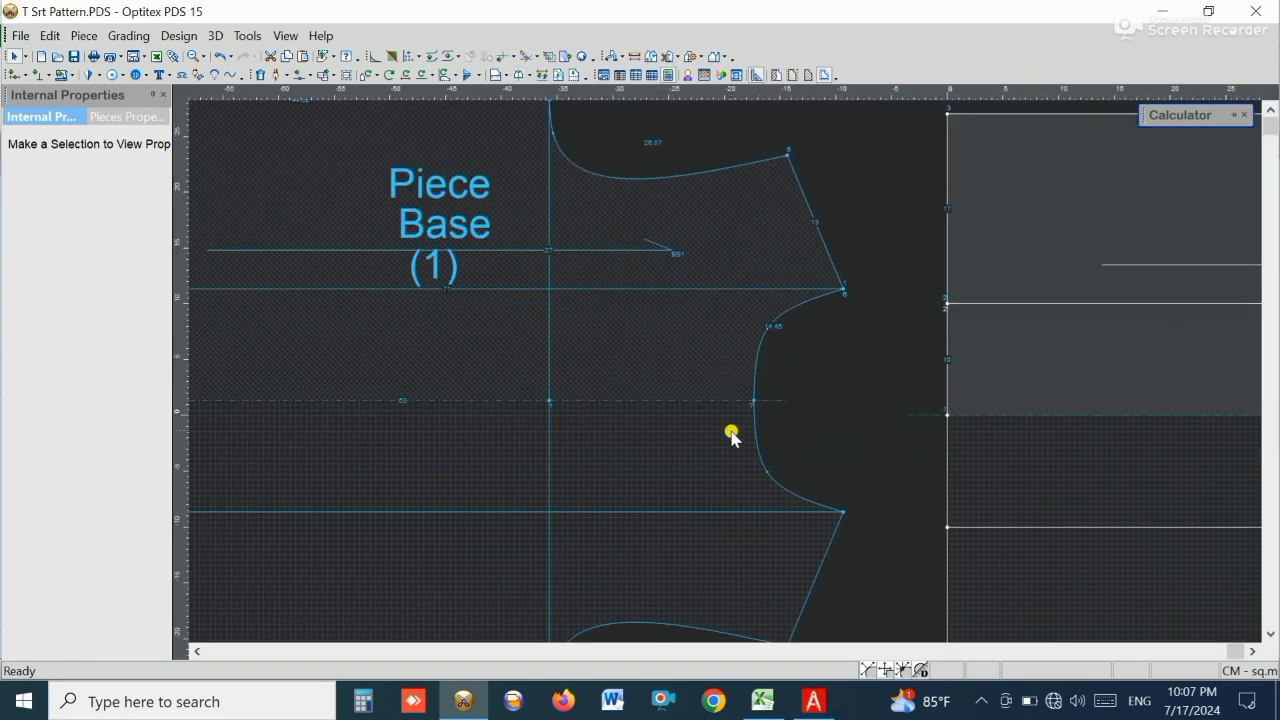
click(300, 75)
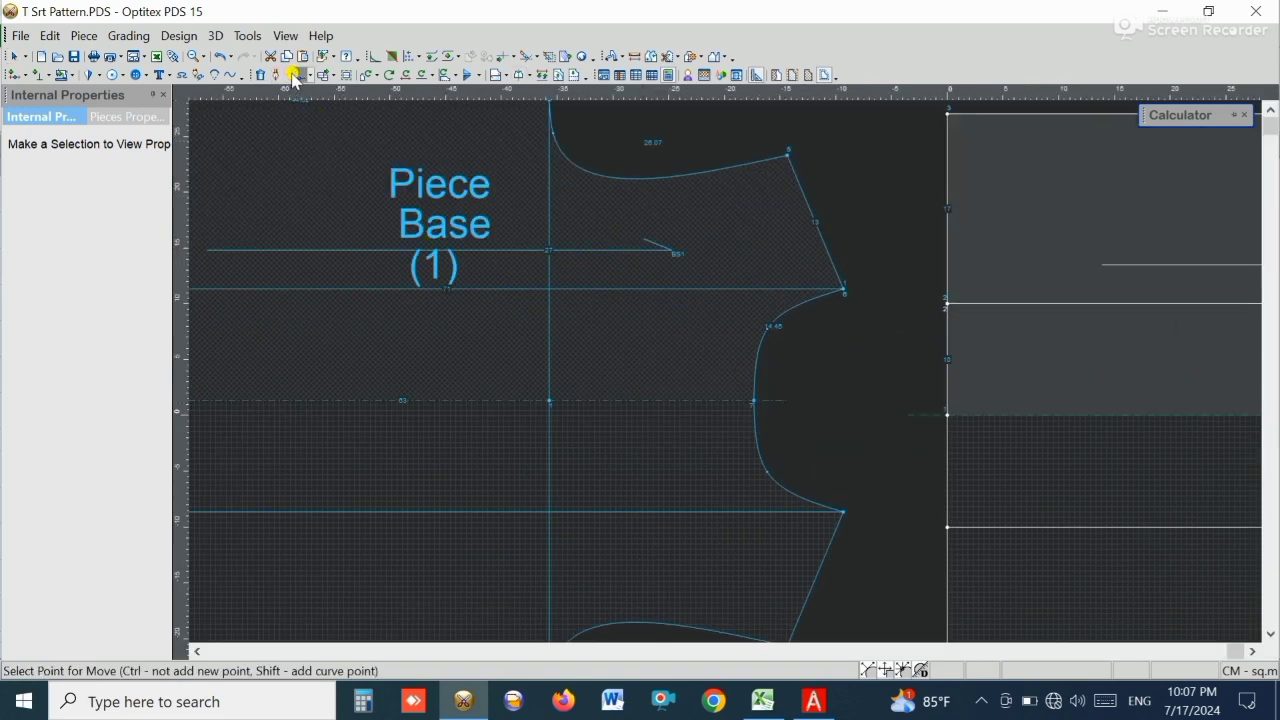
click(764, 326)
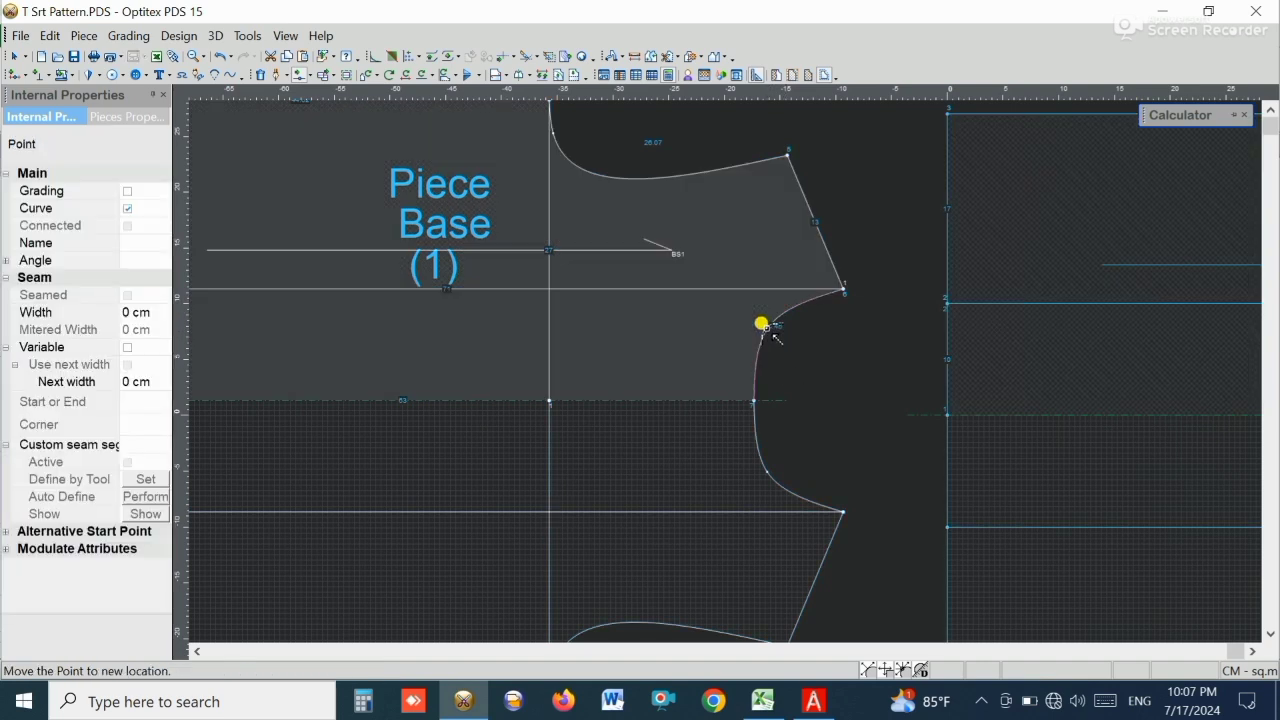
click(765, 328)
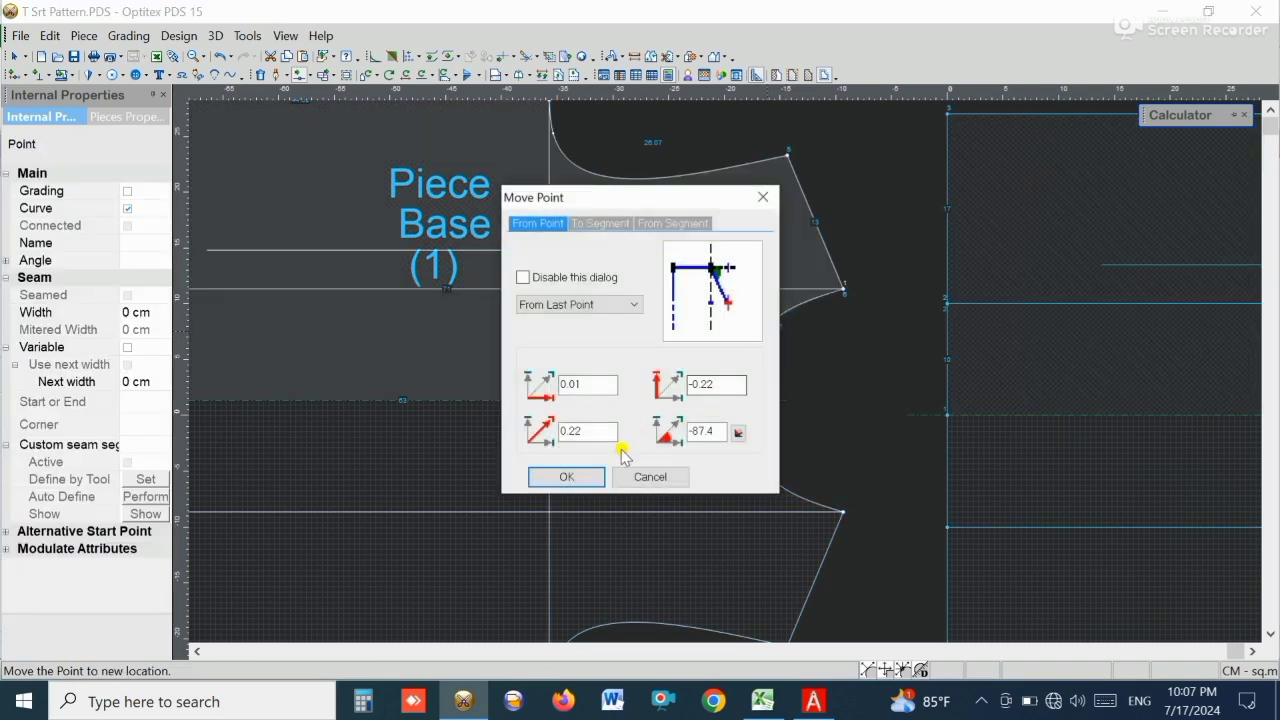
click(578, 477)
click(811, 378)
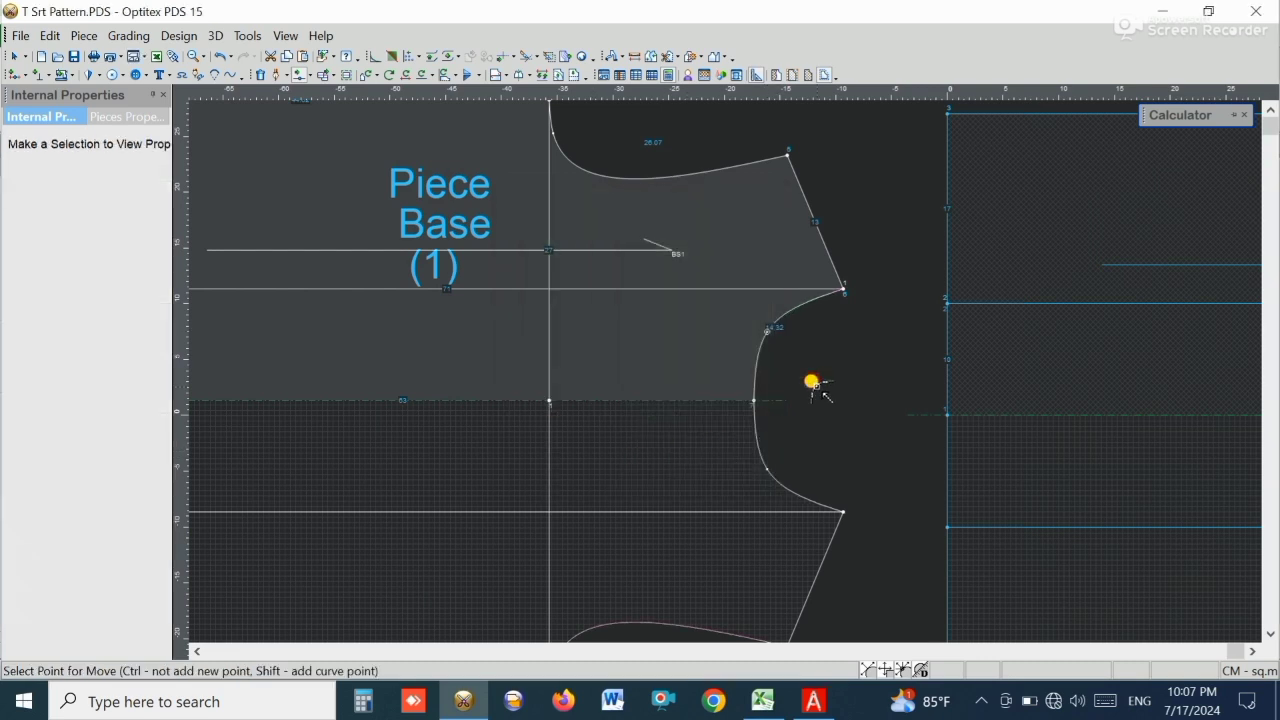
right_click(847, 338)
click(868, 352)
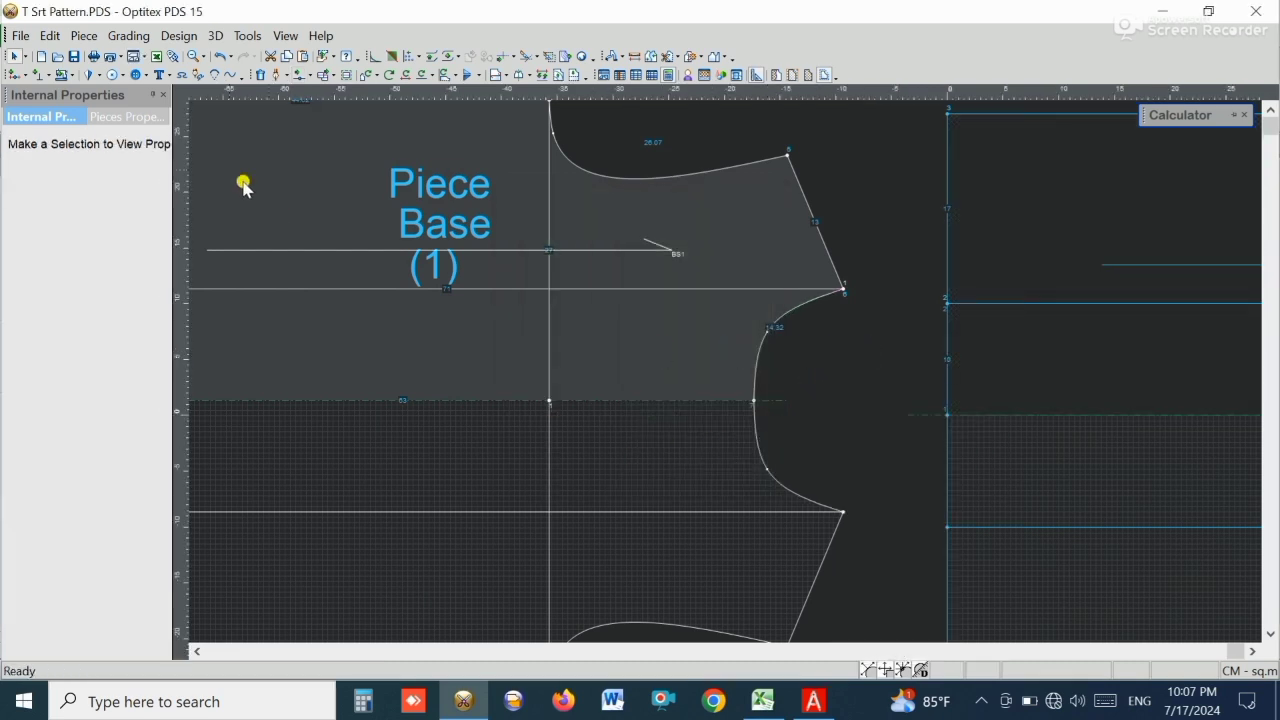
click(72, 59)
- Switch to the polo spec sheet in Excel to check the measurement table's size columns, and return to the pattern in Optitex PDS
scroll(731, 381, down, 3)
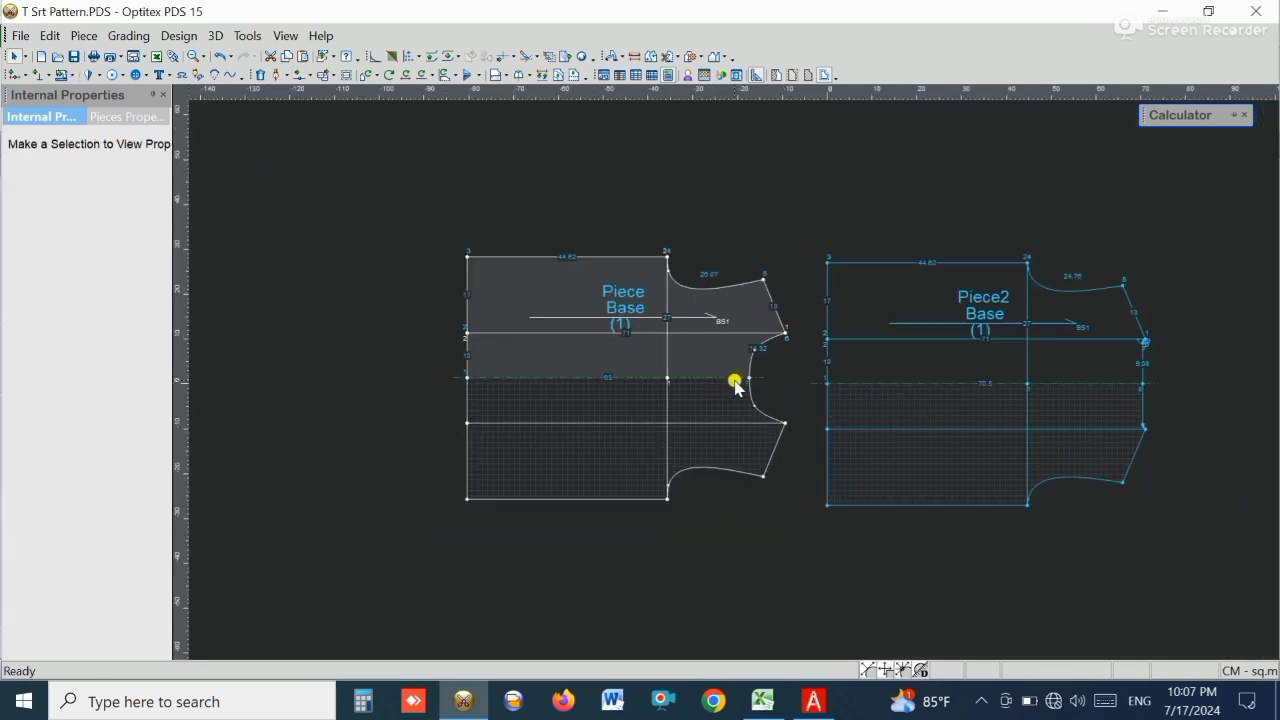
scroll(735, 386, up, 2)
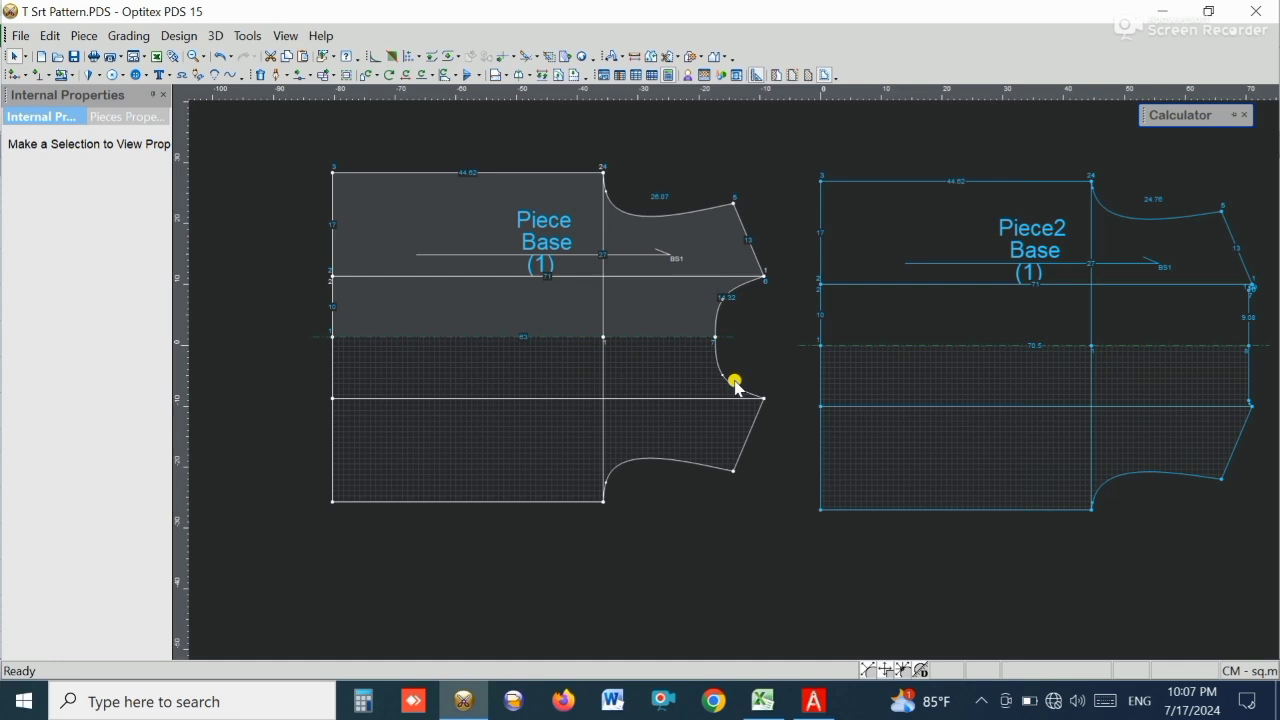
click(760, 702)
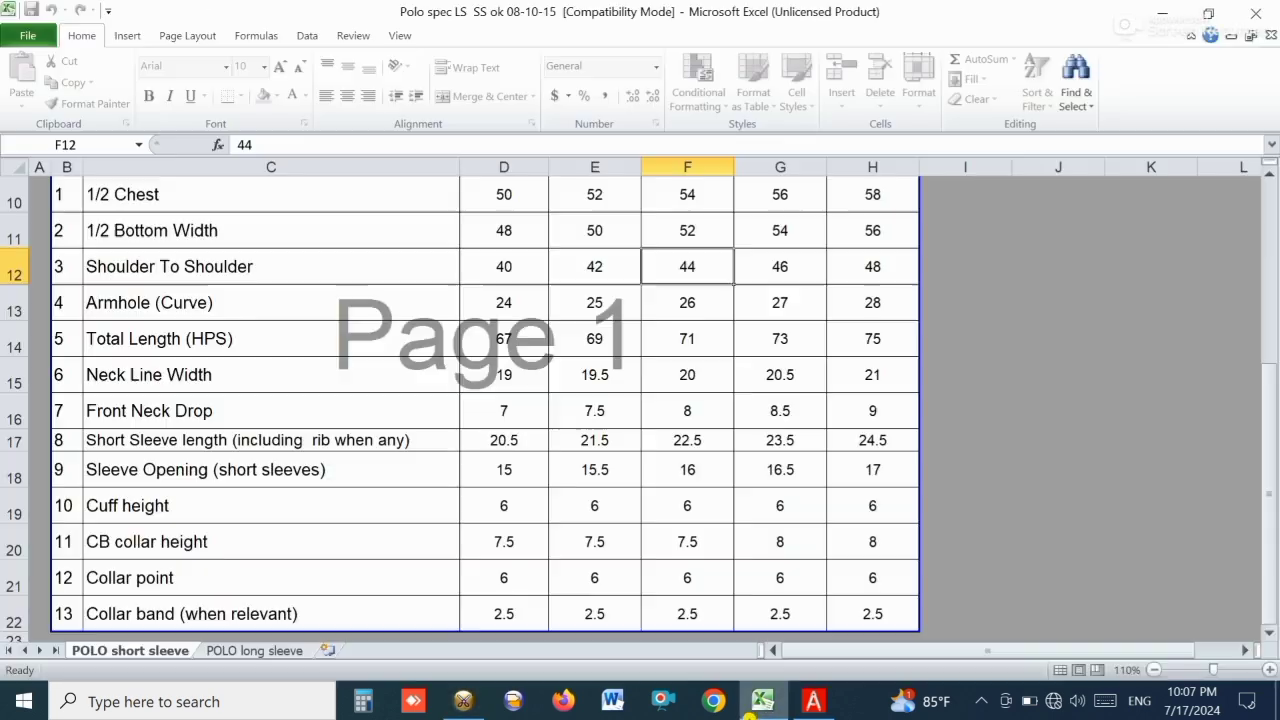
scroll(466, 284, up, 3)
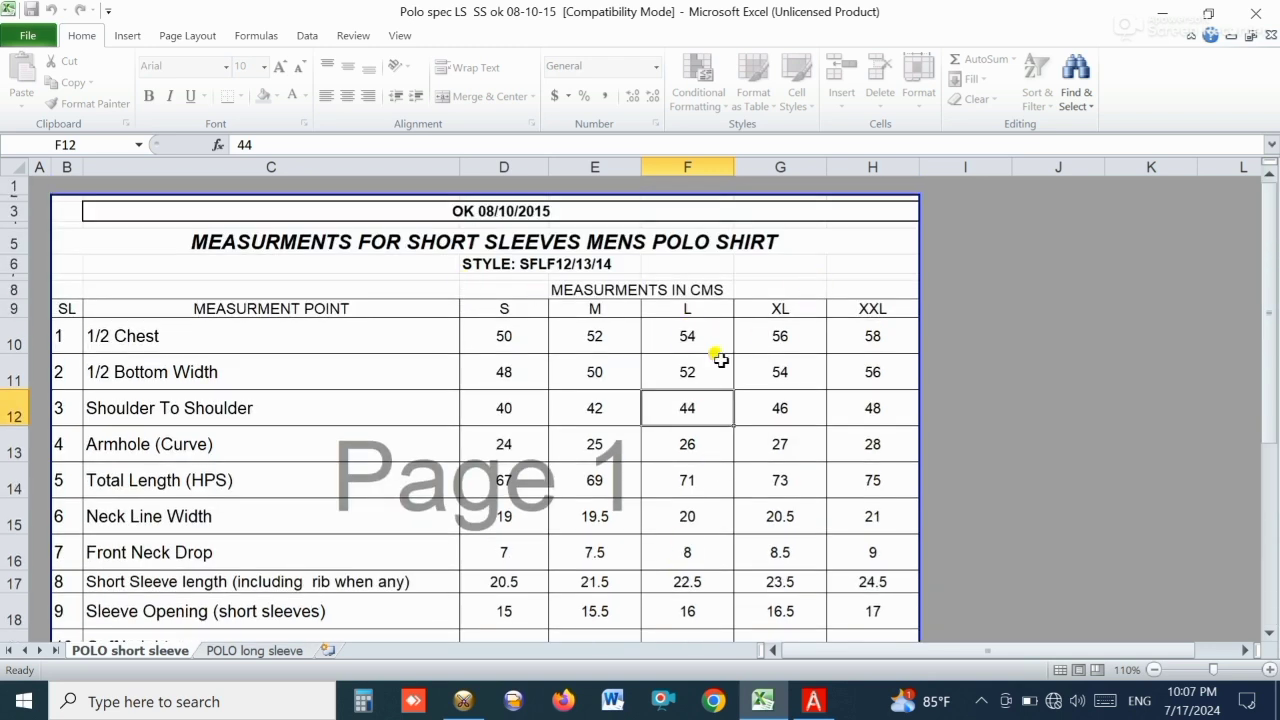
click(745, 712)
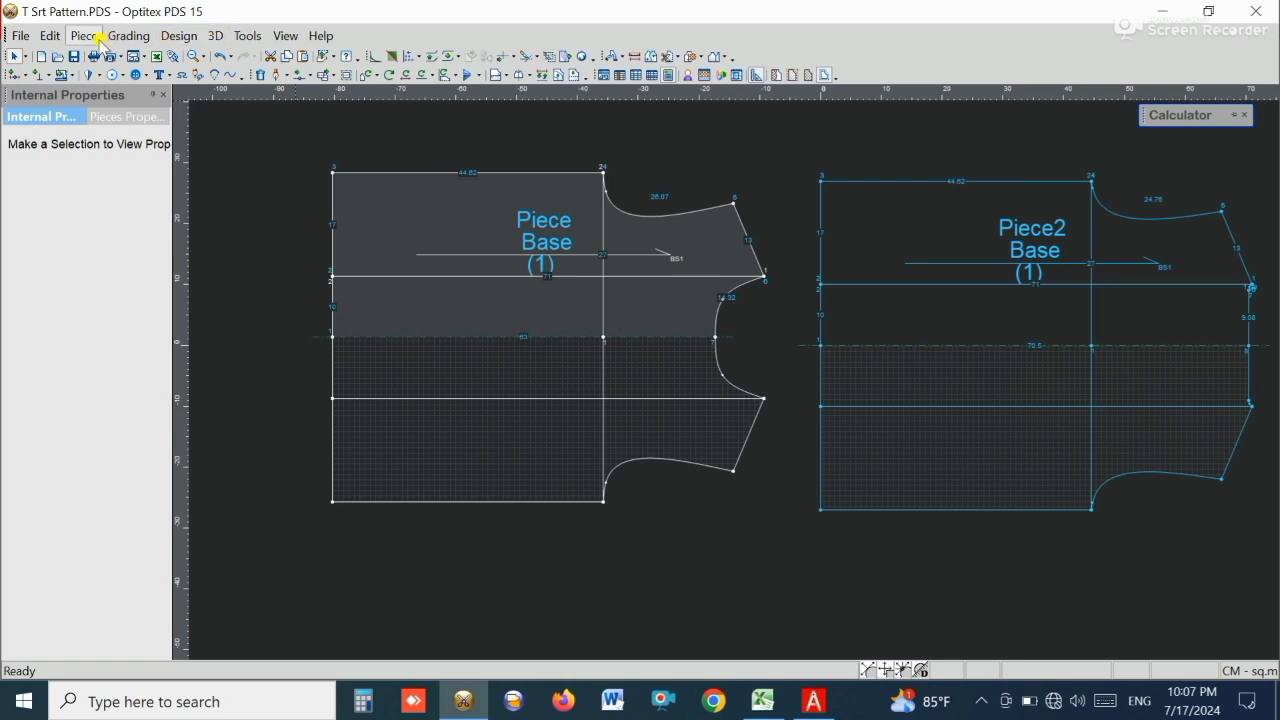
- Rename the base size to L in the Sizes Table and close the table
click(128, 36)
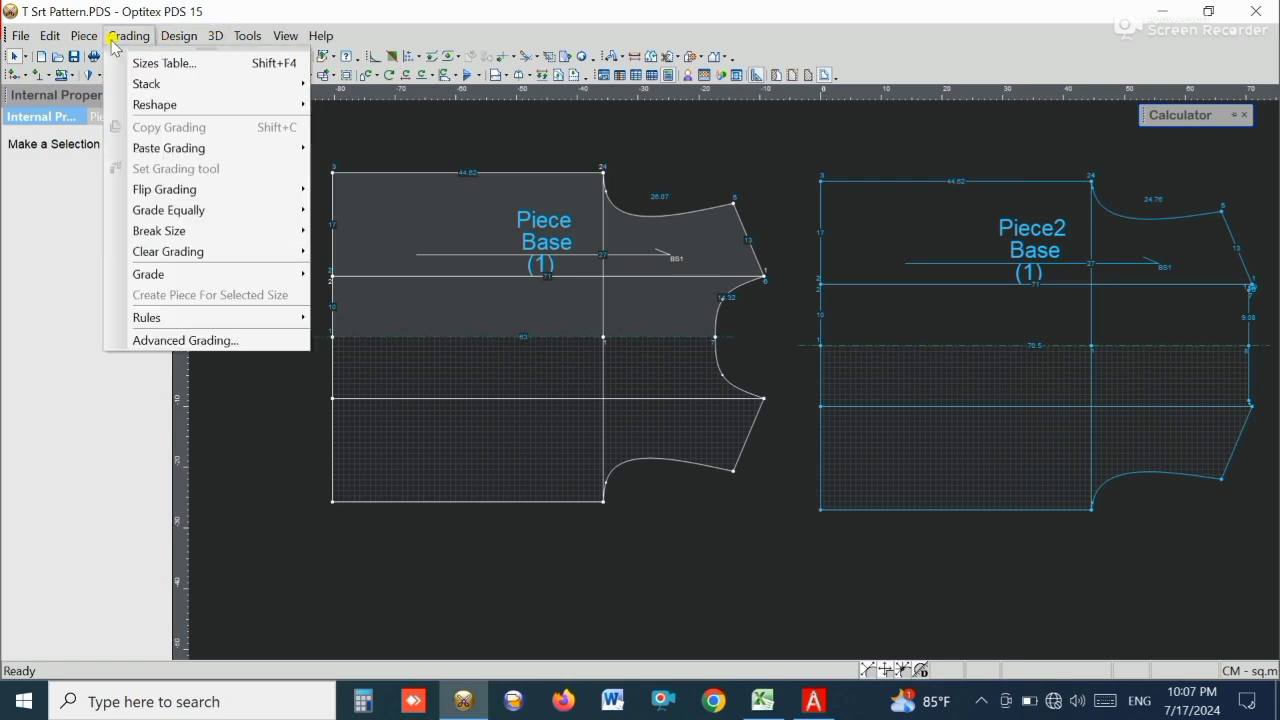
click(159, 64)
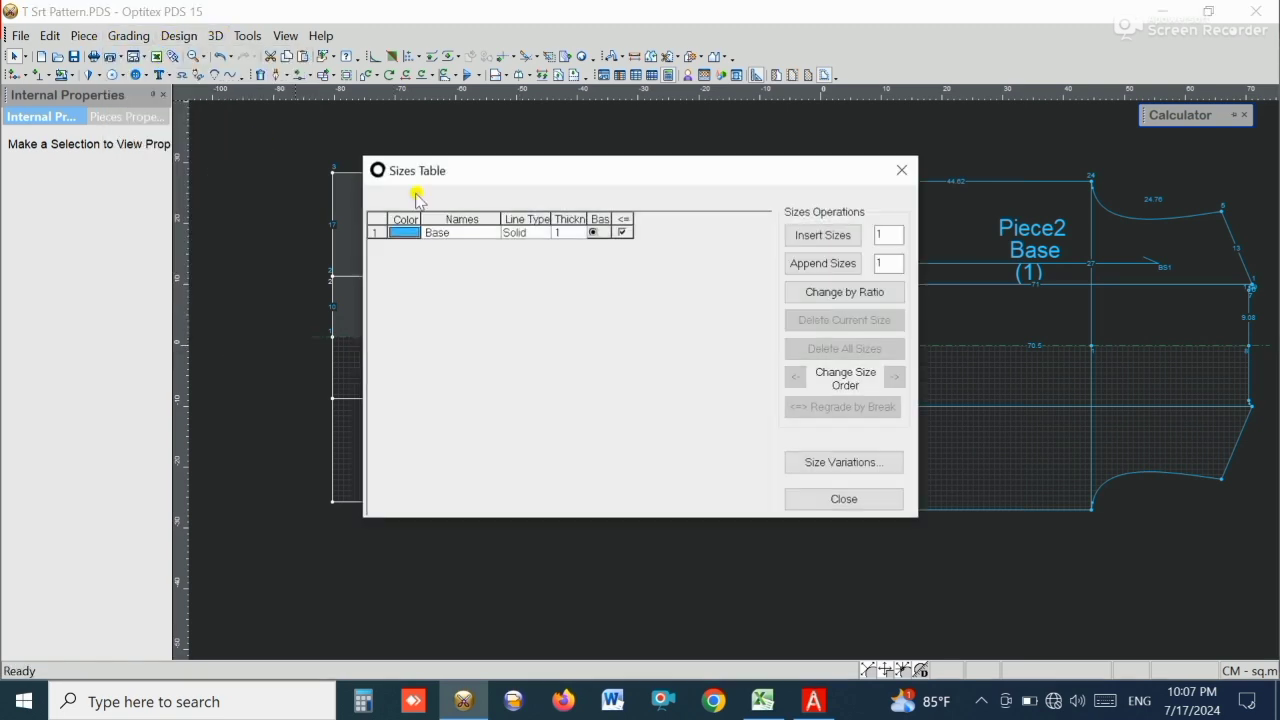
double_click(472, 234)
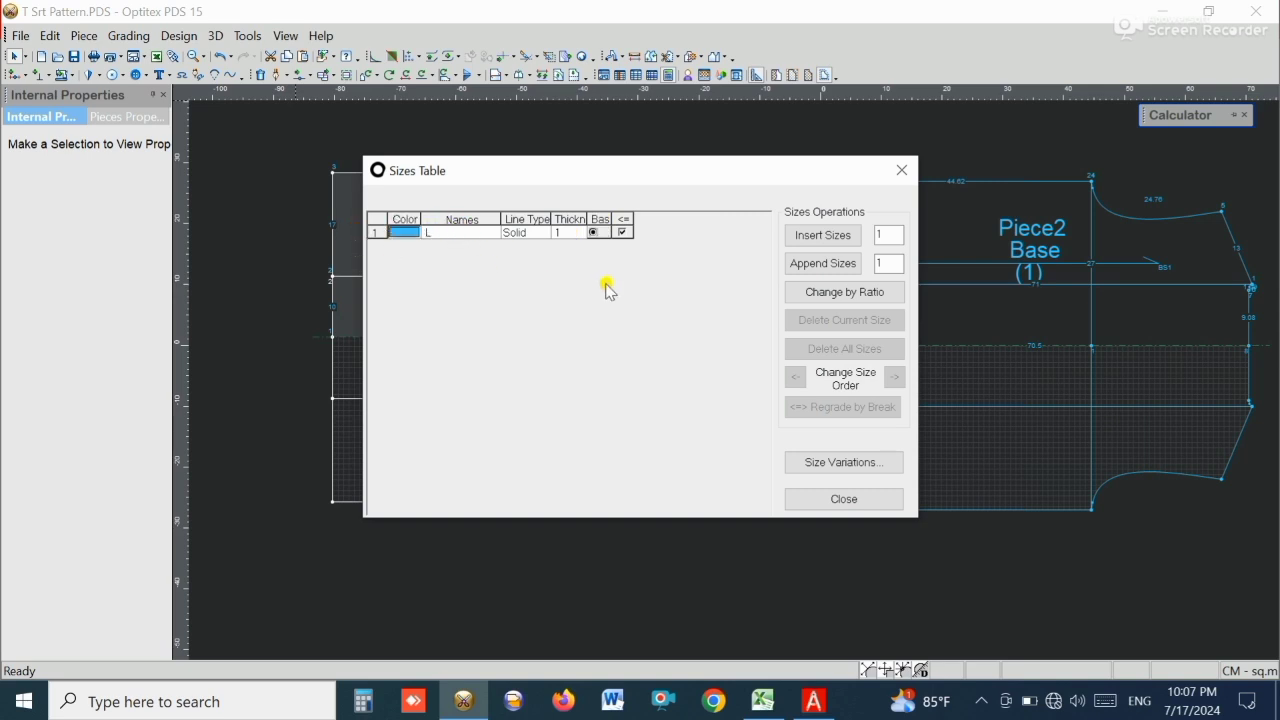
text(L)
key(Tab)
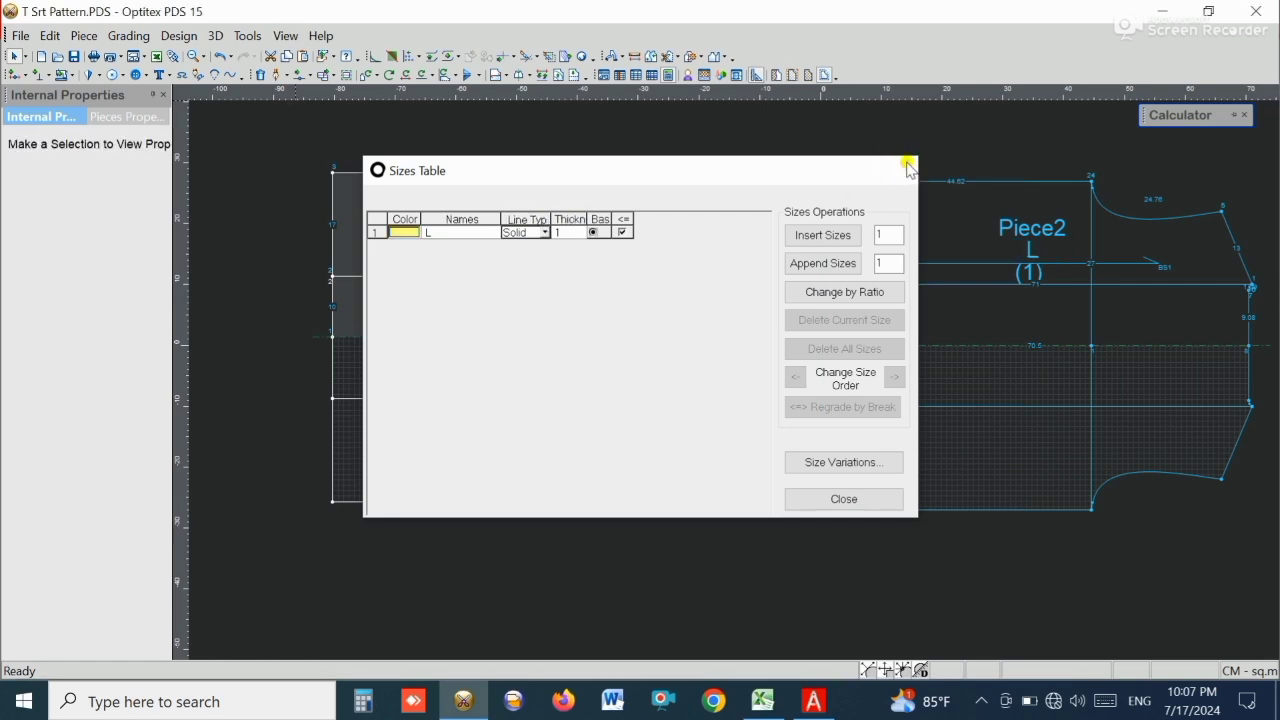
click(903, 169)
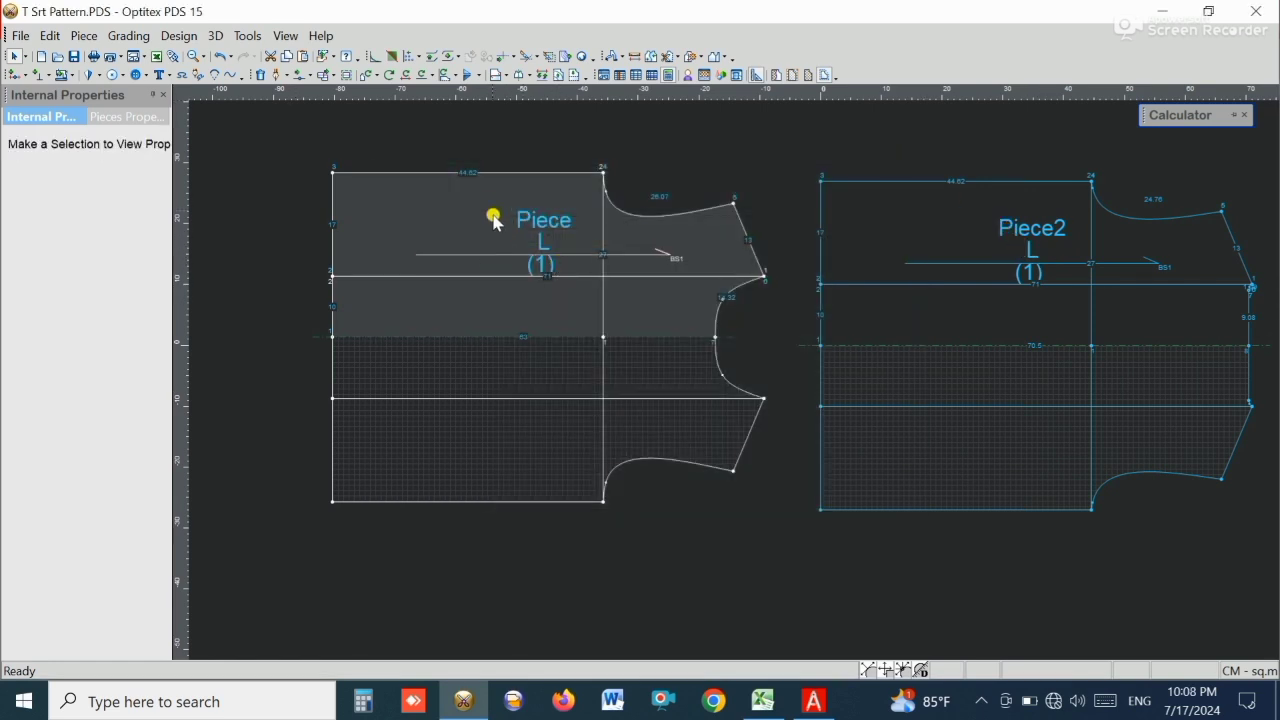
- Select the back piece and close the Pieces Properties and Internal Properties panes
click(919, 237)
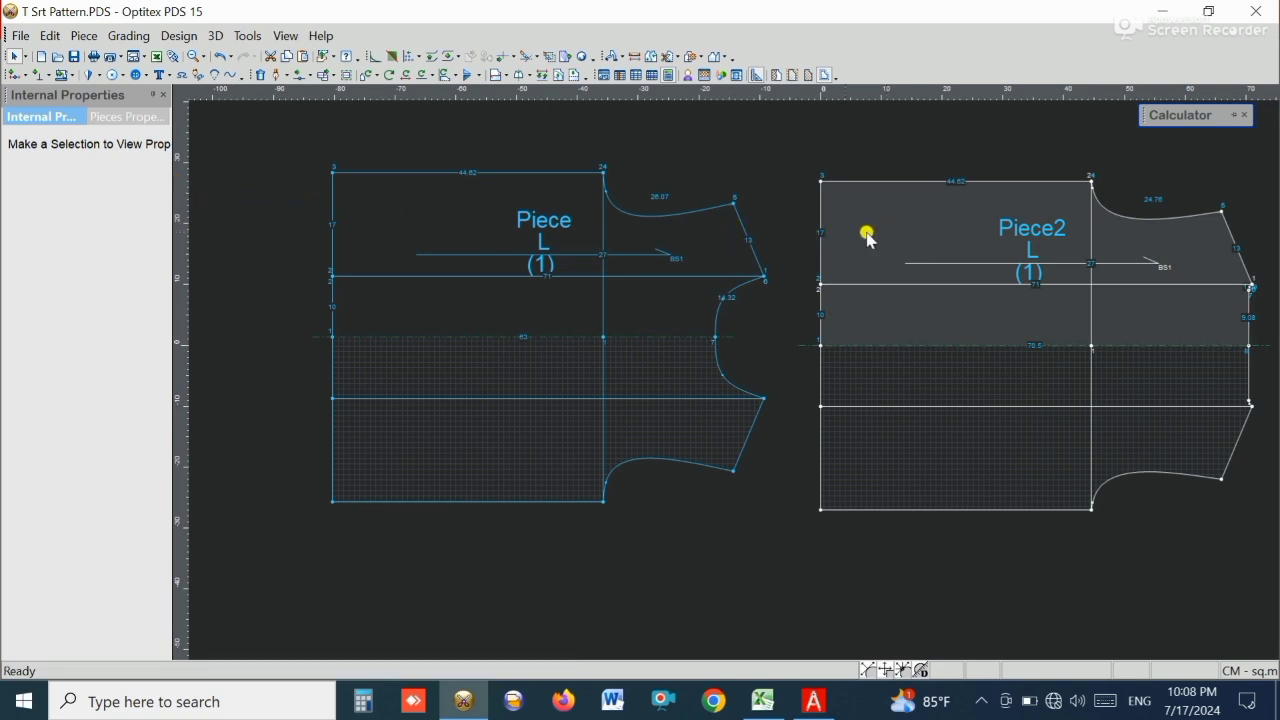
click(886, 229)
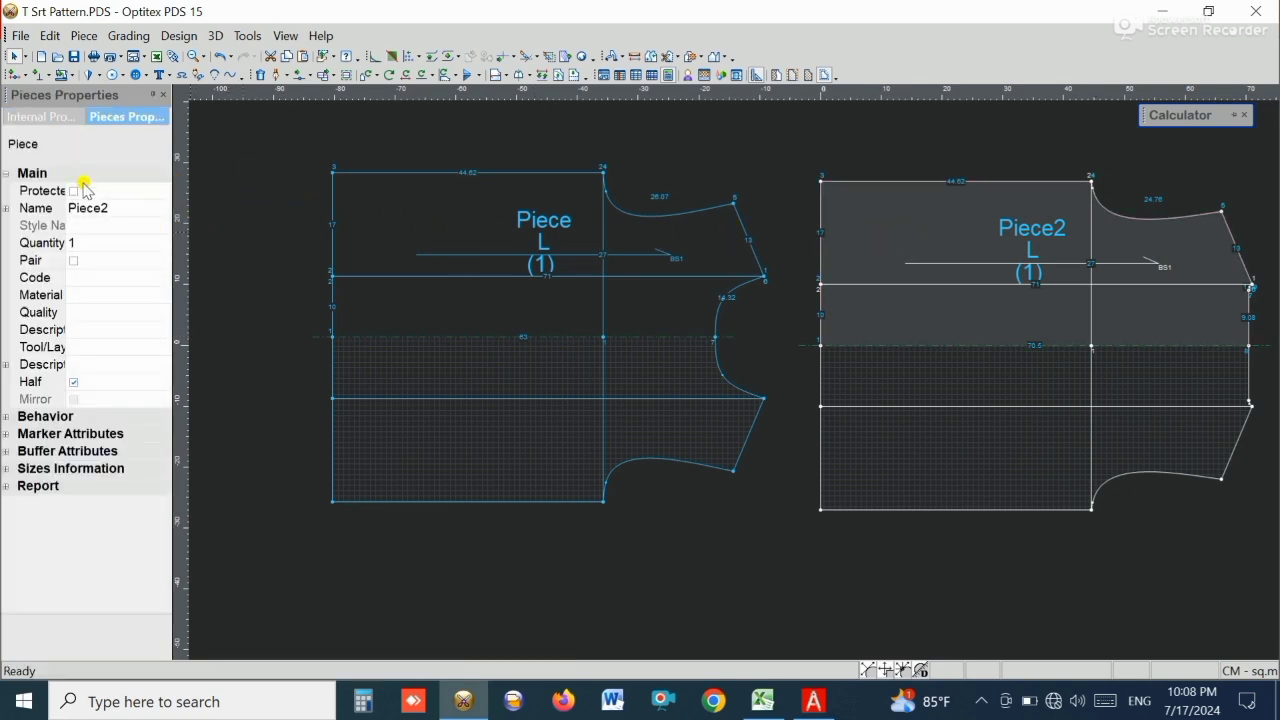
click(165, 95)
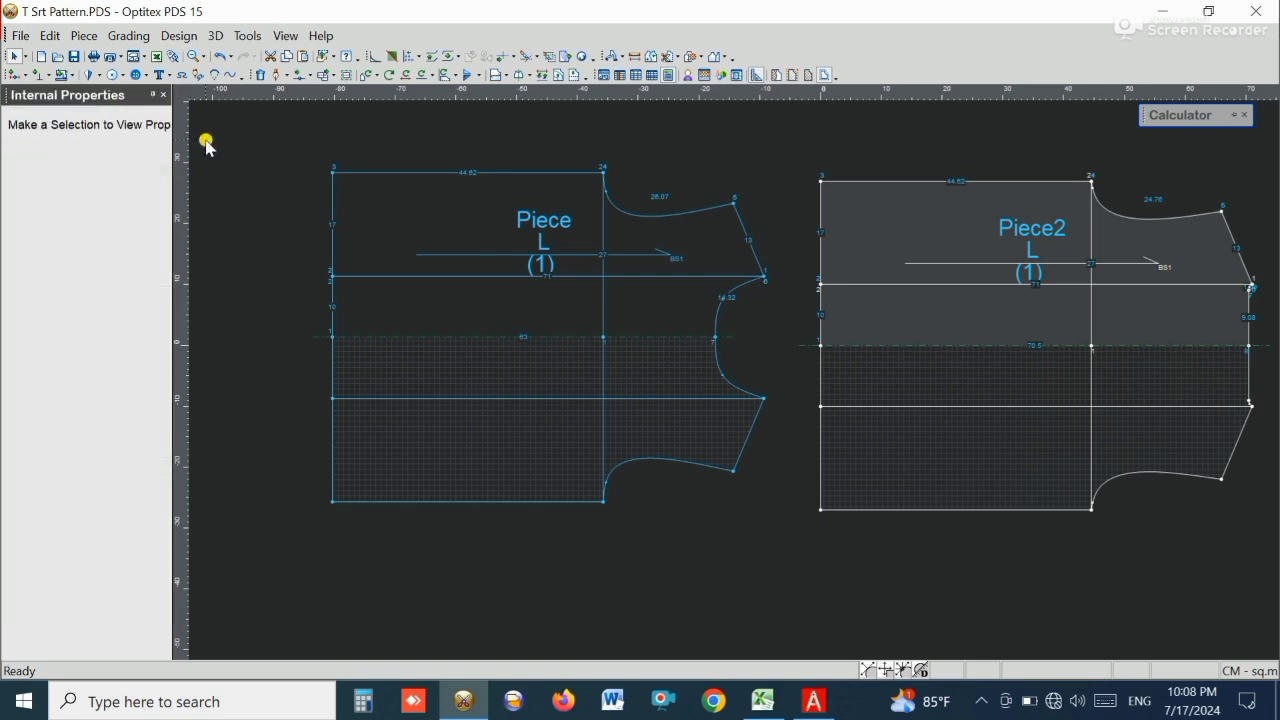
click(161, 98)
- Open the front piece's properties and rename the piece FRONT PART 1X1
click(302, 198)
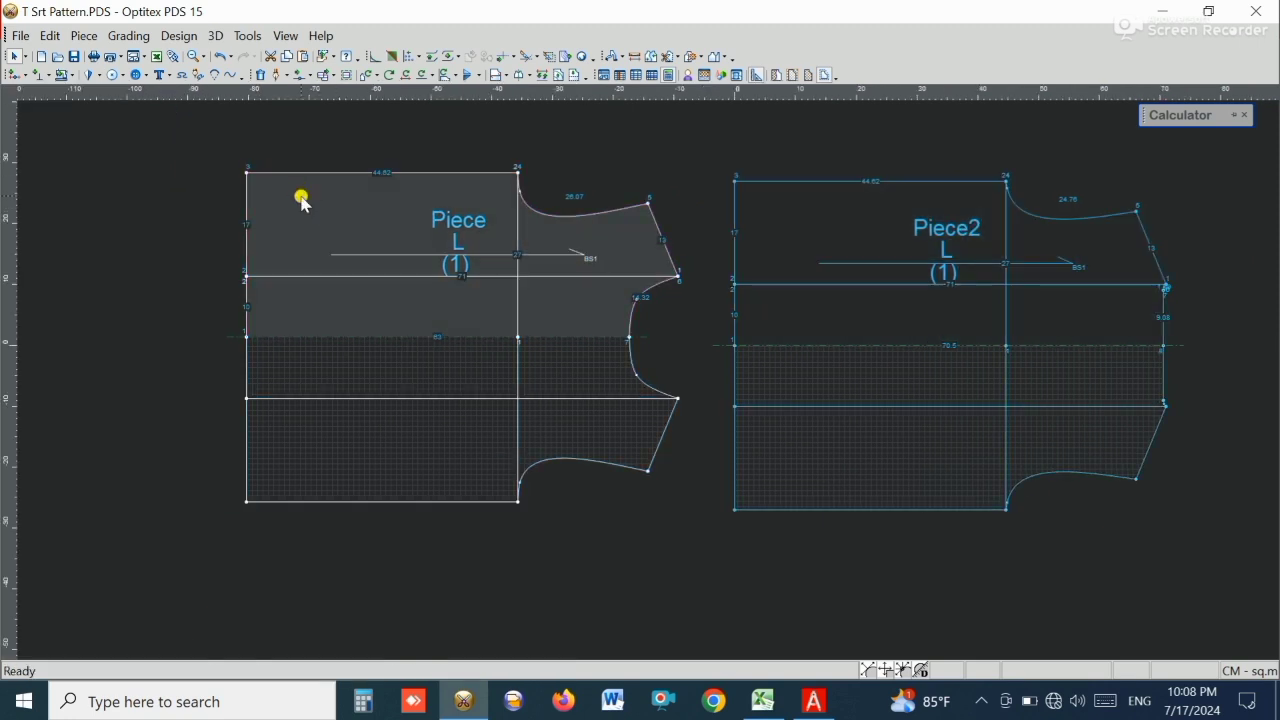
double_click(343, 203)
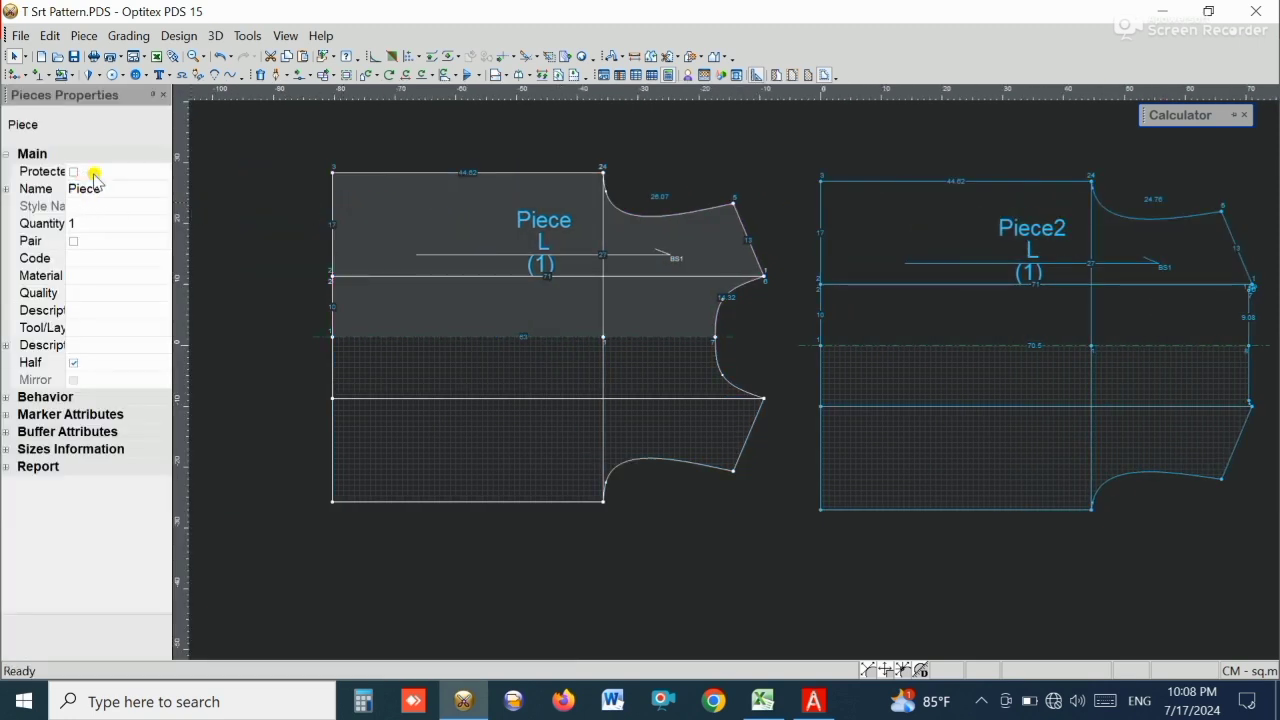
click(3, 189)
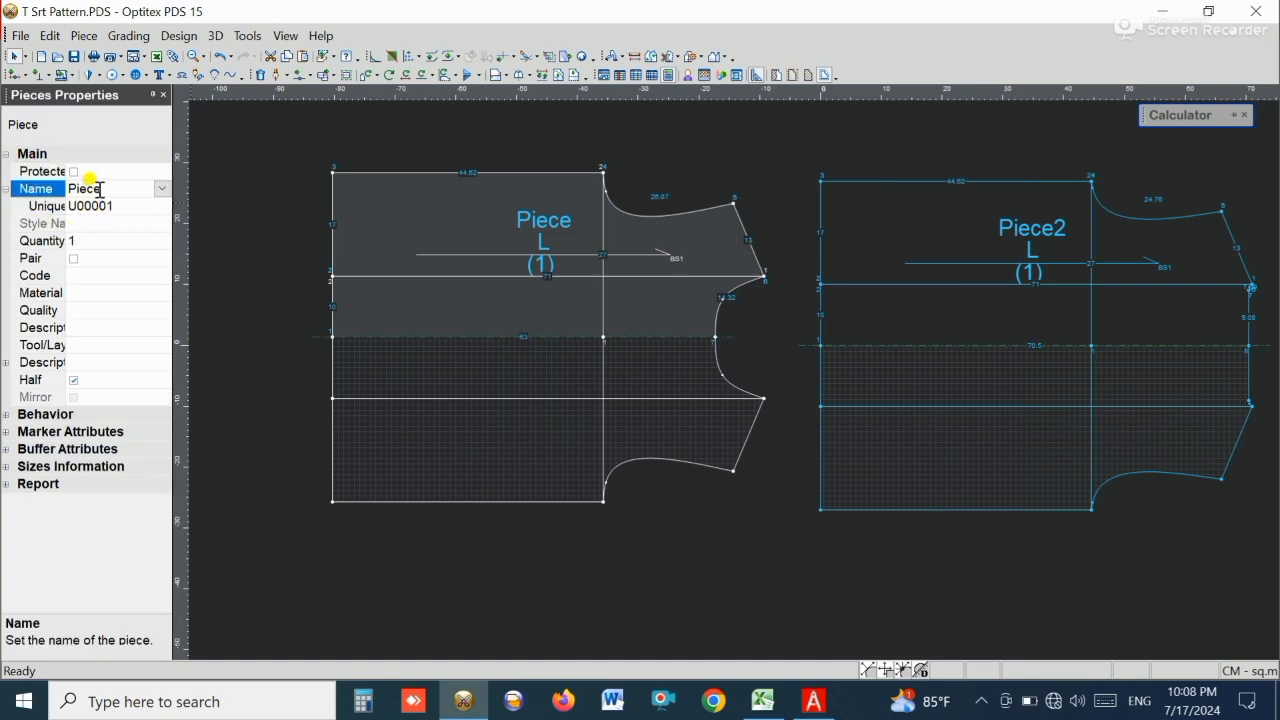
double_click(102, 190)
click(106, 190)
click(33, 192)
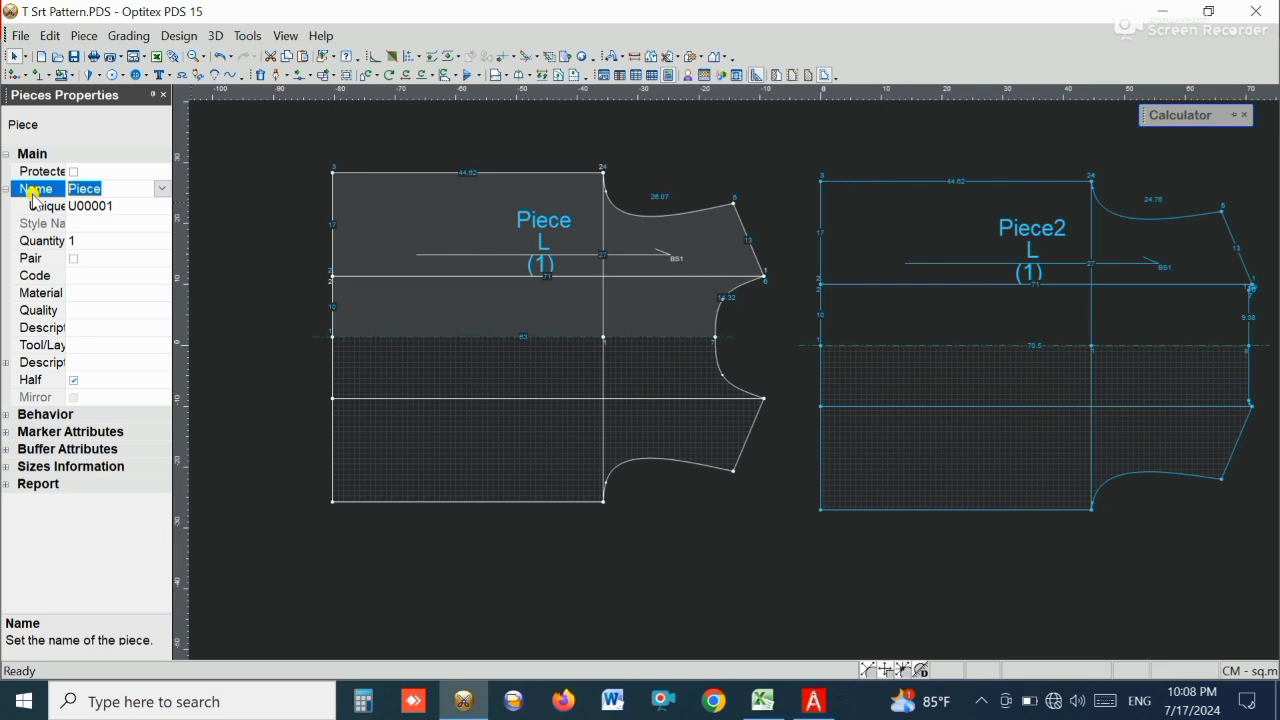
text(FRONT PART)
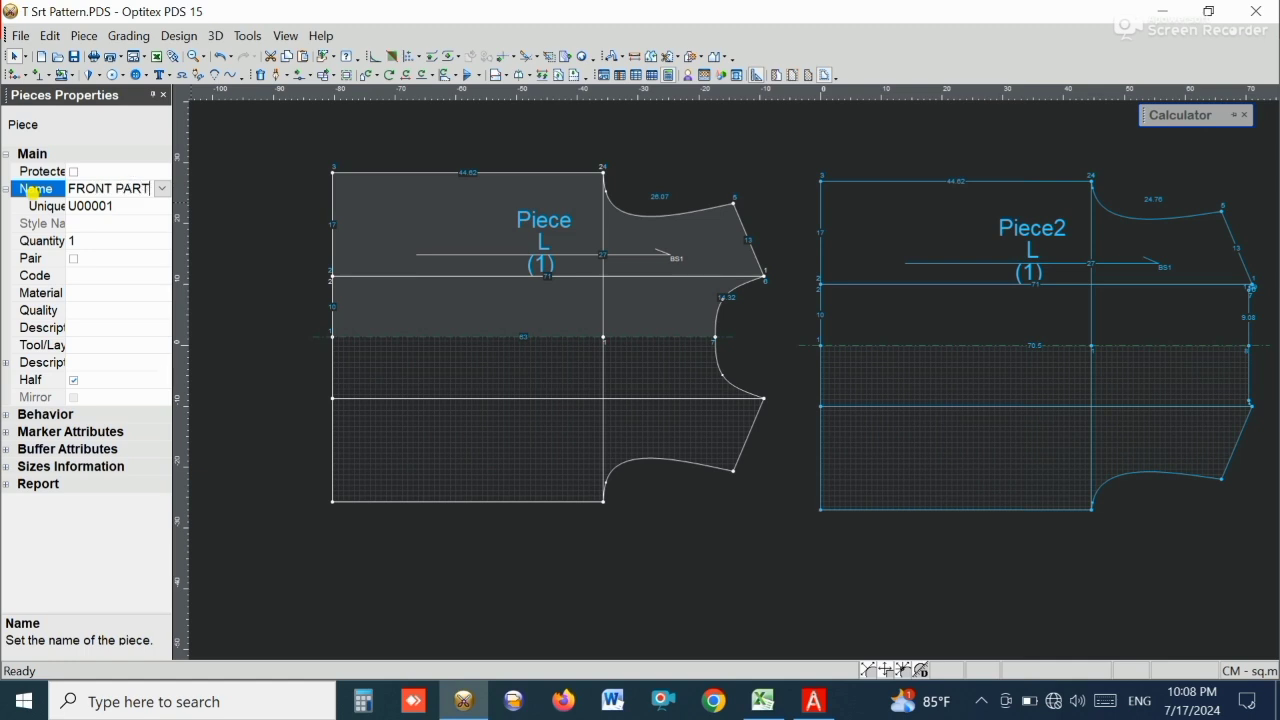
text(1X1)
- Rename the back piece BACK PART 1X1 in its properties
click(854, 243)
click(104, 189)
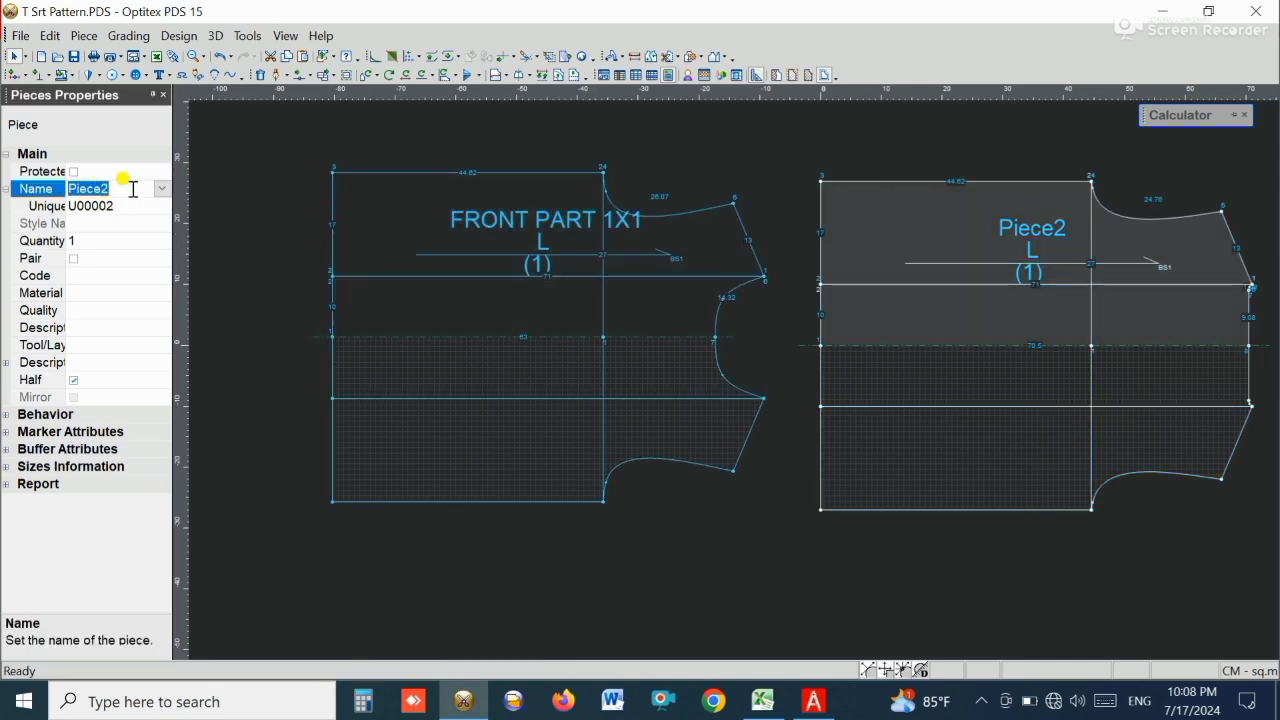
text(B)
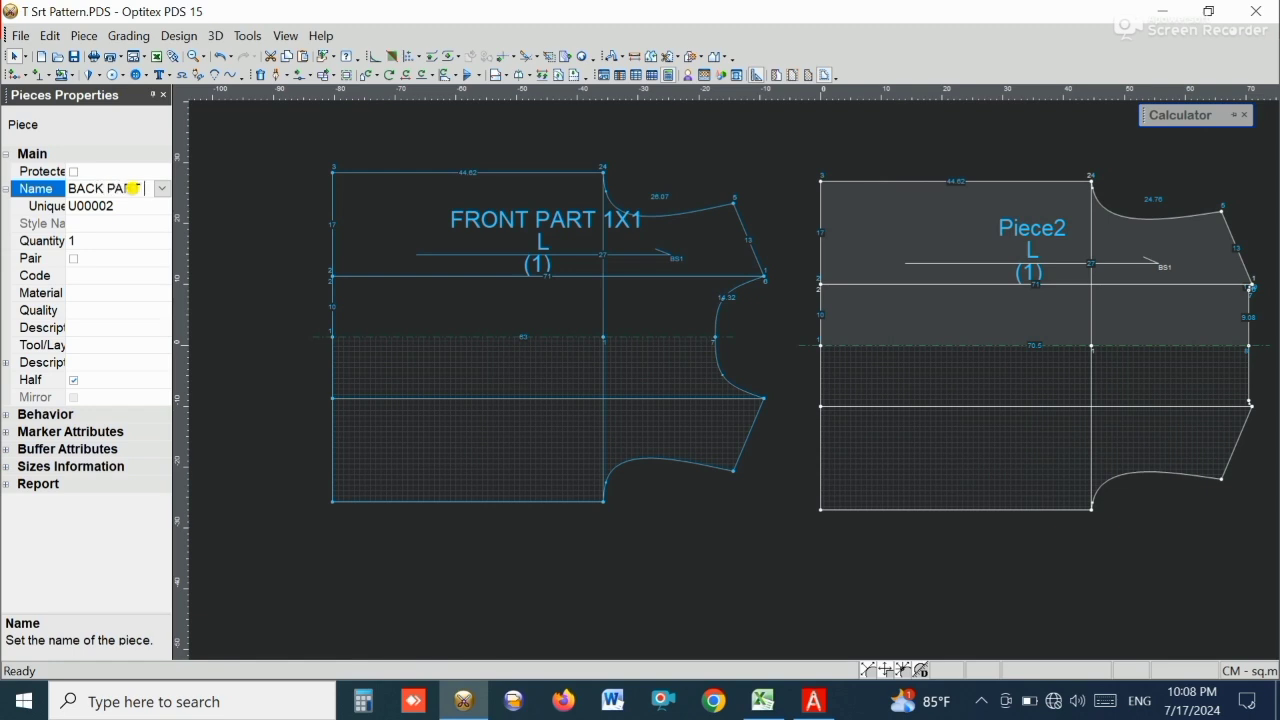
text(ACK PART 1X1)
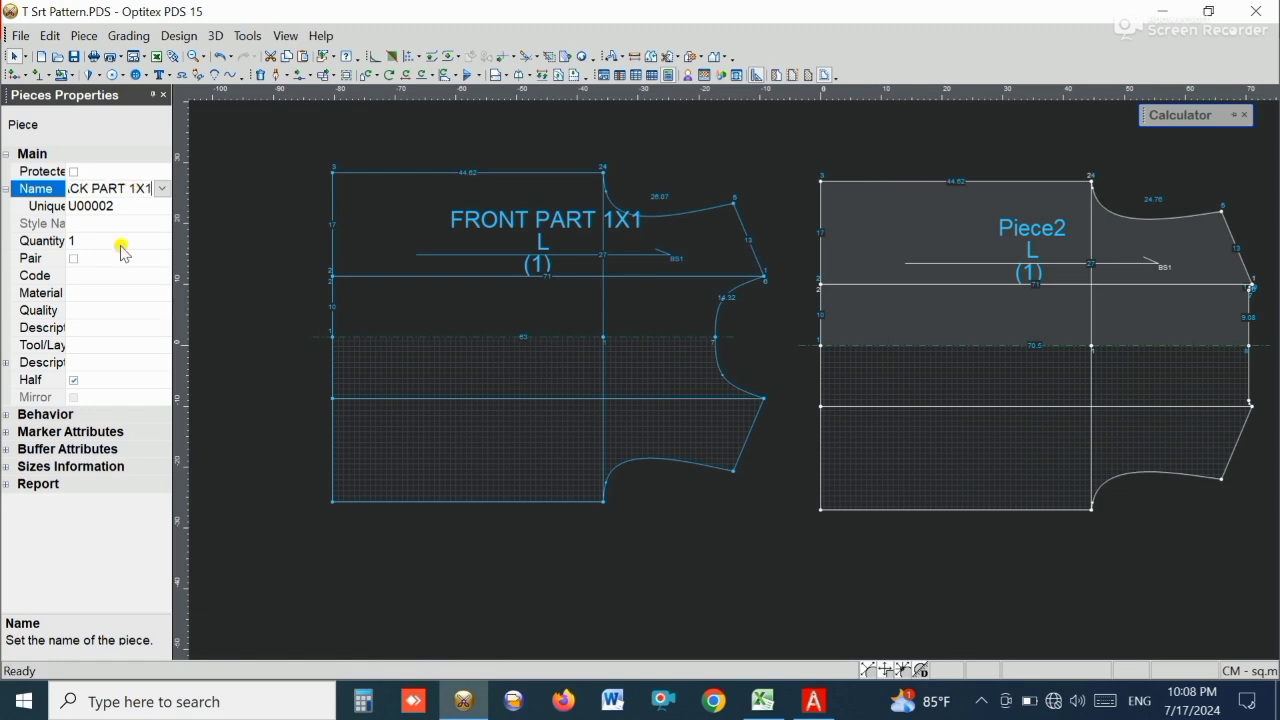
- Set the material of the back piece and the front piece to SHELL
click(109, 293)
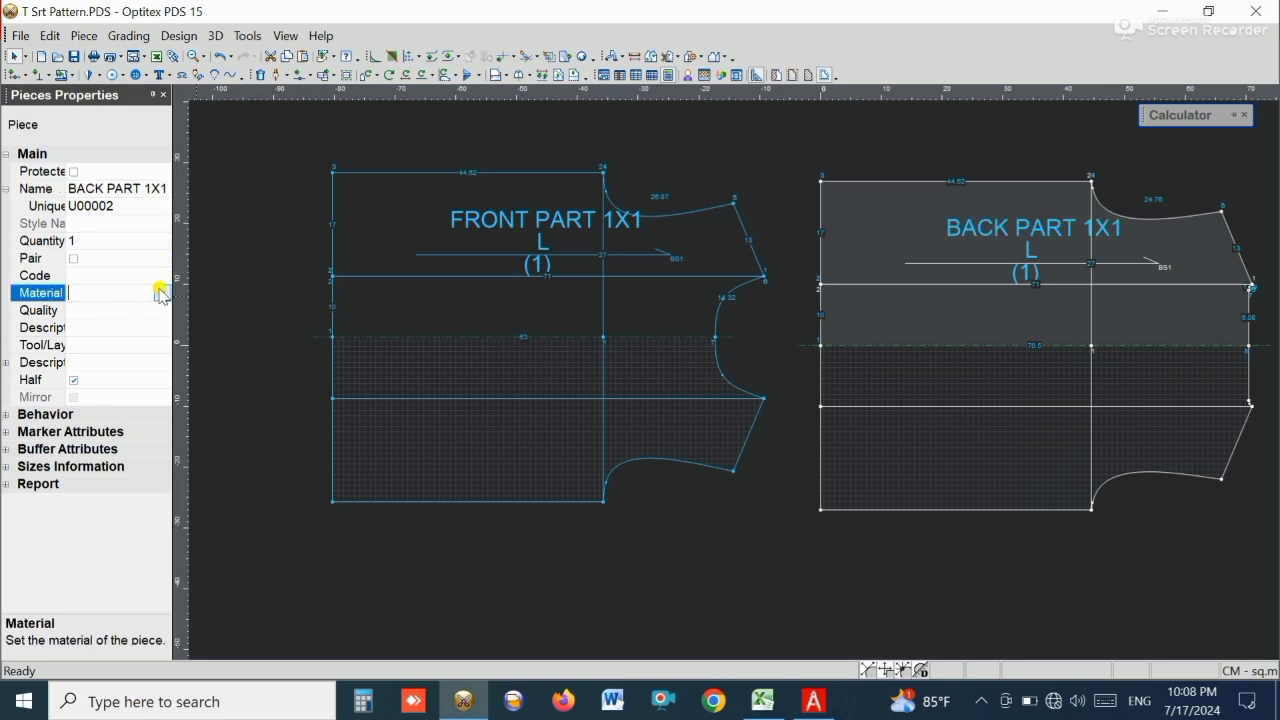
click(160, 293)
click(112, 312)
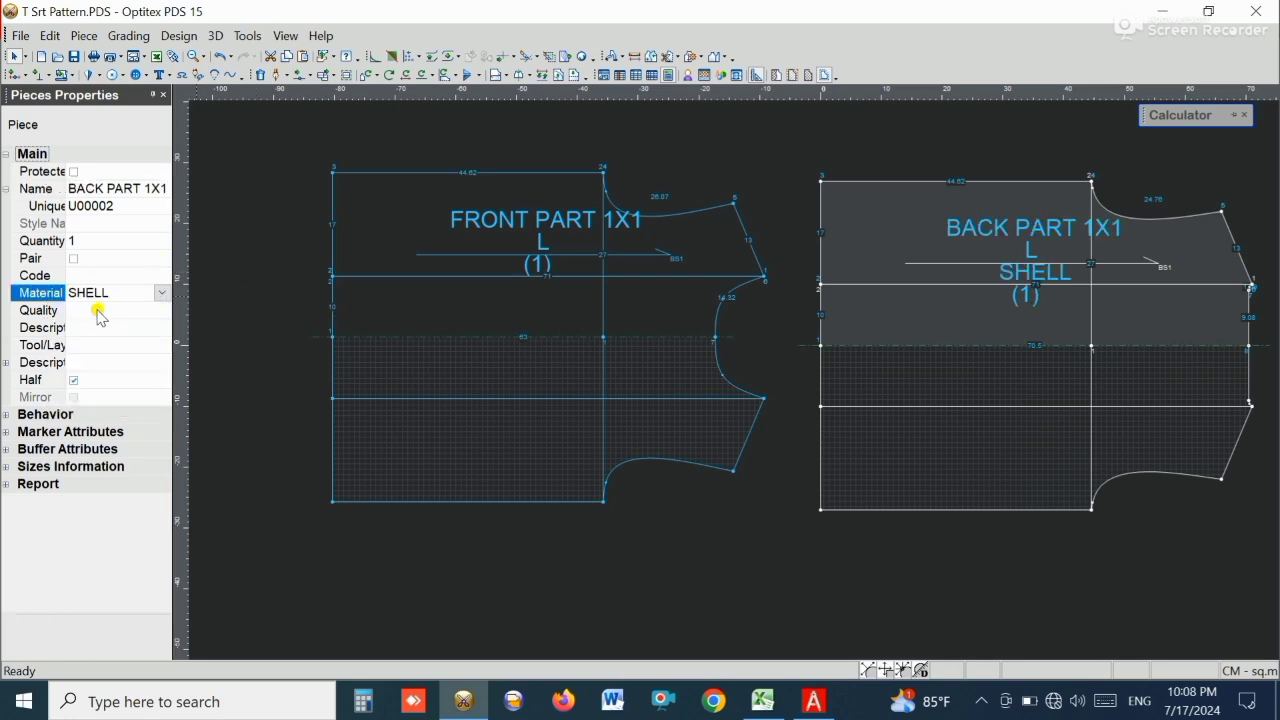
click(385, 228)
click(70, 293)
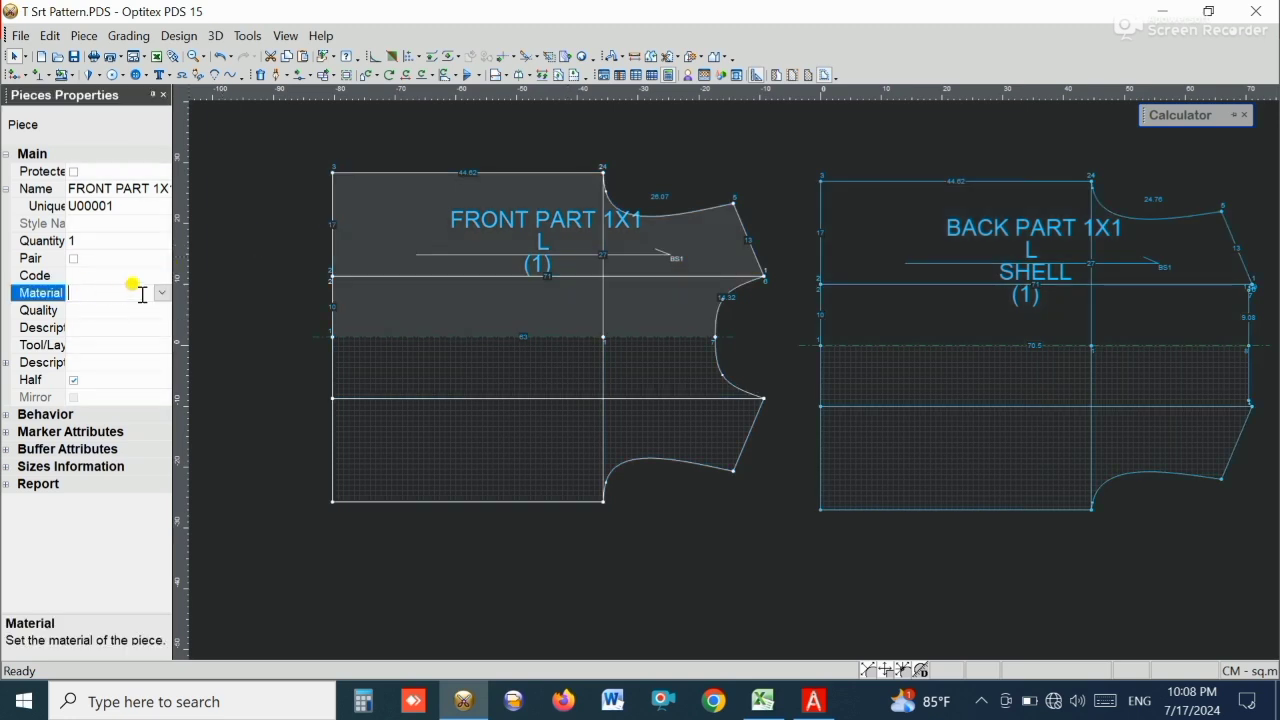
click(160, 293)
click(92, 310)
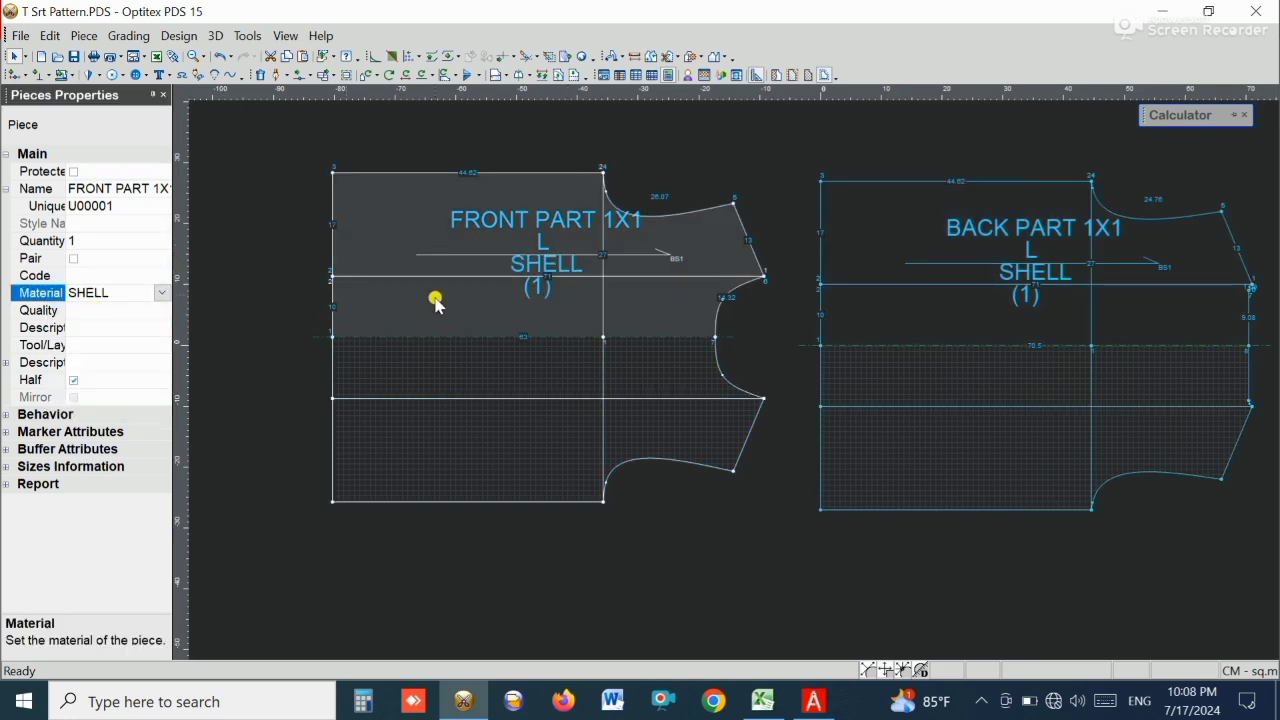
click(414, 228)
click(853, 230)
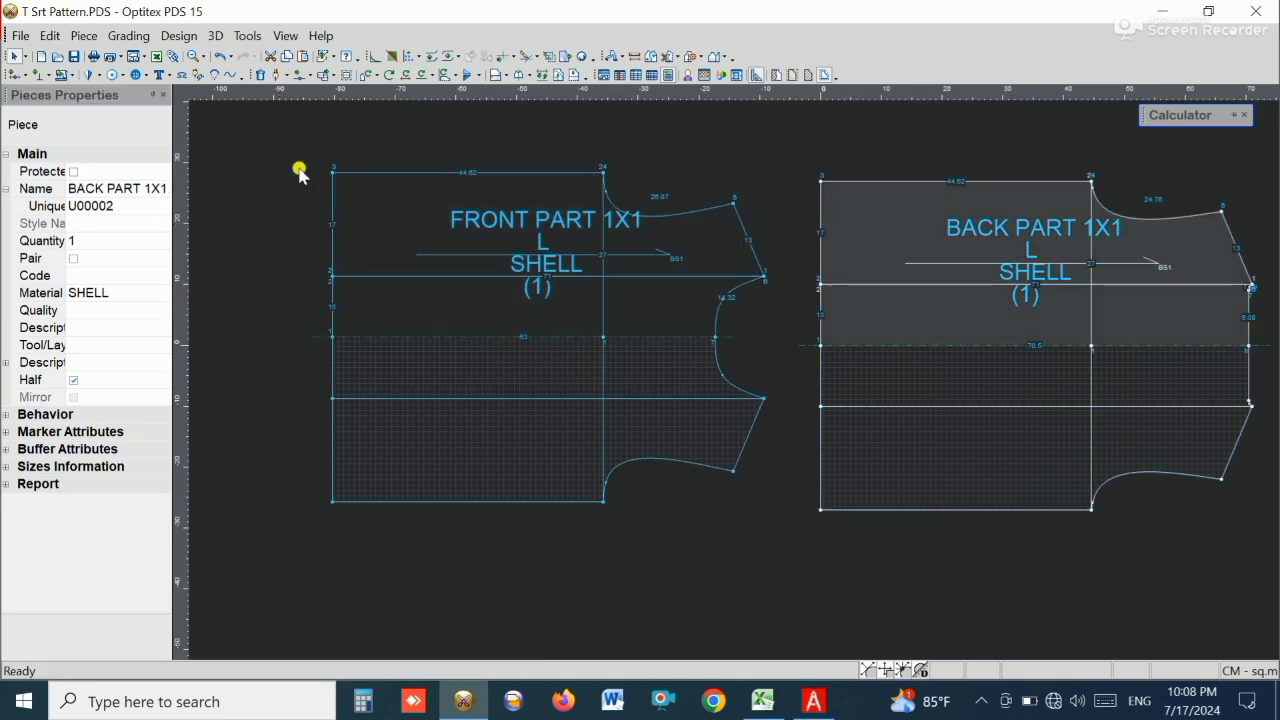
- Add a 0.5 cm seam allowance around the whole front piece with the Seam tool
click(374, 243)
scroll(760, 370, down, 3)
scroll(735, 385, up, 3)
scroll(735, 385, up, 2)
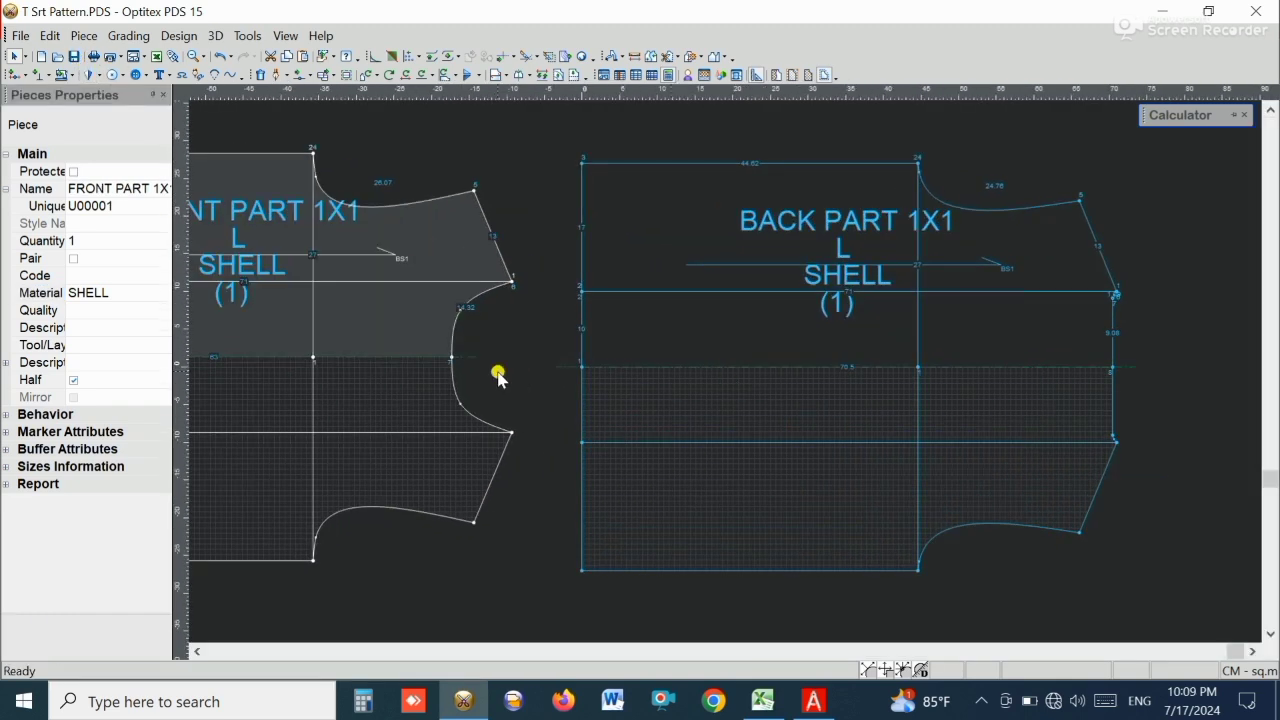
scroll(735, 385, down, 3)
scroll(735, 385, up, 1)
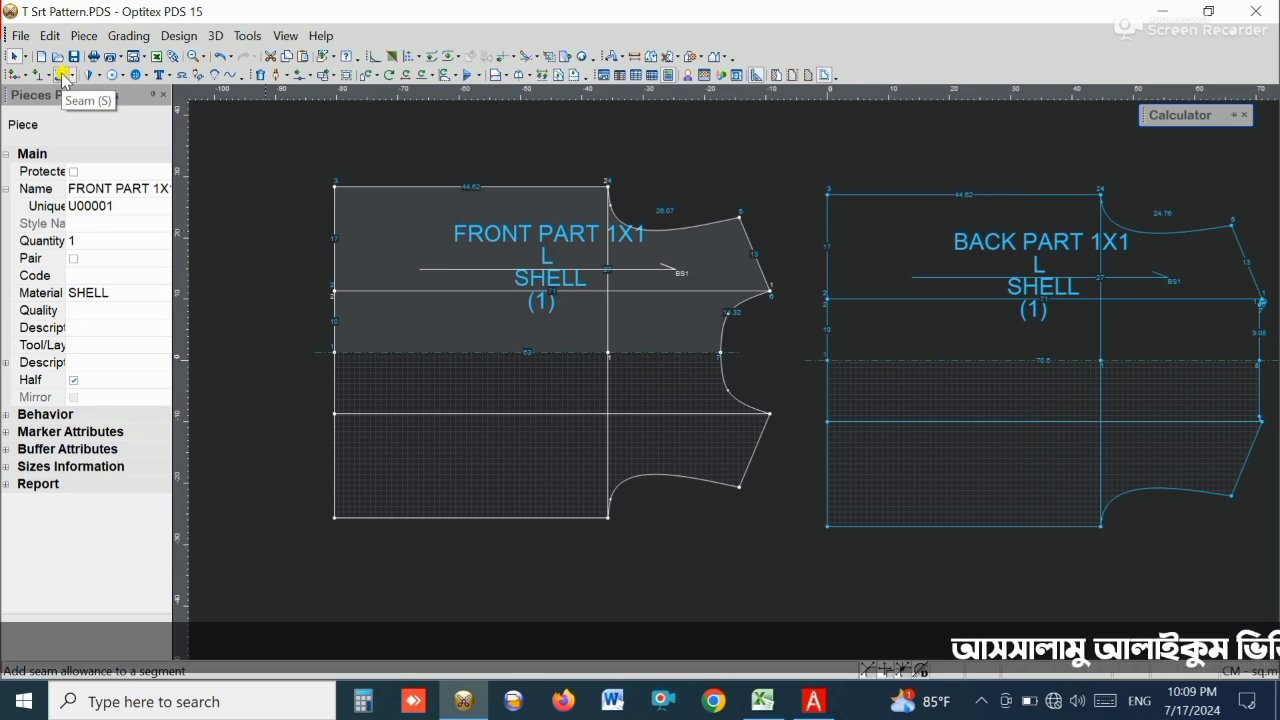
click(63, 76)
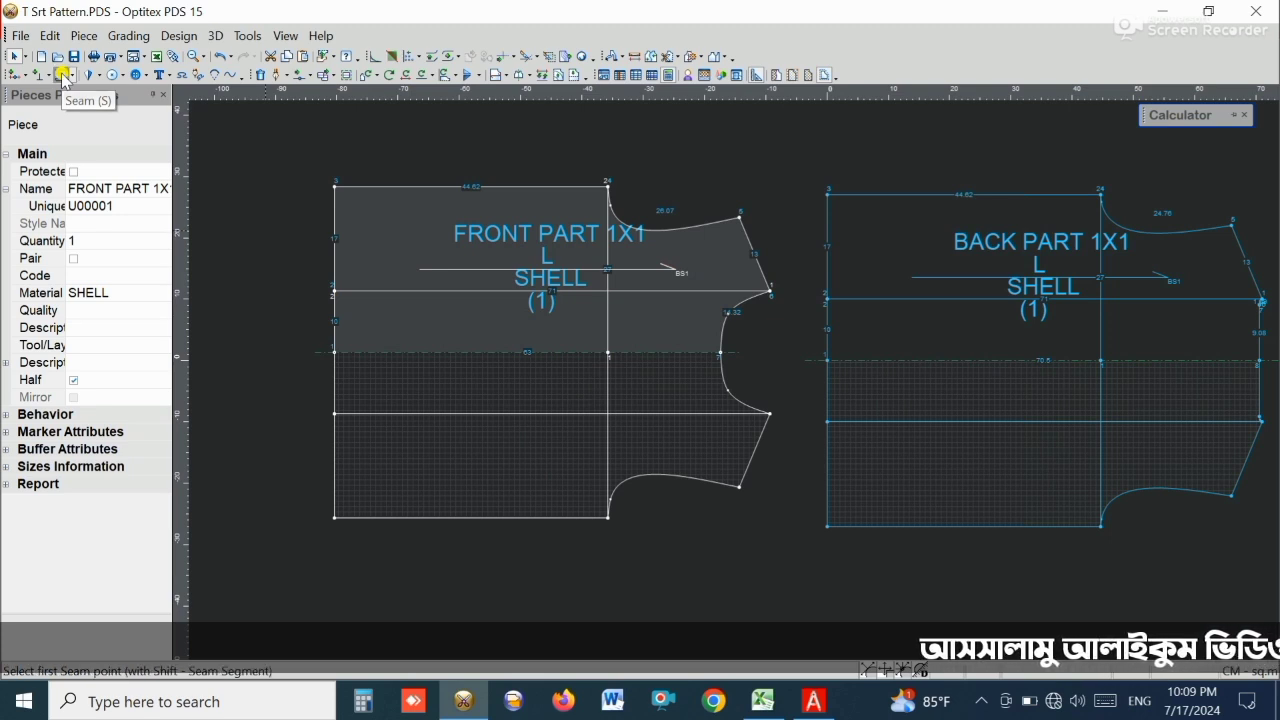
click(334, 185)
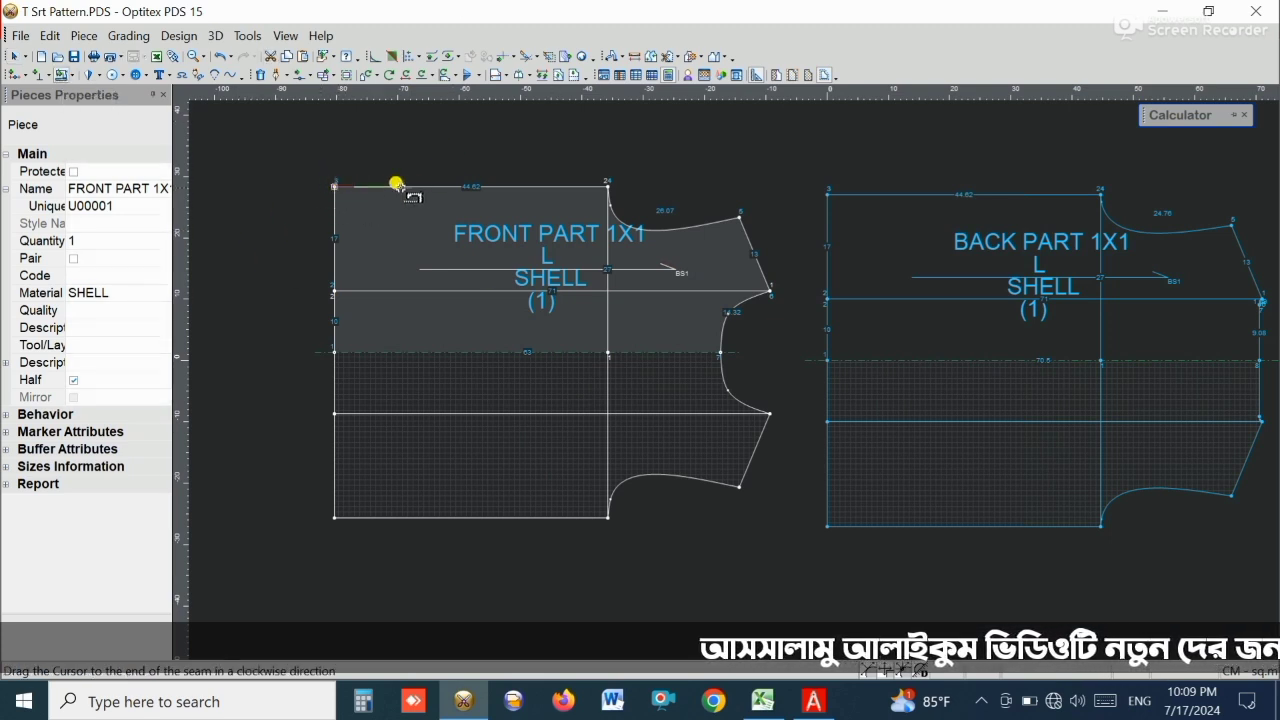
click(333, 185)
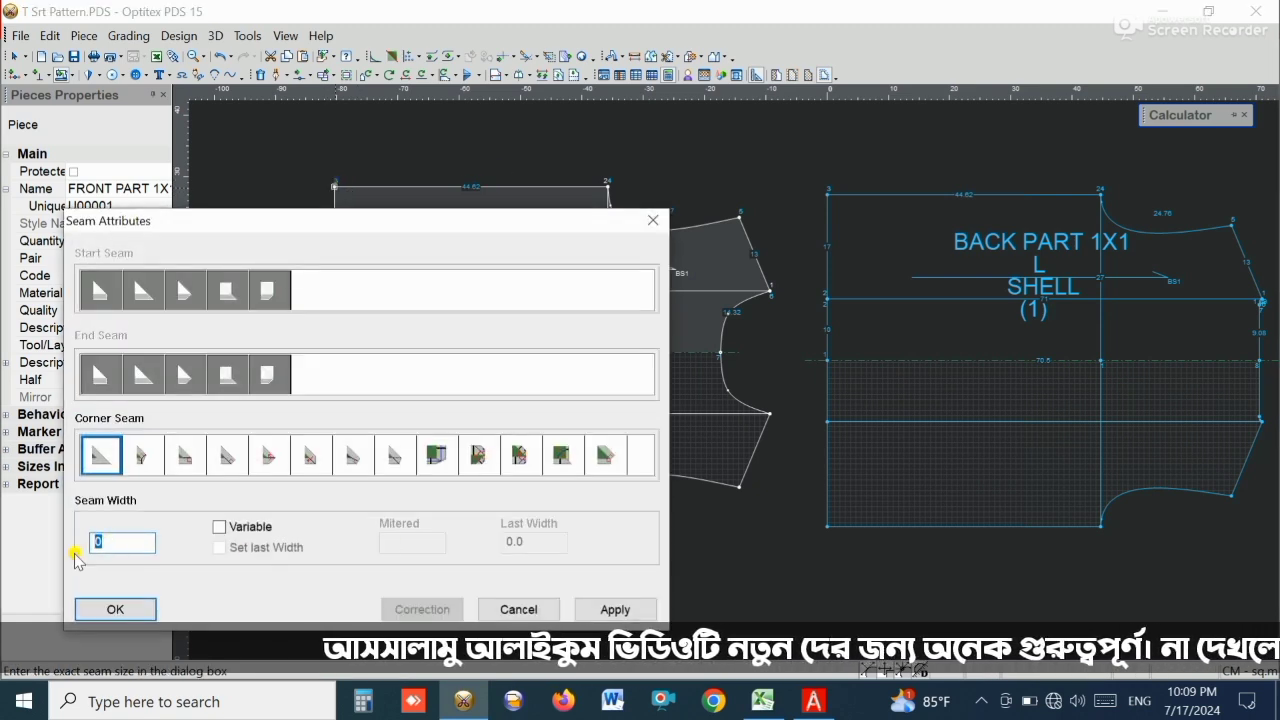
text(.5)
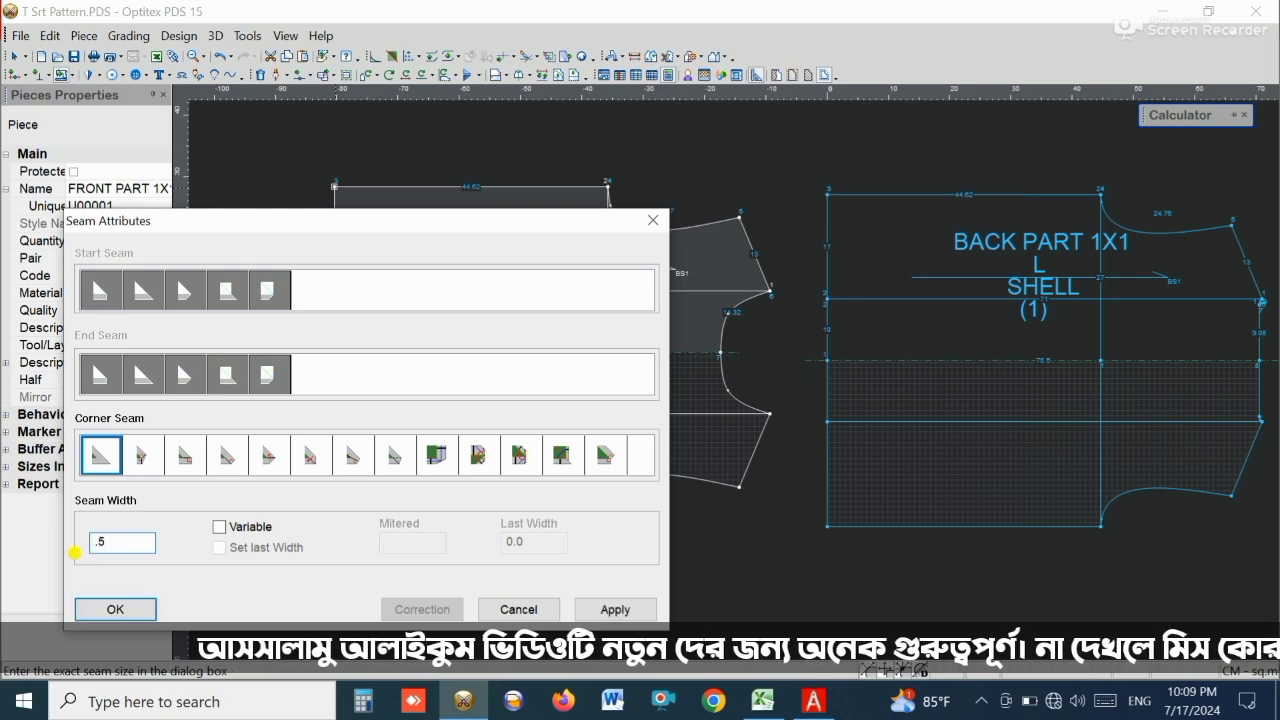
key(Return)
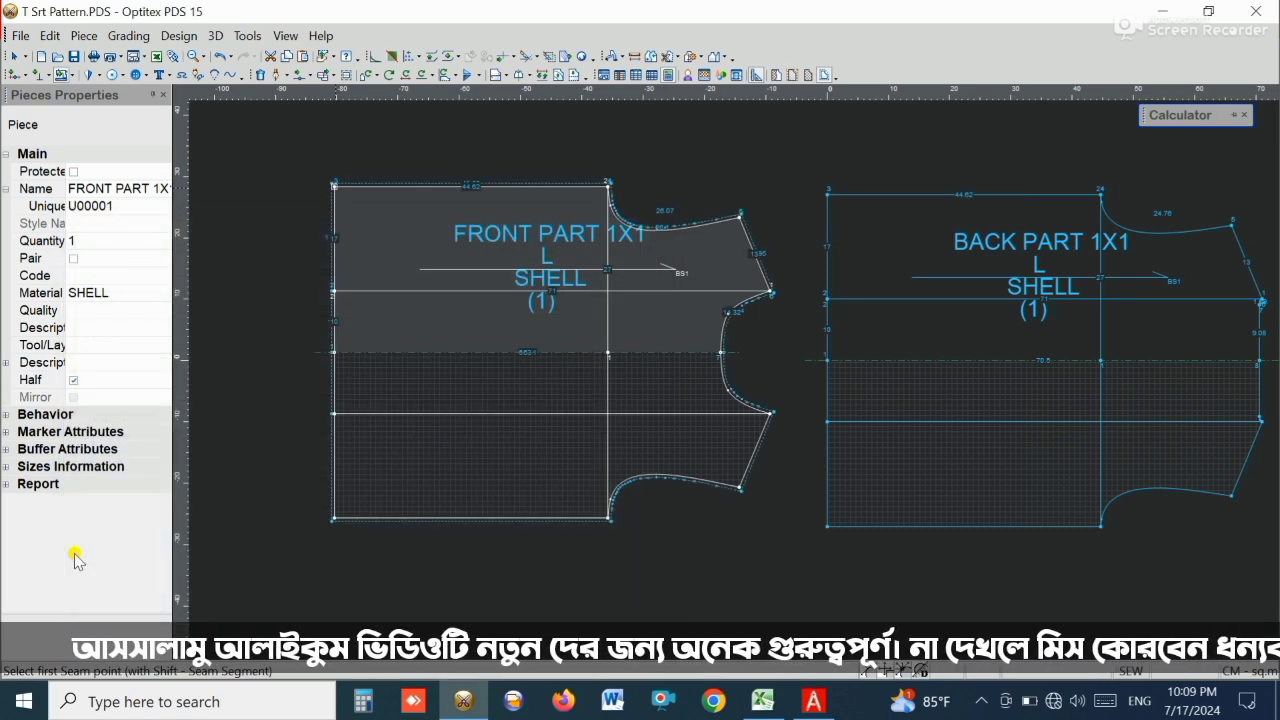
- Try a 0.5 cm seam from the front piece's hem corner to the hem's centre point, and undo the front seams
scroll(723, 366, up, 3)
scroll(686, 388, down, 1)
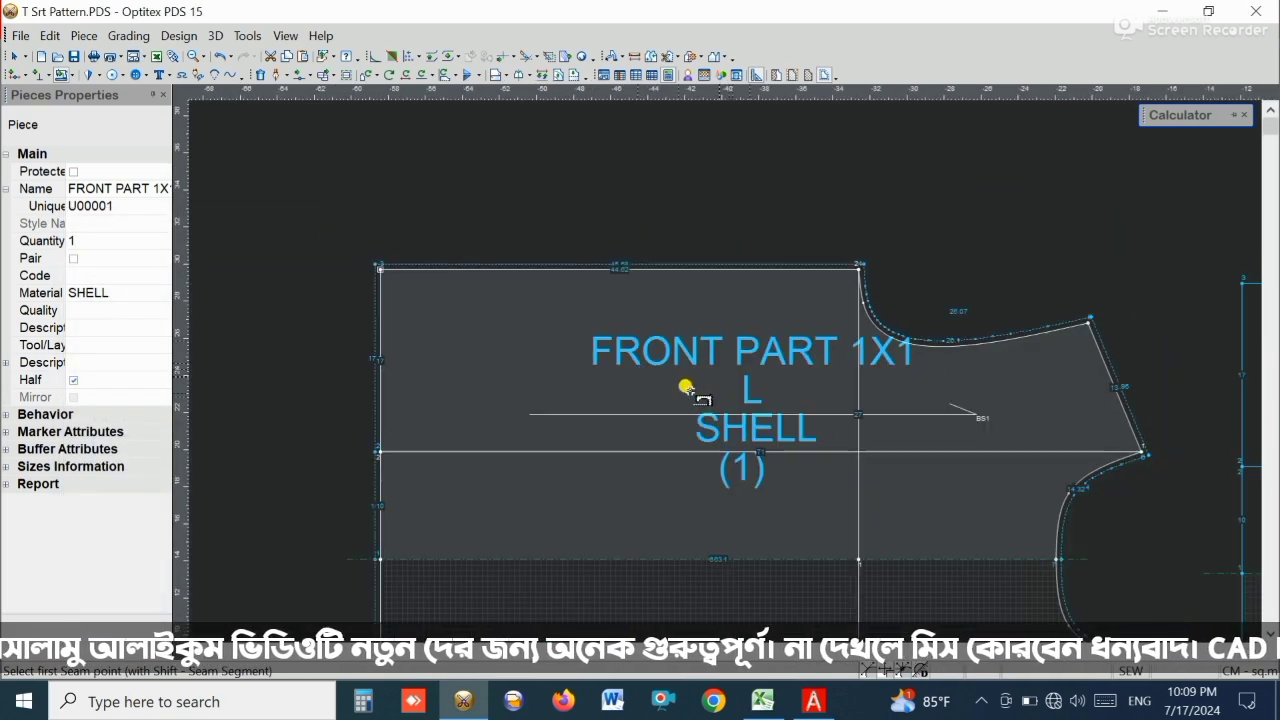
click(380, 267)
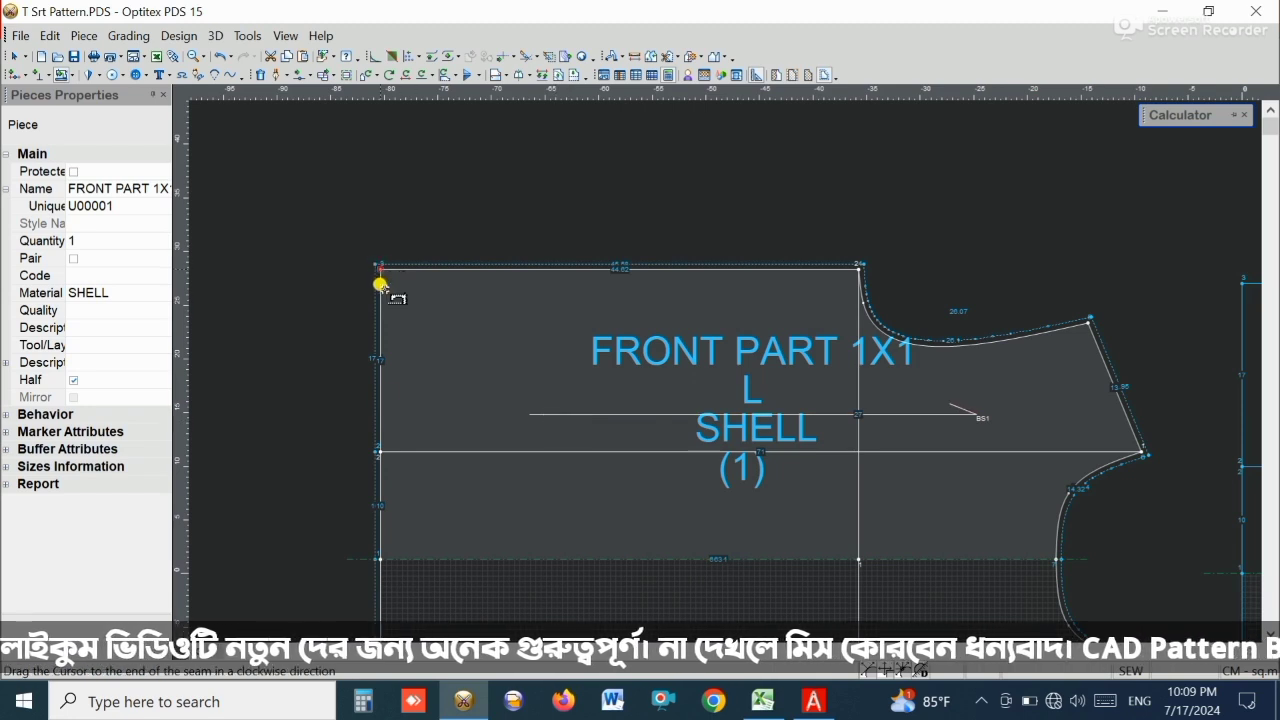
click(381, 560)
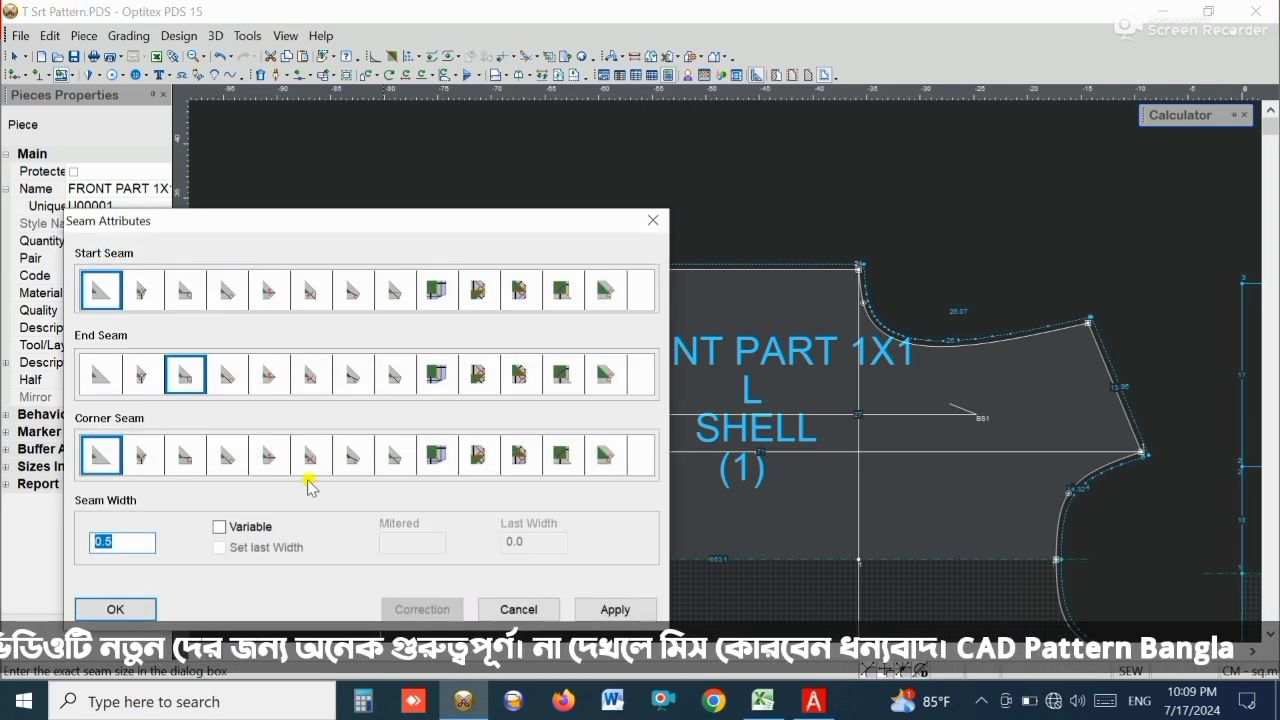
click(116, 609)
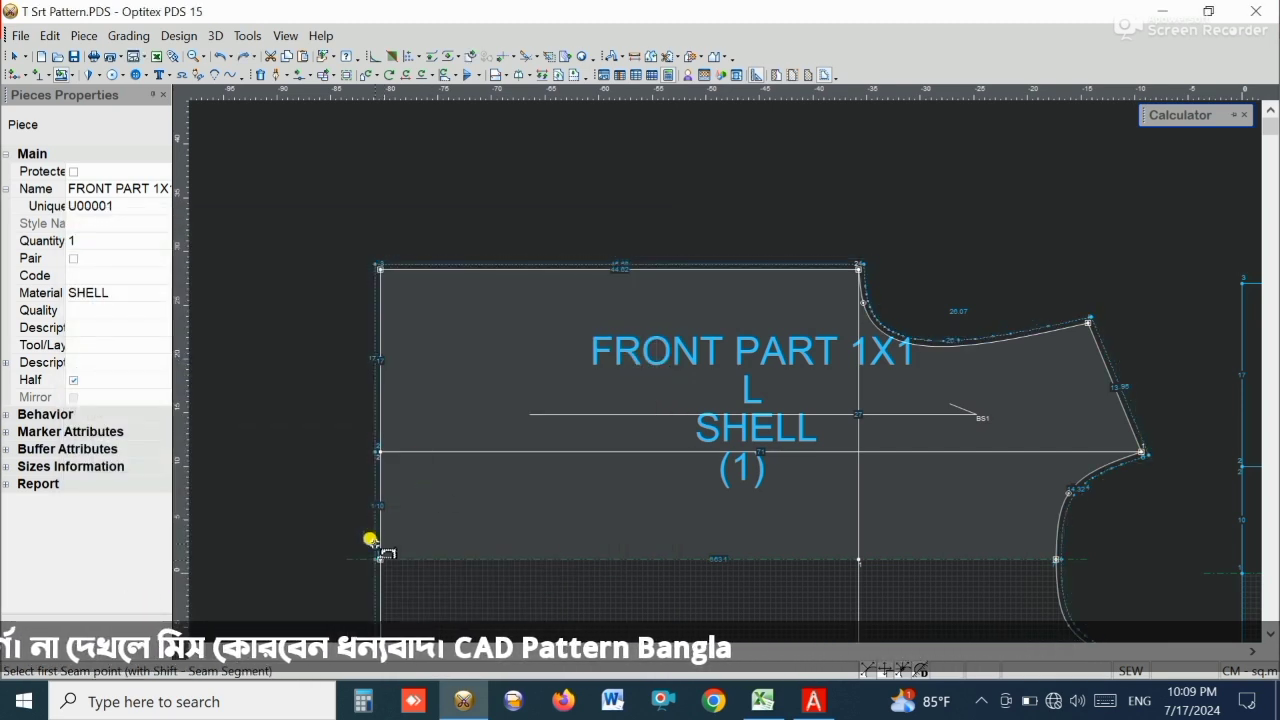
click(372, 541)
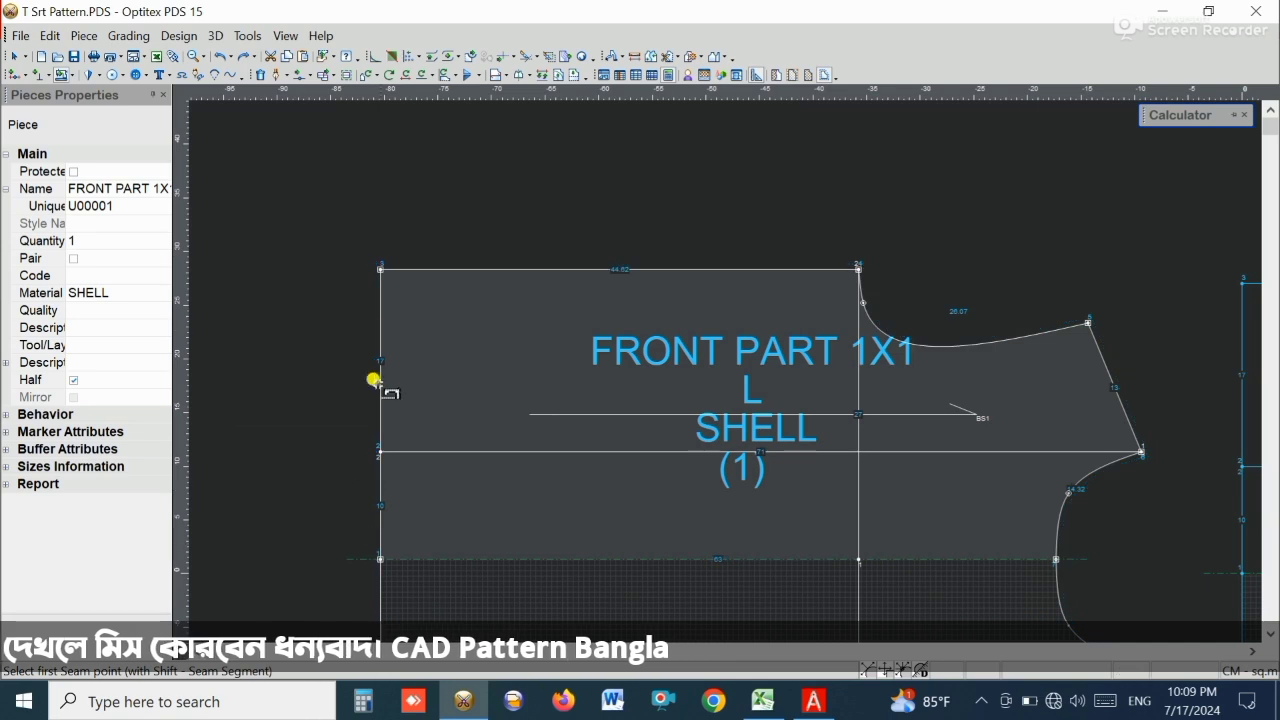
- Add a 1 cm seam allowance around the whole front piece, starting and ending at its hem corner
click(378, 269)
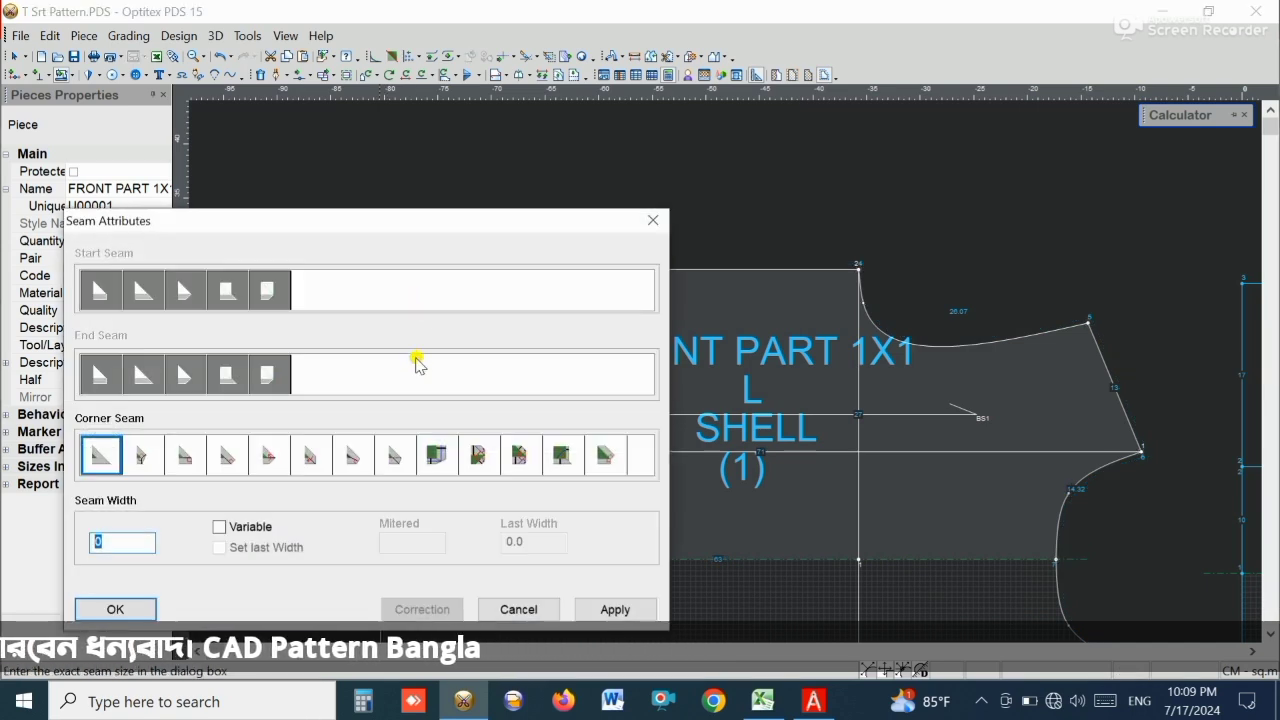
text(1)
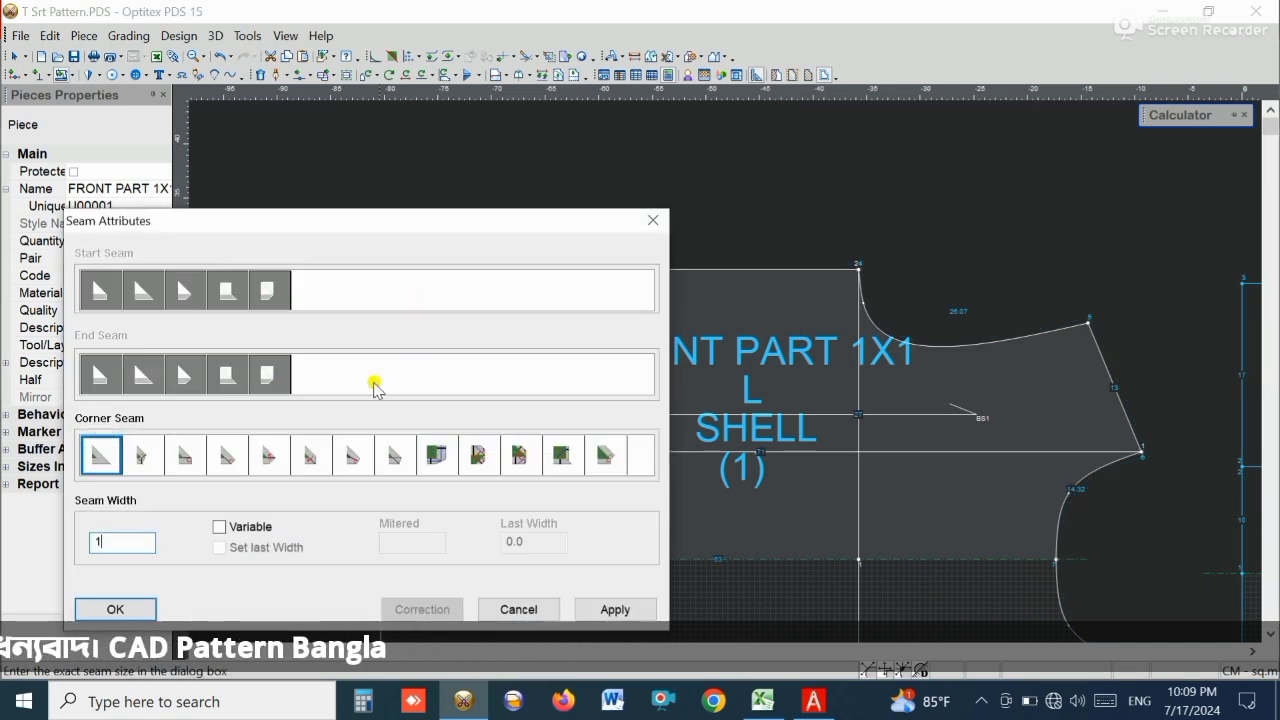
click(118, 609)
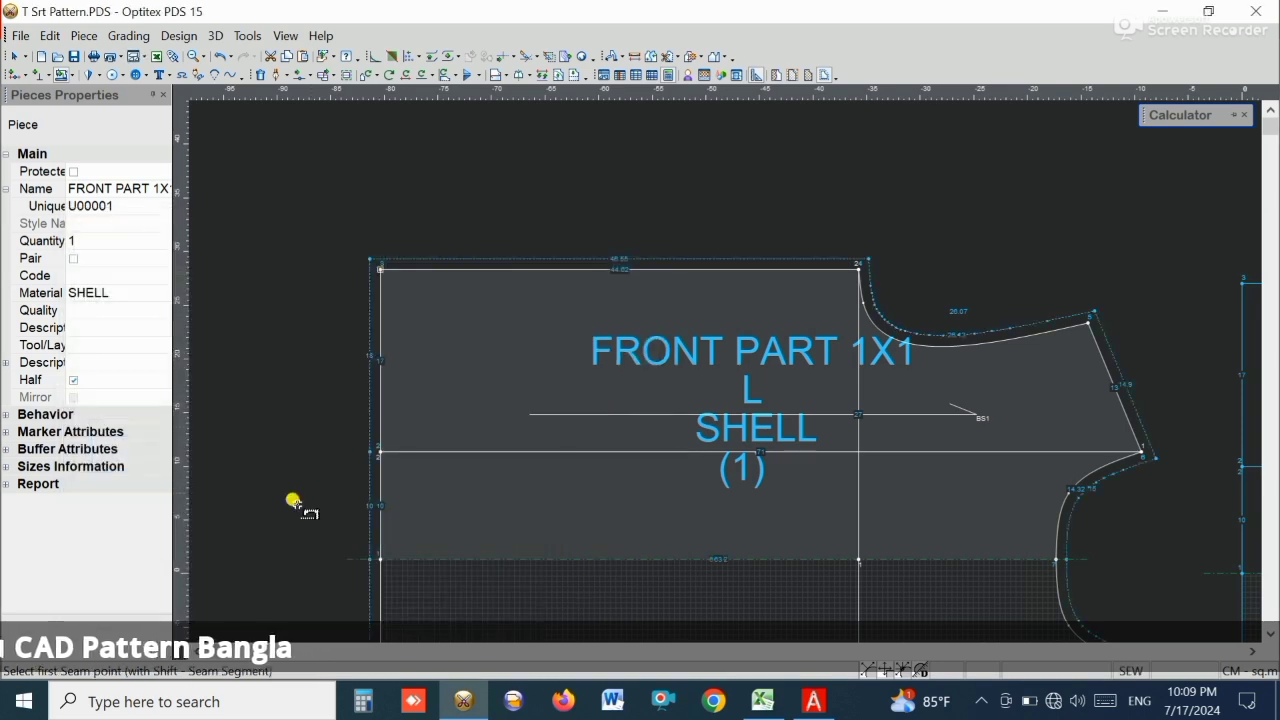
- Set the seam allowance along the front piece's hem, from centre fold to corner, to 2 cm
click(378, 556)
click(375, 267)
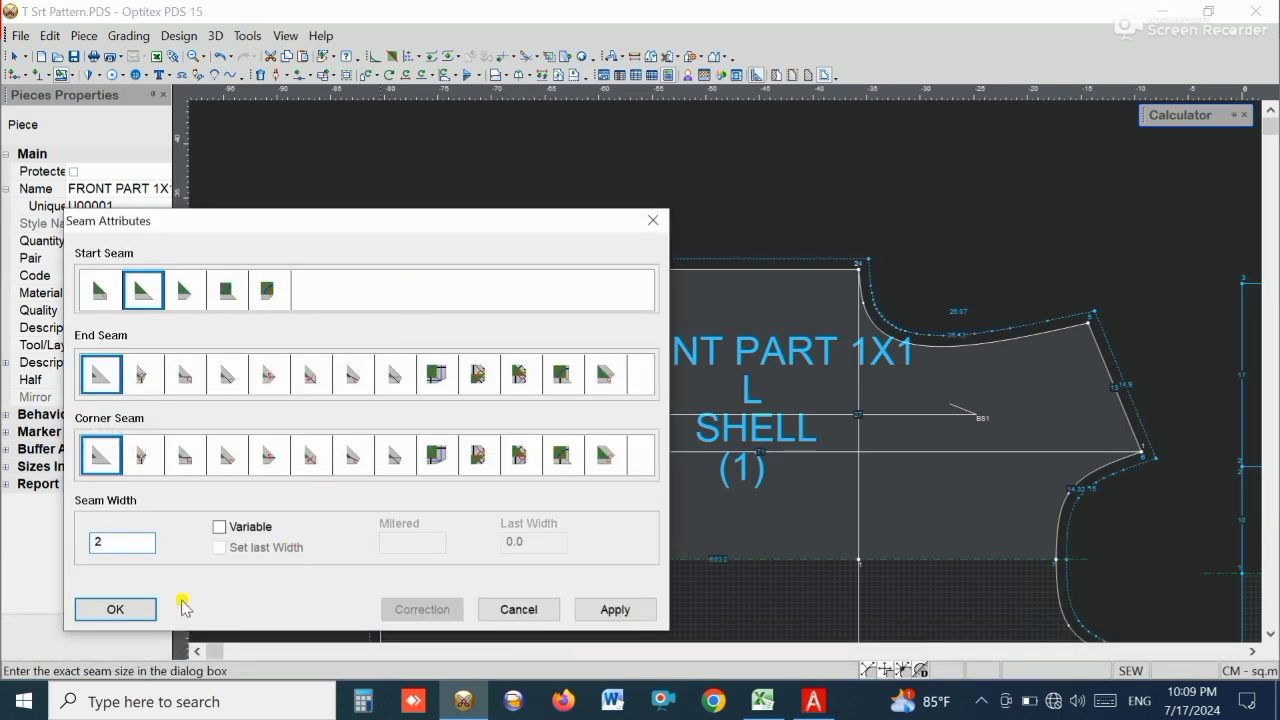
click(116, 609)
- Add a 1 cm seam allowance around the whole back piece, starting and ending at its hem corner
scroll(705, 468, down, 3)
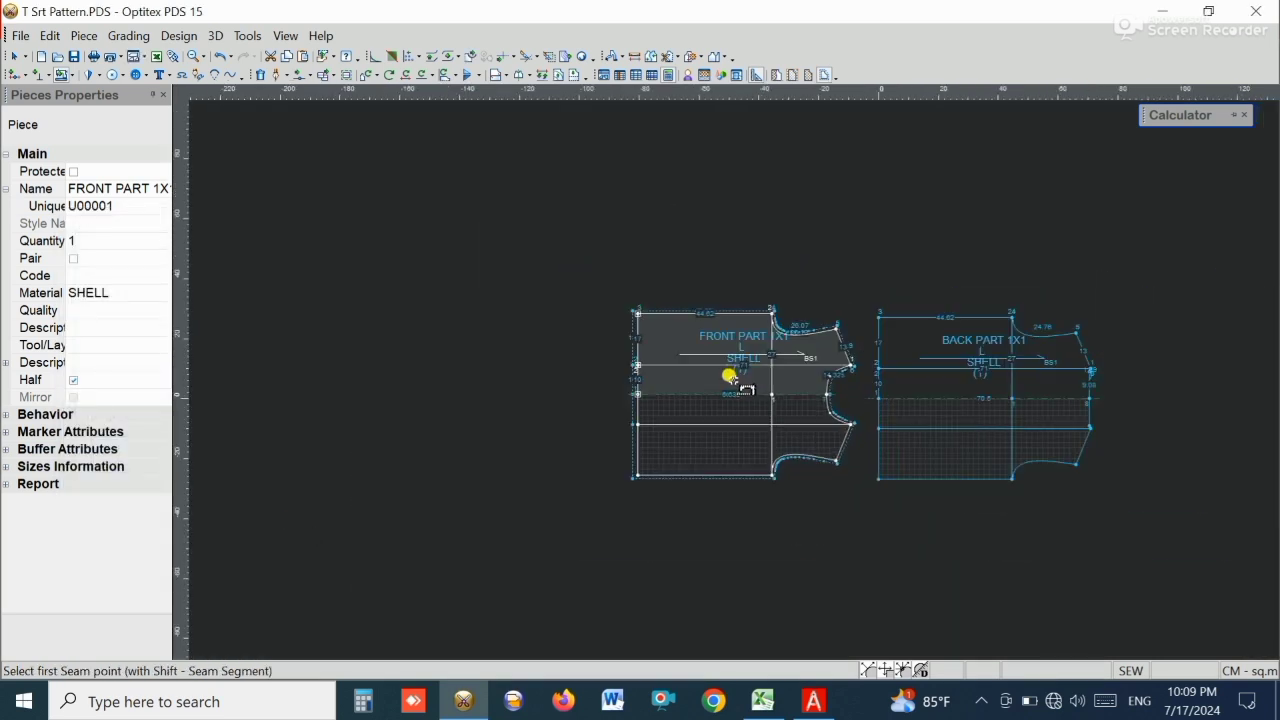
scroll(735, 371, up, 3)
click(781, 204)
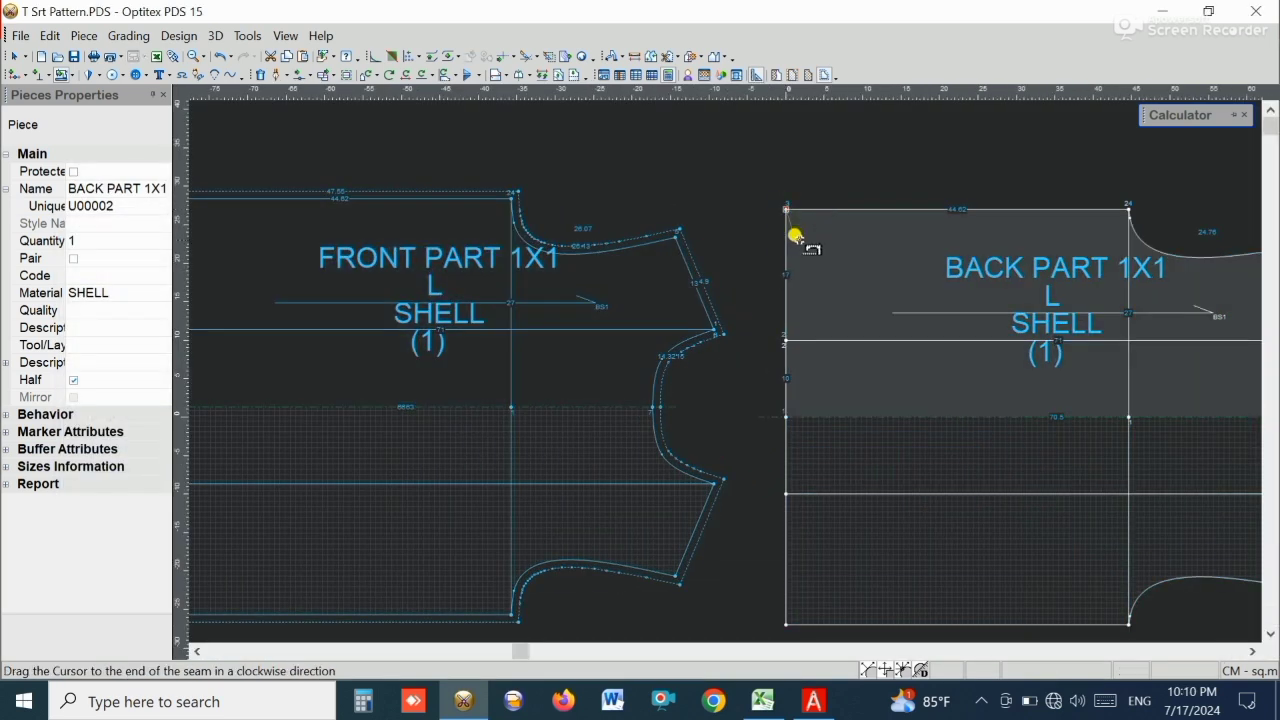
click(786, 210)
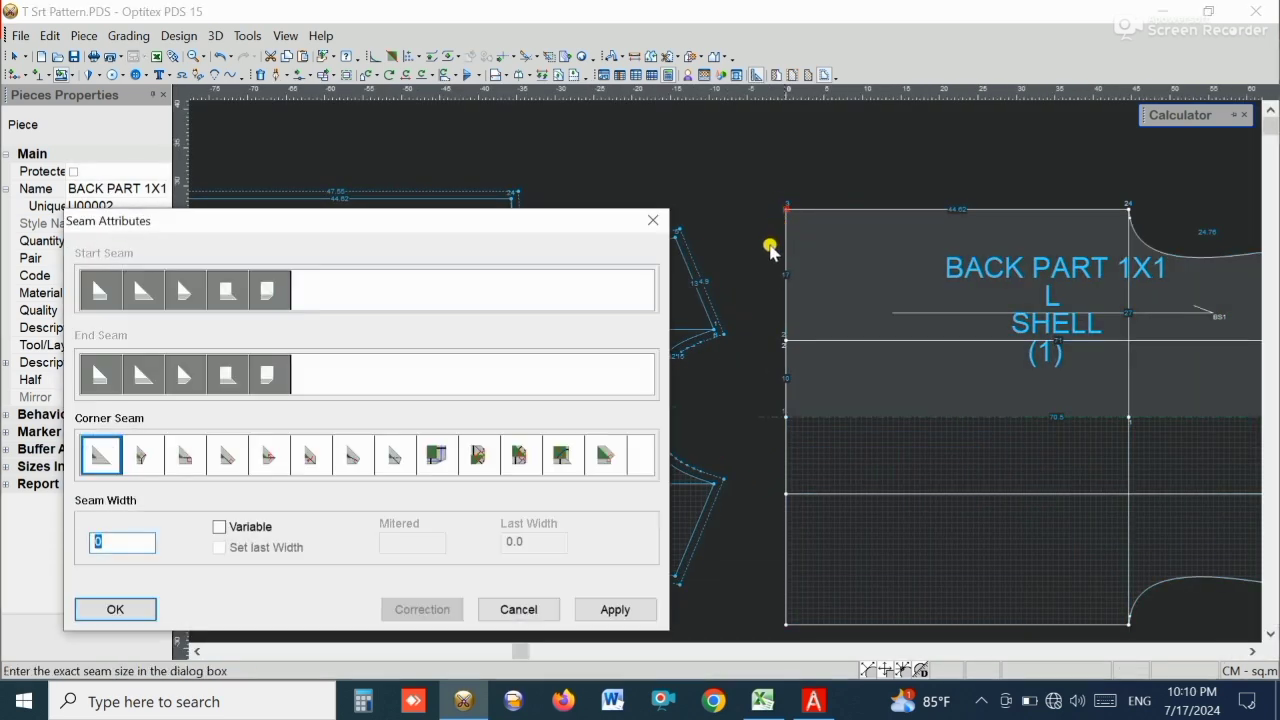
text(1)
click(109, 609)
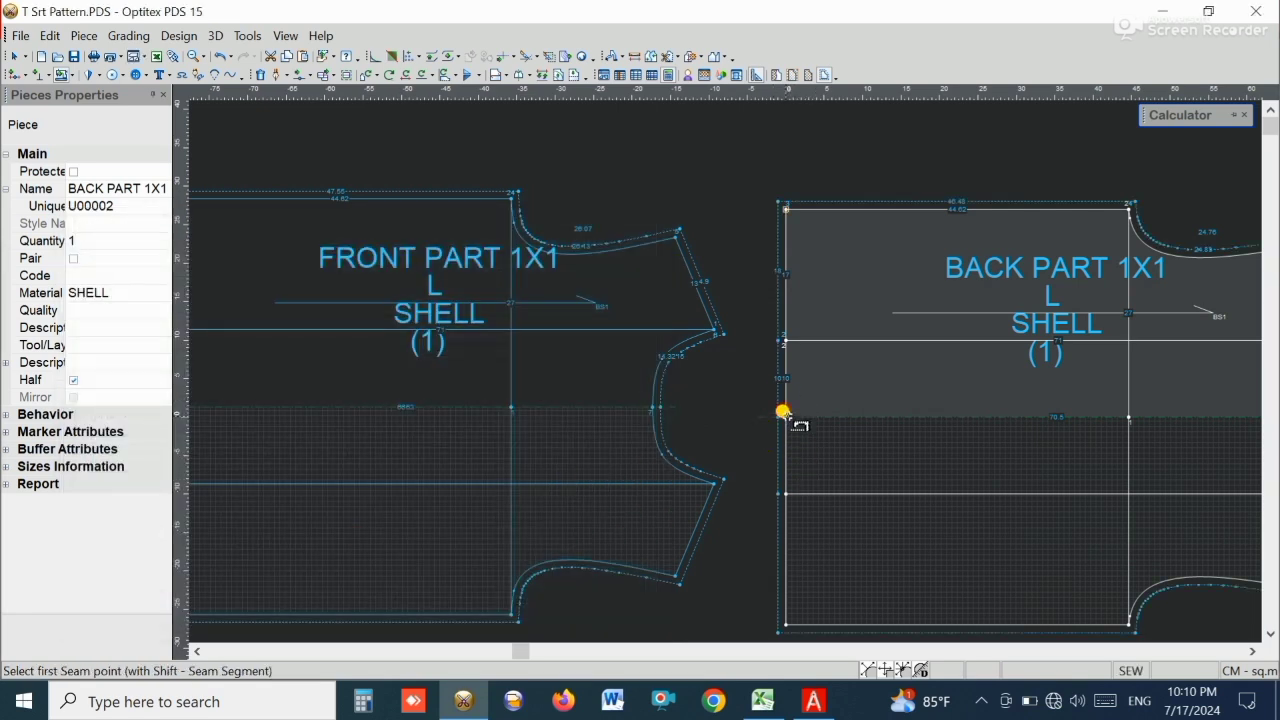
- Set the seam allowance along the back piece's hem, from centre fold to corner, to 2 cm
drag(784, 414, 786, 210)
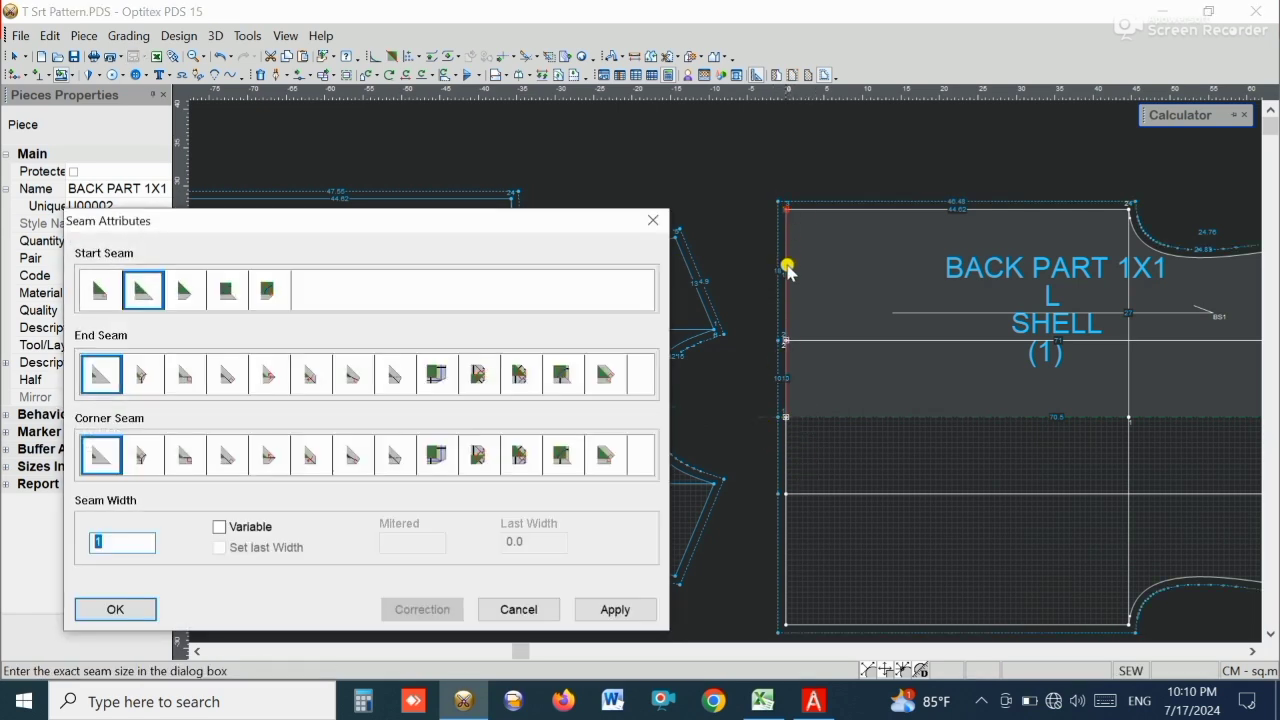
text(2)
click(128, 608)
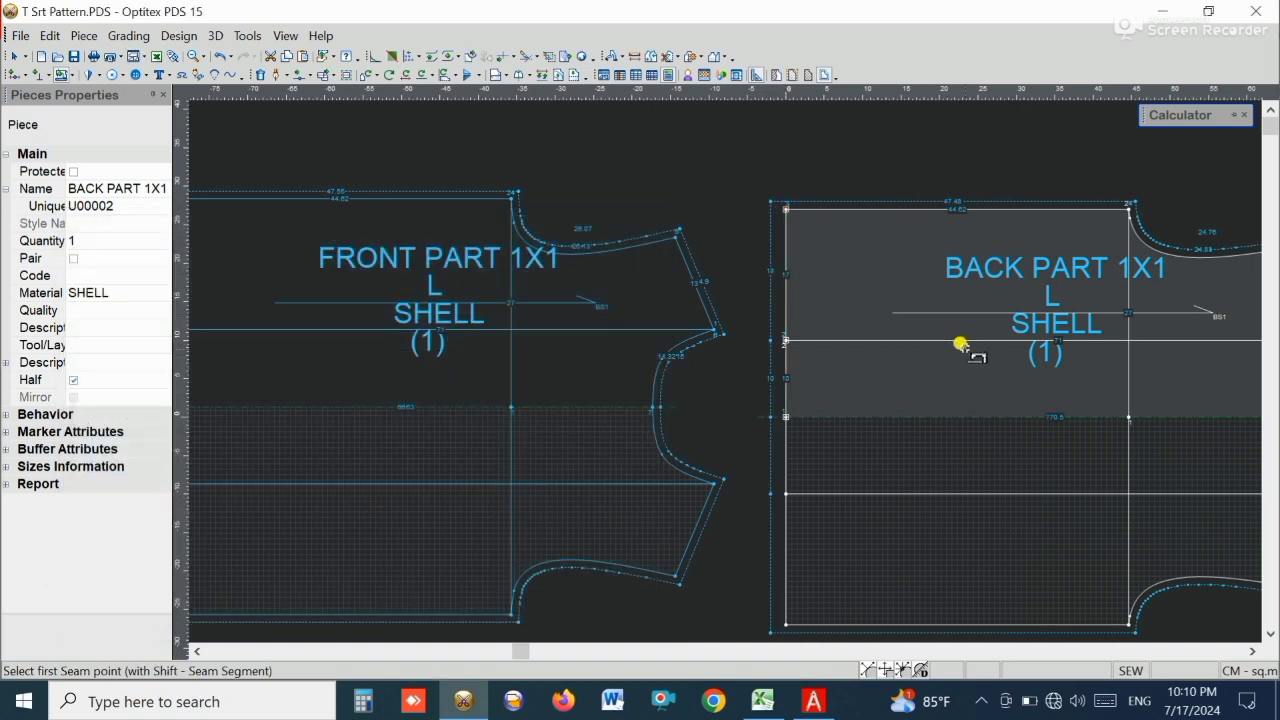
middle_drag(958, 348, 731, 374)
scroll(731, 375, down, 6)
scroll(731, 376, up, 3)
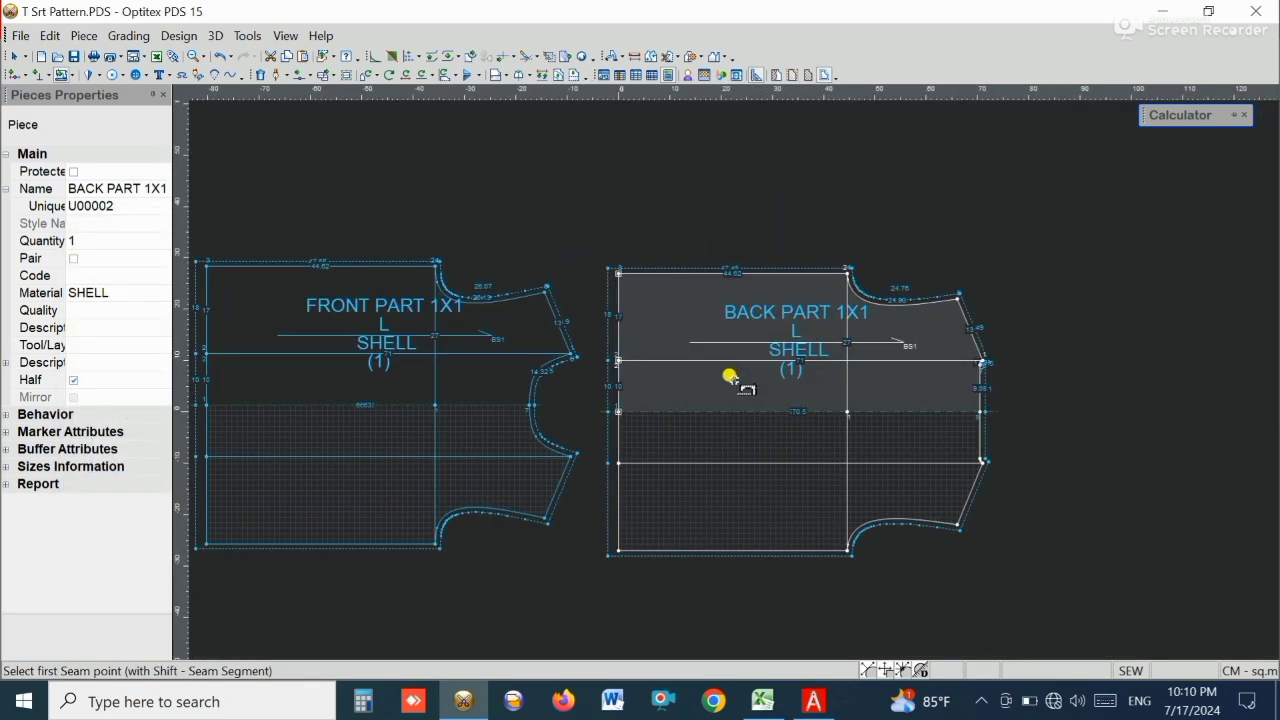
- Leave the Seam tool, select the front piece, and save the pattern file
key(Home)
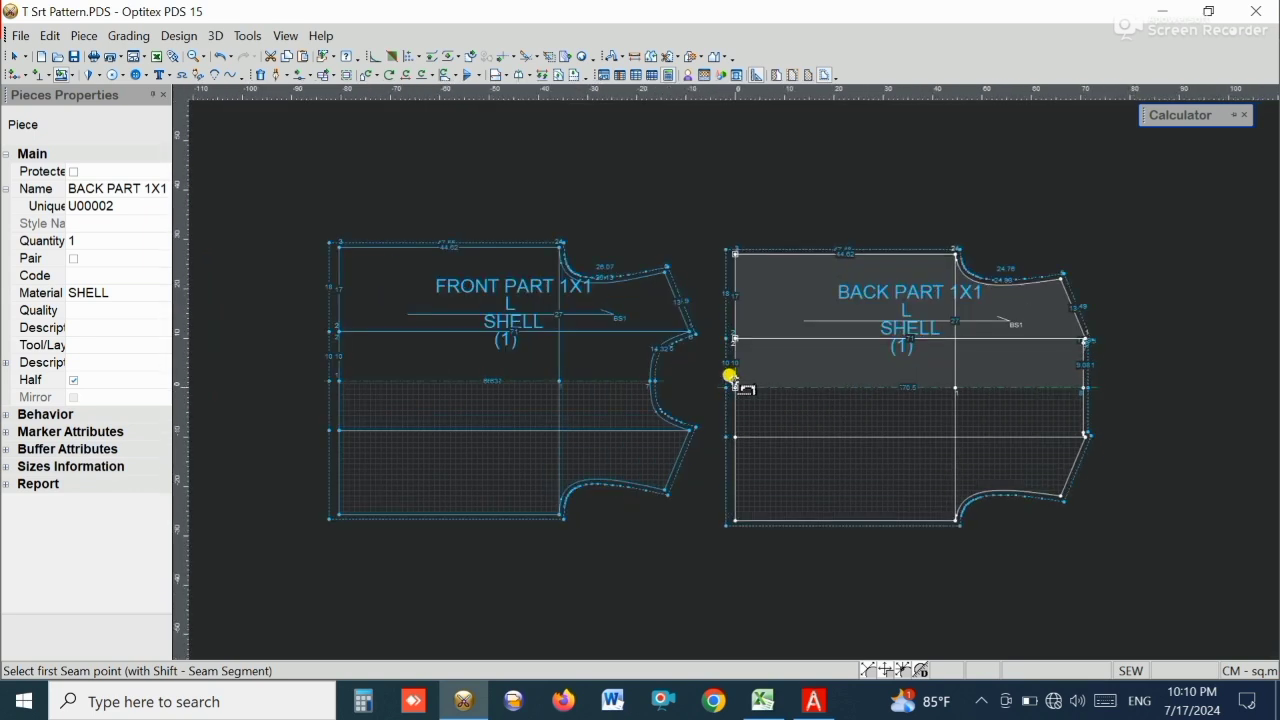
right_click(806, 158)
click(843, 172)
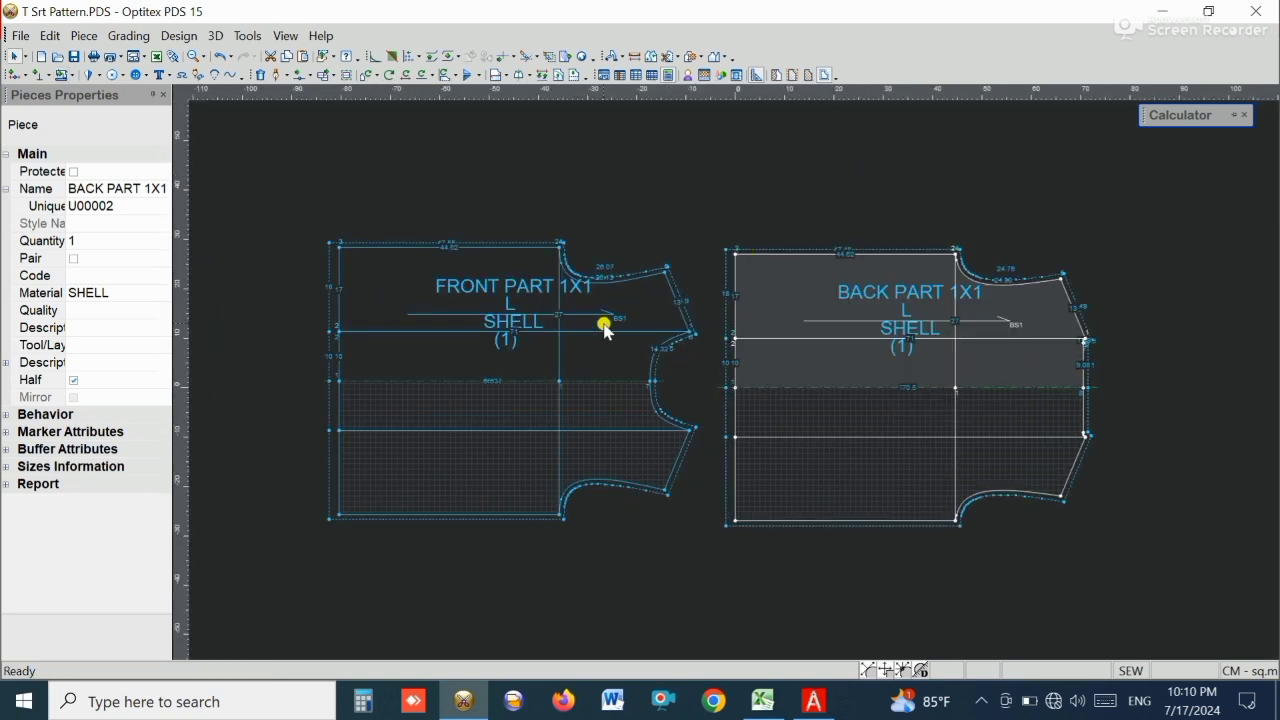
click(654, 310)
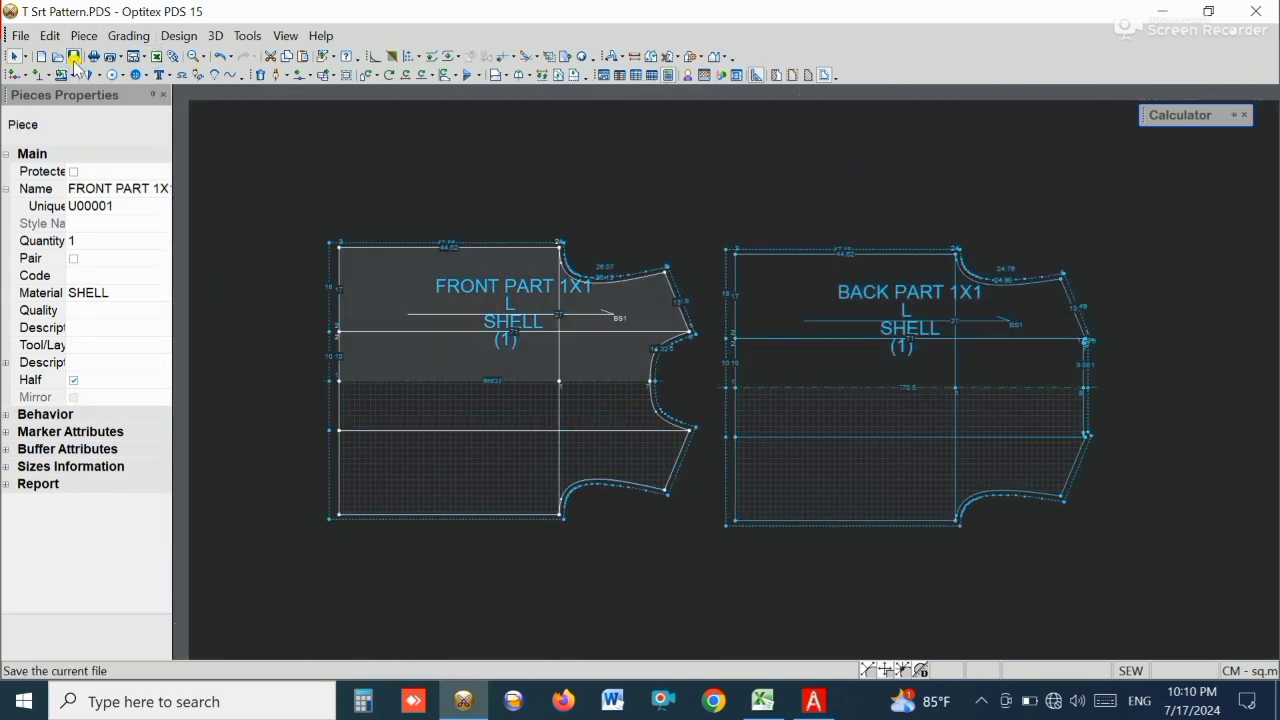
click(74, 57)
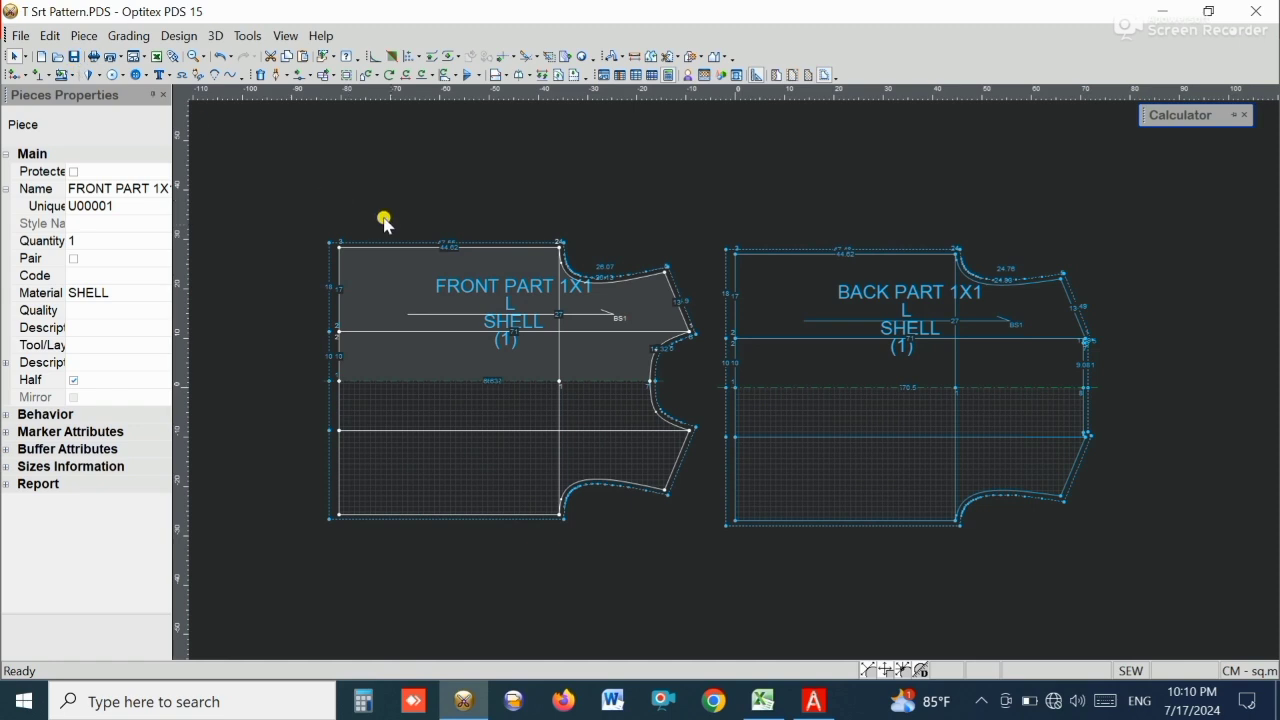
- Hide the seam allowance display on both pieces, keeping the front piece selected
click(812, 308)
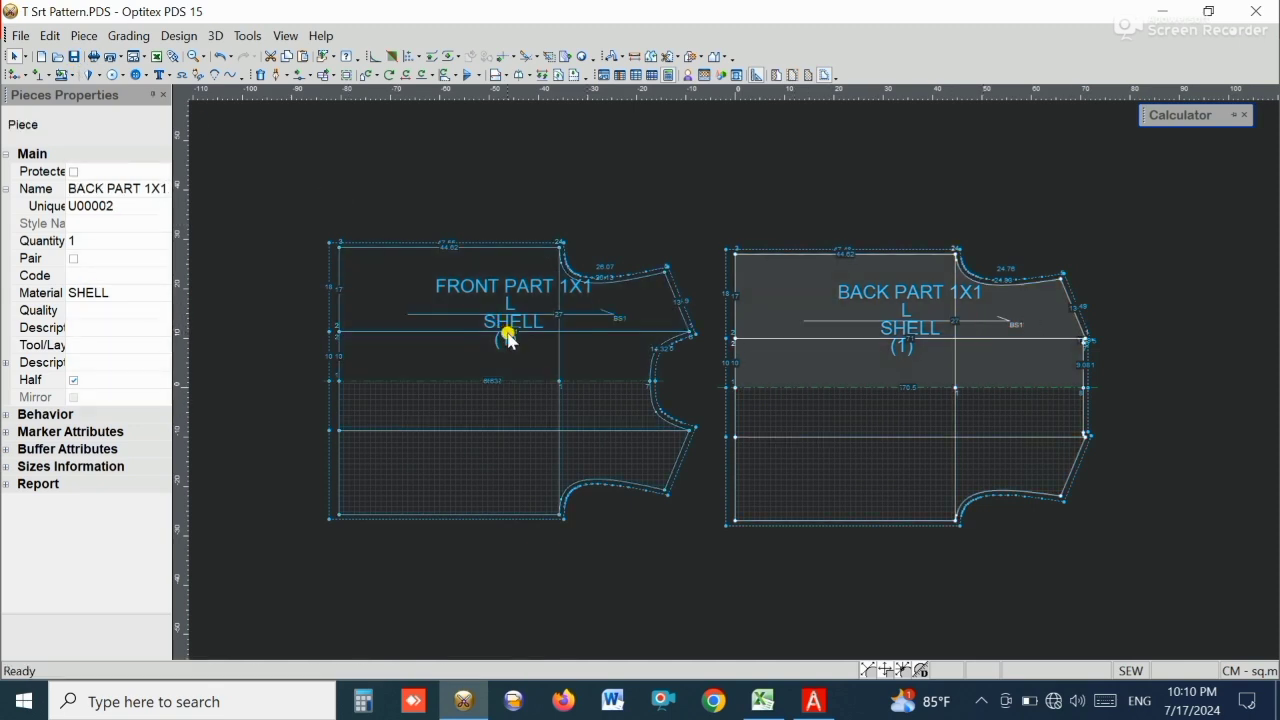
click(380, 300)
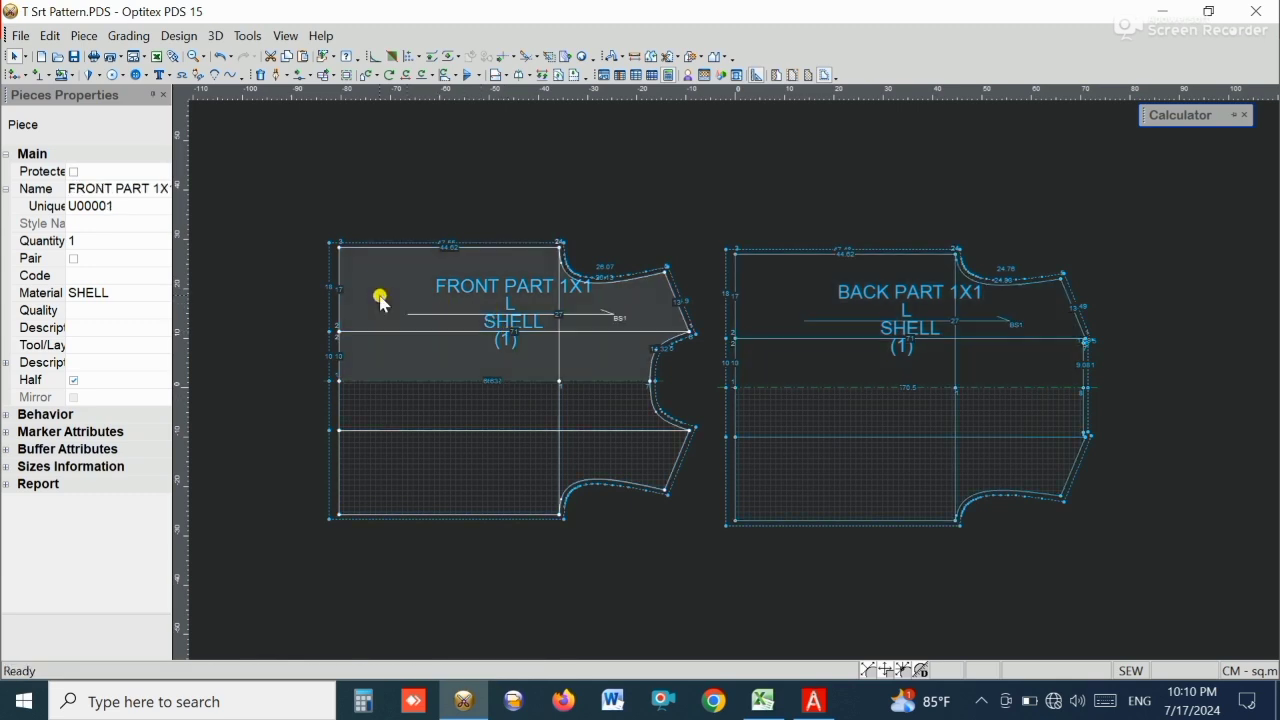
click(380, 297)
click(286, 36)
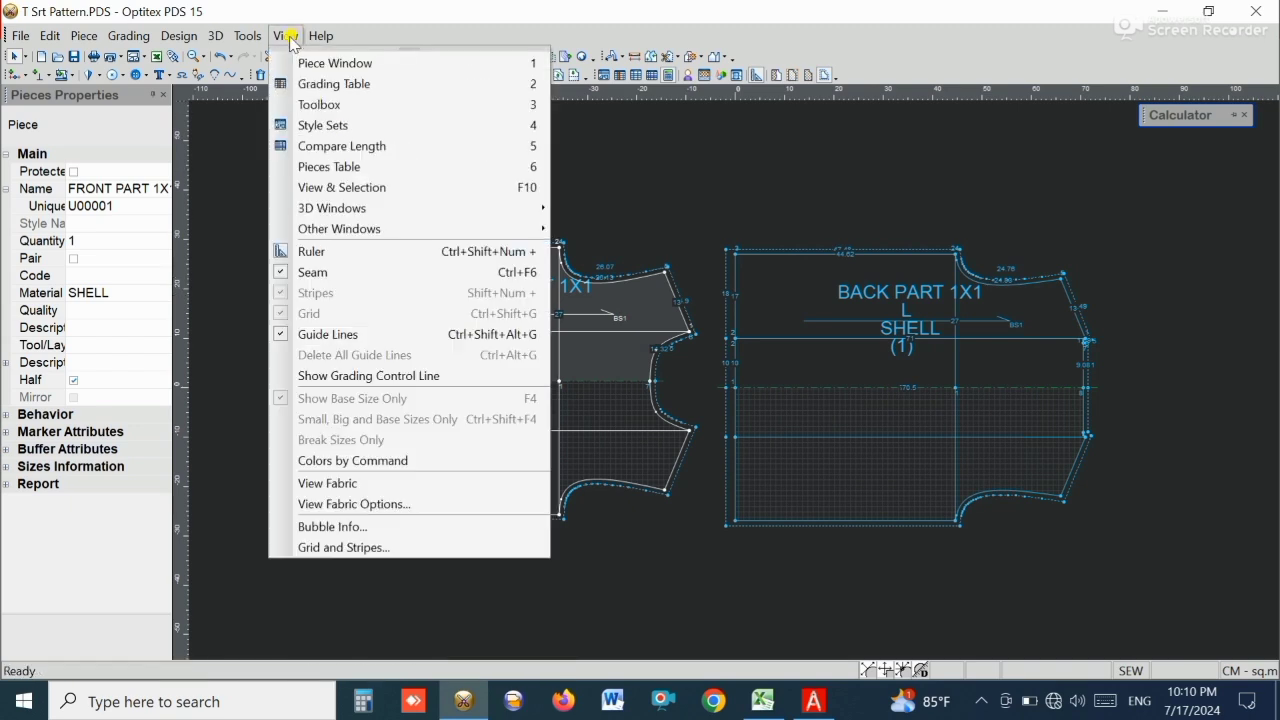
click(381, 274)
click(523, 262)
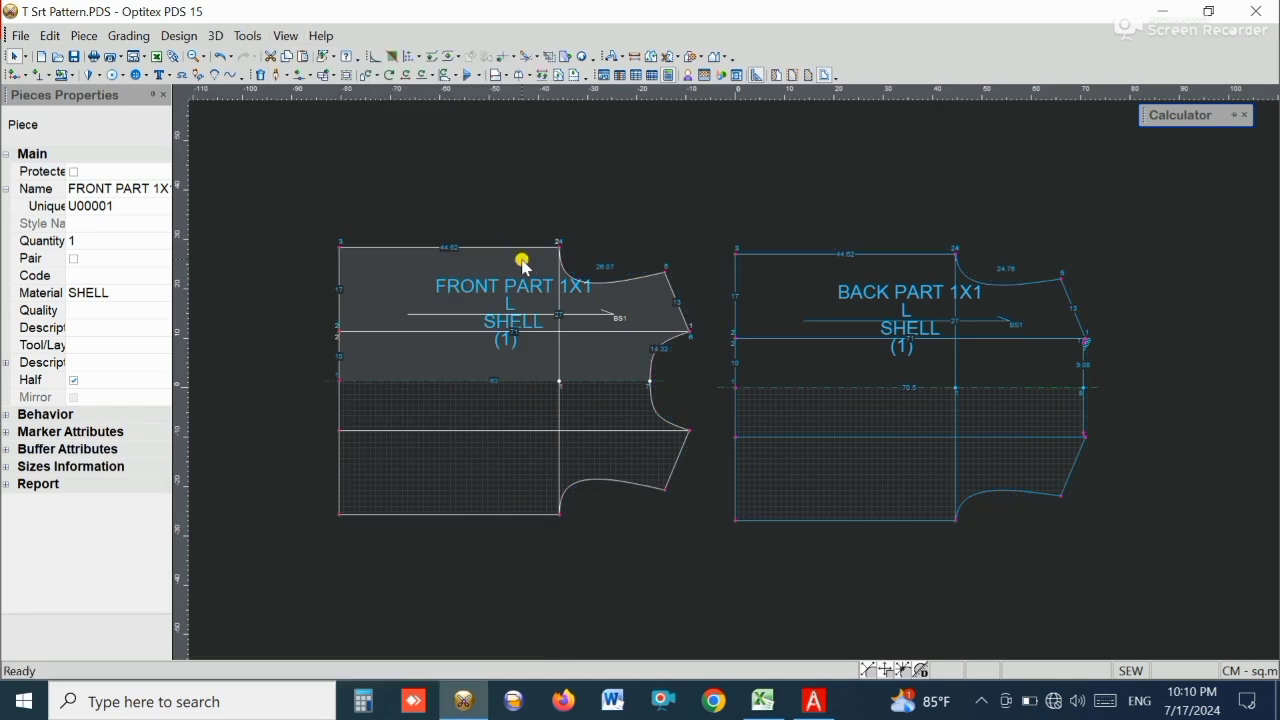
- Open the Grading Table for the front piece
click(128, 36)
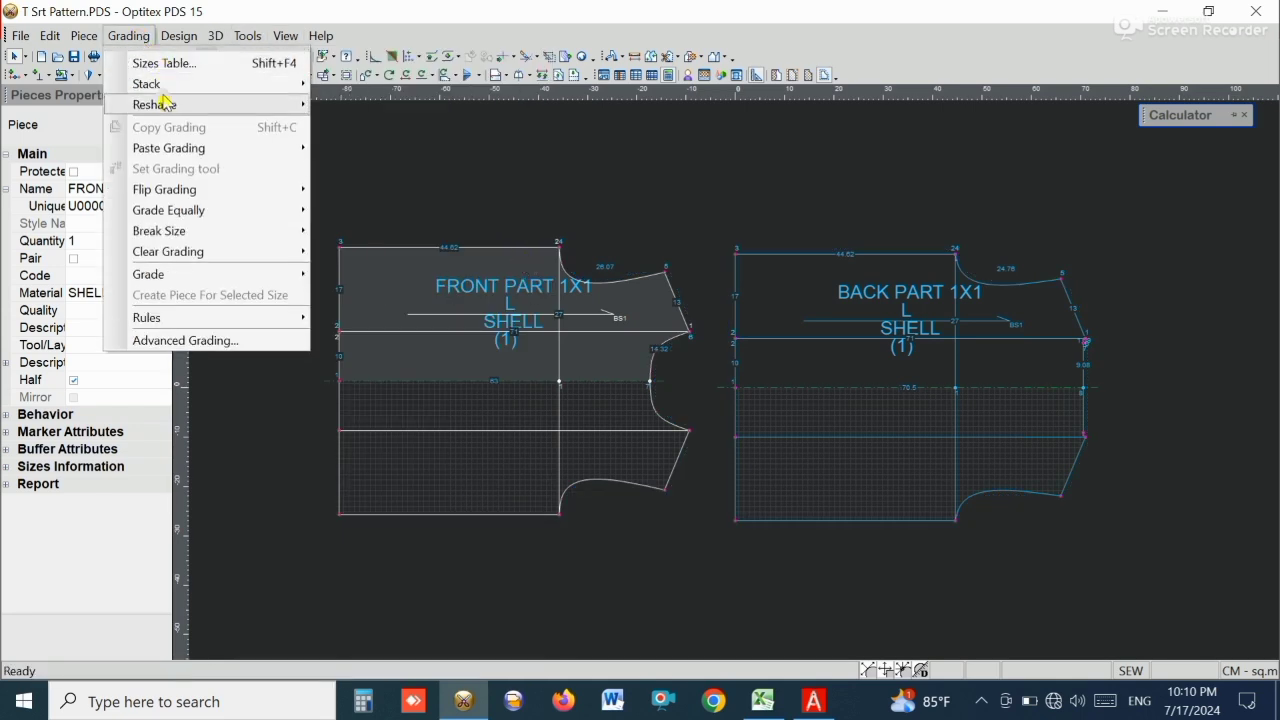
mouse_move(171, 157)
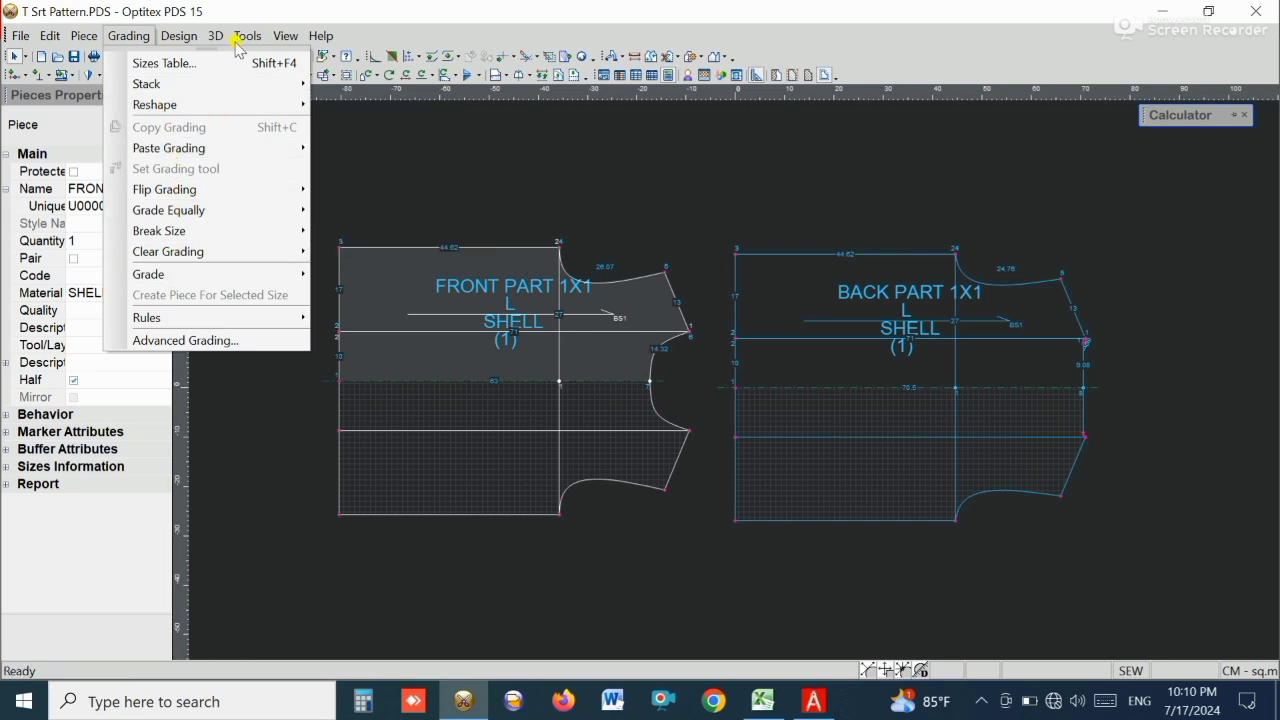
mouse_move(241, 40)
mouse_move(301, 40)
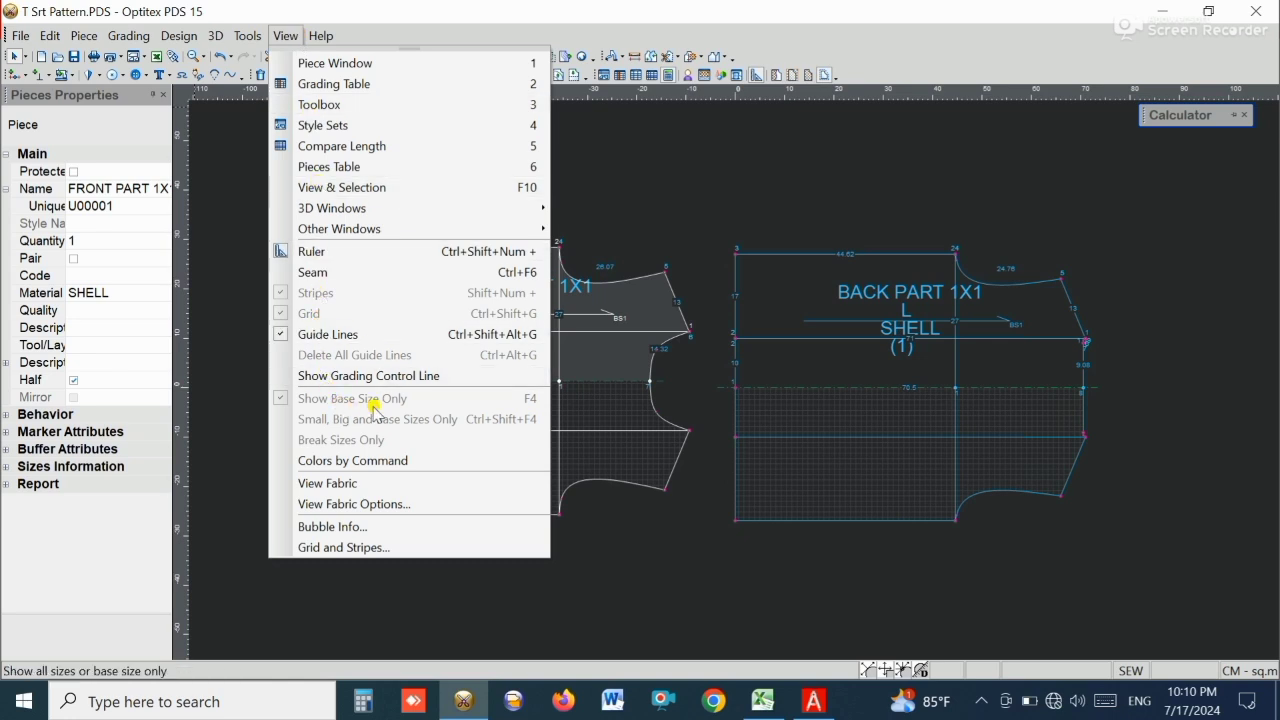
click(321, 86)
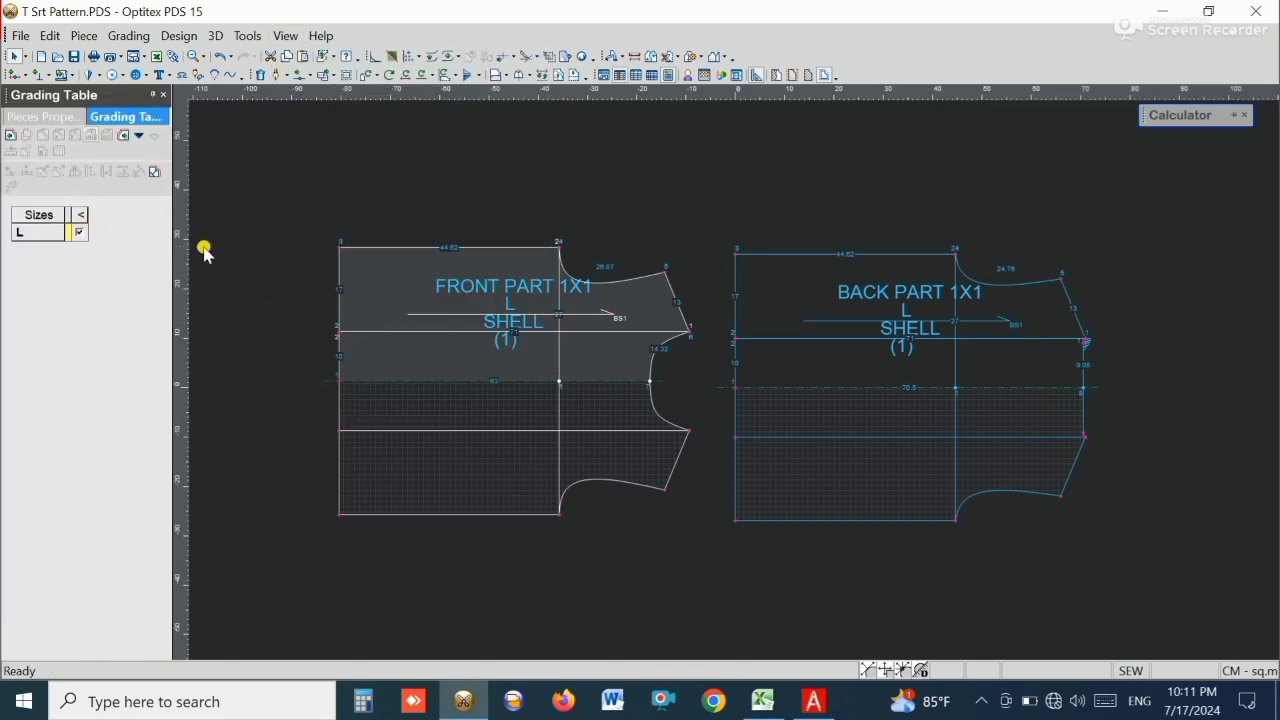
- Open the Sizes Table for the pattern and check the size columns in the Excel polo spec sheet
click(379, 287)
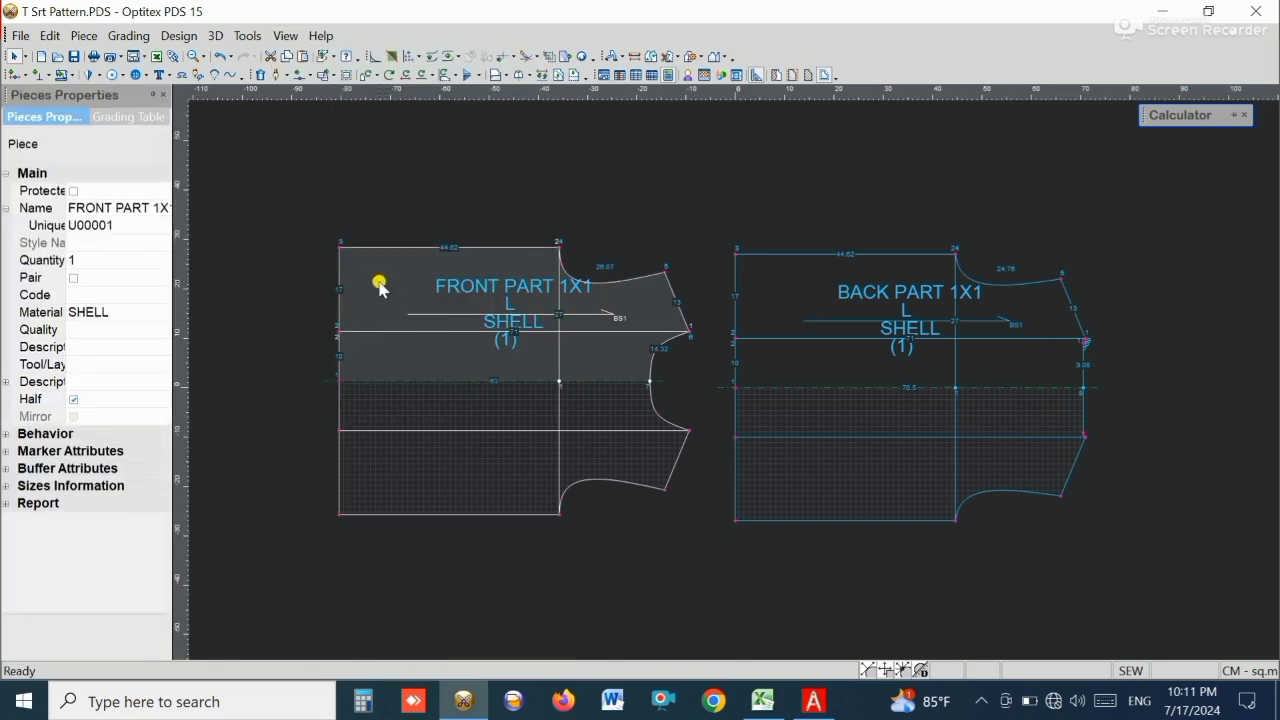
click(762, 701)
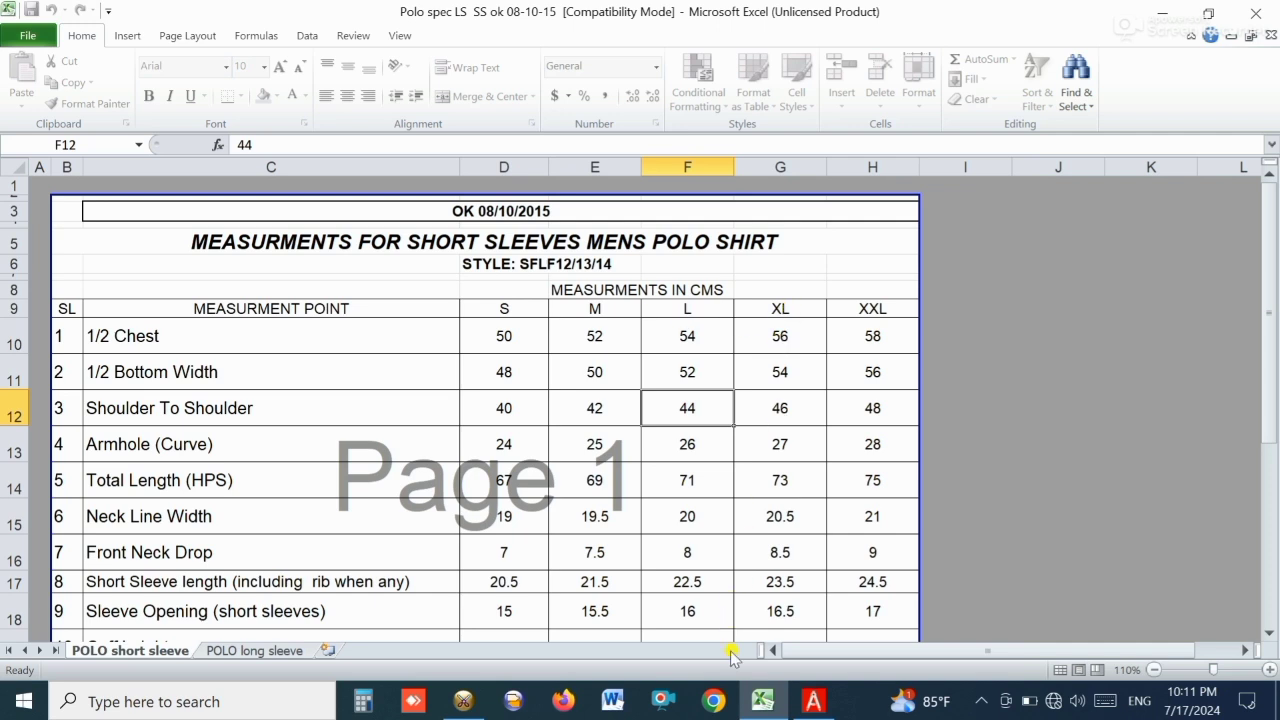
click(463, 701)
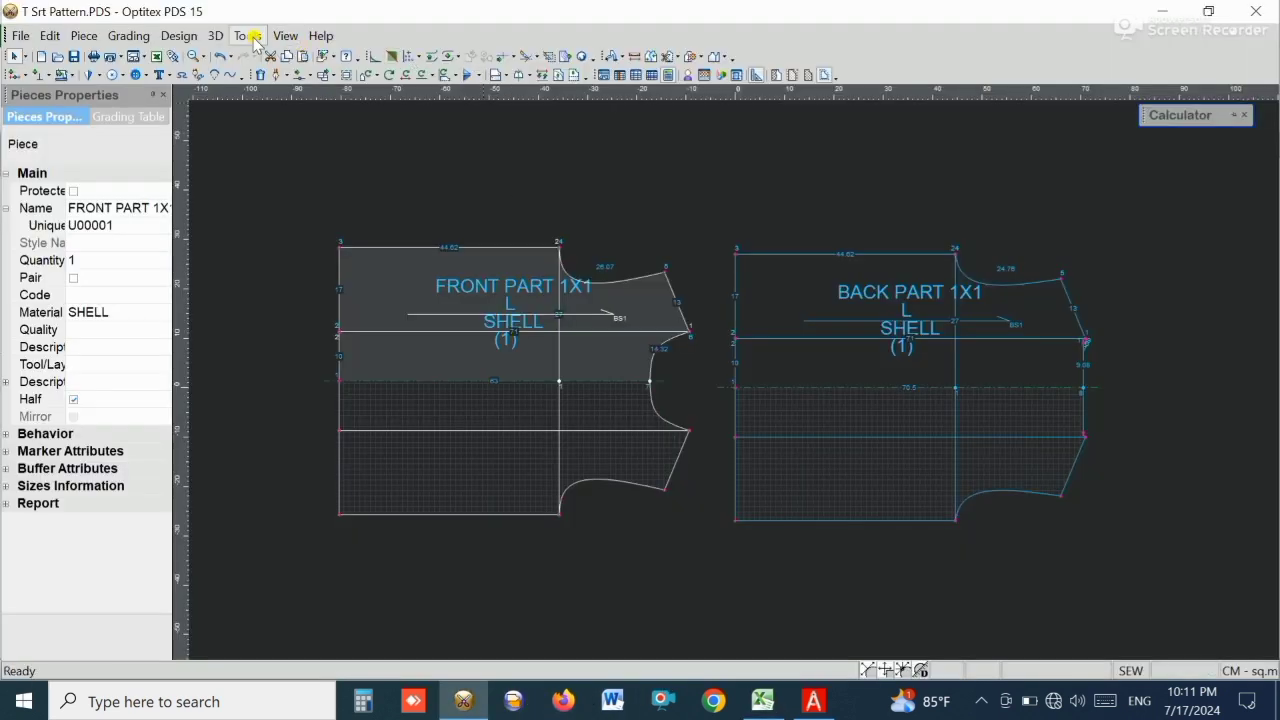
click(125, 36)
click(155, 64)
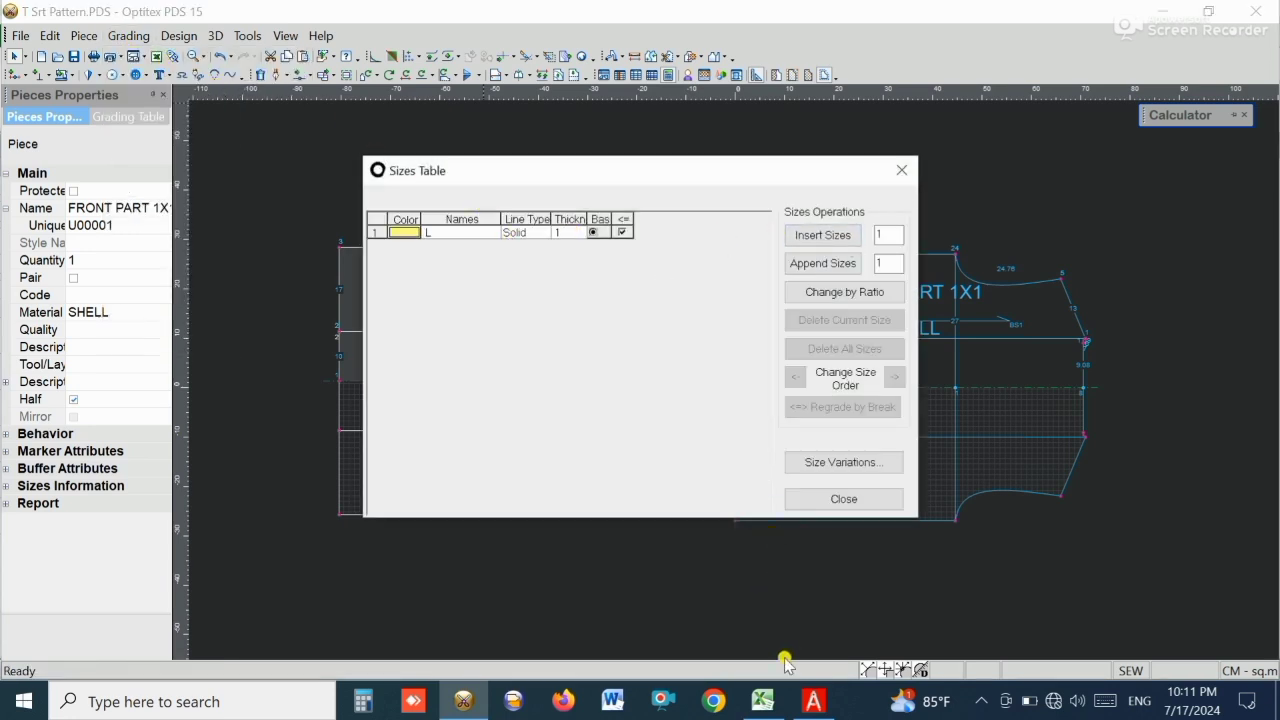
click(763, 702)
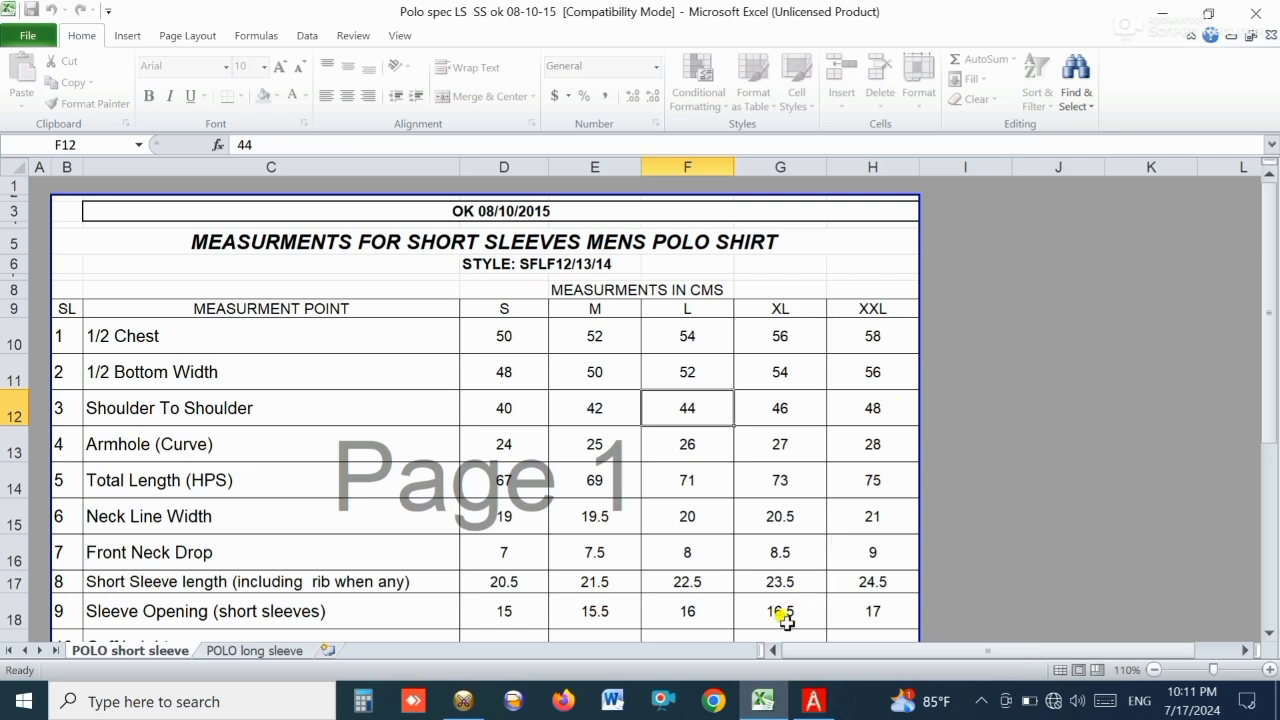
click(446, 702)
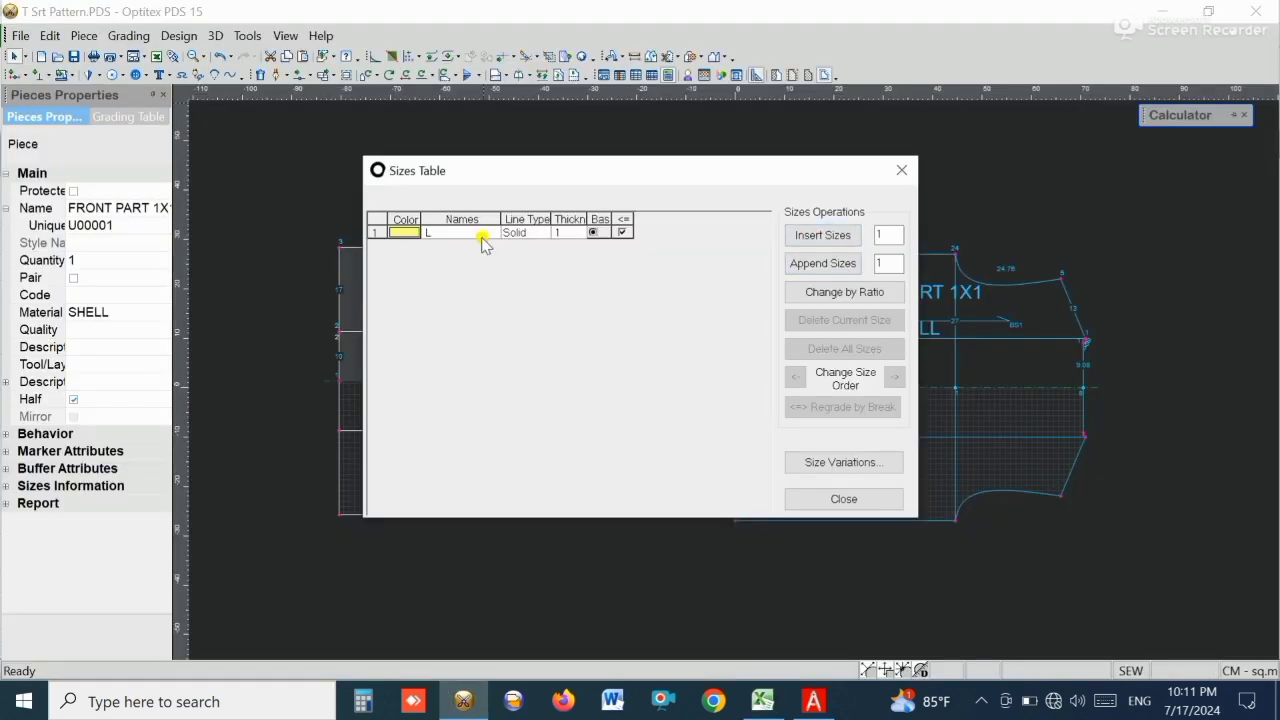
- Insert two sizes before base size L and append two sizes after it in the Sizes Table
double_click(887, 234)
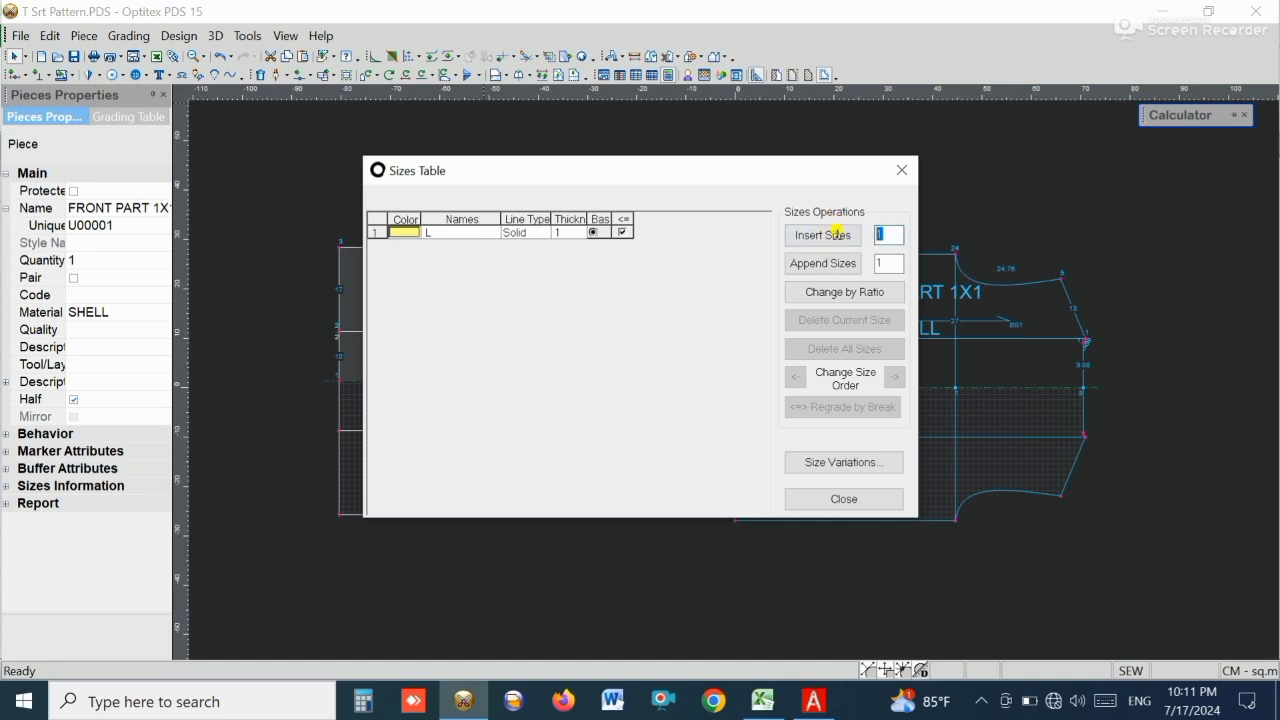
click(815, 238)
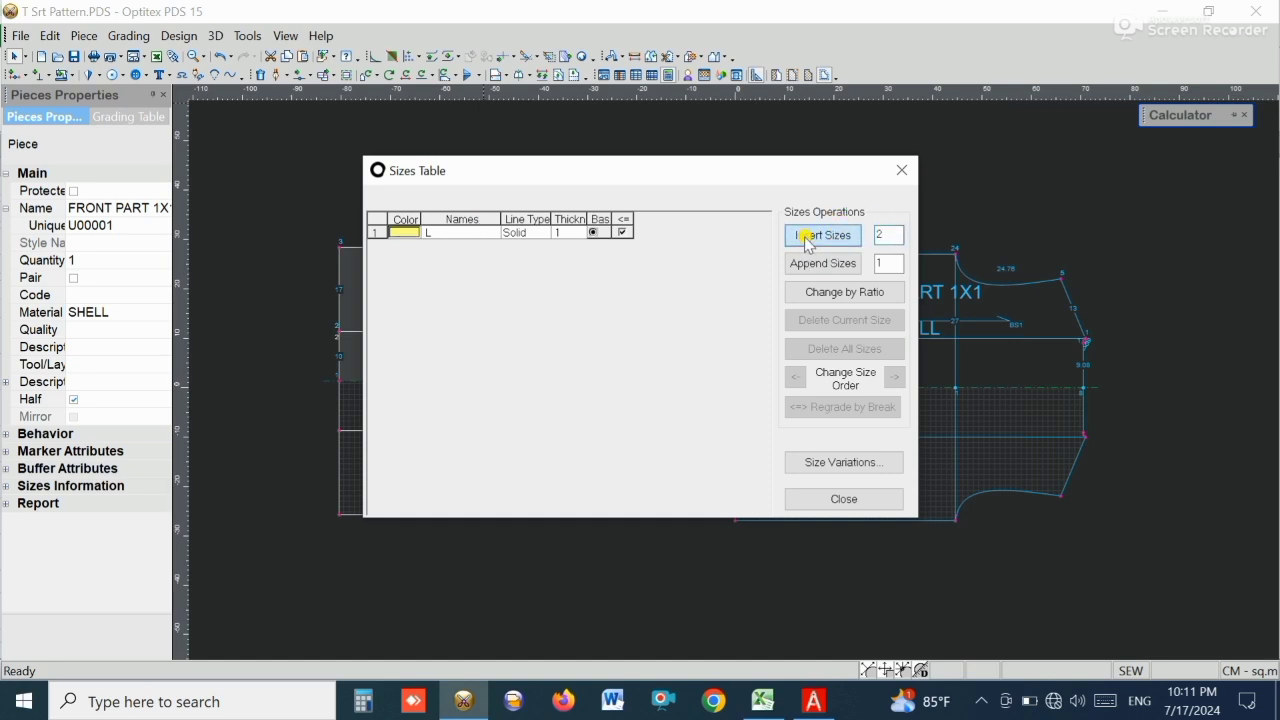
click(618, 259)
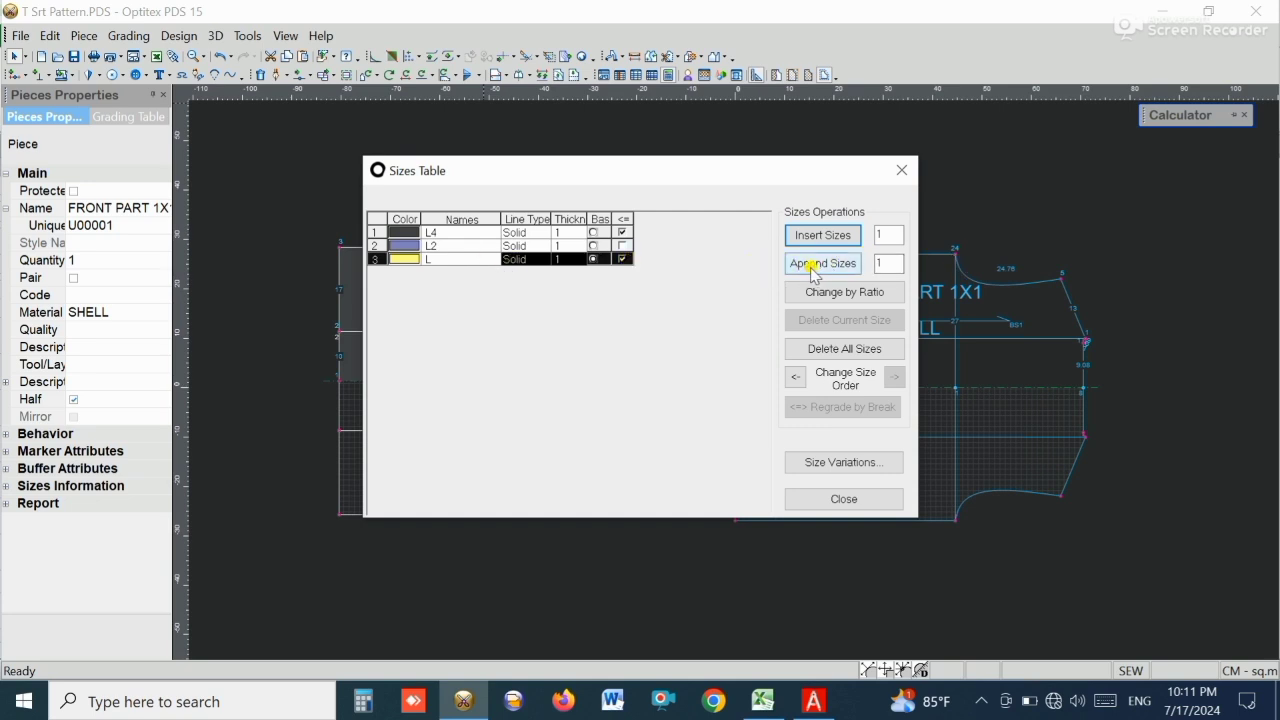
click(820, 270)
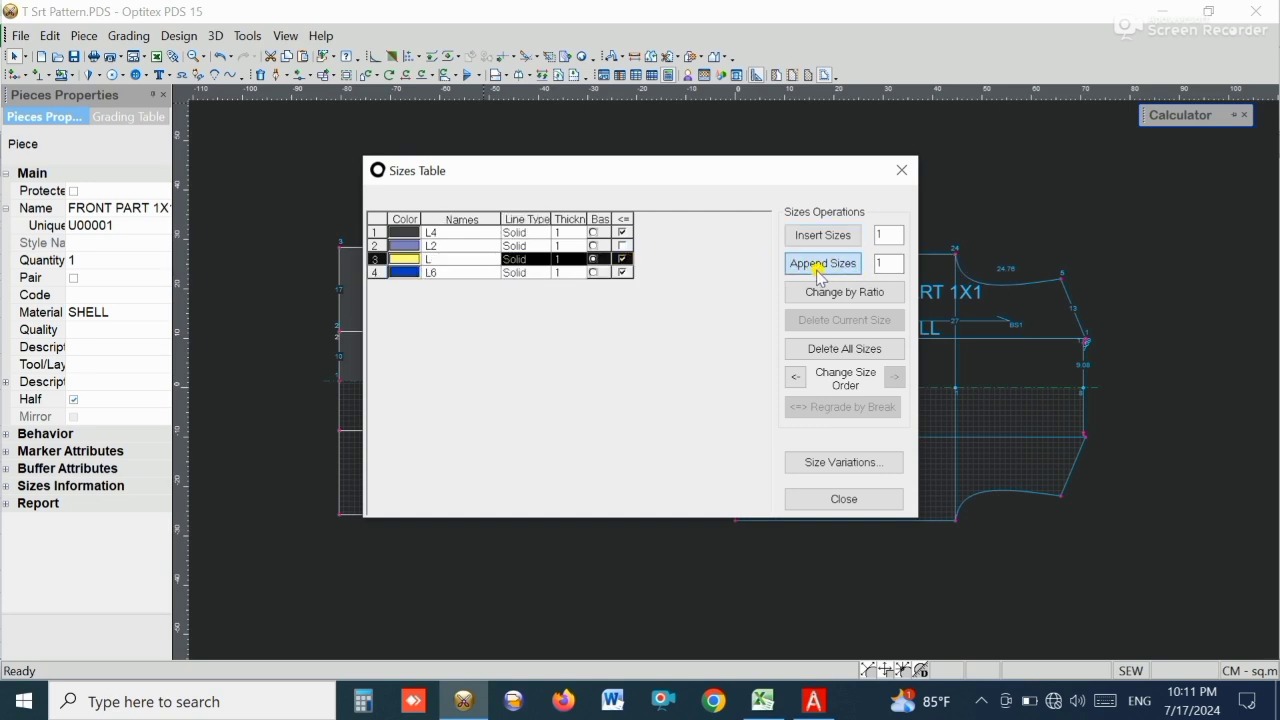
click(820, 270)
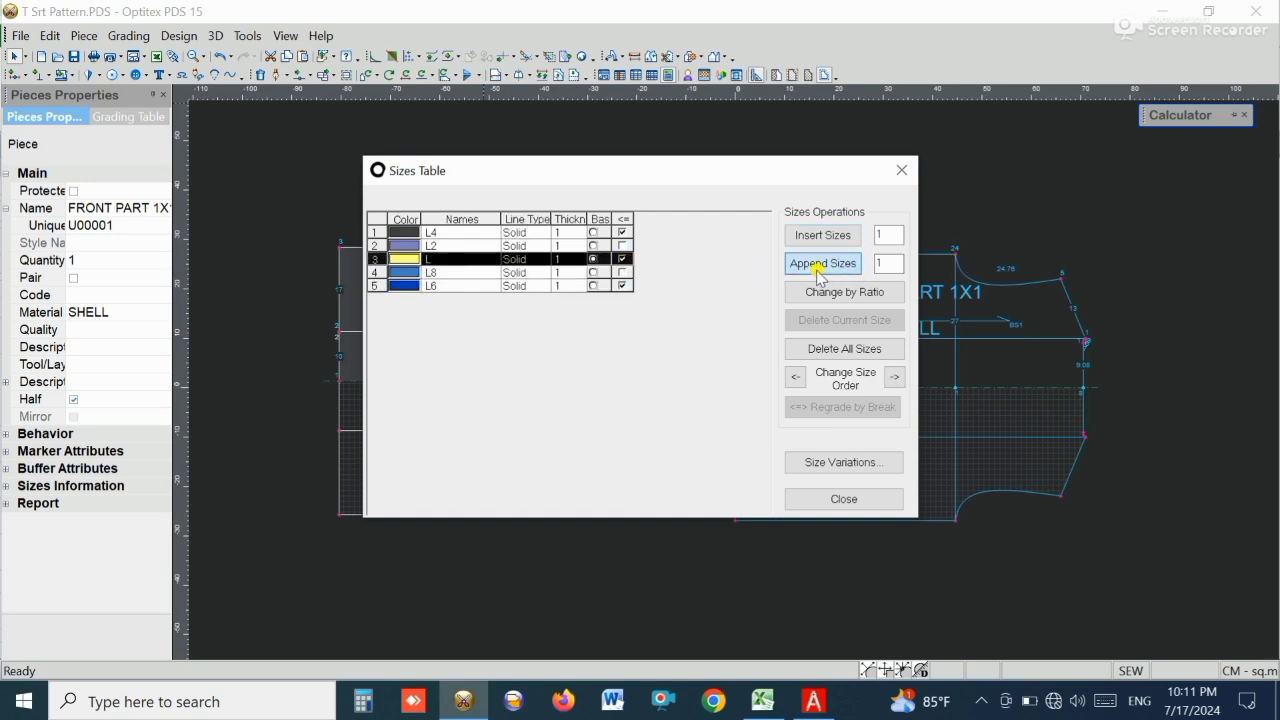
click(887, 262)
drag(890, 264, 840, 266)
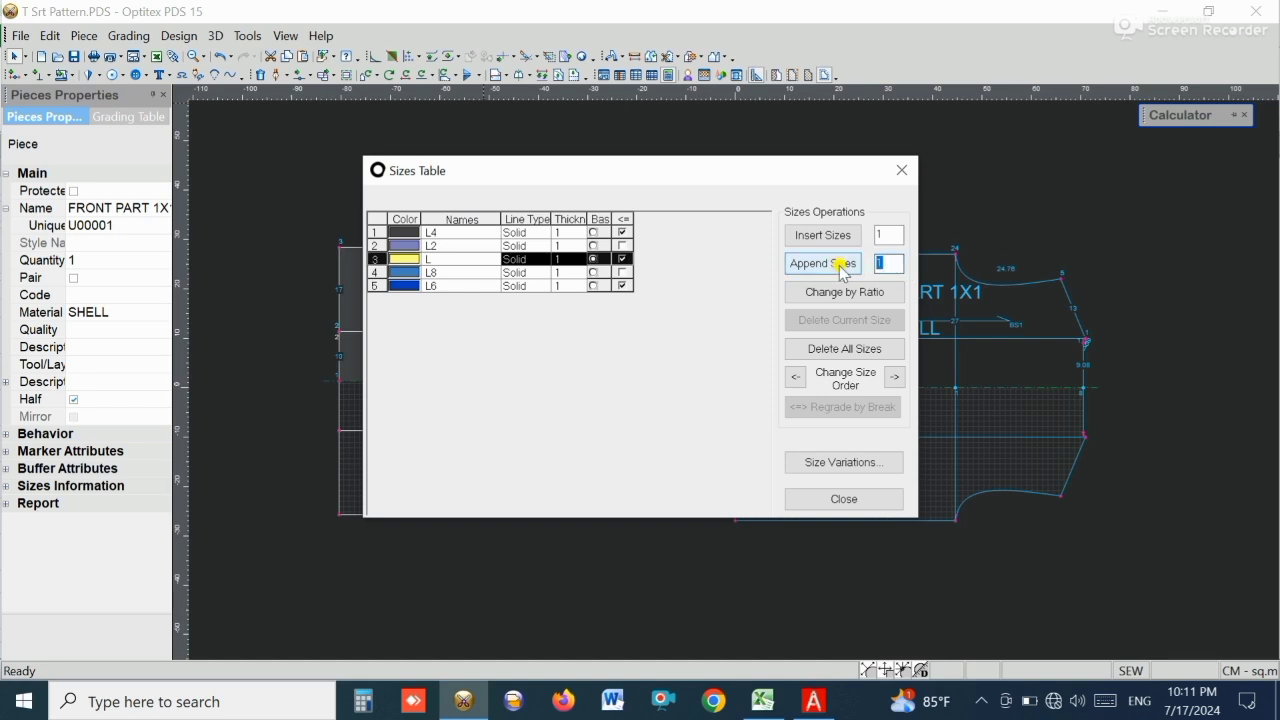
- Name the two sizes before L as S and M, and the two after it as XL and XXL
click(444, 234)
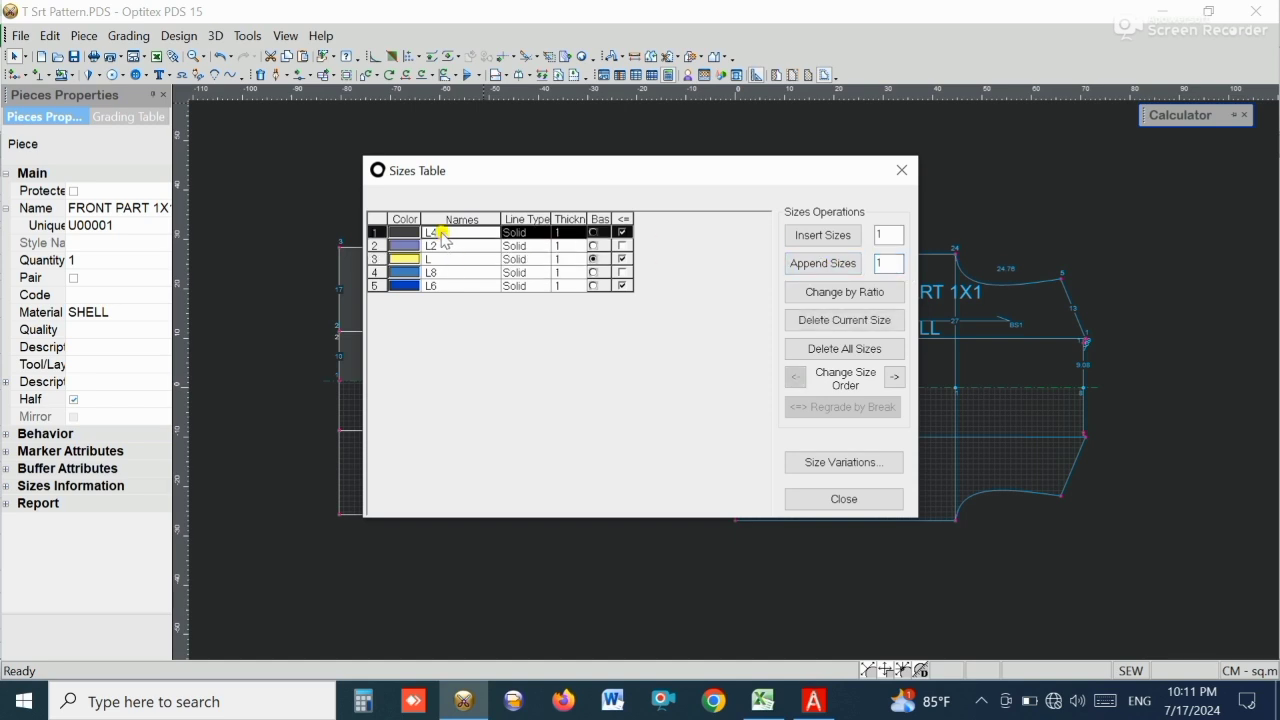
double_click(434, 234)
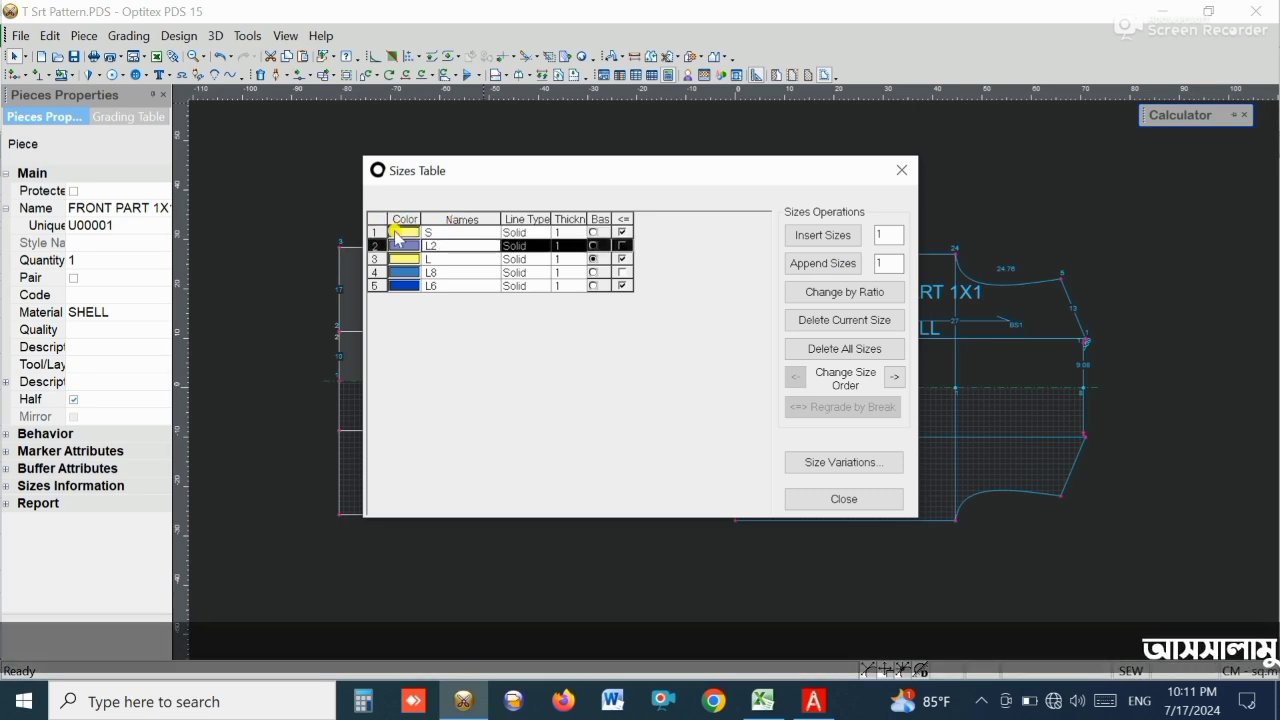
text(M)
key(Down)
key(Down)
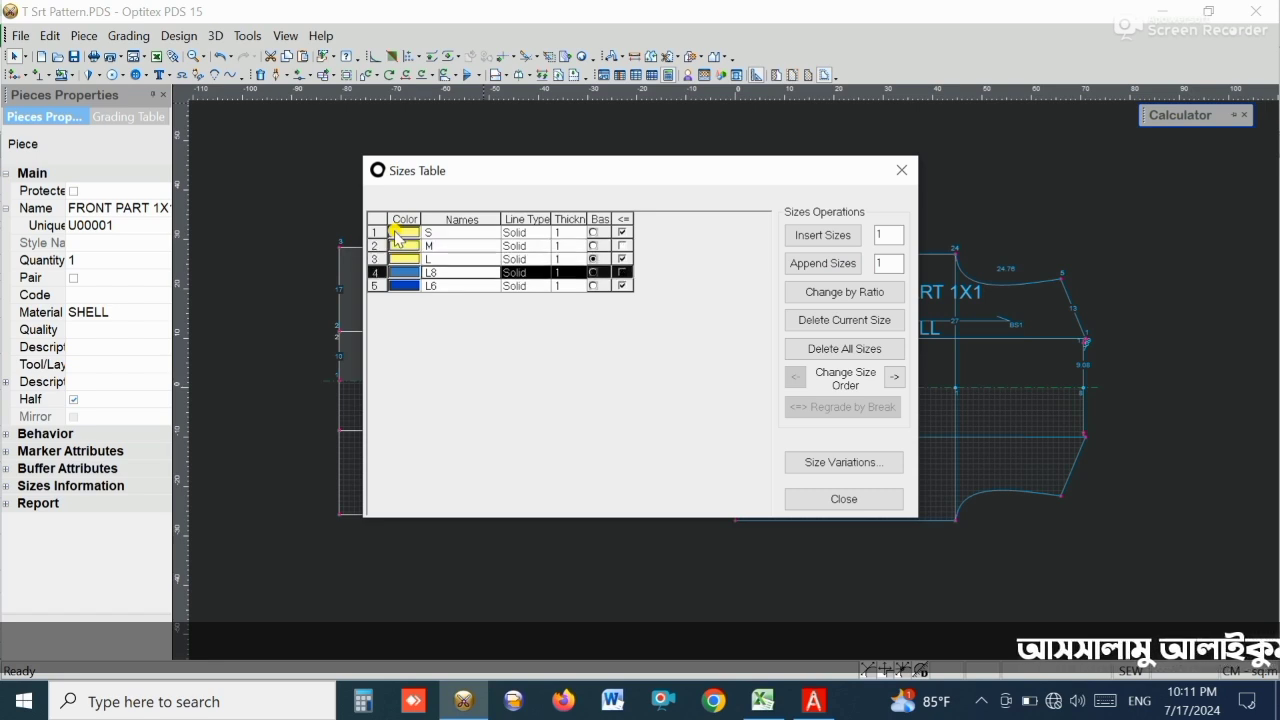
text(X)
key(Down)
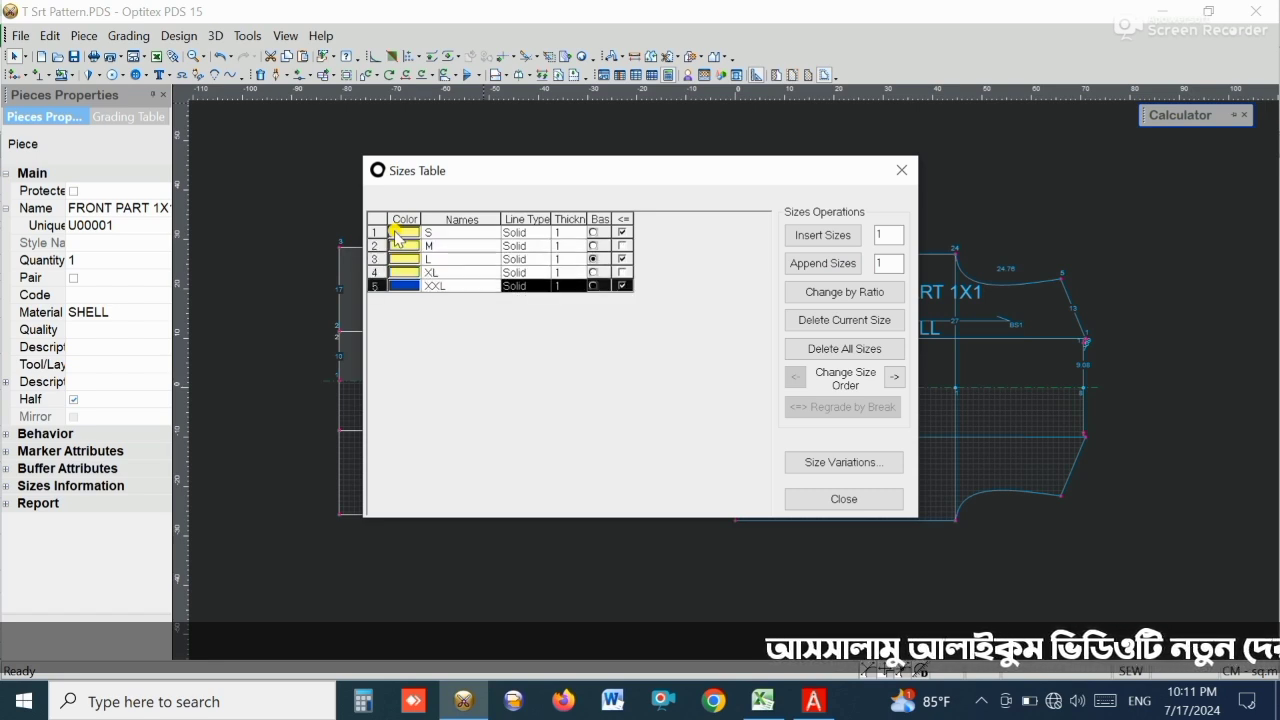
- Colour size S green, M orange and L light blue, and close the Sizes Table
click(397, 238)
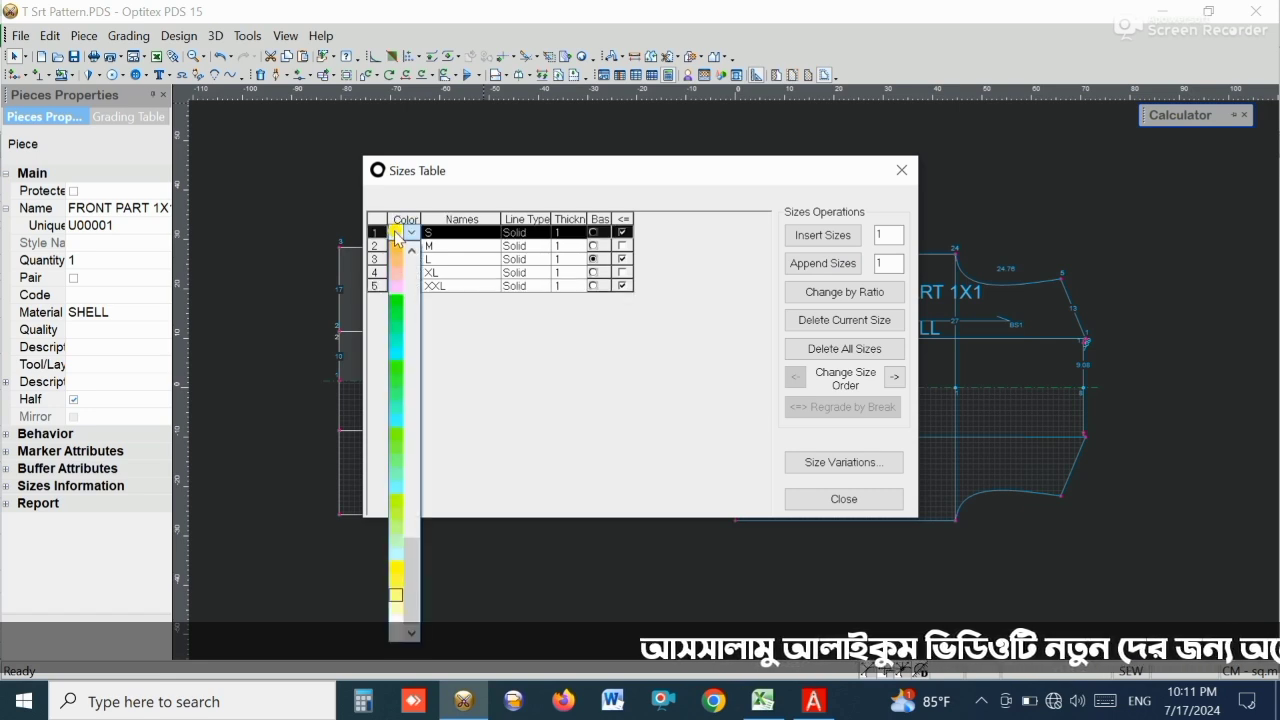
click(403, 305)
click(397, 245)
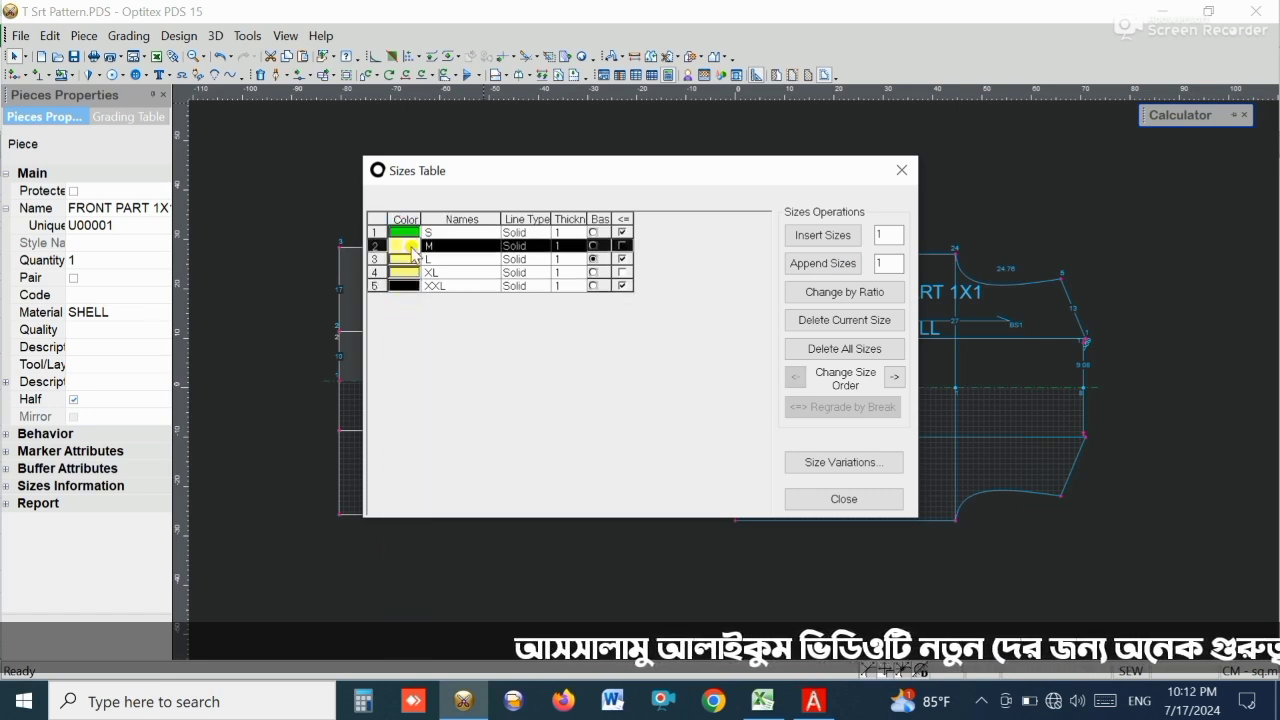
click(397, 262)
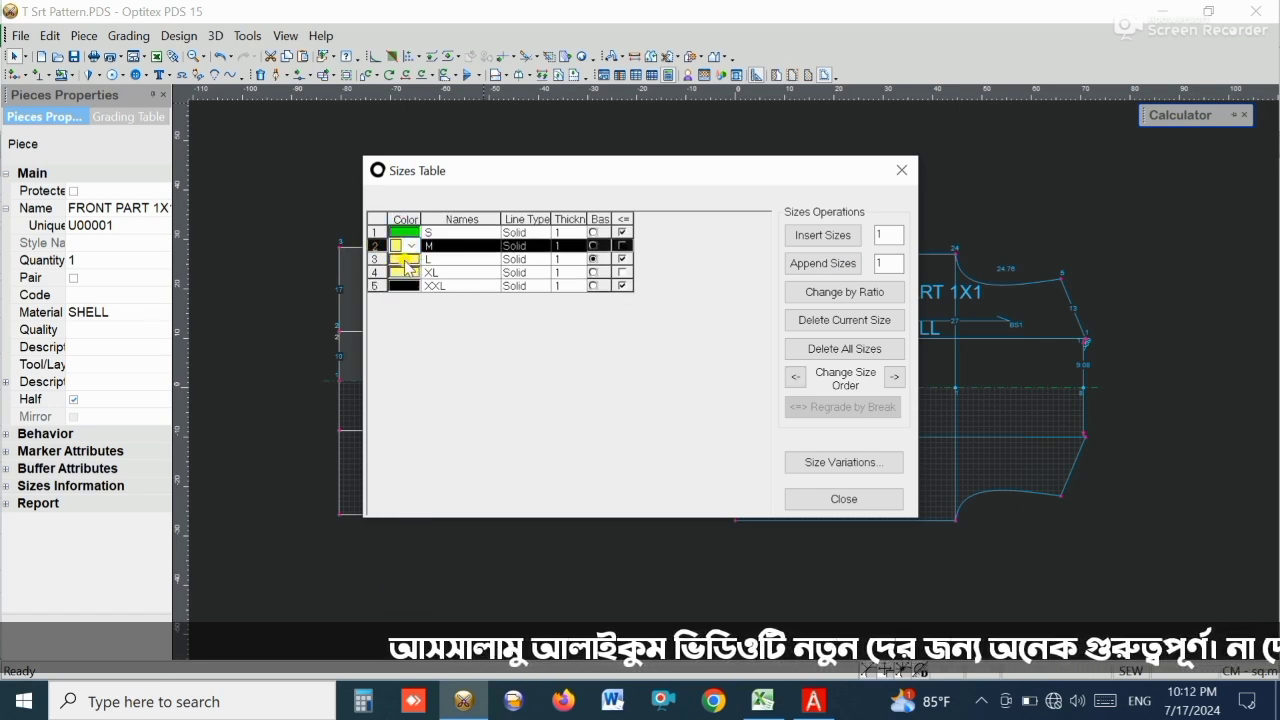
click(398, 249)
click(398, 263)
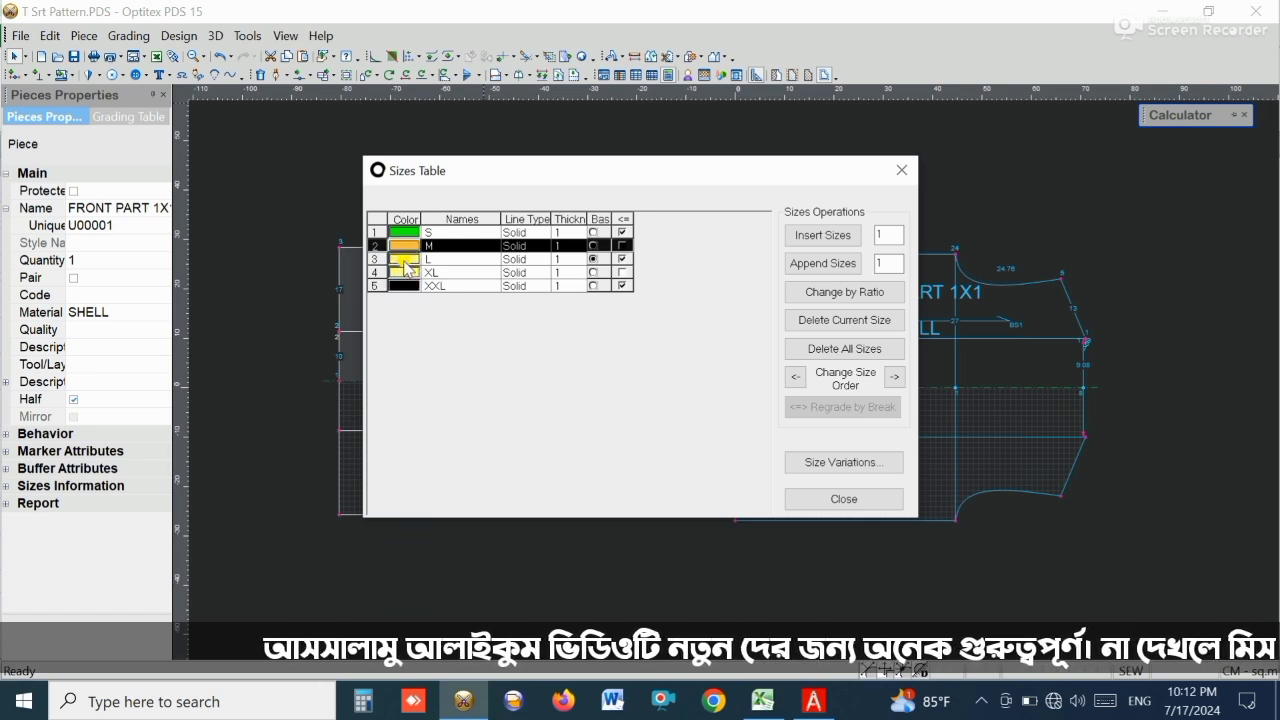
click(403, 260)
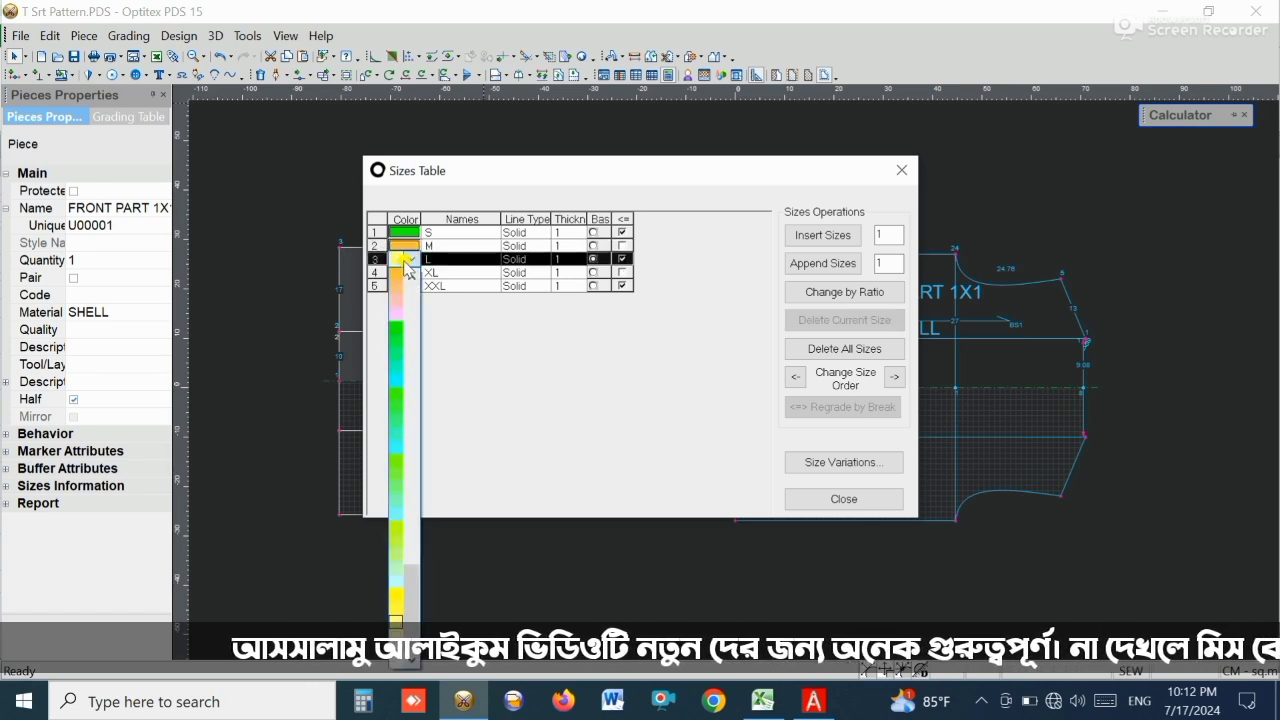
click(398, 586)
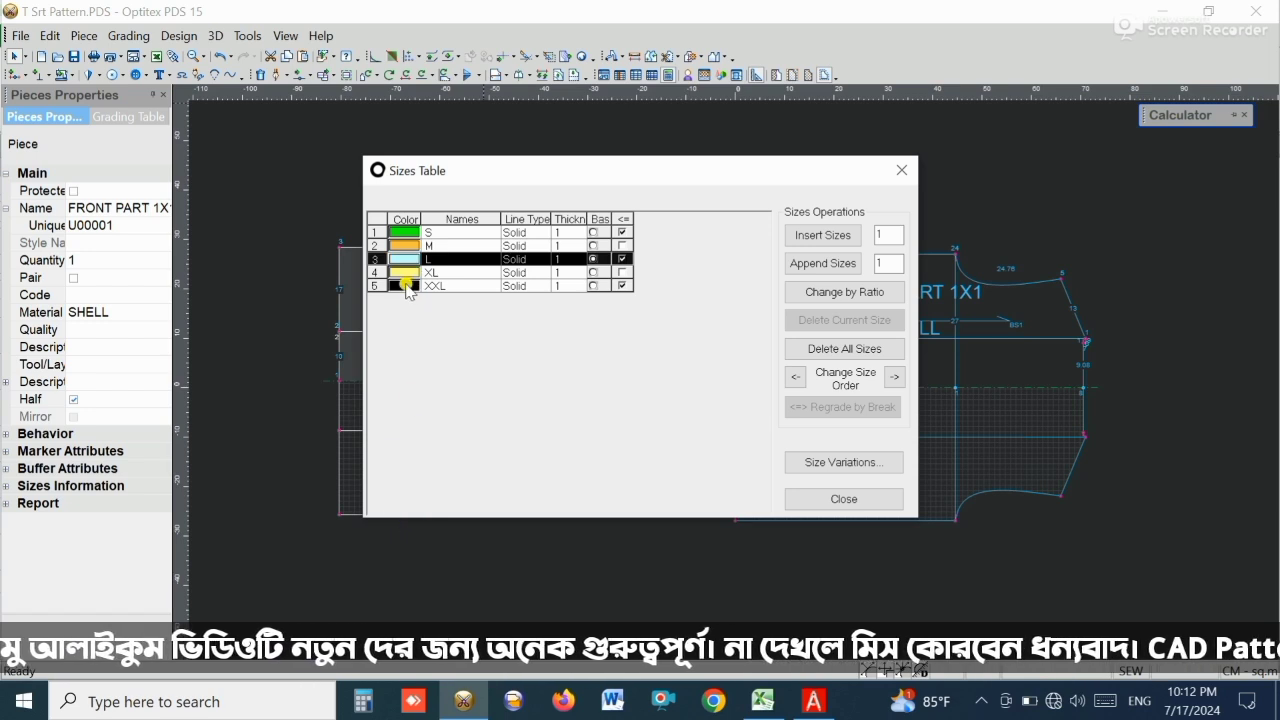
click(842, 497)
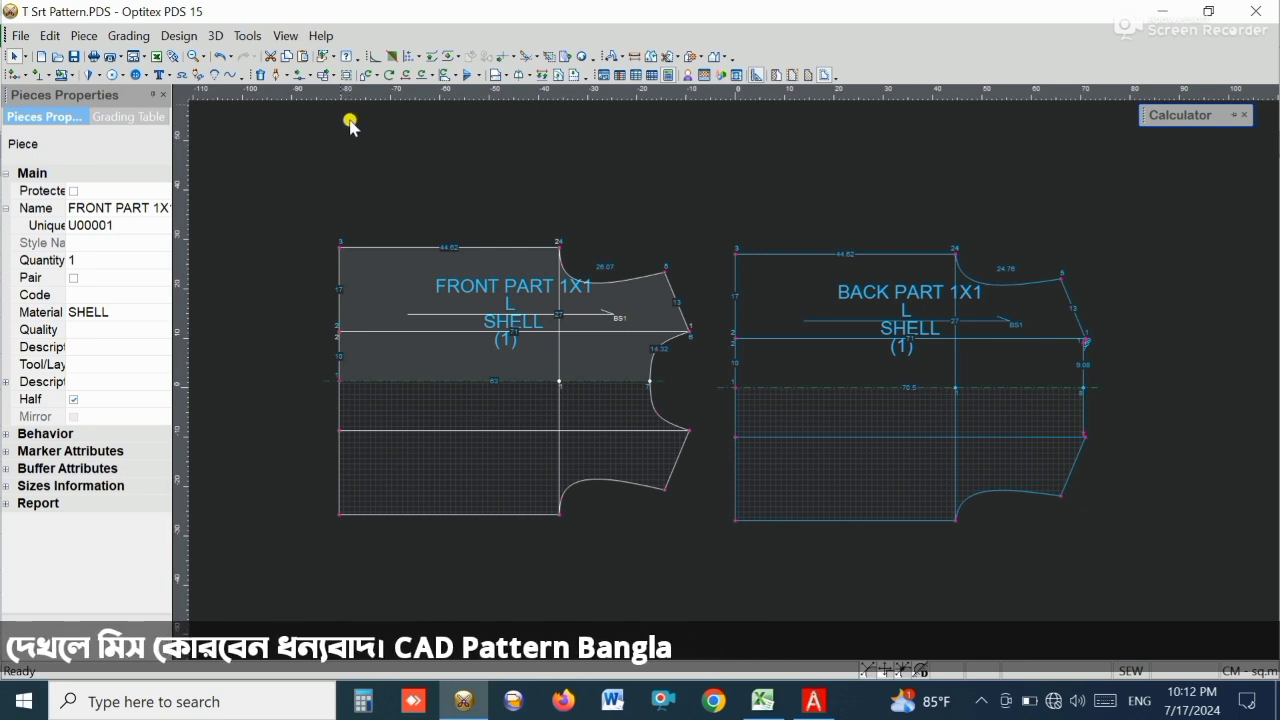
- Show the Grading Table for the front piece and review the measurements per size in the Excel spec sheet
click(295, 37)
click(296, 38)
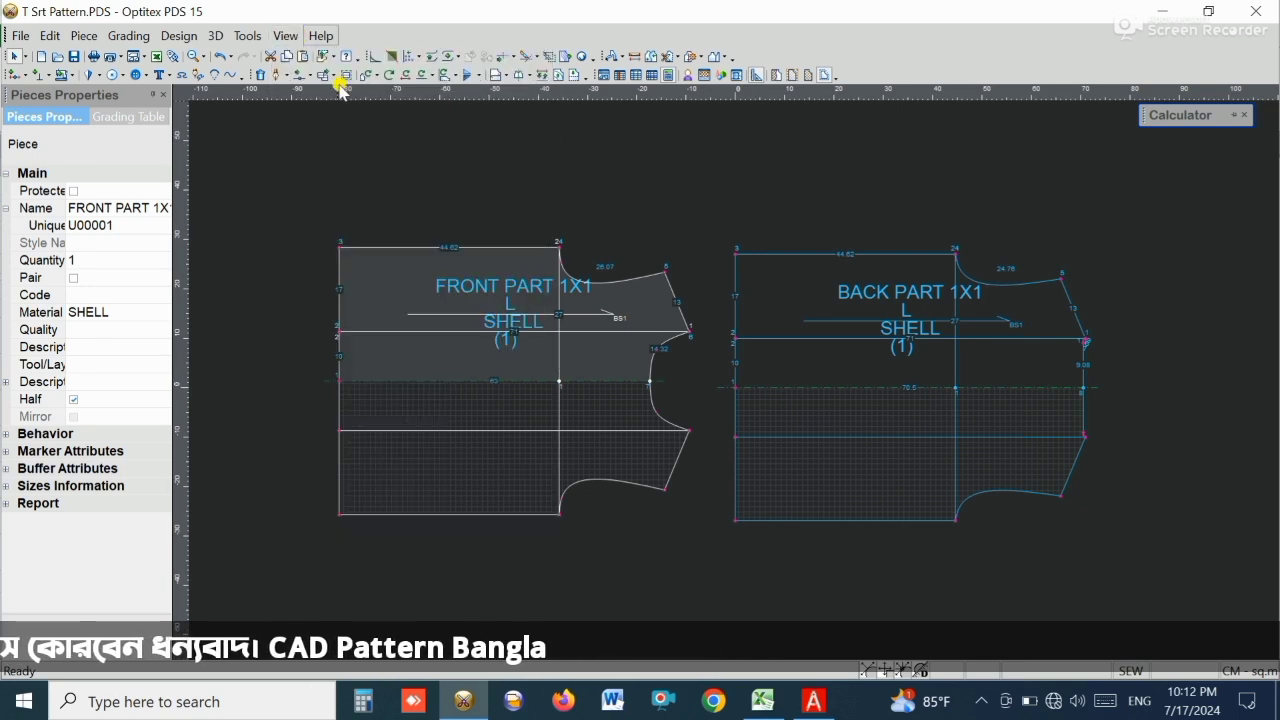
click(290, 37)
click(334, 84)
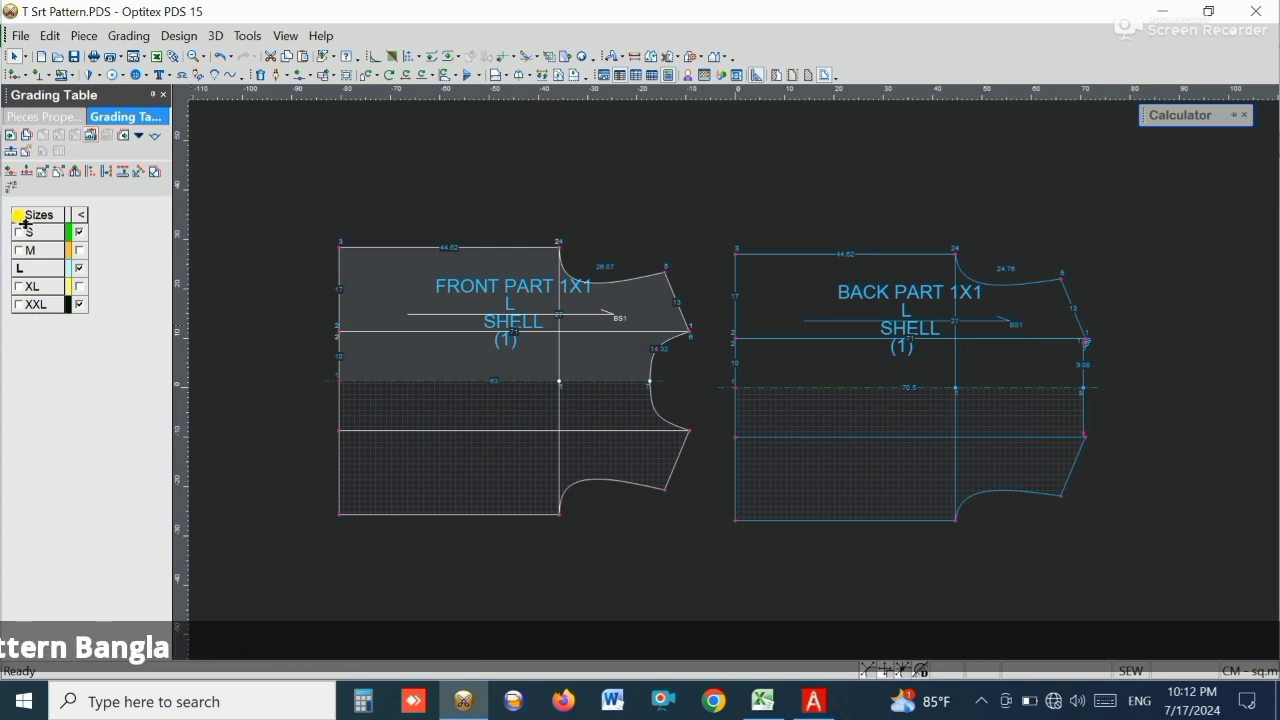
click(758, 698)
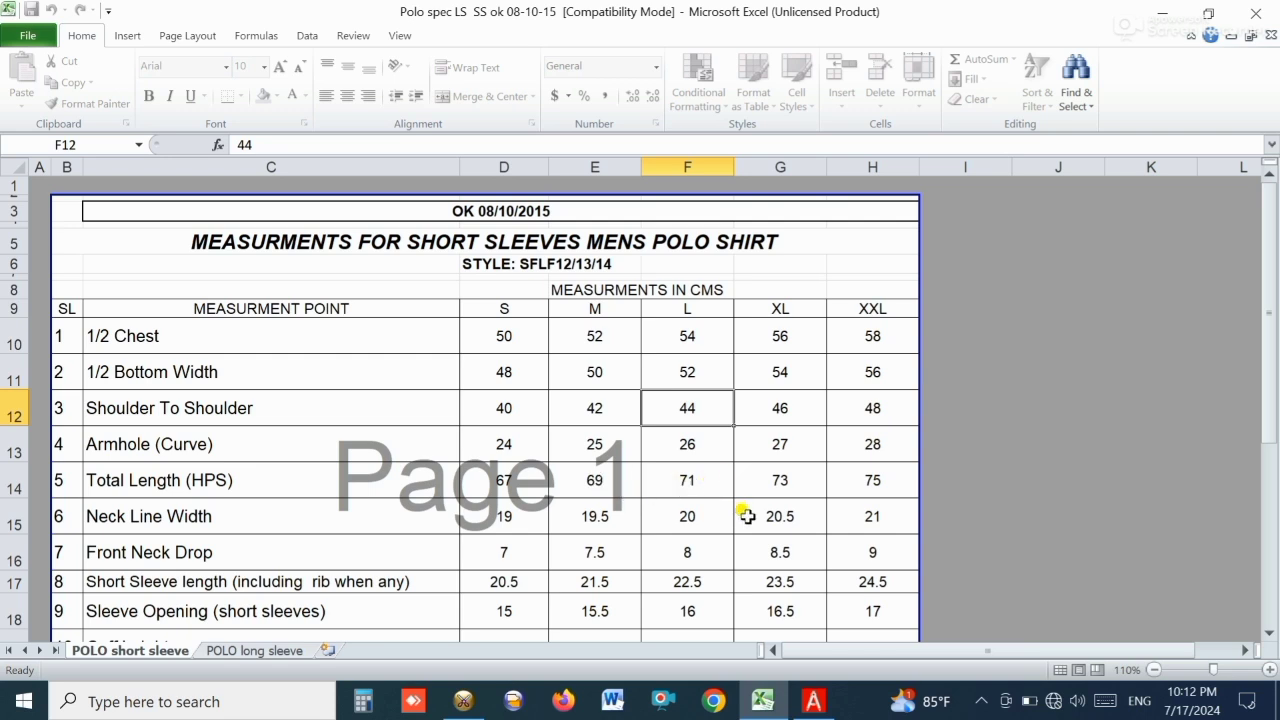
click(463, 701)
- Select the front piece's corner point where the hem meets the side seam to show its grading values
scroll(726, 374, up, 4)
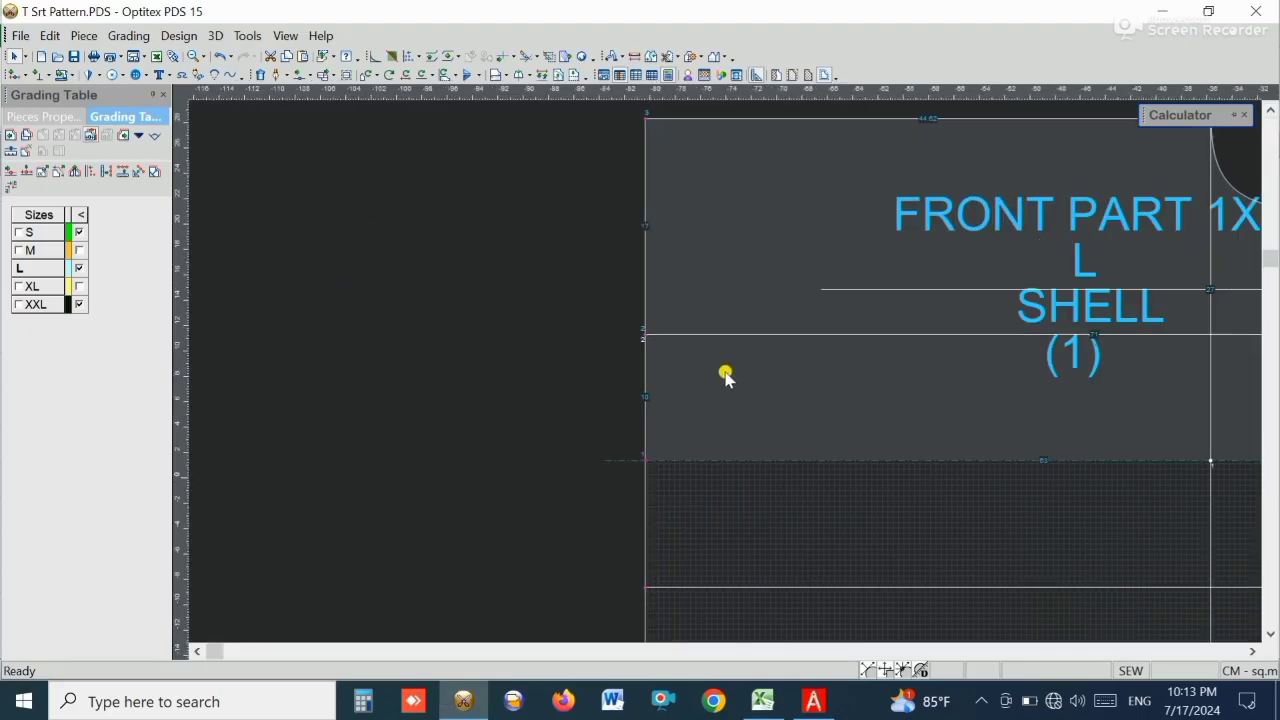
scroll(771, 386, down, 2)
scroll(726, 374, down, 1)
scroll(726, 374, up, 1)
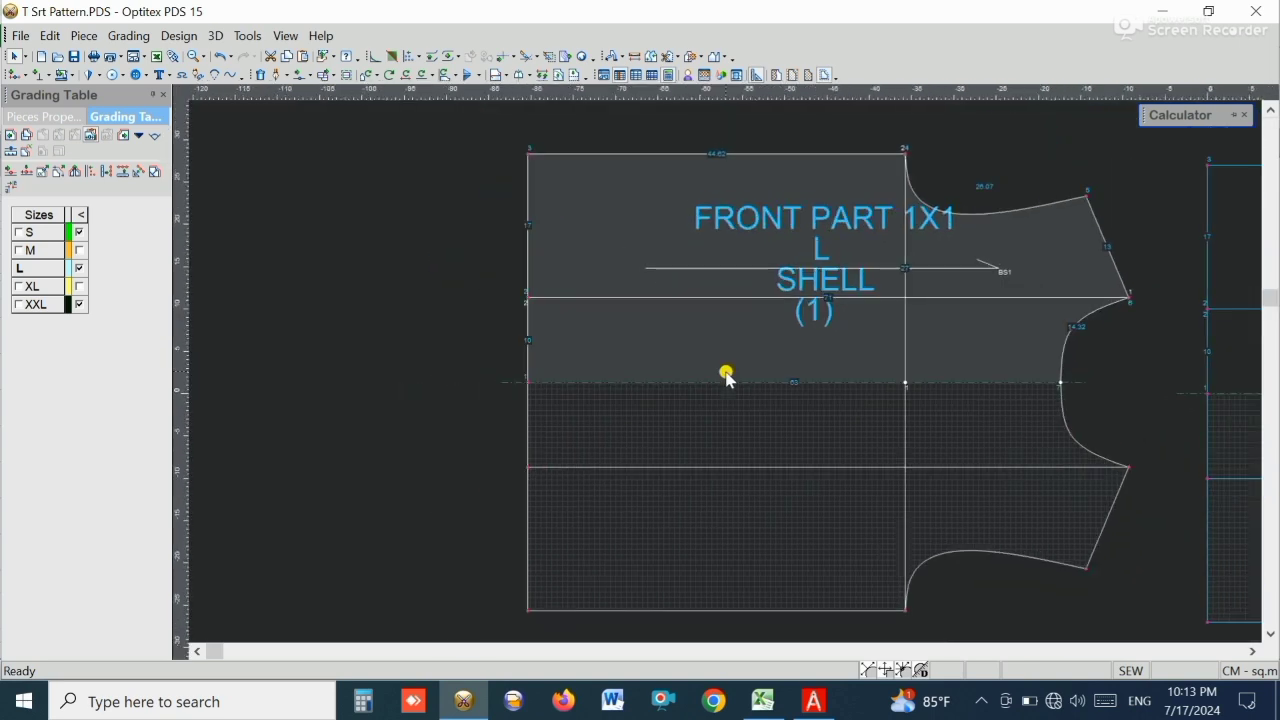
double_click(575, 218)
key(ctrl+F3)
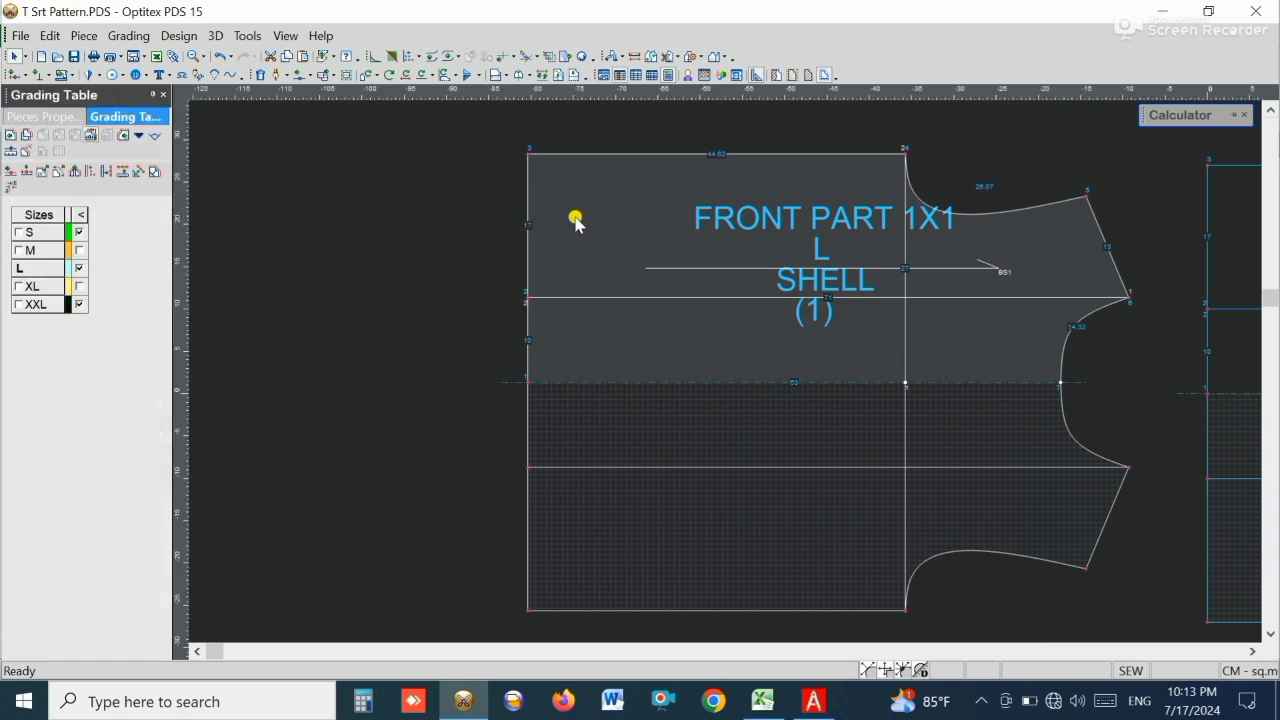
click(528, 155)
click(94, 233)
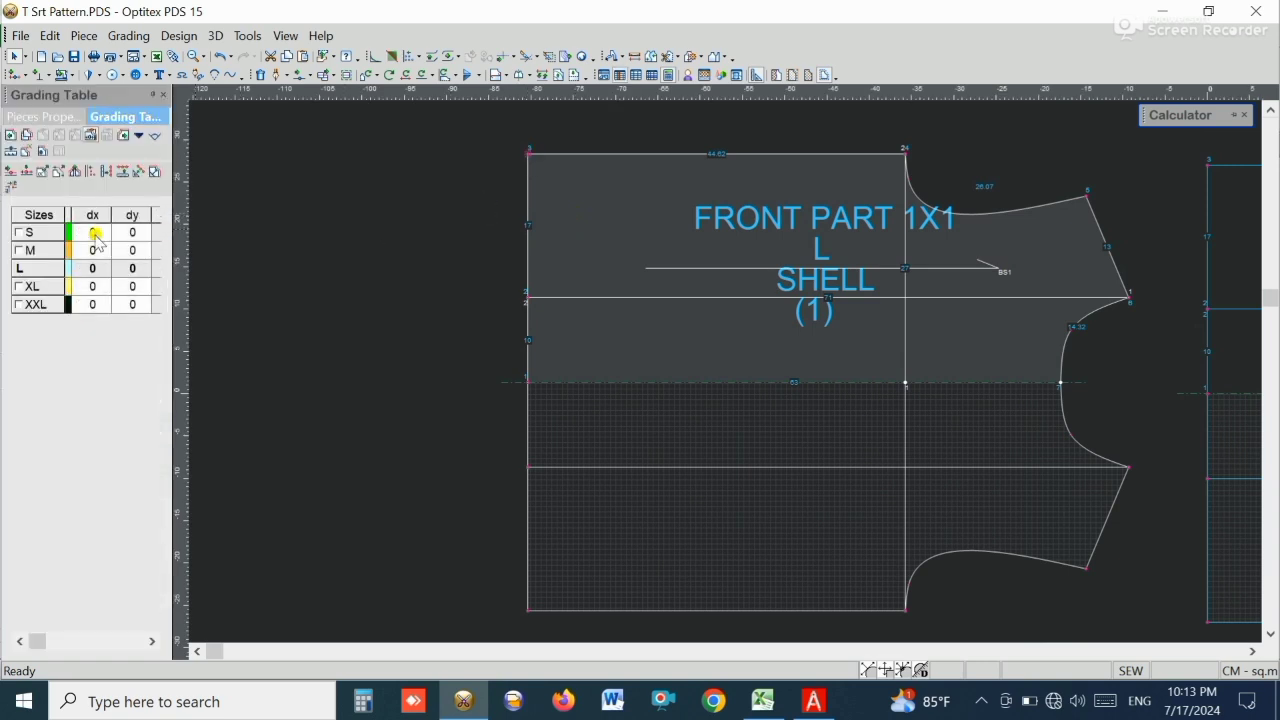
click(571, 223)
click(527, 168)
click(521, 153)
- Undock the Grading Table, enlarge it to show all five sizes, and place it beside the front piece's lower half
drag(118, 95, 336, 176)
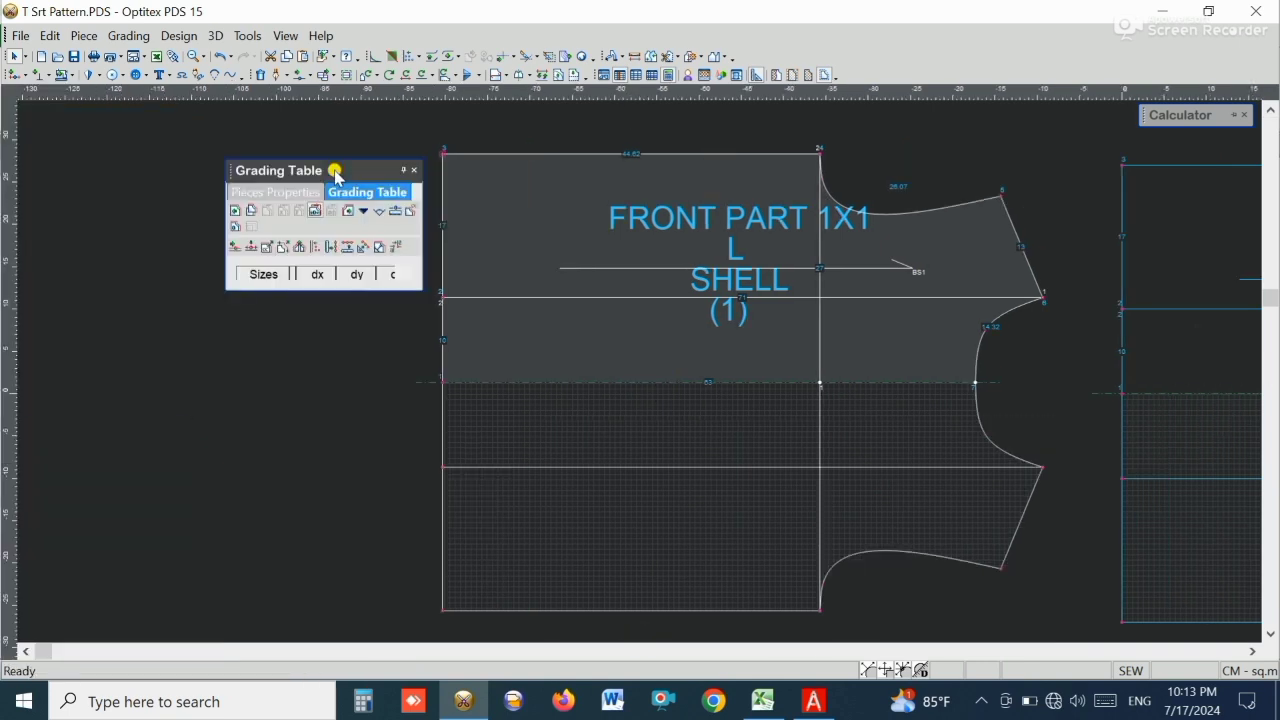
drag(318, 290, 312, 418)
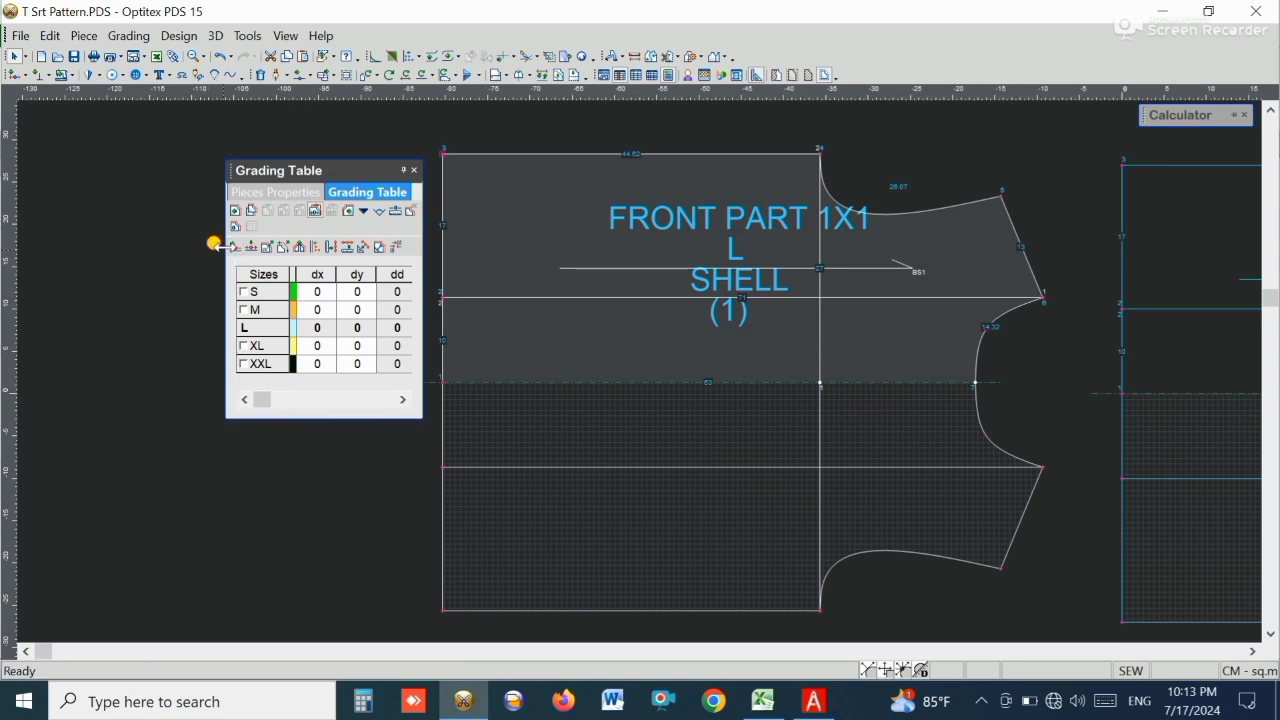
mouse_move(215, 241)
mouse_down()
mouse_move(146, 244)
mouse_move(200, 250)
mouse_up()
drag(331, 172, 155, 394)
click(238, 327)
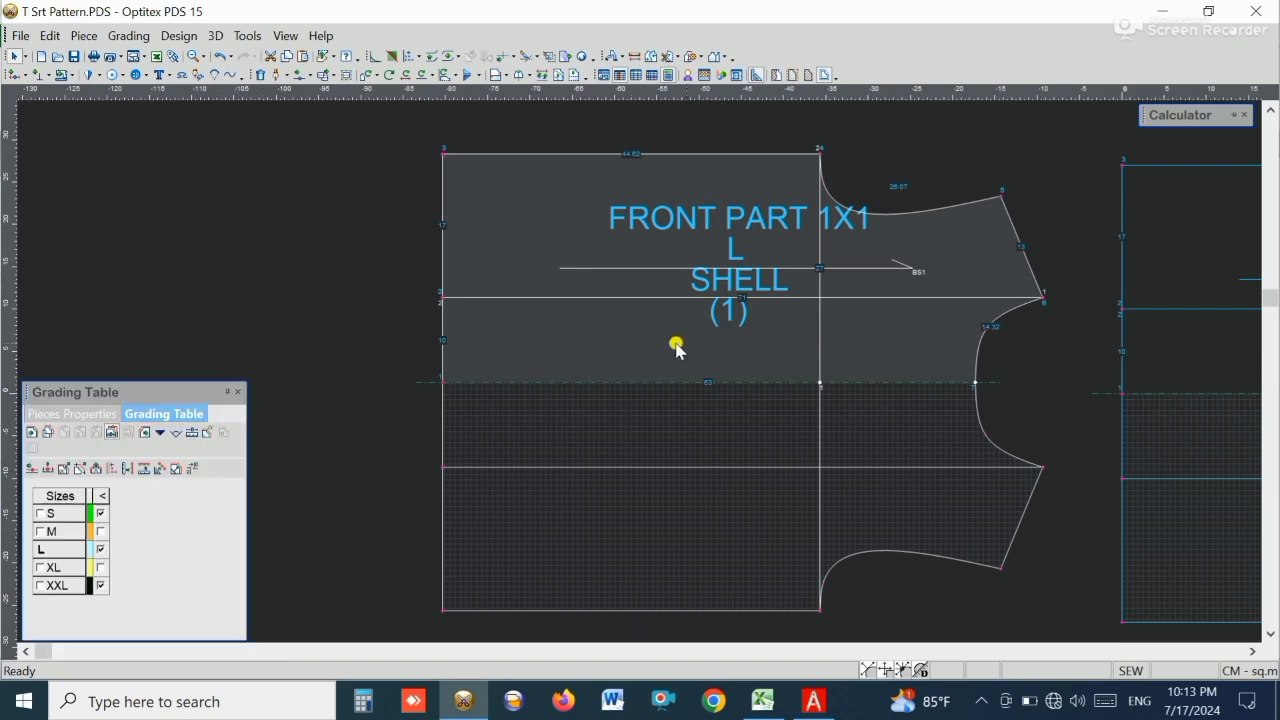
- Set dx to 2 for all sizes at the front piece's hem and side-seam corner point, and display all graded sizes
click(443, 154)
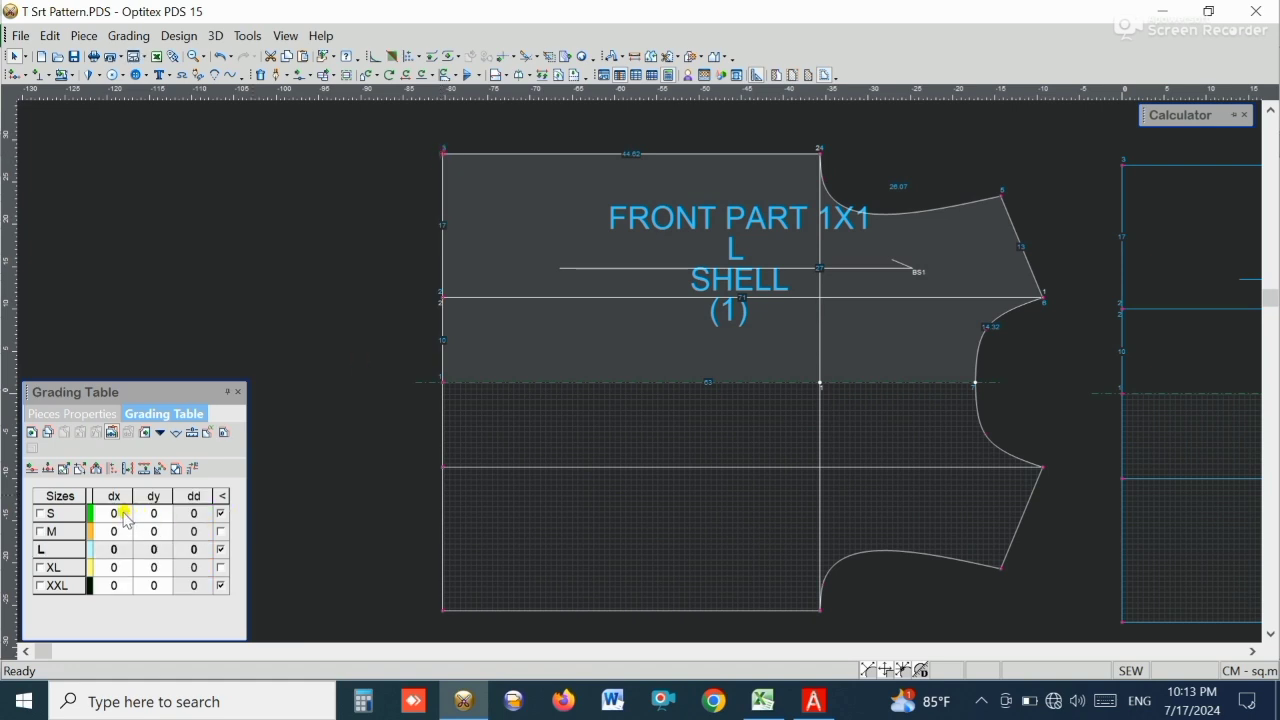
drag(114, 513, 120, 588)
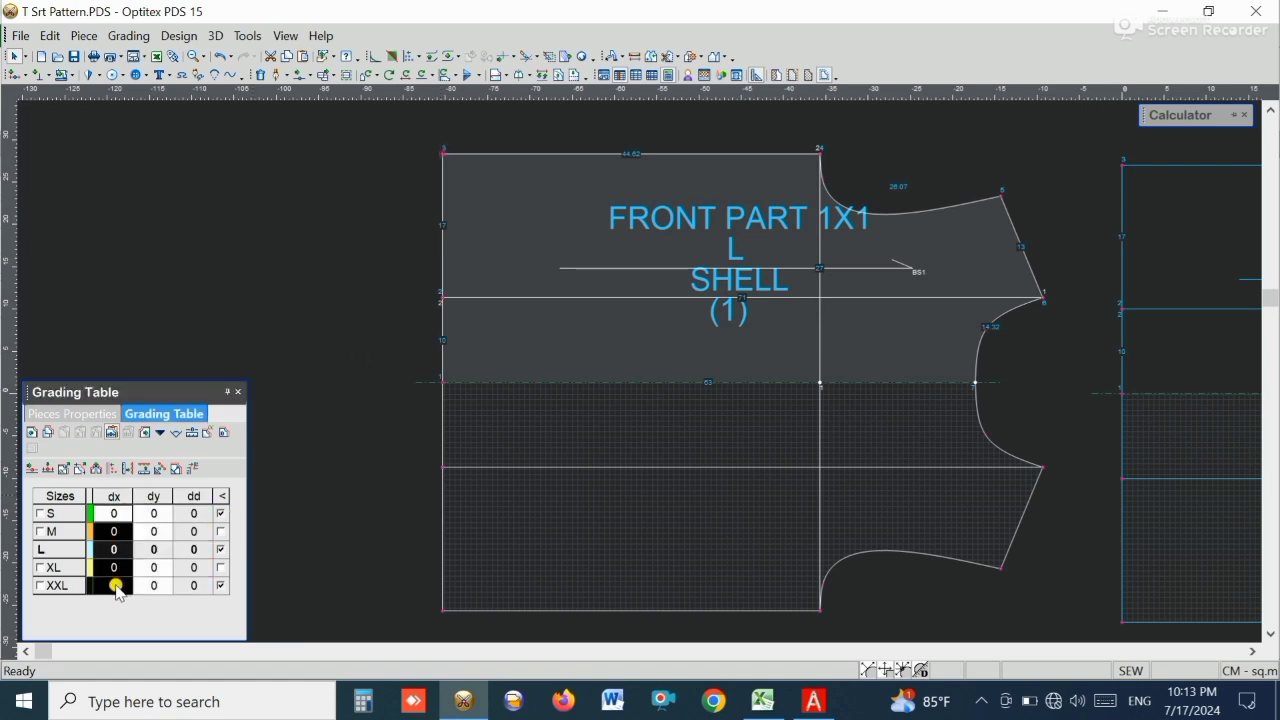
text(2)
key(Return)
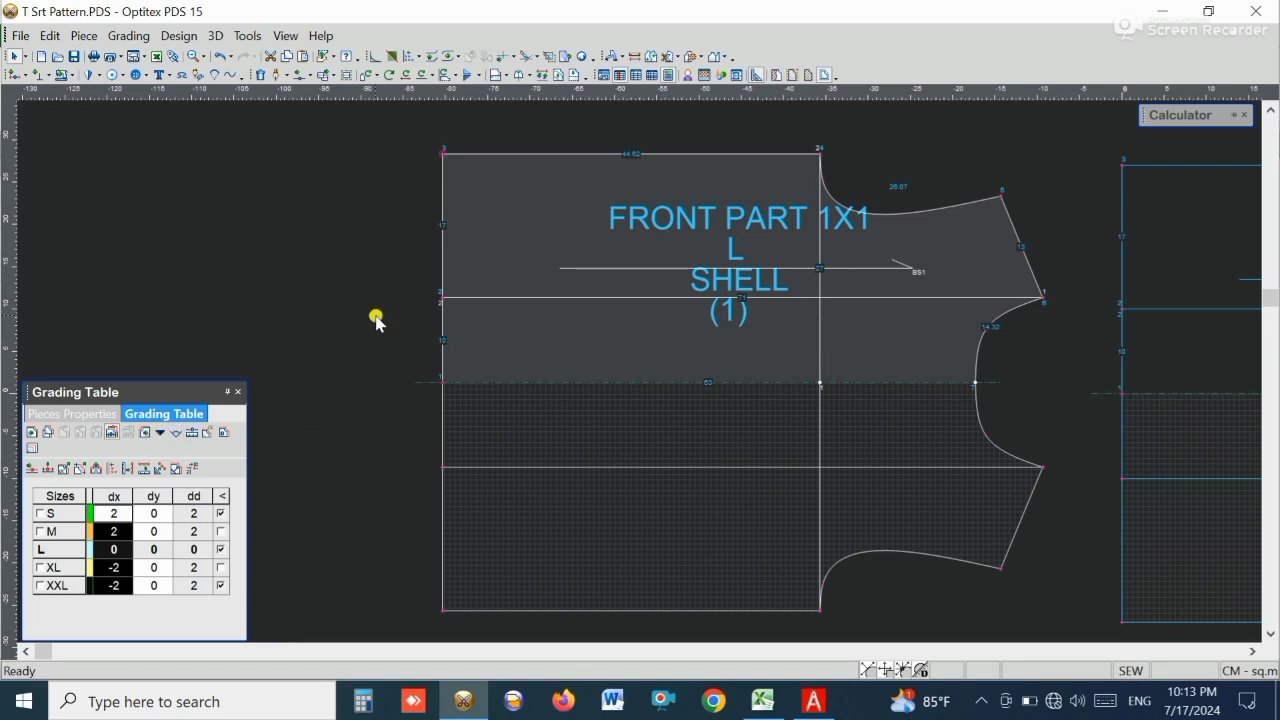
click(286, 37)
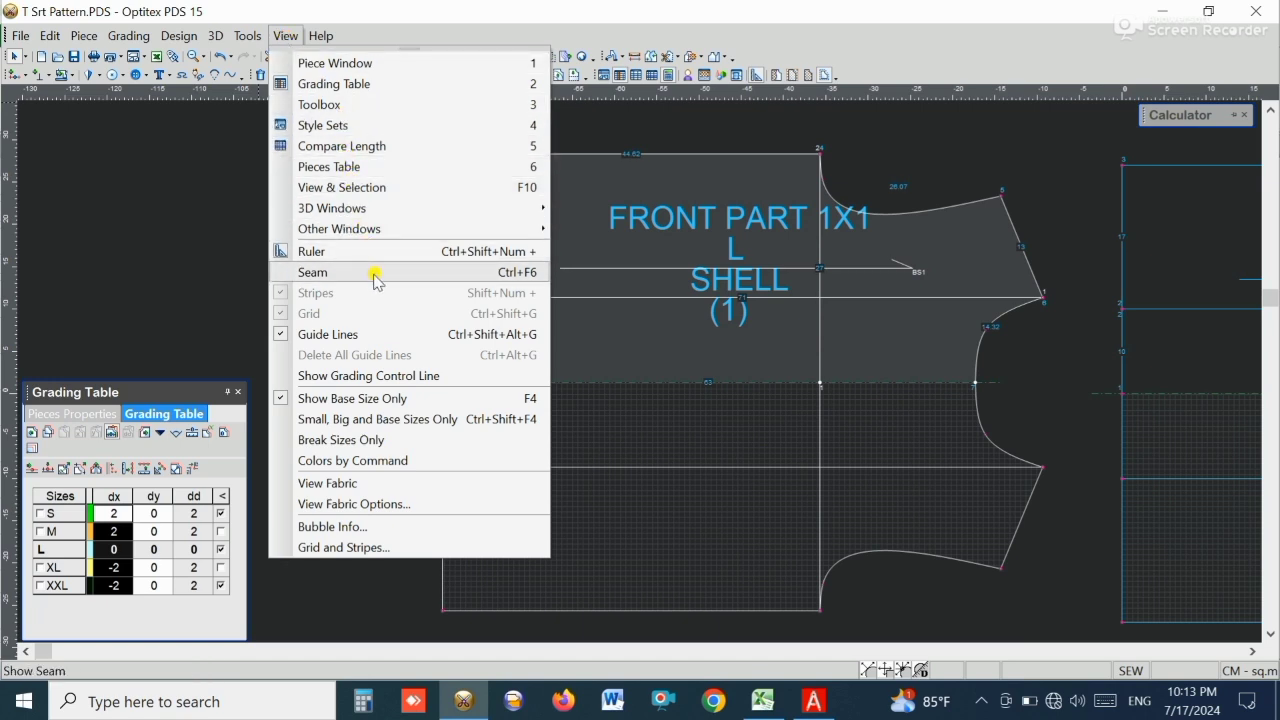
click(397, 400)
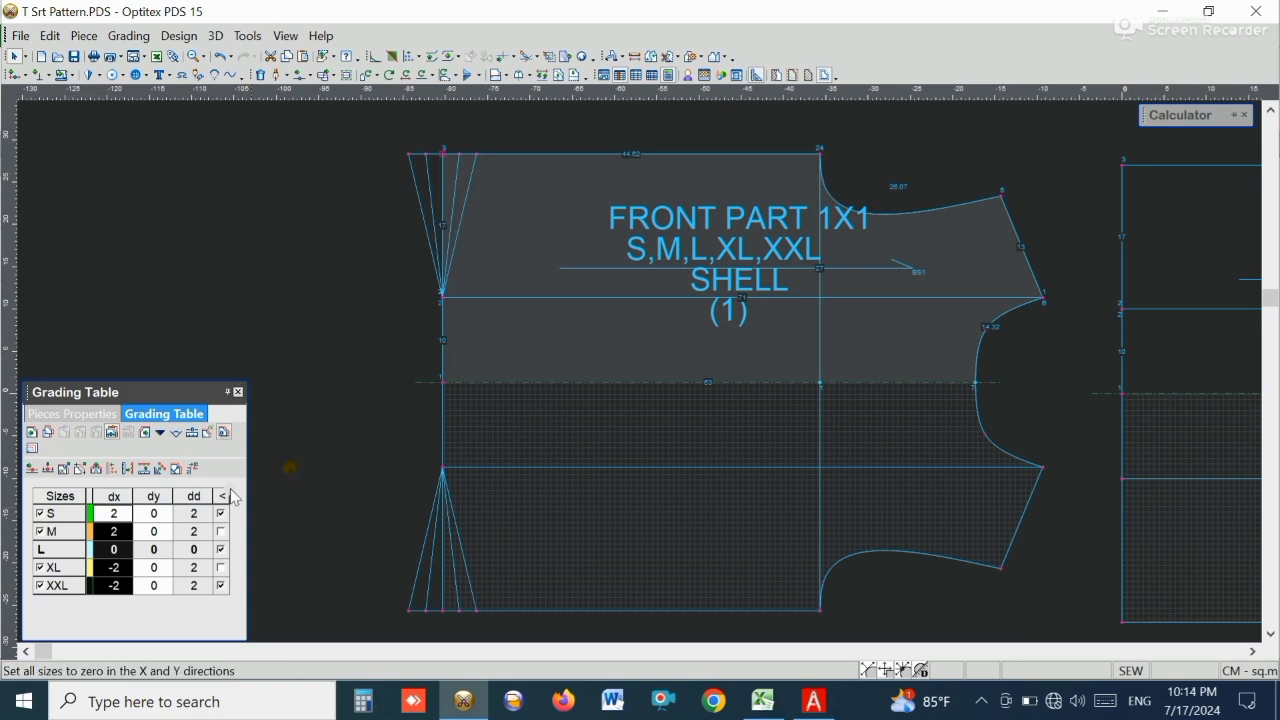
- Open the preferences and examine the Material, Stitch and Quality colour settings
click(247, 36)
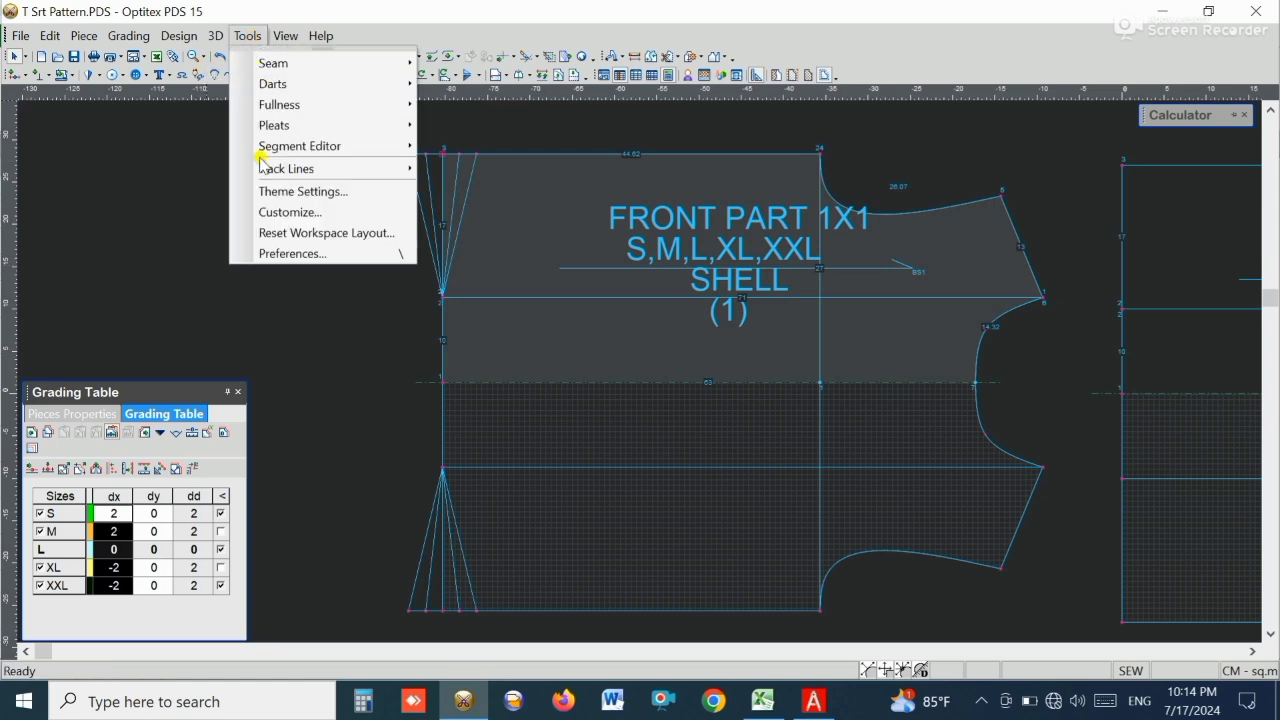
click(274, 262)
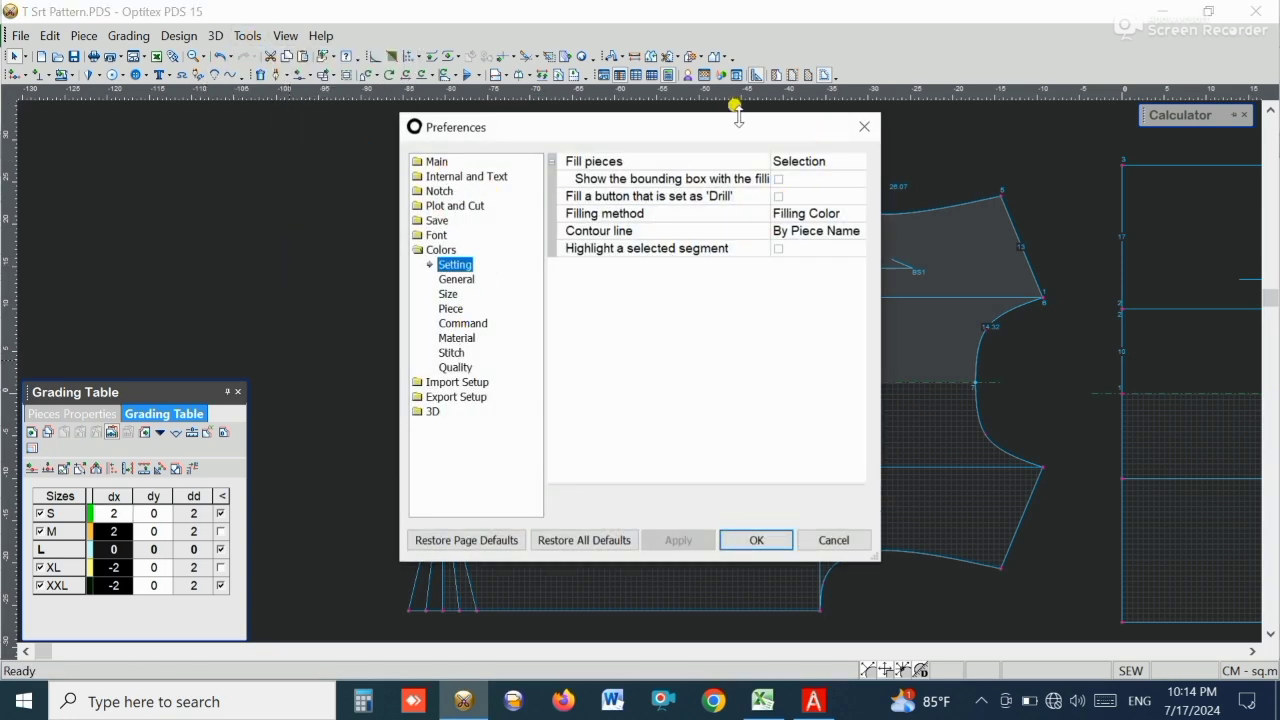
drag(774, 123, 880, 481)
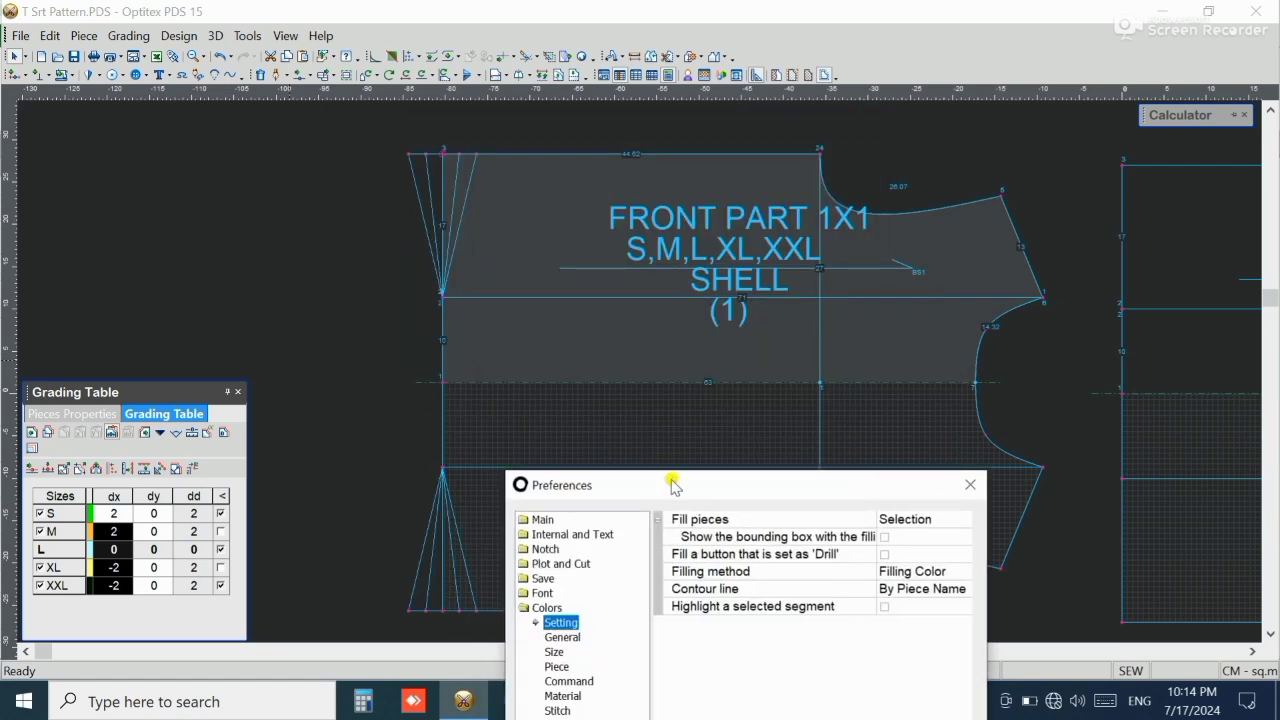
drag(672, 484, 651, 157)
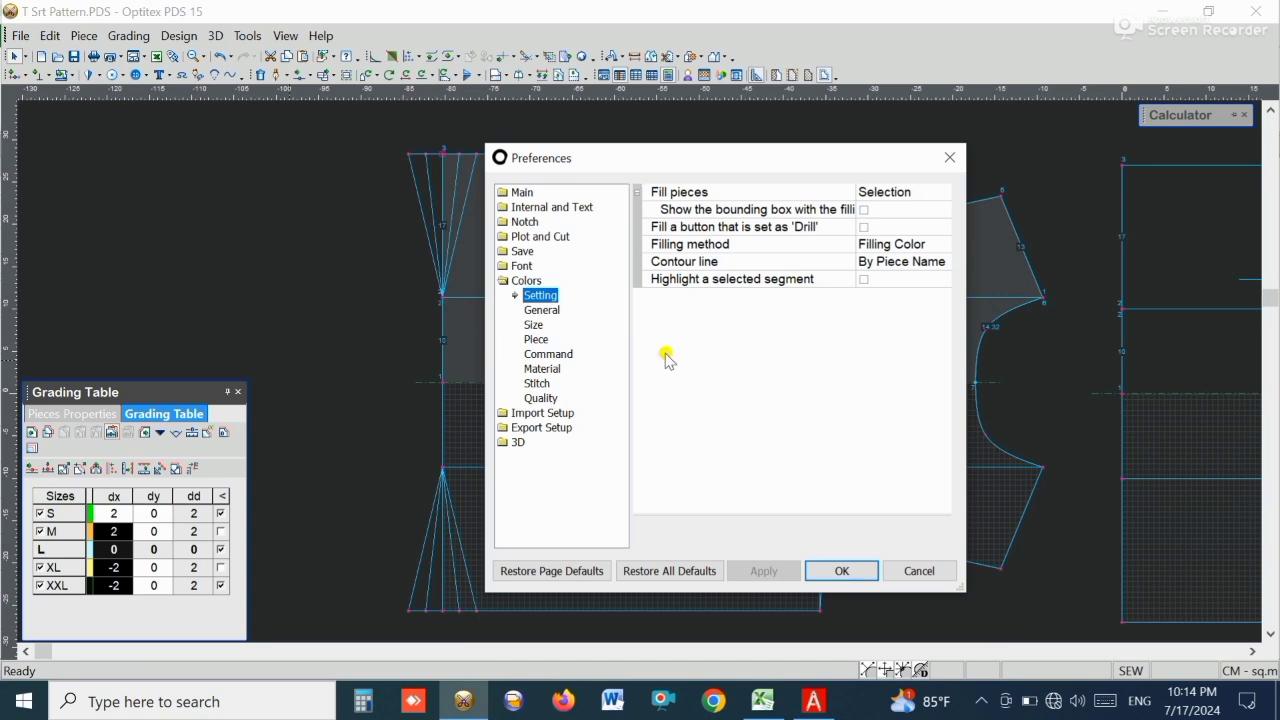
click(529, 278)
click(530, 277)
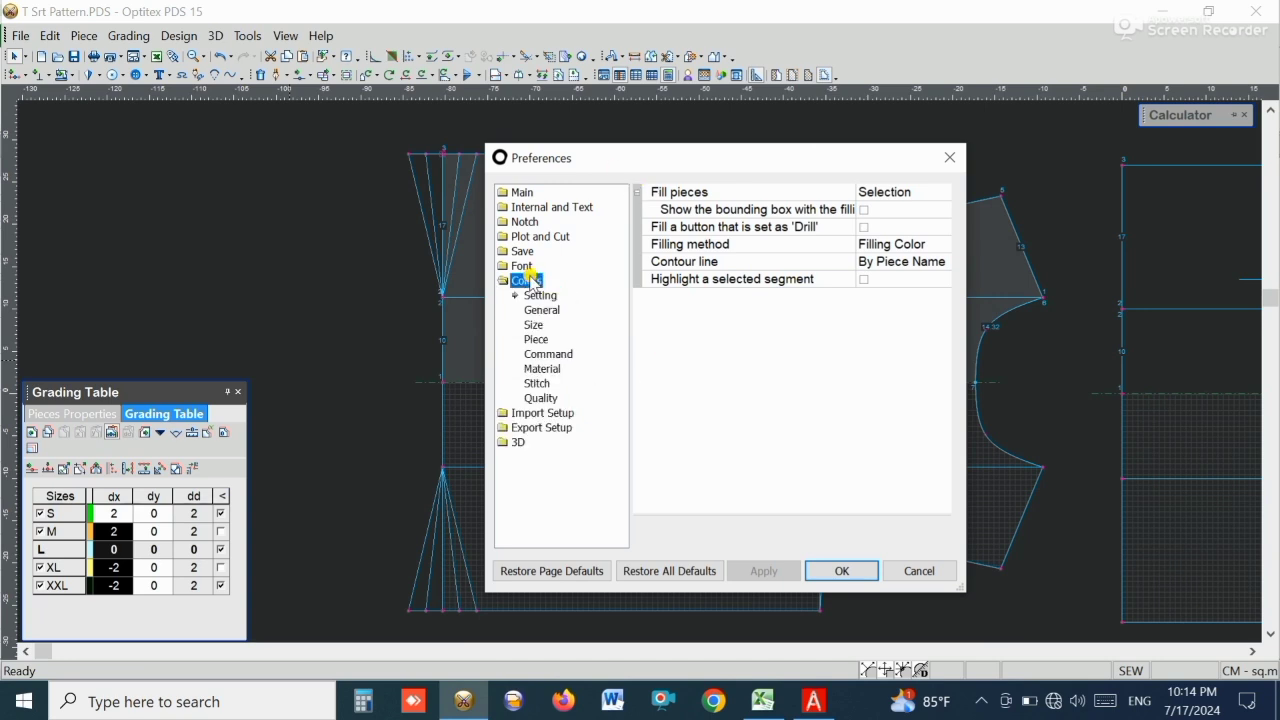
click(542, 370)
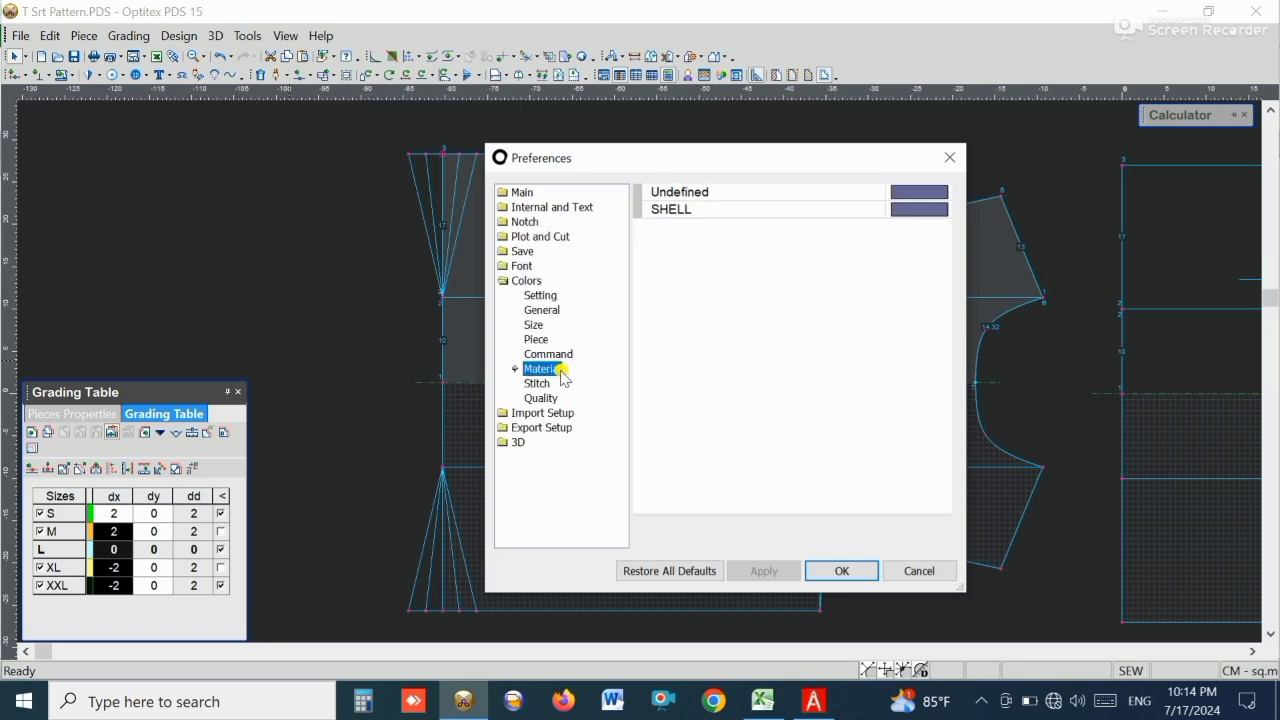
click(537, 384)
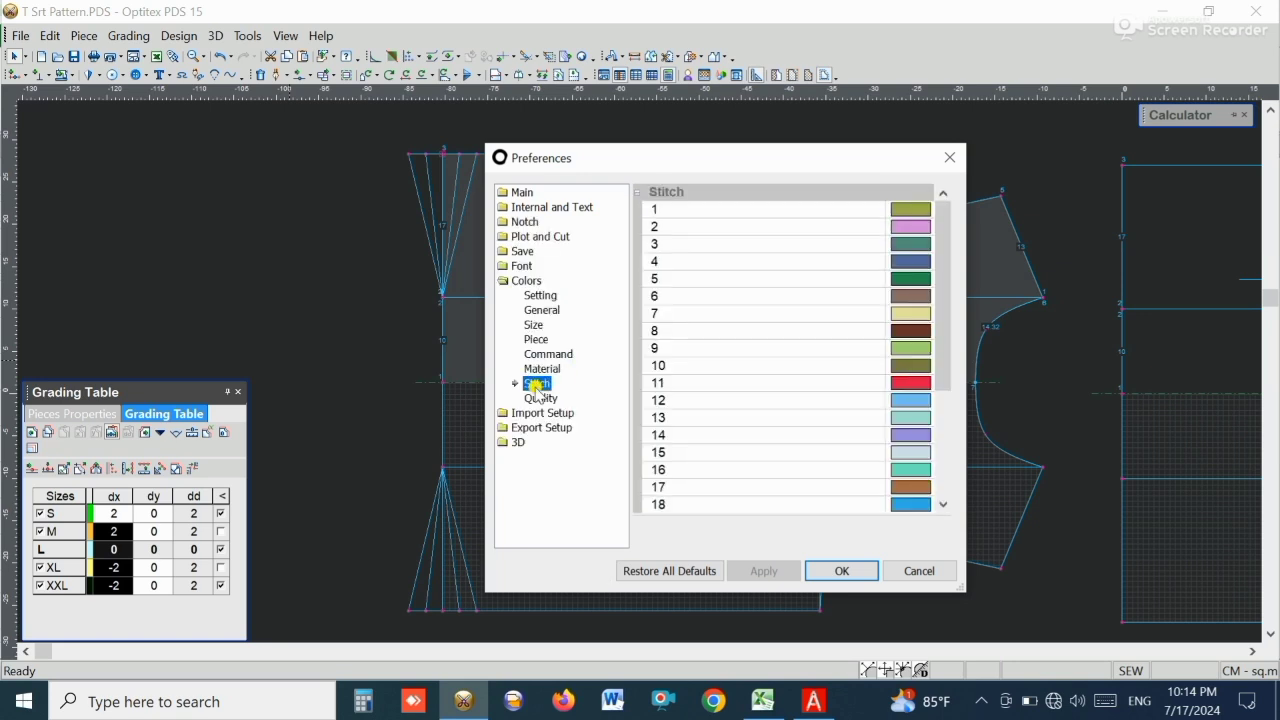
click(540, 398)
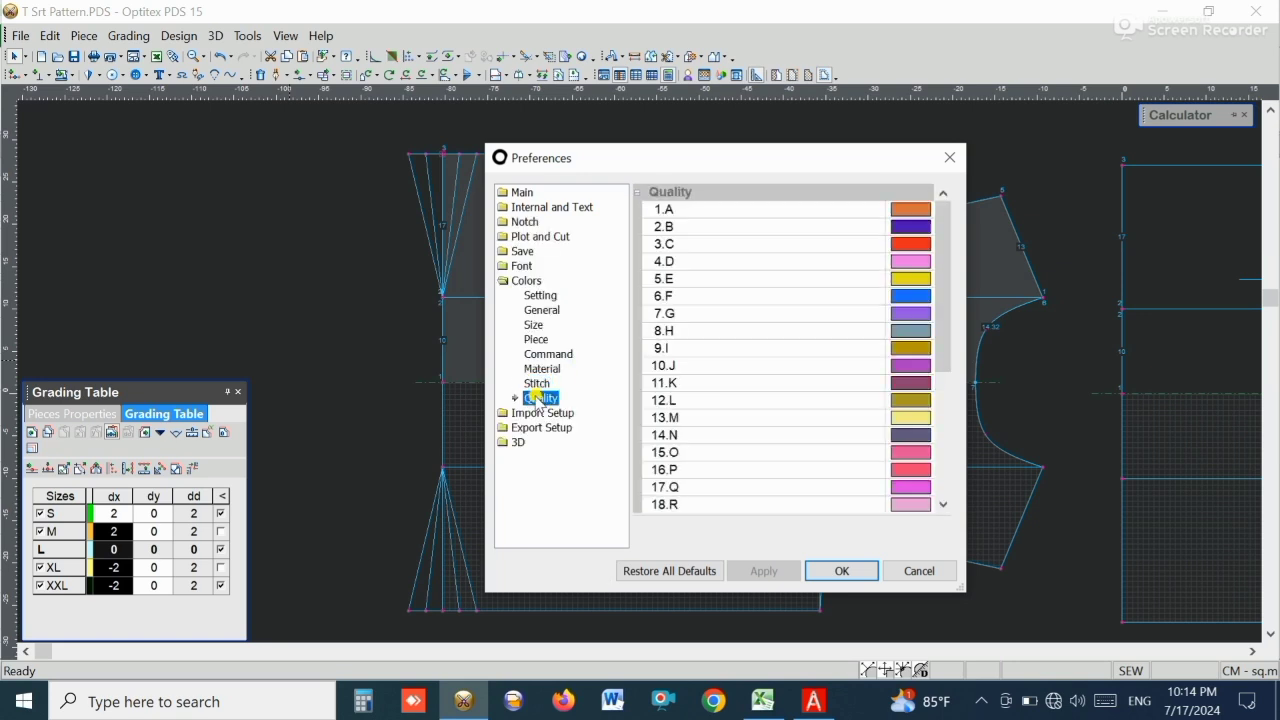
- Restore all preference defaults from the Size colour settings, confirm the restoration and close the preferences
click(534, 325)
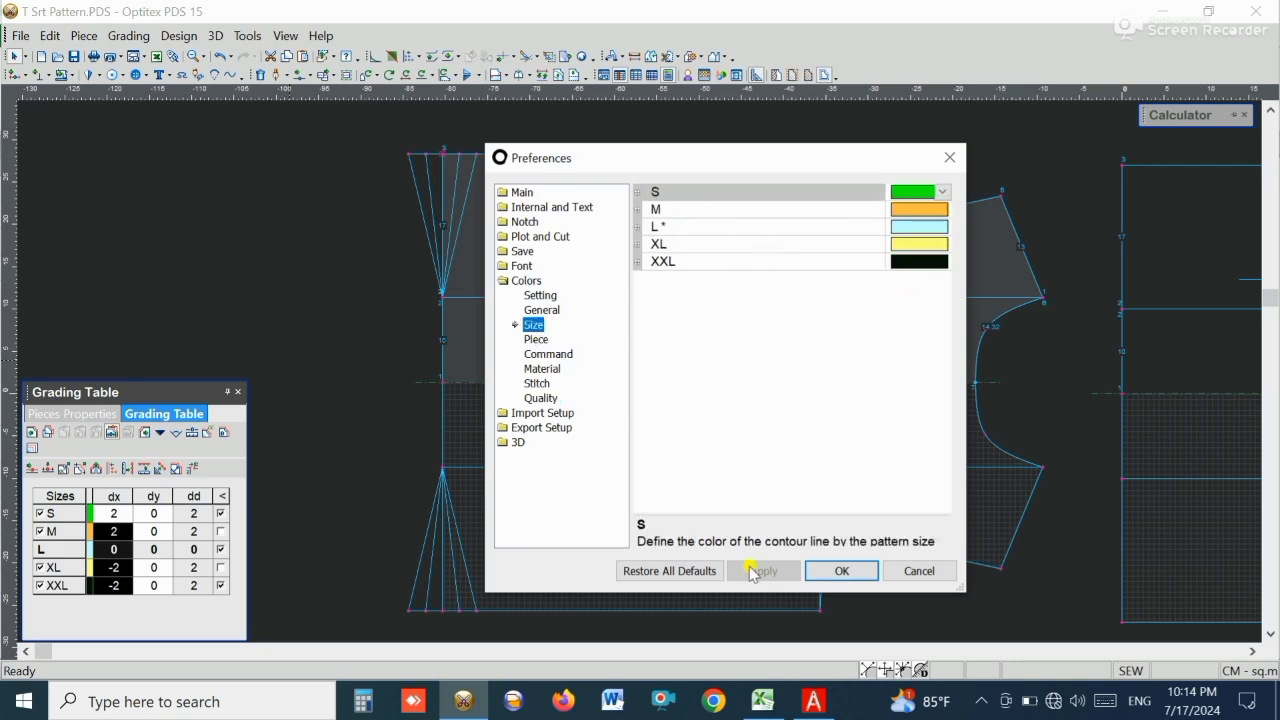
click(700, 571)
click(759, 420)
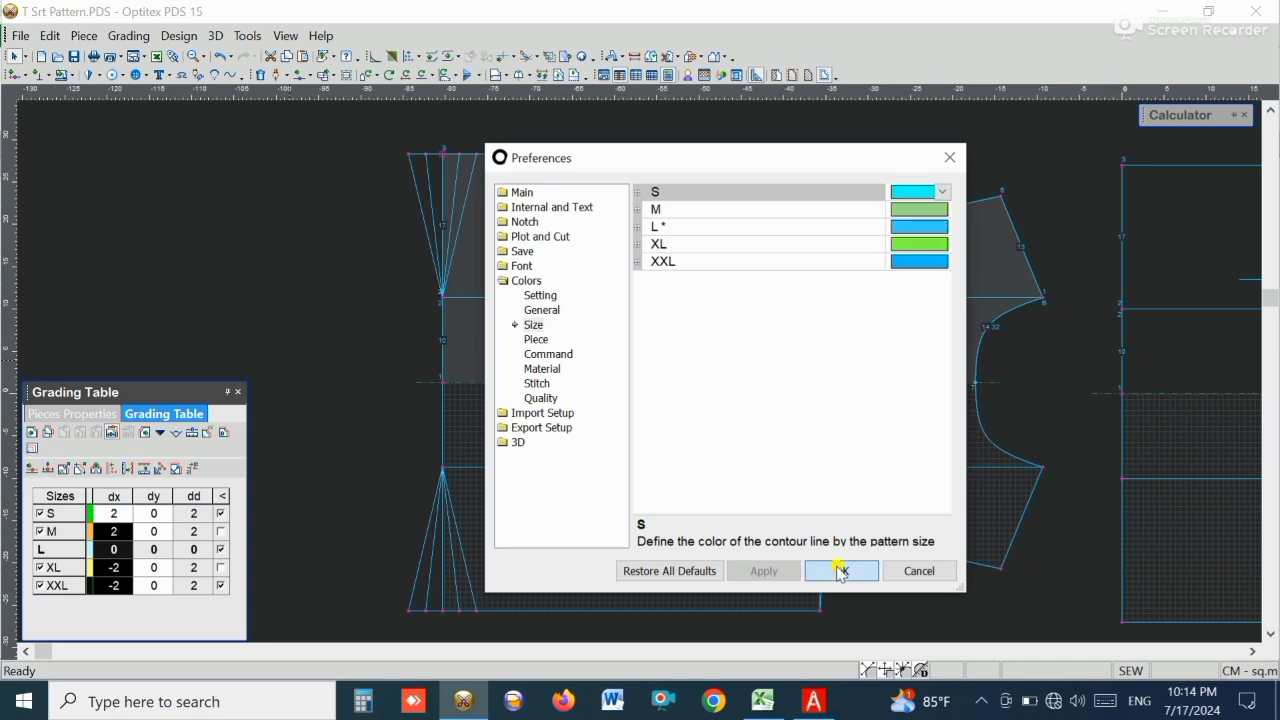
click(903, 228)
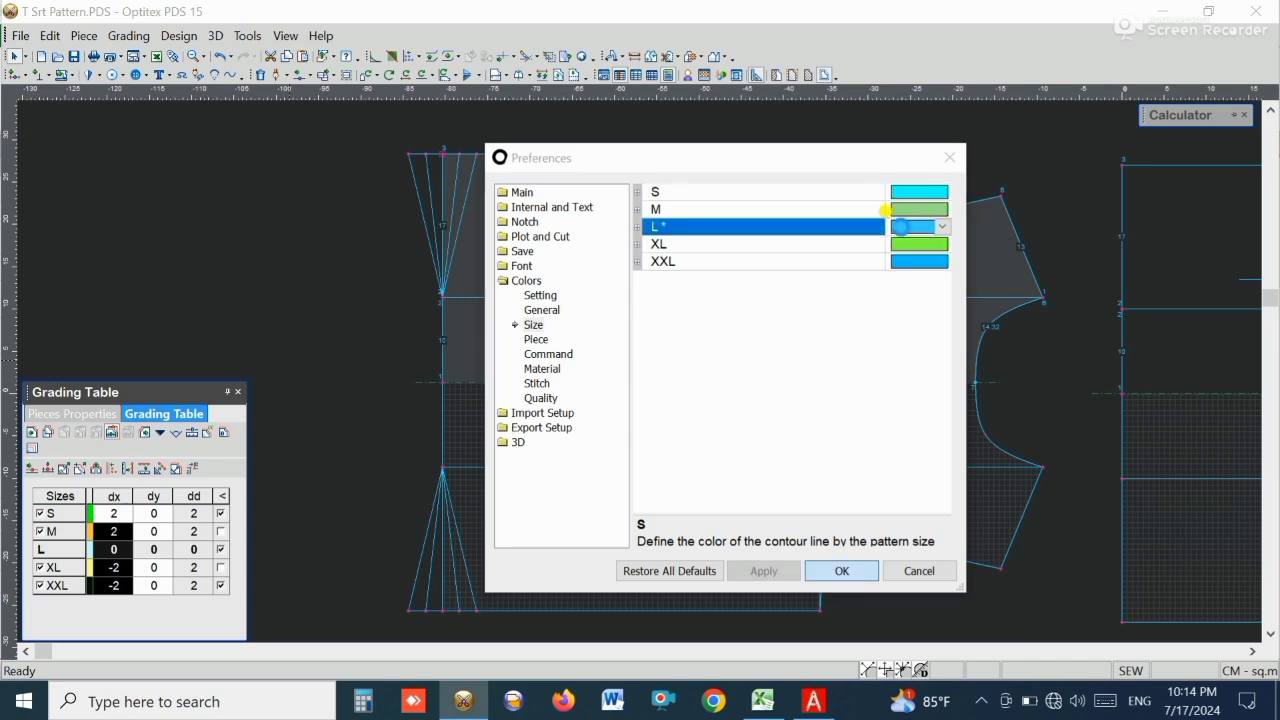
click(693, 410)
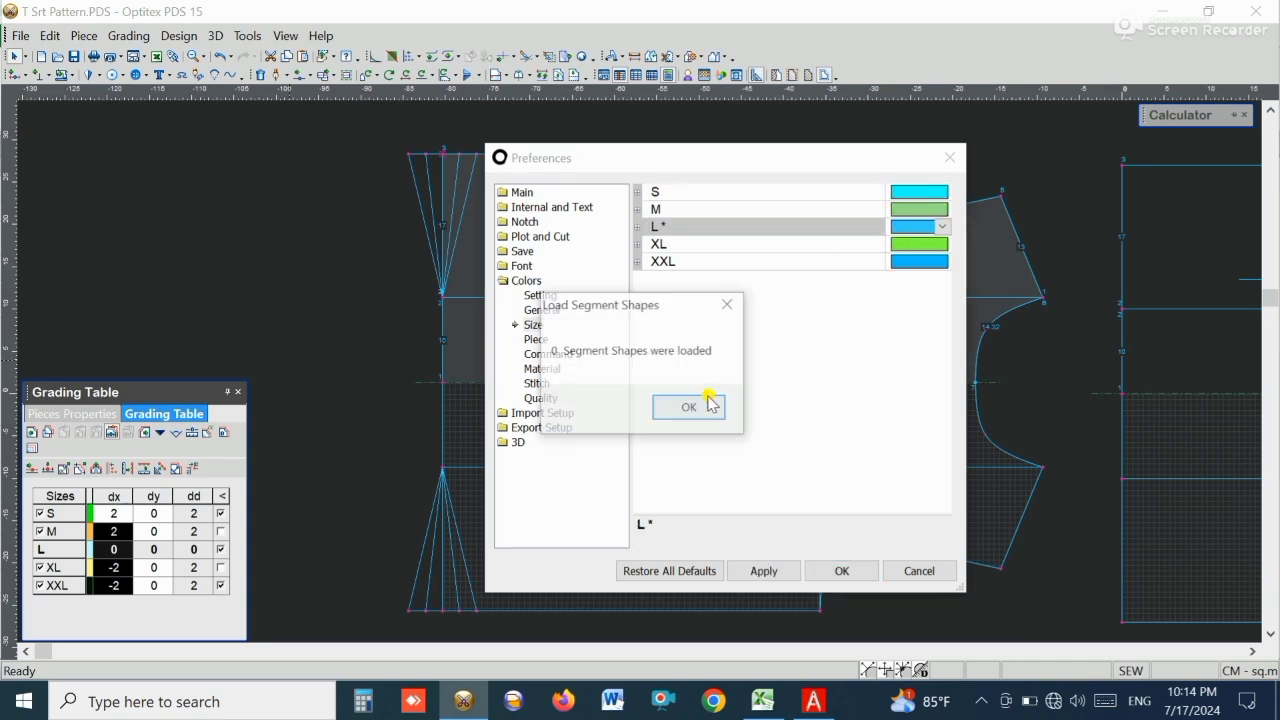
click(686, 406)
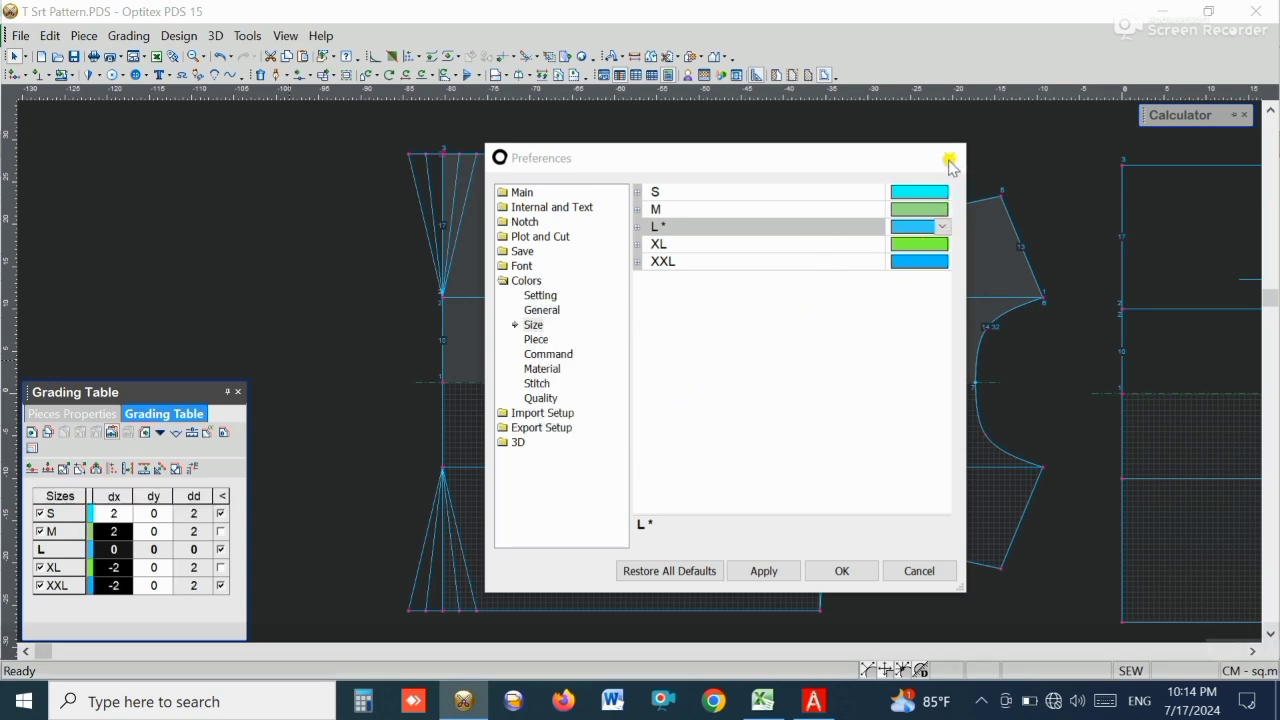
click(251, 214)
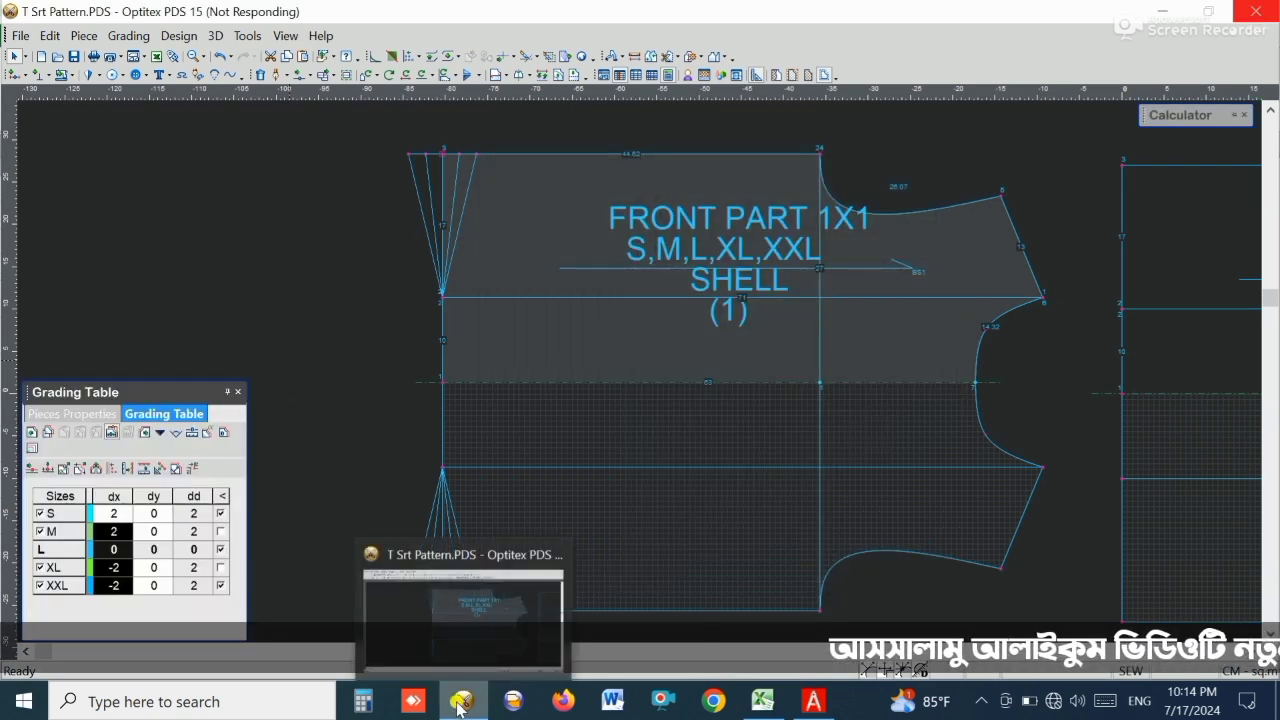
- In the Size colour preferences, colour the Base size dark grey, size 1 yellow and size 2 white, and apply
click(920, 253)
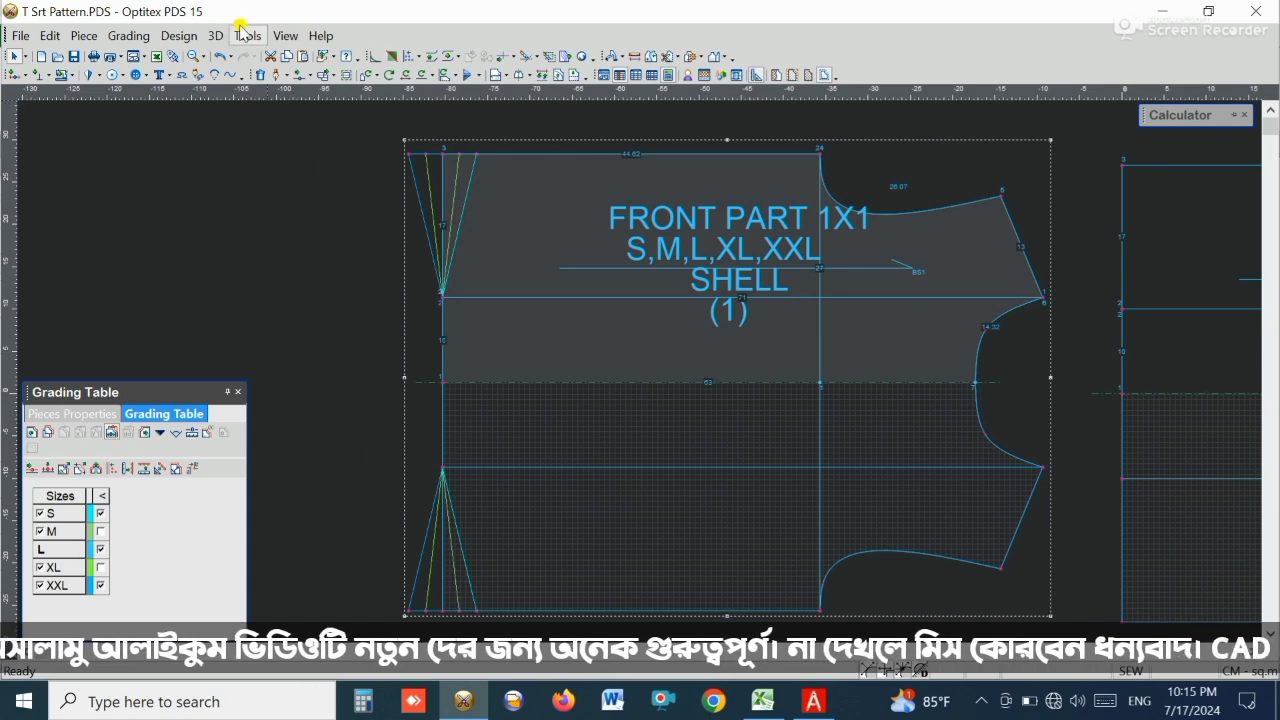
click(1197, 255)
scroll(651, 371, down, 3)
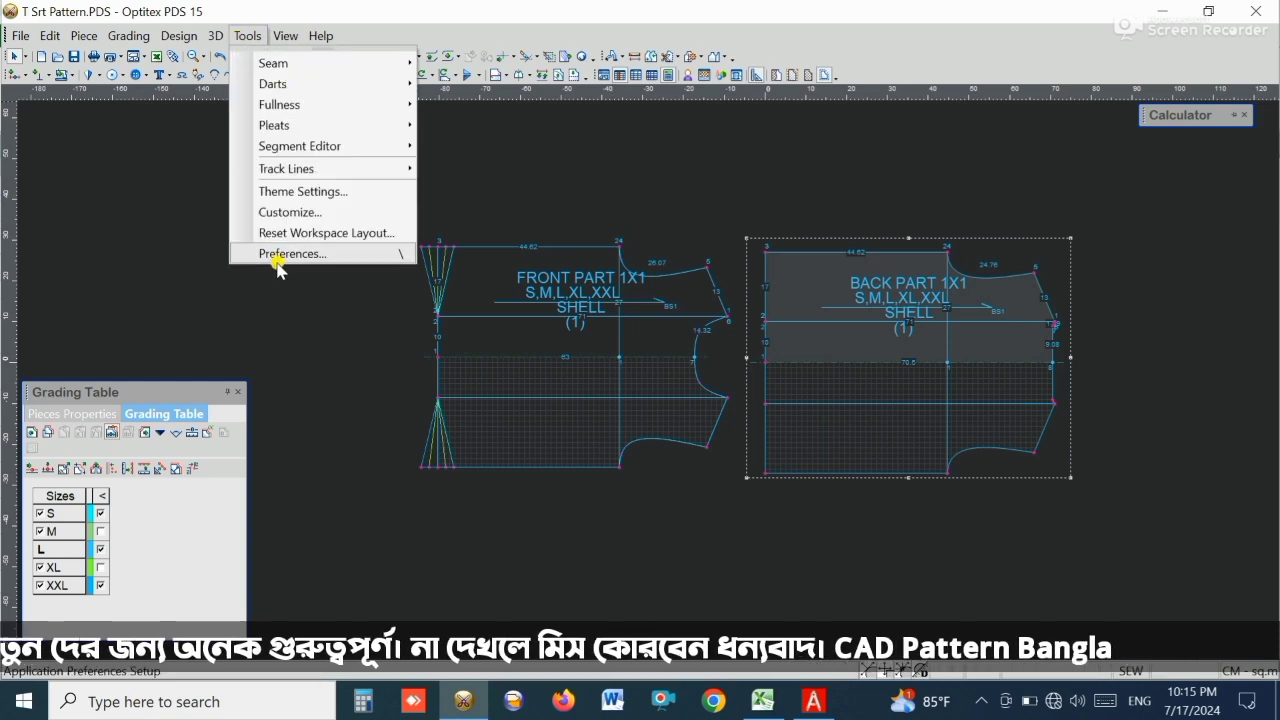
key(Escape)
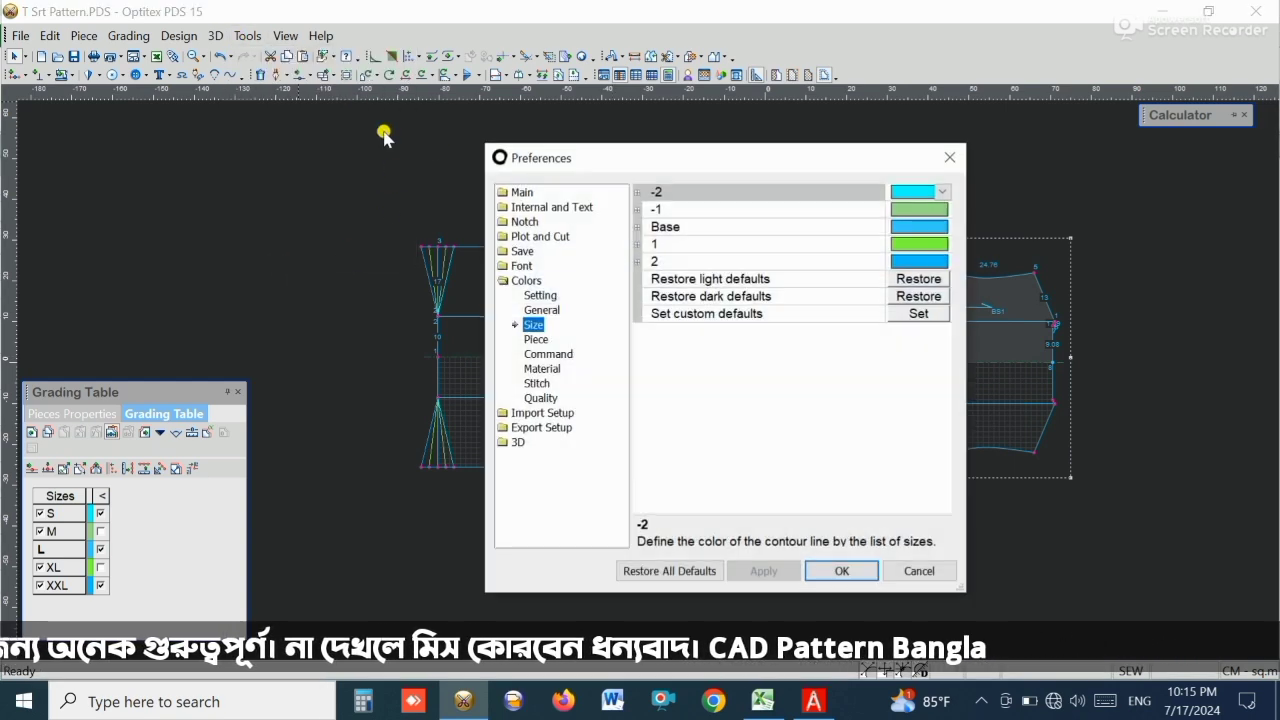
click(918, 227)
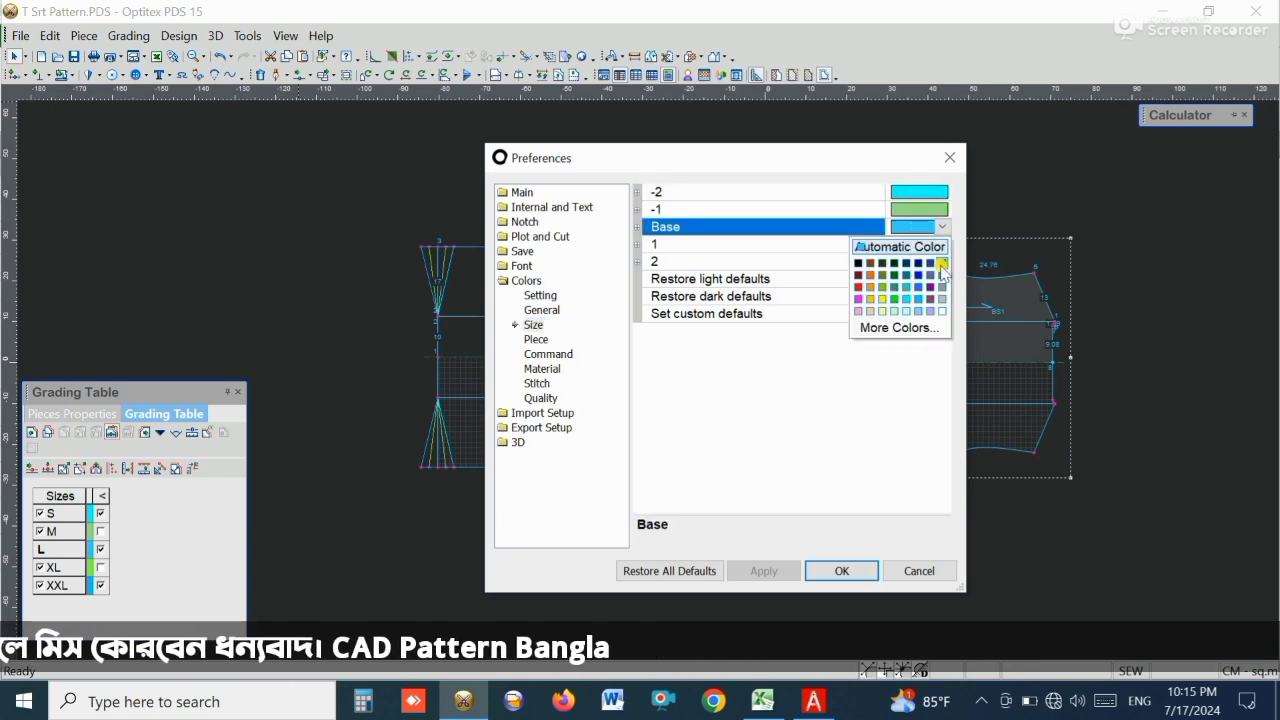
click(910, 263)
click(916, 246)
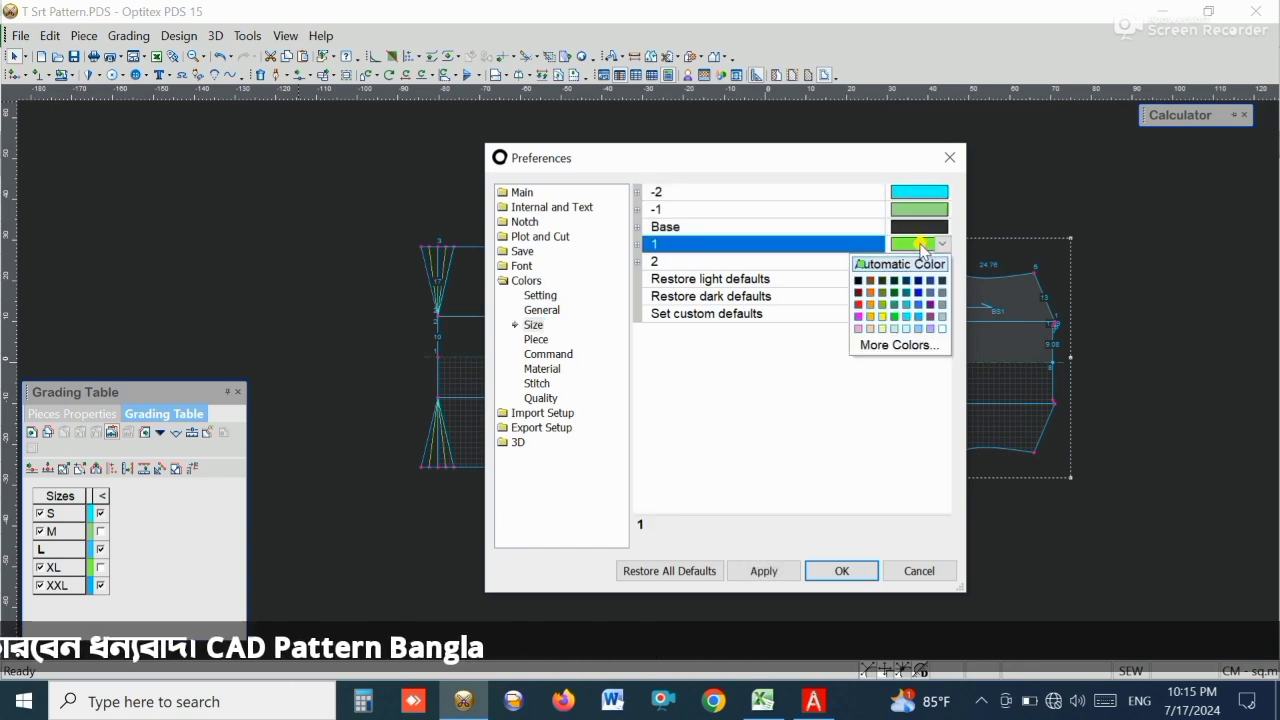
click(882, 317)
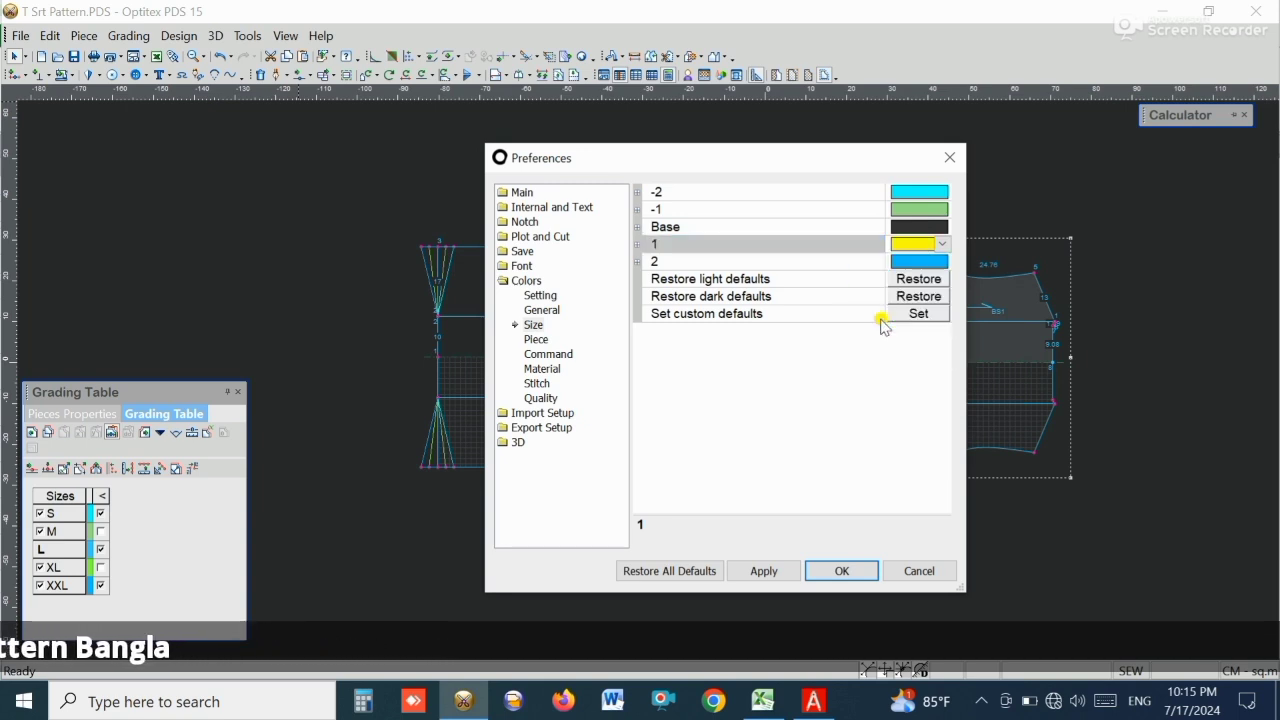
click(920, 261)
click(937, 344)
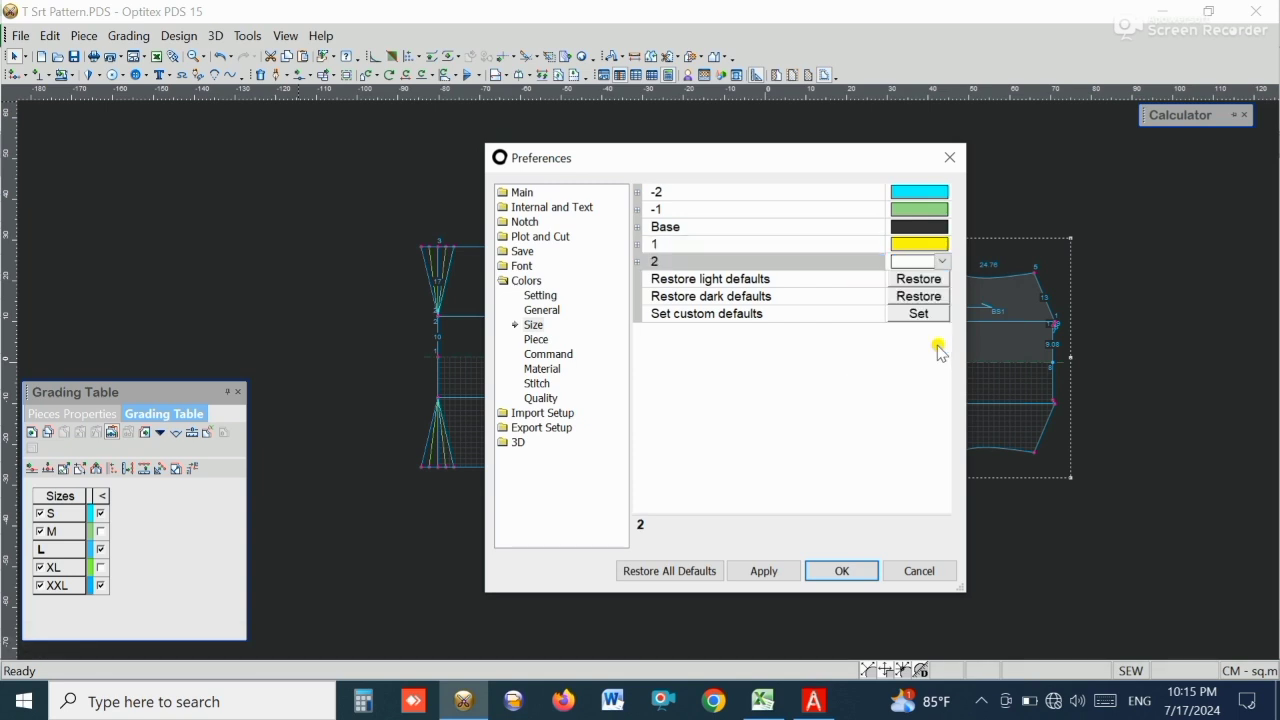
click(764, 570)
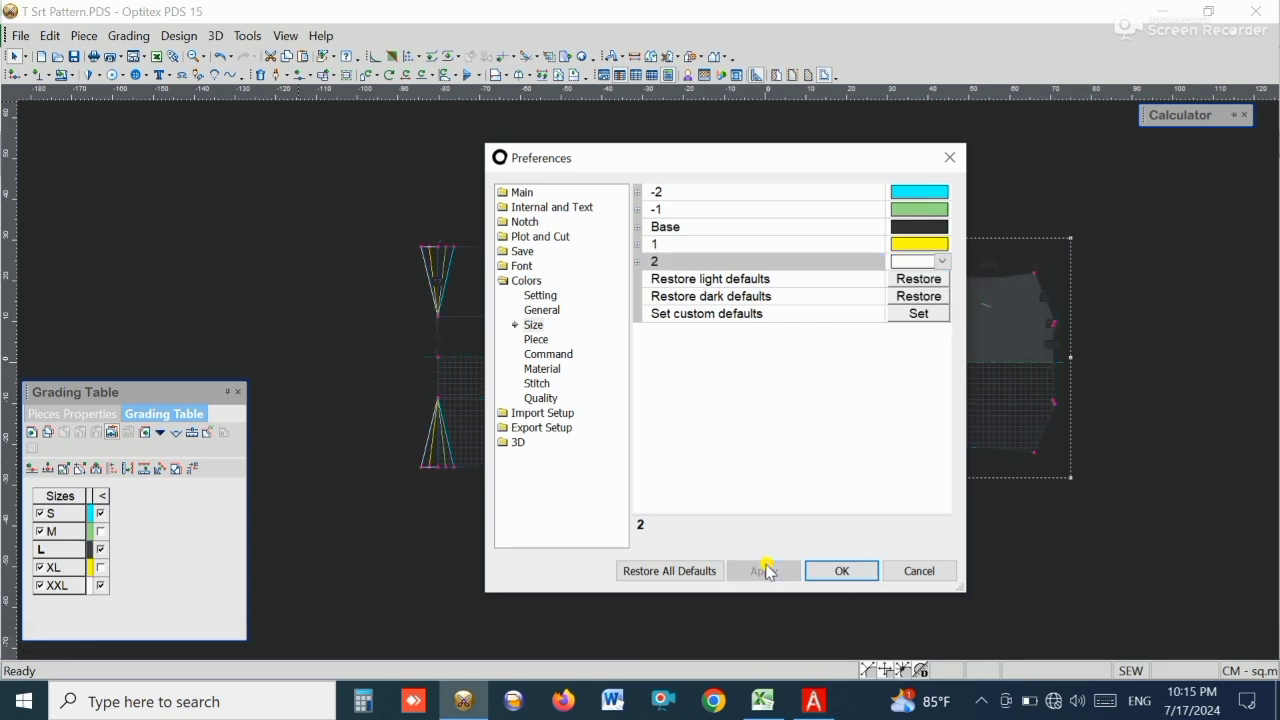
click(842, 571)
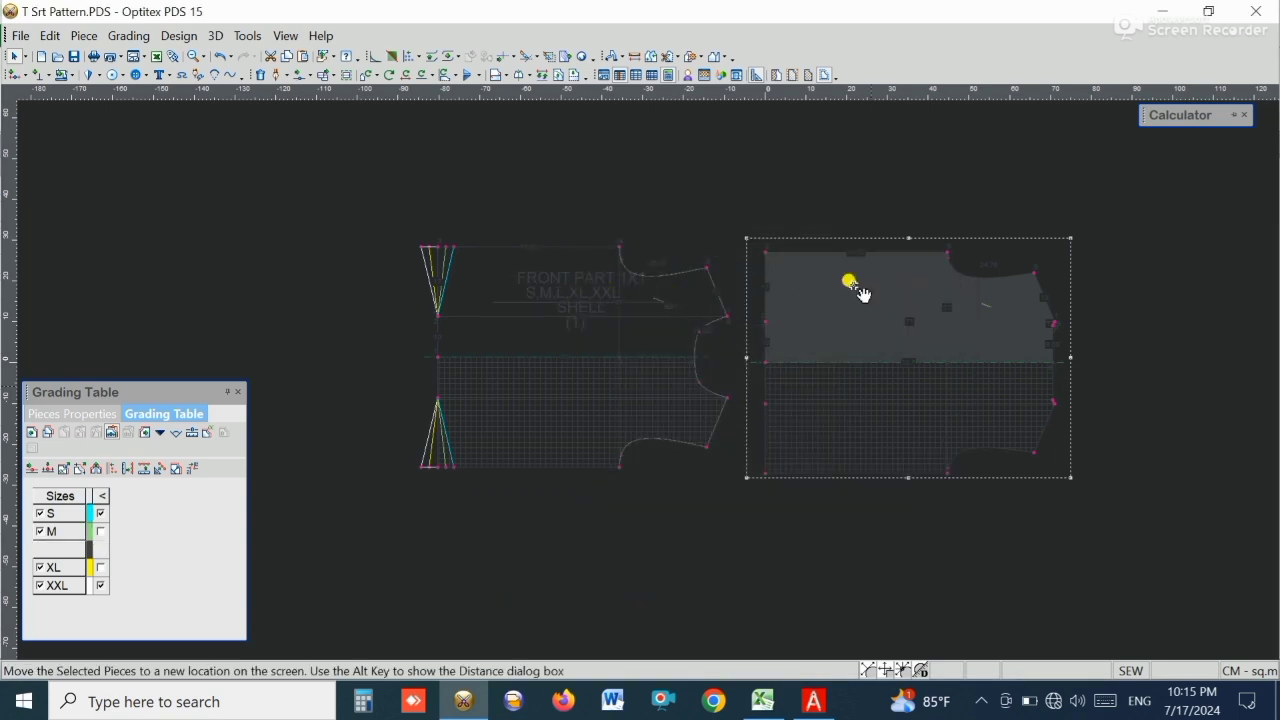
- Change the Base size colour to blue in the Size colour preferences and apply it to both pieces
click(577, 278)
scroll(650, 380, up, 3)
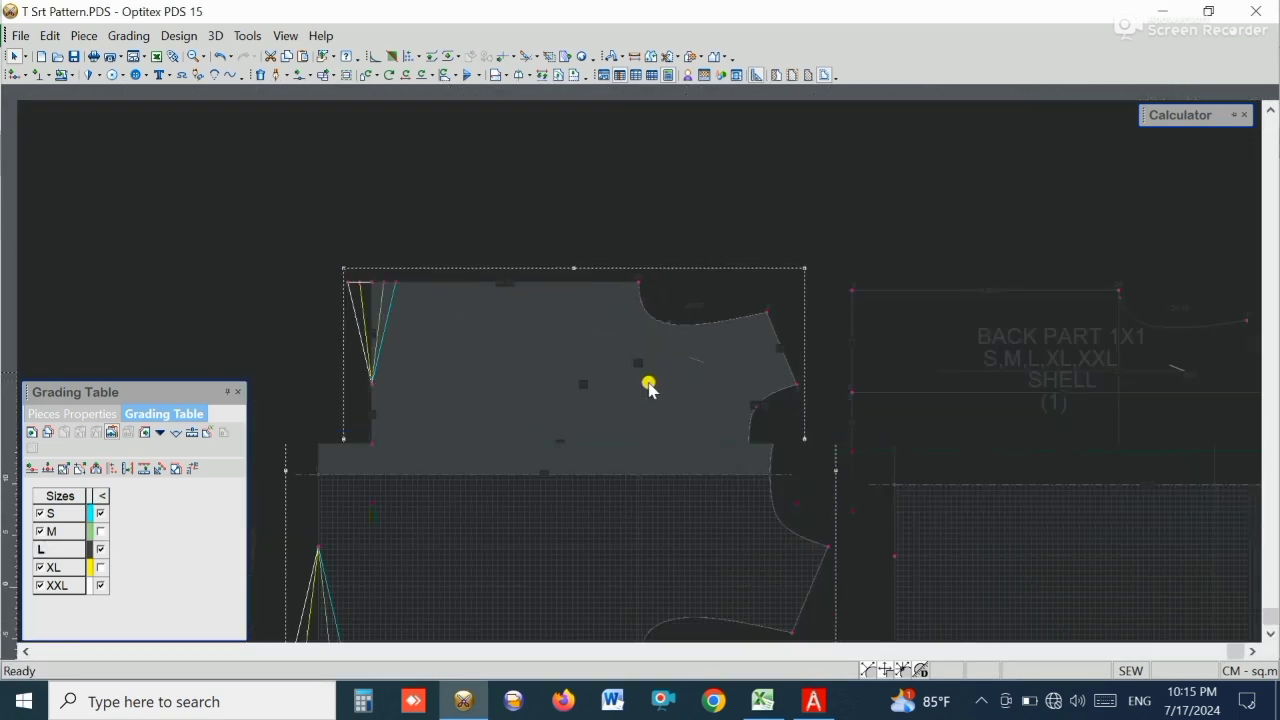
scroll(649, 384, down, 2)
scroll(649, 384, up, 3)
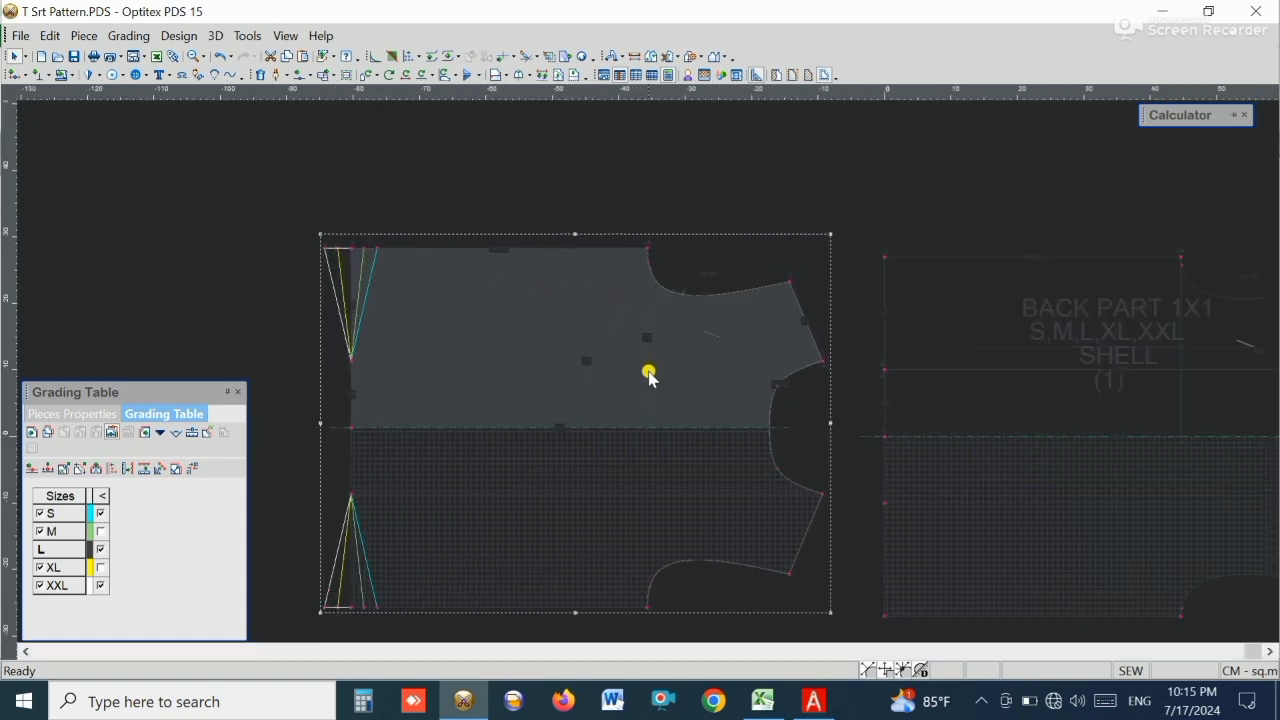
click(240, 35)
click(289, 255)
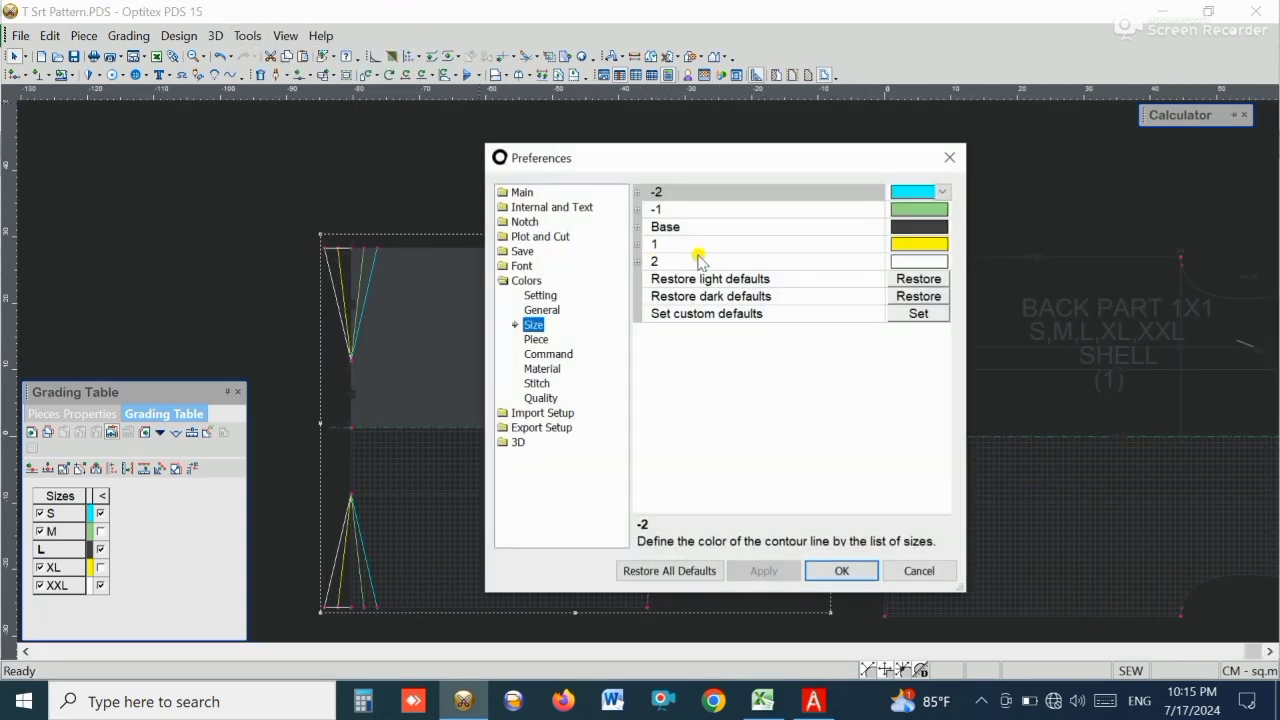
click(912, 226)
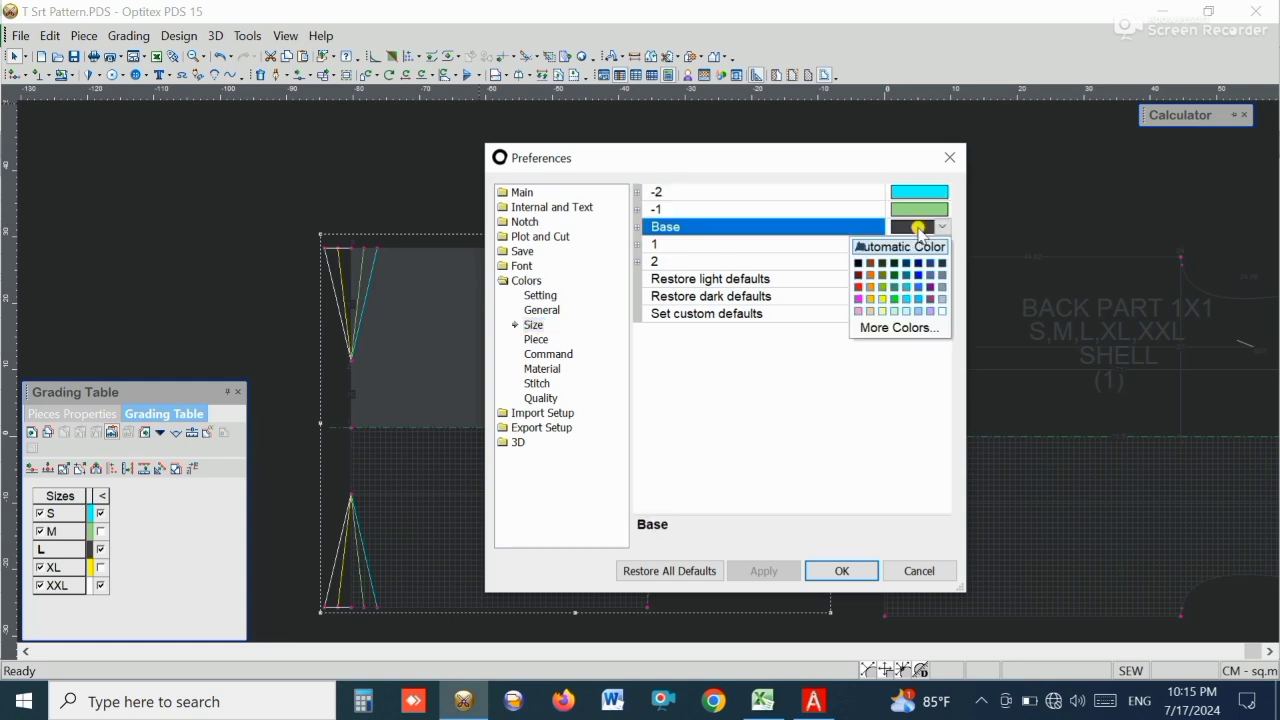
click(918, 285)
click(765, 570)
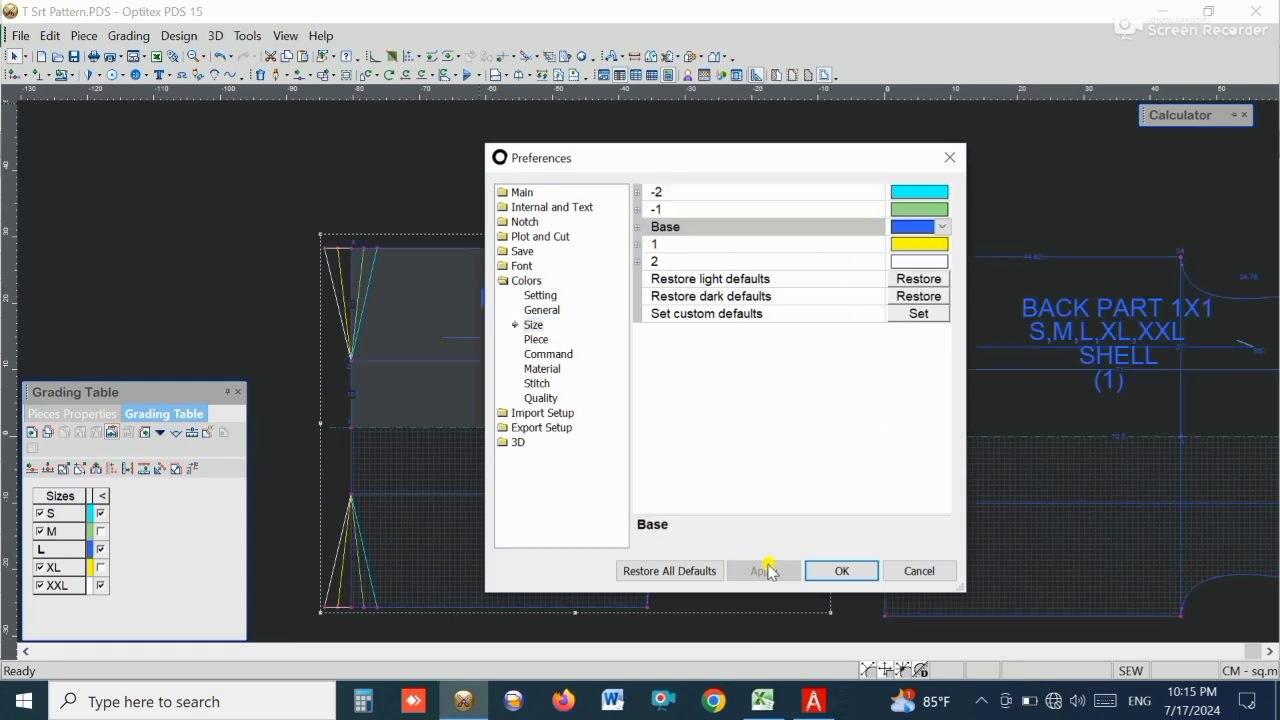
click(815, 570)
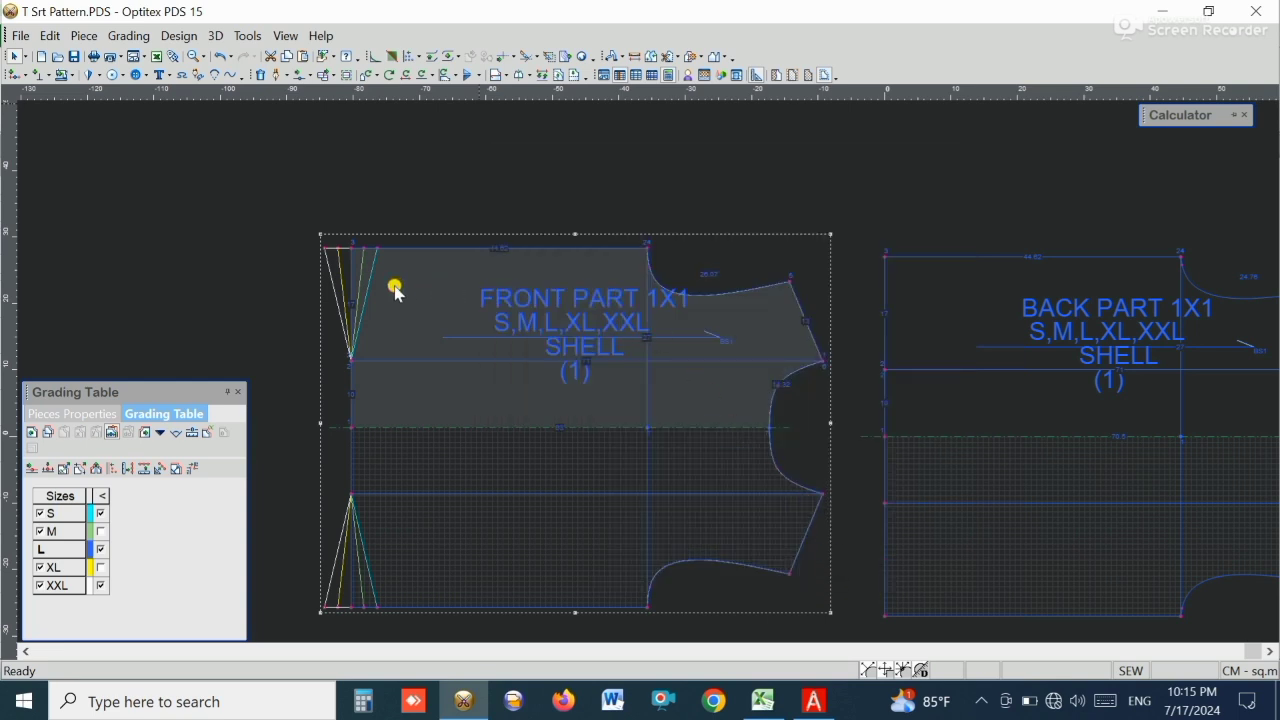
scroll(651, 374, down, 2)
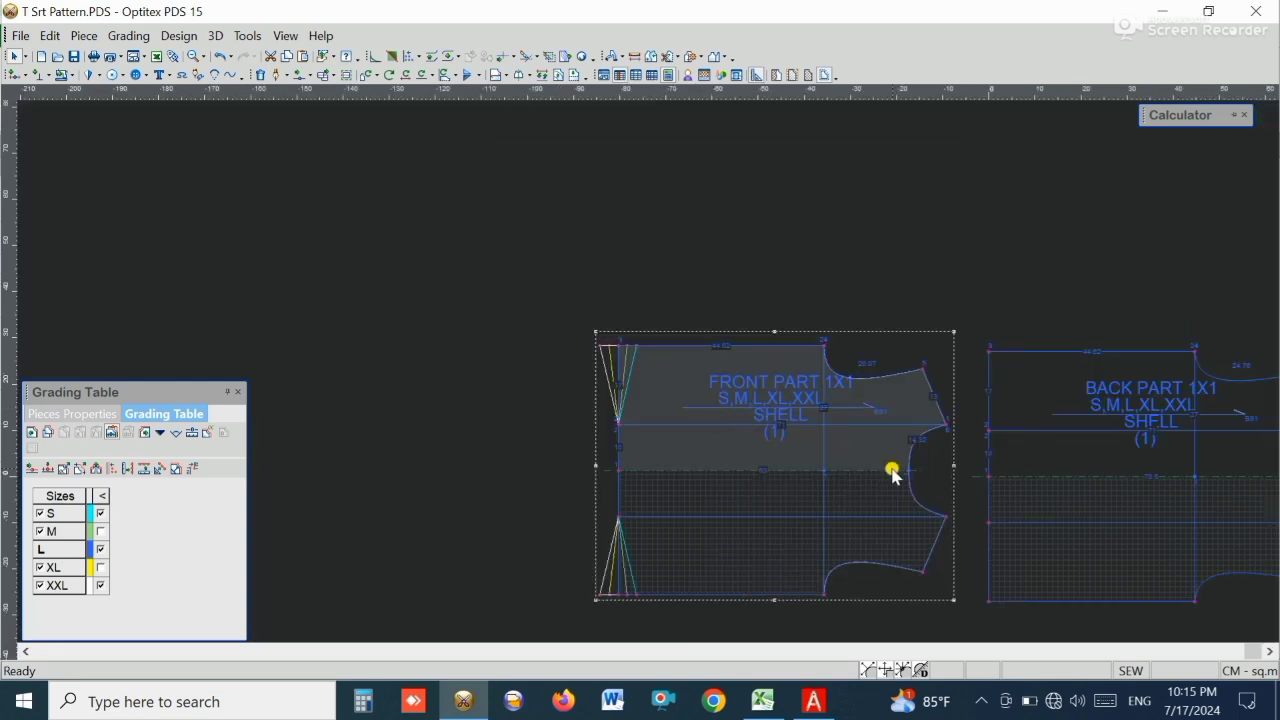
- In the Colors Setting preferences, turn off showing the bounding box with the filling and accept the change
scroll(655, 392, up, 3)
scroll(655, 392, down, 1)
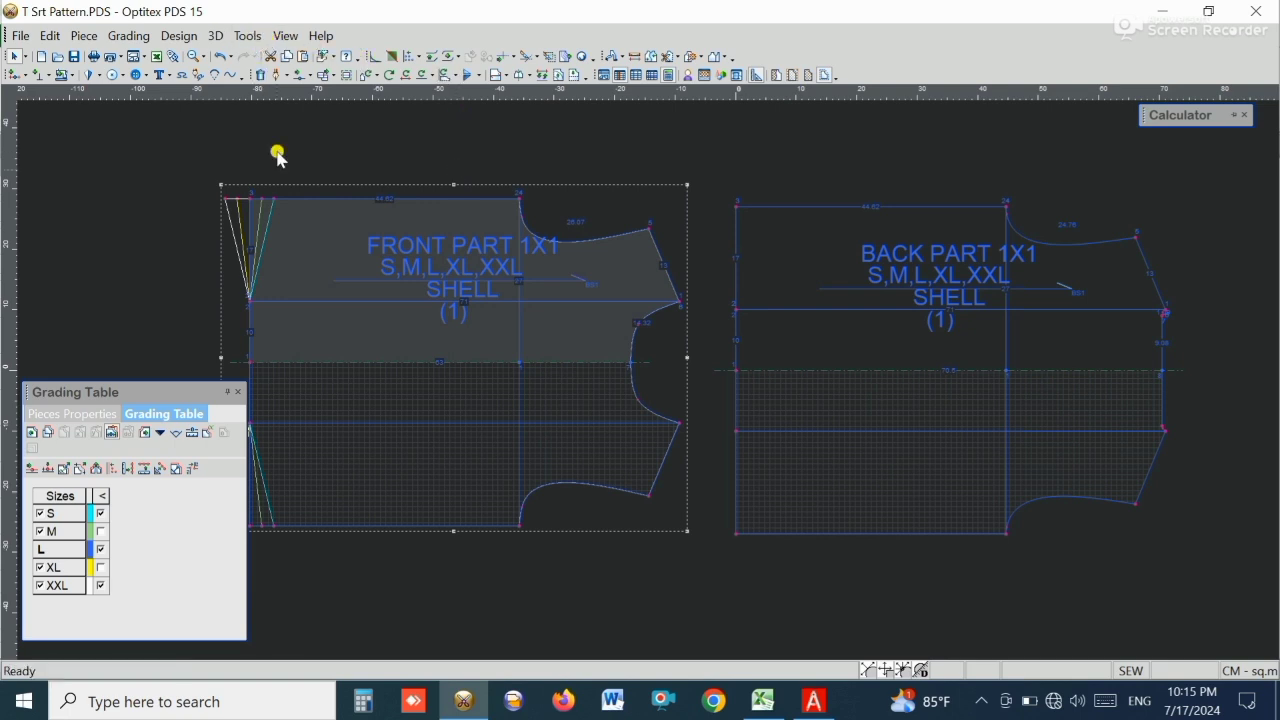
click(248, 36)
click(299, 259)
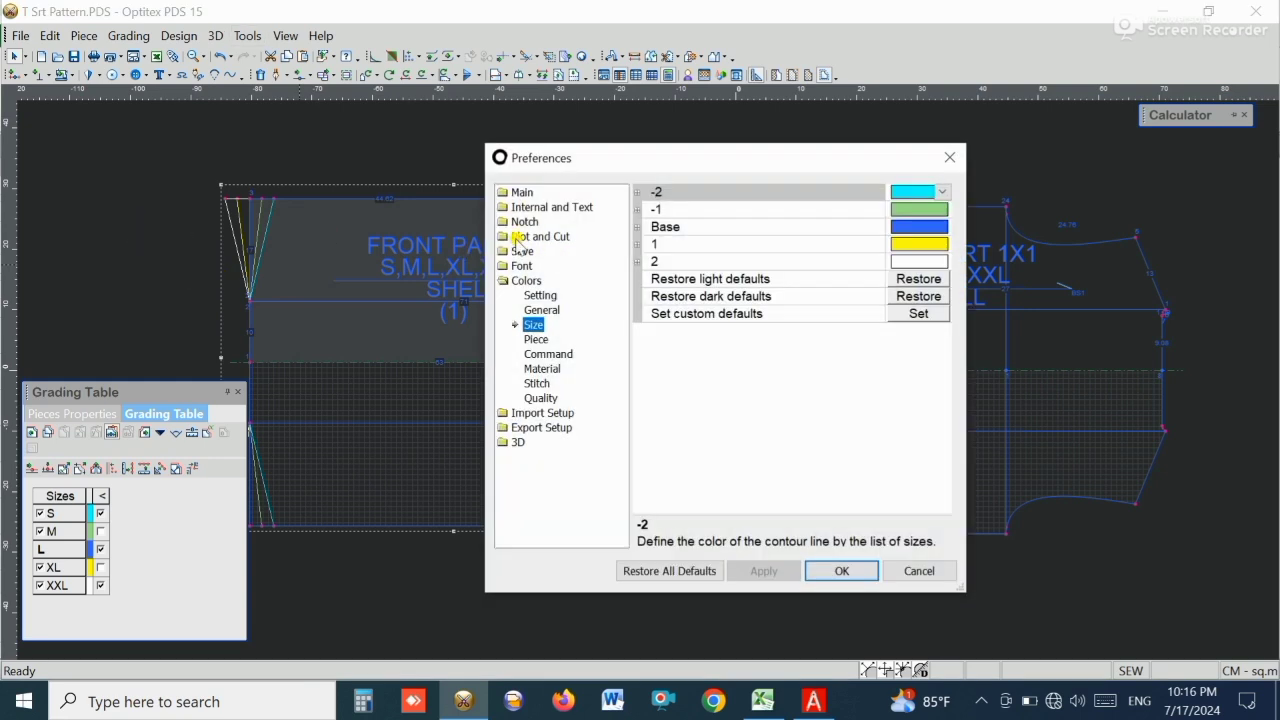
click(524, 192)
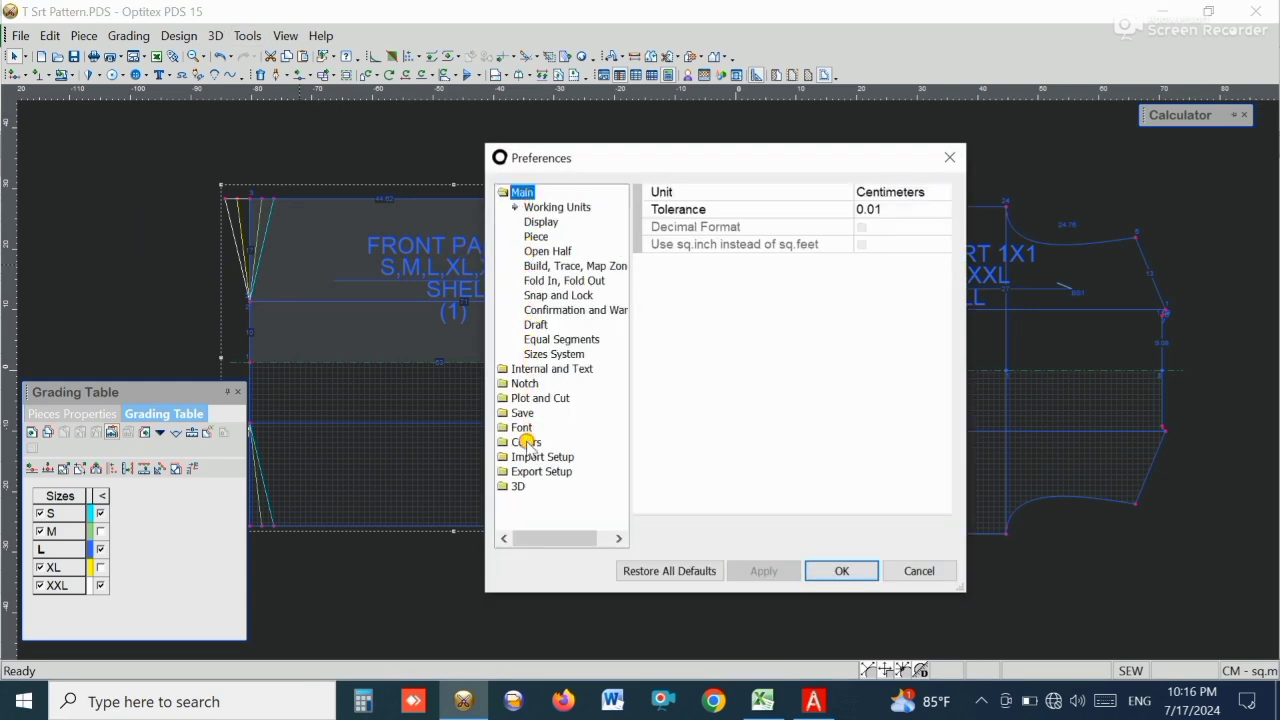
click(526, 442)
click(863, 210)
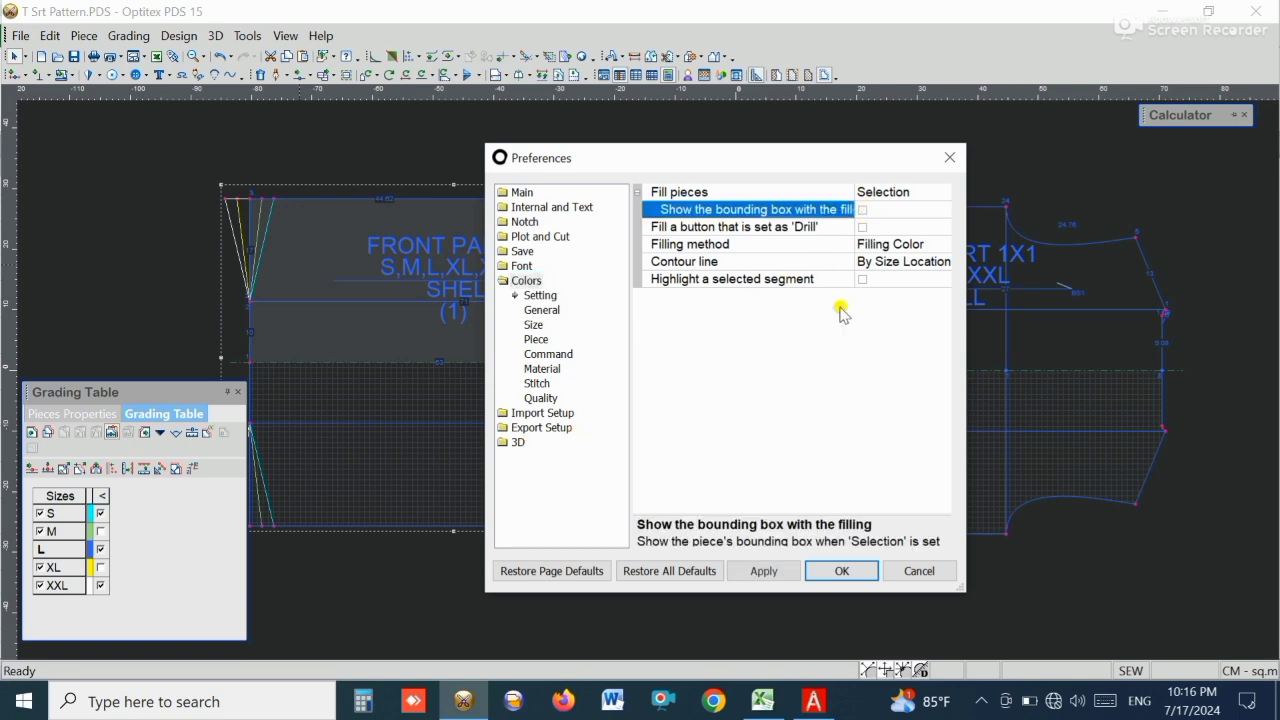
click(820, 571)
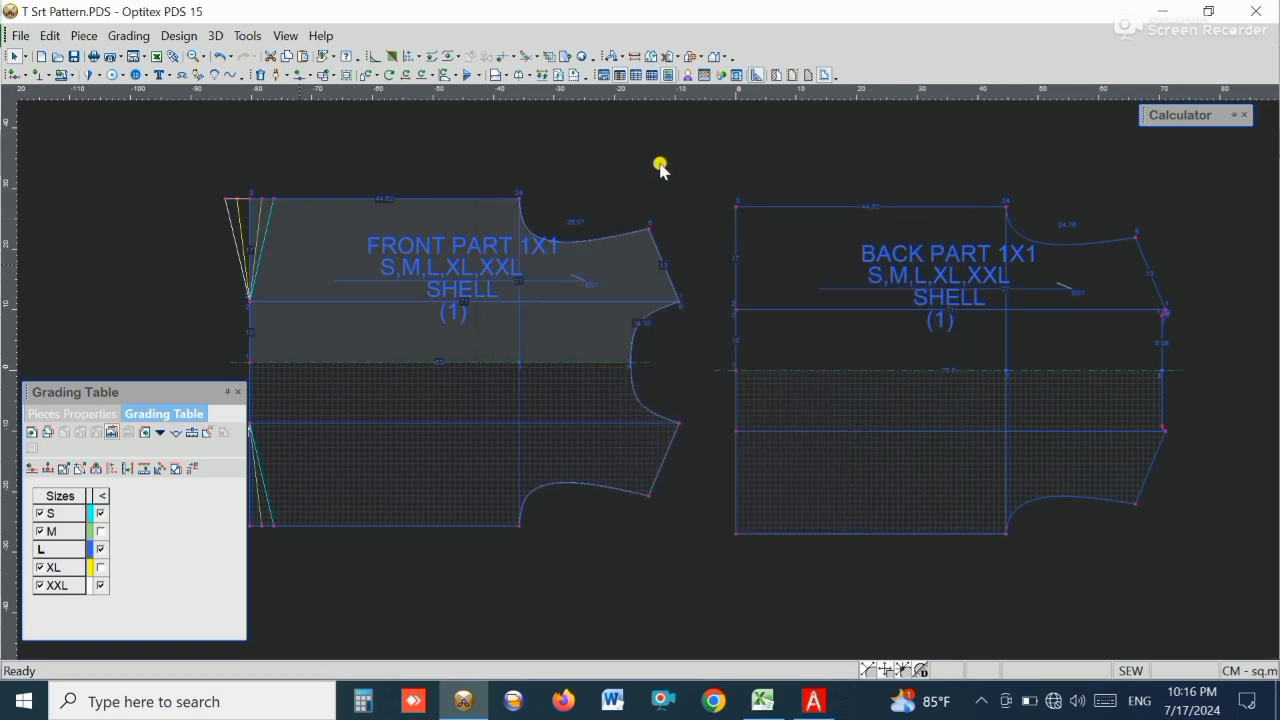
- With the Select tool, copy the grading values of the front piece's hem side corner
right_click(662, 172)
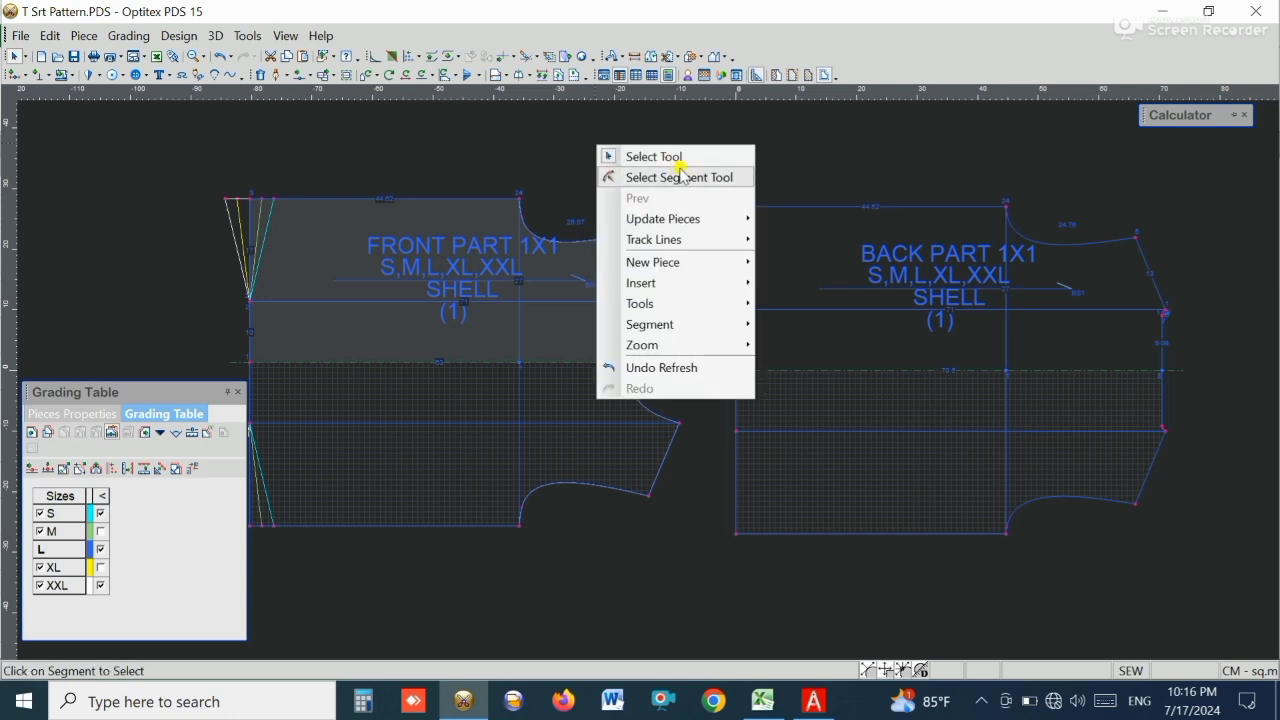
click(655, 160)
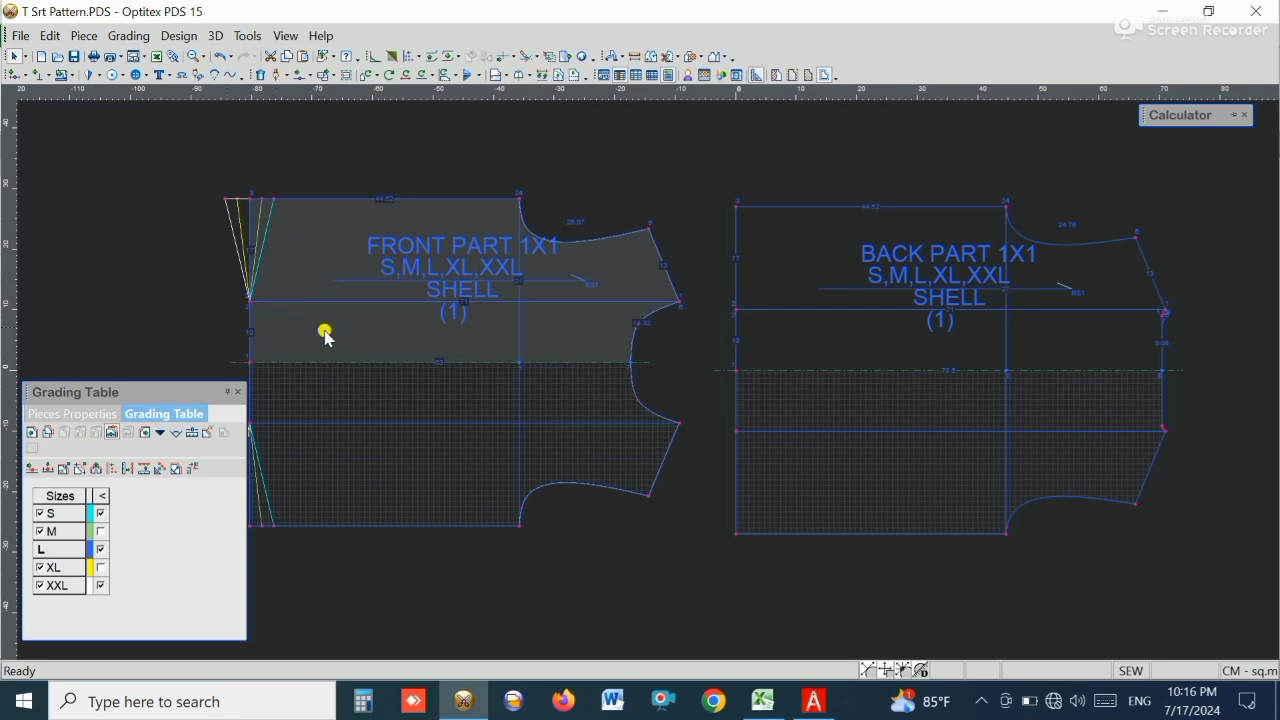
click(250, 199)
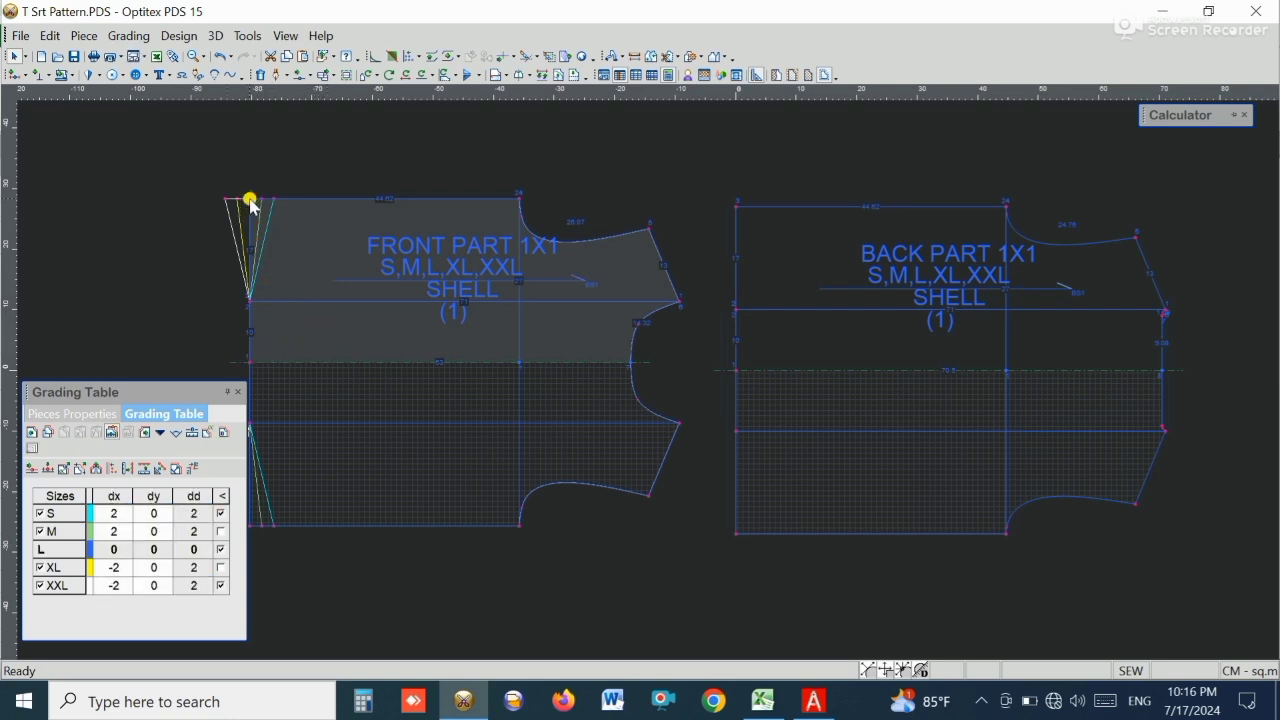
click(55, 436)
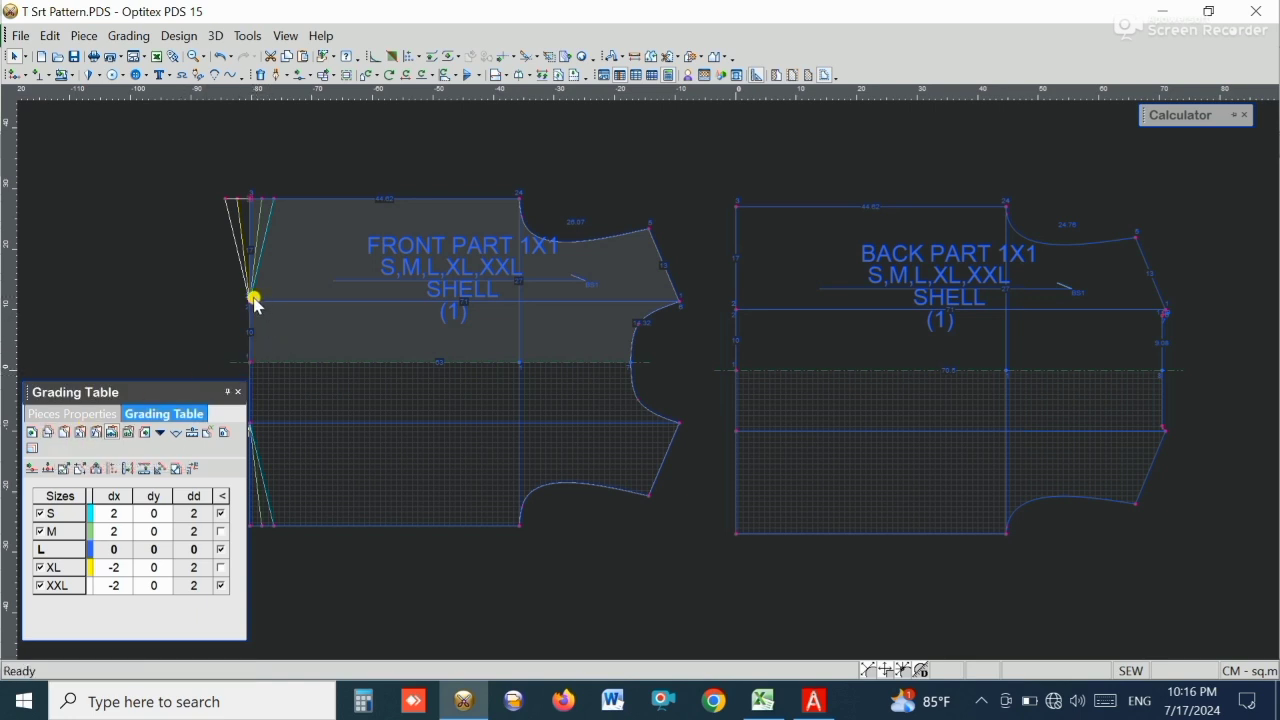
- Try to paste the copied X grade values onto the remaining hem points selected together on the front piece
drag(249, 303, 248, 363)
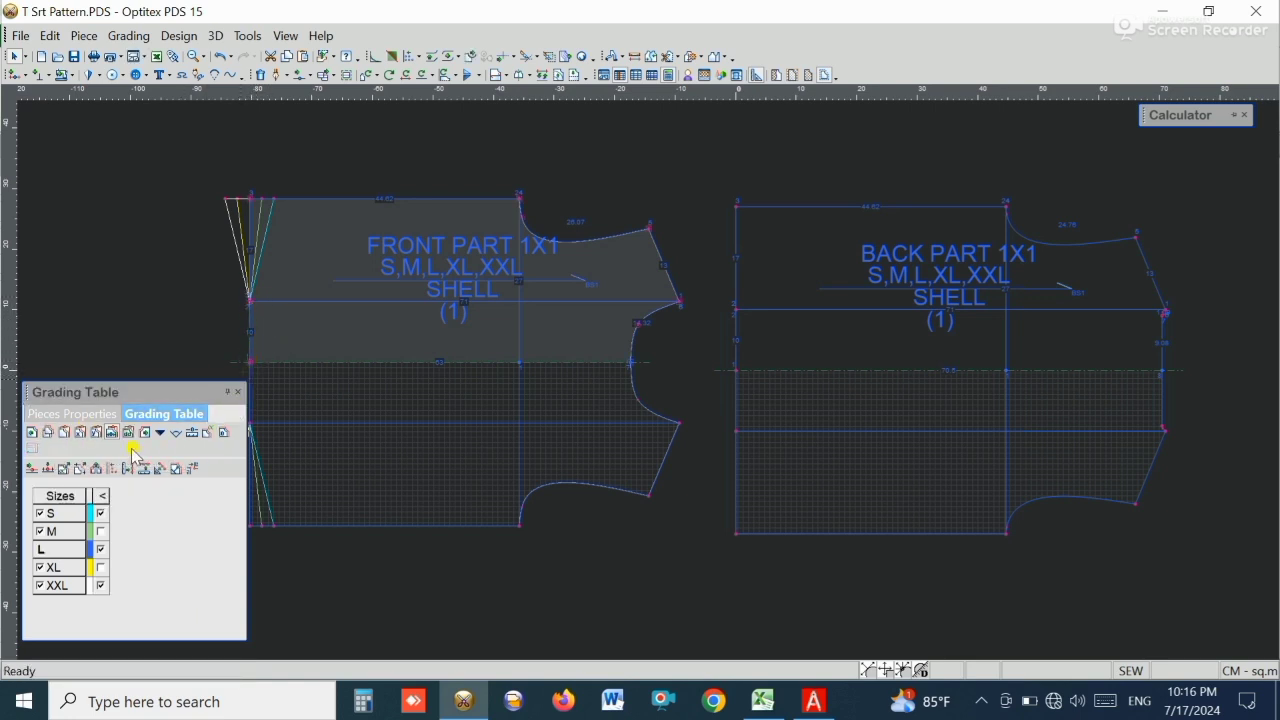
click(79, 434)
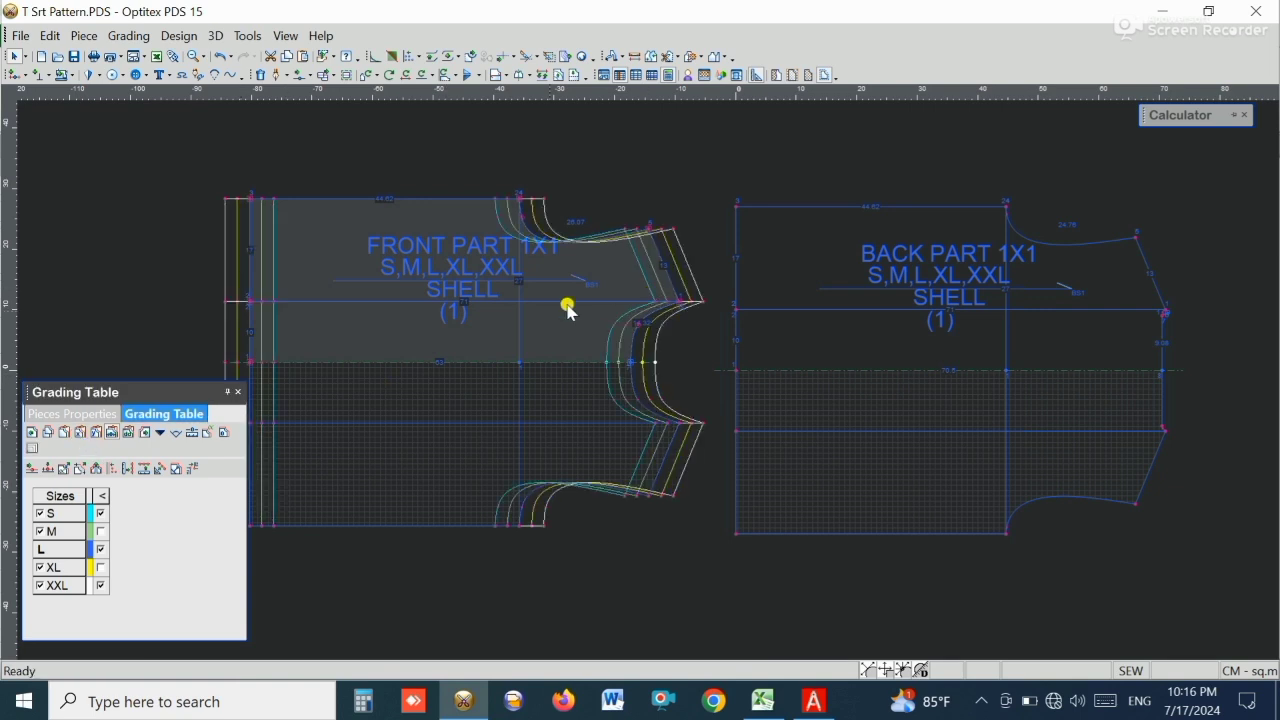
scroll(461, 347, down, 2)
scroll(649, 388, up, 1)
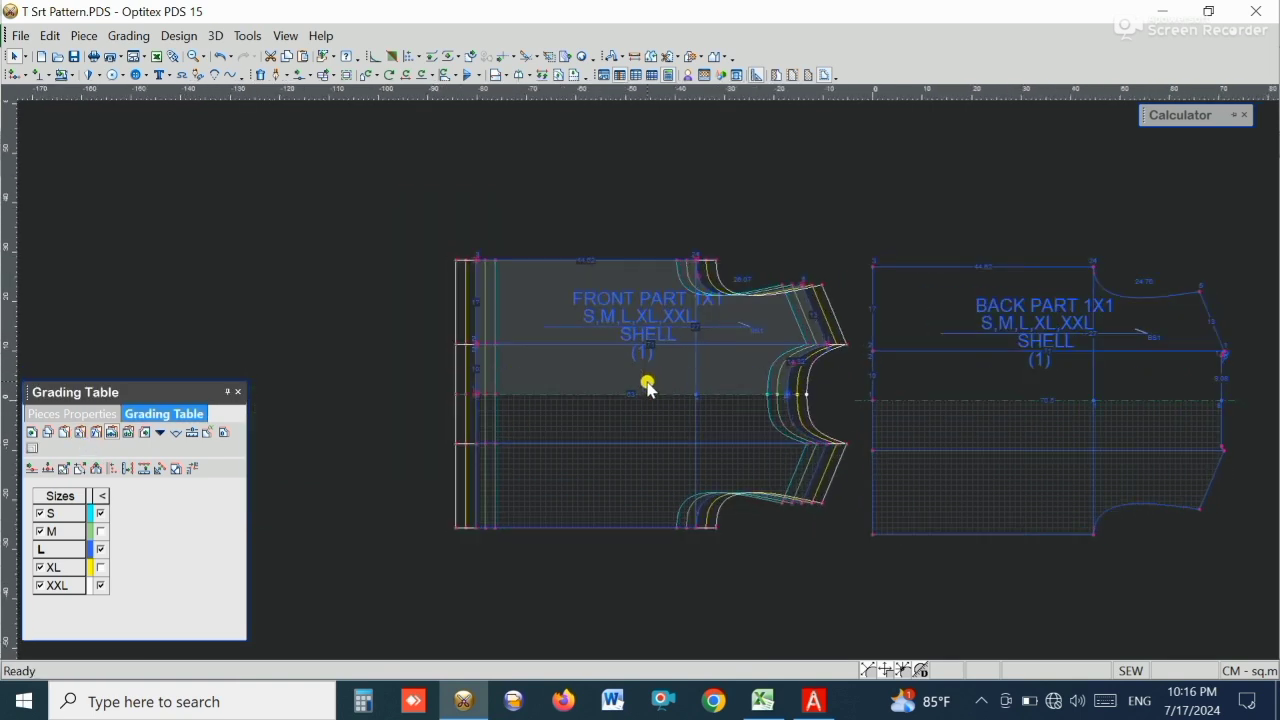
click(626, 403)
- Paste the copied X grade values onto the front hem's neck-line point and its centre fold point individually
click(475, 345)
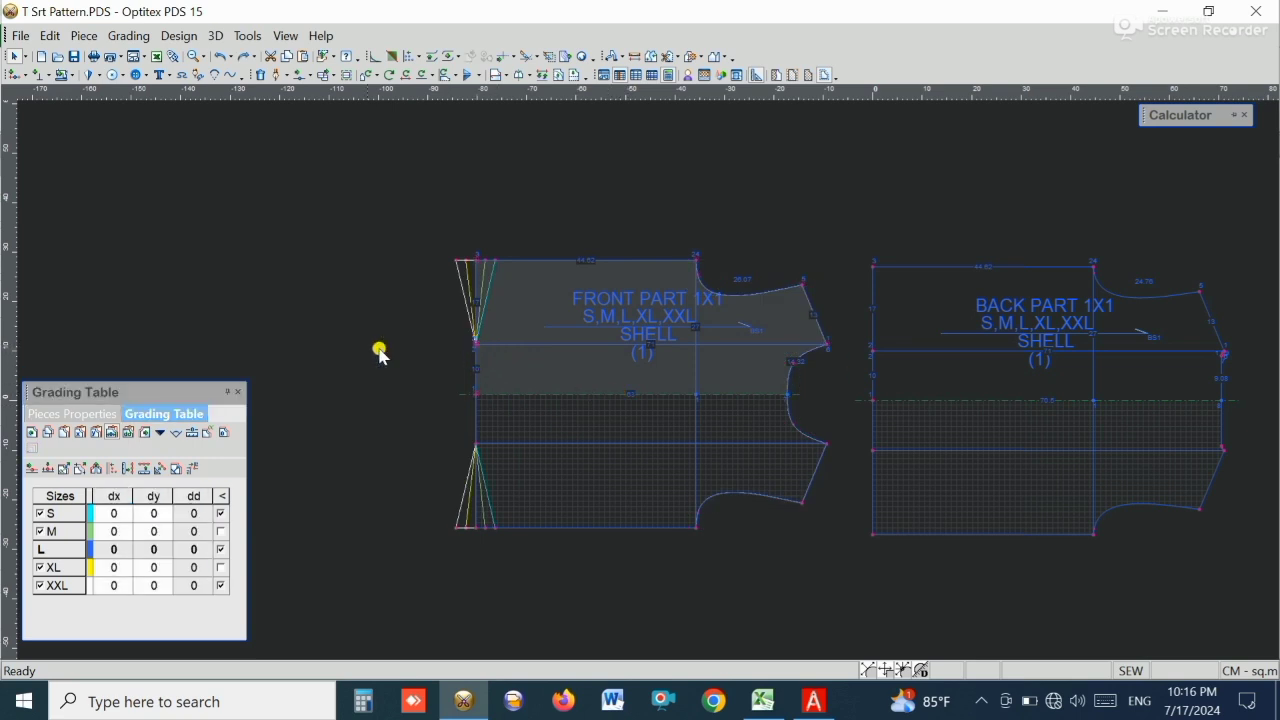
click(96, 433)
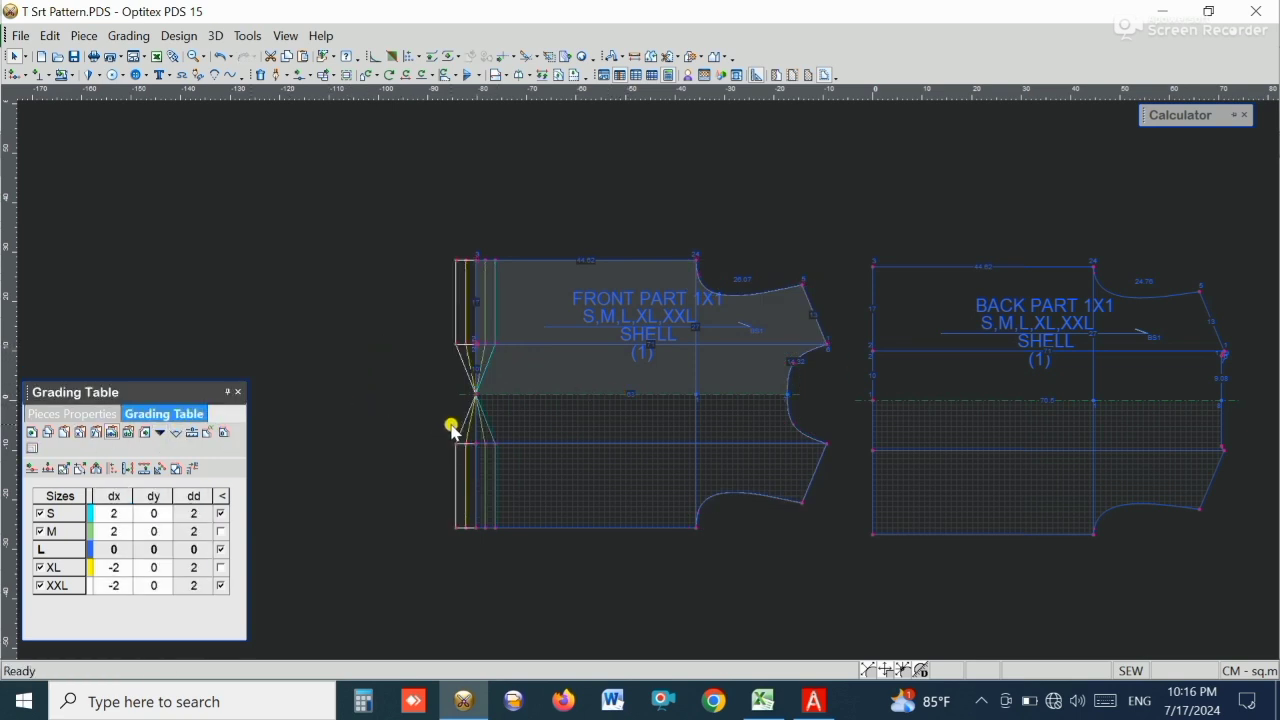
click(476, 397)
click(81, 433)
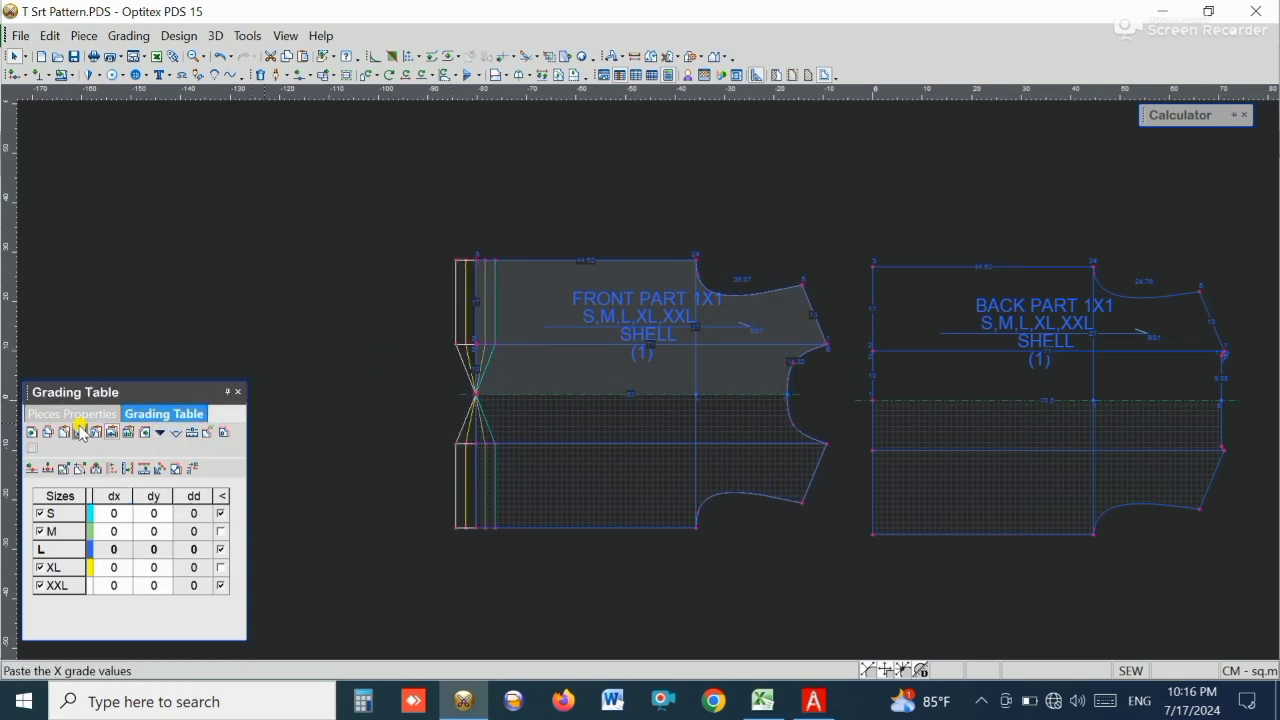
click(520, 172)
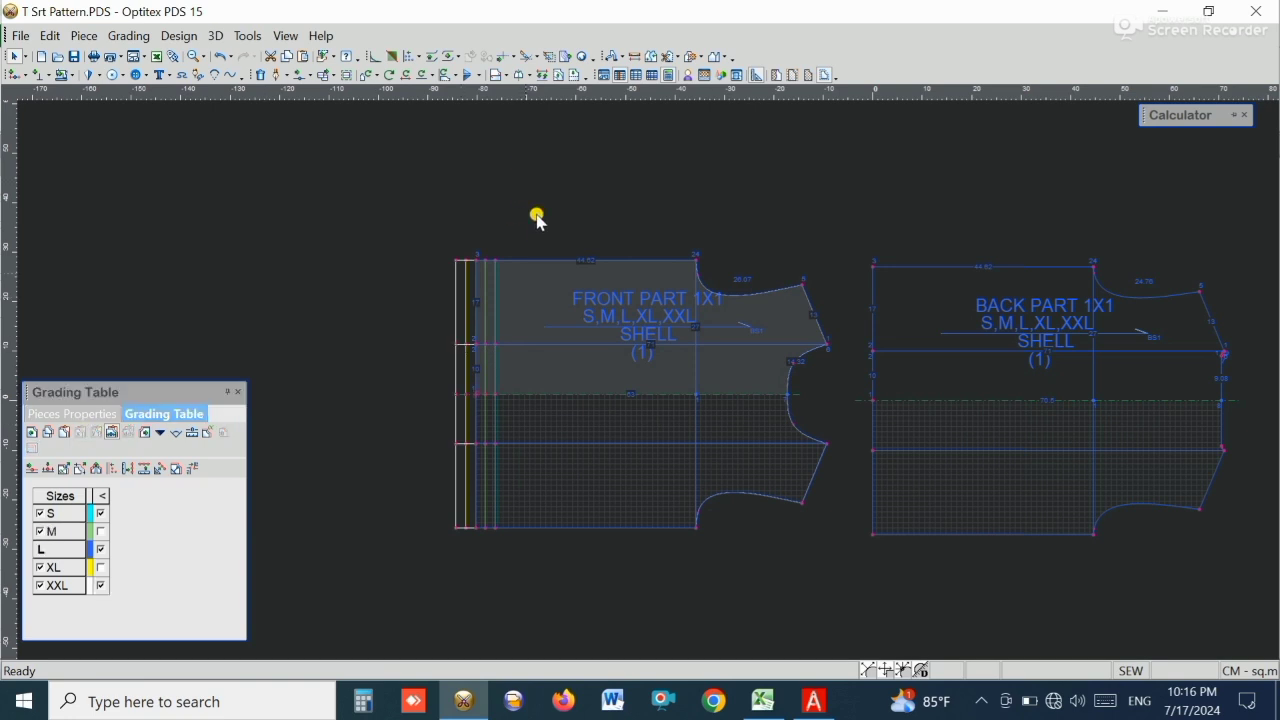
- Consult the polo spec sheet in Excel, and set the front hem side corner's dy to -1 for S and M, 1 for XL and XXL
click(760, 703)
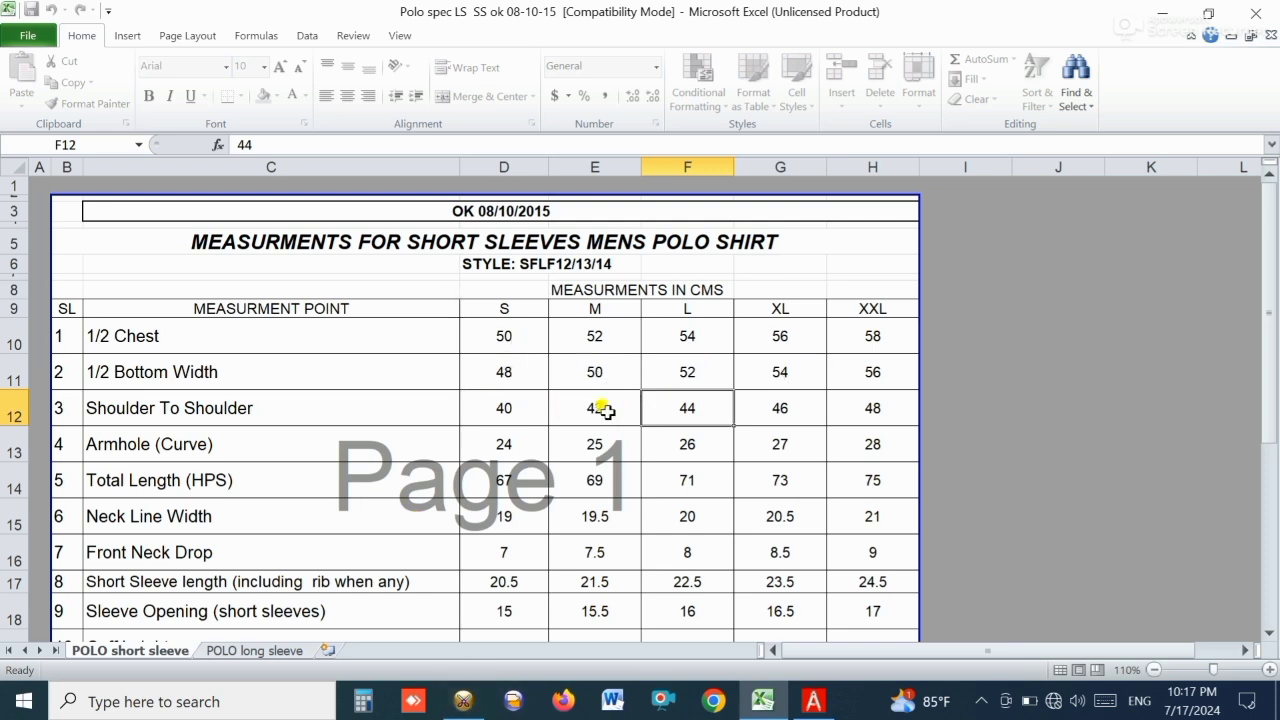
click(465, 701)
scroll(539, 277, up, 2)
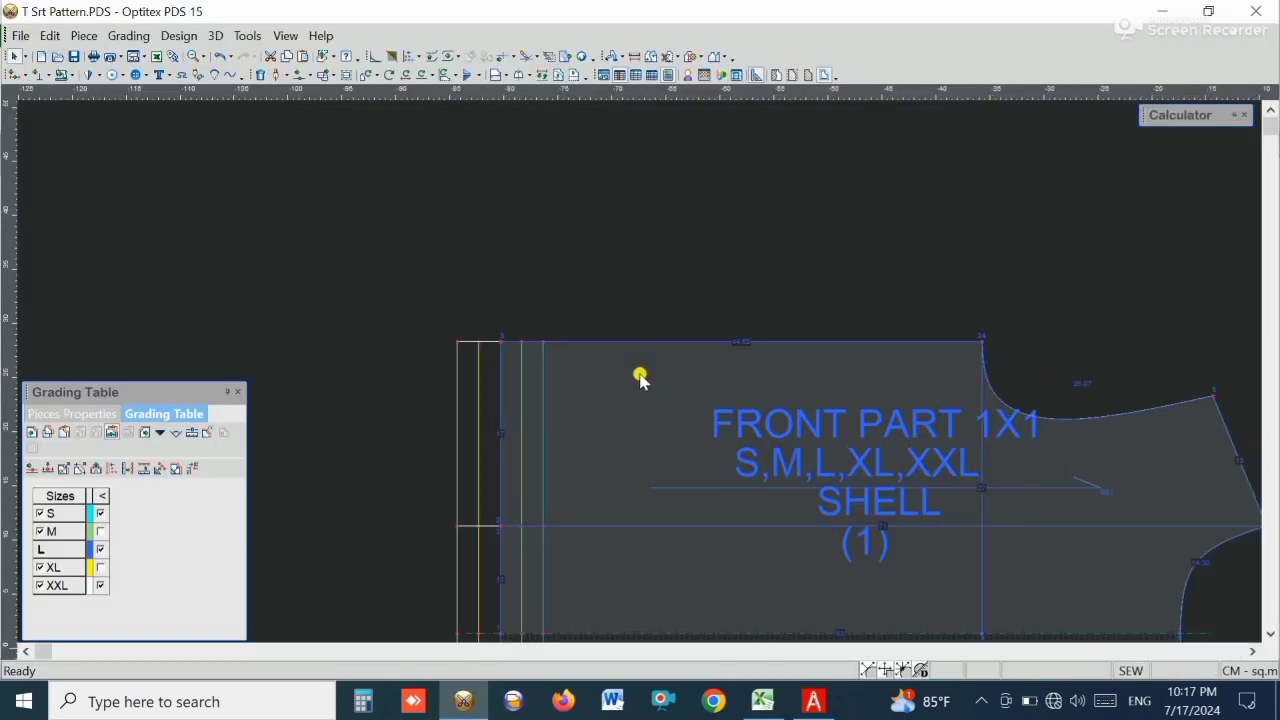
click(500, 343)
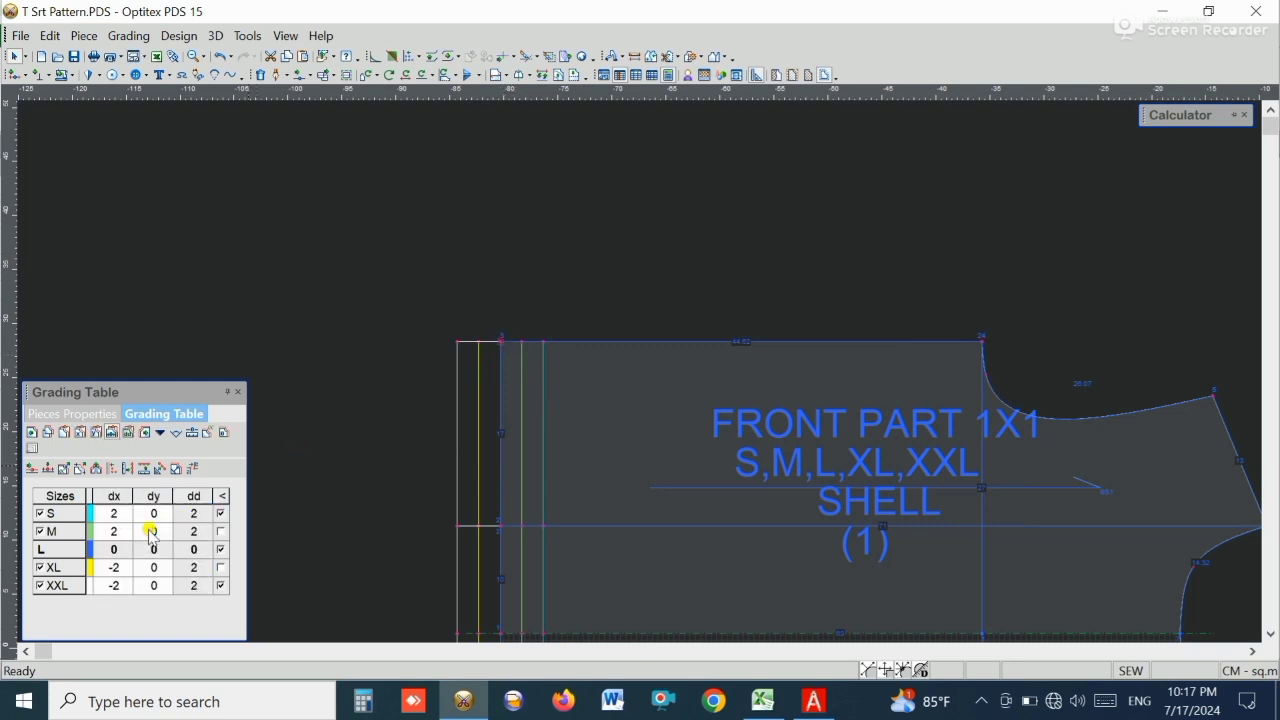
drag(150, 513, 150, 615)
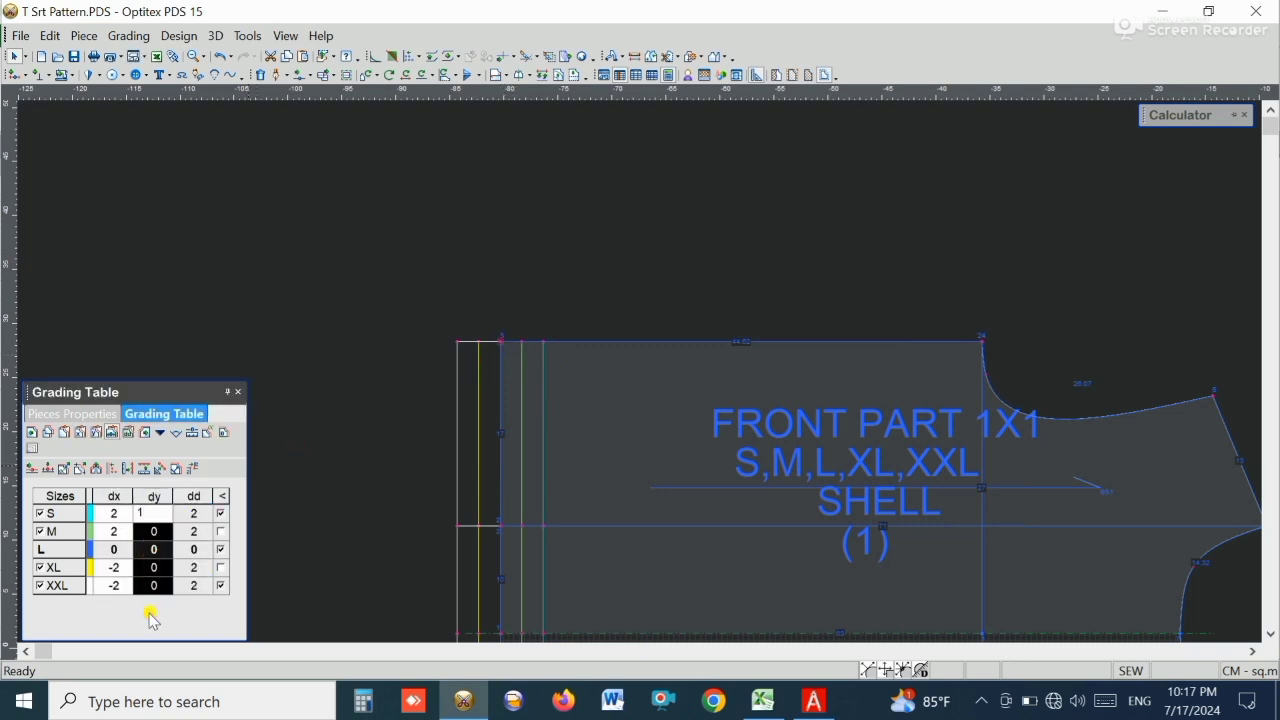
key(Return)
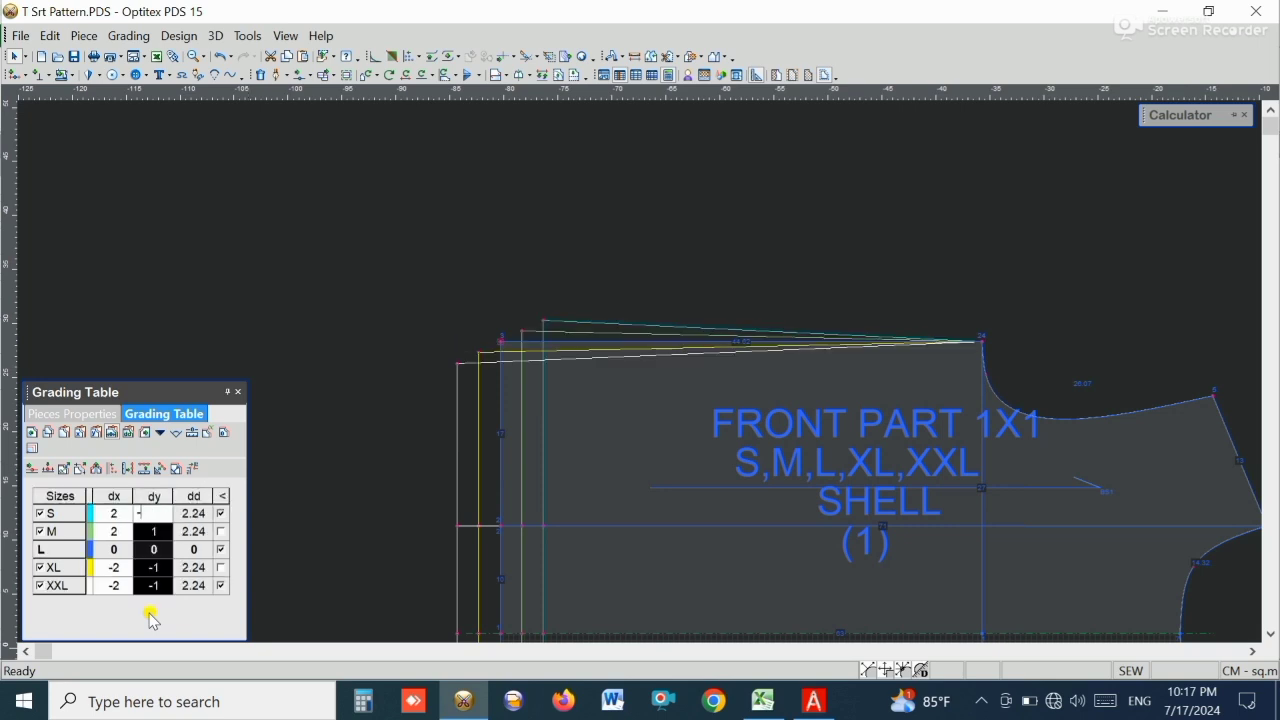
key(Return)
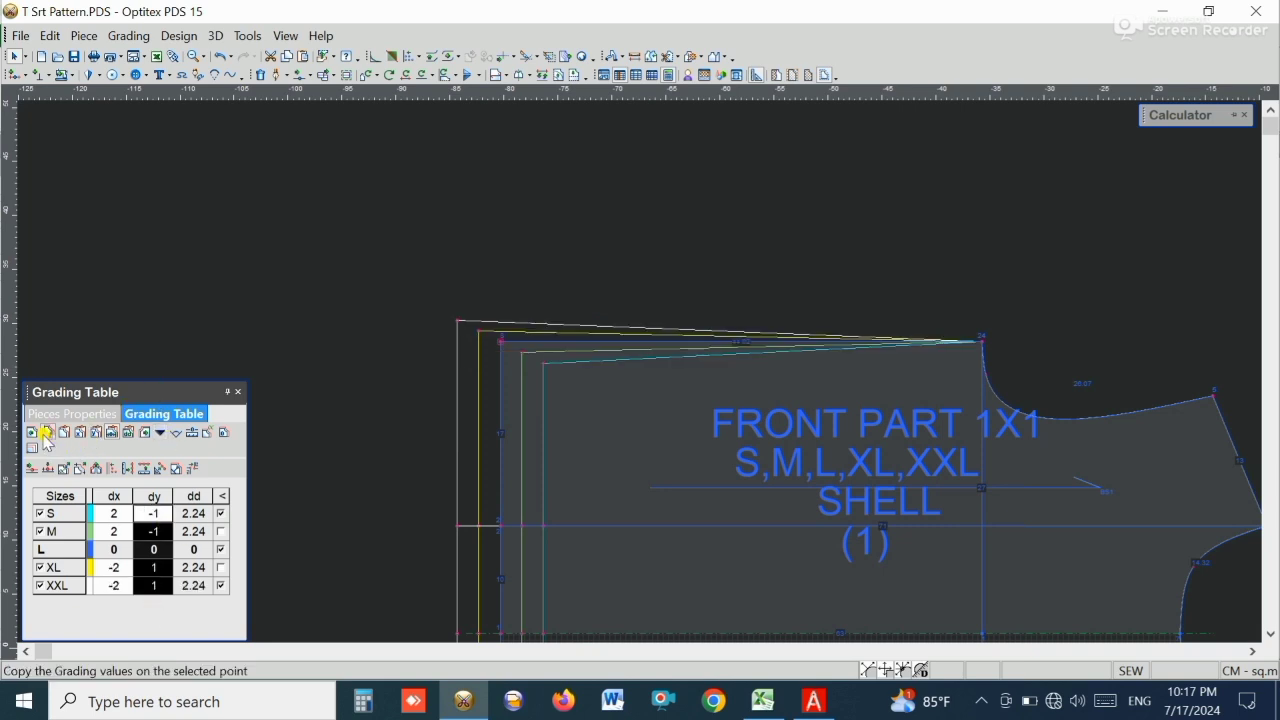
- Paste the hem side corner's Y grade values onto the front piece's underarm point at the chest line
click(983, 343)
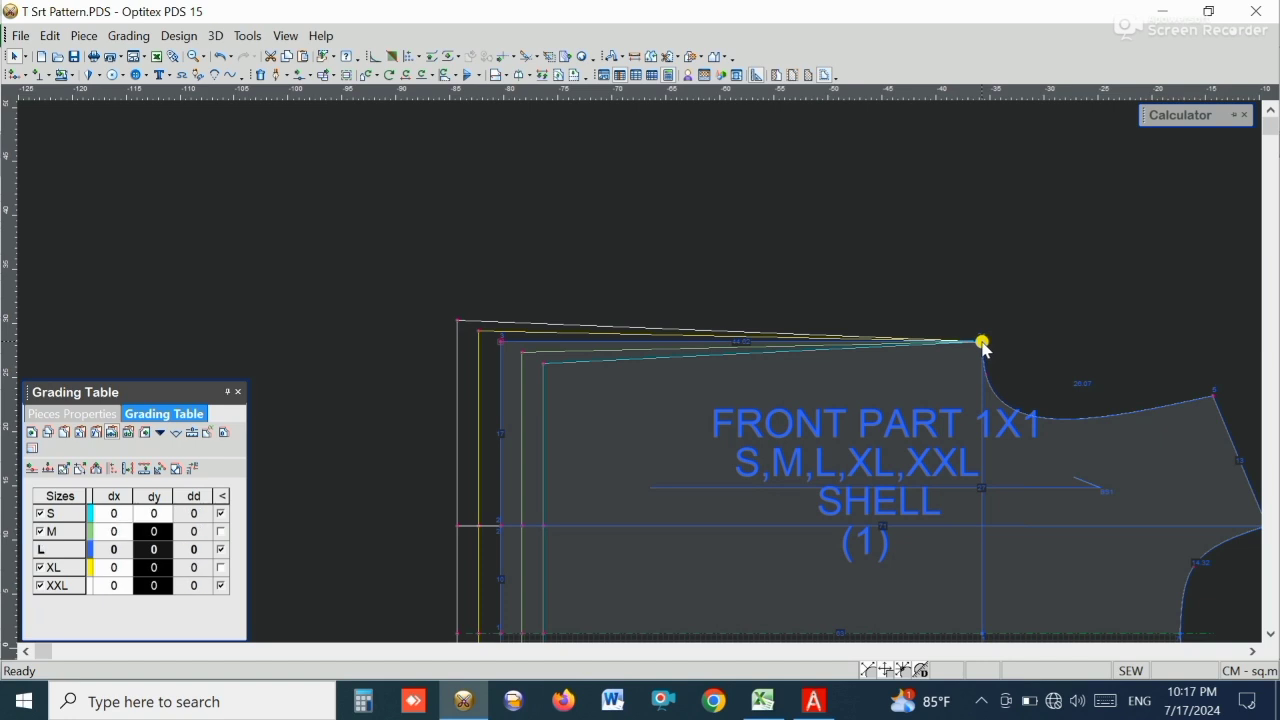
click(97, 433)
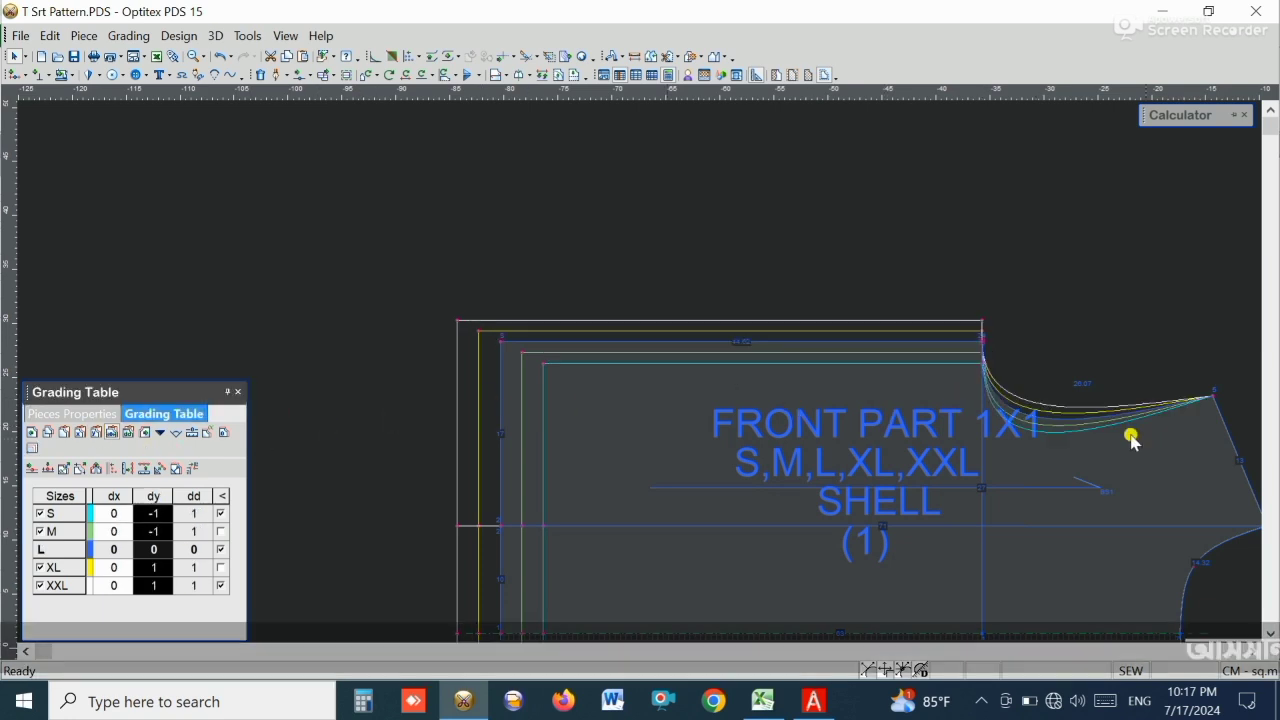
scroll(640, 374, down, 2)
scroll(640, 374, up, 2)
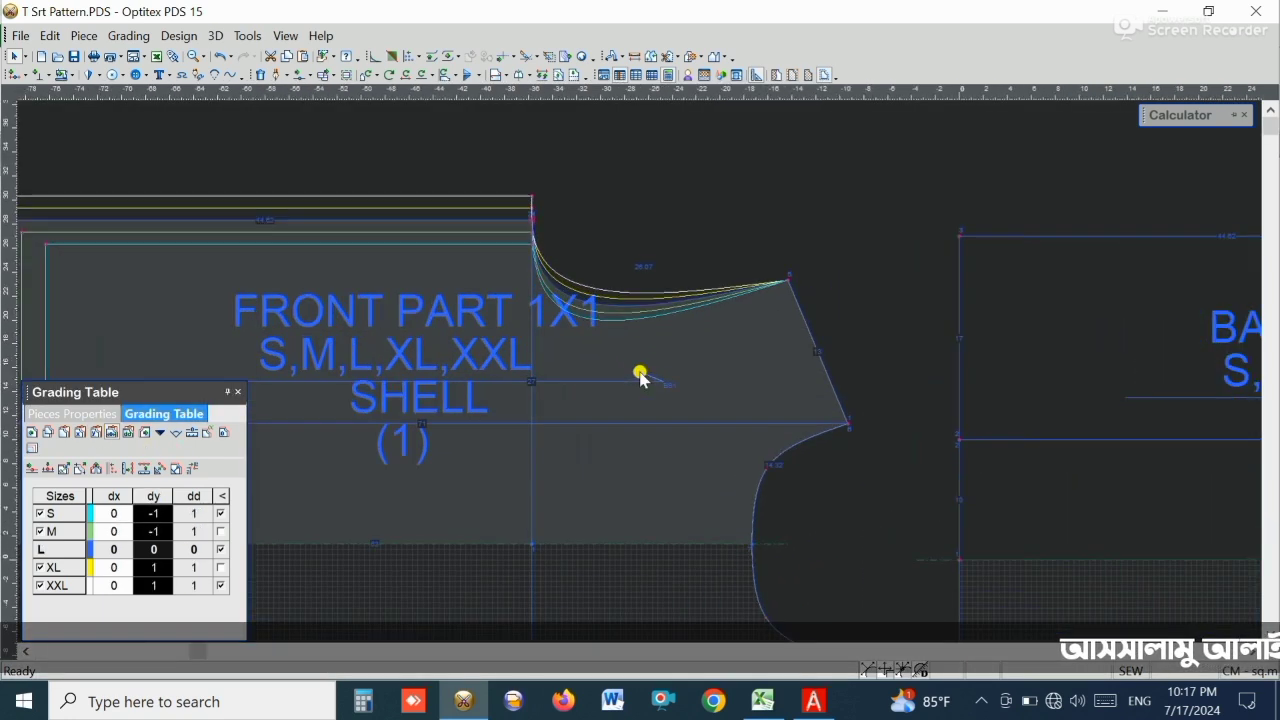
click(532, 222)
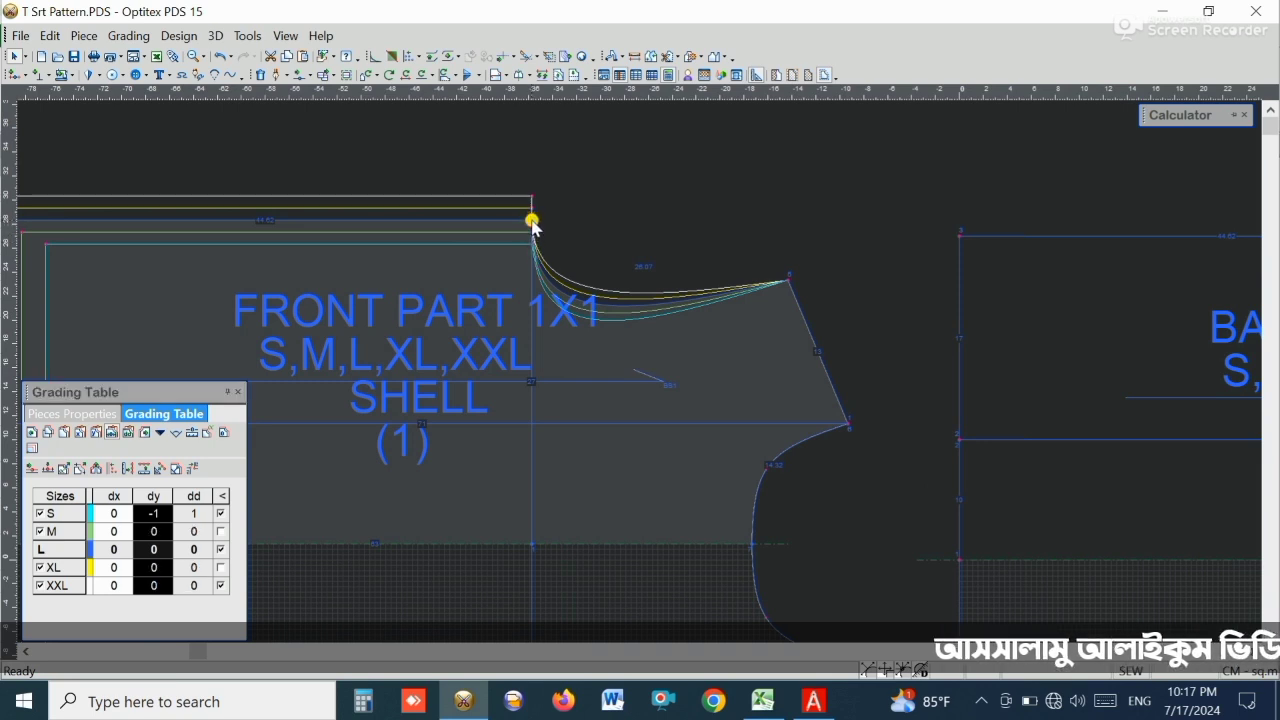
click(93, 433)
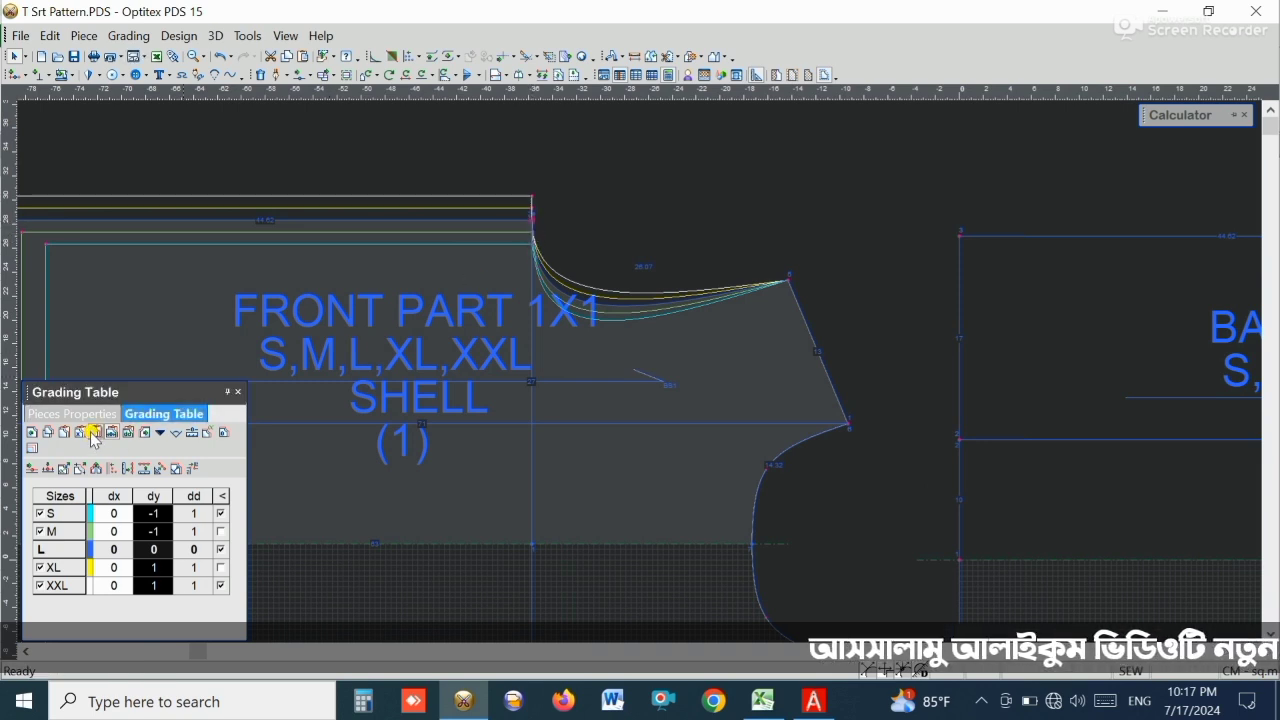
- Paste the same Y grade values onto the front piece's outer shoulder point at the armhole end
scroll(640, 374, down, 3)
scroll(637, 397, up, 2)
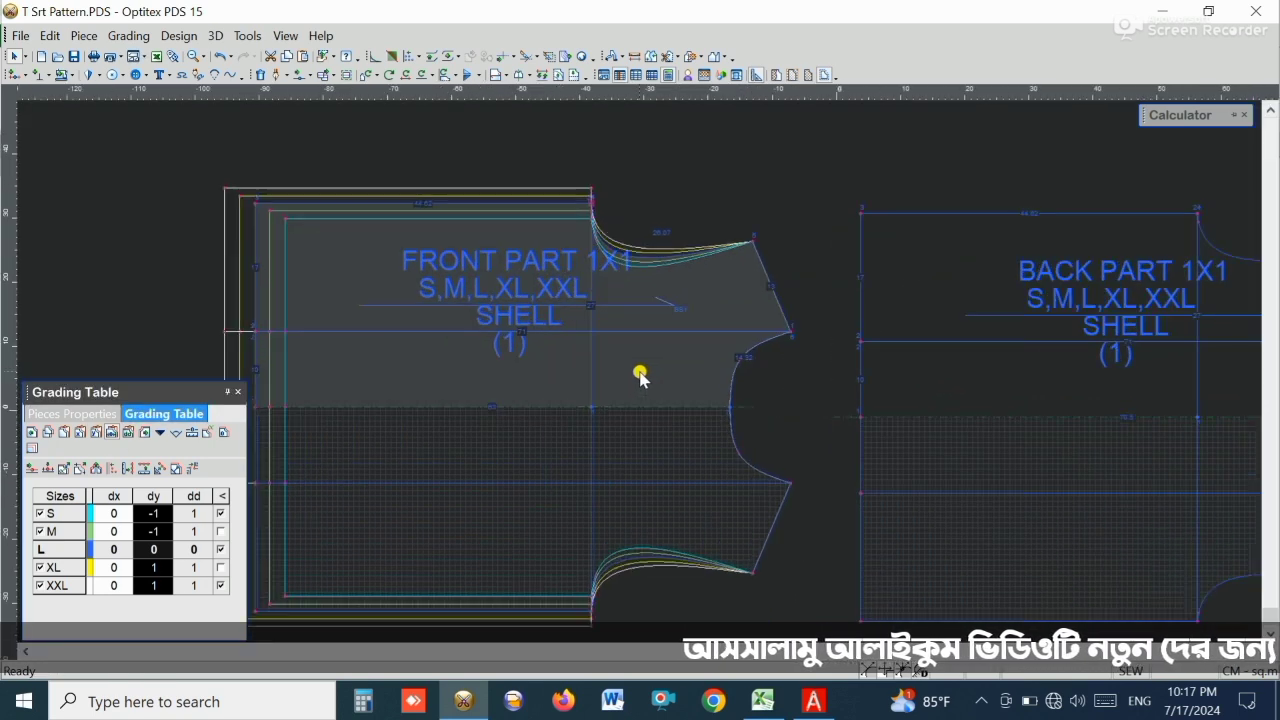
click(604, 358)
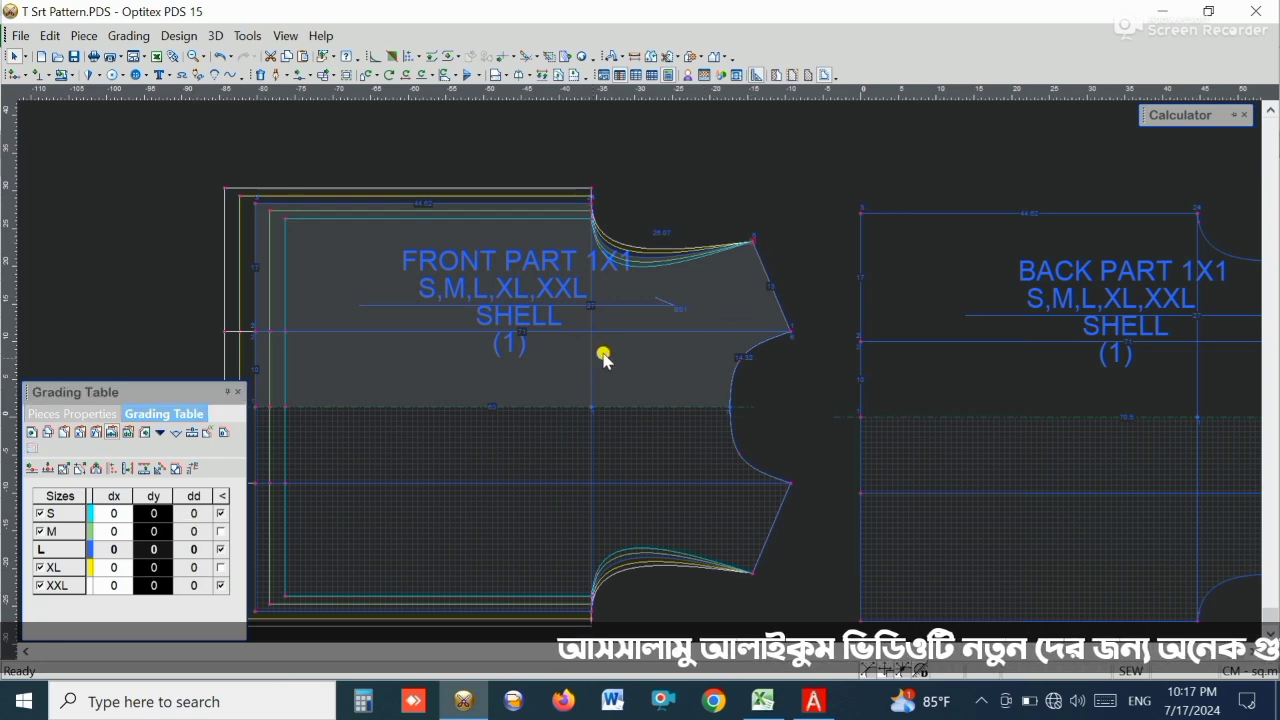
click(94, 433)
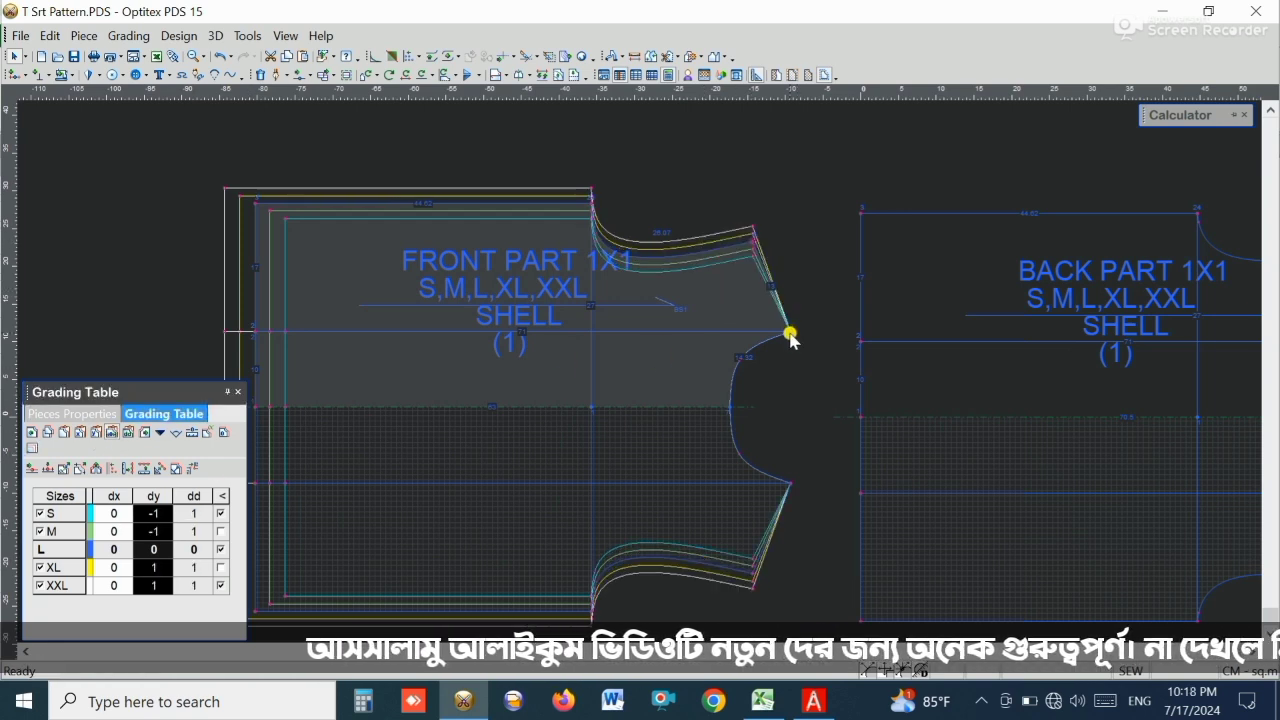
- Check the neck line width per size in the Excel polo spec sheet and divide the 0.5 cm increment by 2 in the pattern calculator
click(766, 703)
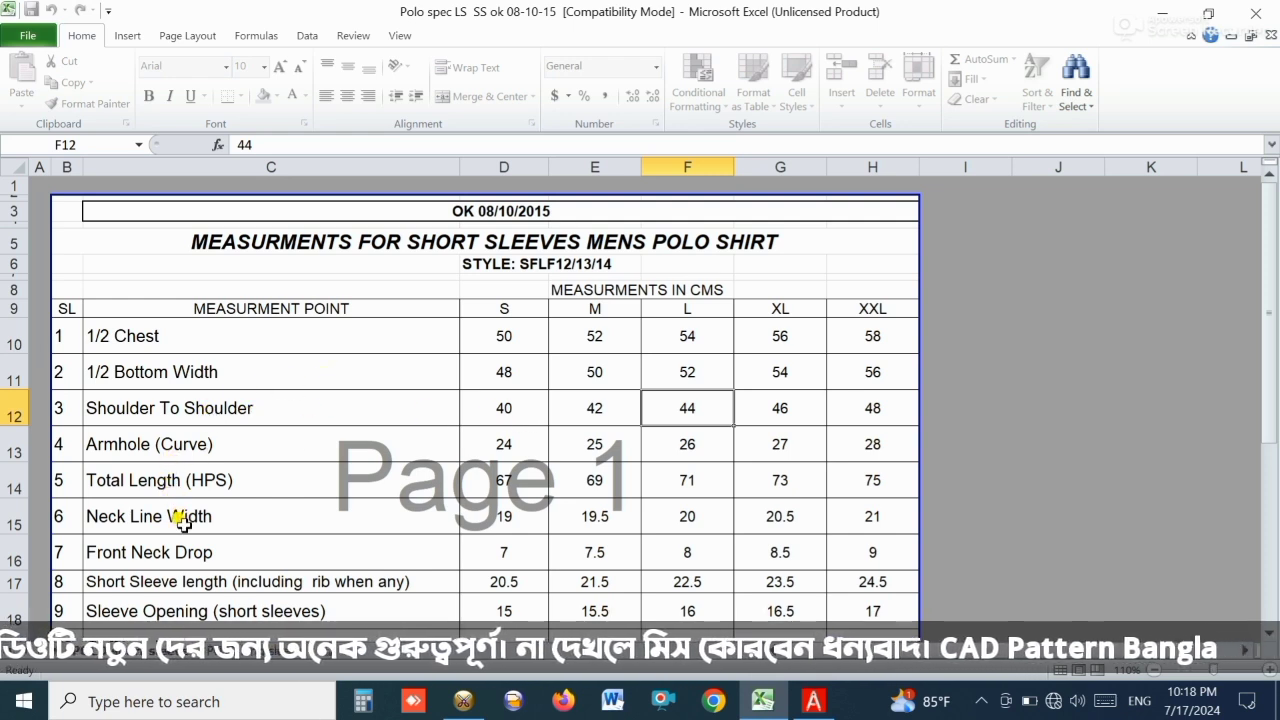
click(762, 701)
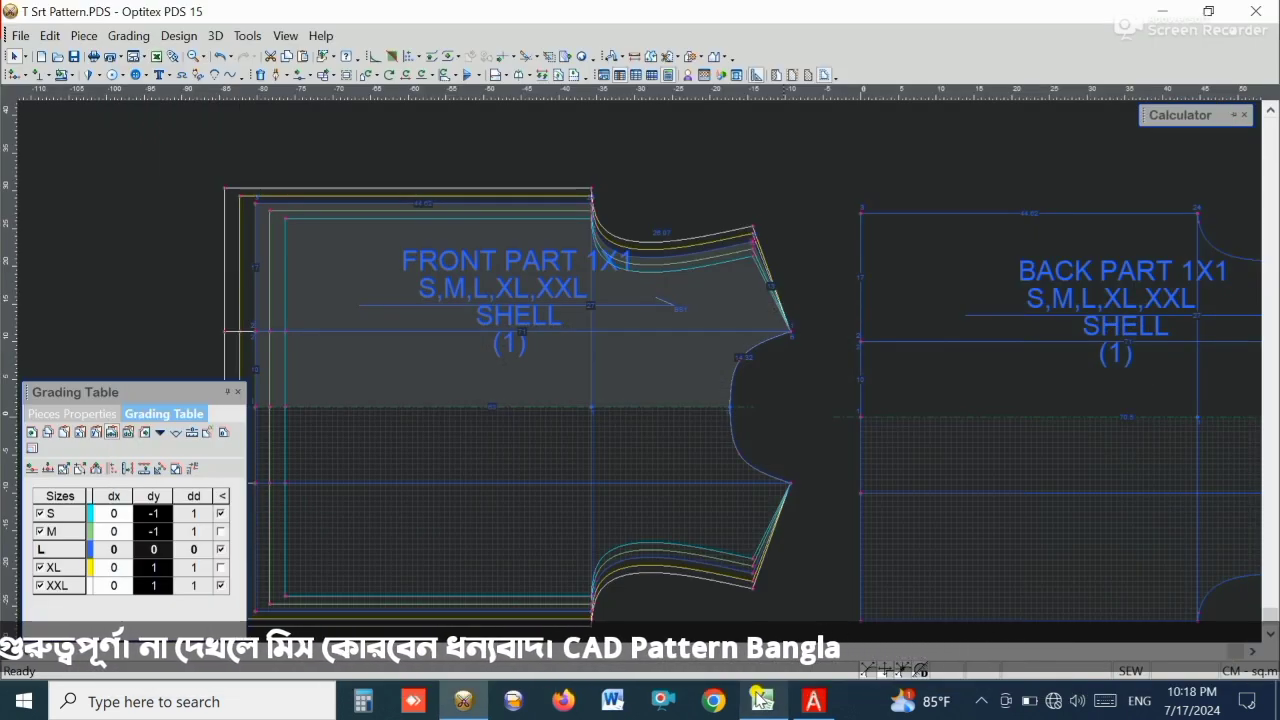
click(762, 701)
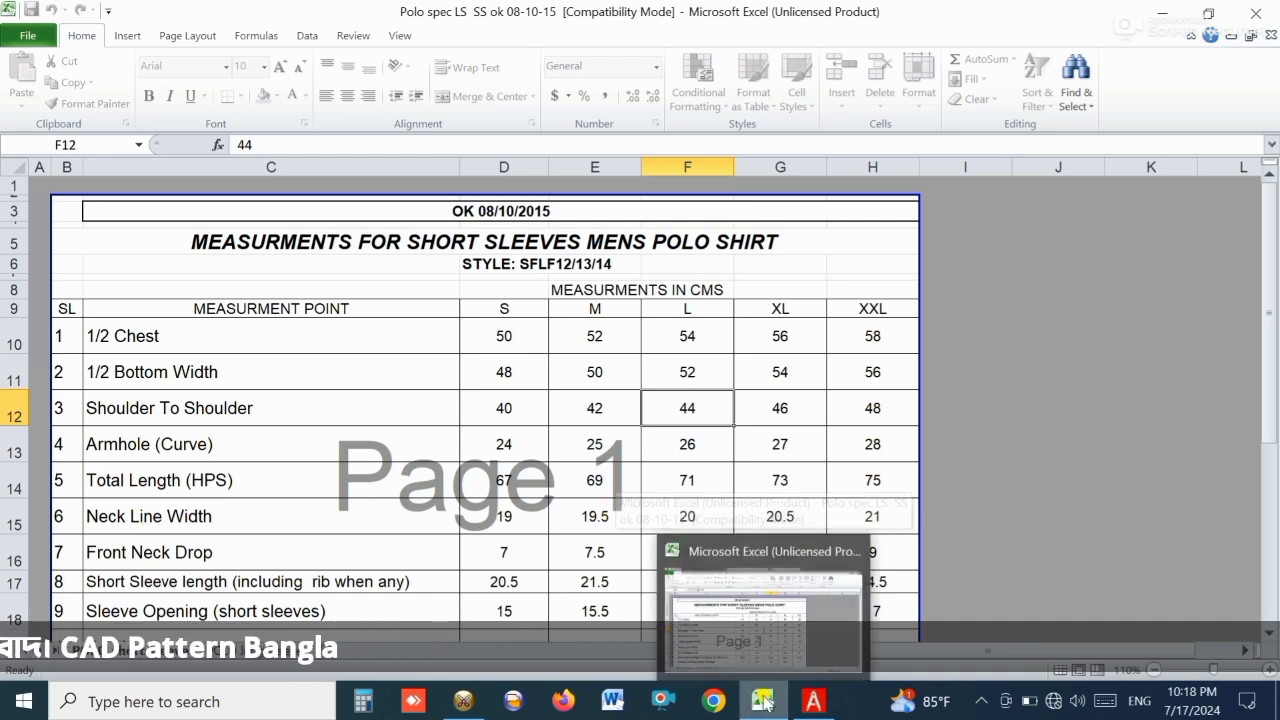
click(750, 605)
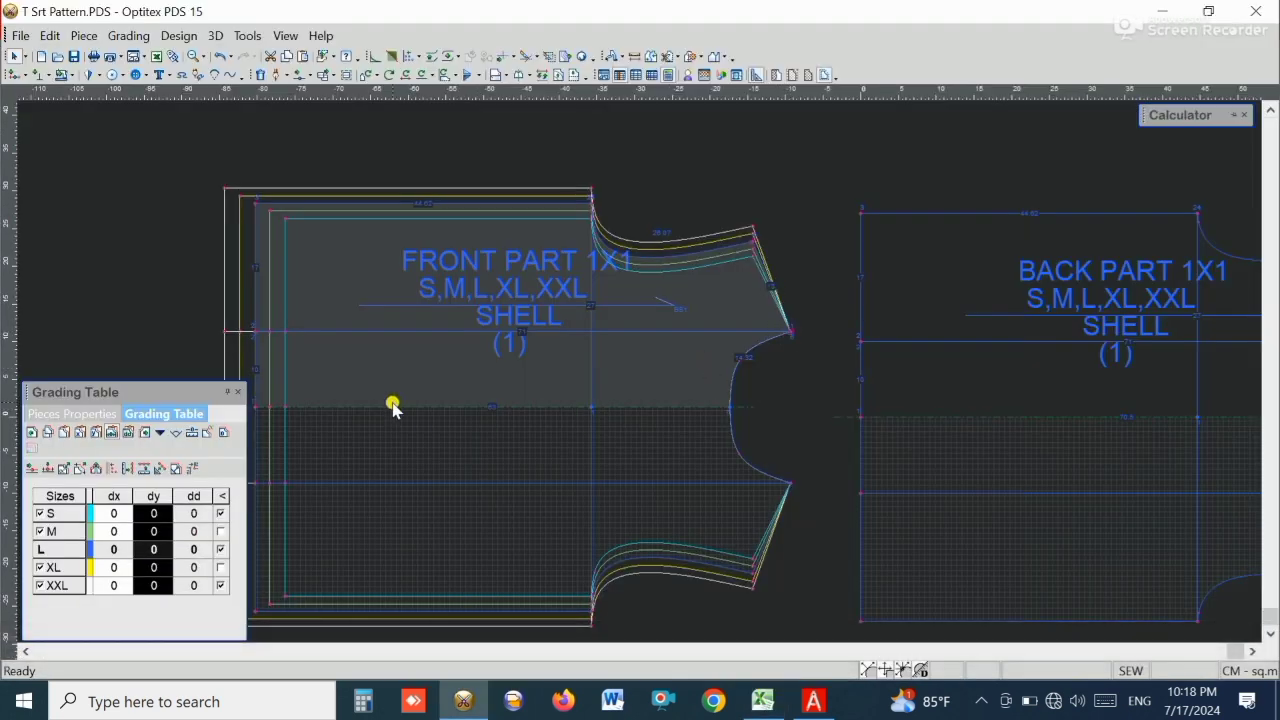
mouse_move(757, 708)
mouse_move(1150, 112)
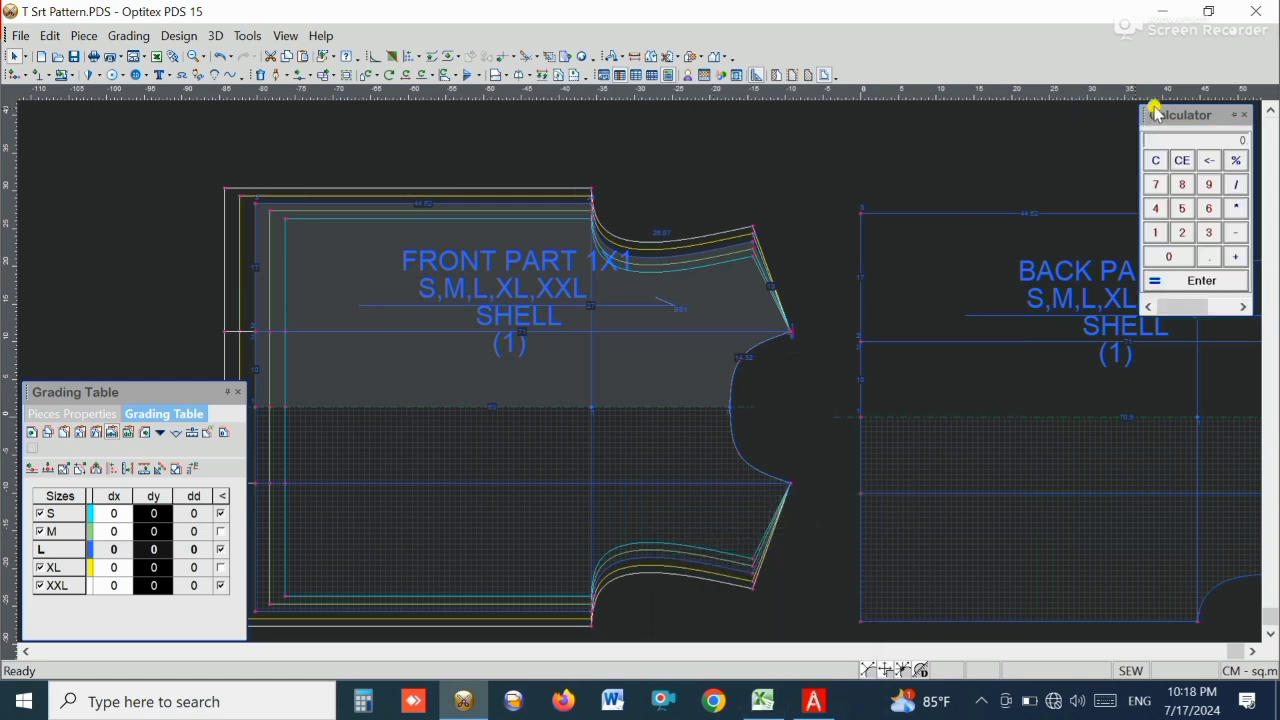
click(1208, 257)
click(1181, 208)
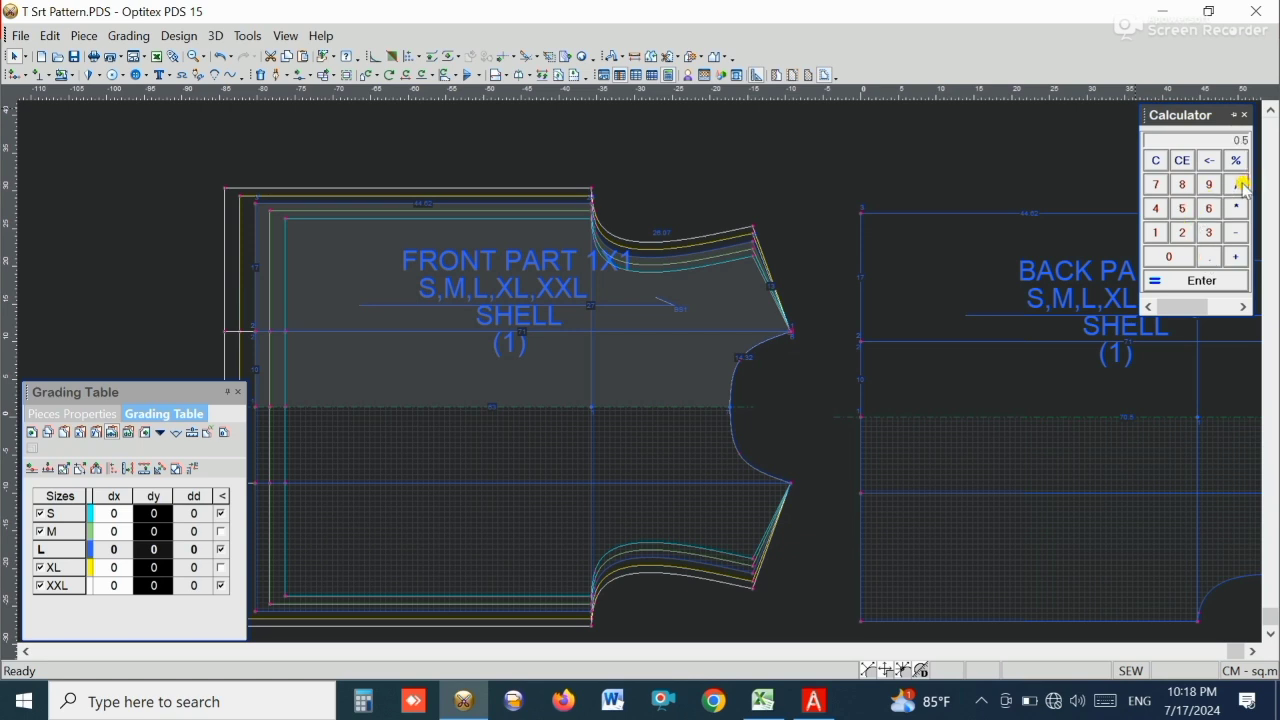
click(1236, 184)
click(1181, 232)
- Try grading the front piece's shoulder neck point with dy -0.25 for S and M, 0.25 for XL and XXL, and undo it
click(791, 333)
click(153, 514)
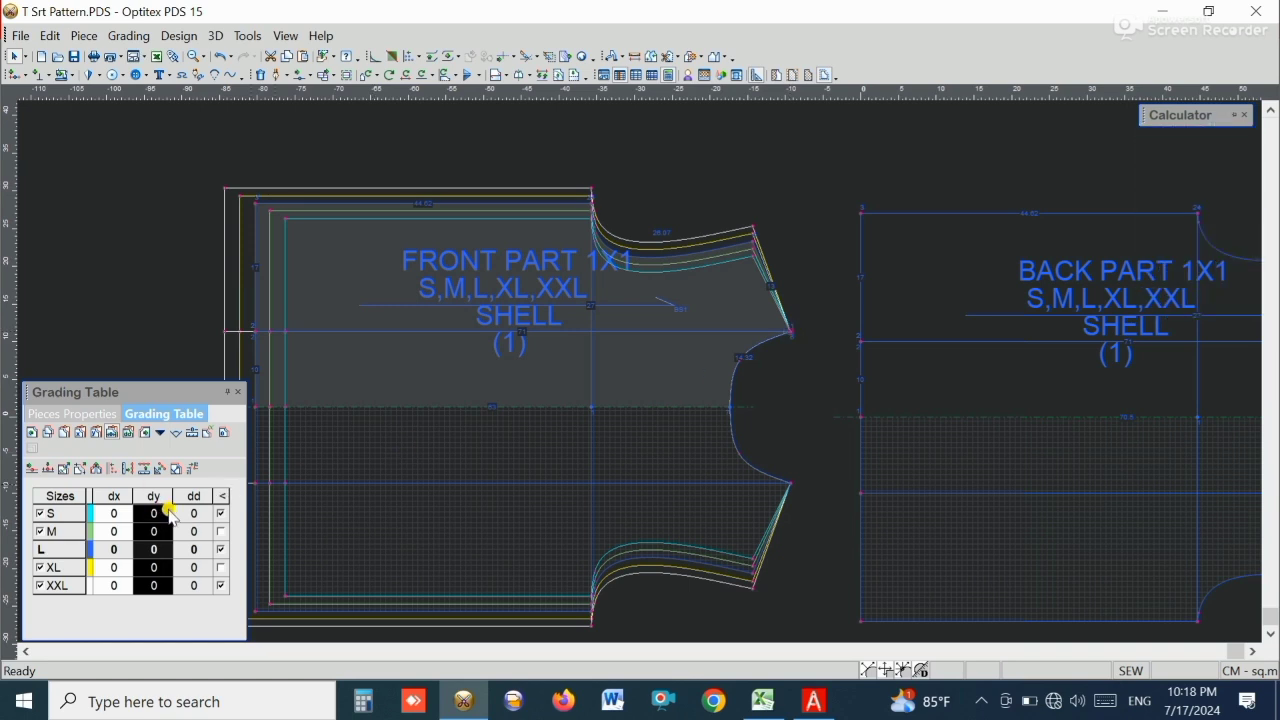
drag(158, 514, 155, 588)
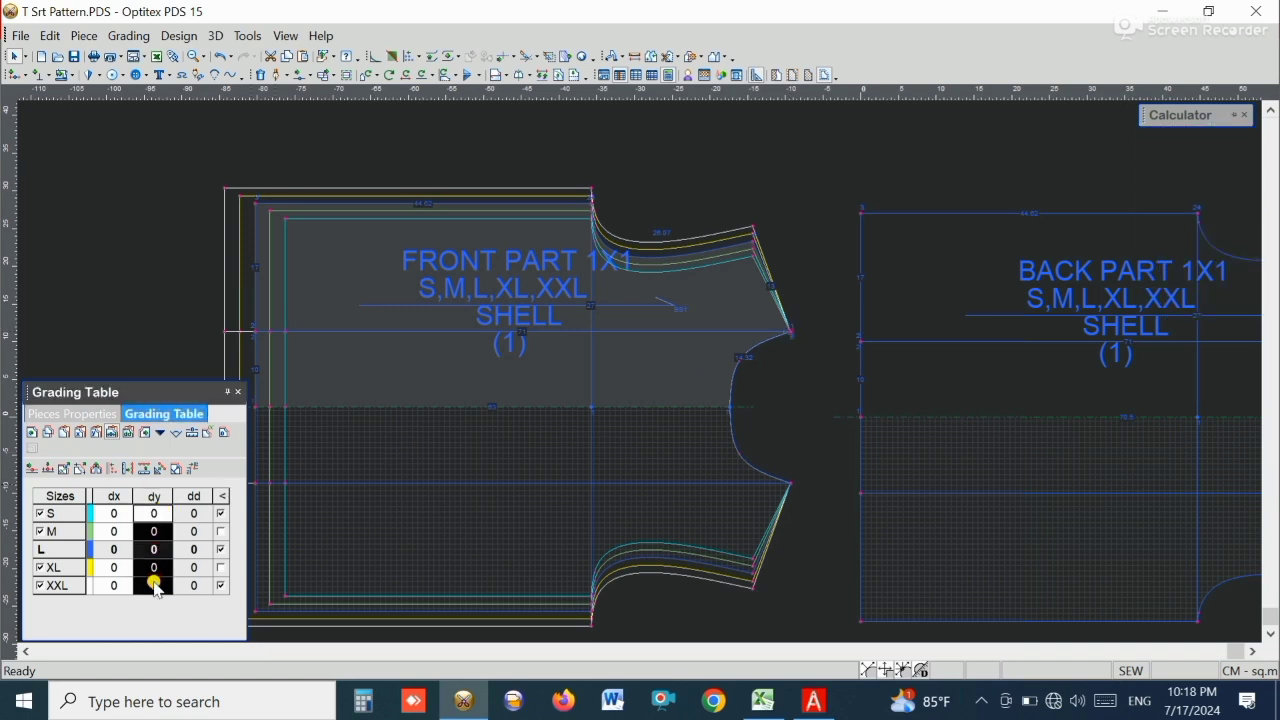
text(-.25)
key(Return)
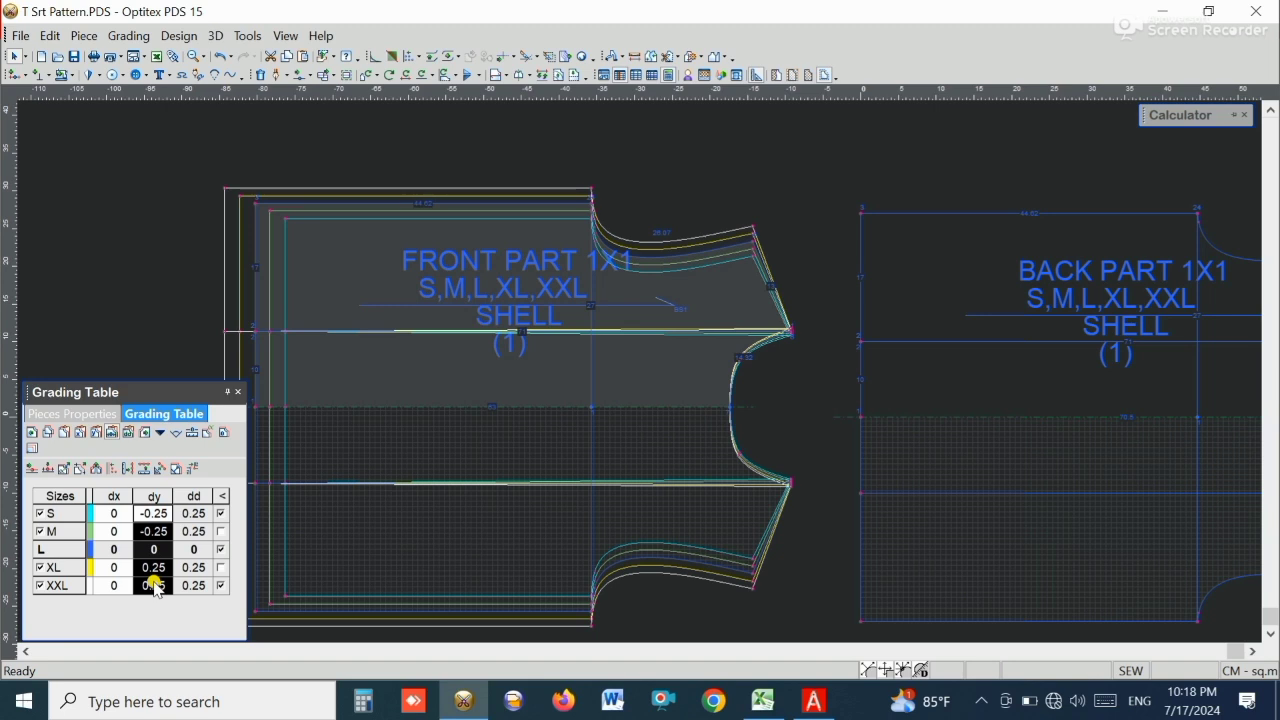
key(ctrl+z)
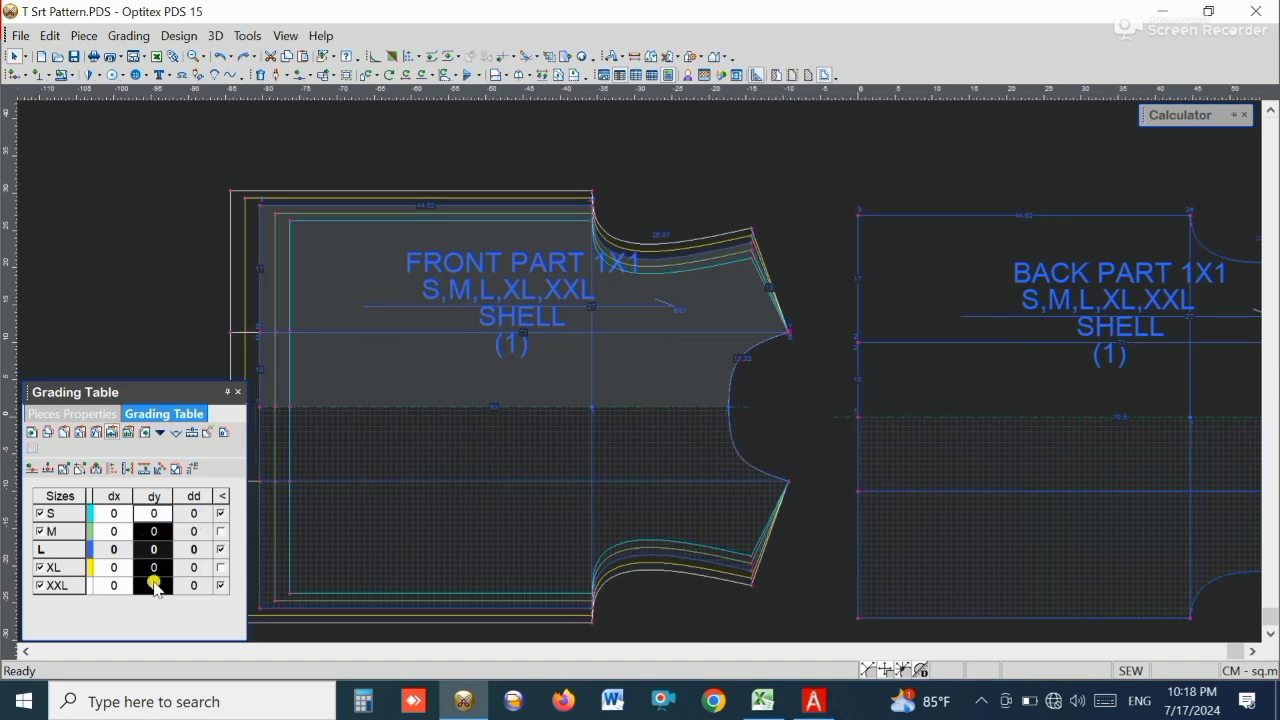
- Set the front piece's shoulder neck point dx to -0.25 for S and M, 0.25 for XL and XXL
scroll(731, 365, up, 1)
scroll(651, 368, up, 2)
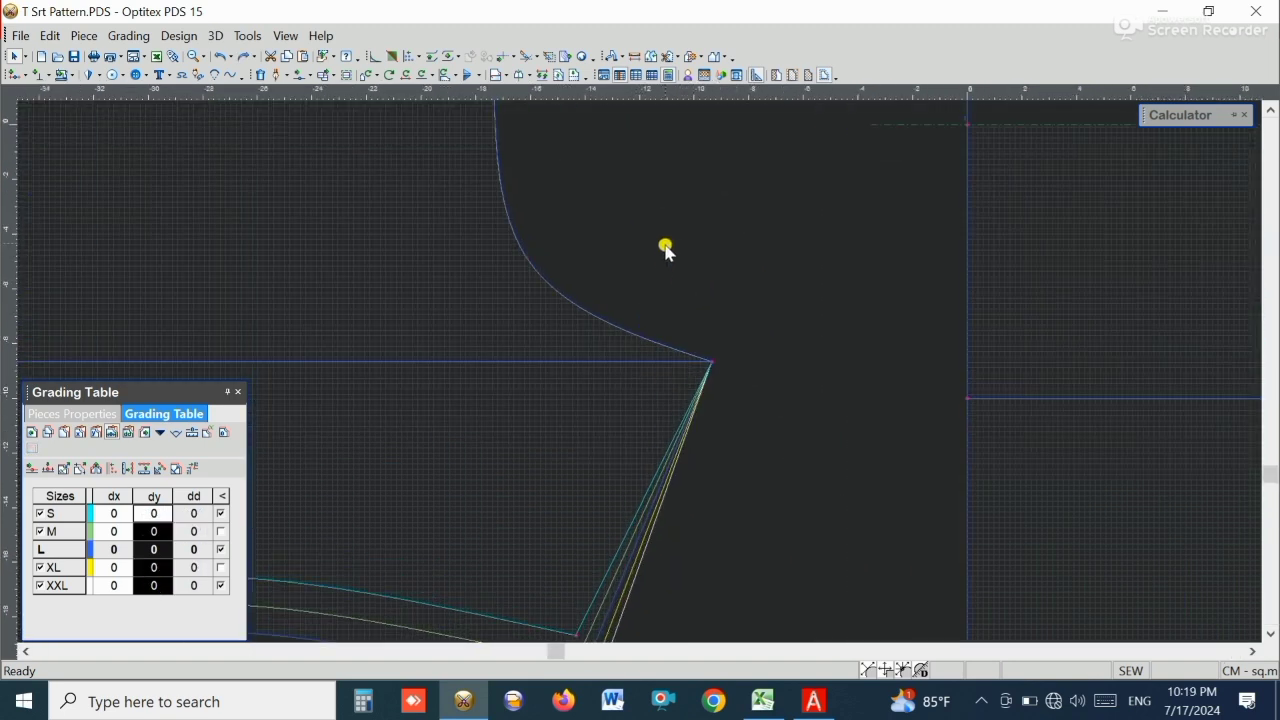
scroll(660, 300, down, 2)
scroll(662, 189, up, 1)
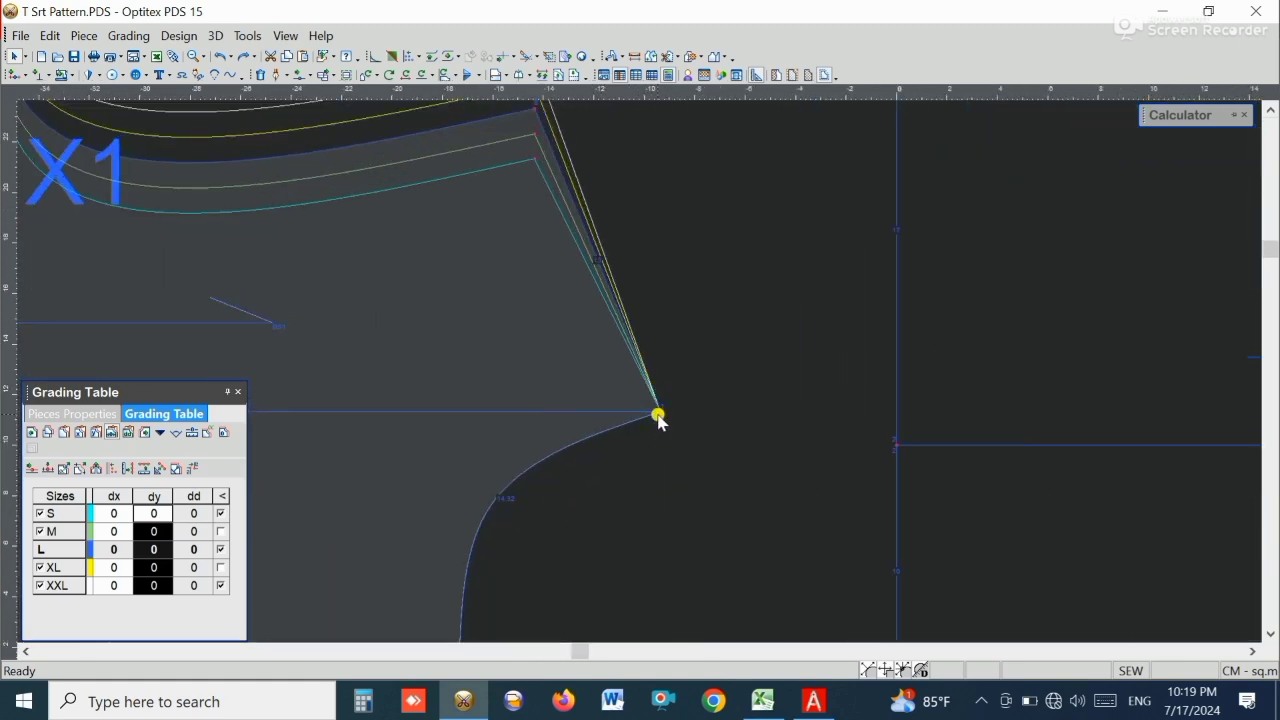
click(660, 412)
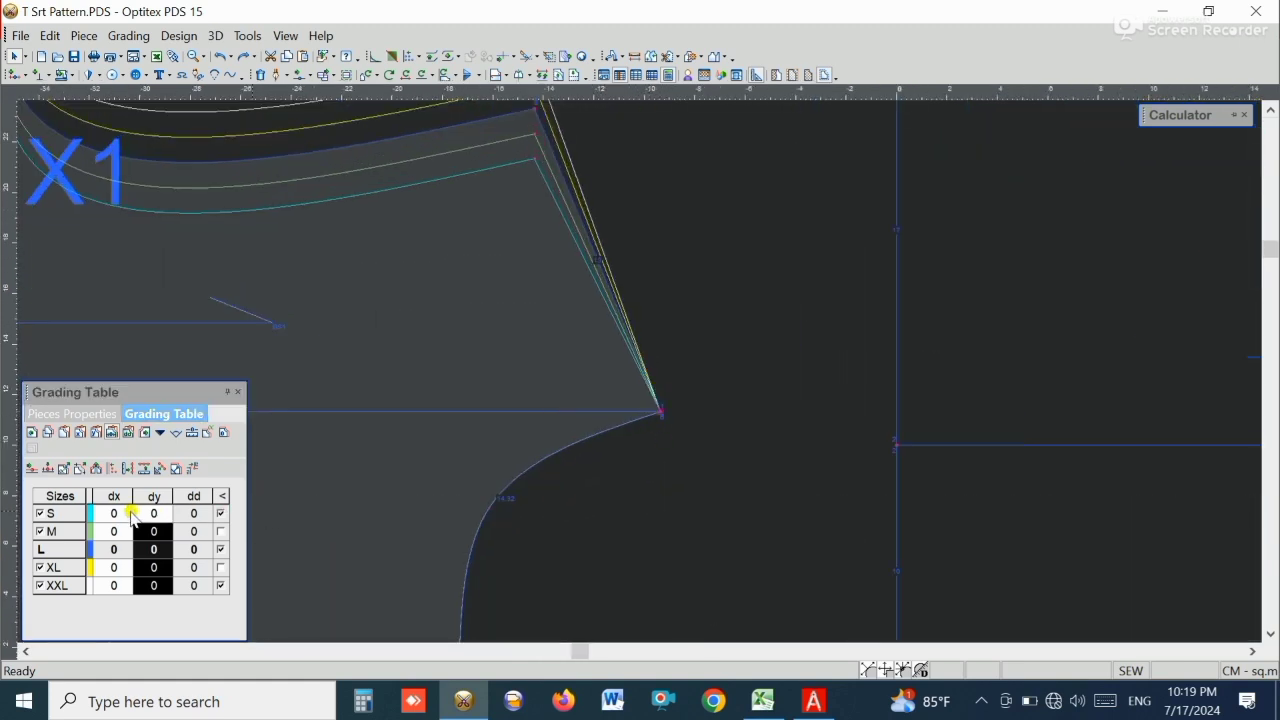
drag(114, 513, 120, 588)
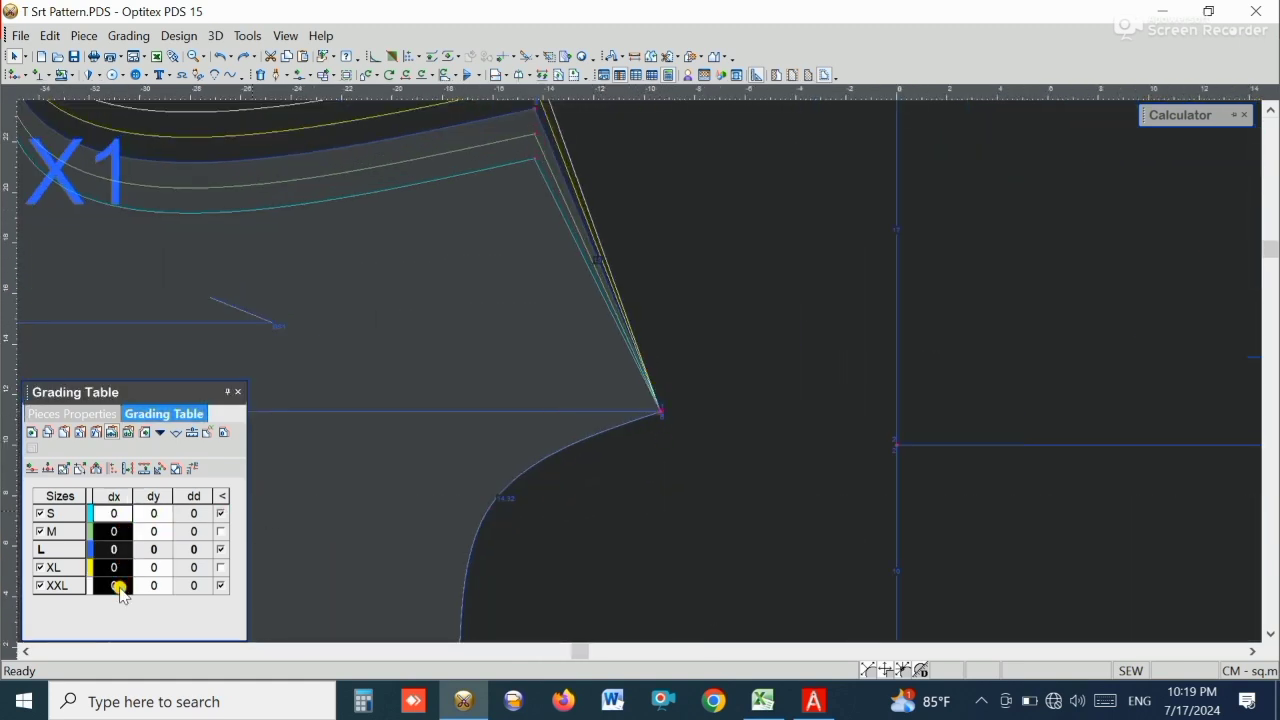
text(-0)
text(.25)
key(Return)
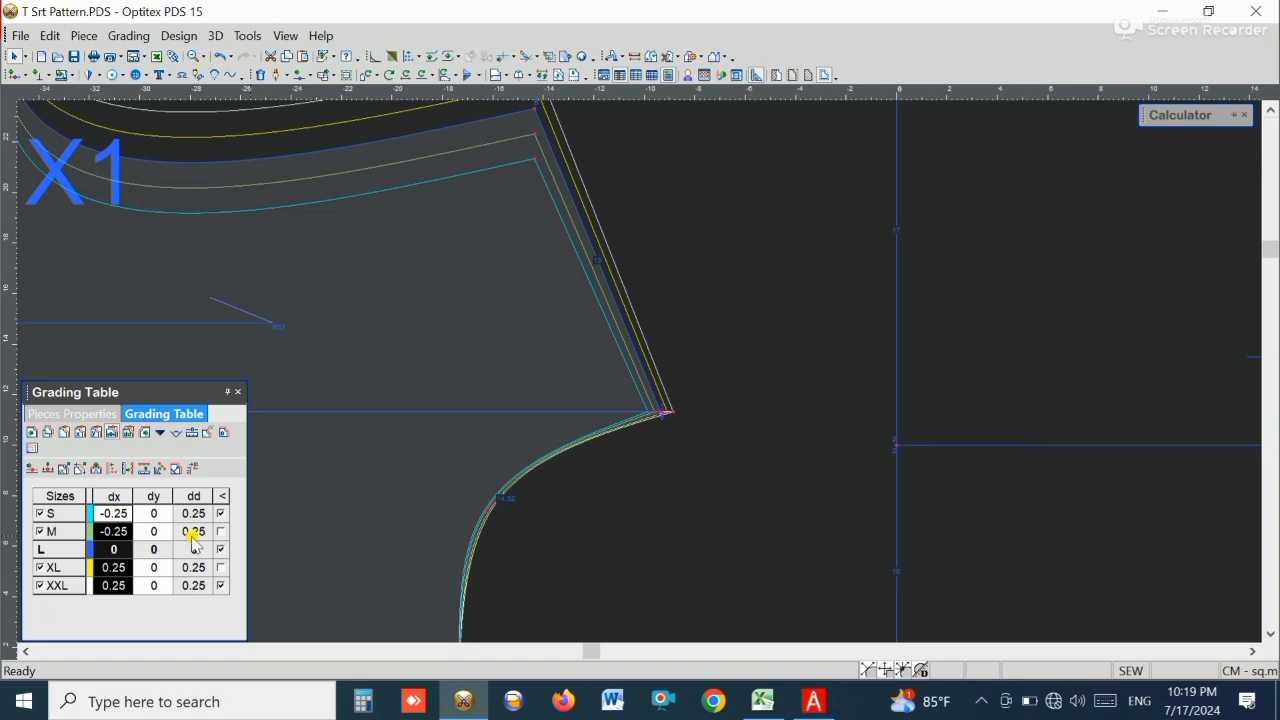
- Try the shoulder neck point's dx with reversed signs, 0.25 for S and M, -0.25 for XL and XXL, and undo it
text(.25)
key(Return)
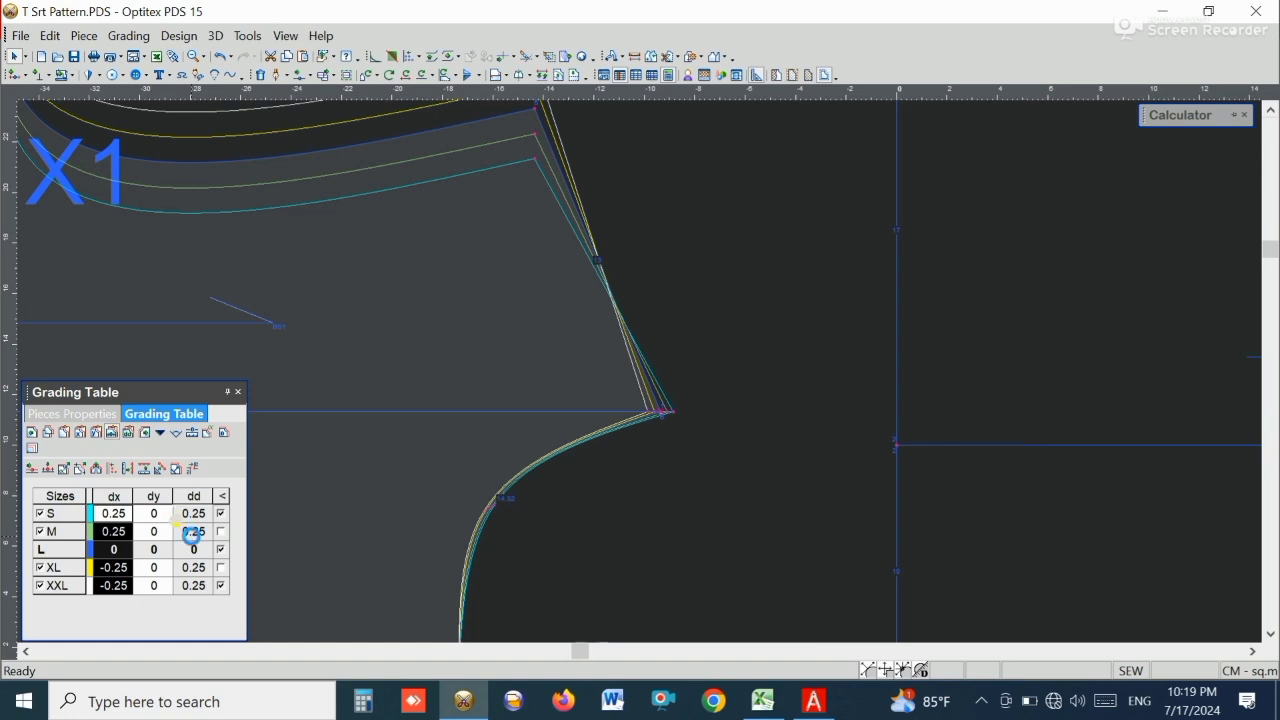
key(ctrl+z)
- Save the pattern file with the graded shoulder neck point
scroll(633, 380, down, 3)
scroll(630, 375, down, 2)
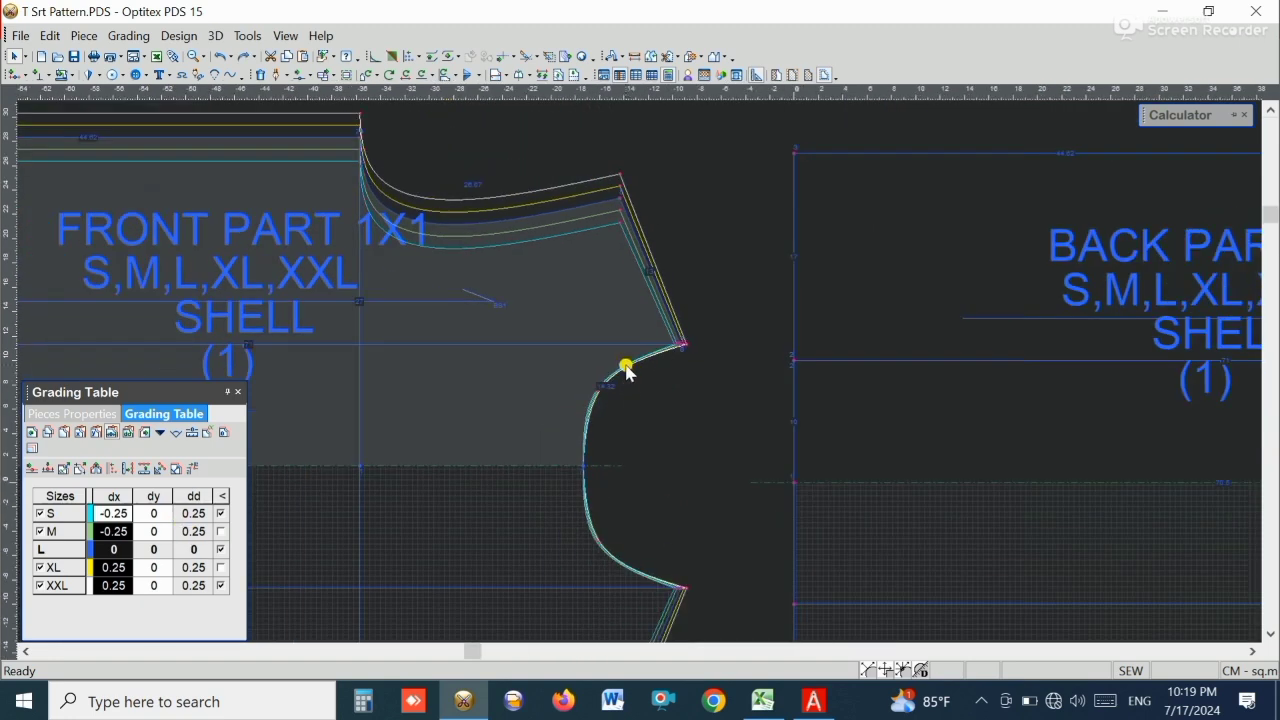
scroll(640, 371, down, 2)
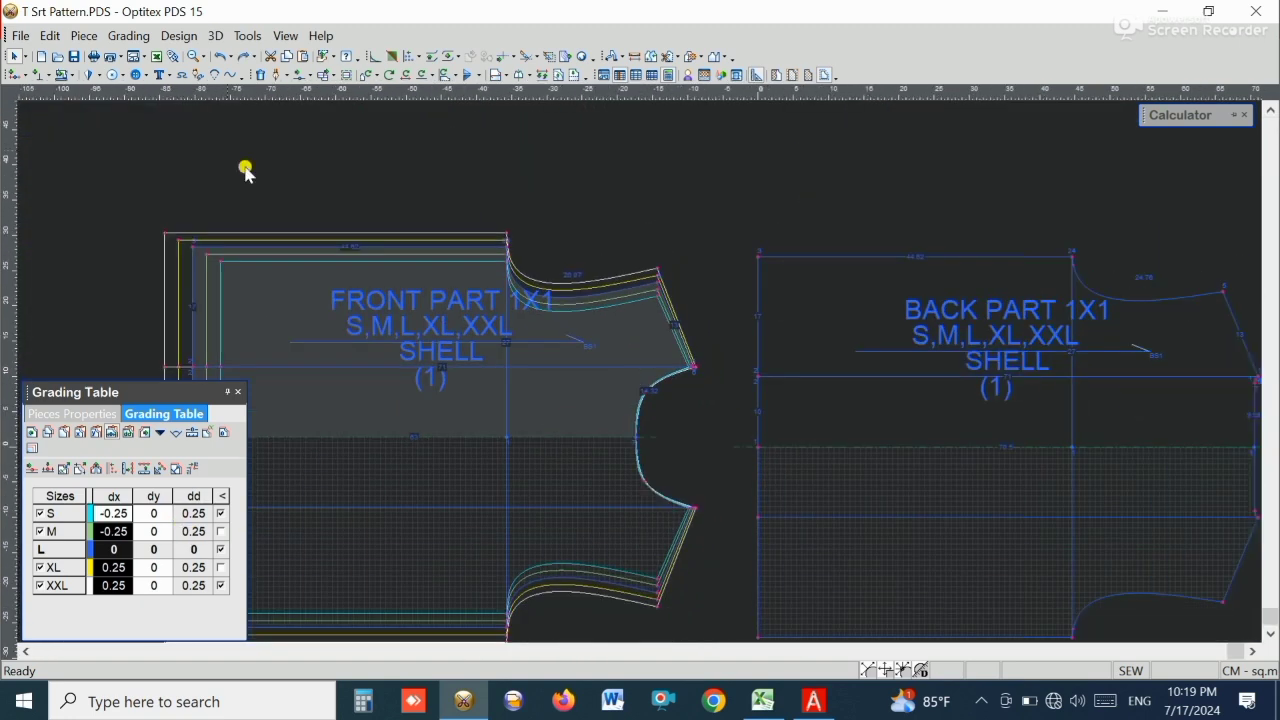
click(74, 57)
scroll(649, 380, down, 1)
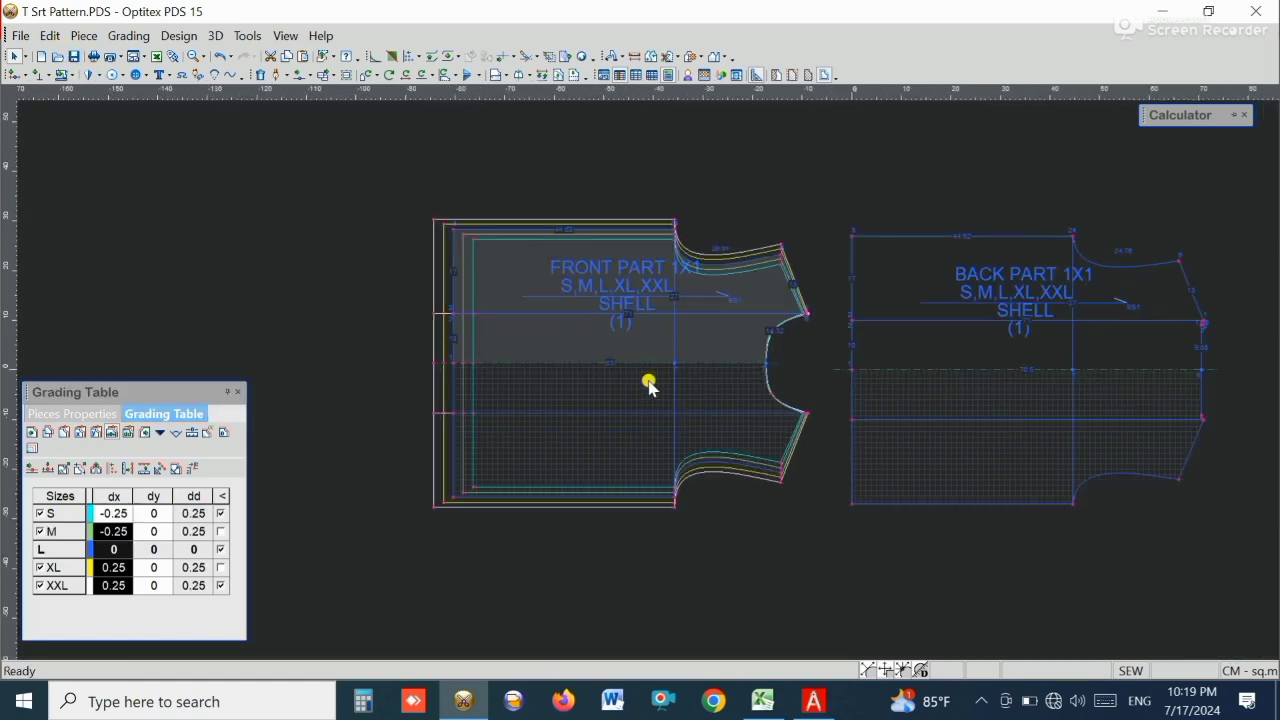
scroll(631, 340, up, 2)
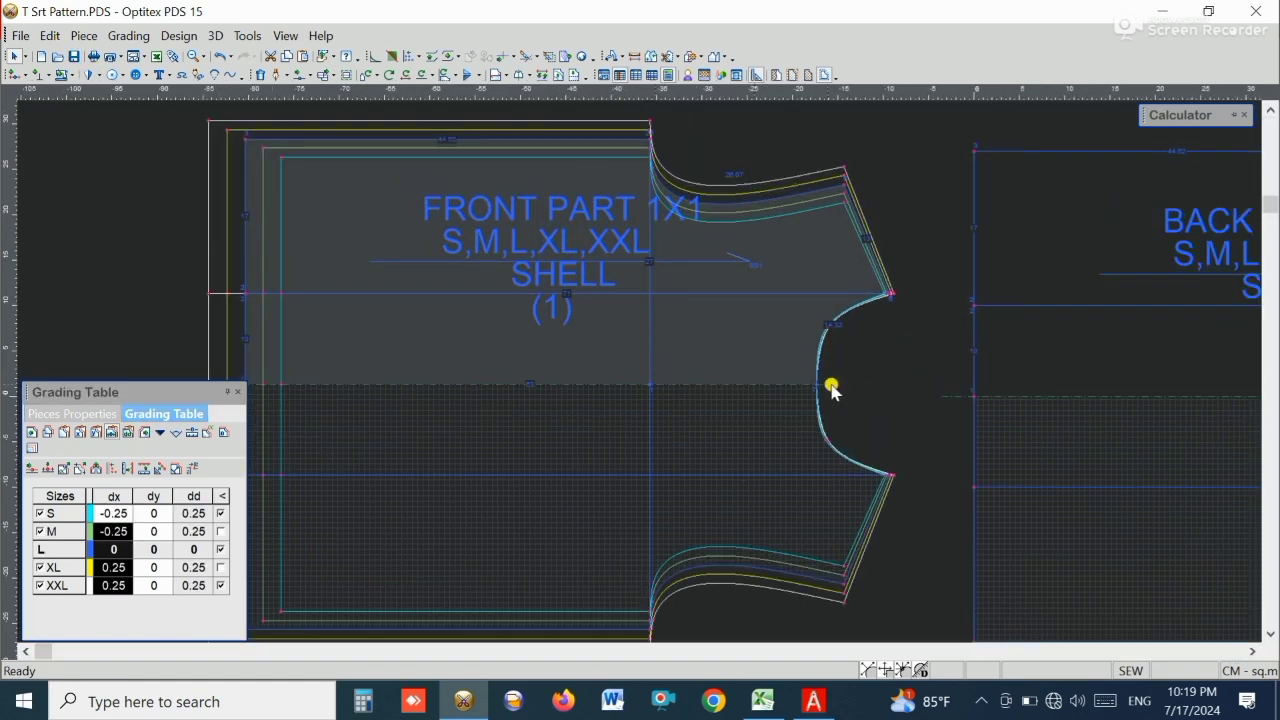
- Consult the Excel polo spec sheet, and copy the shoulder neck point's X grade values onto the front neckline's centre fold point
click(752, 700)
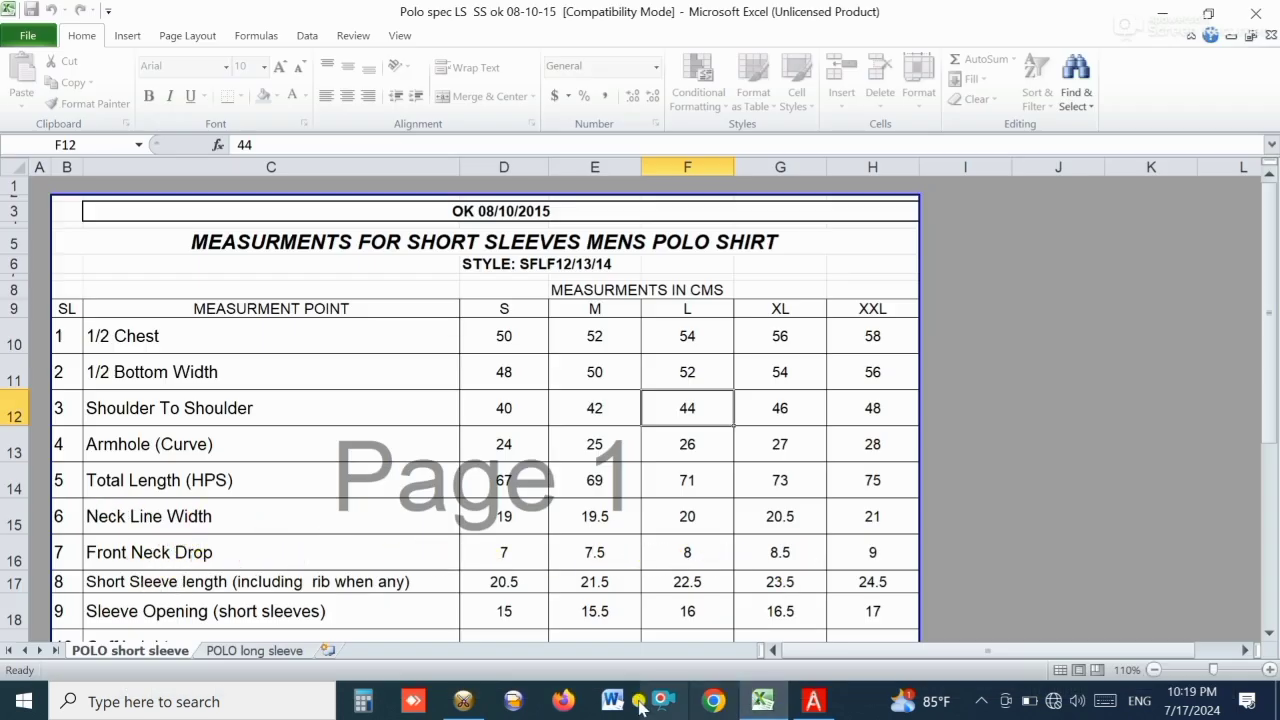
click(463, 700)
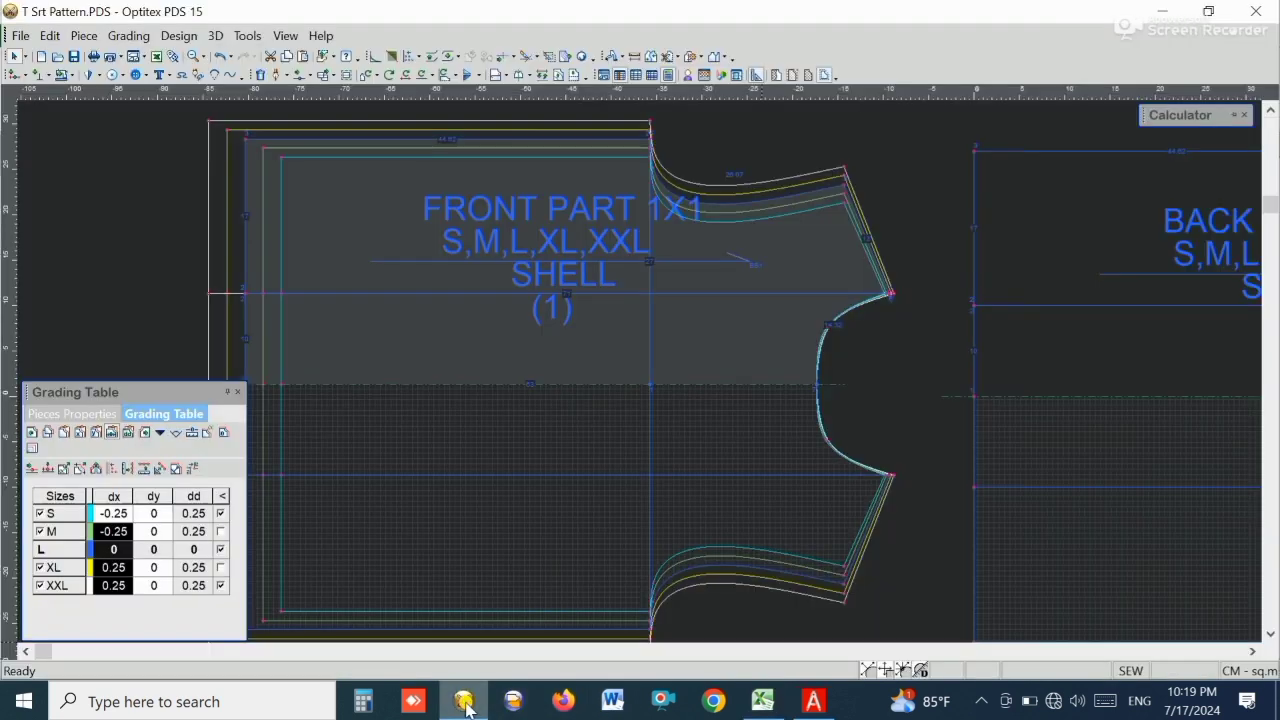
click(893, 293)
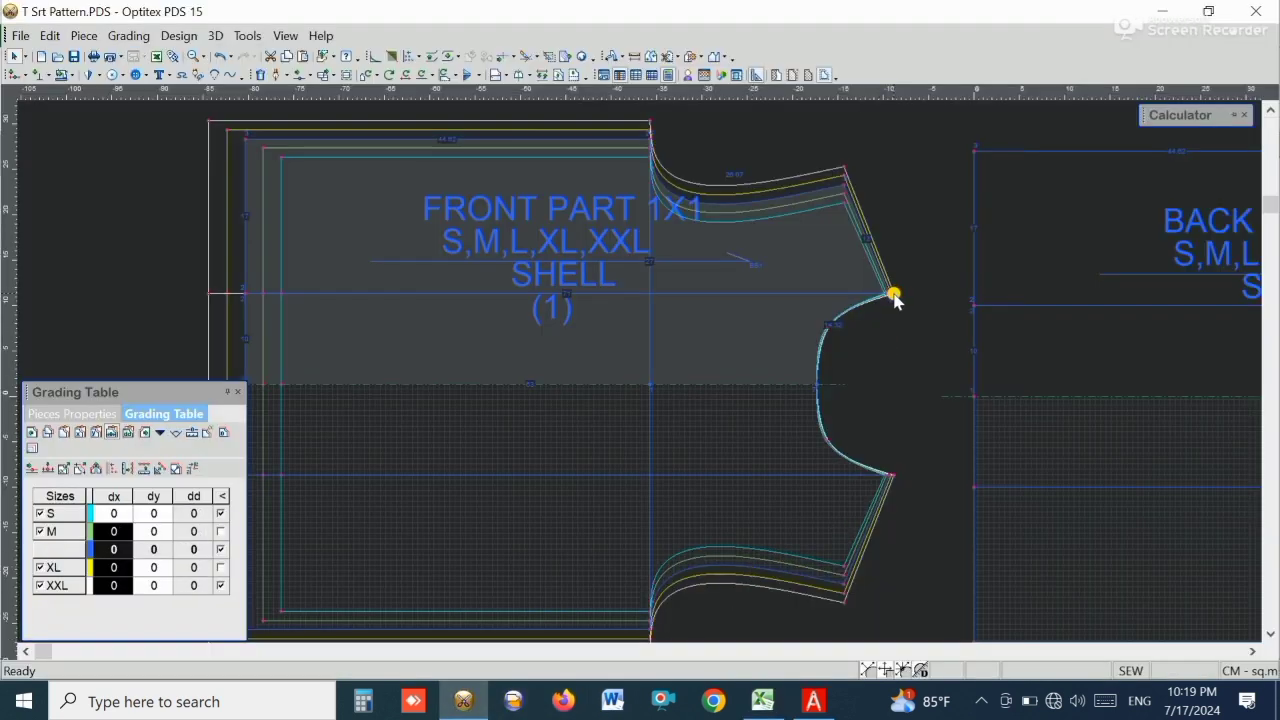
click(817, 386)
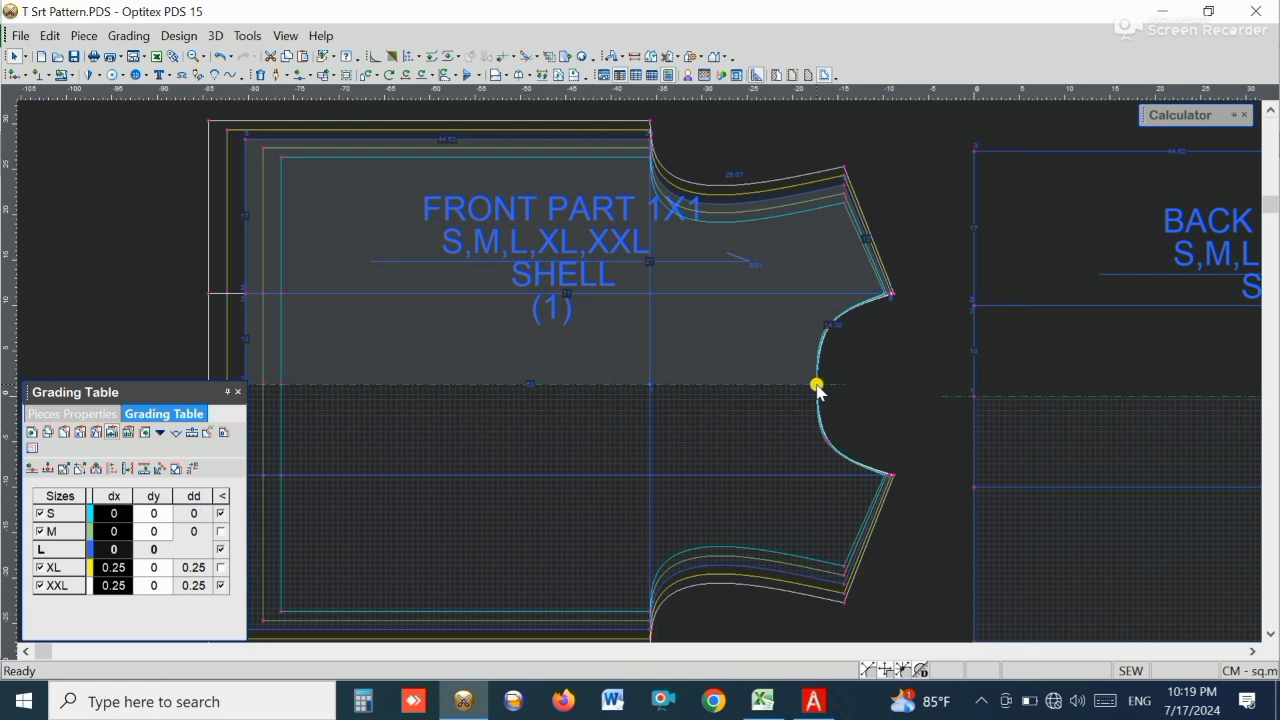
click(78, 440)
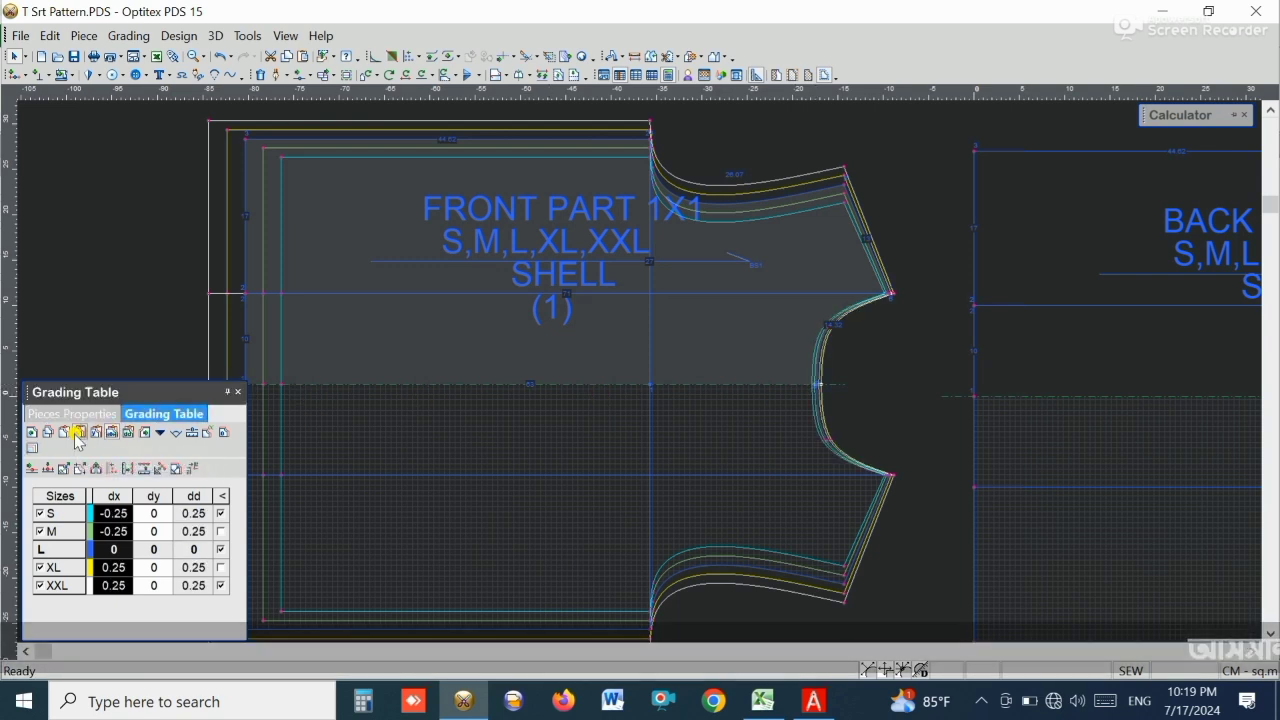
- Save the pattern file with the graded front neckline and clear the point selection
scroll(608, 386, up, 2)
scroll(640, 367, down, 1)
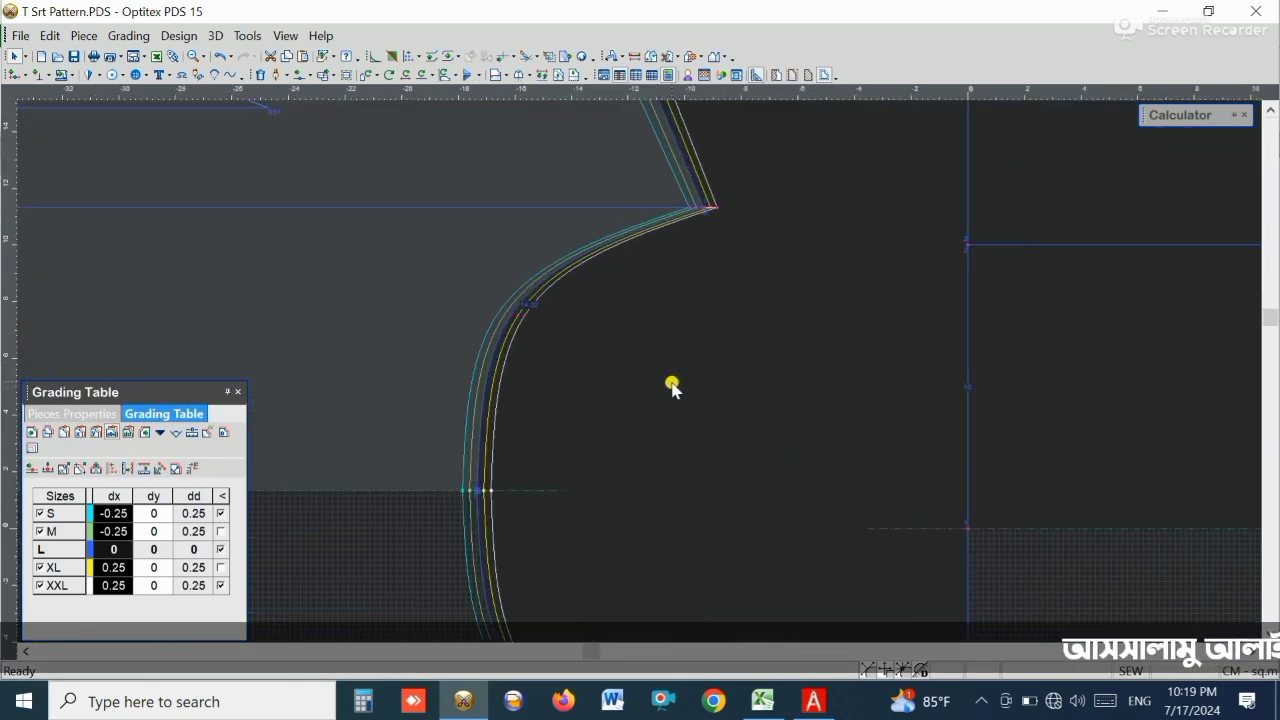
scroll(640, 371, down, 3)
scroll(645, 385, down, 1)
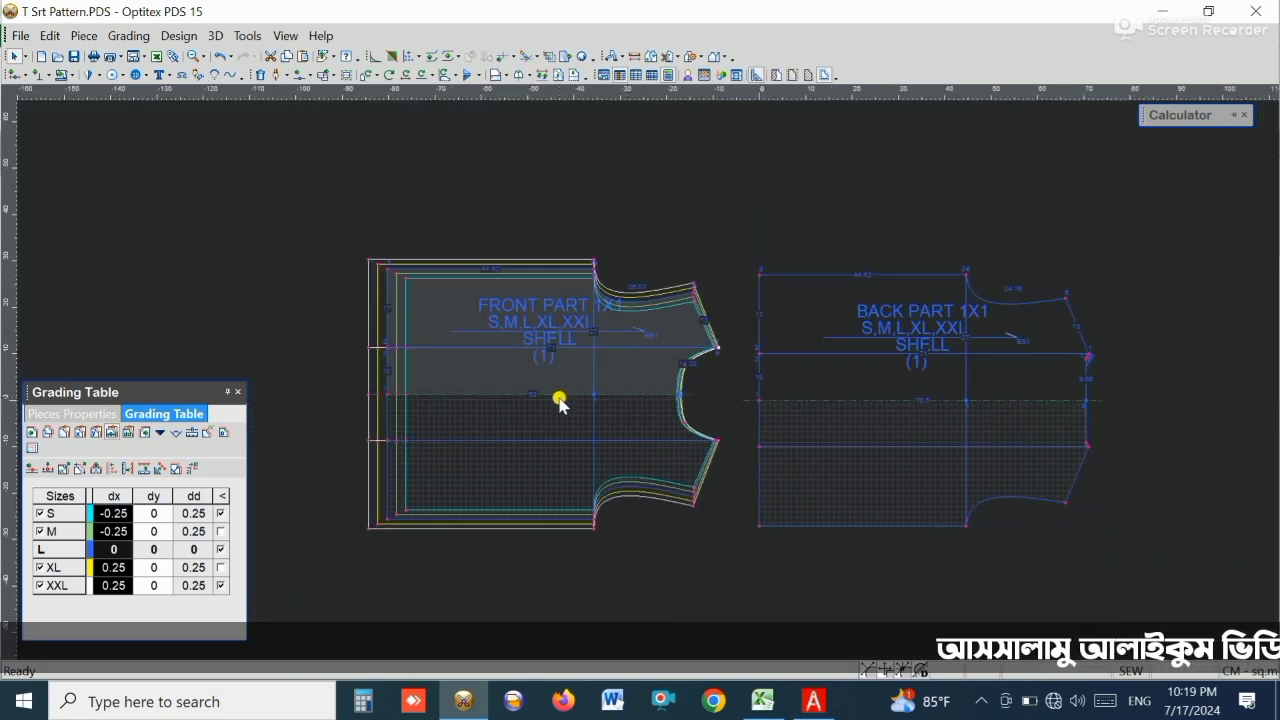
scroll(580, 388, up, 1)
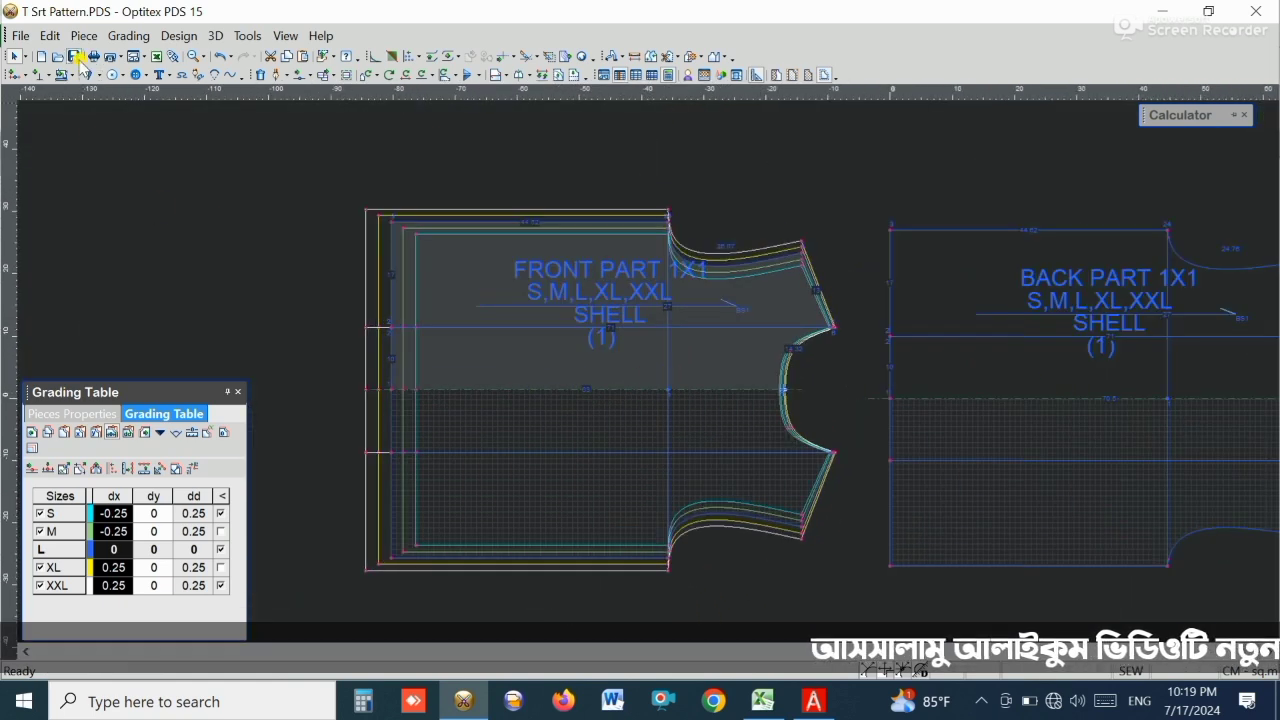
click(78, 59)
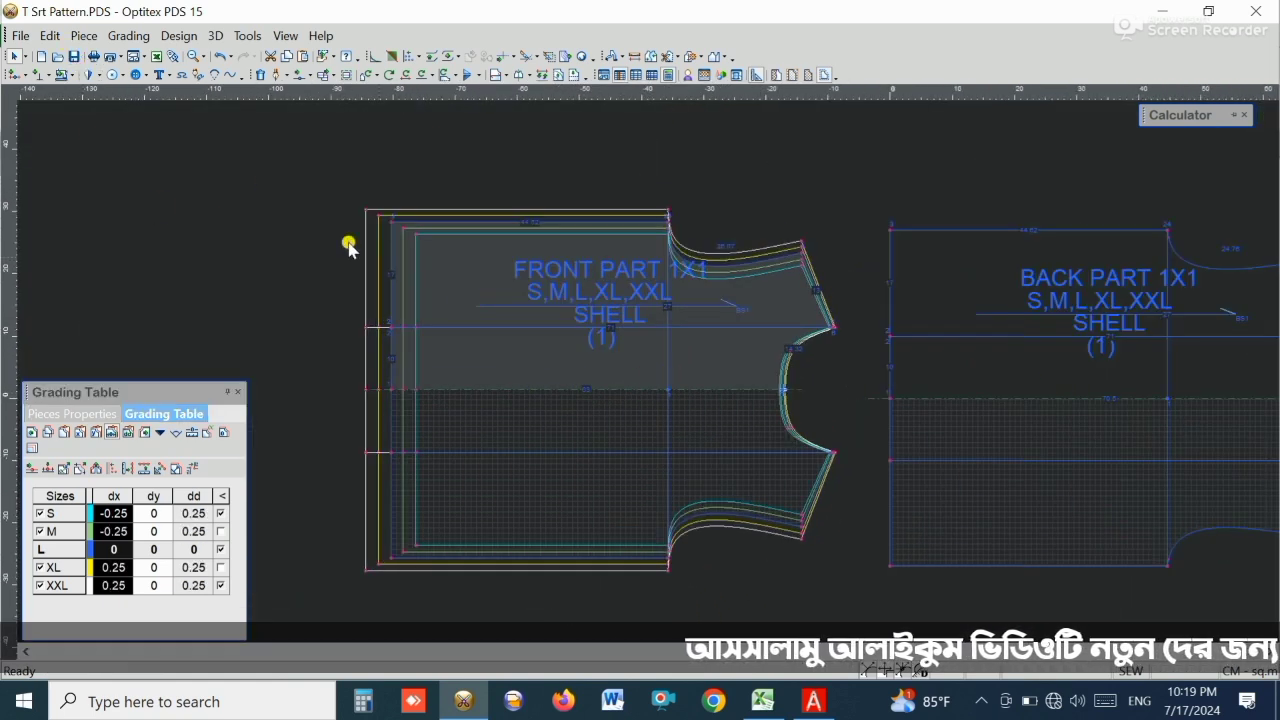
click(926, 416)
scroll(651, 380, down, 2)
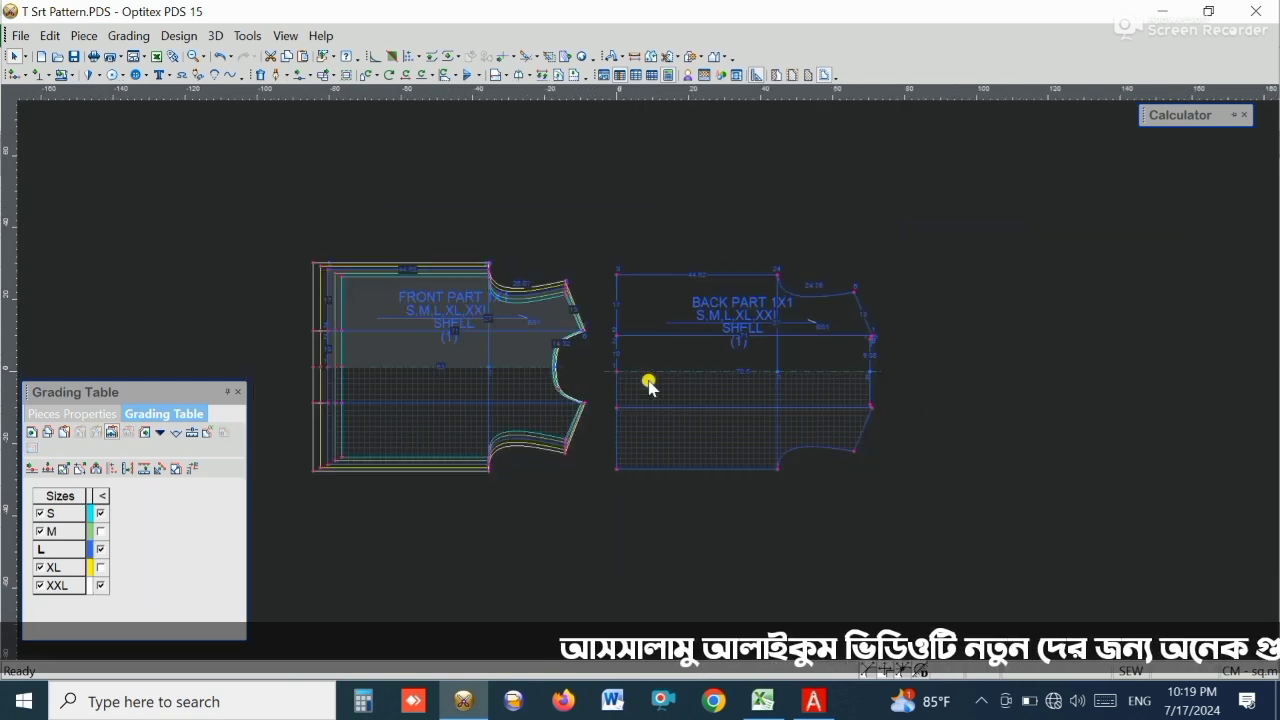
scroll(651, 380, up, 1)
scroll(651, 380, down, 1)
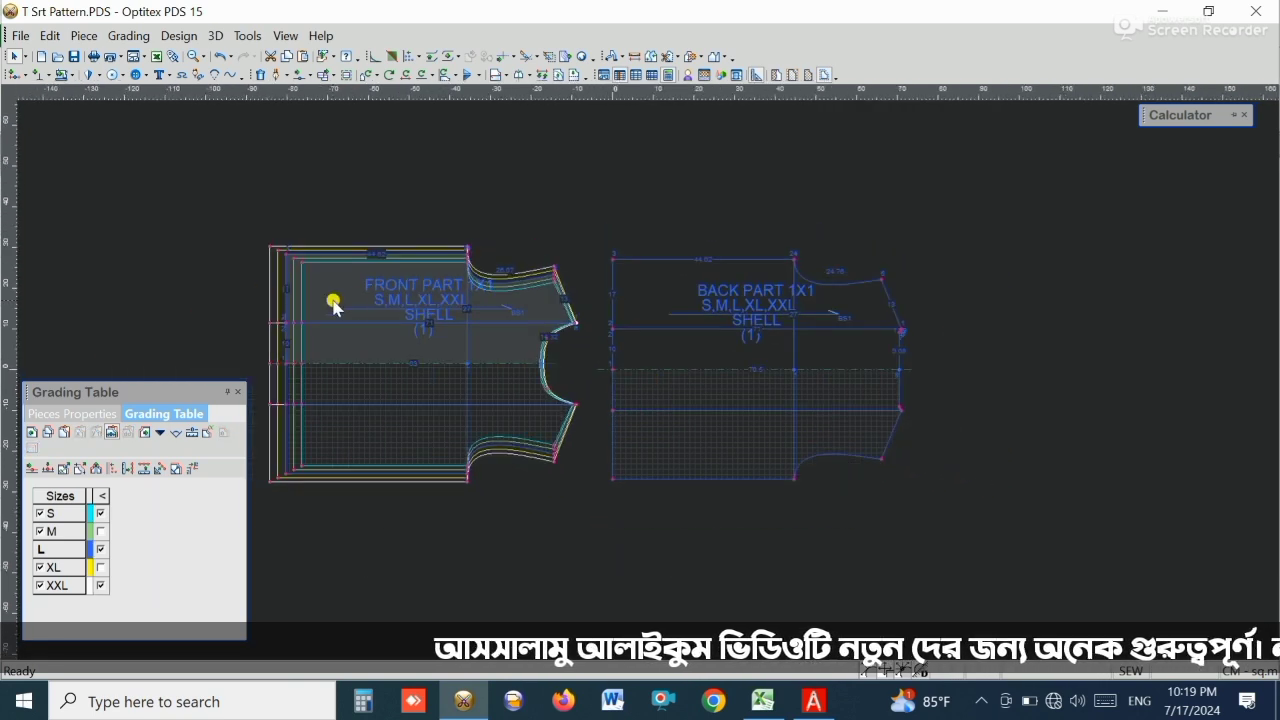